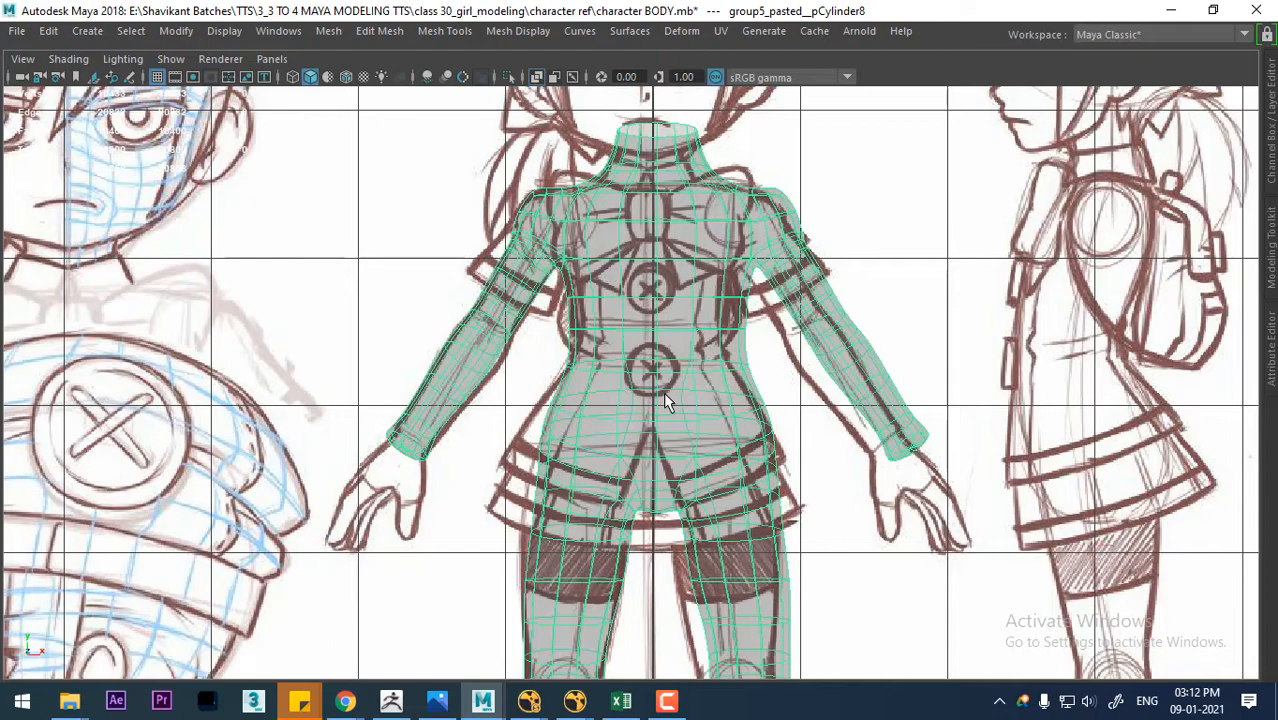
{"action": "middle_click_drag", "start_coordinate": [661, 333], "coordinate": [656, 355], "text": "alt"}
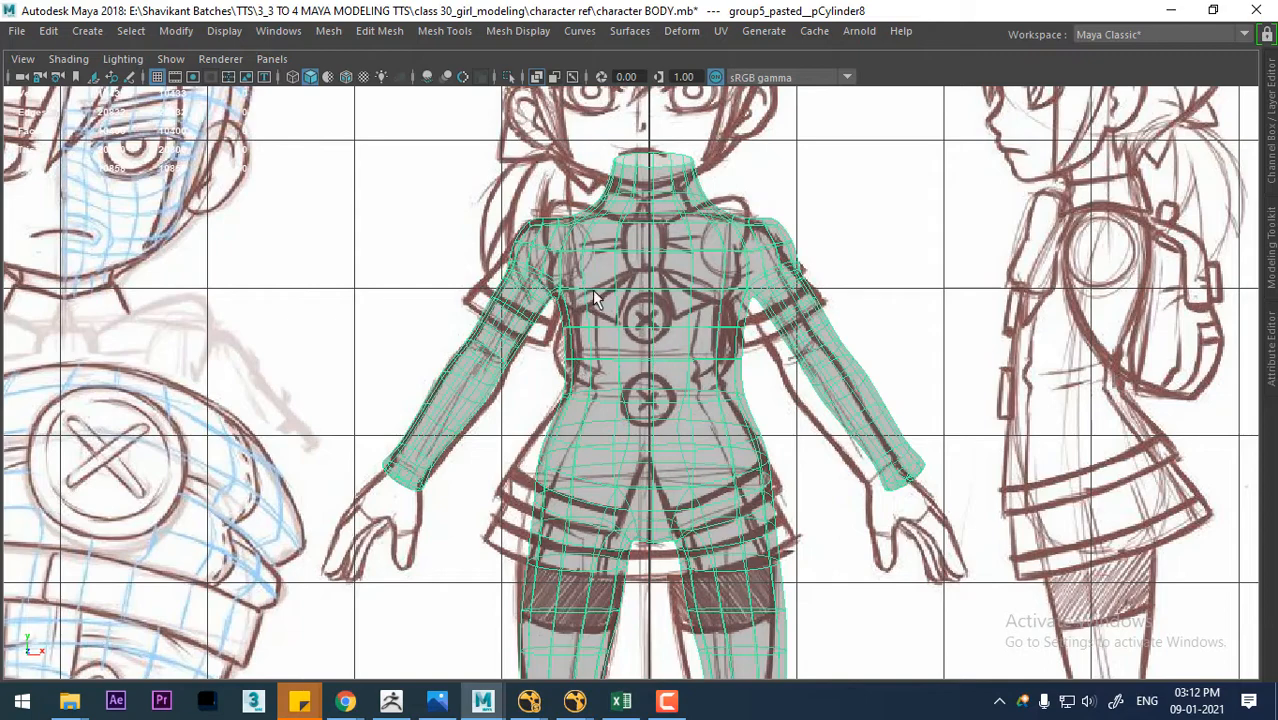
{"action": "left_click", "coordinate": [88, 31]}
{"action": "mouse_move", "coordinate": [177, 142]}
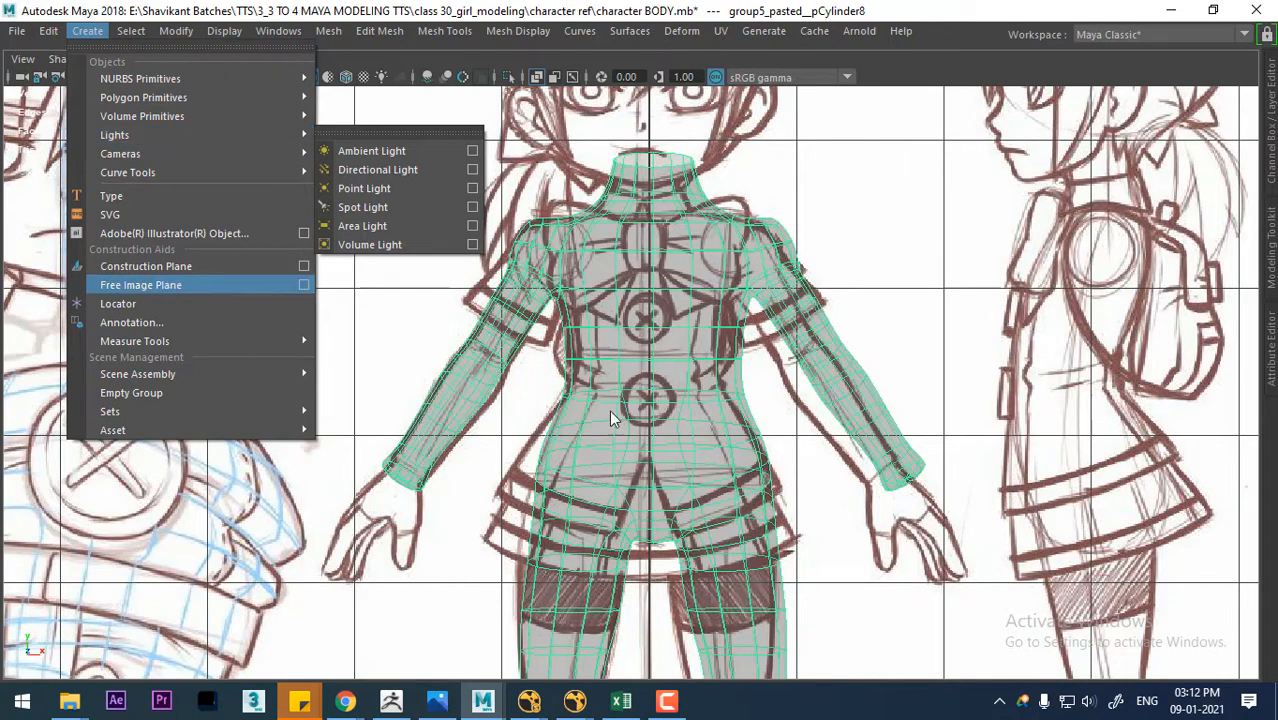
{"action": "left_click", "coordinate": [668, 388]}
- Select a band of faces around the body's waist and grow the selection to cover the torso from shoulders to hips
{"action": "right_click_drag", "start_coordinate": [645, 257], "coordinate": [650, 225]}
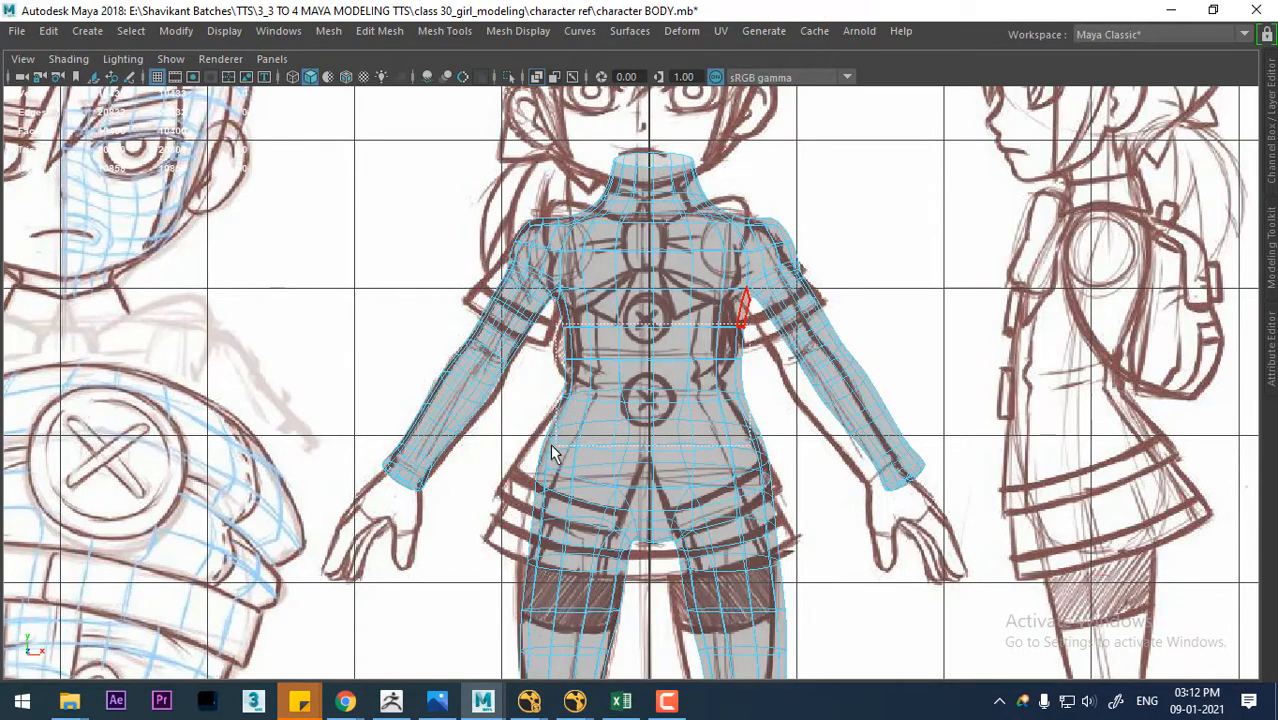
{"action": "right_click_drag", "start_coordinate": [662, 414], "coordinate": [619, 404]}
{"action": "left_click", "coordinate": [637, 366]}
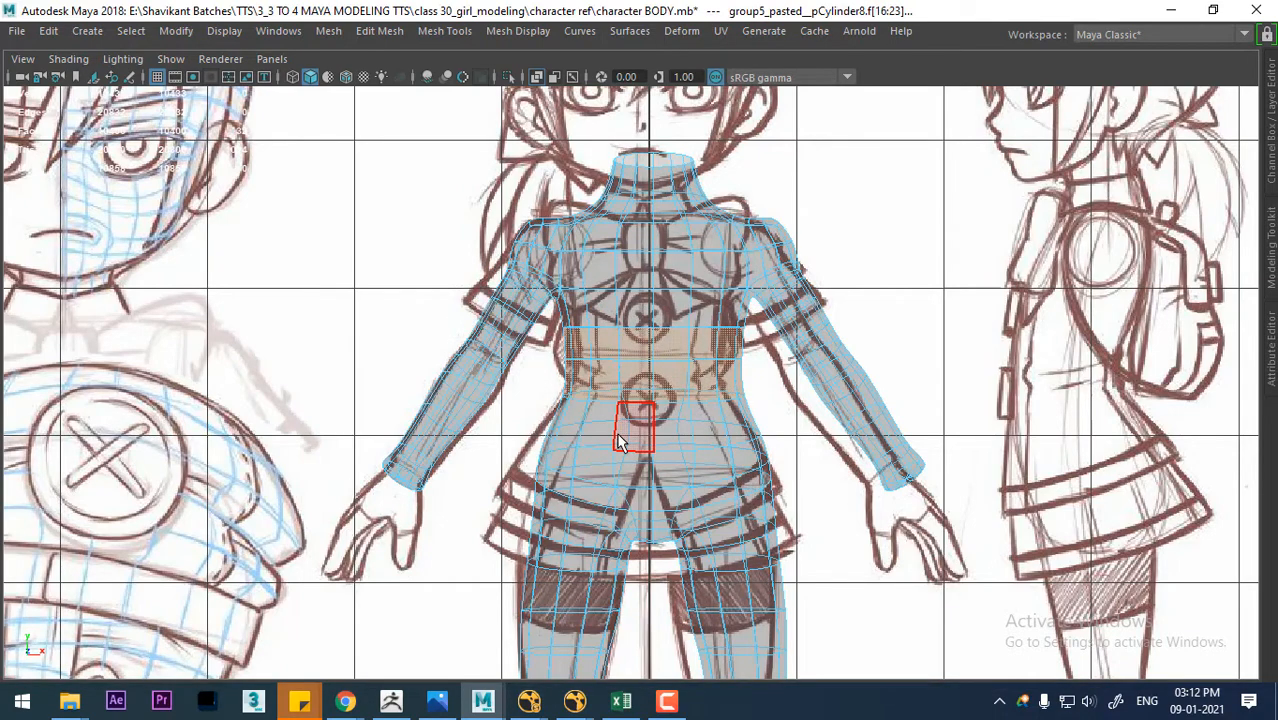
{"action": "key", "text": "shift+period"}
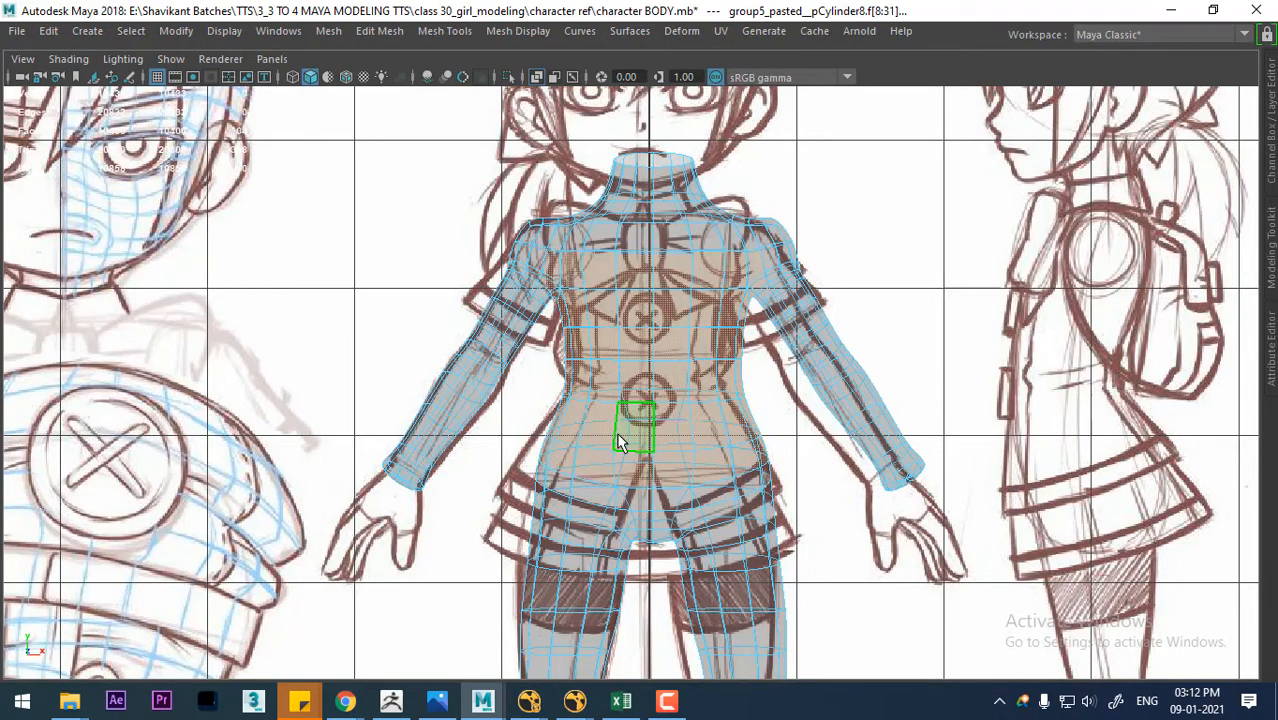
{"action": "key", "text": "shift+period"}
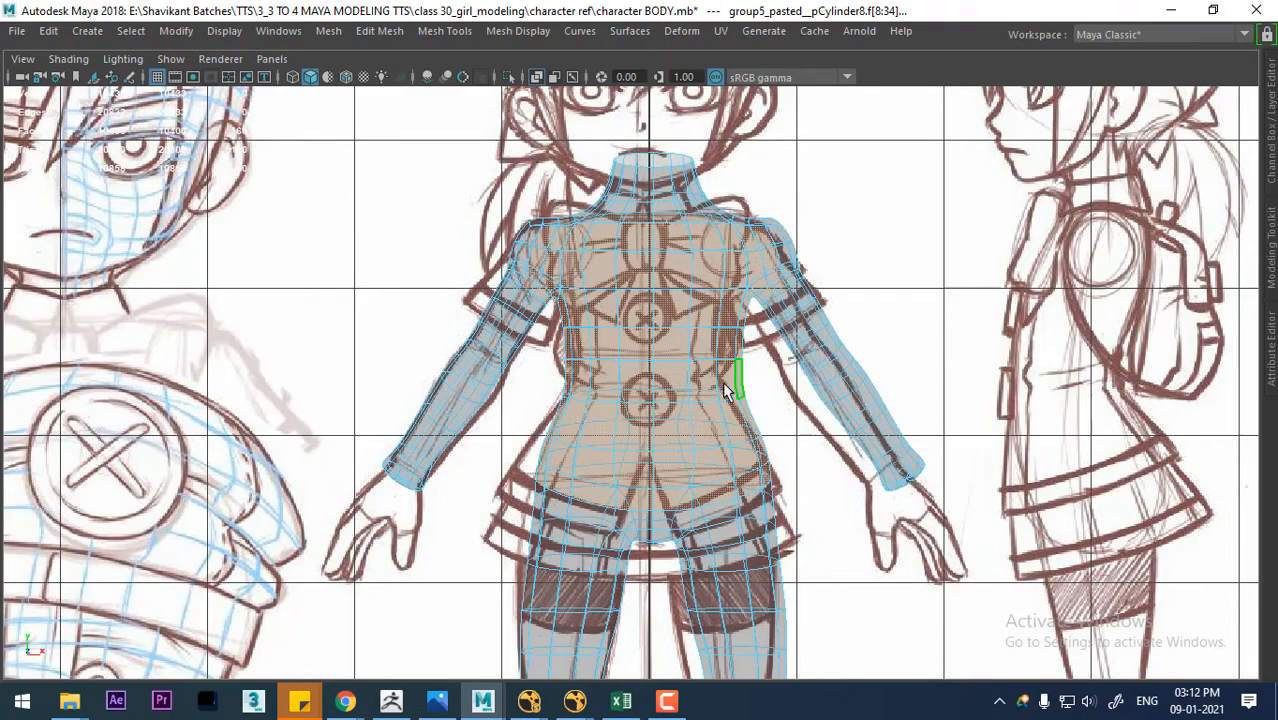
- Duplicate the selected torso faces as a separate mesh for the jacket
{"action": "right_click_drag", "start_coordinate": [722, 381], "coordinate": [750, 471], "text": "alt"}
{"action": "middle_click_drag", "start_coordinate": [742, 310], "coordinate": [739, 422], "text": "alt"}
{"action": "right_click_drag", "start_coordinate": [680, 325], "coordinate": [705, 442], "text": "alt"}
{"action": "middle_click_drag", "start_coordinate": [705, 442], "coordinate": [729, 519], "text": "alt"}
{"action": "right_click_drag", "start_coordinate": [717, 478], "coordinate": [735, 538], "text": "alt"}
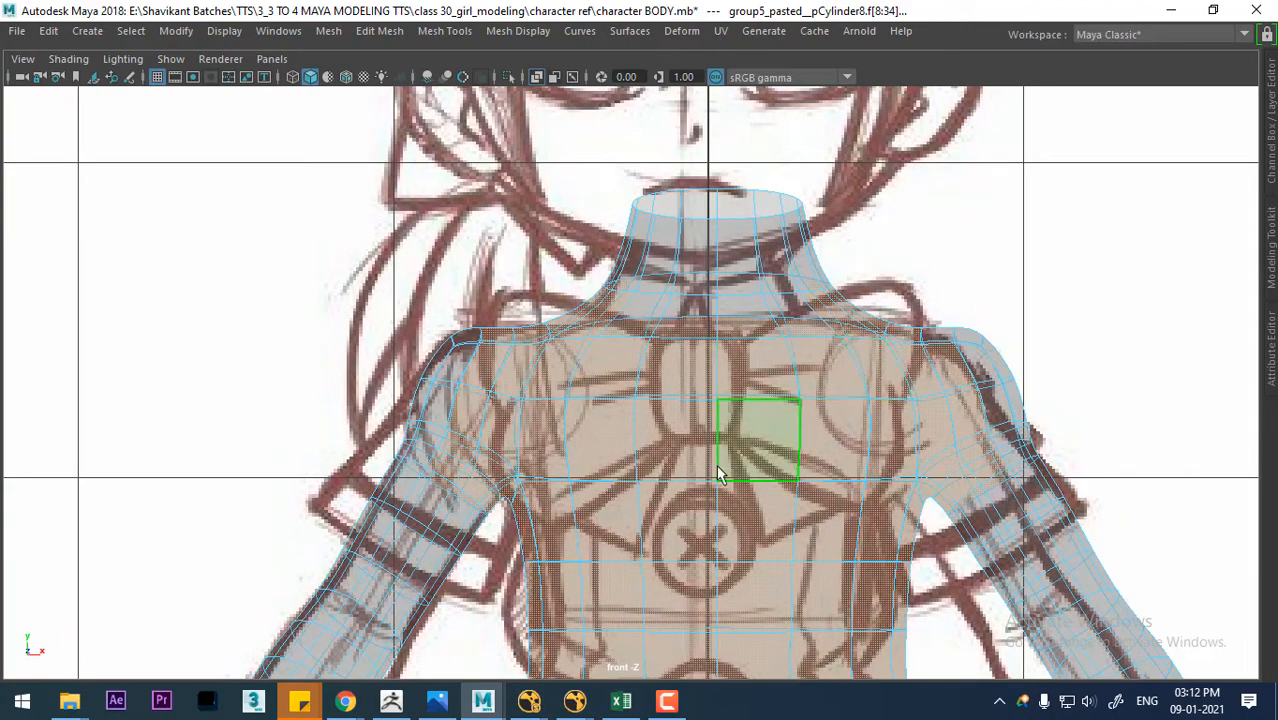
{"action": "scroll", "coordinate": [716, 465], "scroll_direction": "down", "scroll_amount": 10}
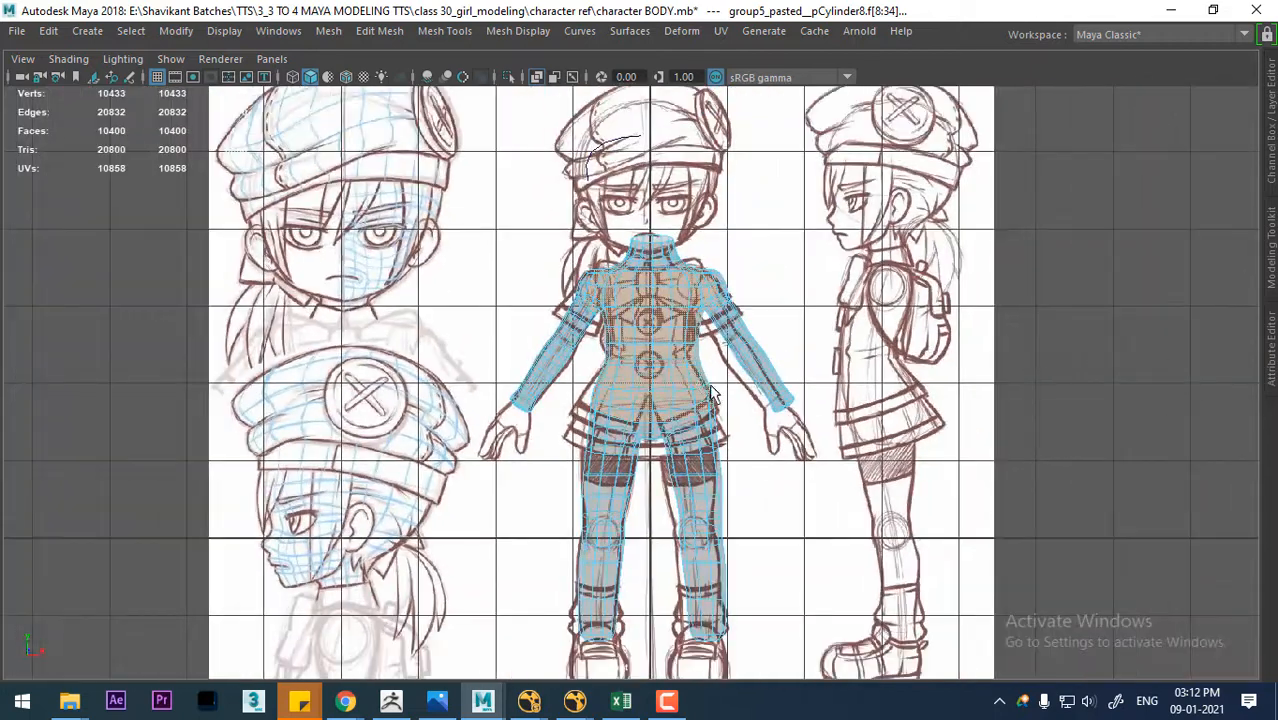
{"action": "right_click", "coordinate": [651, 316], "text": "shift"}
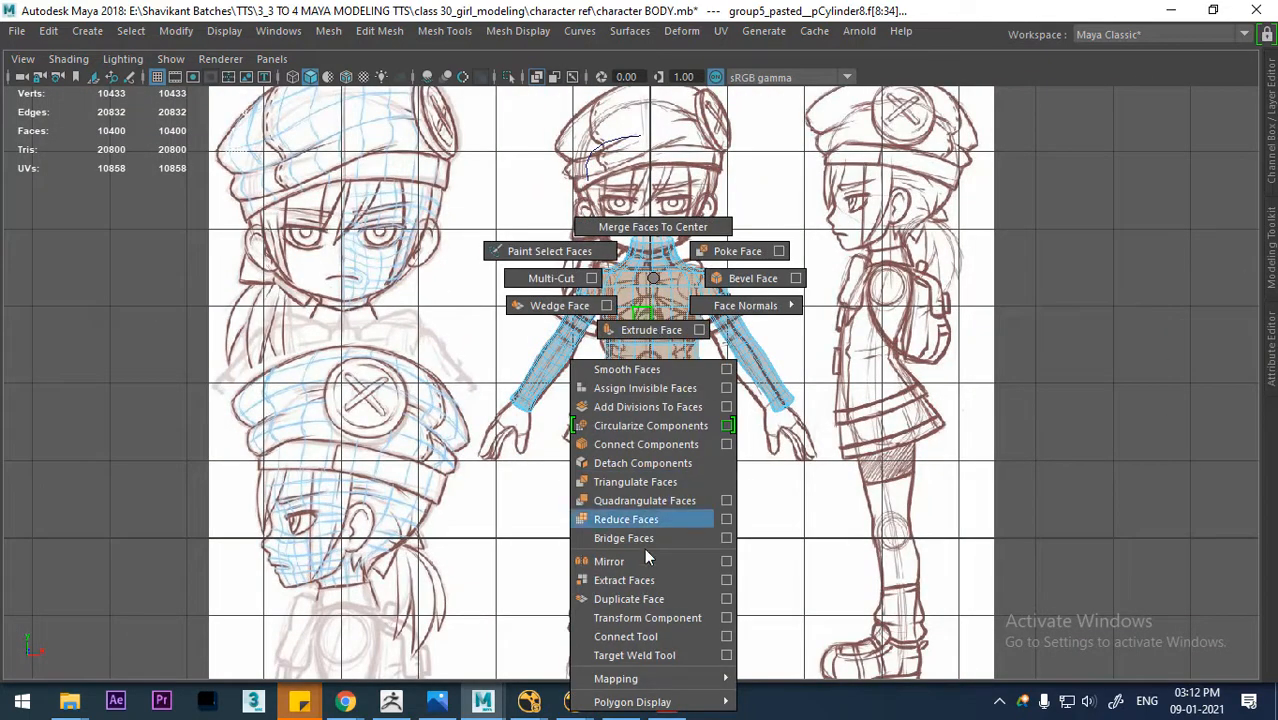
{"action": "left_click", "coordinate": [640, 600]}
- Add the original body mesh to a new display layer and hide that layer
{"action": "right_click_drag", "start_coordinate": [697, 503], "coordinate": [790, 133]}
{"action": "left_click", "coordinate": [802, 340]}
{"action": "left_click", "coordinate": [758, 370]}
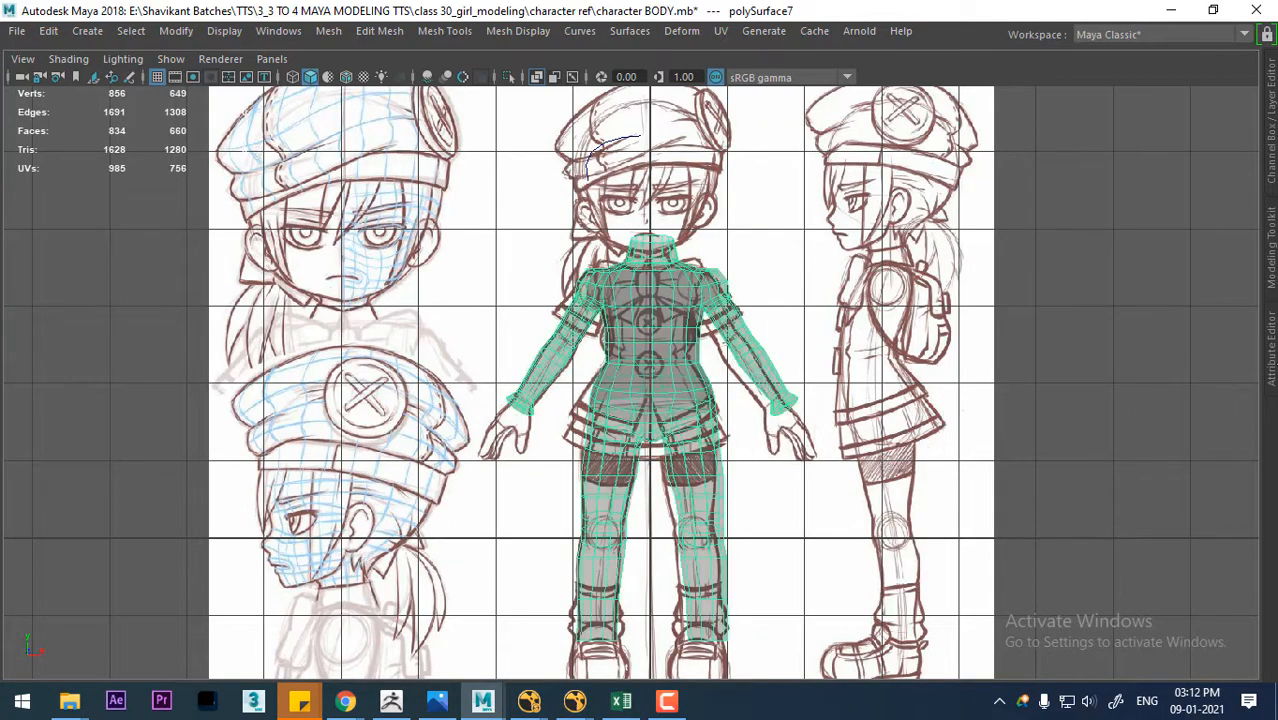
{"action": "left_click", "coordinate": [1272, 163]}
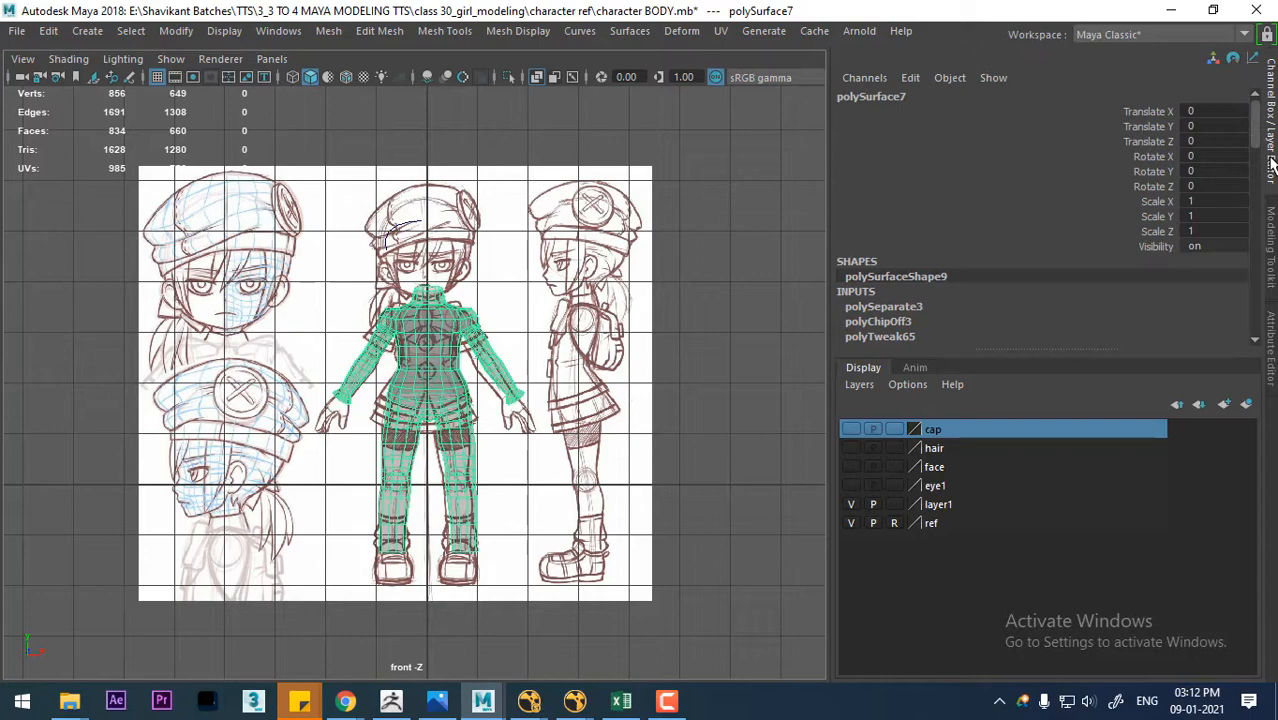
{"action": "left_click", "coordinate": [1248, 406]}
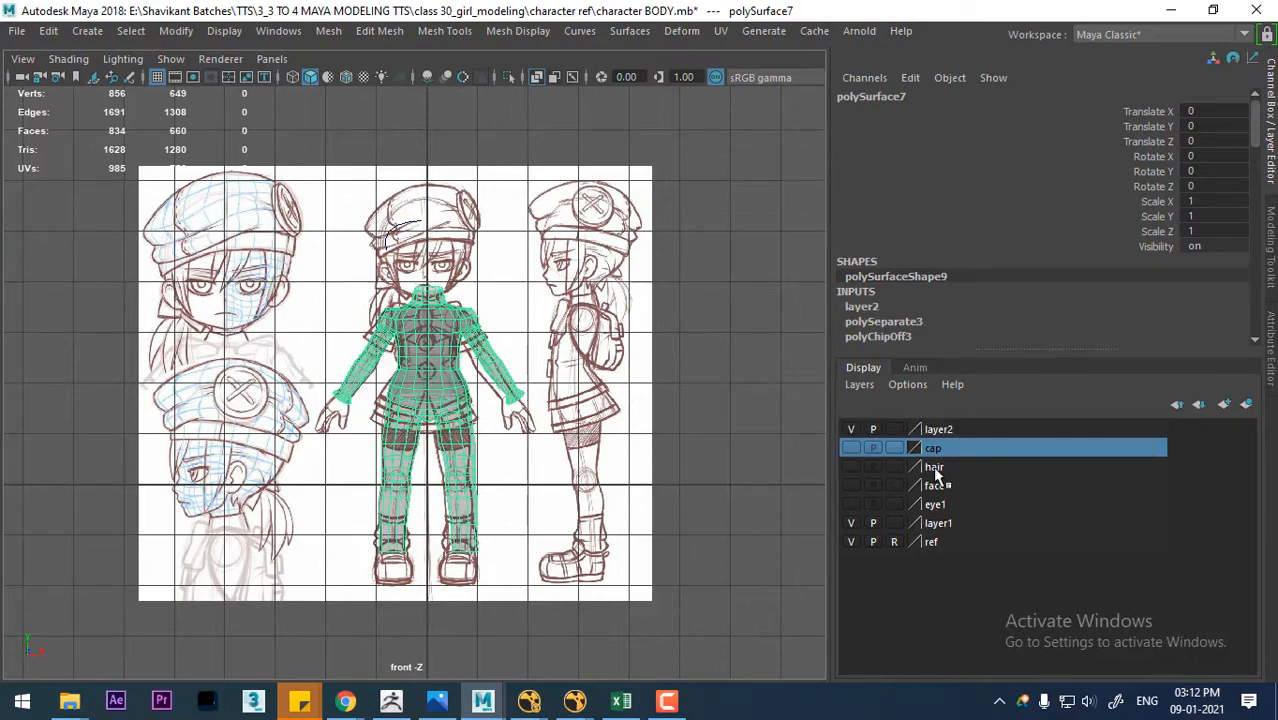
{"action": "left_click", "coordinate": [851, 429]}
- Delete the half of the duplicated jacket mesh on the positive X side of the centre line in the front view
{"action": "left_click", "coordinate": [437, 388]}
{"action": "scroll", "coordinate": [437, 388], "scroll_direction": "up", "scroll_amount": 6}
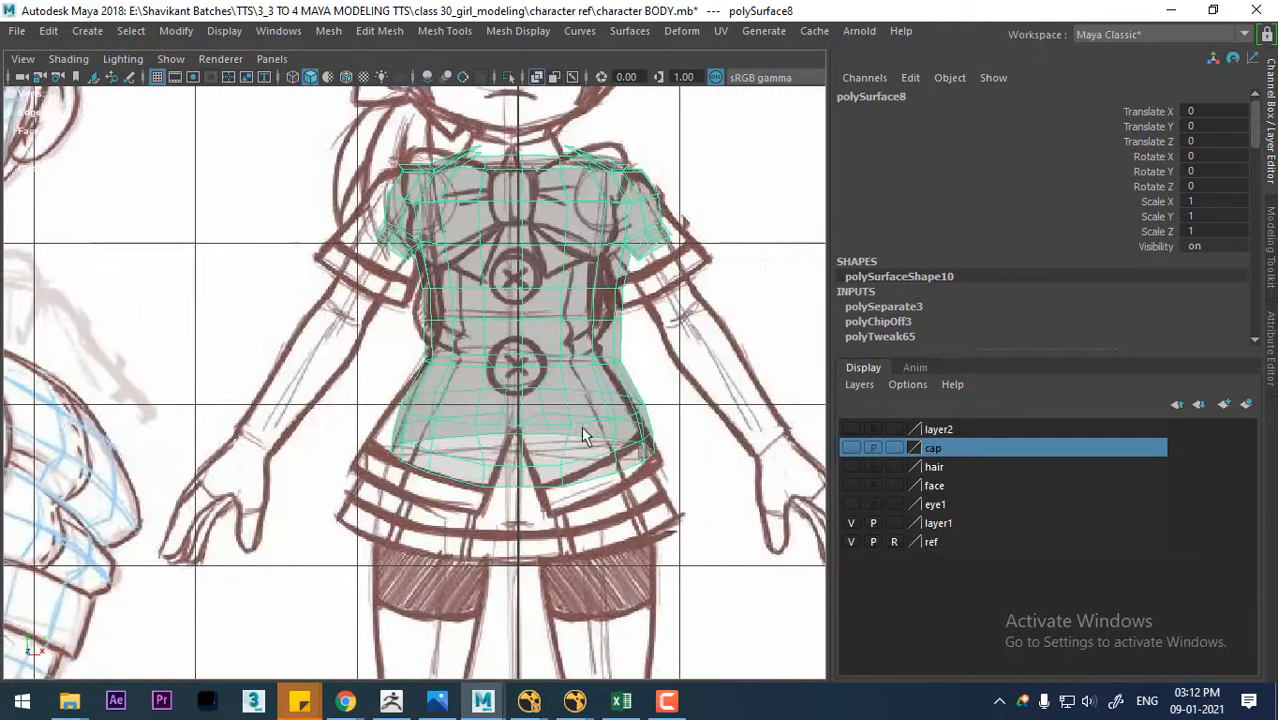
{"action": "key", "text": "space"}
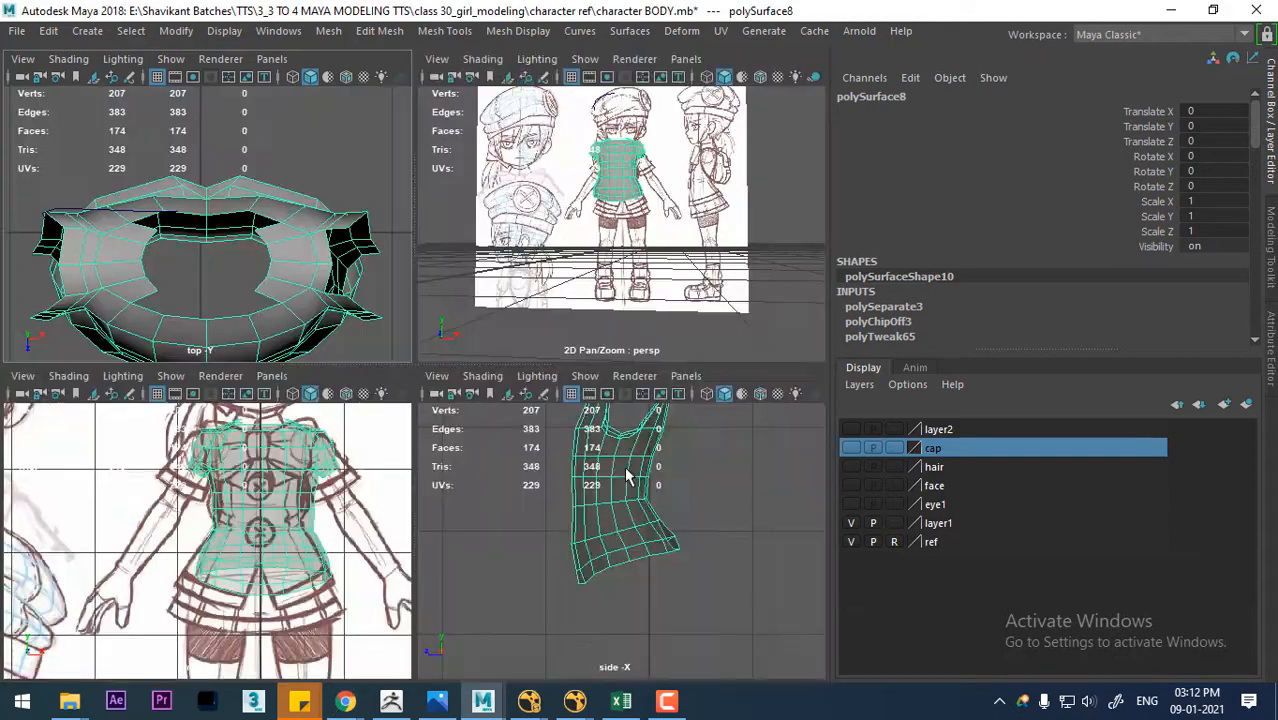
{"action": "scroll", "coordinate": [197, 527], "scroll_direction": "up", "scroll_amount": 5}
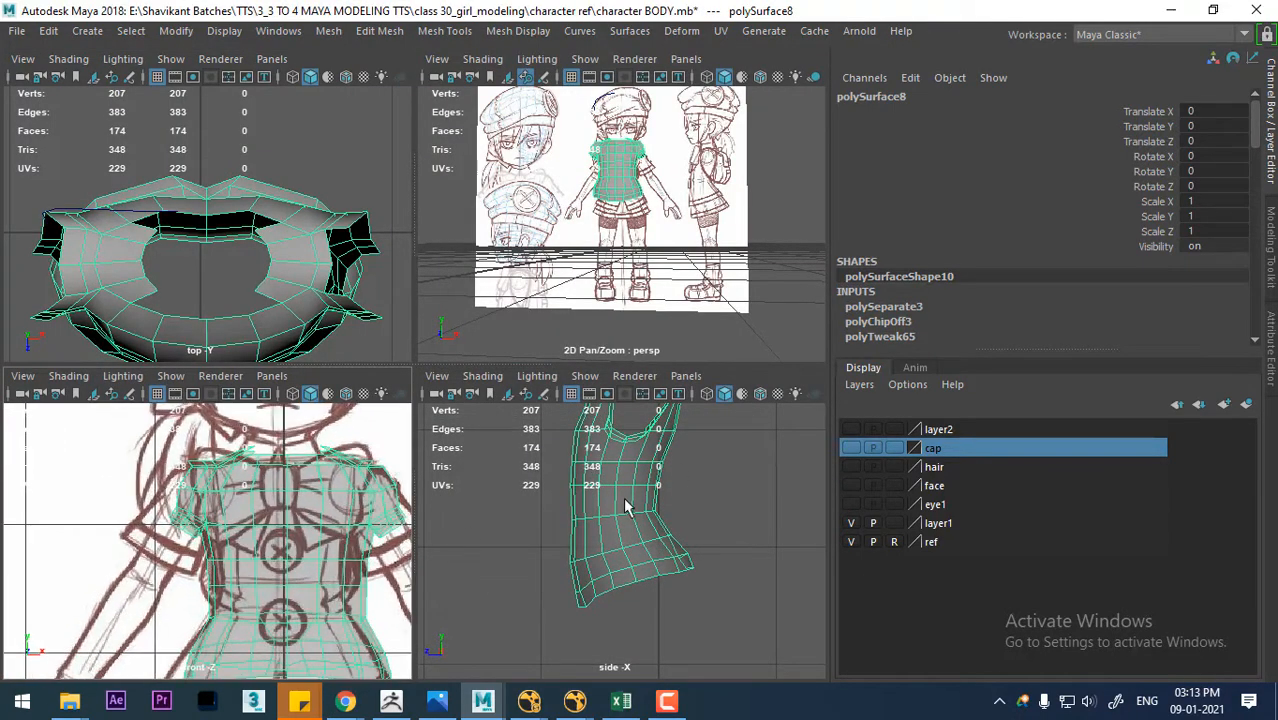
{"action": "scroll", "coordinate": [282, 543], "scroll_direction": "down", "scroll_amount": 2}
{"action": "key", "text": "space"}
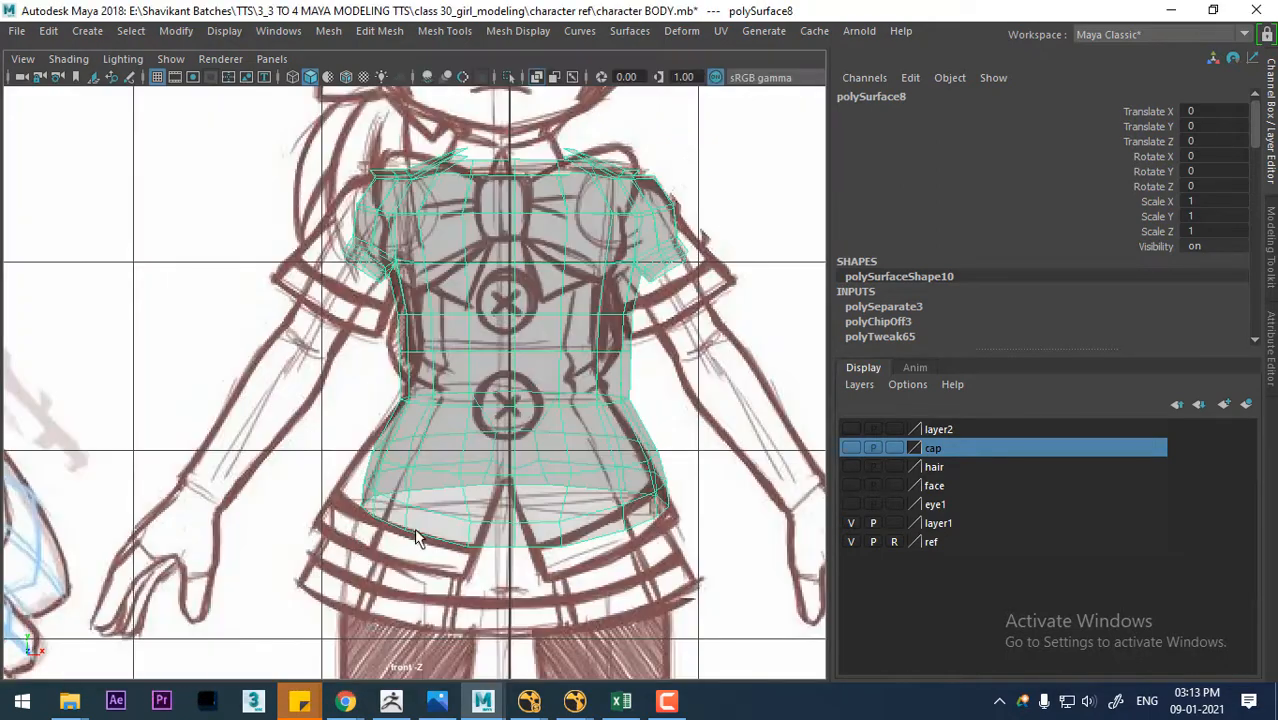
{"action": "scroll", "coordinate": [432, 466], "scroll_direction": "down", "scroll_amount": 3}
{"action": "scroll", "coordinate": [432, 466], "scroll_direction": "up", "scroll_amount": 2}
{"action": "right_click_drag", "start_coordinate": [451, 168], "coordinate": [453, 210]}
{"action": "left_click_drag", "start_coordinate": [432, 570], "coordinate": [450, 566]}
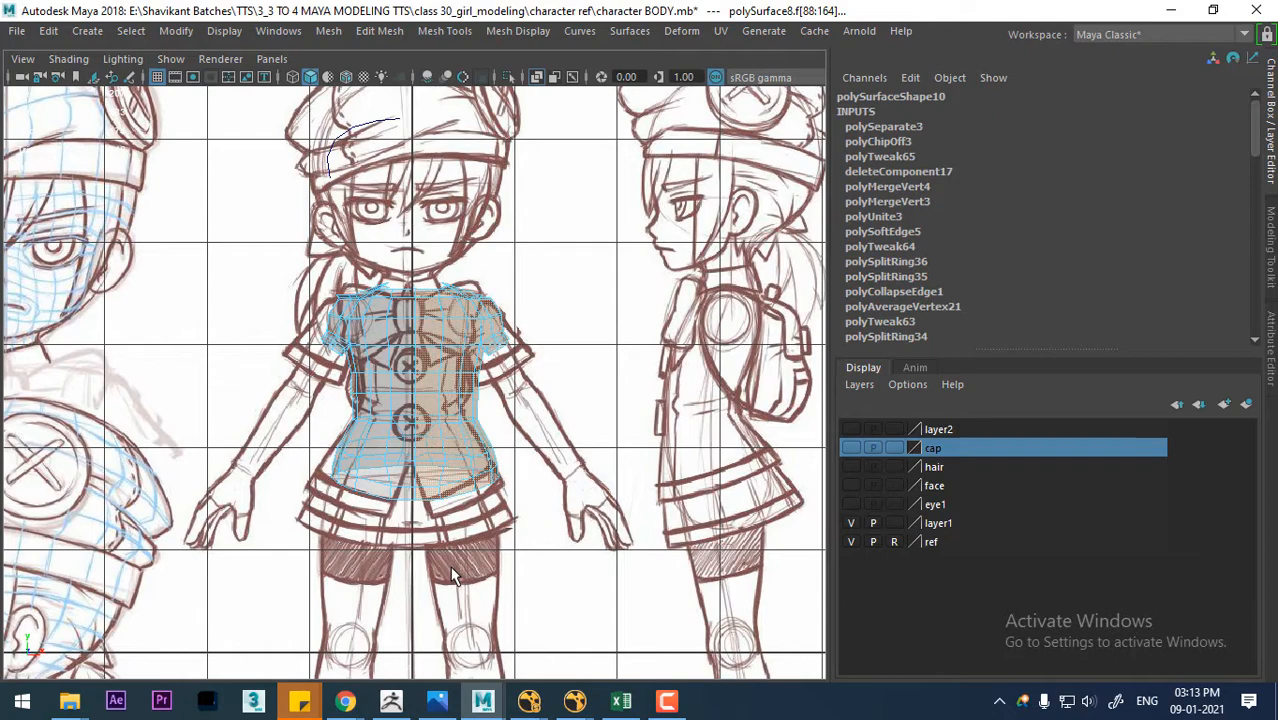
{"action": "key", "text": "Delete"}
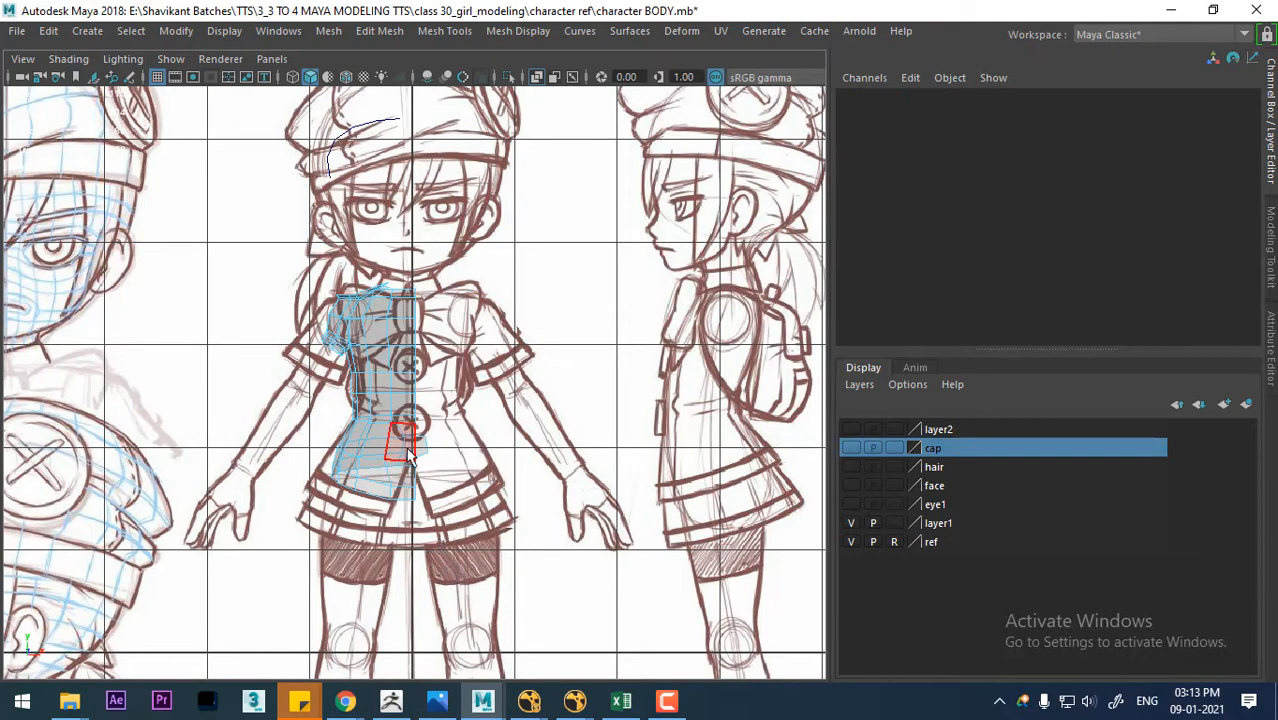
- Switch to the side view and unhide its character reference image
{"action": "key", "text": "space"}
{"action": "left_click_drag", "start_coordinate": [407, 449], "coordinate": [483, 445]}
{"action": "middle_click_drag", "start_coordinate": [506, 370], "coordinate": [519, 422], "text": "alt"}
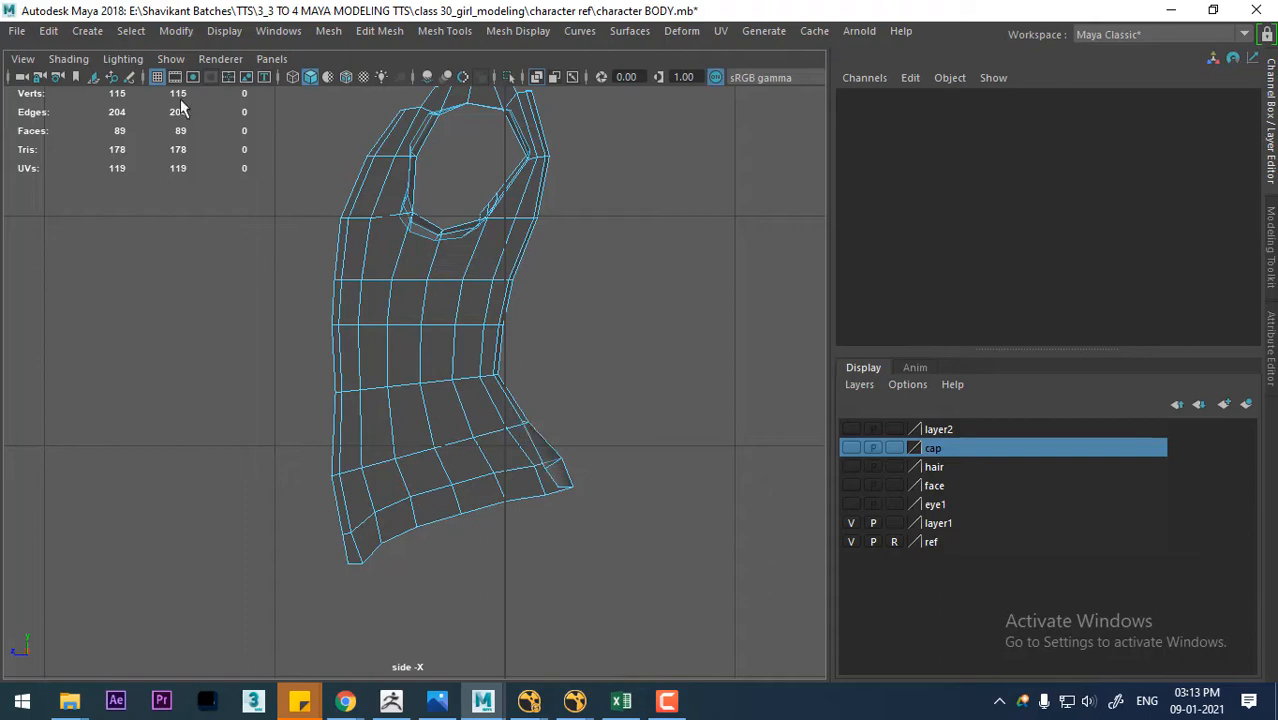
{"action": "left_click", "coordinate": [224, 31]}
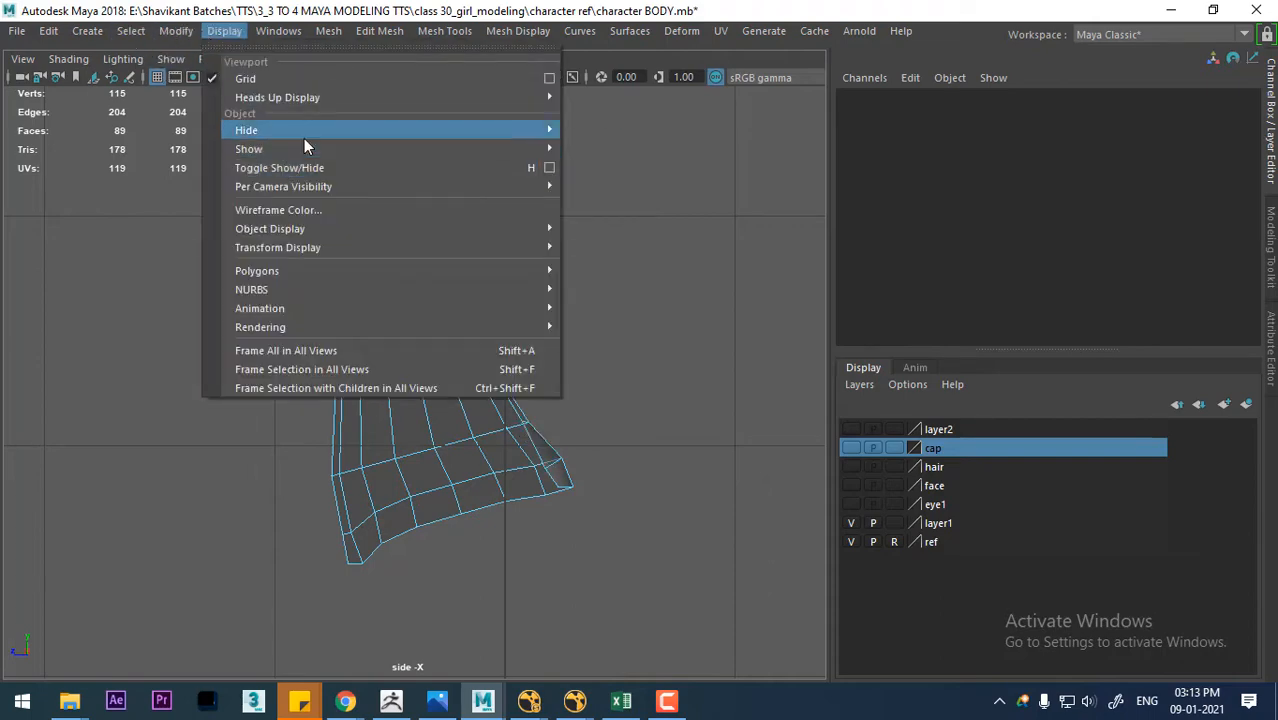
{"action": "mouse_move", "coordinate": [305, 152]}
{"action": "left_click", "coordinate": [590, 240]}
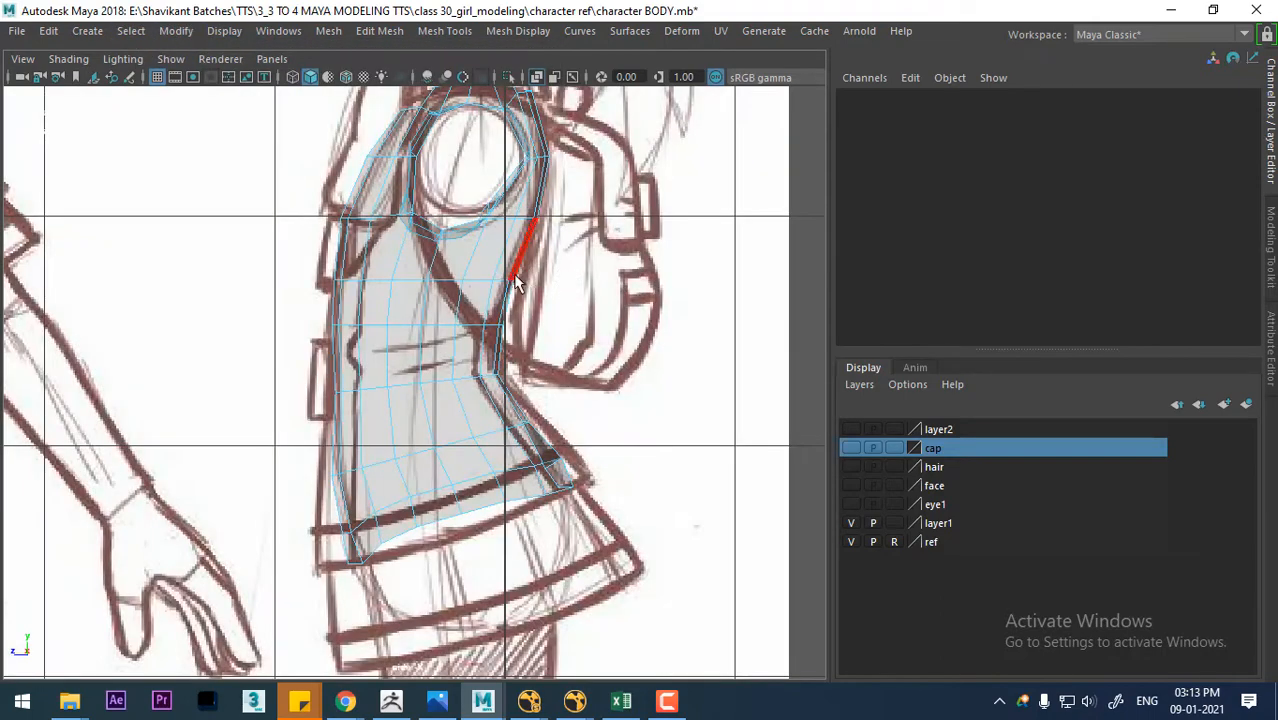
- Centre the pivot of the half jacket mesh and scale it uniformly to about 1.028
{"action": "middle_click_drag", "start_coordinate": [498, 218], "coordinate": [500, 280], "text": "alt"}
{"action": "right_click_drag", "start_coordinate": [500, 168], "coordinate": [494, 210]}
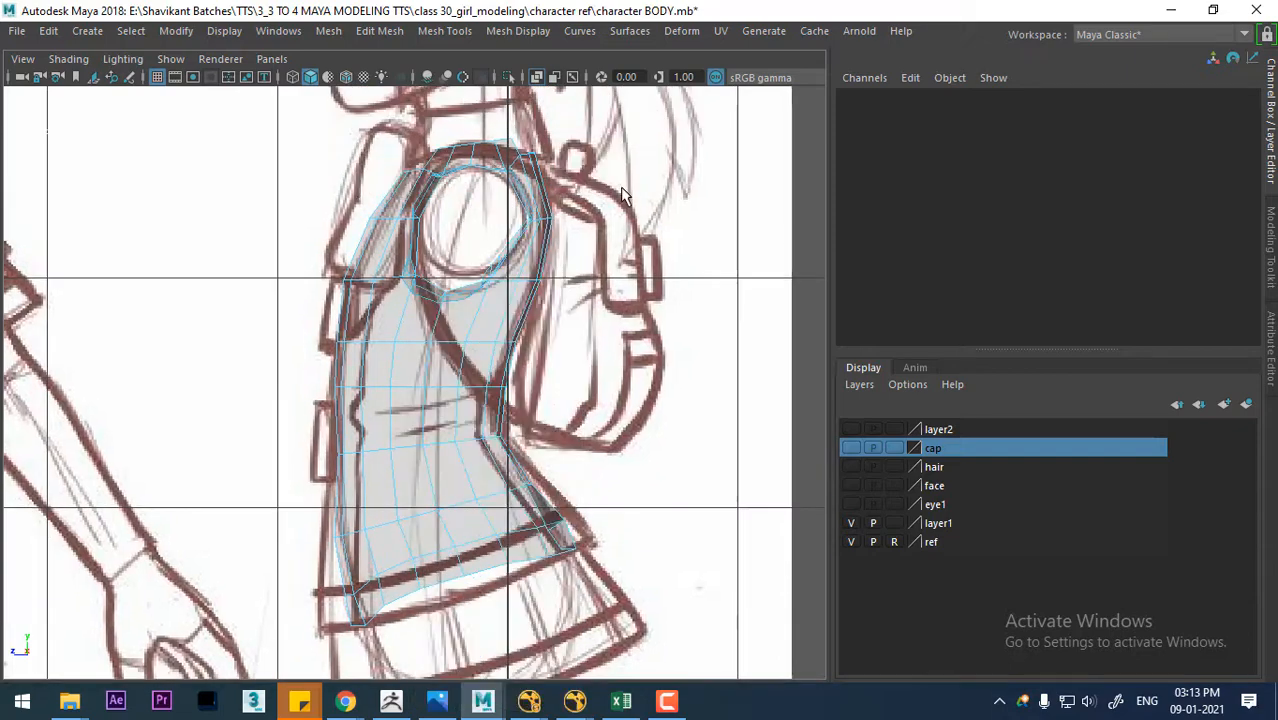
{"action": "left_click", "coordinate": [476, 465]}
{"action": "middle_click_drag", "start_coordinate": [452, 443], "coordinate": [455, 425], "text": "alt"}
{"action": "right_click_drag", "start_coordinate": [462, 157], "coordinate": [551, 131]}
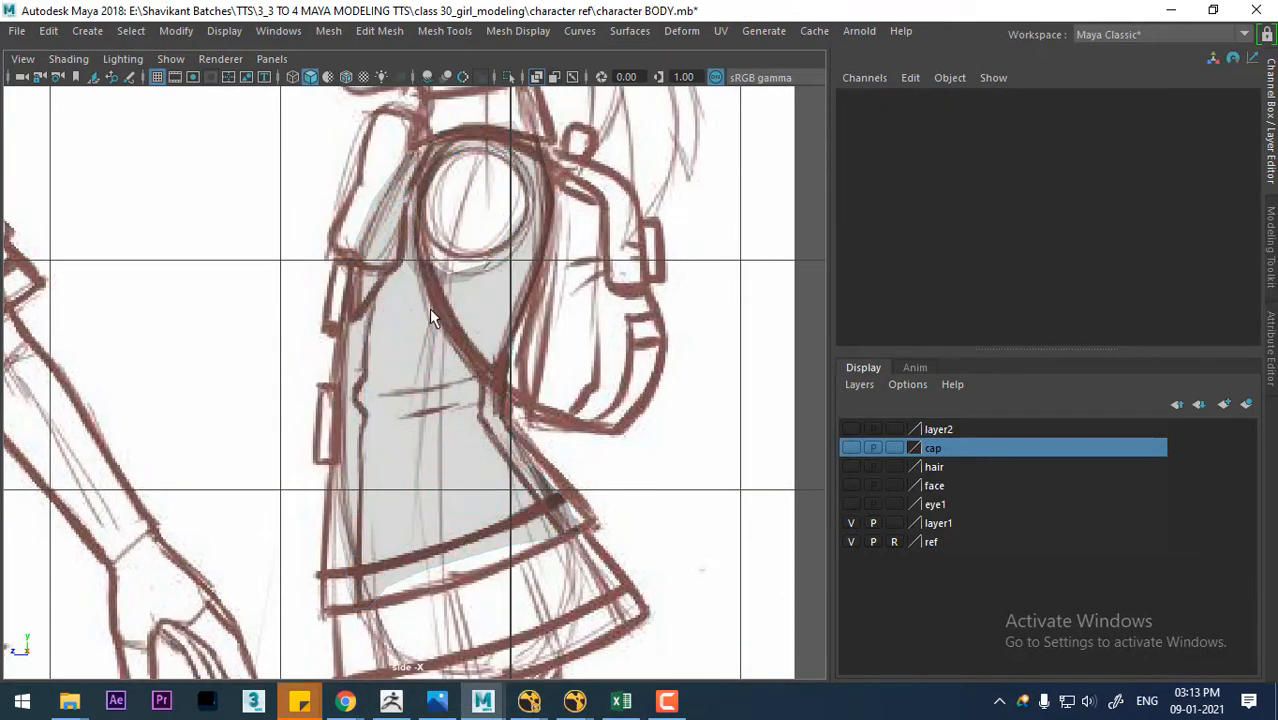
{"action": "left_click", "coordinate": [456, 276]}
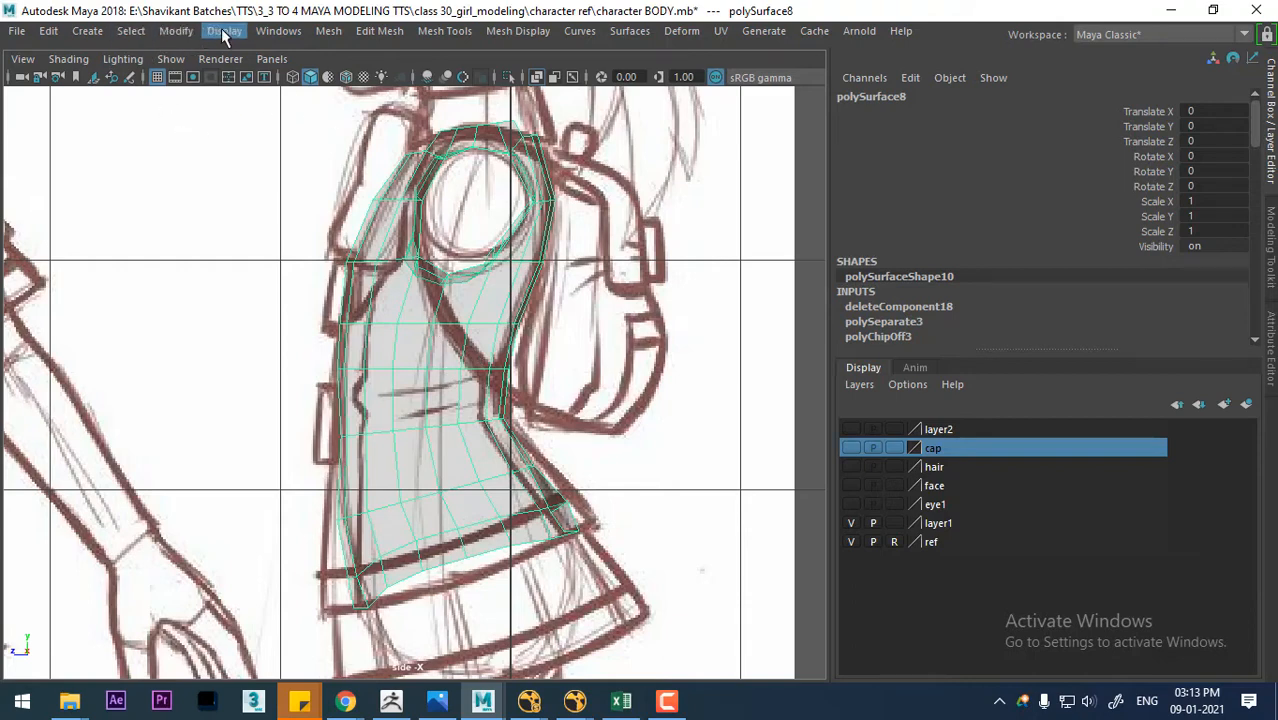
{"action": "left_click", "coordinate": [176, 30]}
{"action": "left_click", "coordinate": [245, 167]}
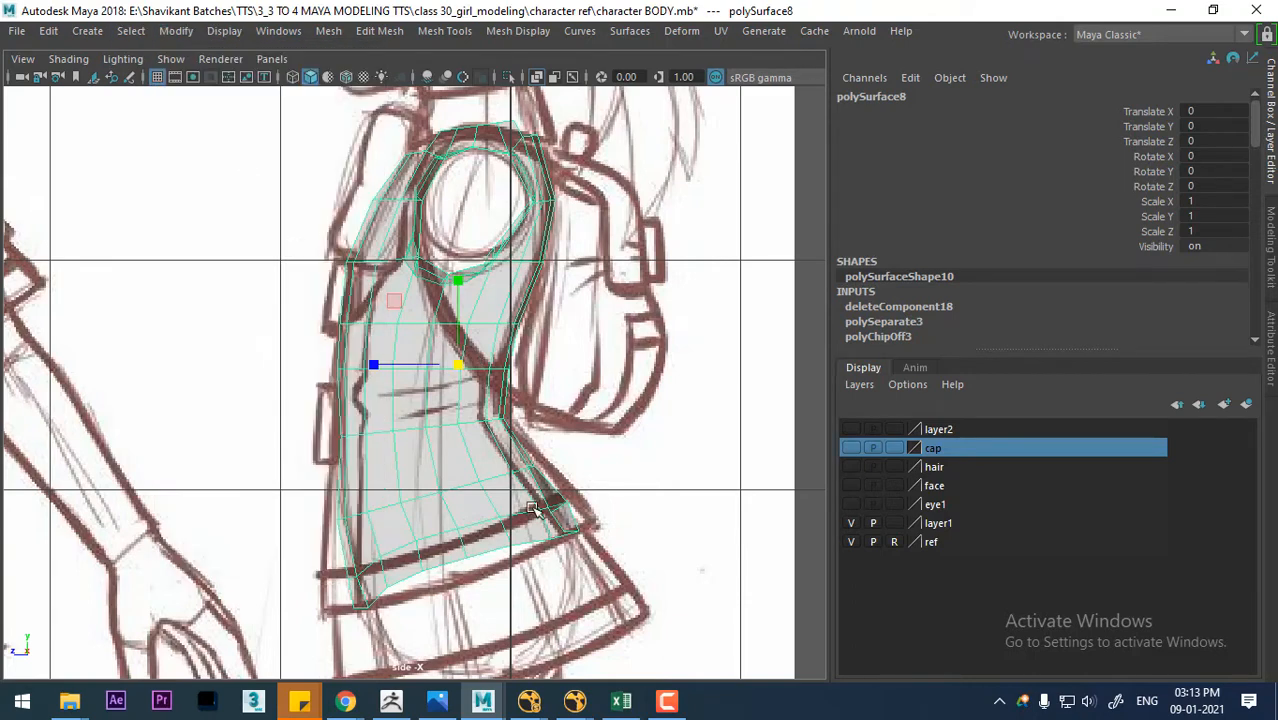
{"action": "left_click_drag", "start_coordinate": [463, 361], "coordinate": [472, 363]}
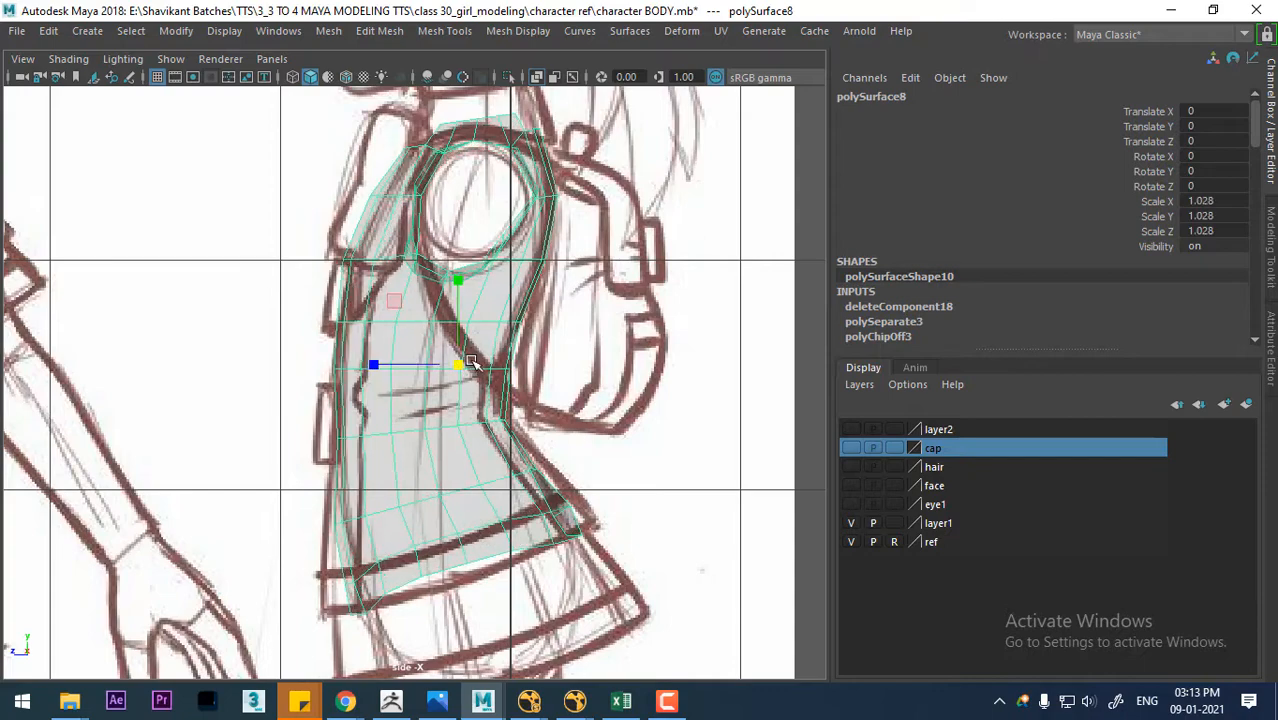
- Select the jacket's waist edge loop and scale it slightly along Z in the side view
{"action": "middle_click_drag", "start_coordinate": [429, 511], "coordinate": [440, 331], "text": "alt"}
{"action": "right_click_drag", "start_coordinate": [440, 330], "coordinate": [446, 107]}
{"action": "scroll", "coordinate": [444, 264], "scroll_direction": "up", "scroll_amount": 2}
{"action": "double_click", "coordinate": [421, 222]}
{"action": "middle_click_drag", "start_coordinate": [410, 247], "coordinate": [426, 415], "text": "alt"}
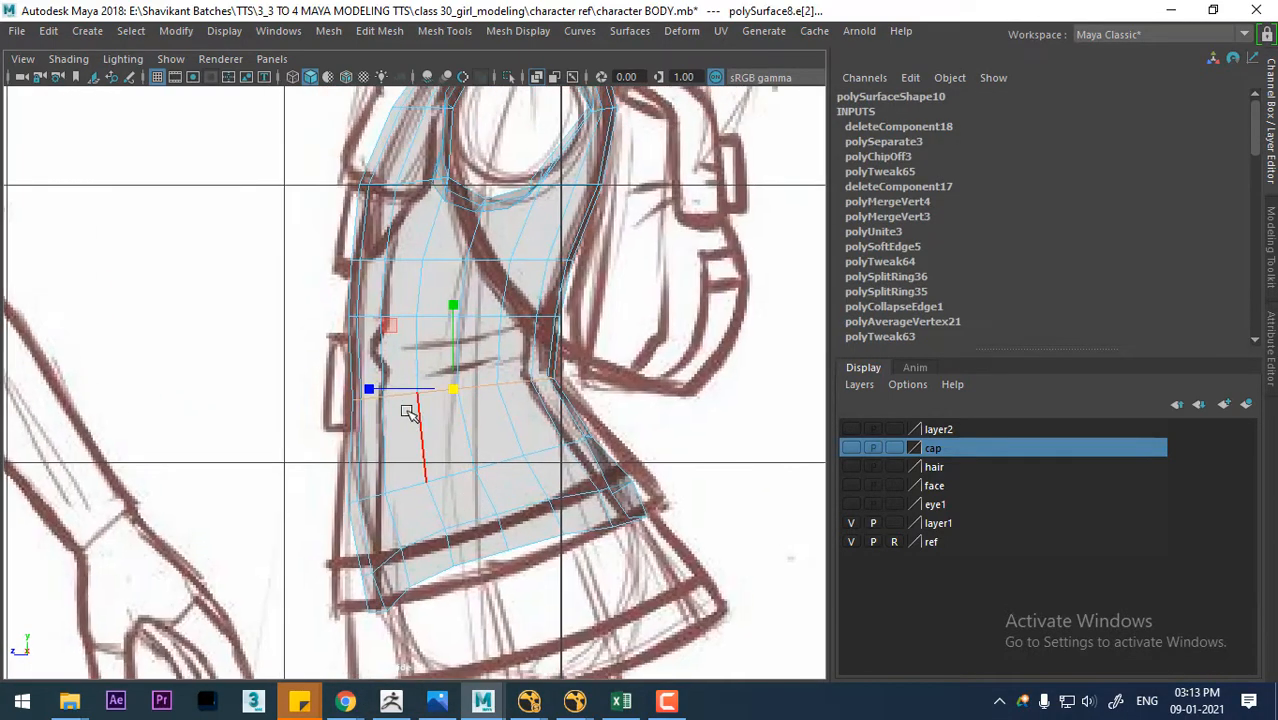
{"action": "left_click_drag", "start_coordinate": [373, 386], "coordinate": [369, 389]}
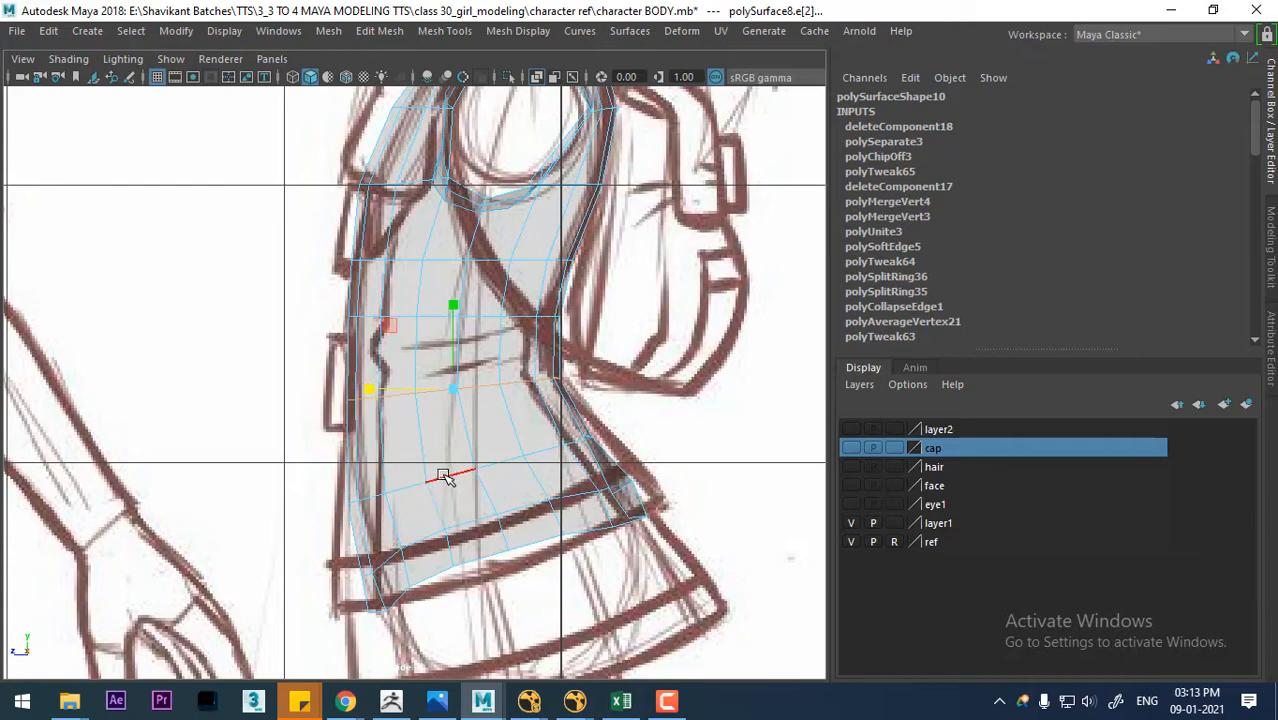
- Widen the edge loops below the waist along Z, including the hem border, to match the side reference's flare
{"action": "double_click", "coordinate": [445, 476]}
{"action": "left_click_drag", "start_coordinate": [388, 469], "coordinate": [376, 467]}
{"action": "left_click", "coordinate": [466, 527]}
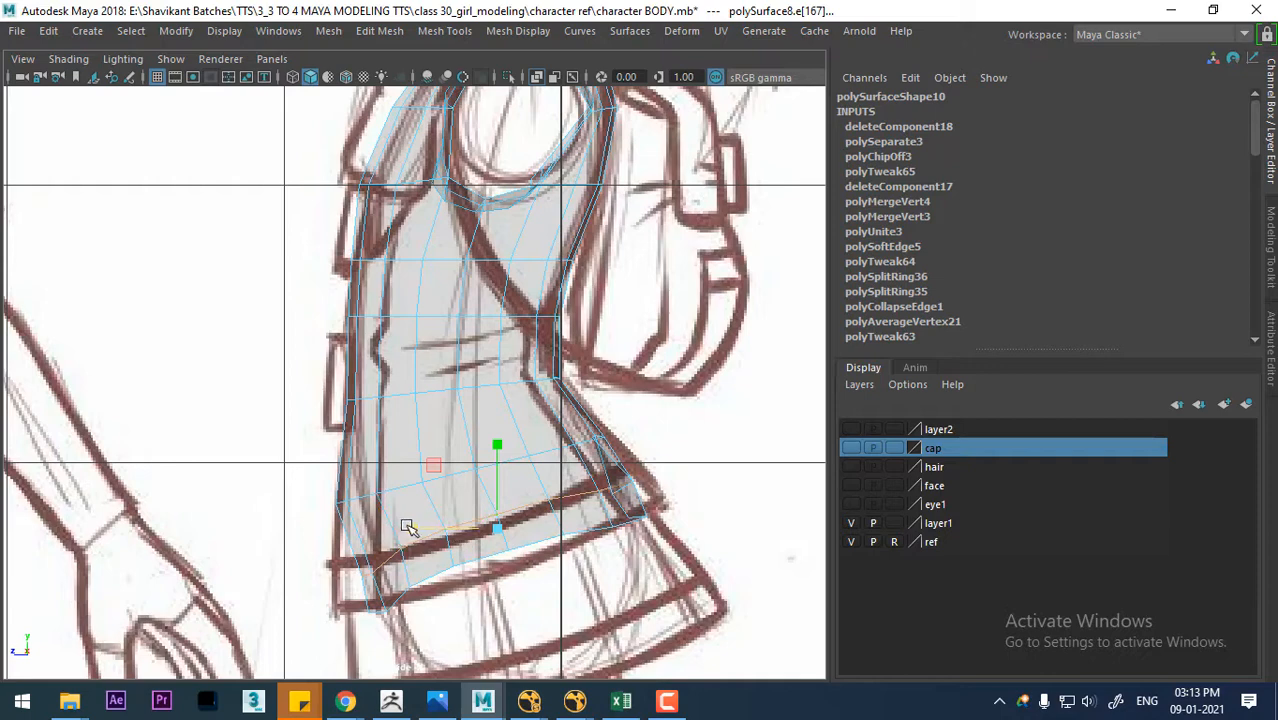
{"action": "left_click_drag", "start_coordinate": [411, 528], "coordinate": [396, 531]}
{"action": "left_click", "coordinate": [477, 561]}
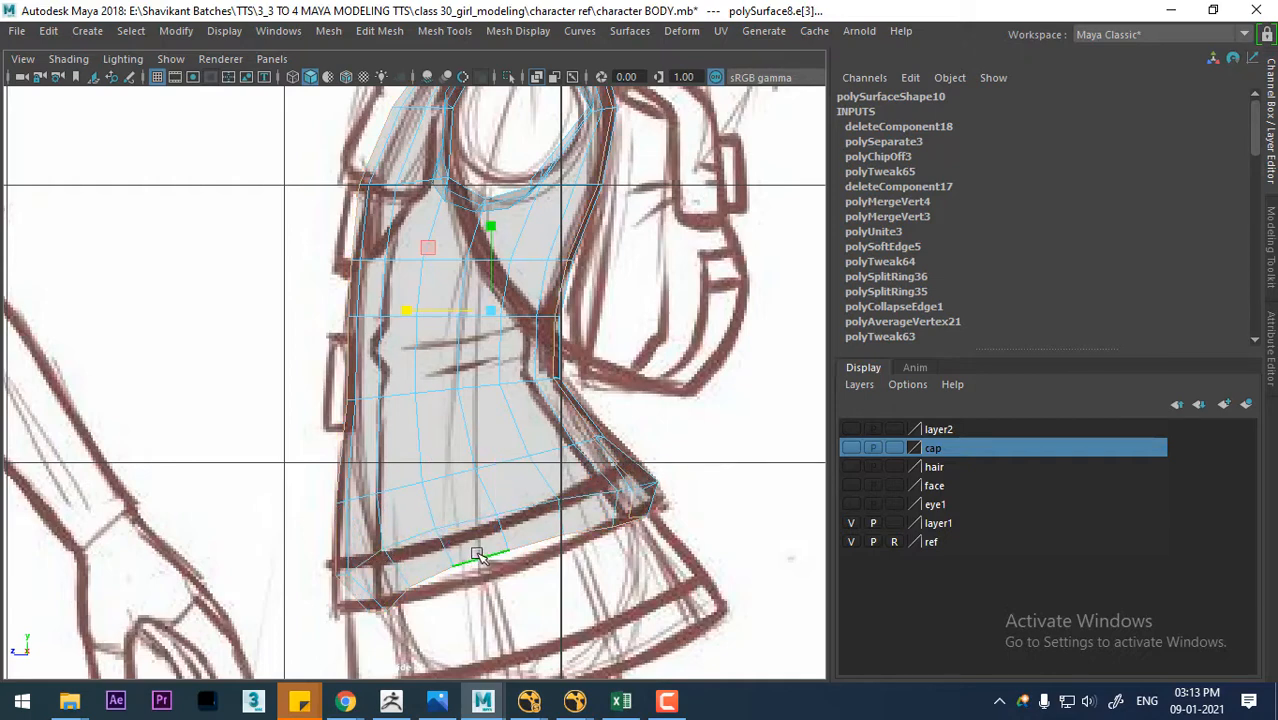
- Switch to the perspective view and turn off X-Ray shading to show the half jacket as solid
{"action": "middle_click_drag", "start_coordinate": [479, 551], "coordinate": [442, 473], "text": "alt"}
{"action": "right_click_drag", "start_coordinate": [499, 350], "coordinate": [418, 318]}
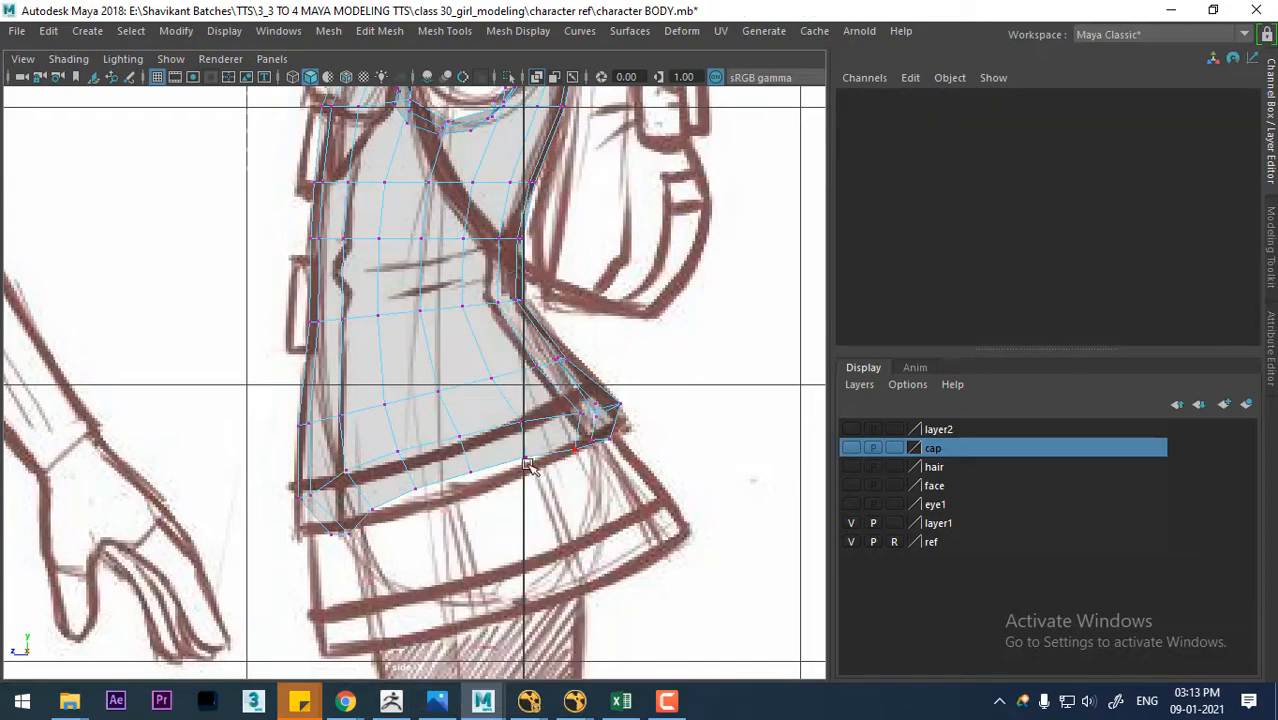
{"action": "right_click_drag", "start_coordinate": [530, 451], "coordinate": [531, 90]}
{"action": "key", "text": "space"}
{"action": "left_click_drag", "start_coordinate": [559, 528], "coordinate": [560, 260]}
{"action": "left_click_drag", "start_coordinate": [481, 376], "coordinate": [472, 318], "text": "alt"}
{"action": "right_click_drag", "start_coordinate": [472, 318], "coordinate": [574, 636], "text": "alt"}
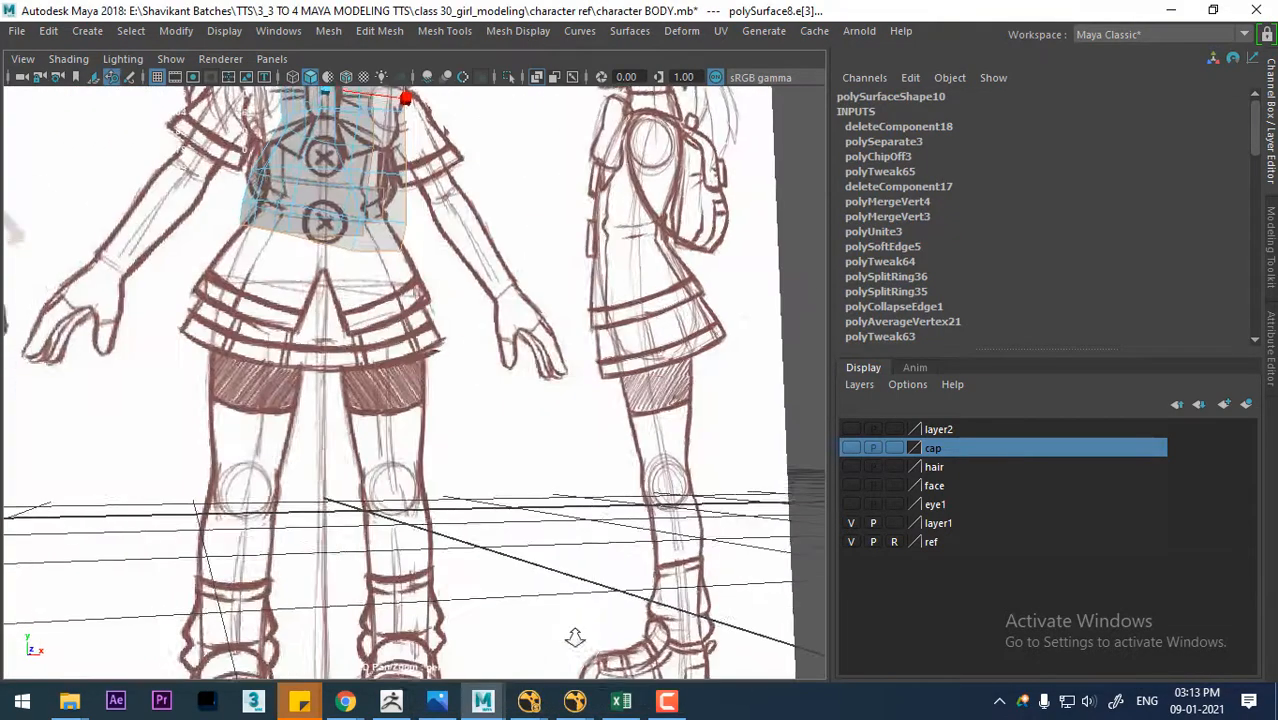
{"action": "left_click", "coordinate": [68, 58]}
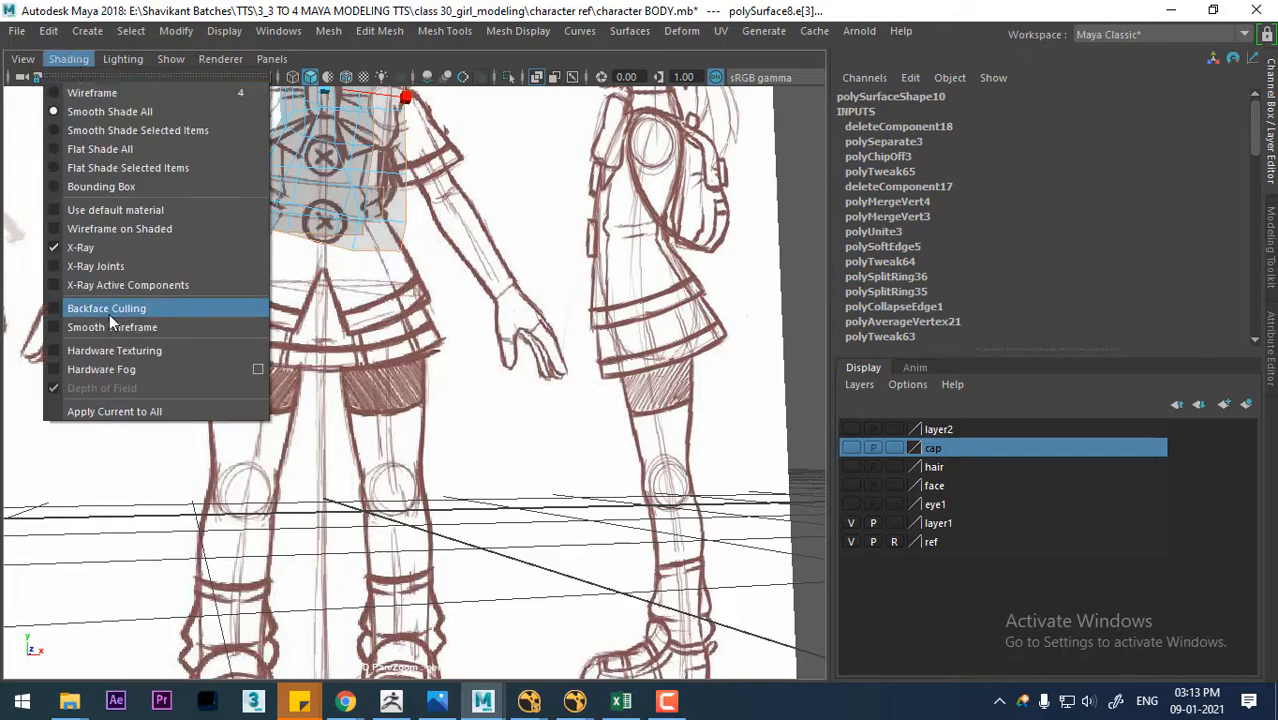
{"action": "left_click", "coordinate": [122, 247]}
{"action": "left_click_drag", "start_coordinate": [122, 247], "coordinate": [428, 362], "text": "alt"}
{"action": "right_click_drag", "start_coordinate": [428, 362], "coordinate": [447, 390], "text": "alt"}
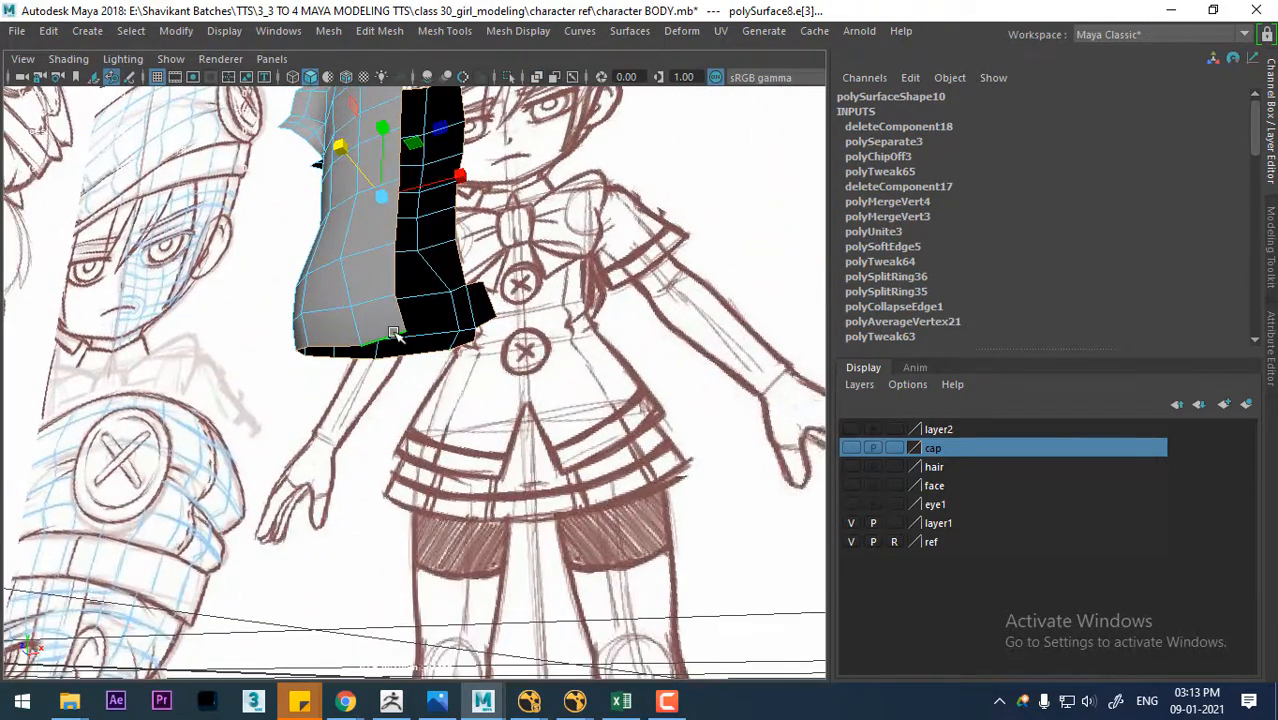
- Select the jacket's hem border loop, widen it along Z in the side view and move it down towards the reference hem
{"action": "left_click", "coordinate": [388, 339]}
{"action": "left_click_drag", "start_coordinate": [446, 346], "coordinate": [498, 305], "text": "alt"}
{"action": "right_click_drag", "start_coordinate": [498, 305], "coordinate": [530, 470], "text": "alt"}
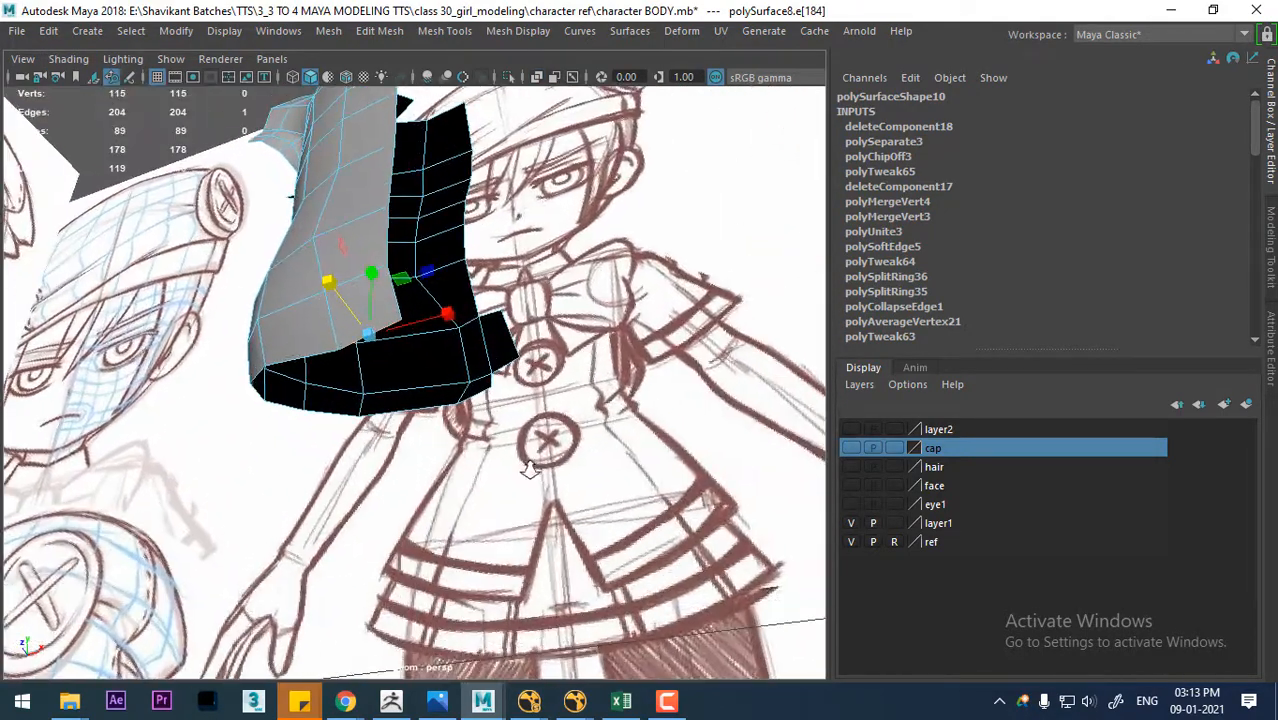
{"action": "double_click", "coordinate": [481, 388]}
{"action": "left_click_drag", "start_coordinate": [487, 438], "coordinate": [436, 437], "text": "alt"}
{"action": "key", "text": "space"}
{"action": "left_click_drag", "start_coordinate": [436, 437], "coordinate": [590, 434]}
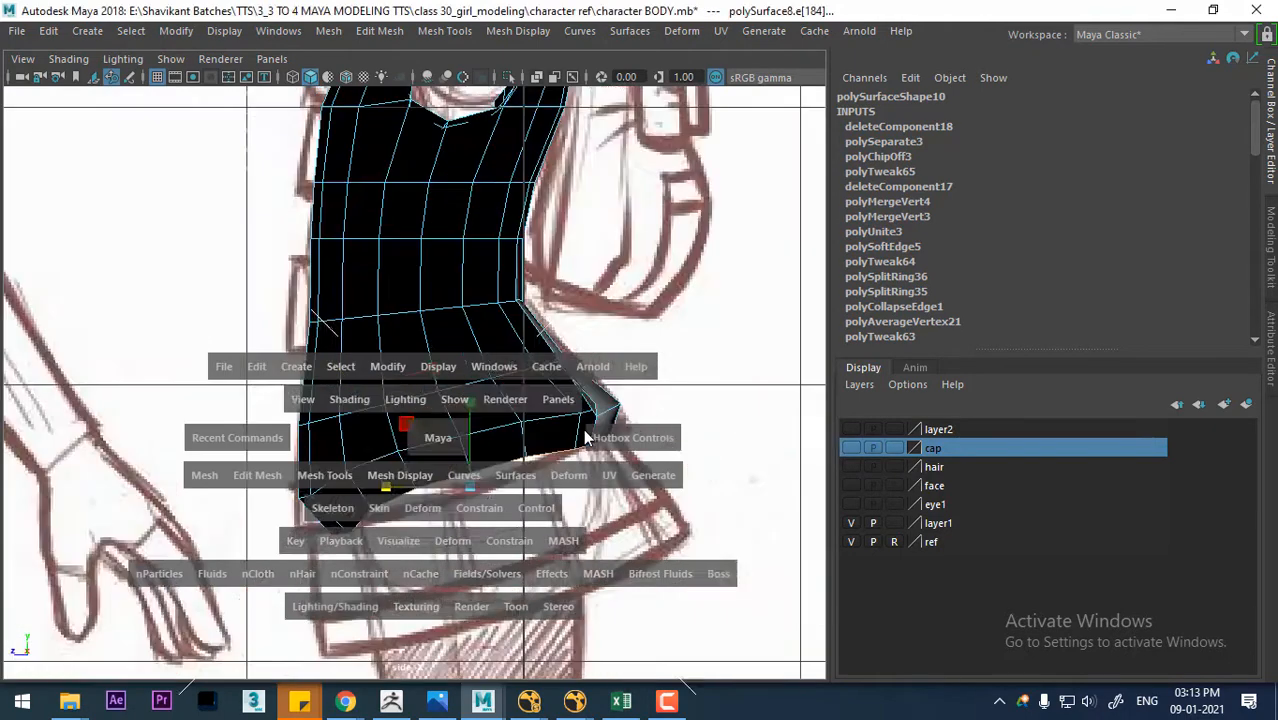
{"action": "right_click_drag", "start_coordinate": [500, 450], "coordinate": [451, 533], "text": "alt"}
{"action": "left_click_drag", "start_coordinate": [404, 521], "coordinate": [385, 521]}
{"action": "key", "text": "w"}
{"action": "left_click_drag", "start_coordinate": [491, 519], "coordinate": [505, 611]}
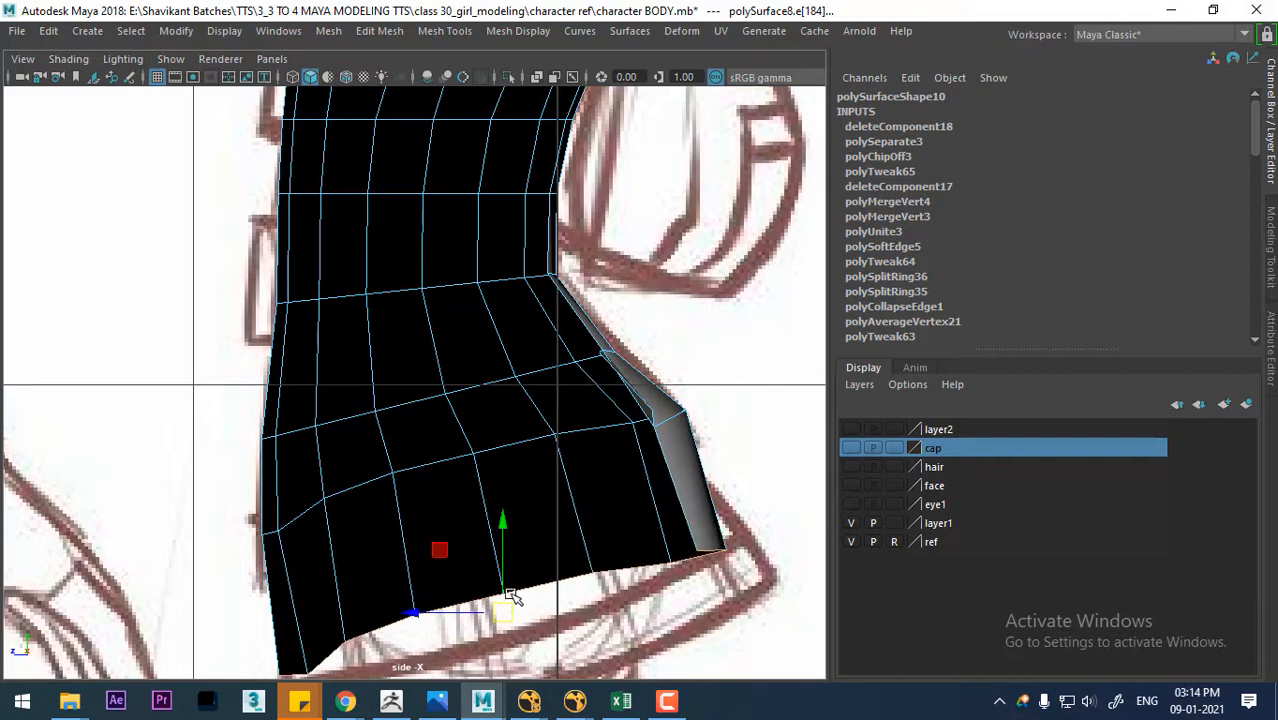
- Turn on X-Ray in the side view, lower the hem border further to the drawn skirt hem and adjust its Z scale
{"action": "middle_click_drag", "start_coordinate": [476, 634], "coordinate": [447, 511], "text": "alt"}
{"action": "left_click", "coordinate": [68, 58]}
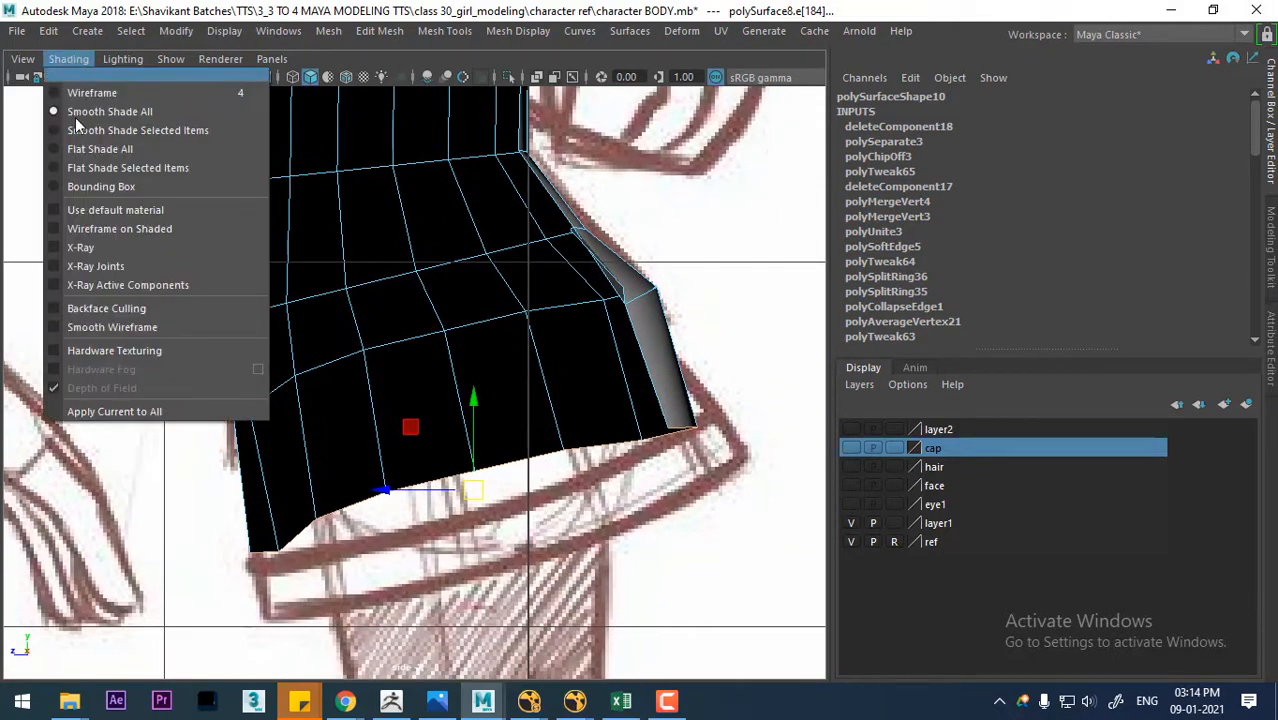
{"action": "left_click", "coordinate": [112, 256]}
{"action": "middle_click_drag", "start_coordinate": [430, 504], "coordinate": [422, 448], "text": "alt"}
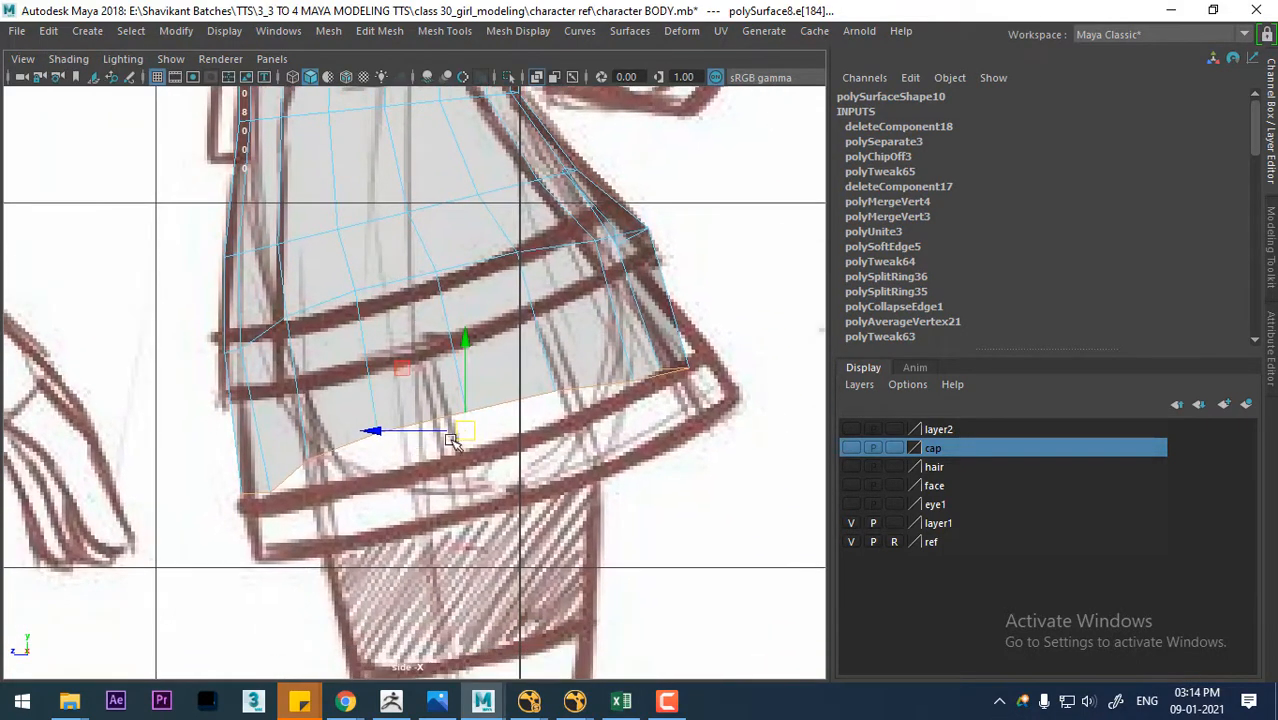
{"action": "left_click_drag", "start_coordinate": [462, 441], "coordinate": [480, 500]}
{"action": "key", "text": "r"}
{"action": "mouse_move", "coordinate": [400, 488]}
{"action": "left_mouse_down"}
{"action": "mouse_move", "coordinate": [379, 491]}
{"action": "mouse_move", "coordinate": [416, 504]}
{"action": "left_mouse_up"}
- In the front view, flare the hem border outward along X to match the skirt's outer edge in the reference
{"action": "key", "text": "space"}
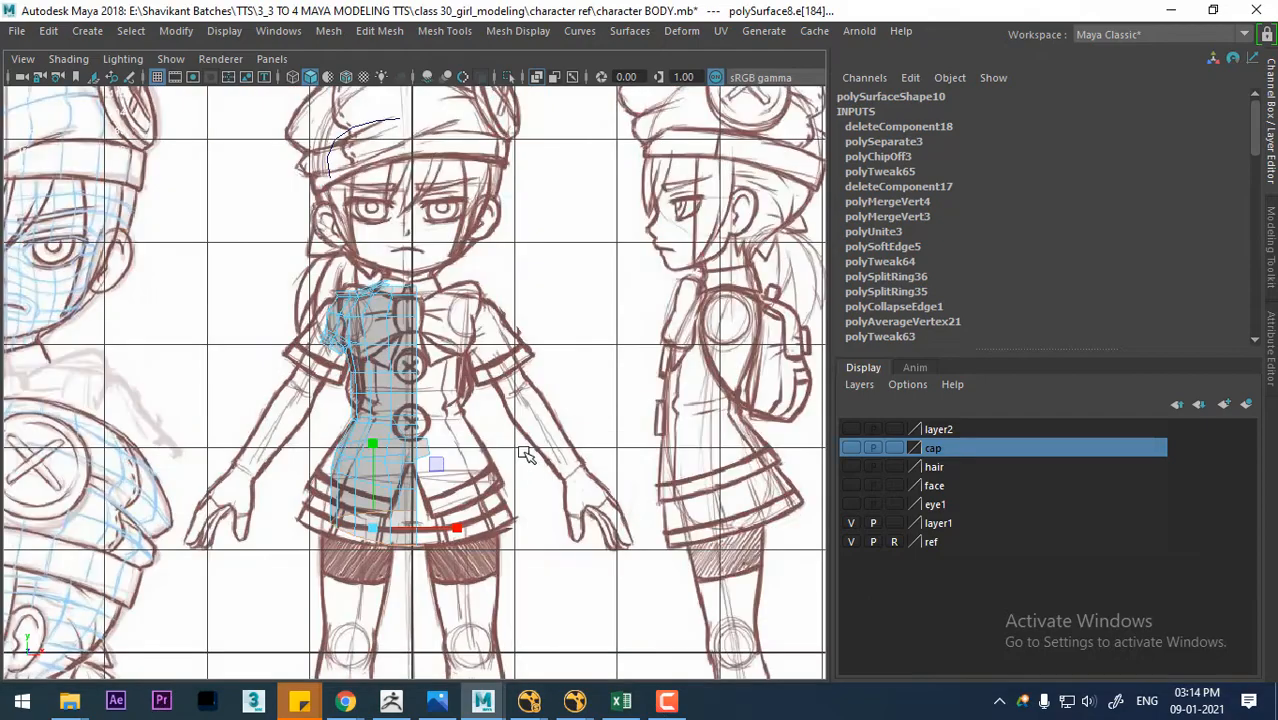
{"action": "right_click_drag", "start_coordinate": [522, 452], "coordinate": [545, 600], "text": "alt"}
{"action": "middle_click_drag", "start_coordinate": [545, 600], "coordinate": [582, 435], "text": "alt"}
{"action": "right_click_drag", "start_coordinate": [582, 435], "coordinate": [591, 593], "text": "alt"}
{"action": "middle_click_drag", "start_coordinate": [484, 430], "coordinate": [502, 458], "text": "alt"}
{"action": "right_click_drag", "start_coordinate": [502, 458], "coordinate": [508, 464], "text": "alt"}
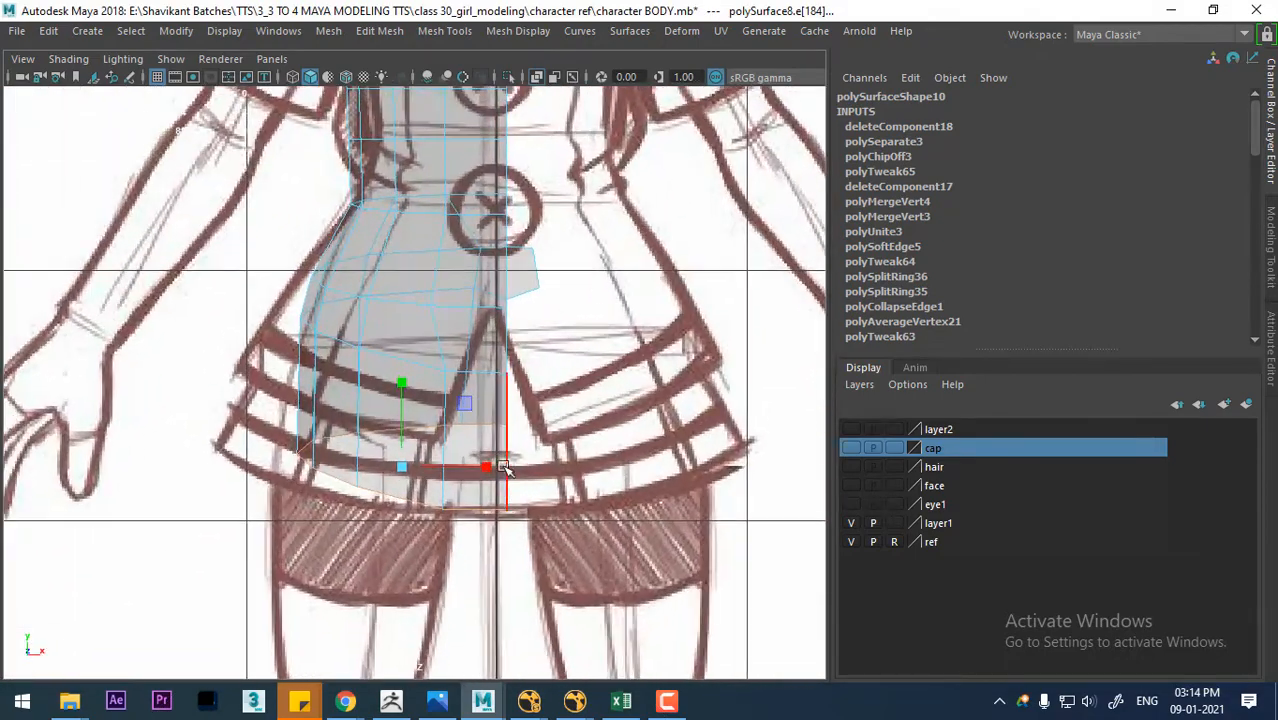
{"action": "left_click_drag", "start_coordinate": [488, 466], "coordinate": [440, 461]}
{"action": "key", "text": "w"}
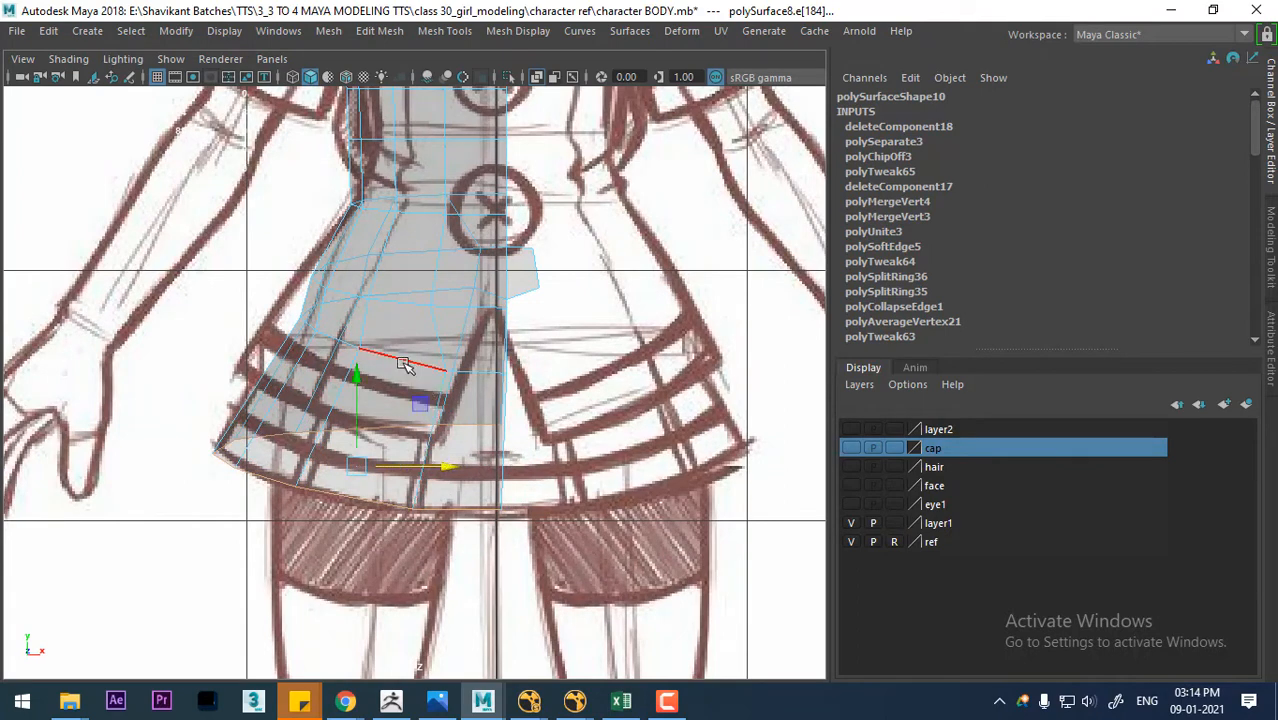
- Select the edge loop above the hem, place its pivot on the front centre line and scale it wider along X
{"action": "left_click", "coordinate": [403, 364]}
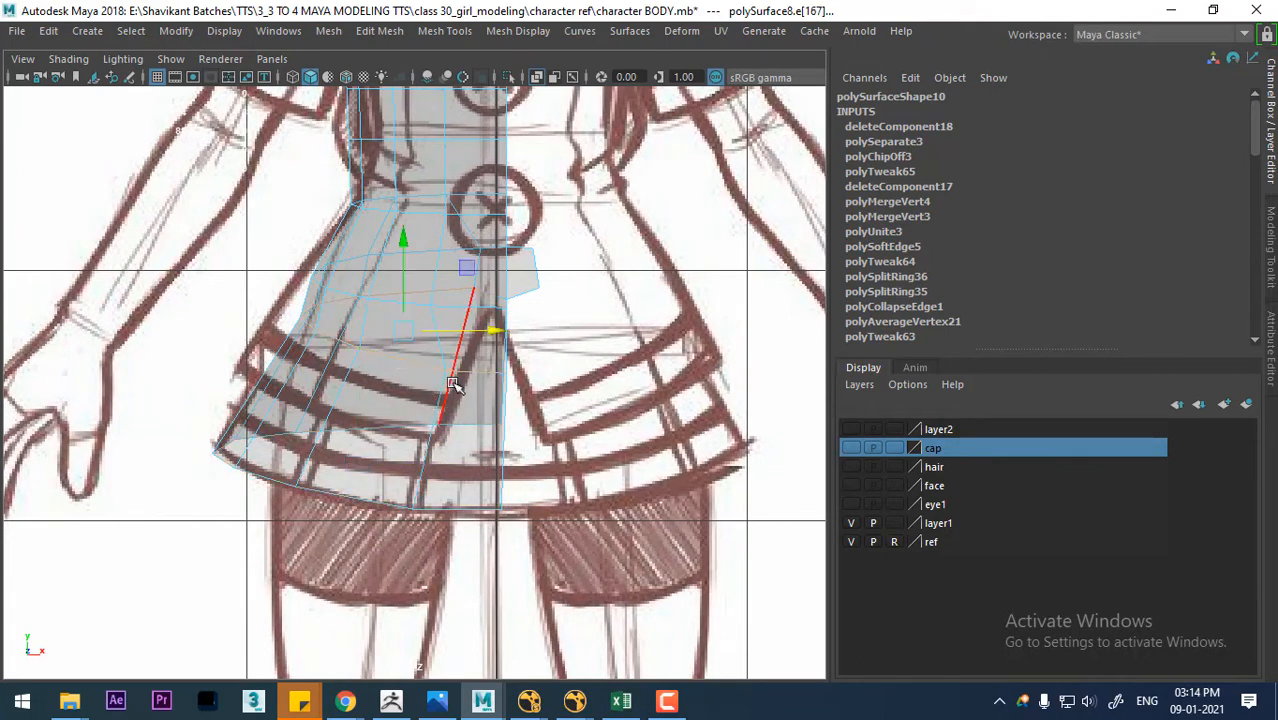
{"action": "key", "text": "d"}
{"action": "left_click", "coordinate": [507, 373]}
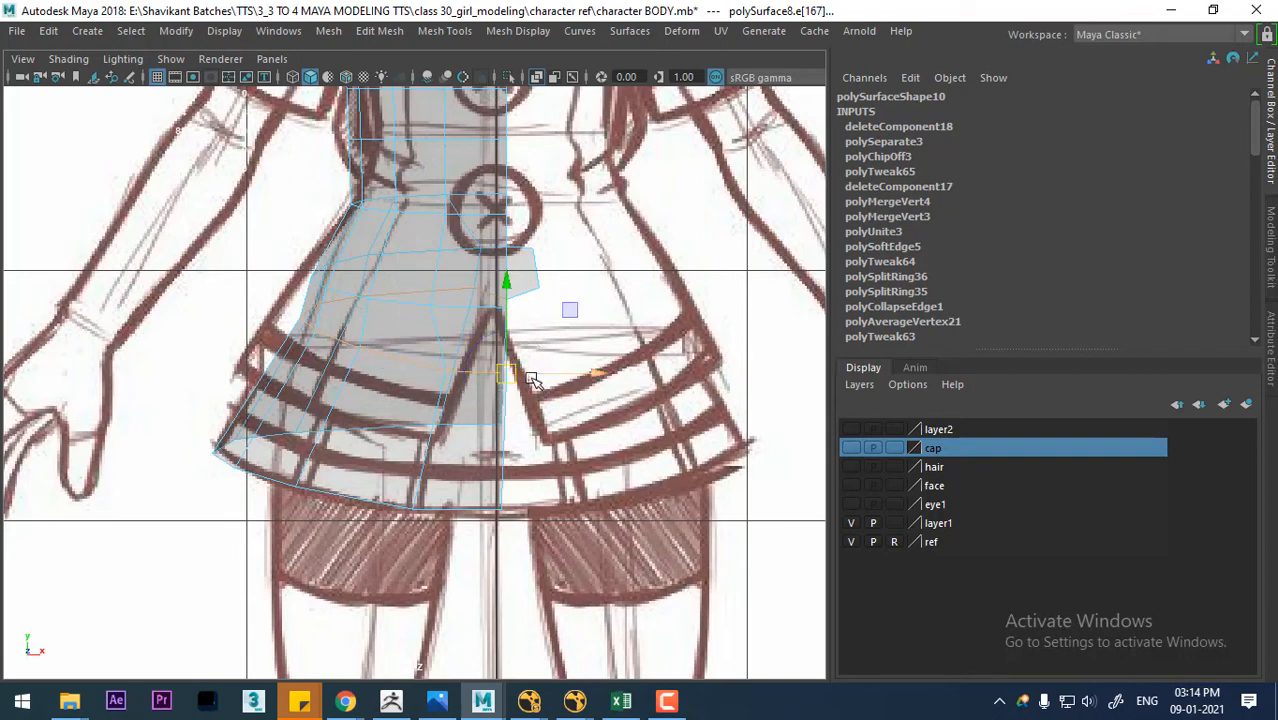
{"action": "key", "text": "d"}
{"action": "left_click_drag", "start_coordinate": [589, 380], "coordinate": [604, 380]}
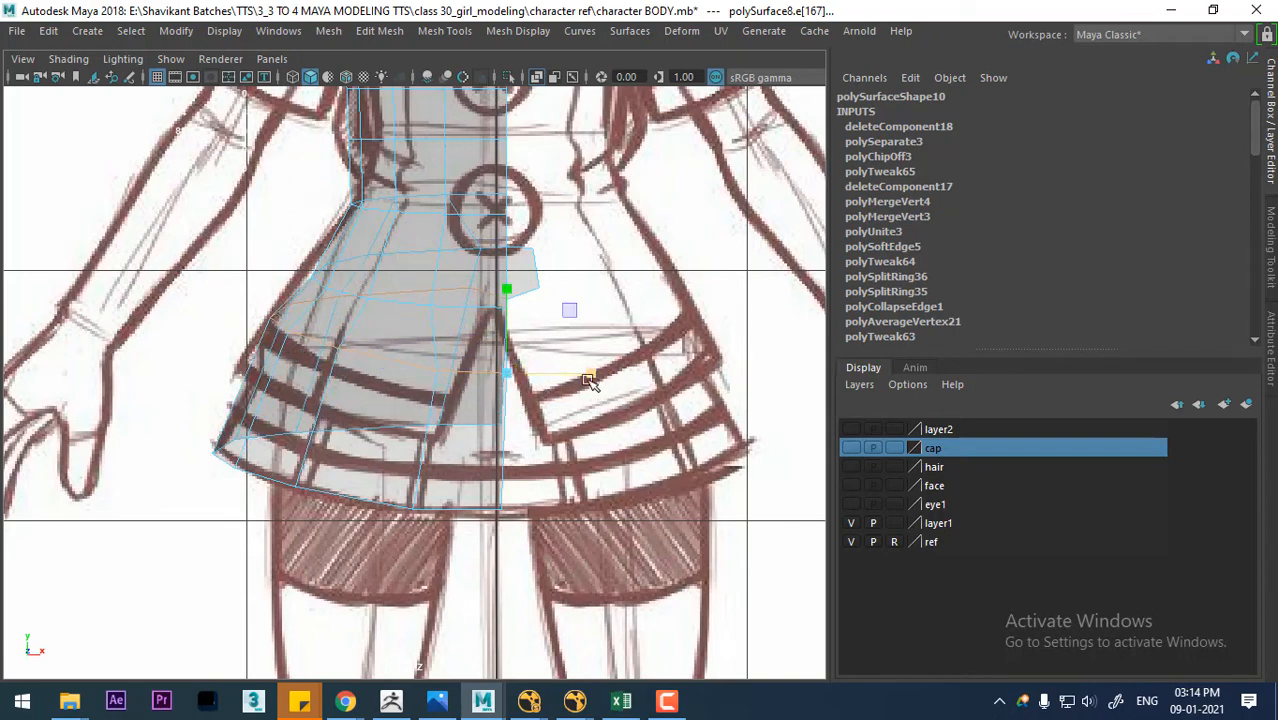
- Widen the next skirt edge loop up along X from a pivot placed on the front centre line
{"action": "left_click", "coordinate": [393, 303]}
{"action": "scroll", "coordinate": [400, 440], "scroll_direction": "up", "scroll_amount": 2}
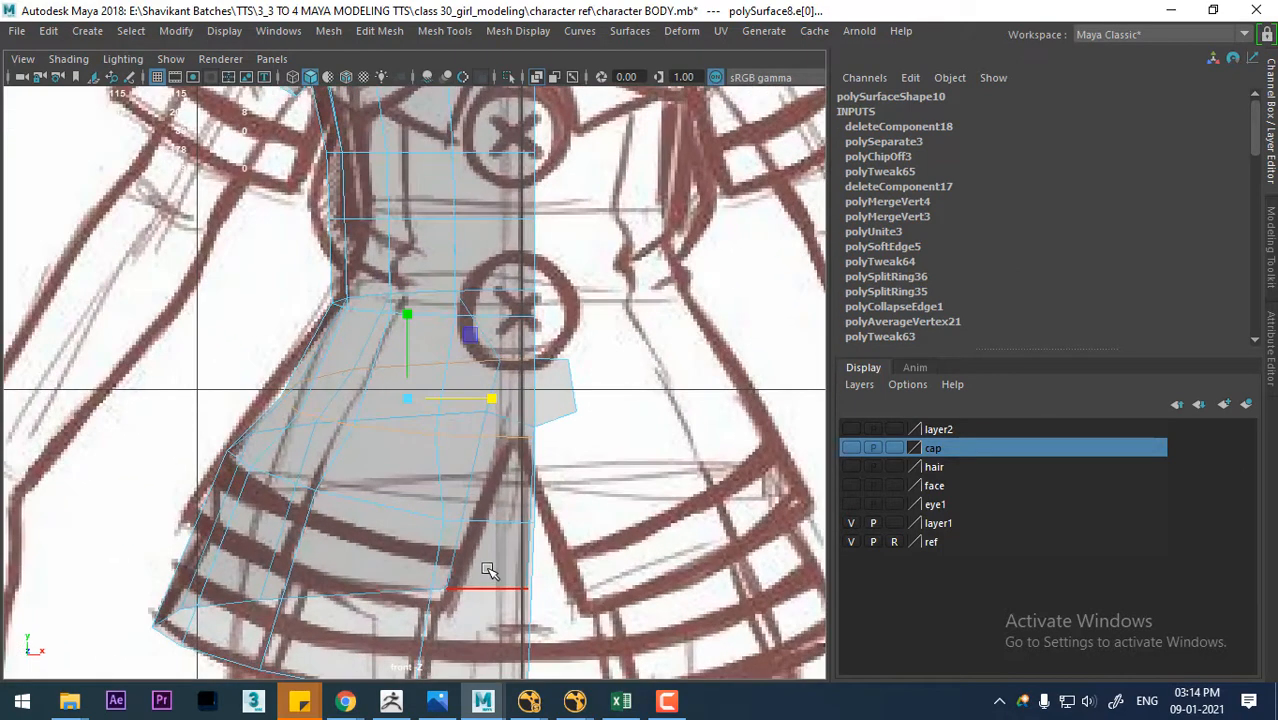
{"action": "key", "text": "d"}
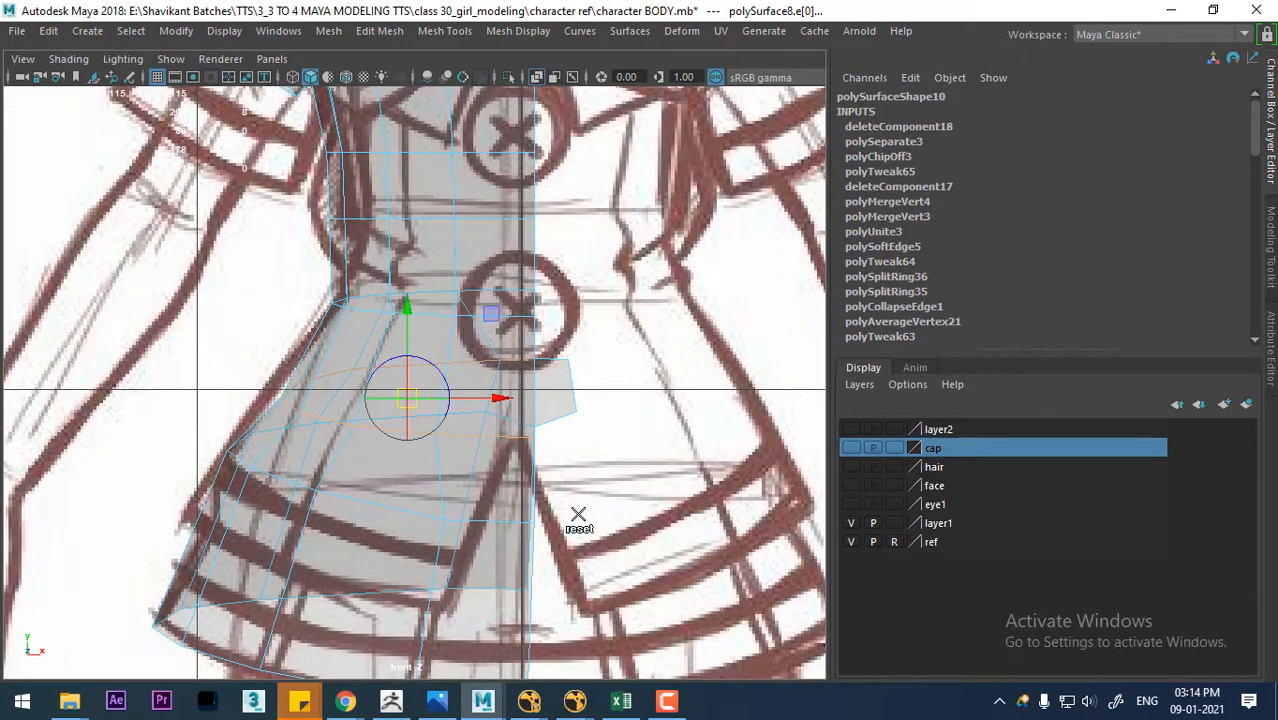
{"action": "left_click", "coordinate": [539, 441]}
{"action": "key", "text": "d"}
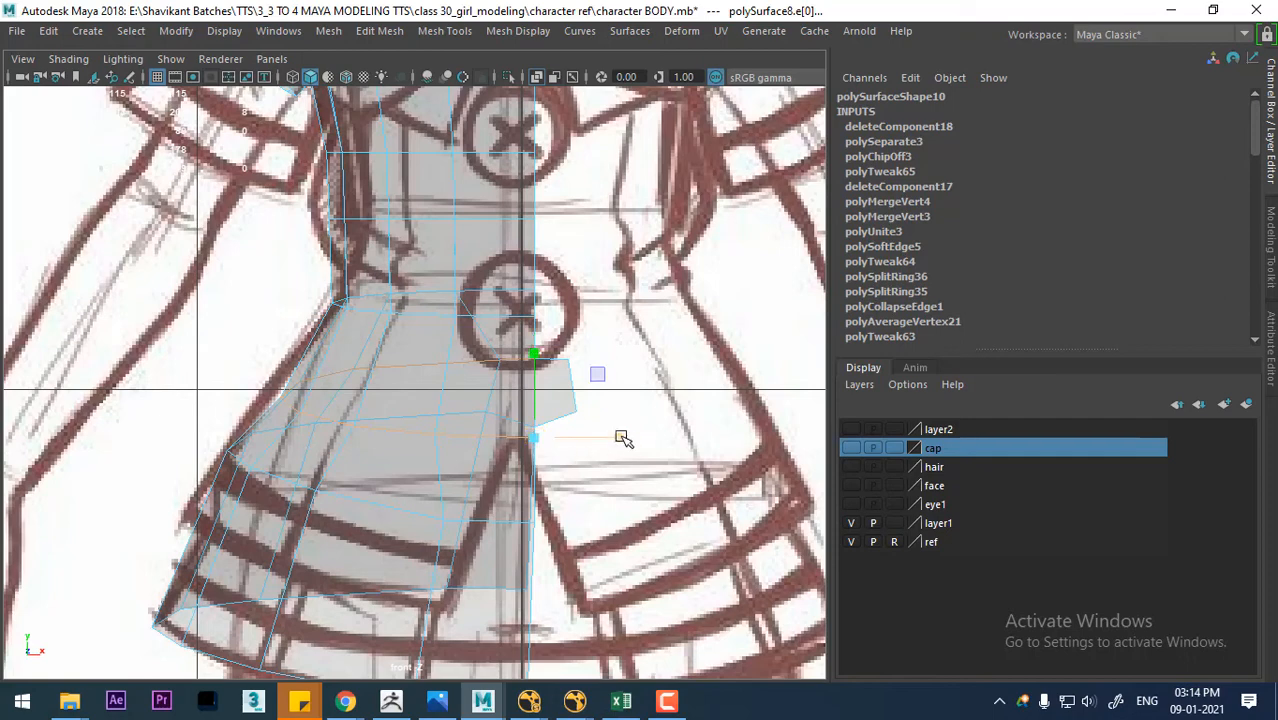
{"action": "left_click_drag", "start_coordinate": [619, 437], "coordinate": [632, 441]}
- Delete the stray face that sticks out past the jacket's centre line below the waist
{"action": "middle_click_drag", "start_coordinate": [407, 413], "coordinate": [409, 469], "text": "alt"}
{"action": "left_click", "coordinate": [418, 373]}
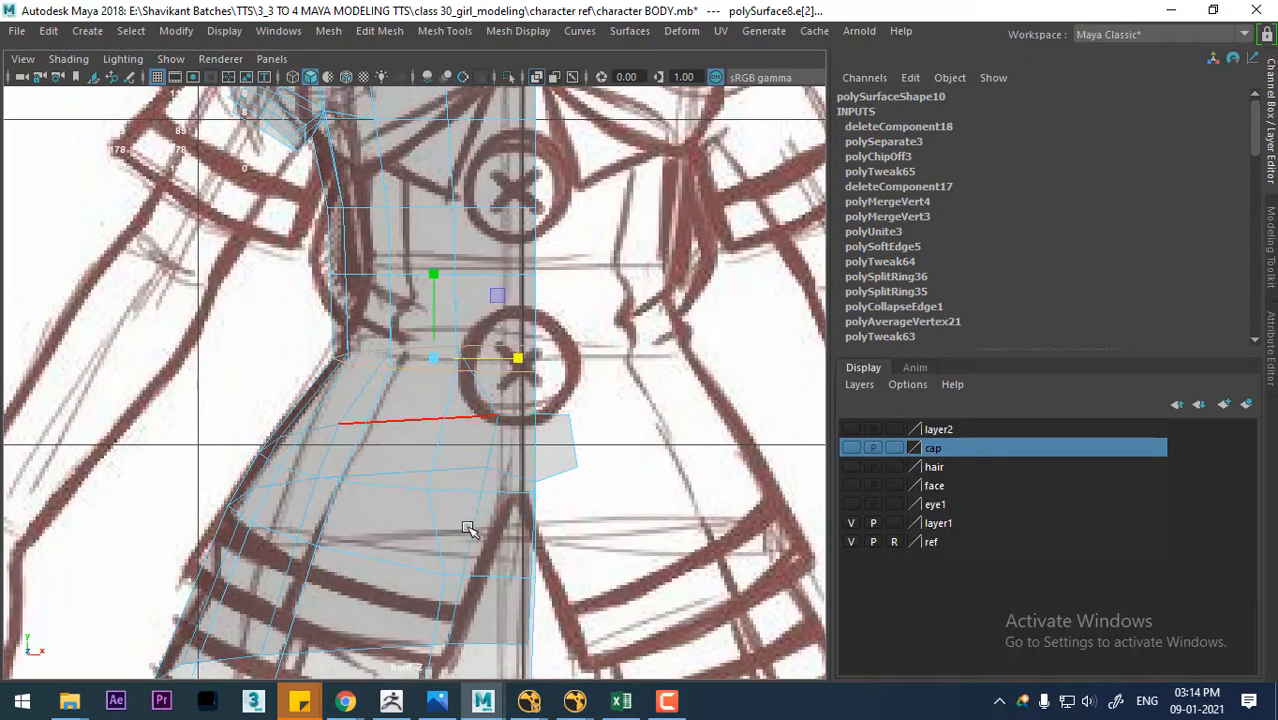
{"action": "right_click_drag", "start_coordinate": [483, 228], "coordinate": [485, 275]}
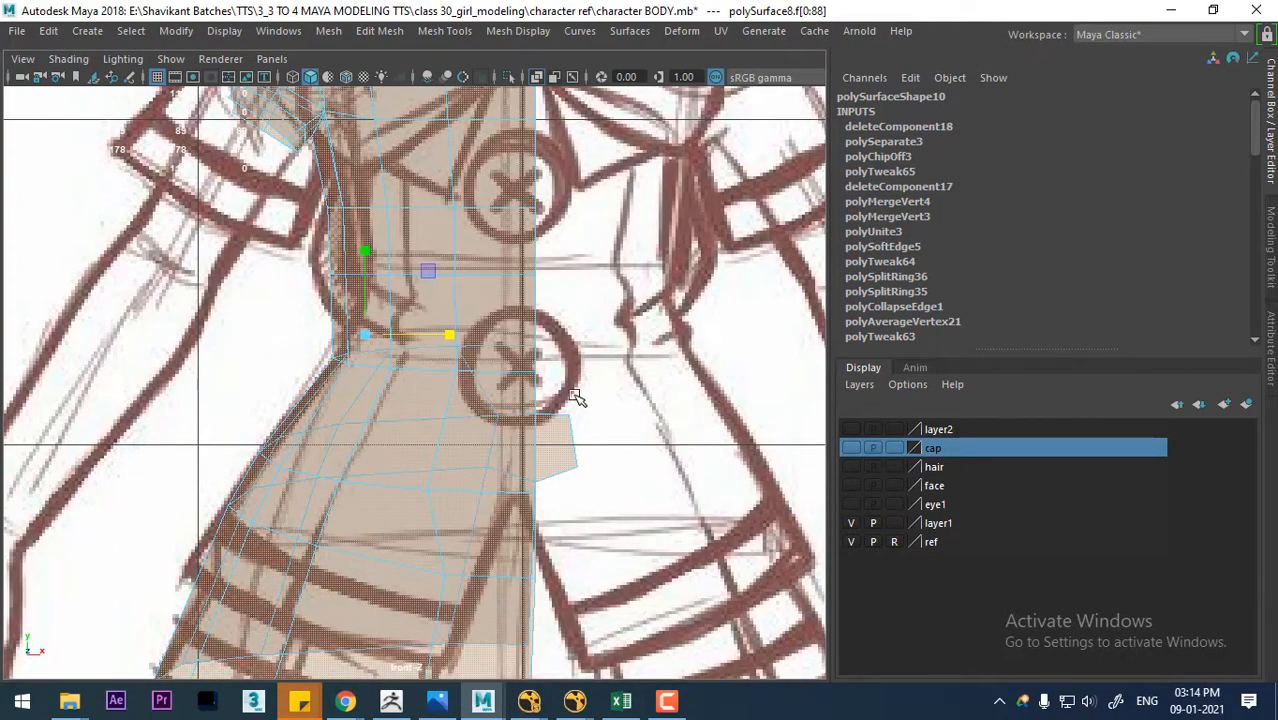
{"action": "left_click", "coordinate": [556, 481]}
{"action": "key", "text": "Delete"}
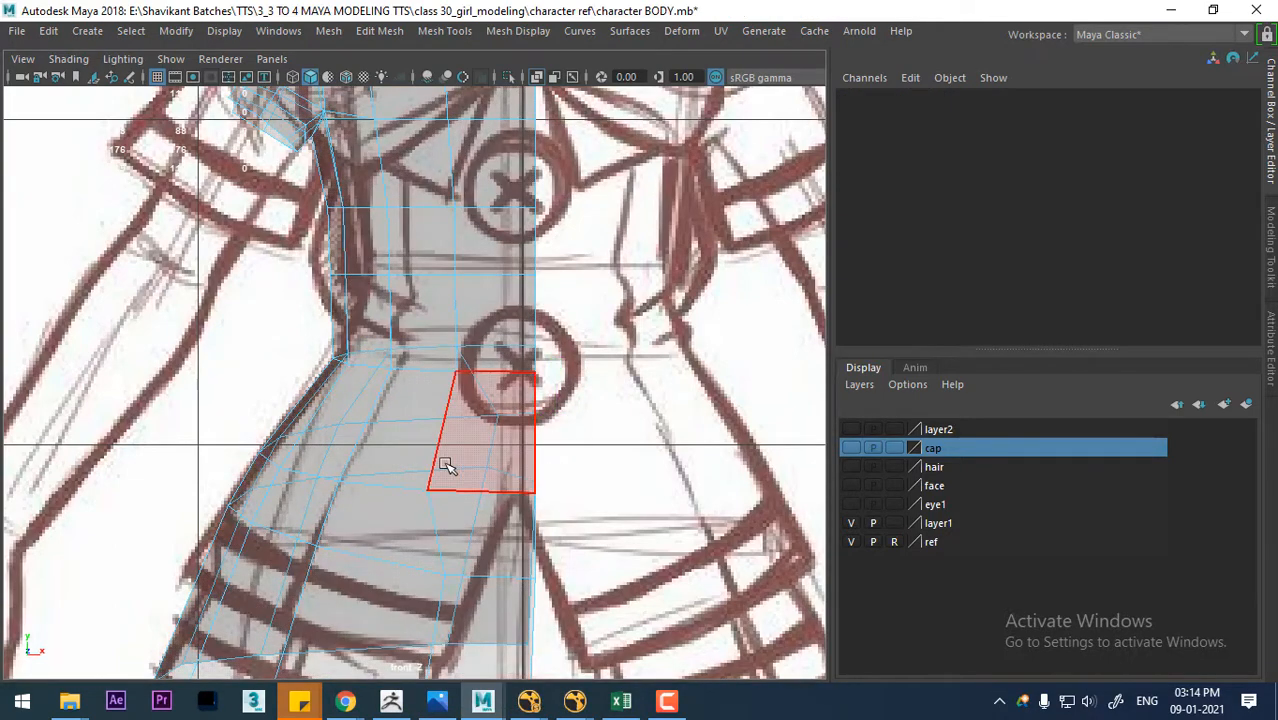
- Turn off X-Ray in the perspective view and inspect the solid half jacket's overall shape, including the shoulder and neckline
{"action": "middle_click_drag", "start_coordinate": [434, 350], "coordinate": [468, 493], "text": "alt"}
{"action": "right_click_drag", "start_coordinate": [436, 502], "coordinate": [478, 530], "text": "alt"}
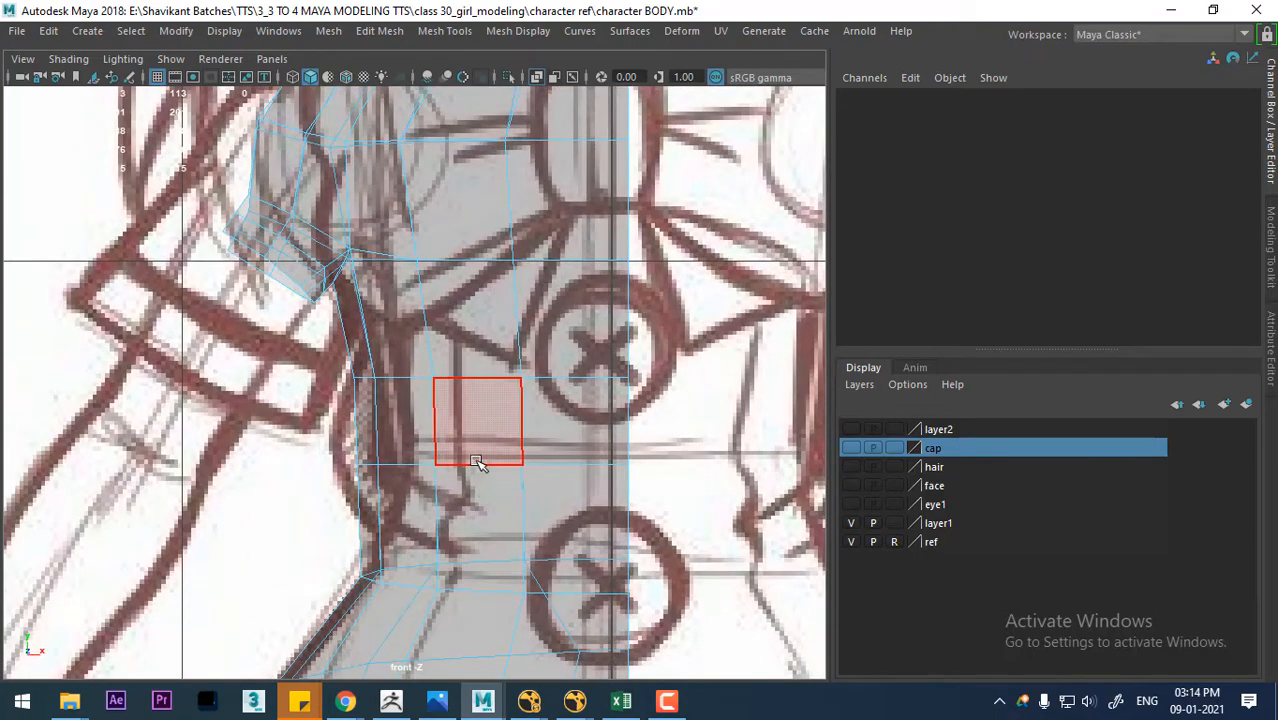
{"action": "middle_click_drag", "start_coordinate": [478, 462], "coordinate": [480, 362], "text": "alt"}
{"action": "key", "text": "space"}
{"action": "left_click_drag", "start_coordinate": [526, 490], "coordinate": [552, 210]}
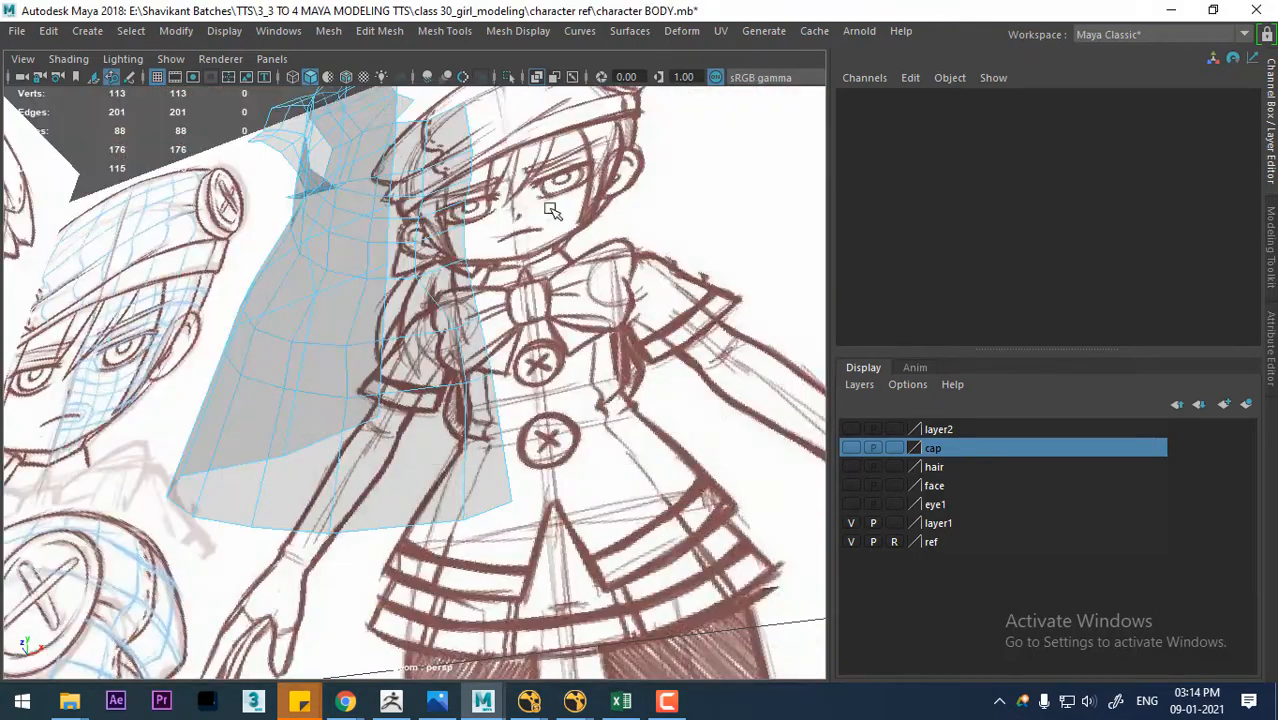
{"action": "left_click_drag", "start_coordinate": [526, 426], "coordinate": [599, 456], "text": "alt"}
{"action": "middle_click_drag", "start_coordinate": [599, 456], "coordinate": [620, 560], "text": "alt"}
{"action": "left_click", "coordinate": [68, 58]}
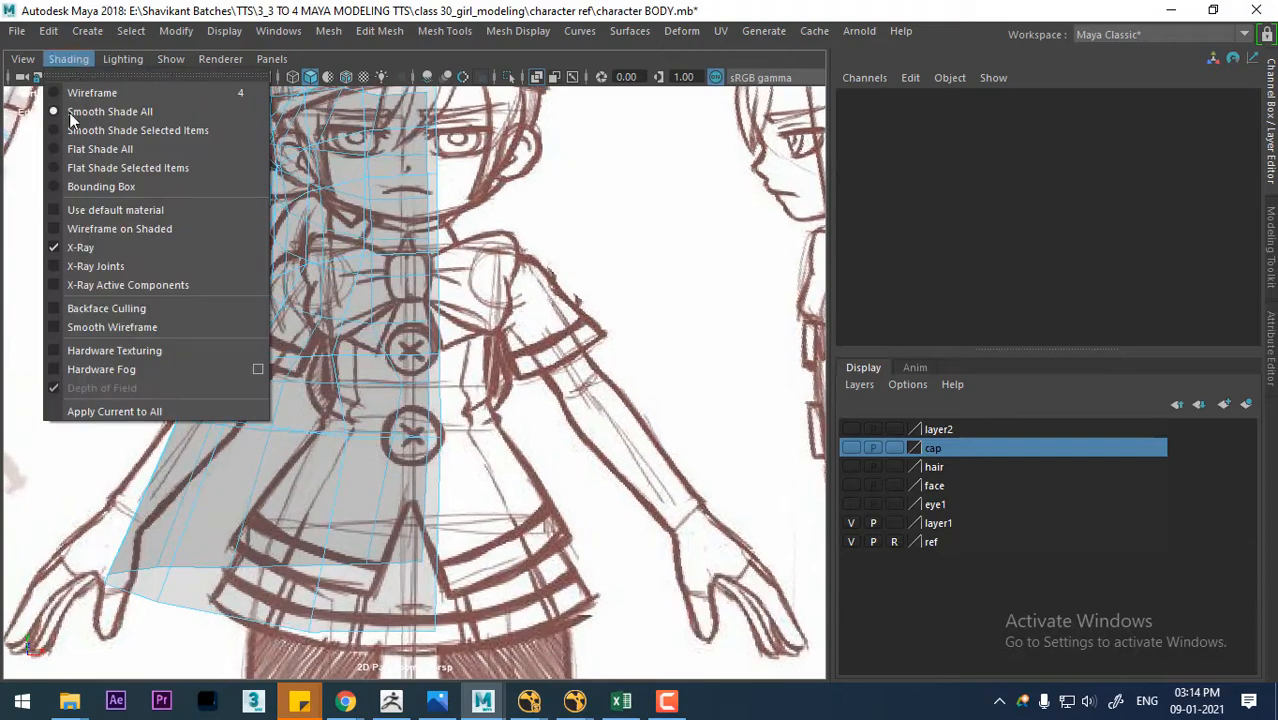
{"action": "left_click", "coordinate": [90, 246]}
{"action": "mouse_move", "coordinate": [128, 265]}
{"action": "left_mouse_down", "text": "alt"}
{"action": "mouse_move", "coordinate": [424, 620]}
{"action": "mouse_move", "coordinate": [399, 365]}
{"action": "mouse_move", "coordinate": [320, 345]}
{"action": "mouse_move", "coordinate": [288, 379]}
{"action": "mouse_move", "coordinate": [492, 387]}
{"action": "mouse_move", "coordinate": [385, 368]}
{"action": "left_mouse_up", "text": "alt"}
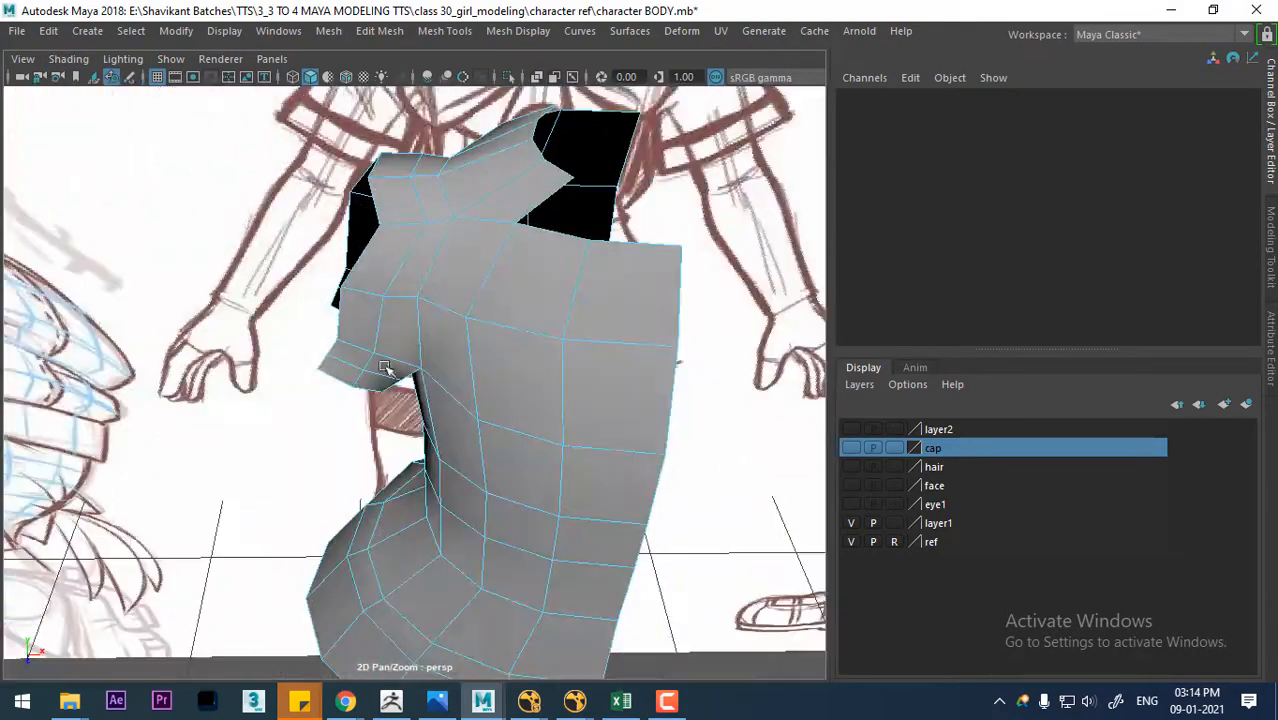
{"action": "left_click_drag", "start_coordinate": [437, 160], "coordinate": [493, 384], "text": "alt"}
- Return to the front view and turn on X-Ray shading to see the shoulder over the reference drawing
{"action": "key", "text": "space"}
{"action": "scroll", "coordinate": [488, 405], "scroll_direction": "down", "scroll_amount": 3}
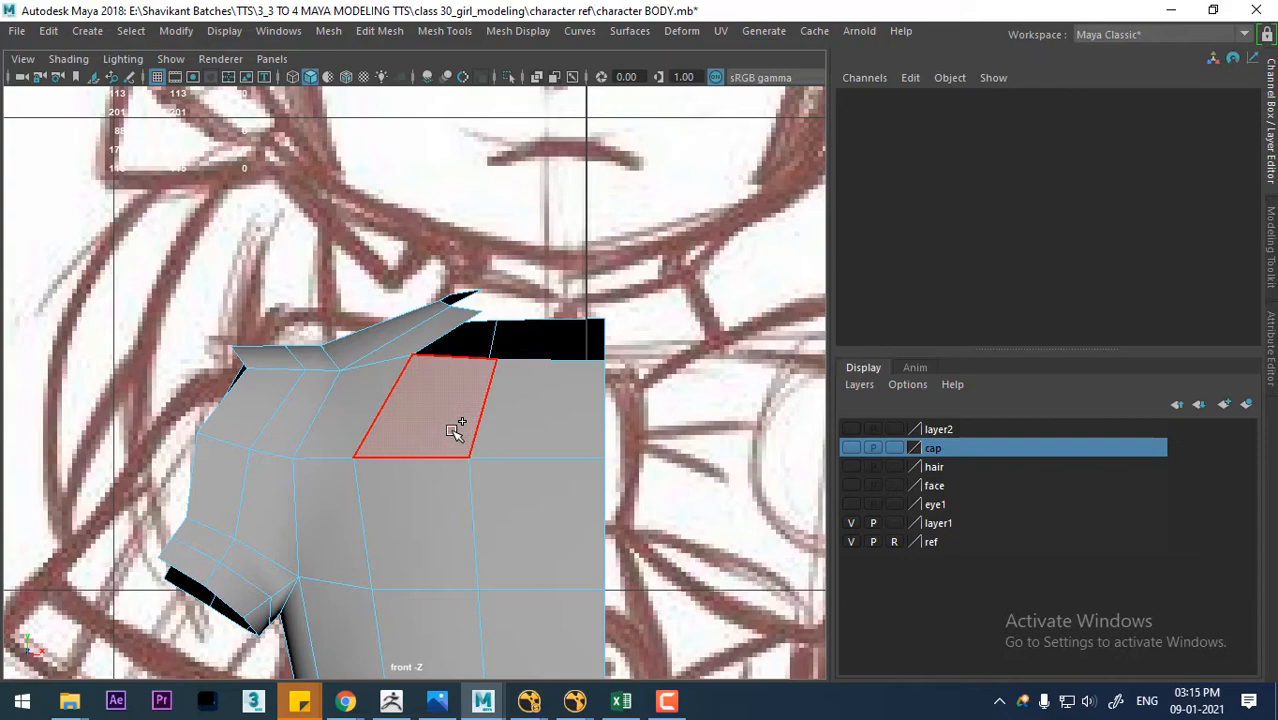
{"action": "left_click", "coordinate": [68, 59]}
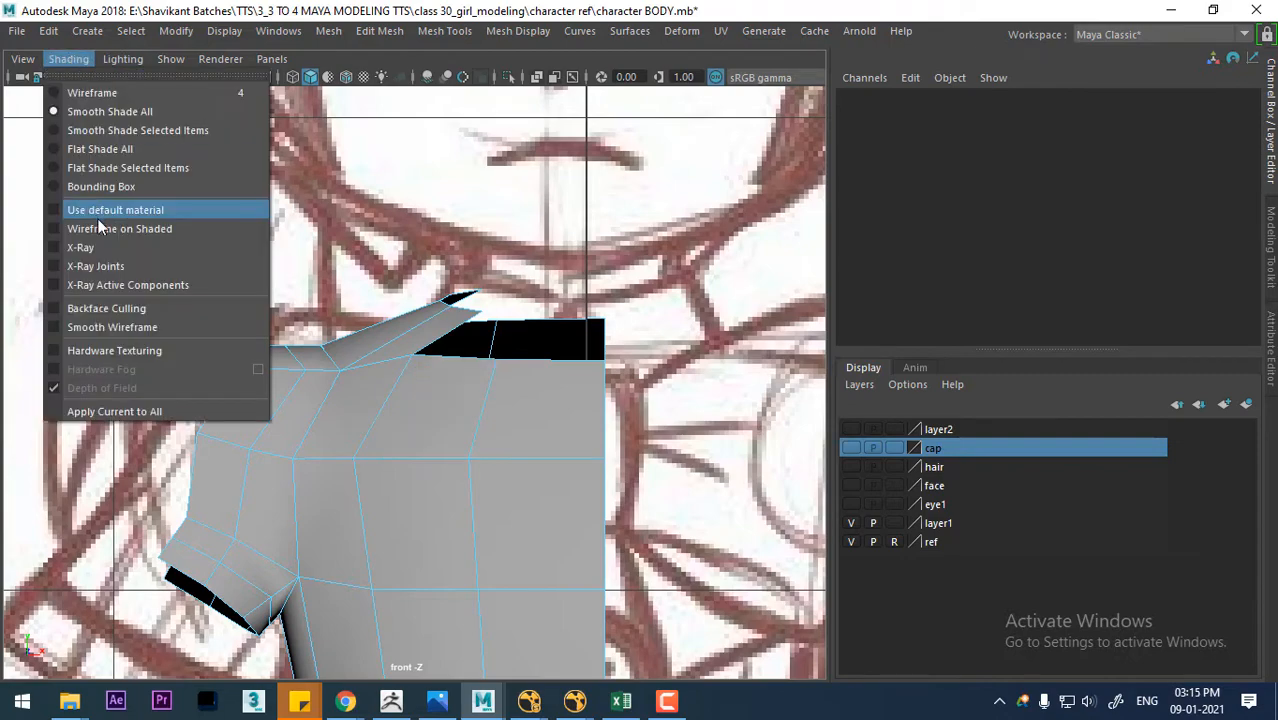
{"action": "left_click", "coordinate": [106, 254]}
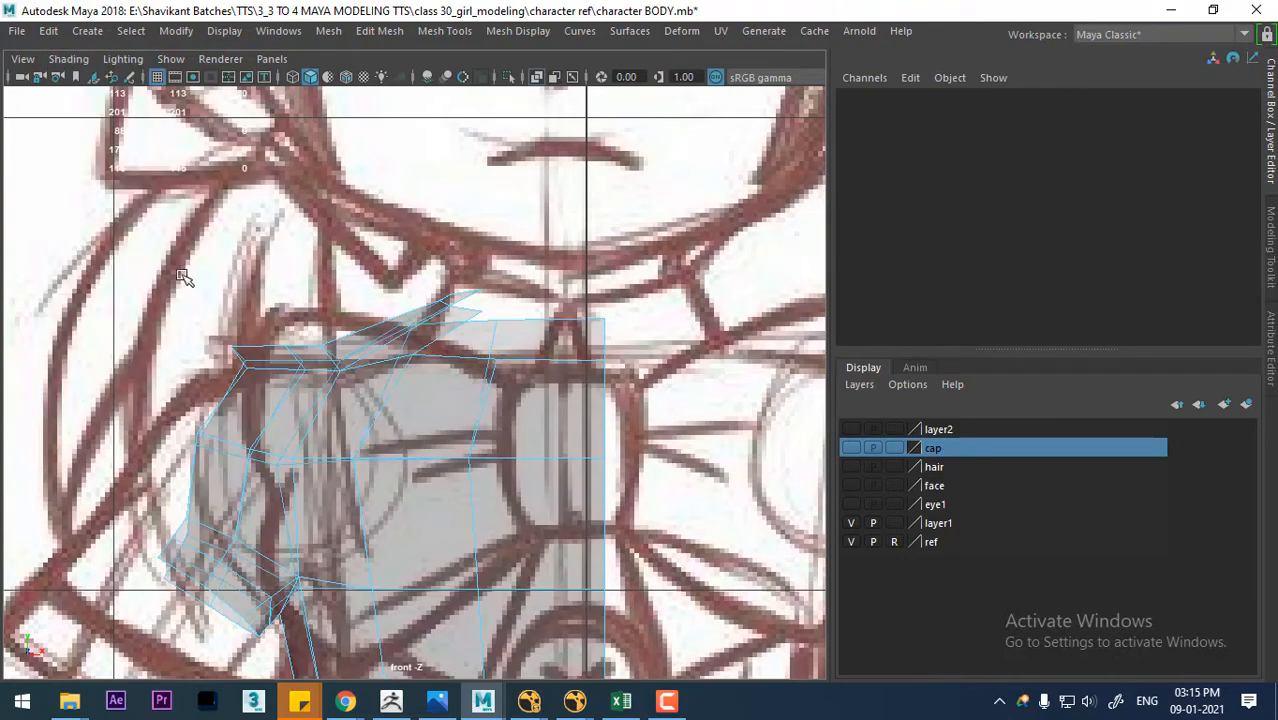
{"action": "scroll", "coordinate": [500, 388], "scroll_direction": "up", "scroll_amount": 2}
{"action": "mouse_move", "coordinate": [525, 388]}
{"action": "middle_mouse_down", "text": "alt"}
{"action": "mouse_move", "coordinate": [522, 425]}
{"action": "mouse_move", "coordinate": [390, 342]}
{"action": "mouse_move", "coordinate": [411, 354]}
{"action": "middle_mouse_up", "text": "alt"}
{"action": "scroll", "coordinate": [390, 342], "scroll_direction": "up", "scroll_amount": 1}
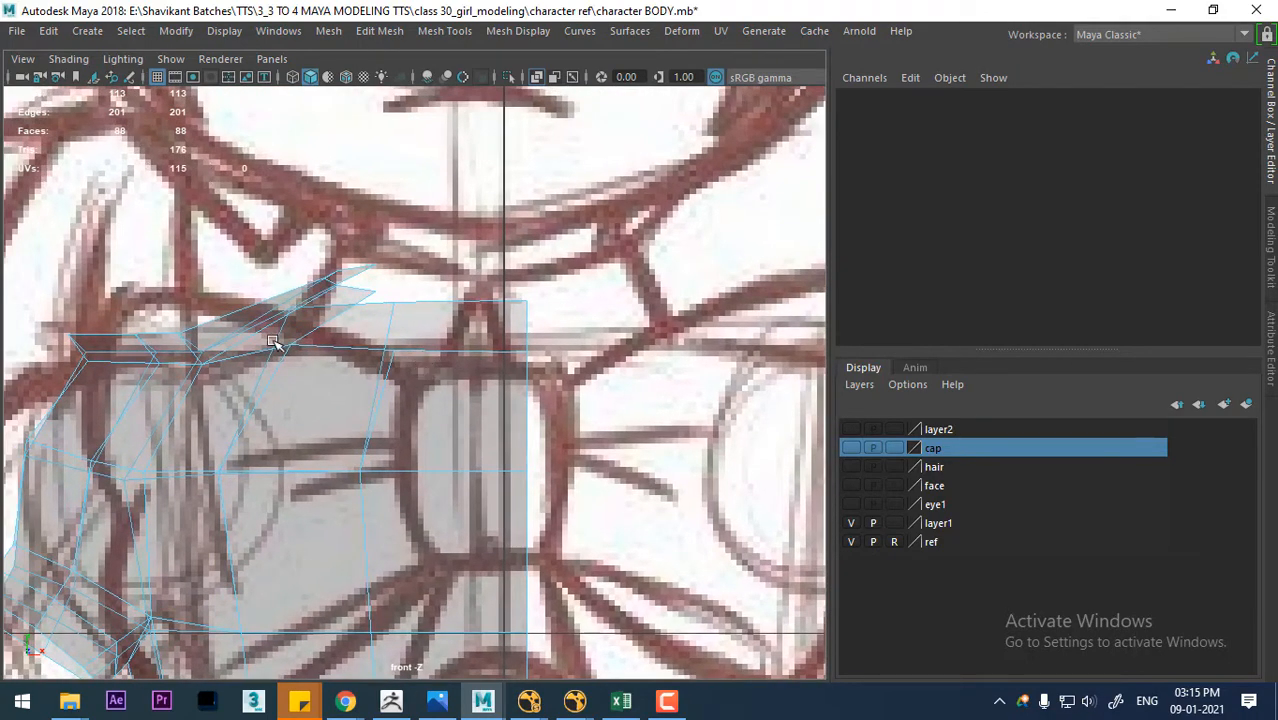
- Raise and shift the top shoulder vertices in the front view to follow the reference's shoulder line
{"action": "right_click_drag", "start_coordinate": [257, 162], "coordinate": [165, 160]}
{"action": "middle_click_drag", "start_coordinate": [186, 333], "coordinate": [259, 320], "text": "alt"}
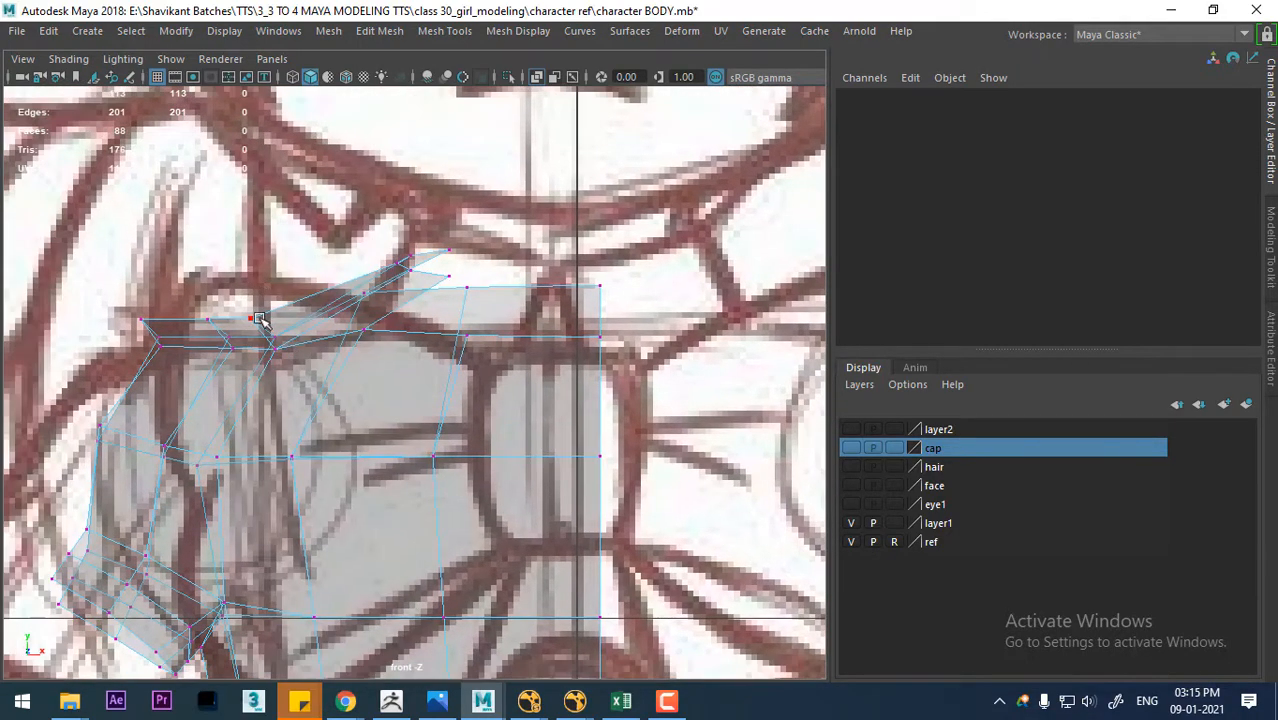
{"action": "left_click_drag", "start_coordinate": [252, 372], "coordinate": [244, 326]}
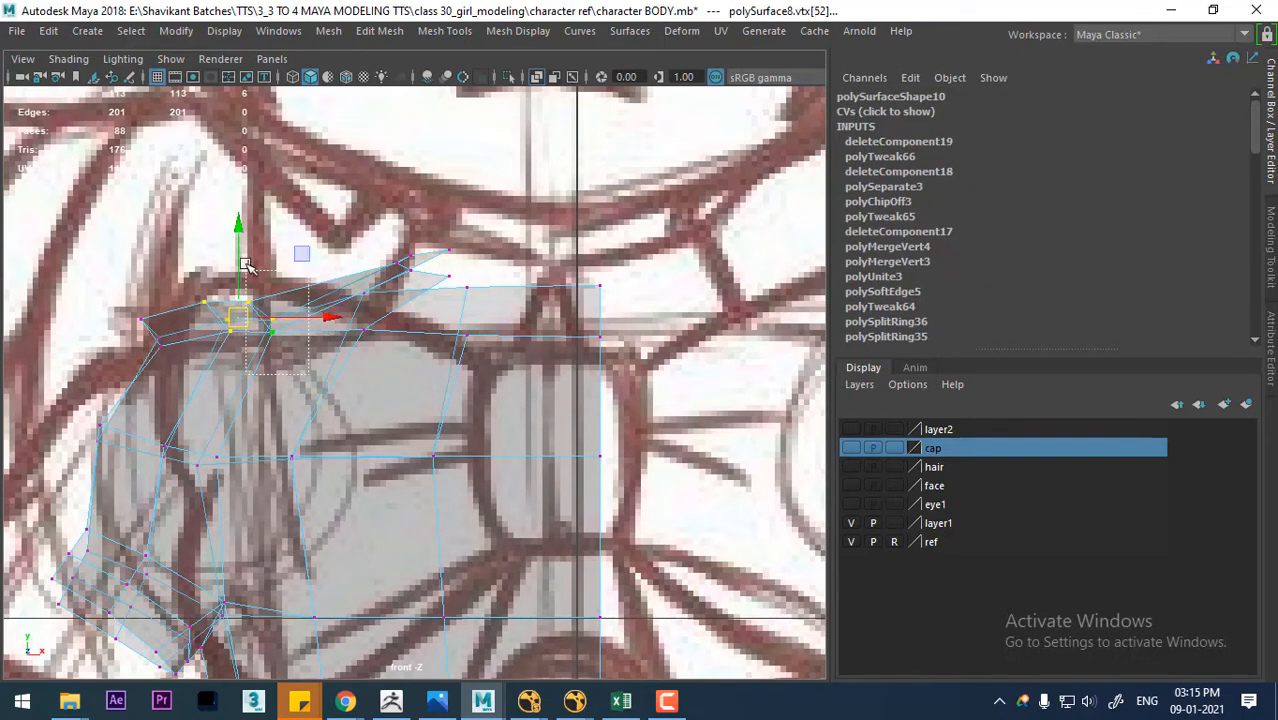
{"action": "left_click_drag", "start_coordinate": [245, 265], "coordinate": [246, 263]}
{"action": "left_click_drag", "start_coordinate": [265, 316], "coordinate": [278, 305]}
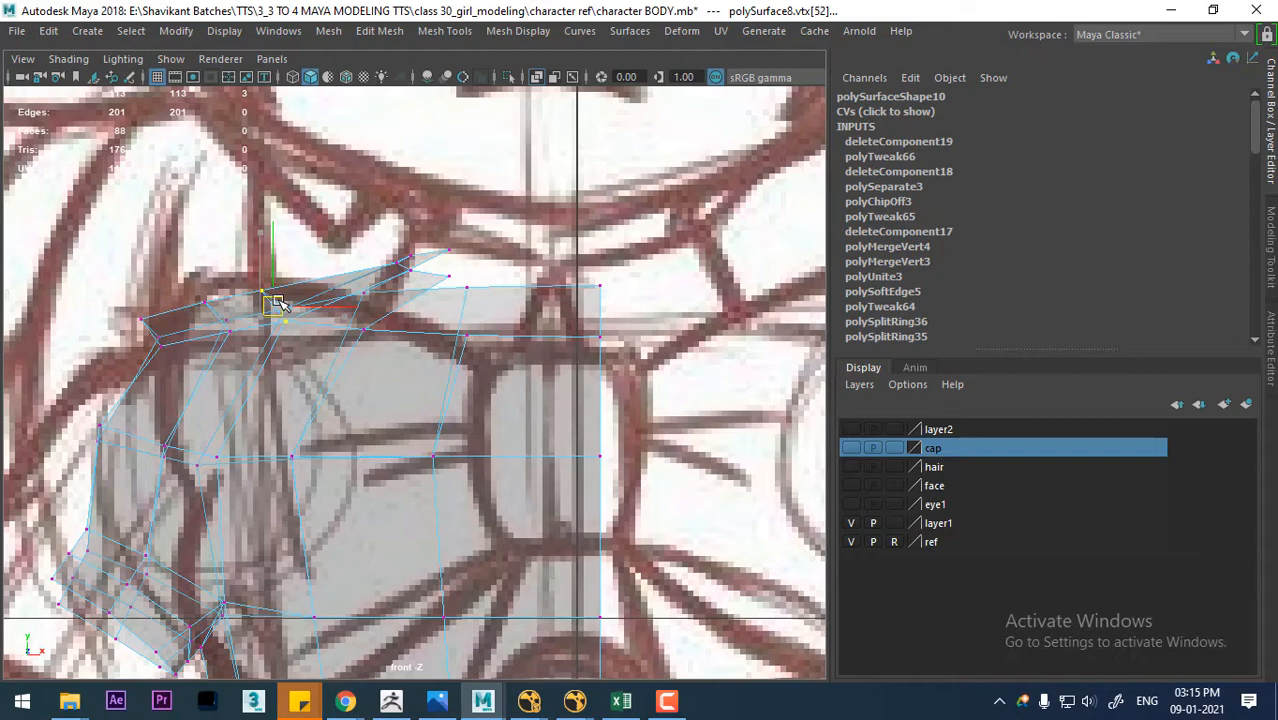
{"action": "middle_click_drag", "start_coordinate": [278, 305], "coordinate": [343, 277], "text": "alt"}
{"action": "left_click_drag", "start_coordinate": [183, 193], "coordinate": [405, 282]}
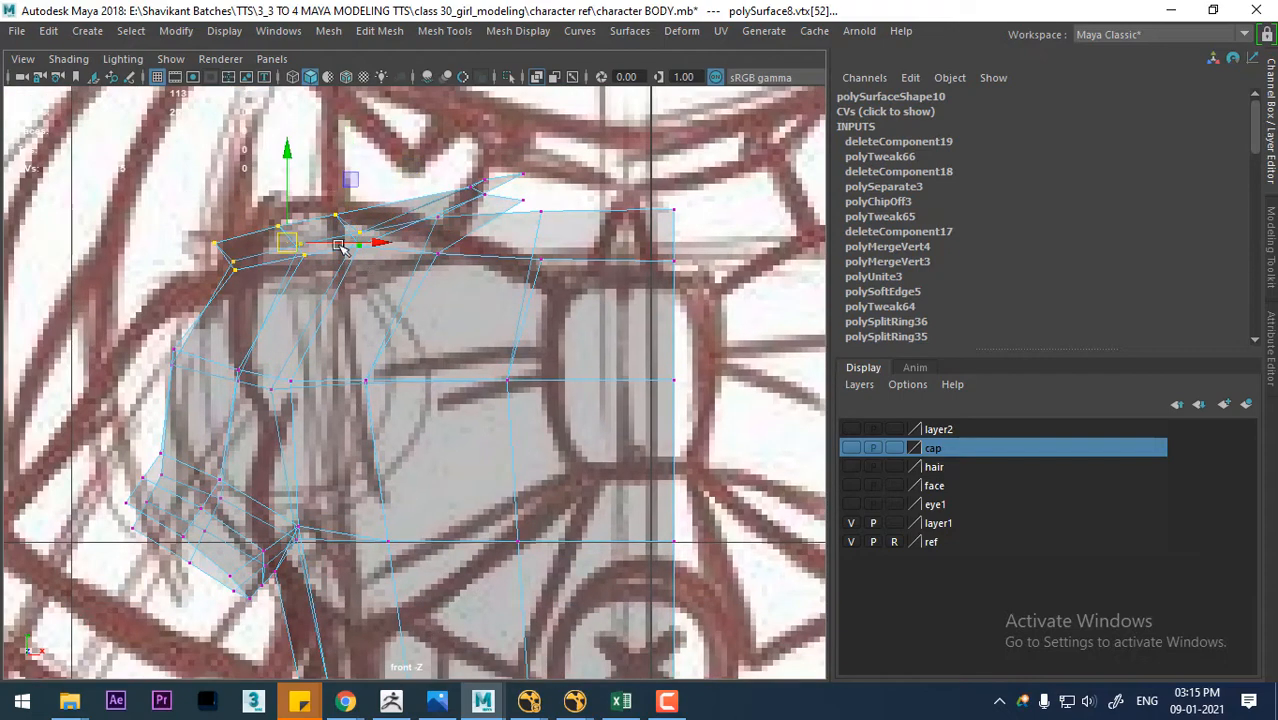
- Select the sleeve opening's border edges and move them down and outward to the cuff line in the front reference
{"action": "middle_click_drag", "start_coordinate": [282, 520], "coordinate": [288, 337], "text": "alt"}
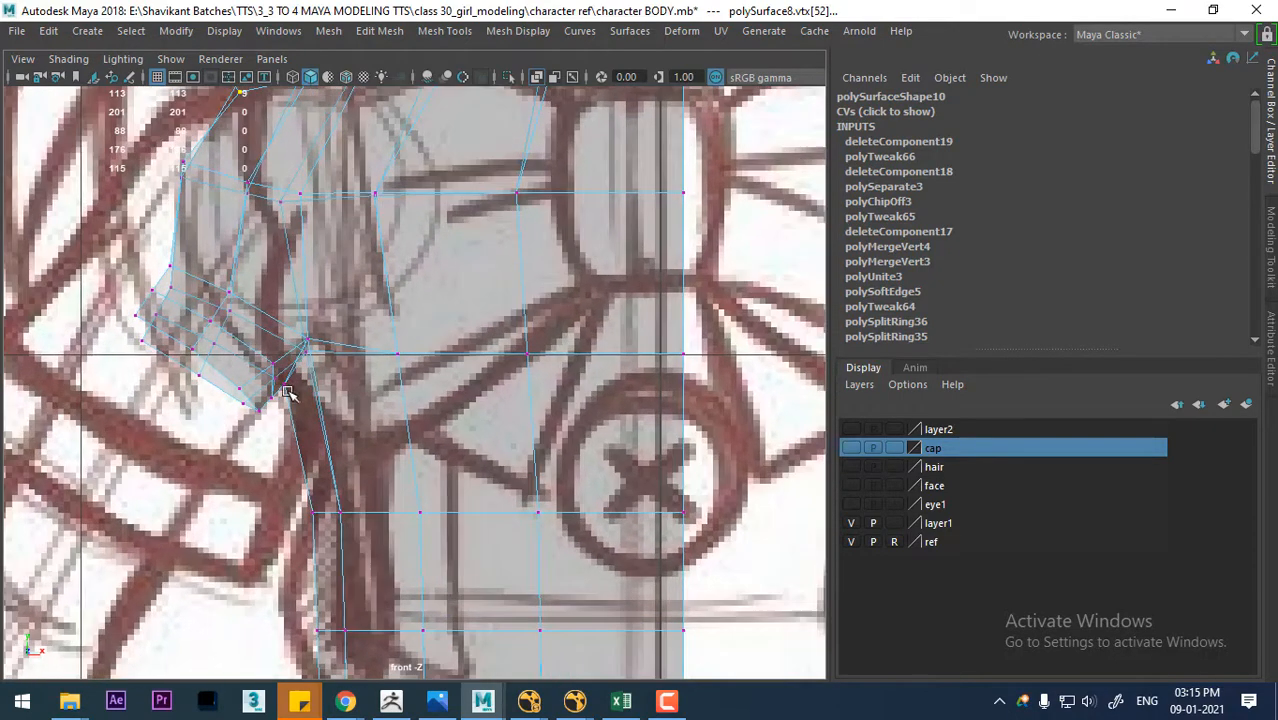
{"action": "middle_click_drag", "start_coordinate": [283, 423], "coordinate": [303, 332], "text": "alt"}
{"action": "right_click_drag", "start_coordinate": [286, 251], "coordinate": [286, 110]}
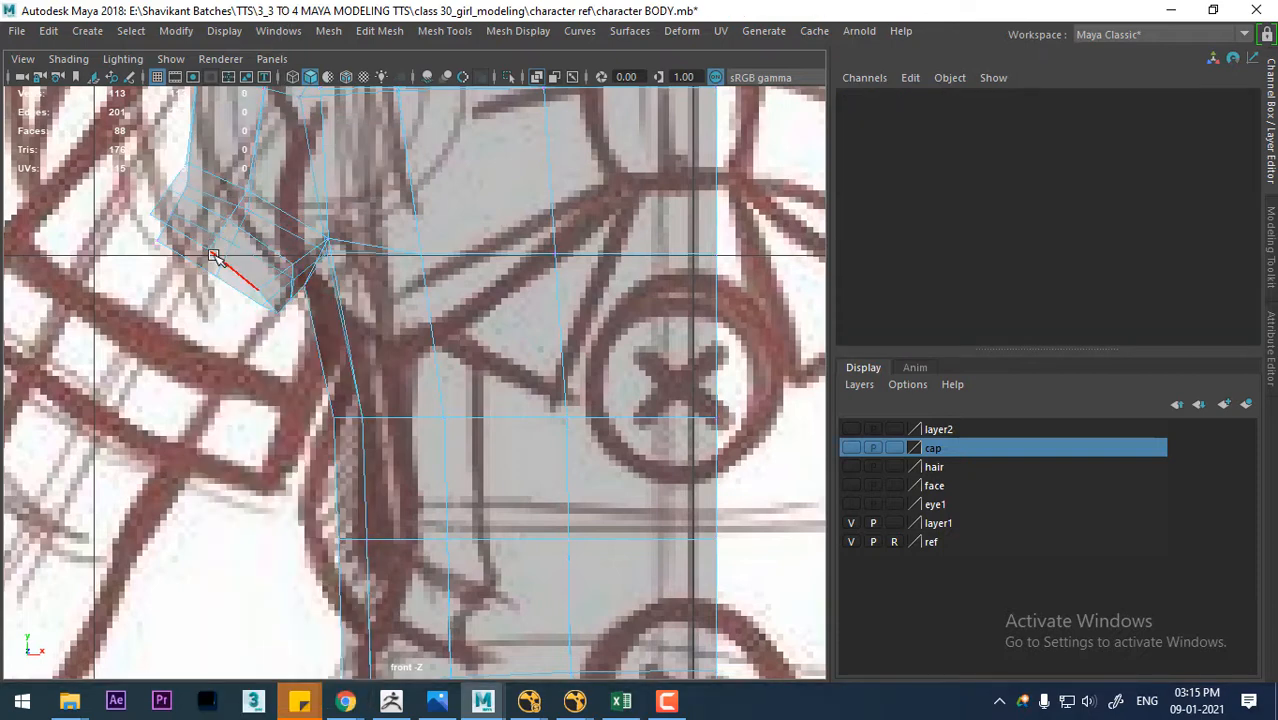
{"action": "left_click", "coordinate": [216, 256]}
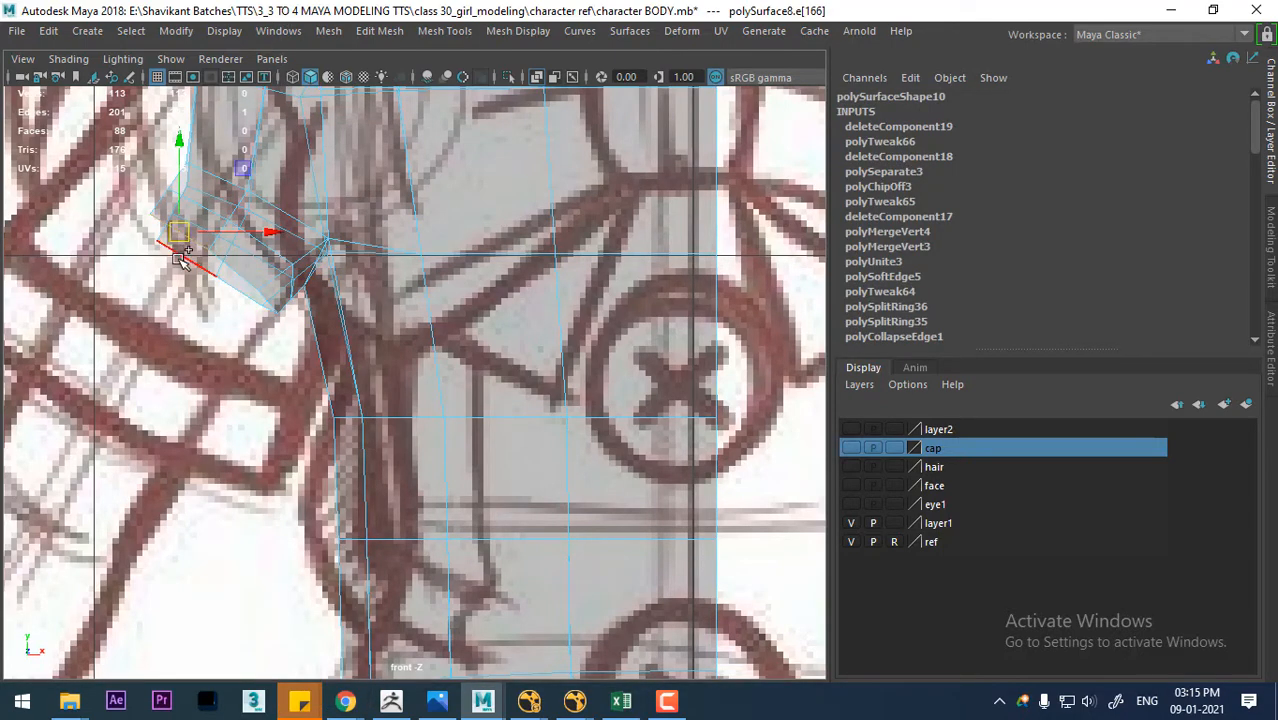
{"action": "left_click_drag", "start_coordinate": [210, 288], "coordinate": [162, 440]}
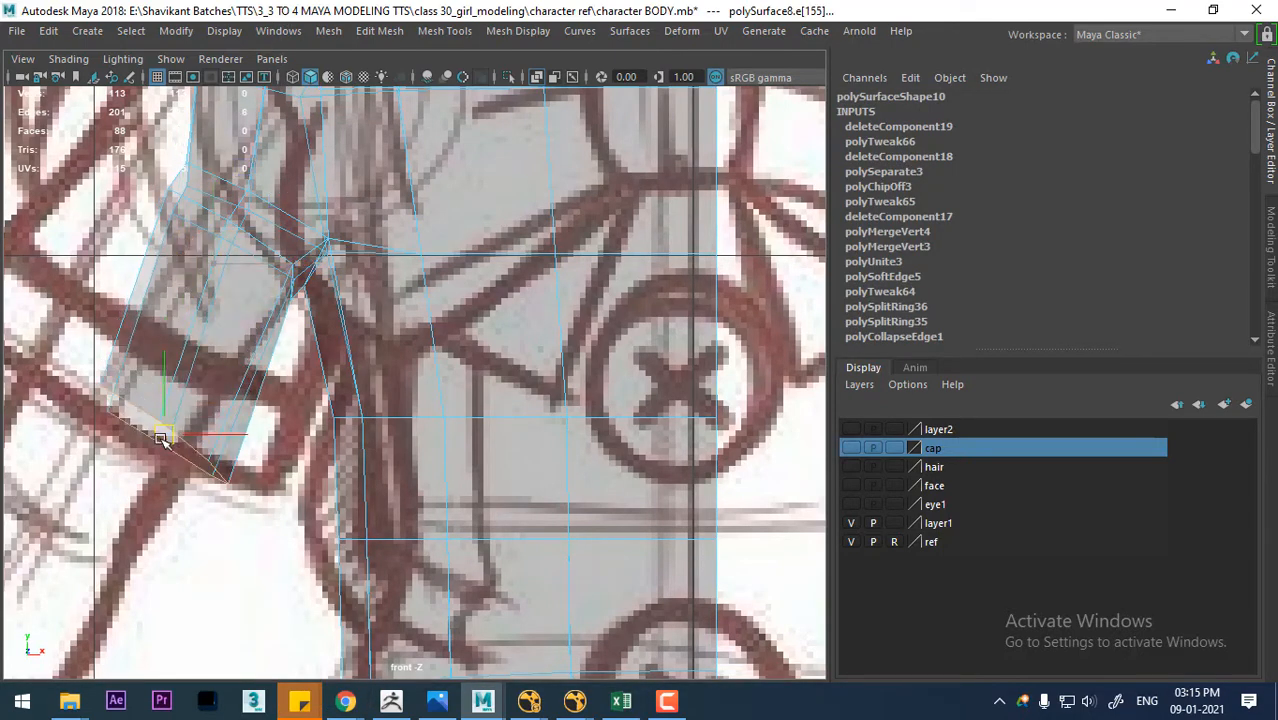
- Select the sleeve edge loop above the cuff and move it down along the lengthened sleeve
{"action": "left_click", "coordinate": [228, 250]}
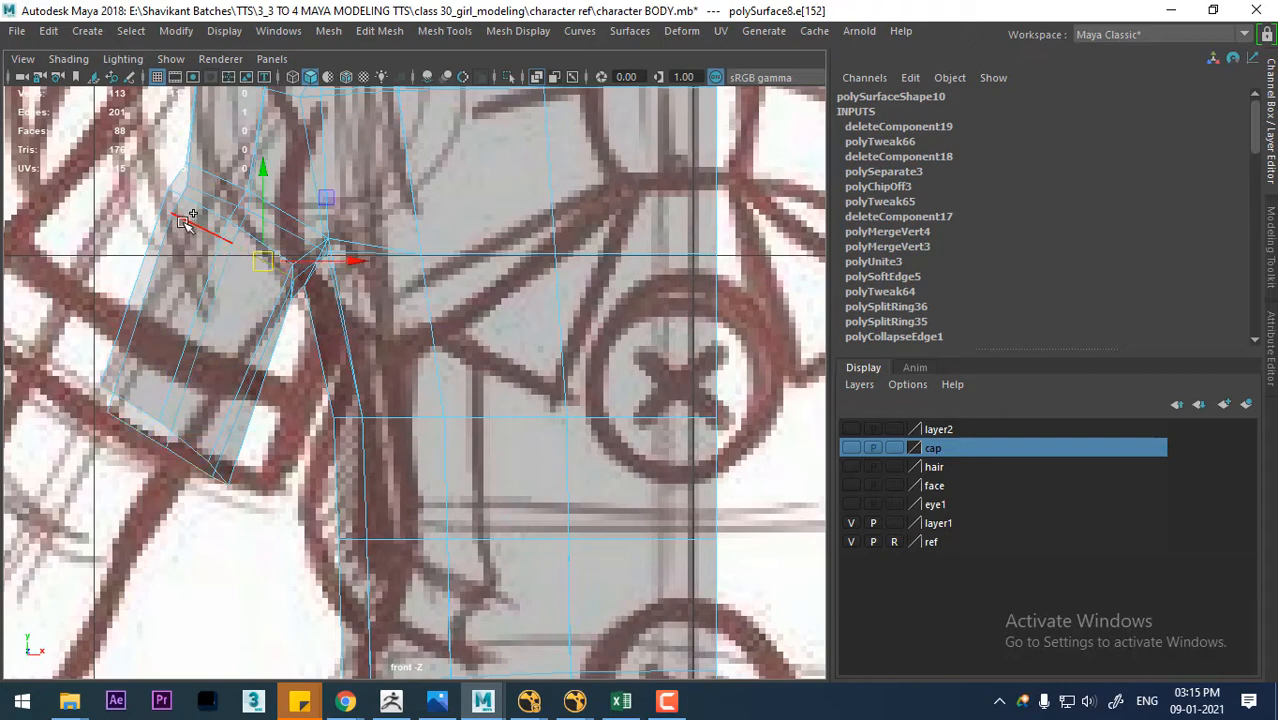
{"action": "left_click", "coordinate": [215, 262]}
{"action": "left_click_drag", "start_coordinate": [233, 250], "coordinate": [229, 300]}
{"action": "middle_click_drag", "start_coordinate": [231, 338], "coordinate": [339, 517], "text": "alt"}
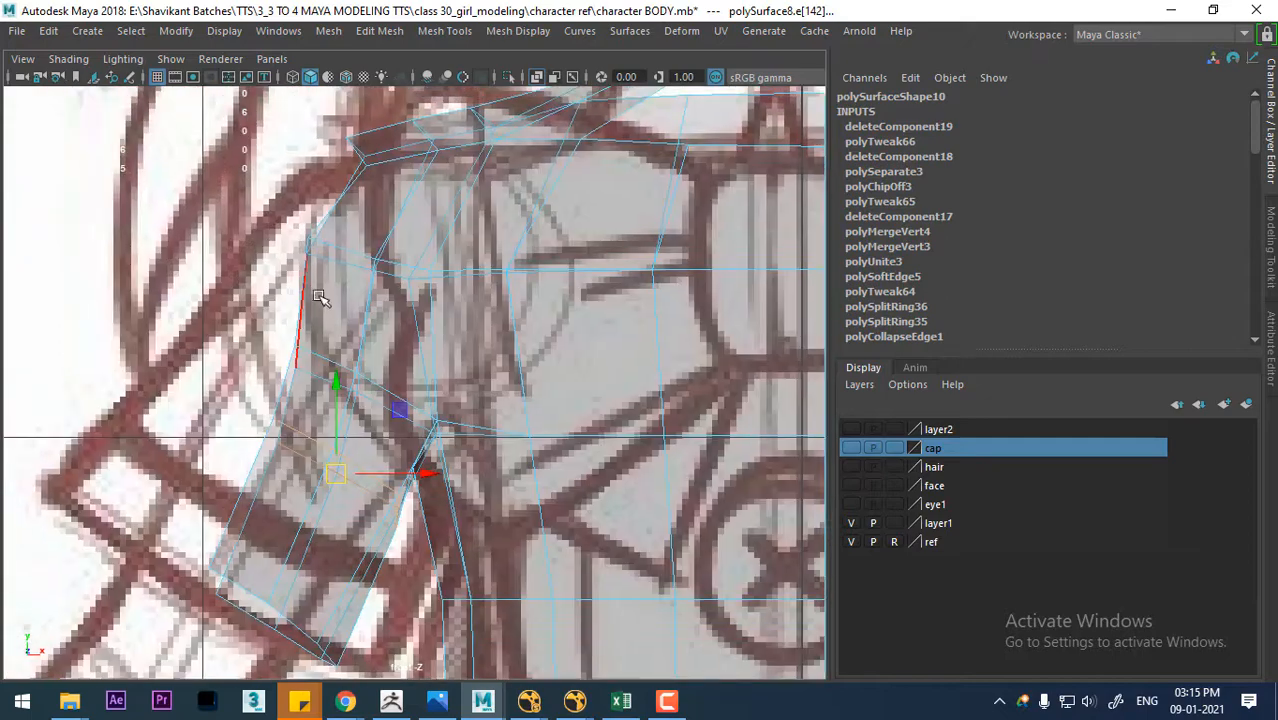
- Bridge the sleeve's front and back open border edges from the upper sleeve to the cuff, using 2 divisions
{"action": "key", "text": "space"}
{"action": "left_click_drag", "start_coordinate": [341, 371], "coordinate": [343, 318]}
{"action": "left_click_drag", "start_coordinate": [423, 370], "coordinate": [534, 331], "text": "alt"}
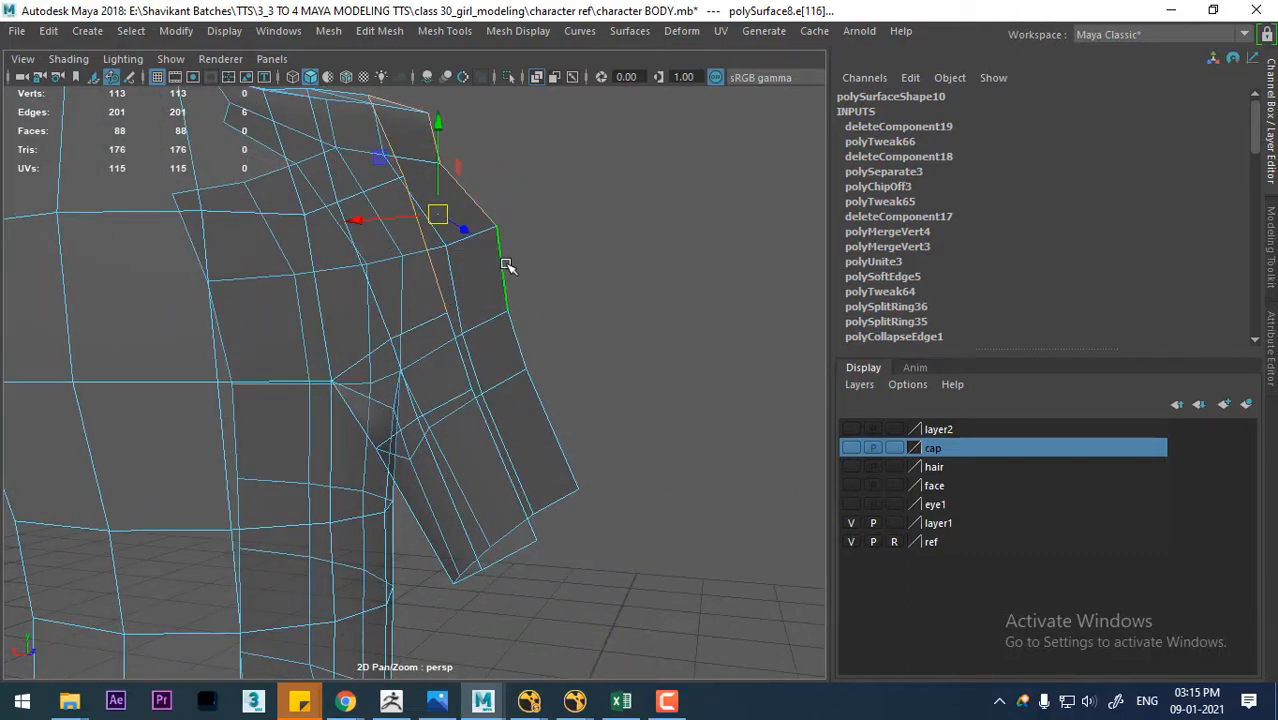
{"action": "left_click", "coordinate": [516, 346]}
{"action": "left_click", "coordinate": [471, 371], "text": "shift"}
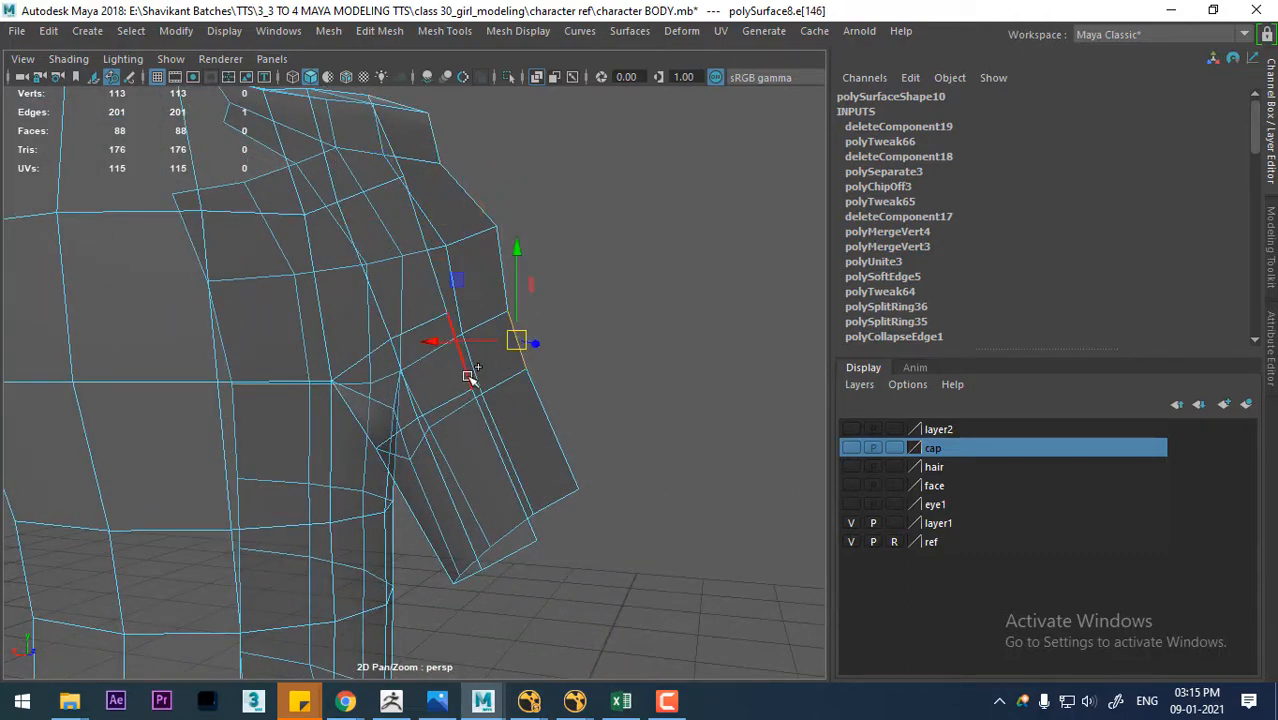
{"action": "left_click", "coordinate": [543, 420], "text": "shift"}
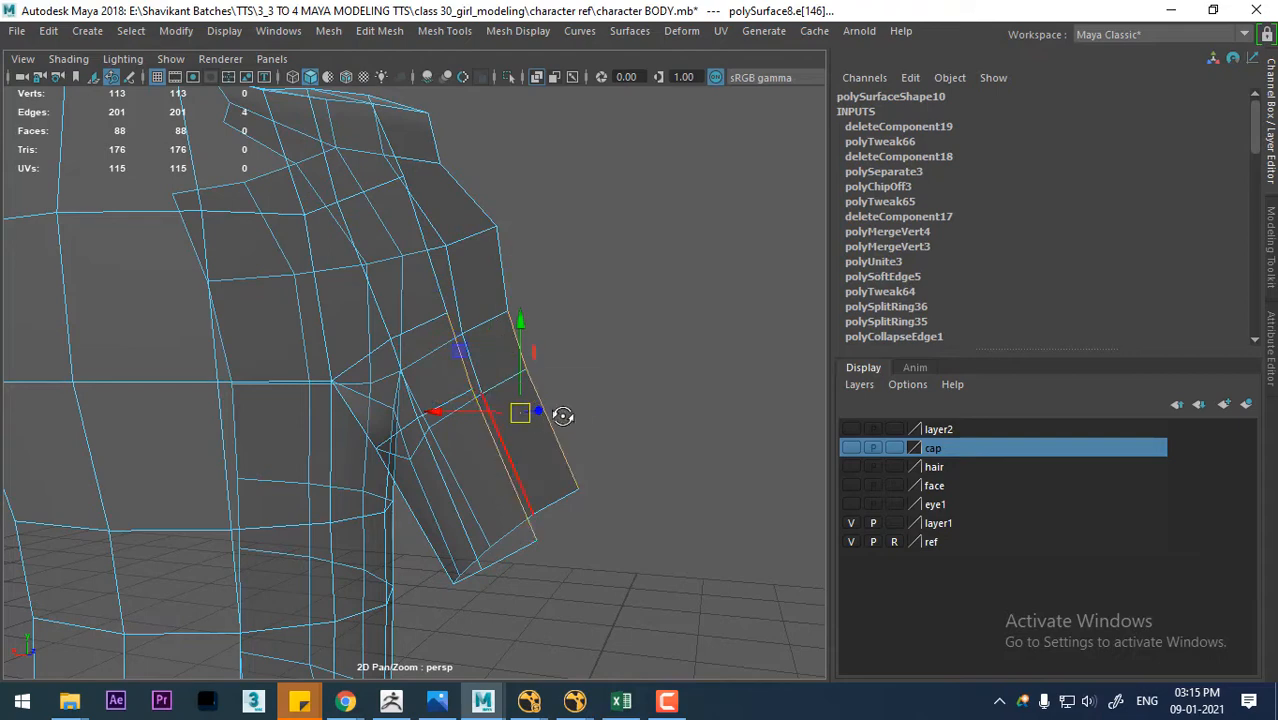
{"action": "left_click_drag", "start_coordinate": [563, 415], "coordinate": [622, 266], "text": "alt"}
{"action": "right_click", "coordinate": [622, 265], "text": "shift"}
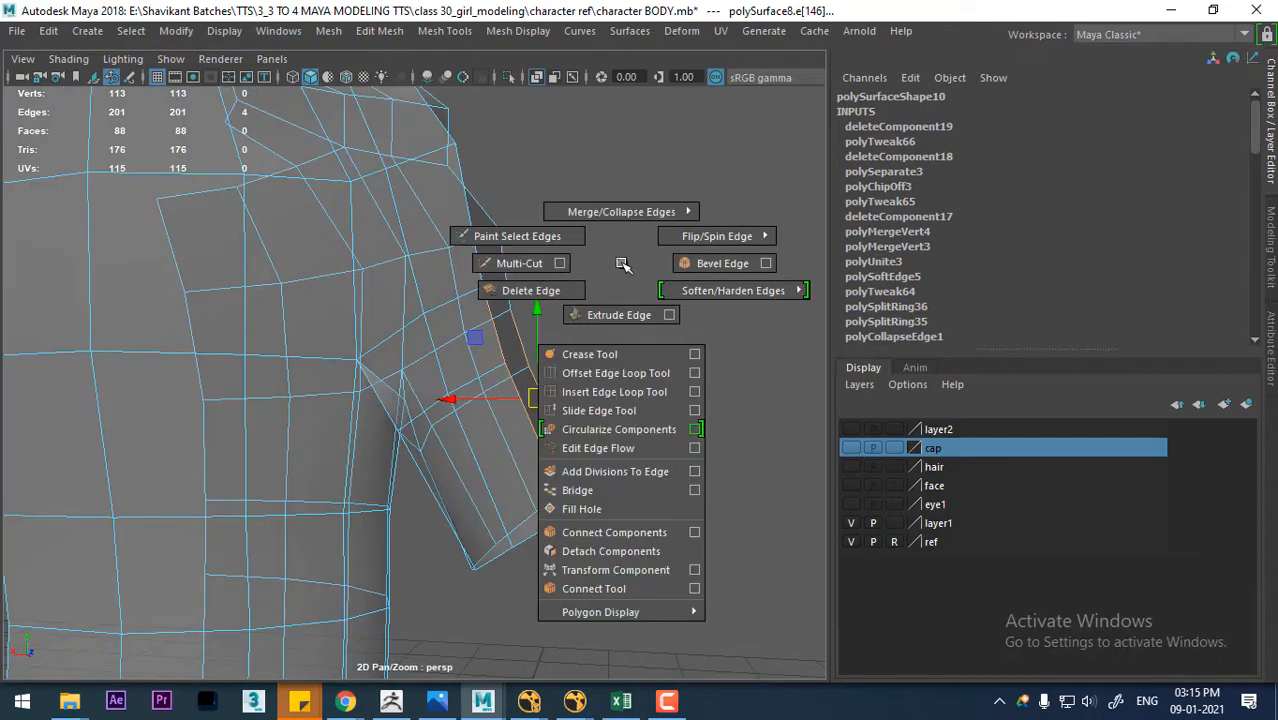
{"action": "left_click", "coordinate": [590, 490]}
{"action": "left_click_drag", "start_coordinate": [514, 388], "coordinate": [475, 398], "text": "alt"}
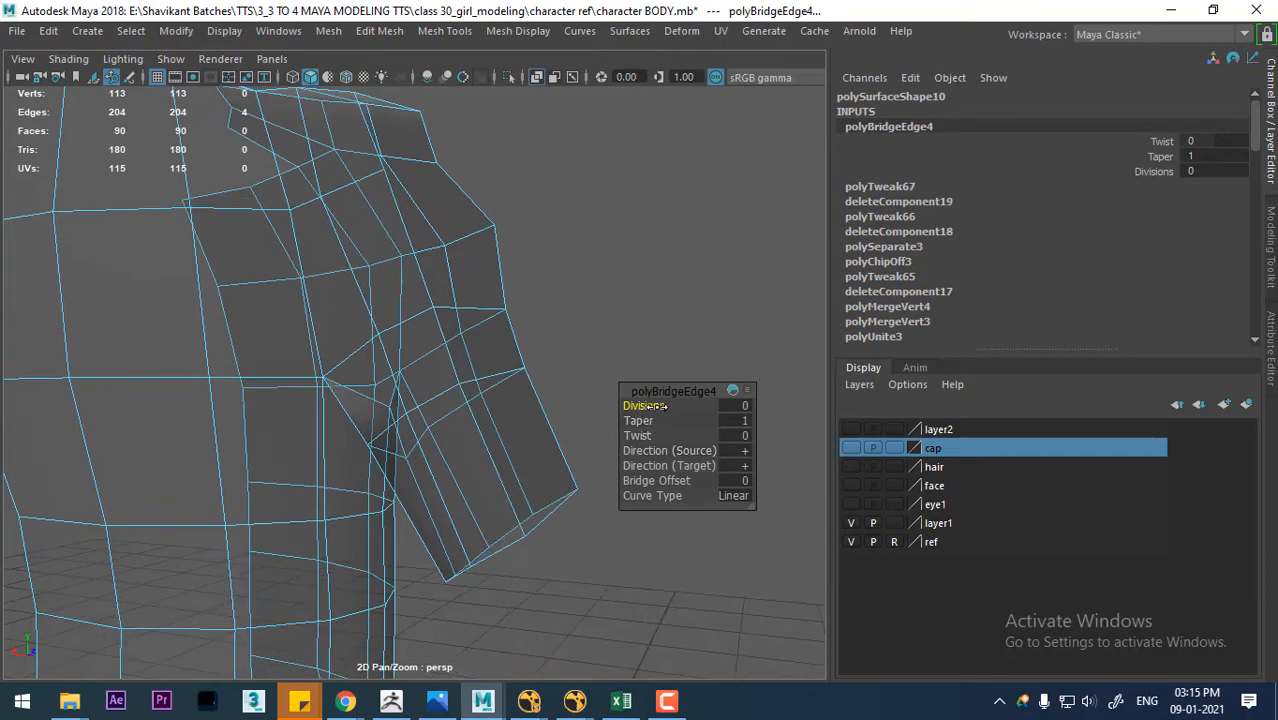
{"action": "left_click_drag", "start_coordinate": [660, 405], "coordinate": [673, 406]}
{"action": "left_click_drag", "start_coordinate": [492, 388], "coordinate": [468, 370], "text": "alt"}
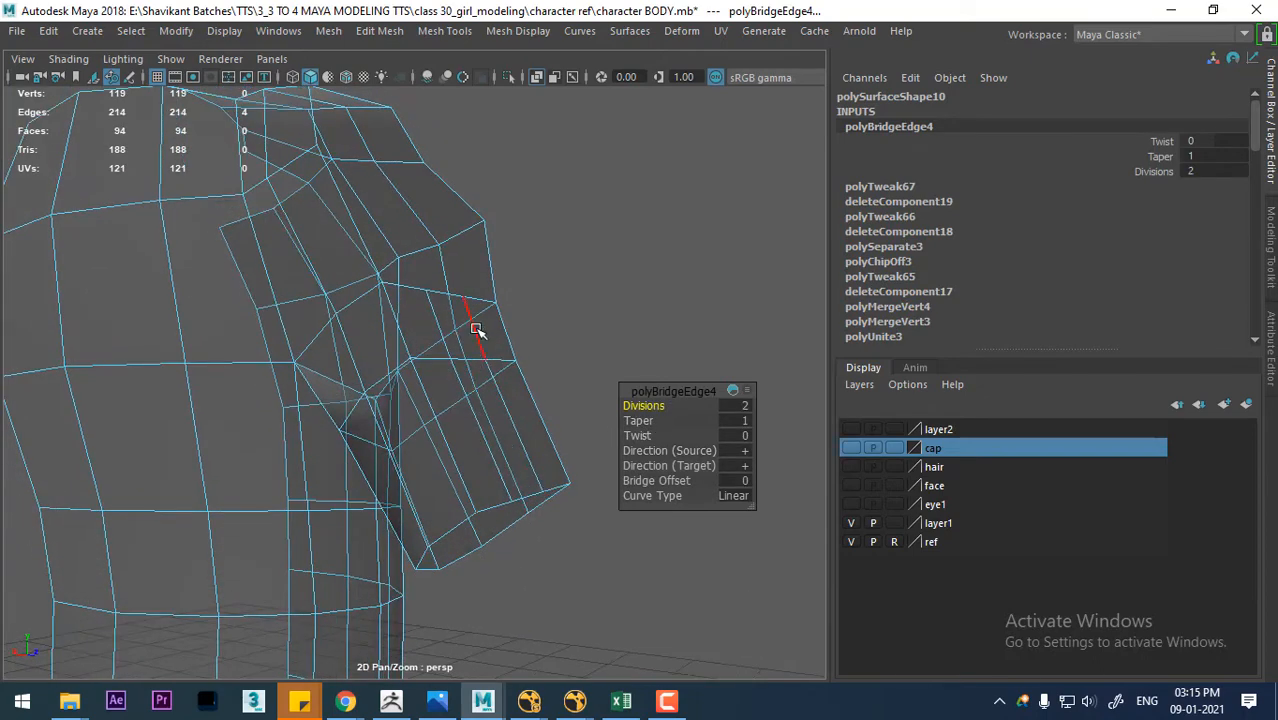
- Select the new lengthwise edges of the bridged sleeve and move them up and outward toward the sleeve outline in the front reference
{"action": "left_click", "coordinate": [477, 330]}
{"action": "key", "text": "space"}
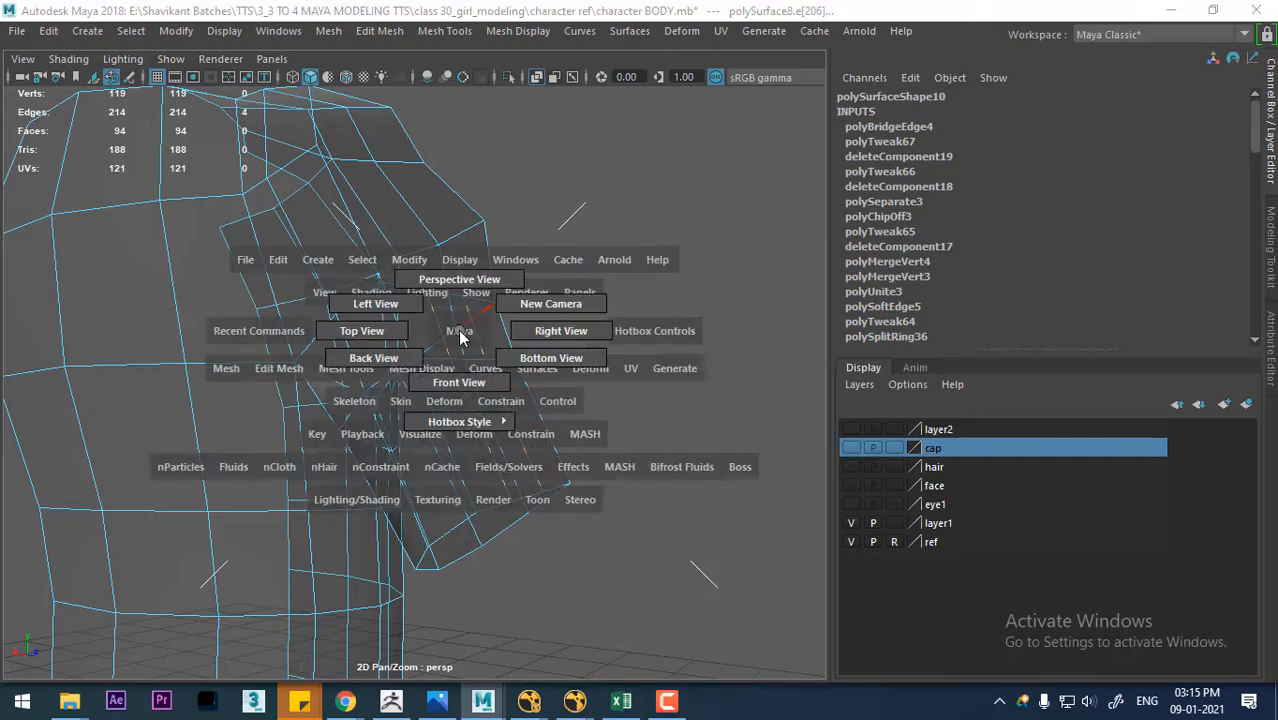
{"action": "key", "text": "space"}
{"action": "left_click_drag", "start_coordinate": [459, 332], "coordinate": [443, 380]}
{"action": "scroll", "coordinate": [386, 428], "scroll_direction": "up", "scroll_amount": 2}
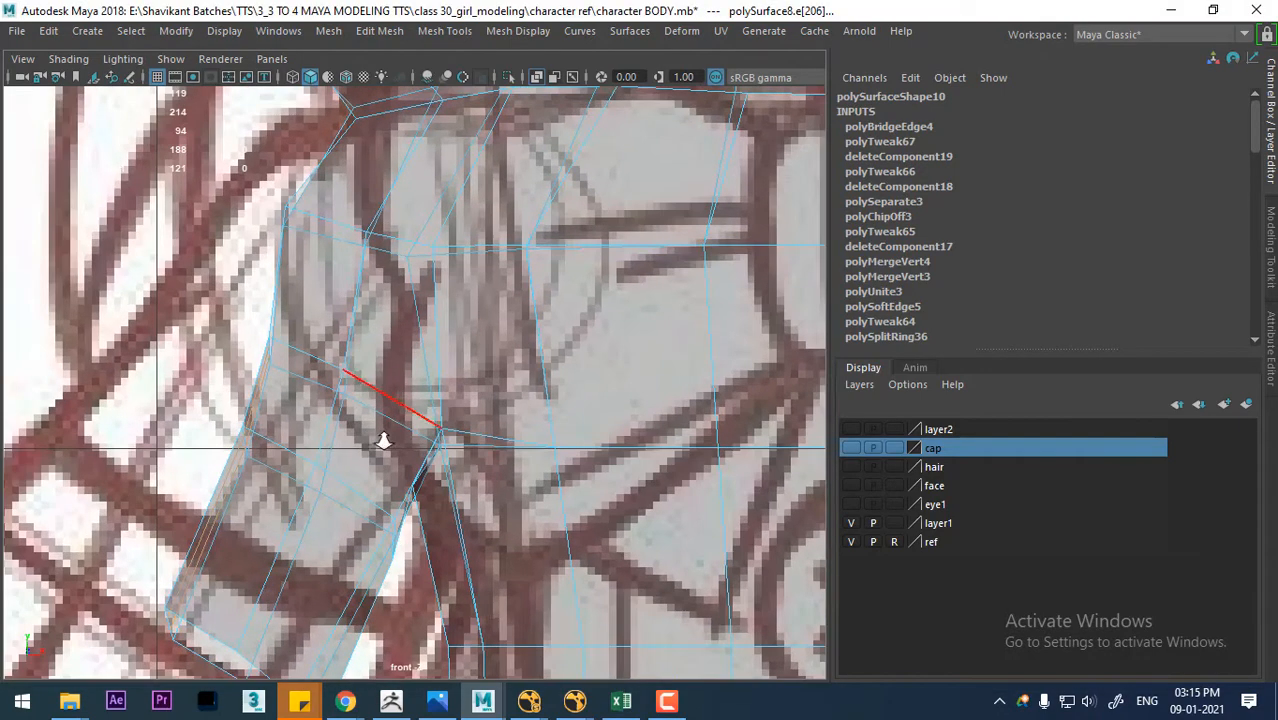
{"action": "middle_click_drag", "start_coordinate": [320, 447], "coordinate": [513, 379], "text": "alt"}
{"action": "left_click_drag", "start_coordinate": [435, 408], "coordinate": [332, 336]}
- Place the sleeve's outer middle and cuff vertices on the reference outline, with the cuff vertices at its outer corner
{"action": "right_click_drag", "start_coordinate": [362, 218], "coordinate": [278, 192]}
{"action": "left_click_drag", "start_coordinate": [368, 352], "coordinate": [366, 350]}
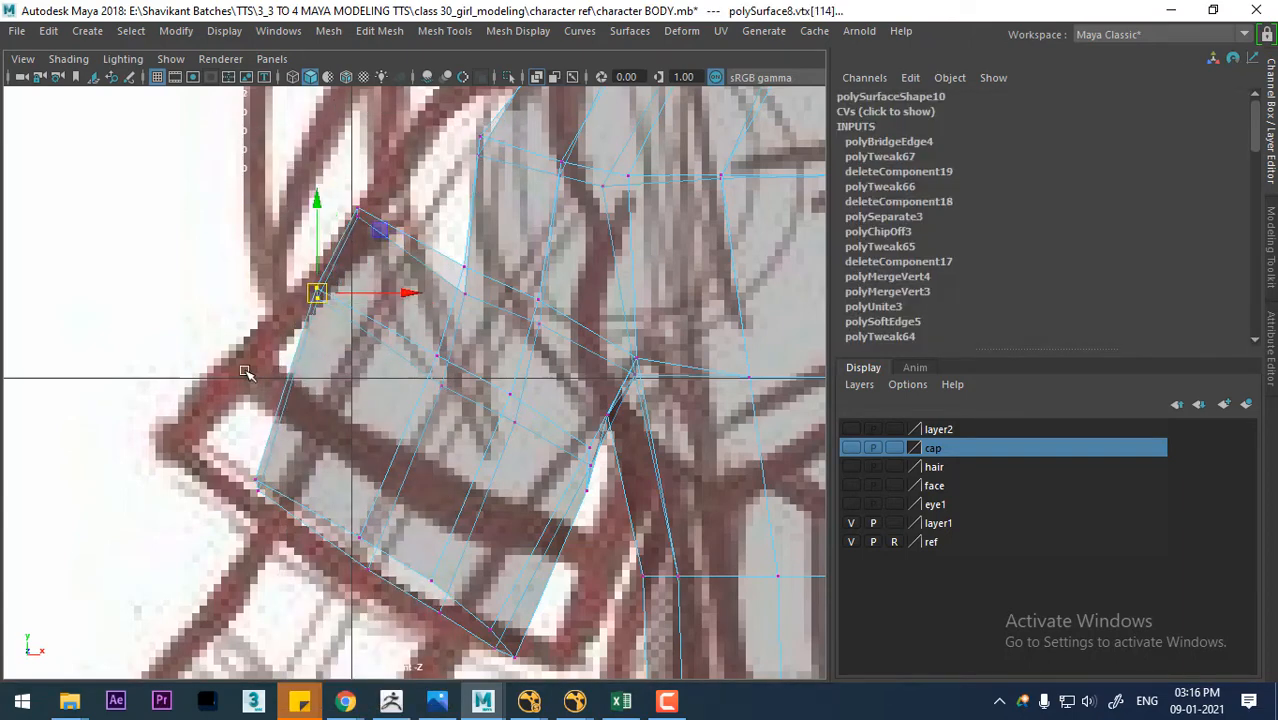
{"action": "left_click_drag", "start_coordinate": [301, 571], "coordinate": [302, 572]}
{"action": "left_click_drag", "start_coordinate": [258, 486], "coordinate": [172, 438]}
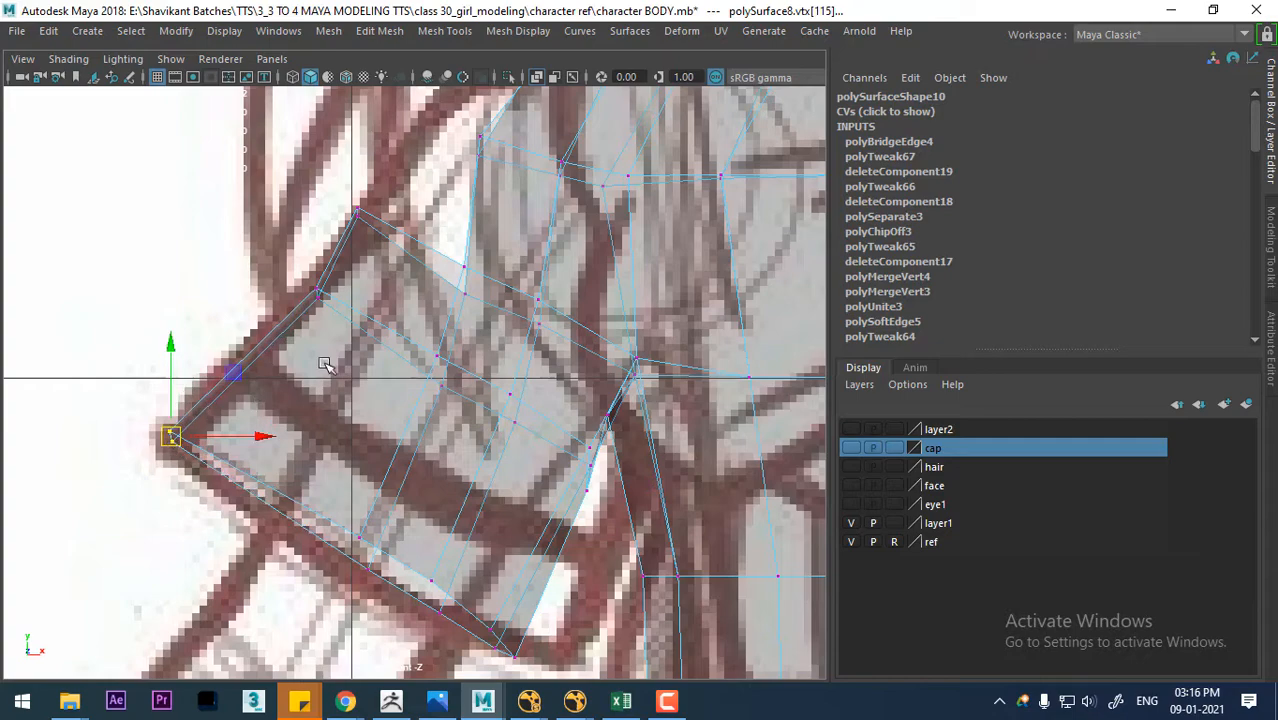
- Return to the perspective view and turn off X-Ray shading there to see the sleeve's remaining opening
{"action": "mouse_move", "coordinate": [494, 189]}
{"action": "middle_mouse_down", "text": "alt"}
{"action": "mouse_move", "coordinate": [398, 328]}
{"action": "mouse_move", "coordinate": [415, 356]}
{"action": "middle_mouse_up", "text": "alt"}
{"action": "right_click_drag", "start_coordinate": [415, 356], "coordinate": [439, 419], "text": "alt"}
{"action": "key", "text": "space"}
{"action": "left_click_drag", "start_coordinate": [484, 403], "coordinate": [490, 365]}
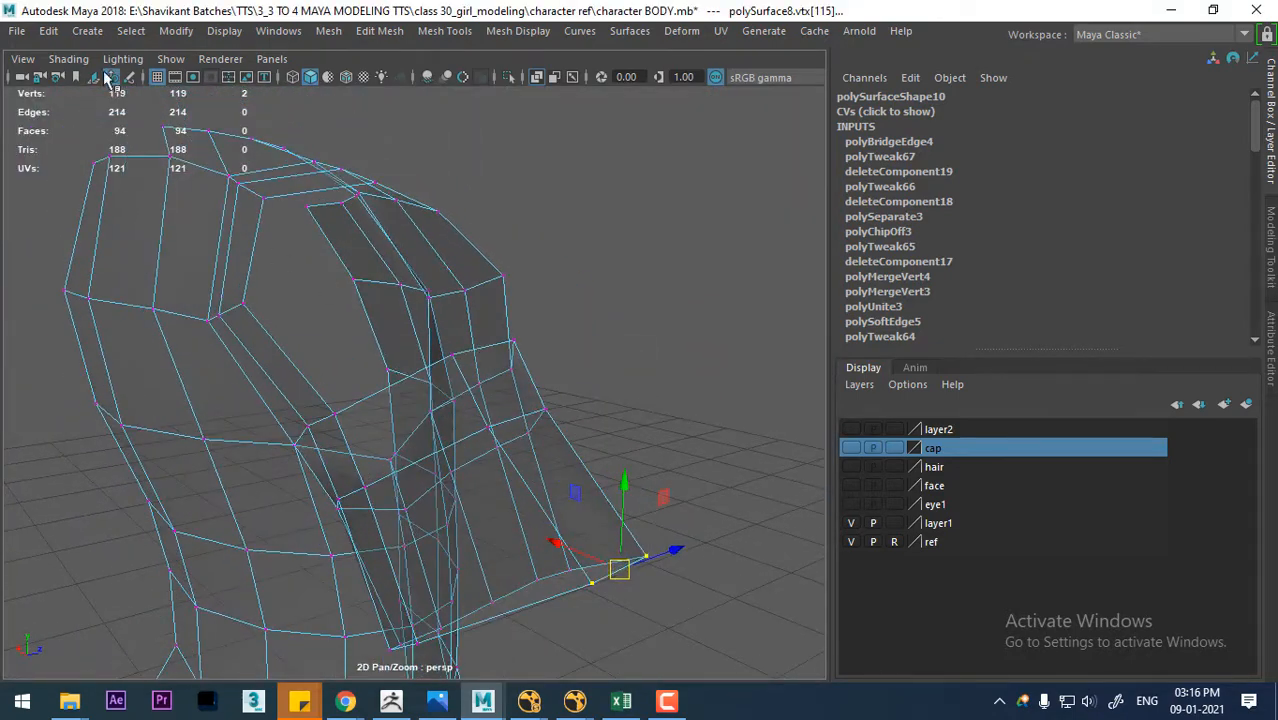
{"action": "left_click", "coordinate": [68, 58]}
{"action": "left_click", "coordinate": [150, 250]}
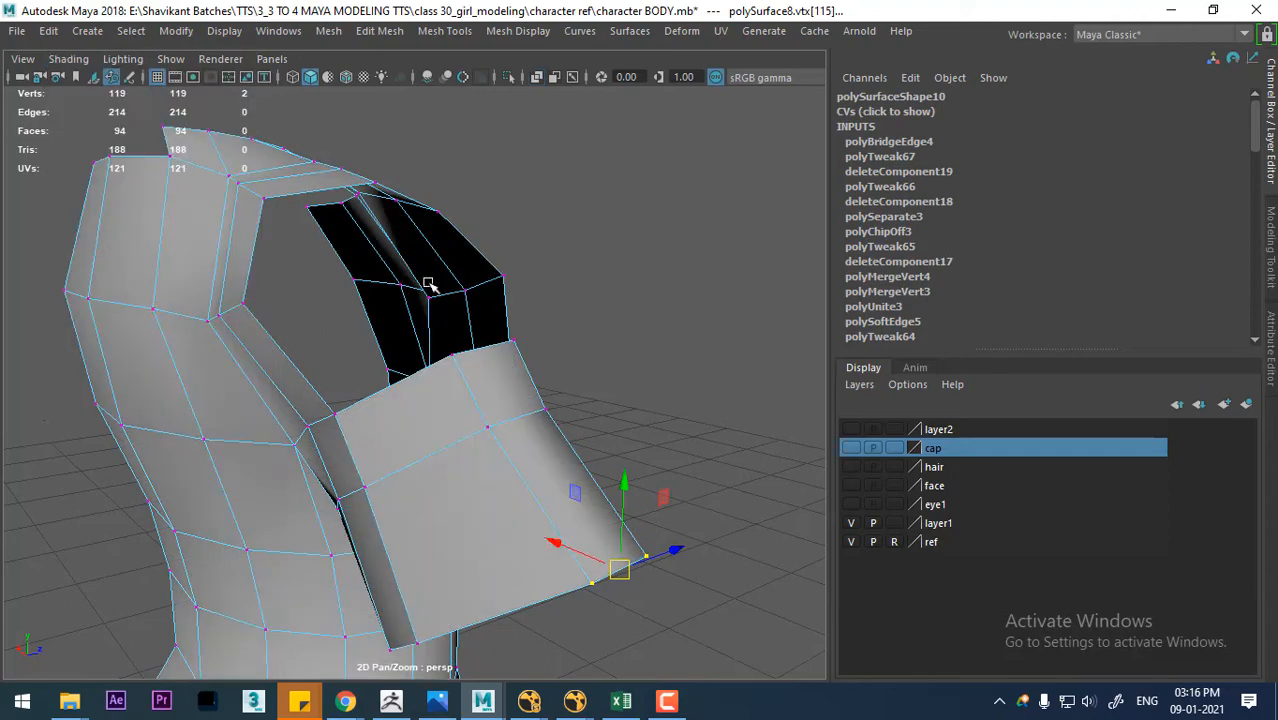
- Bridge the facing border edges of the opening below the shoulder, using 2 divisions
{"action": "right_click_drag", "start_coordinate": [424, 214], "coordinate": [430, 110]}
{"action": "left_click_drag", "start_coordinate": [542, 263], "coordinate": [434, 332], "text": "alt"}
{"action": "left_click", "coordinate": [364, 342]}
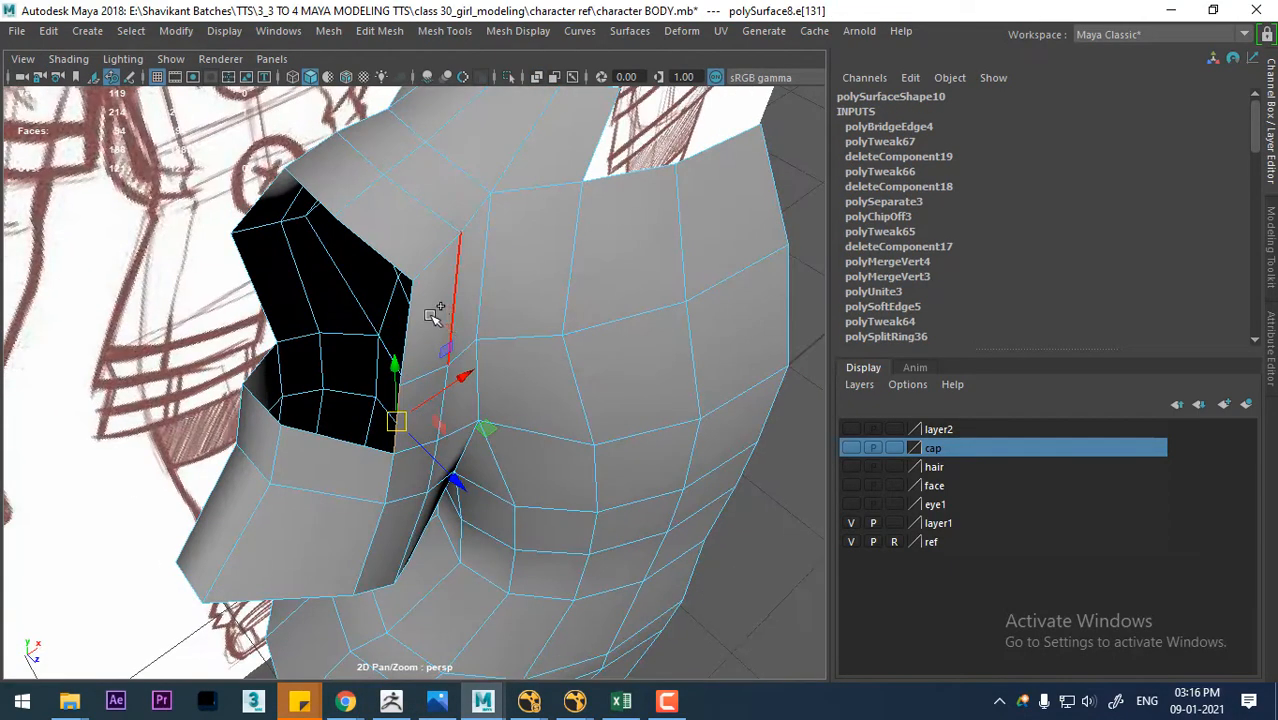
{"action": "left_click", "coordinate": [407, 313]}
{"action": "left_click", "coordinate": [255, 200], "text": "shift"}
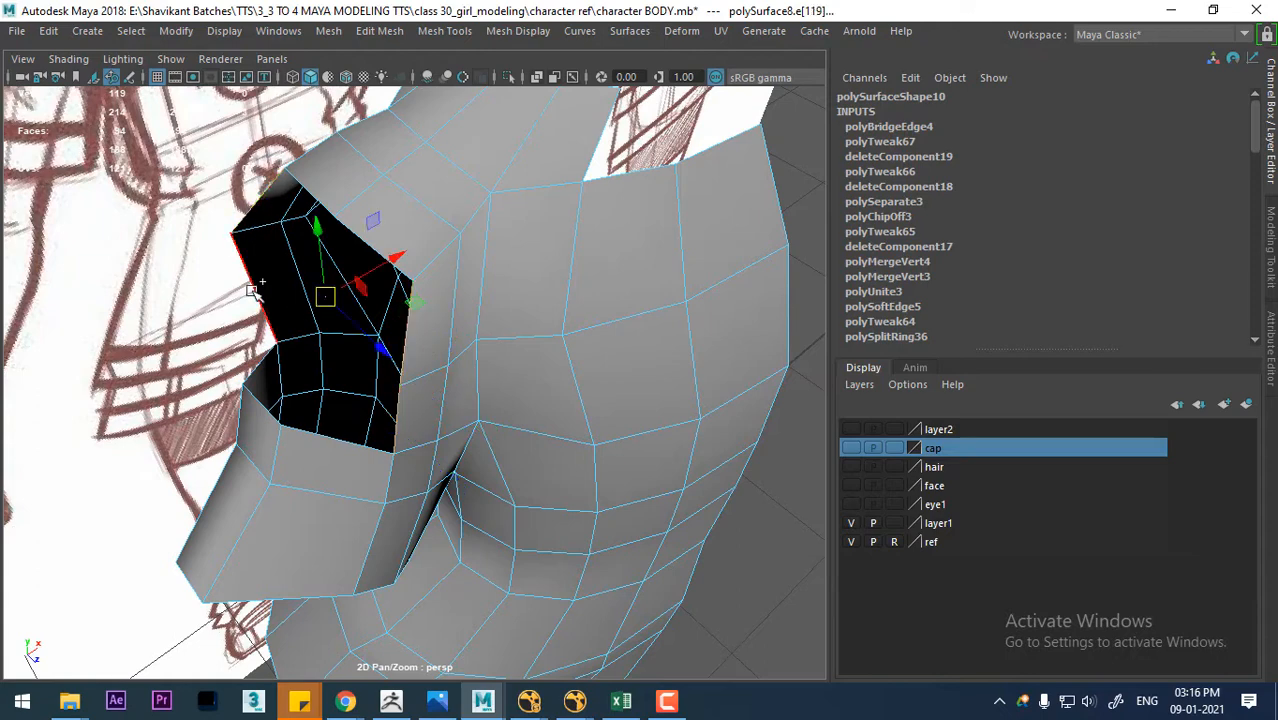
{"action": "right_click_drag", "start_coordinate": [267, 217], "coordinate": [260, 452], "text": "shift"}
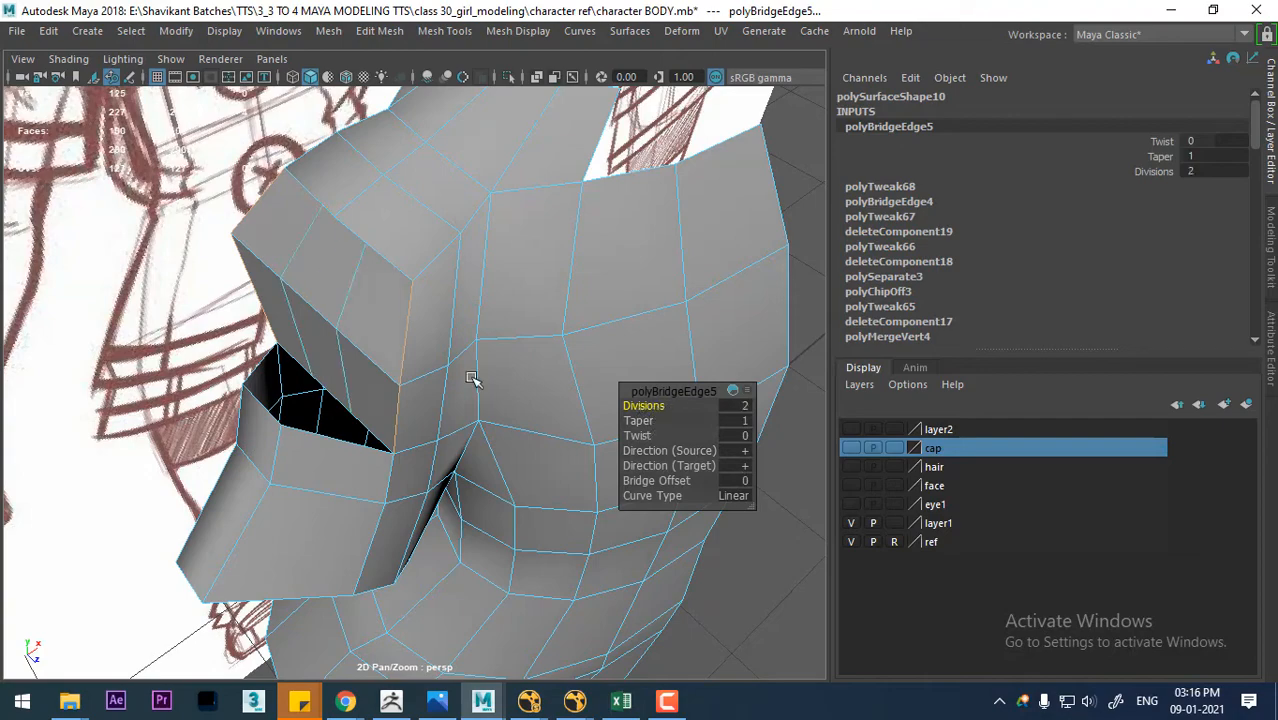
{"action": "left_click_drag", "start_coordinate": [472, 378], "coordinate": [408, 458], "text": "alt"}
- Move the new shoulder bridge's edges and vertices in the front view to follow the reference's rounded shoulder line
{"action": "left_click", "coordinate": [389, 397]}
{"action": "key", "text": "space"}
{"action": "middle_click_drag", "start_coordinate": [463, 366], "coordinate": [471, 444], "text": "alt"}
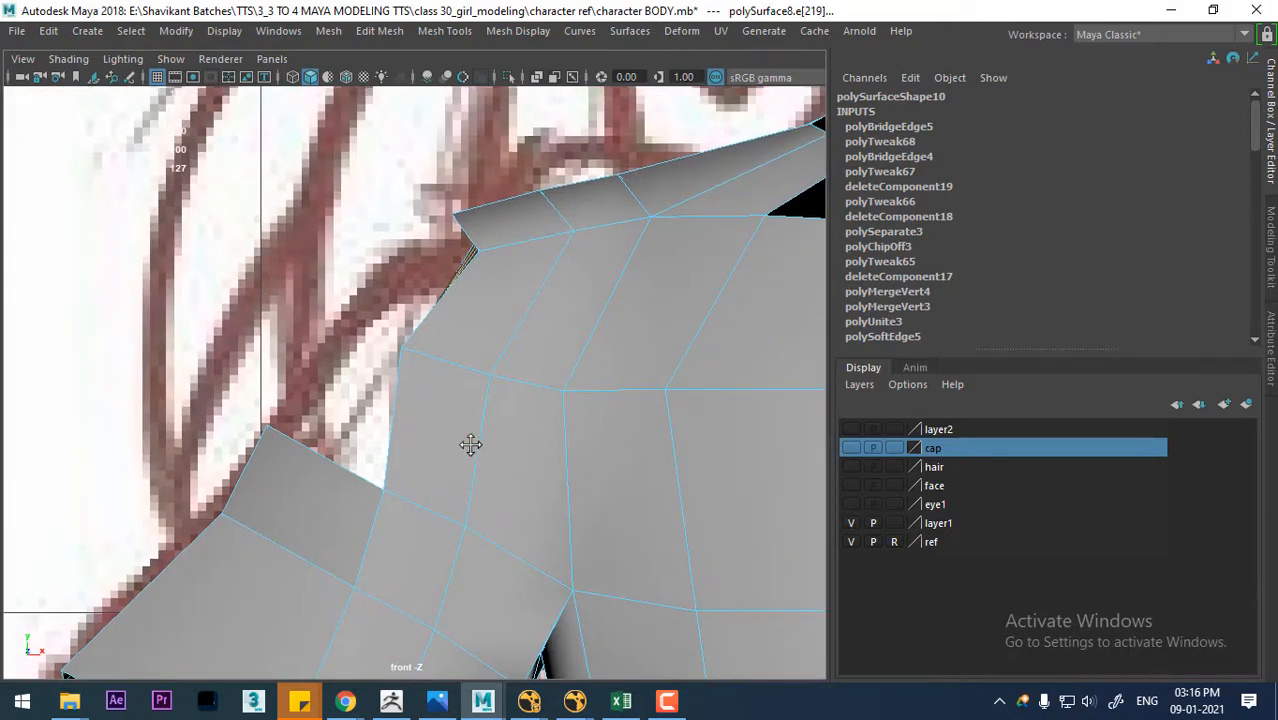
{"action": "left_click_drag", "start_coordinate": [440, 373], "coordinate": [325, 293]}
{"action": "right_click_drag", "start_coordinate": [354, 163], "coordinate": [246, 172]}
{"action": "left_click", "coordinate": [288, 275]}
{"action": "left_click_drag", "start_coordinate": [291, 277], "coordinate": [340, 333]}
{"action": "left_click", "coordinate": [370, 164]}
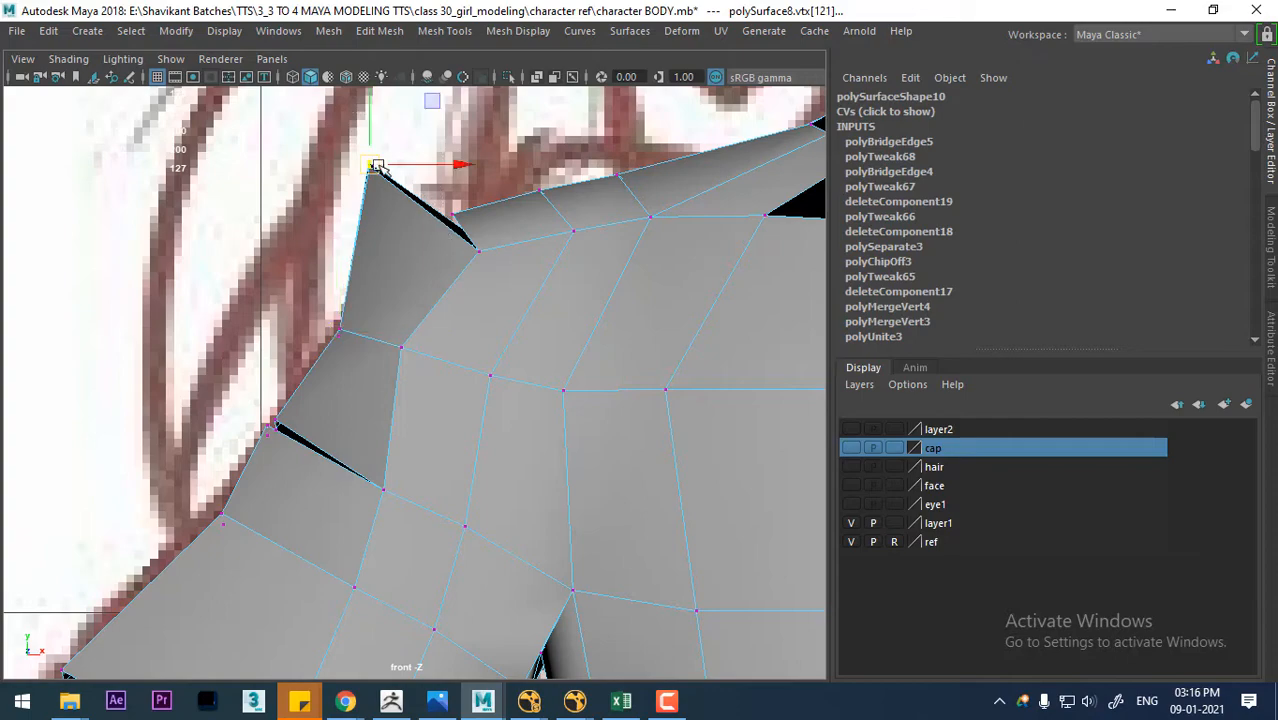
{"action": "left_click_drag", "start_coordinate": [370, 164], "coordinate": [433, 216]}
{"action": "middle_click_drag", "start_coordinate": [498, 502], "coordinate": [502, 425], "text": "alt"}
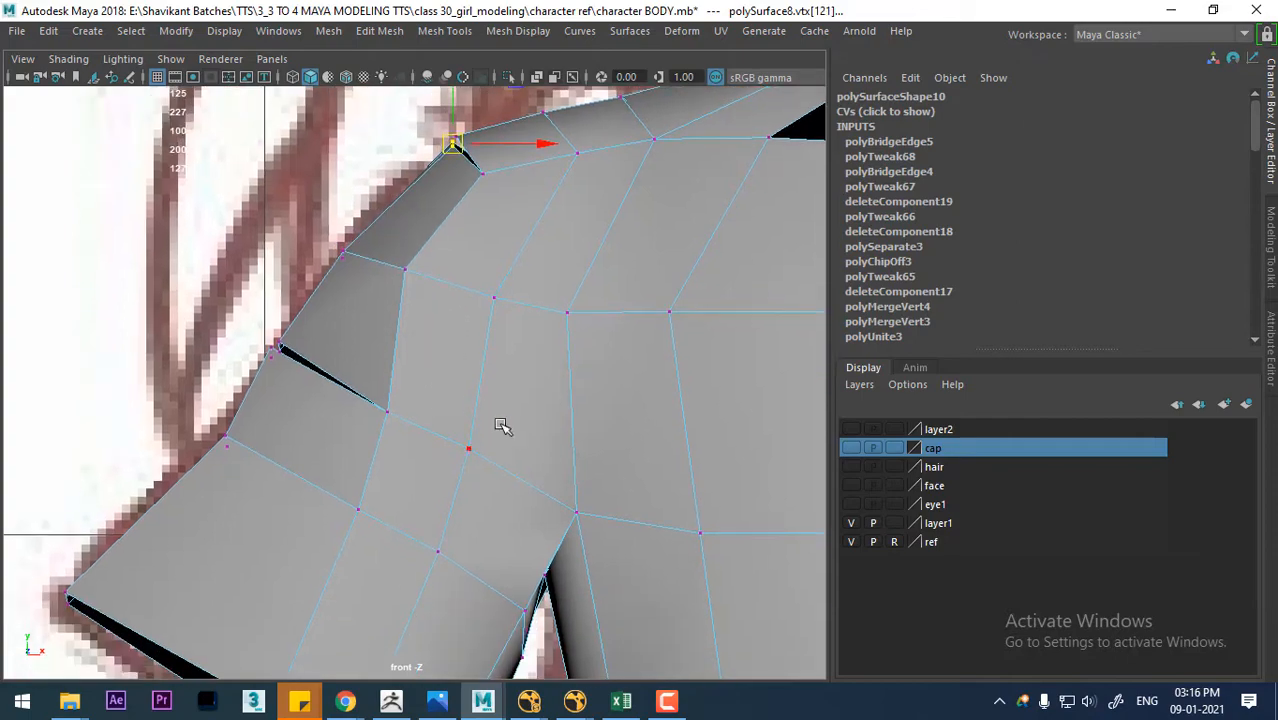
- Merge the first pair of near-coincident vertices along the gap between the two sleeve bridges, working in wireframe
{"action": "key", "text": "space"}
{"action": "key", "text": "space"}
{"action": "left_click_drag", "start_coordinate": [470, 314], "coordinate": [510, 430], "text": "alt"}
{"action": "middle_click_drag", "start_coordinate": [510, 430], "coordinate": [498, 292], "text": "alt"}
{"action": "right_click_drag", "start_coordinate": [498, 292], "coordinate": [516, 422], "text": "alt"}
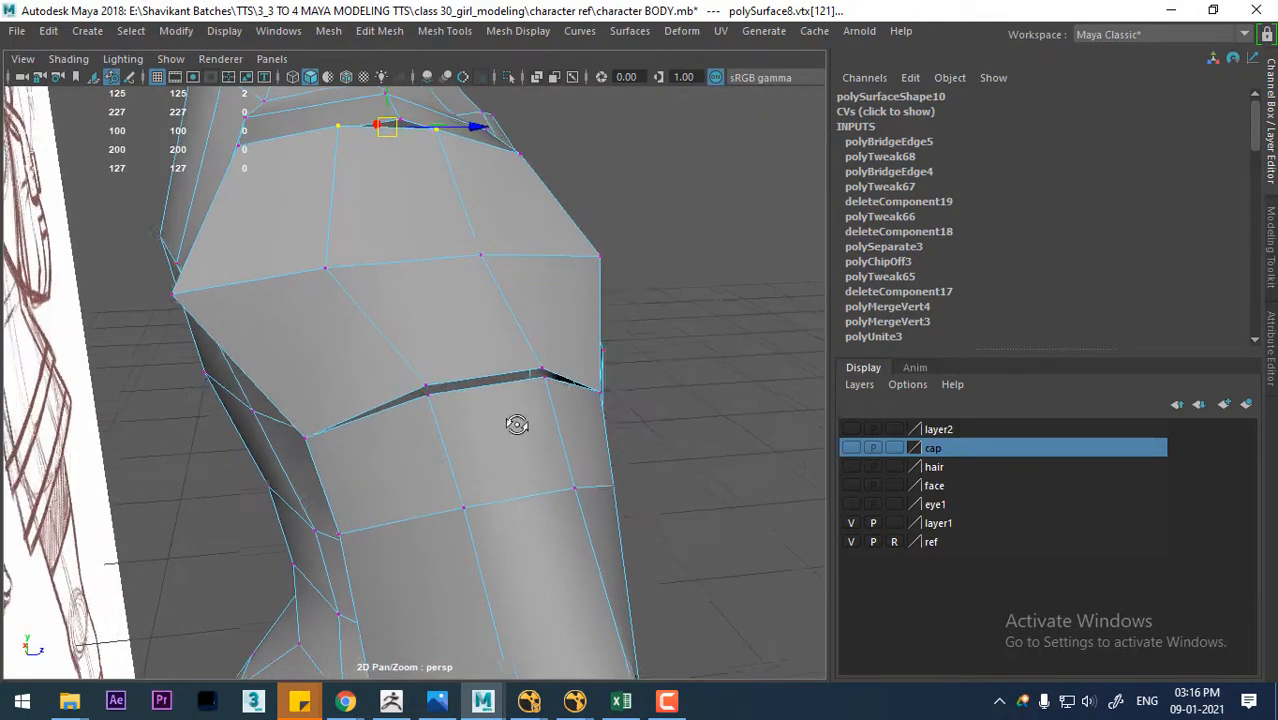
{"action": "left_click_drag", "start_coordinate": [516, 422], "coordinate": [630, 468], "text": "alt"}
{"action": "key", "text": "4"}
{"action": "left_click_drag", "start_coordinate": [667, 415], "coordinate": [655, 400], "text": "alt"}
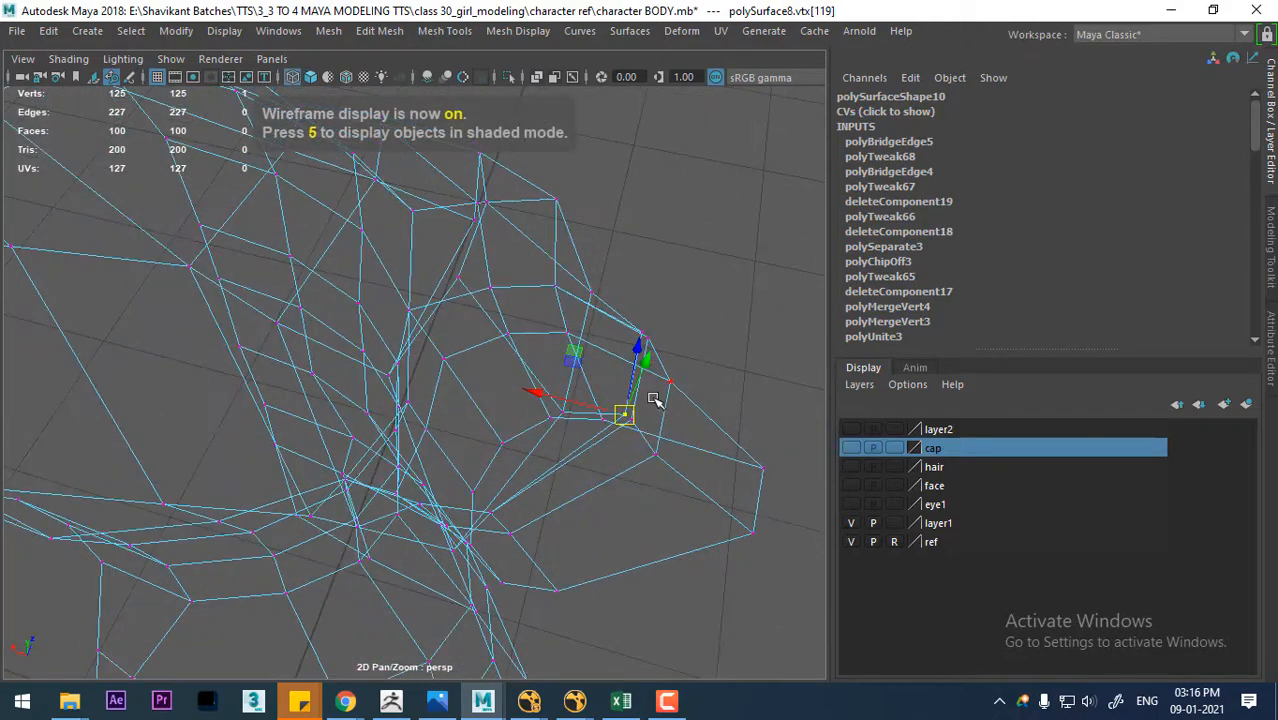
{"action": "right_click_drag", "start_coordinate": [625, 420], "coordinate": [668, 305], "text": "shift"}
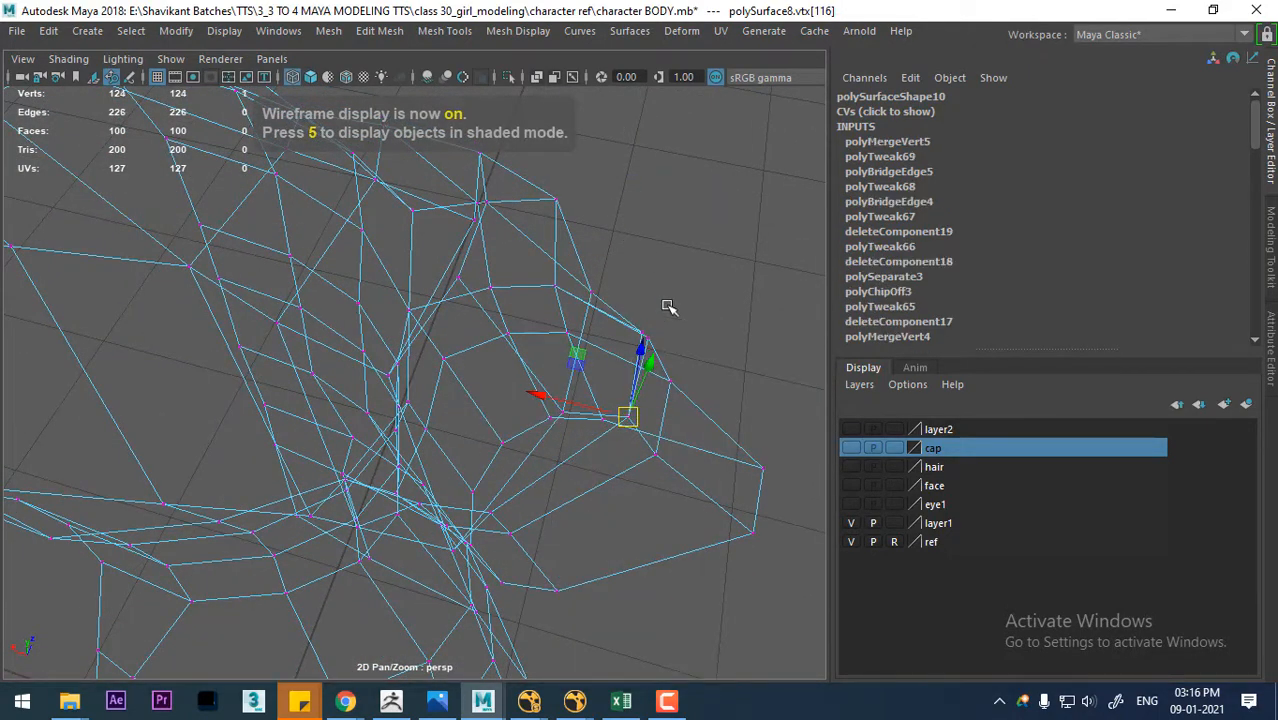
- Merge the second vertex pair to close the gap between the upper and lower sleeve bridges
{"action": "left_click_drag", "start_coordinate": [668, 305], "coordinate": [641, 319], "text": "alt"}
{"action": "left_click", "coordinate": [641, 319]}
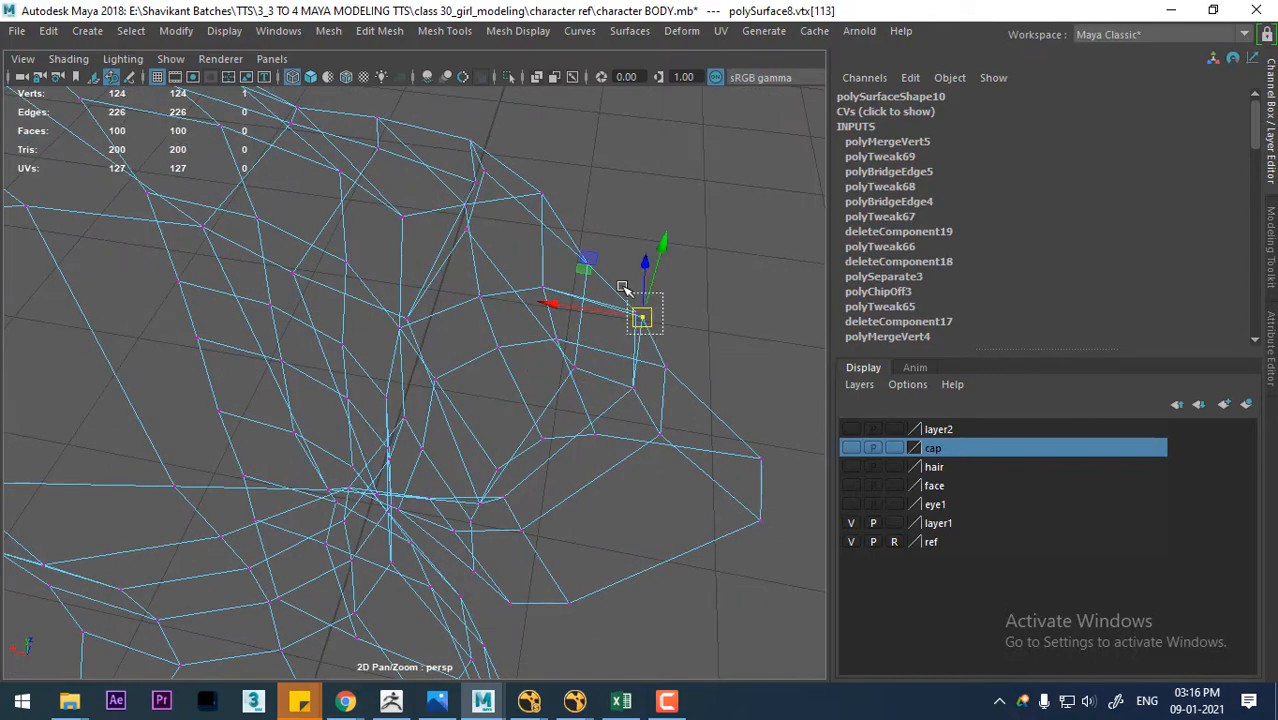
{"action": "left_click", "coordinate": [644, 312], "text": "shift"}
{"action": "right_click_drag", "start_coordinate": [644, 312], "coordinate": [676, 343], "text": "shift"}
{"action": "left_click_drag", "start_coordinate": [676, 343], "coordinate": [503, 349], "text": "alt"}
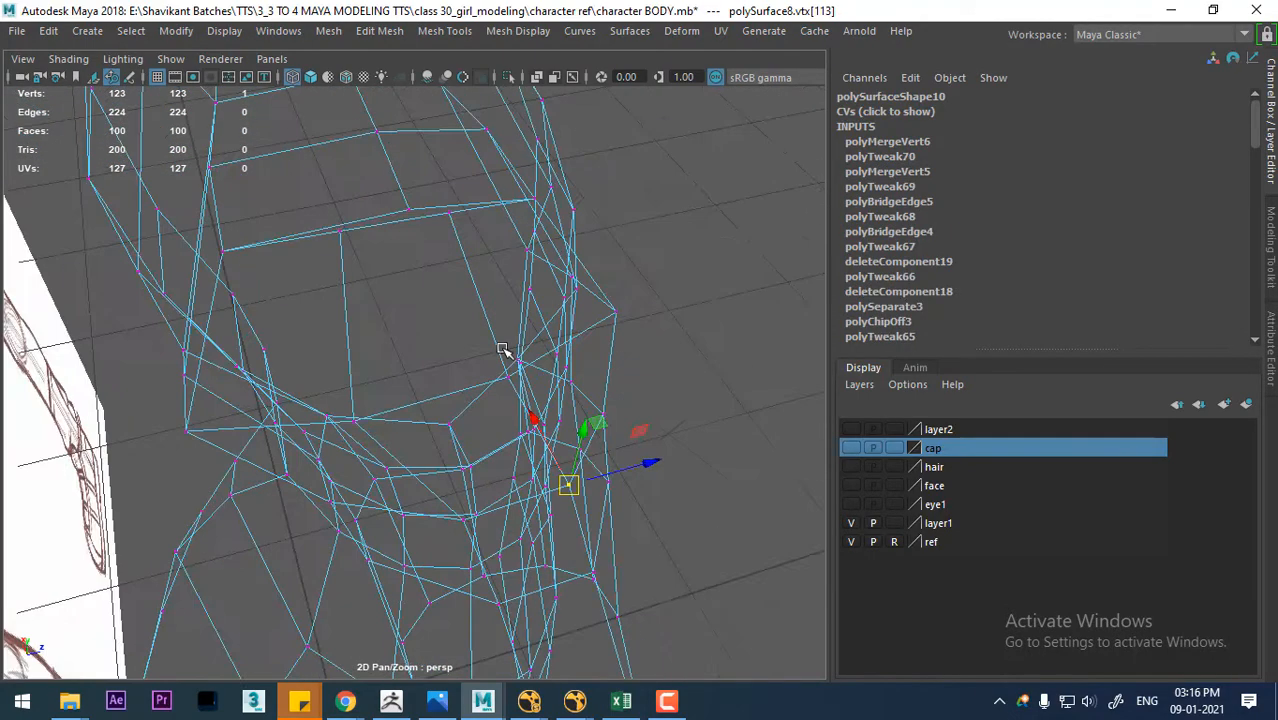
- Return to shaded display and bevel the middle edge line running over the shoulder from the neck to the sleeve gap
{"action": "key", "text": "5"}
{"action": "mouse_move", "coordinate": [579, 394]}
{"action": "left_mouse_down", "text": "alt"}
{"action": "mouse_move", "coordinate": [391, 322]}
{"action": "mouse_move", "coordinate": [434, 471]}
{"action": "mouse_move", "coordinate": [472, 341]}
{"action": "left_mouse_up", "text": "alt"}
{"action": "right_click_drag", "start_coordinate": [472, 341], "coordinate": [519, 276]}
{"action": "left_click", "coordinate": [478, 300]}
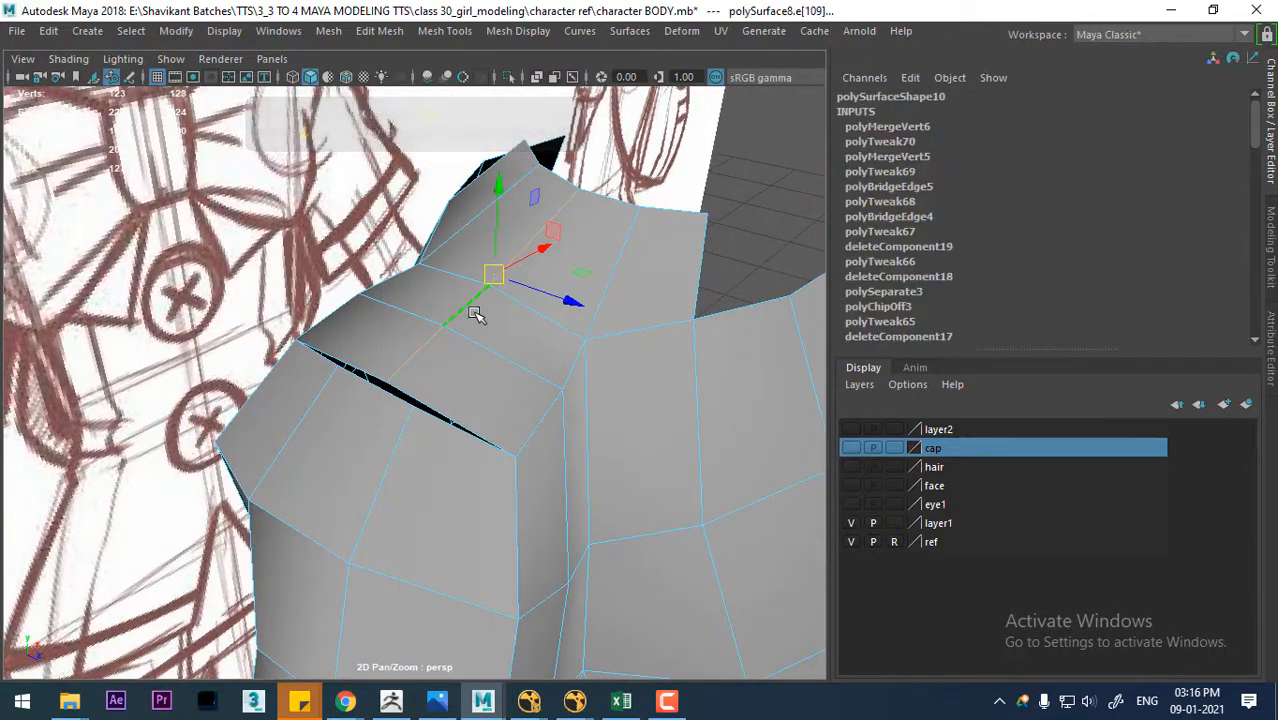
{"action": "right_click", "coordinate": [462, 301], "text": "shift"}
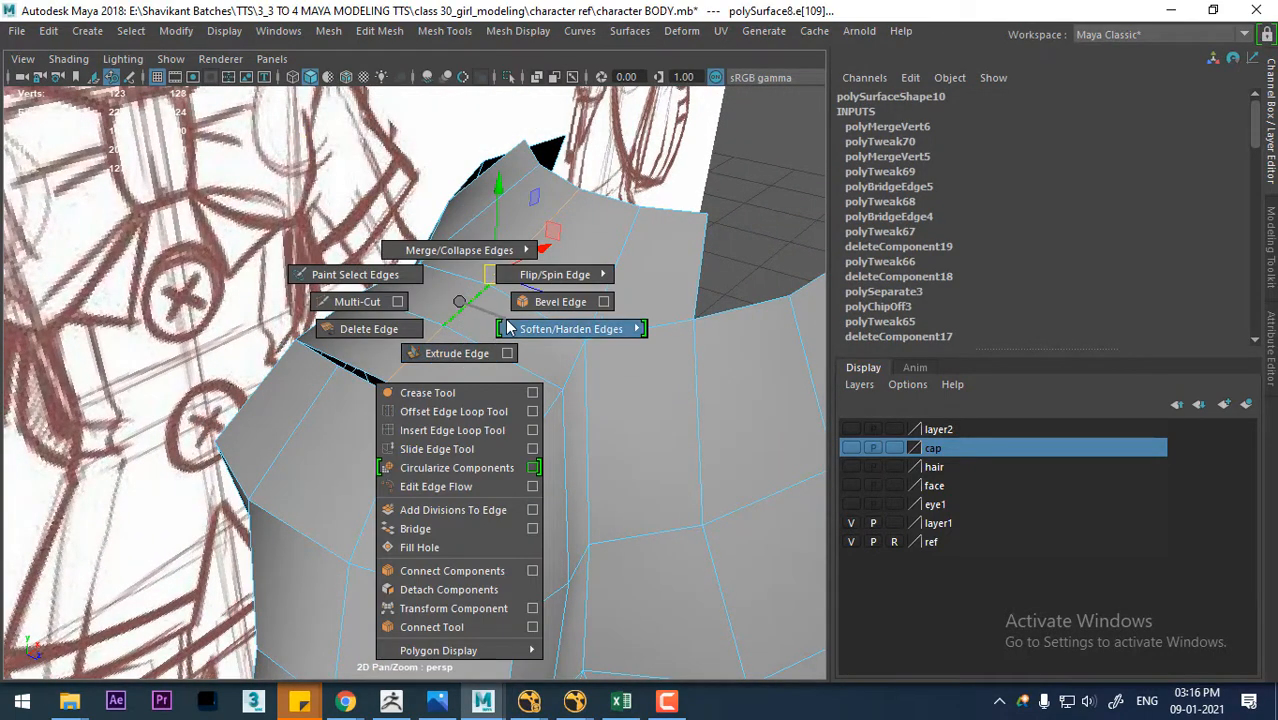
{"action": "mouse_move", "coordinate": [506, 318]}
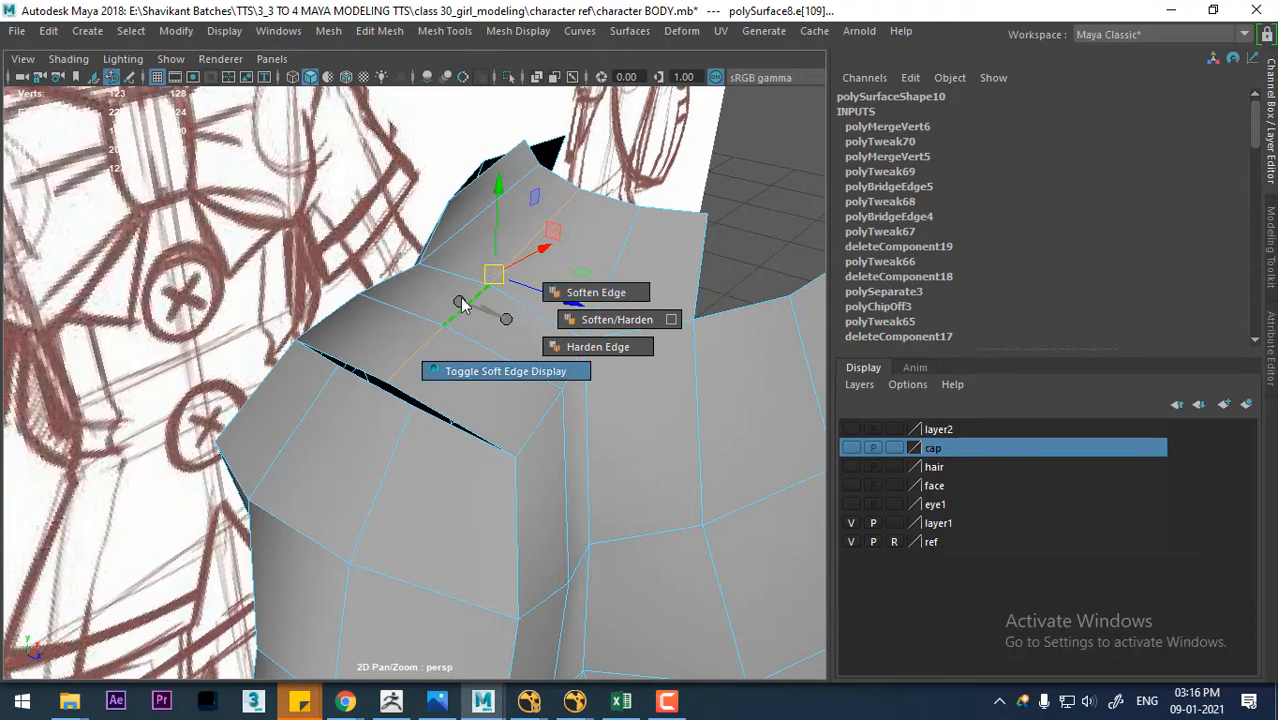
{"action": "right_click_drag", "start_coordinate": [522, 303], "coordinate": [524, 306], "text": "shift"}
- Merge the two pairs of facing vertices across the gap between the shoulder top and the sleeve
{"action": "left_click_drag", "start_coordinate": [499, 374], "coordinate": [554, 376], "text": "alt"}
{"action": "right_click_drag", "start_coordinate": [533, 250], "coordinate": [443, 161]}
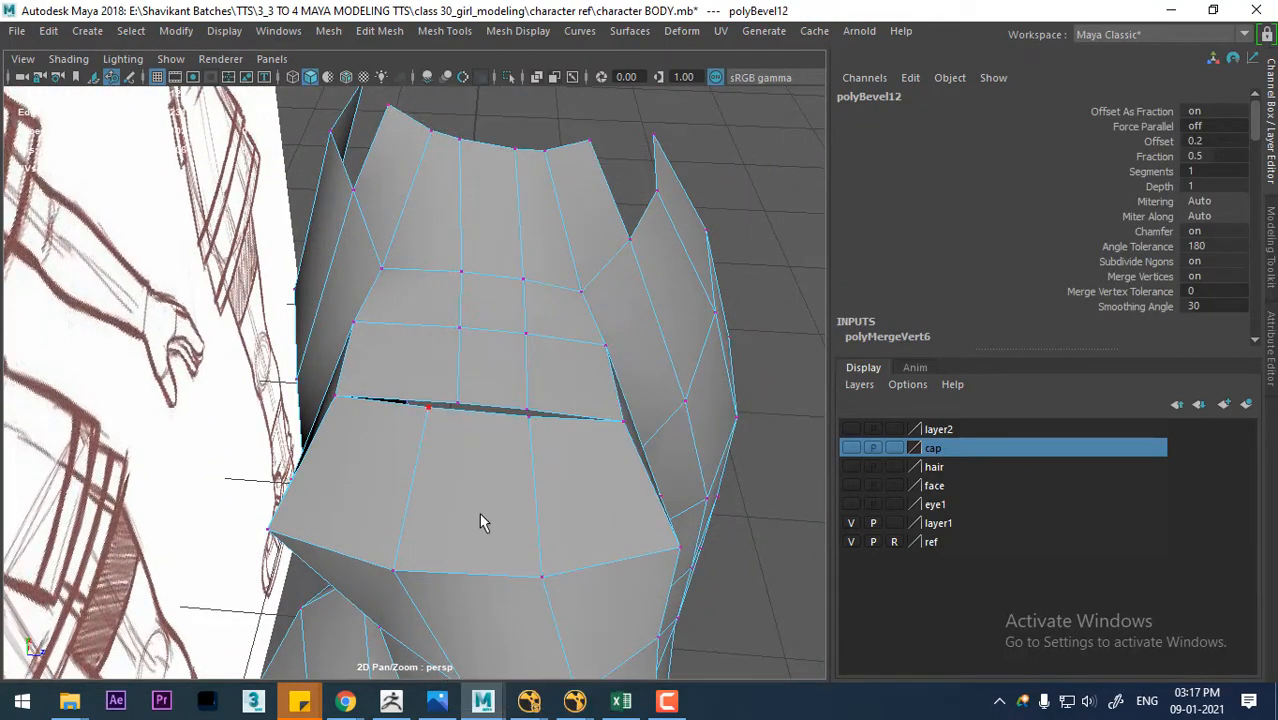
{"action": "left_click", "coordinate": [458, 404]}
{"action": "left_click", "coordinate": [429, 407], "text": "shift"}
{"action": "right_click_drag", "start_coordinate": [440, 433], "coordinate": [430, 175], "text": "shift"}
{"action": "right_click_drag", "start_coordinate": [543, 460], "coordinate": [522, 228], "text": "shift"}
- Examine the joined shoulder and sleeve in smooth preview from the back and side
{"action": "left_click_drag", "start_coordinate": [590, 362], "coordinate": [472, 422], "text": "alt"}
{"action": "scroll", "coordinate": [415, 350], "scroll_direction": "down", "scroll_amount": 3}
{"action": "scroll", "coordinate": [518, 512], "scroll_direction": "up", "scroll_amount": 3}
{"action": "right_click_drag", "start_coordinate": [485, 160], "coordinate": [480, 112]}
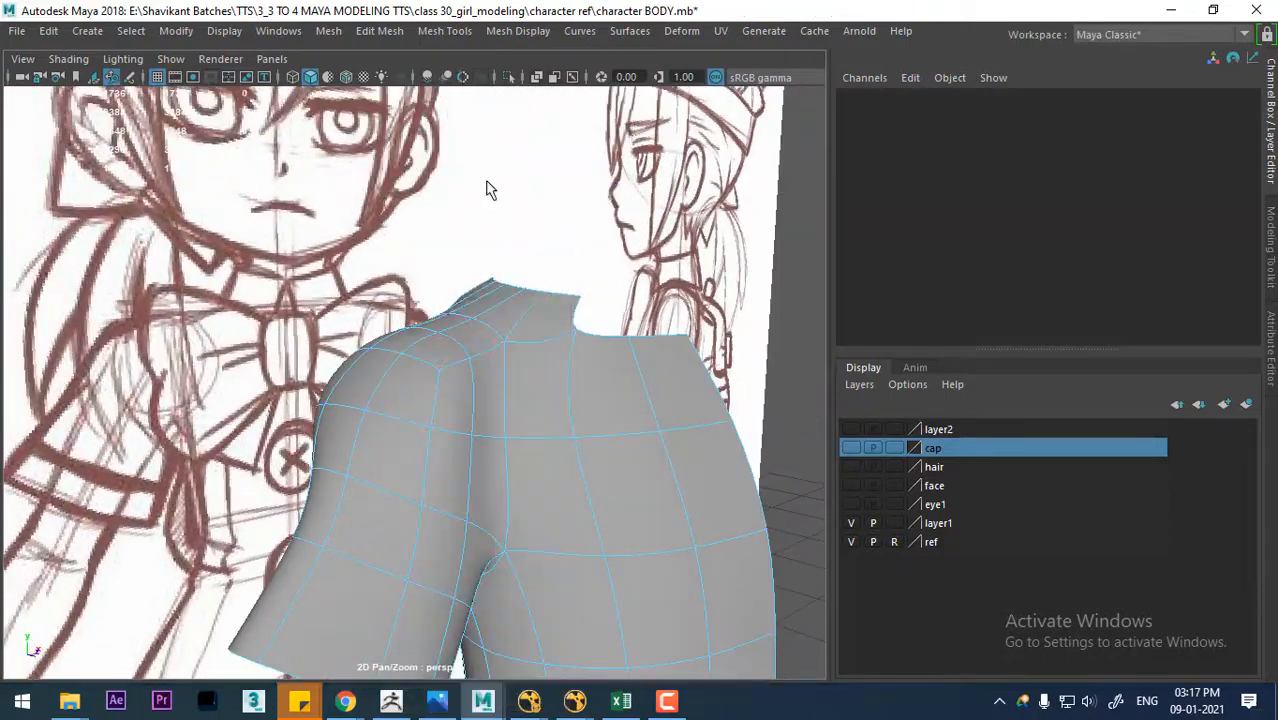
{"action": "left_click", "coordinate": [480, 405]}
{"action": "mouse_move", "coordinate": [480, 405]}
{"action": "left_mouse_down", "text": "alt"}
{"action": "mouse_move", "coordinate": [543, 503]}
{"action": "mouse_move", "coordinate": [712, 459]}
{"action": "mouse_move", "coordinate": [648, 417]}
{"action": "mouse_move", "coordinate": [605, 302]}
{"action": "mouse_move", "coordinate": [579, 448]}
{"action": "mouse_move", "coordinate": [470, 487]}
{"action": "mouse_move", "coordinate": [622, 492]}
{"action": "mouse_move", "coordinate": [612, 472]}
{"action": "mouse_move", "coordinate": [531, 531]}
{"action": "mouse_move", "coordinate": [528, 471]}
{"action": "mouse_move", "coordinate": [423, 413]}
{"action": "mouse_move", "coordinate": [356, 322]}
{"action": "mouse_move", "coordinate": [385, 419]}
{"action": "mouse_move", "coordinate": [415, 436]}
{"action": "mouse_move", "coordinate": [382, 445]}
{"action": "mouse_move", "coordinate": [394, 462]}
{"action": "mouse_move", "coordinate": [553, 469]}
{"action": "mouse_move", "coordinate": [576, 485]}
{"action": "mouse_move", "coordinate": [541, 487]}
{"action": "left_mouse_up", "text": "alt"}
{"action": "left_click", "coordinate": [423, 413]}
- Shift the middle skirt vertex near the centre and the hem vertex below it slightly outward in the front view
{"action": "key", "text": "space"}
{"action": "middle_click_drag", "start_coordinate": [531, 588], "coordinate": [450, 380], "text": "alt"}
{"action": "scroll", "coordinate": [490, 455], "scroll_direction": "up", "scroll_amount": 1}
{"action": "scroll", "coordinate": [439, 455], "scroll_direction": "up", "scroll_amount": 1}
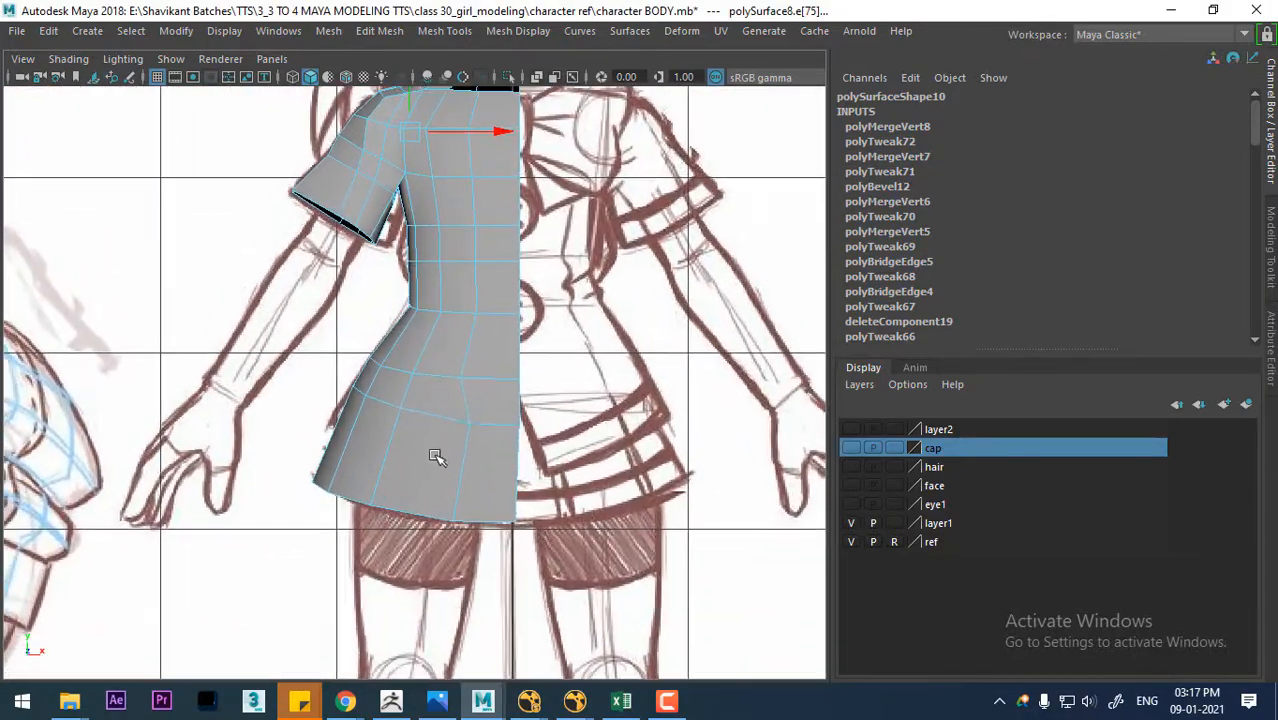
{"action": "right_click_drag", "start_coordinate": [477, 160], "coordinate": [391, 92]}
{"action": "right_click_drag", "start_coordinate": [338, 170], "coordinate": [340, 172]}
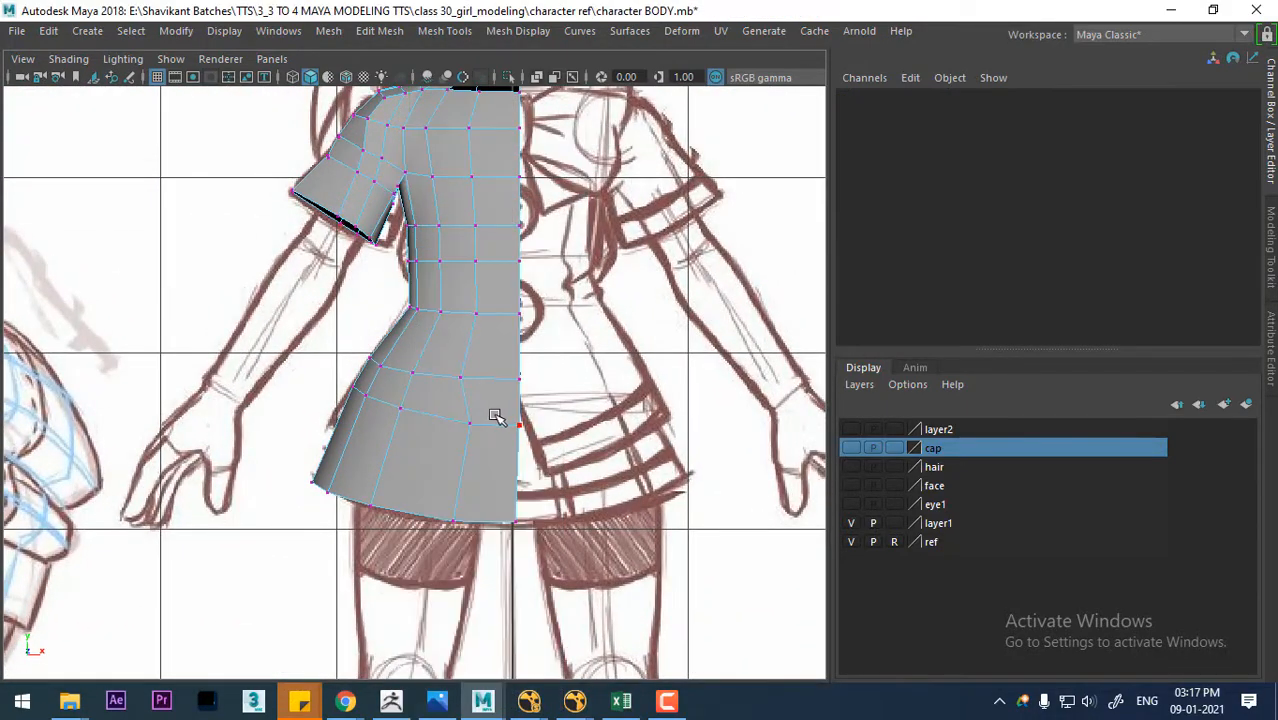
{"action": "left_click", "coordinate": [469, 424]}
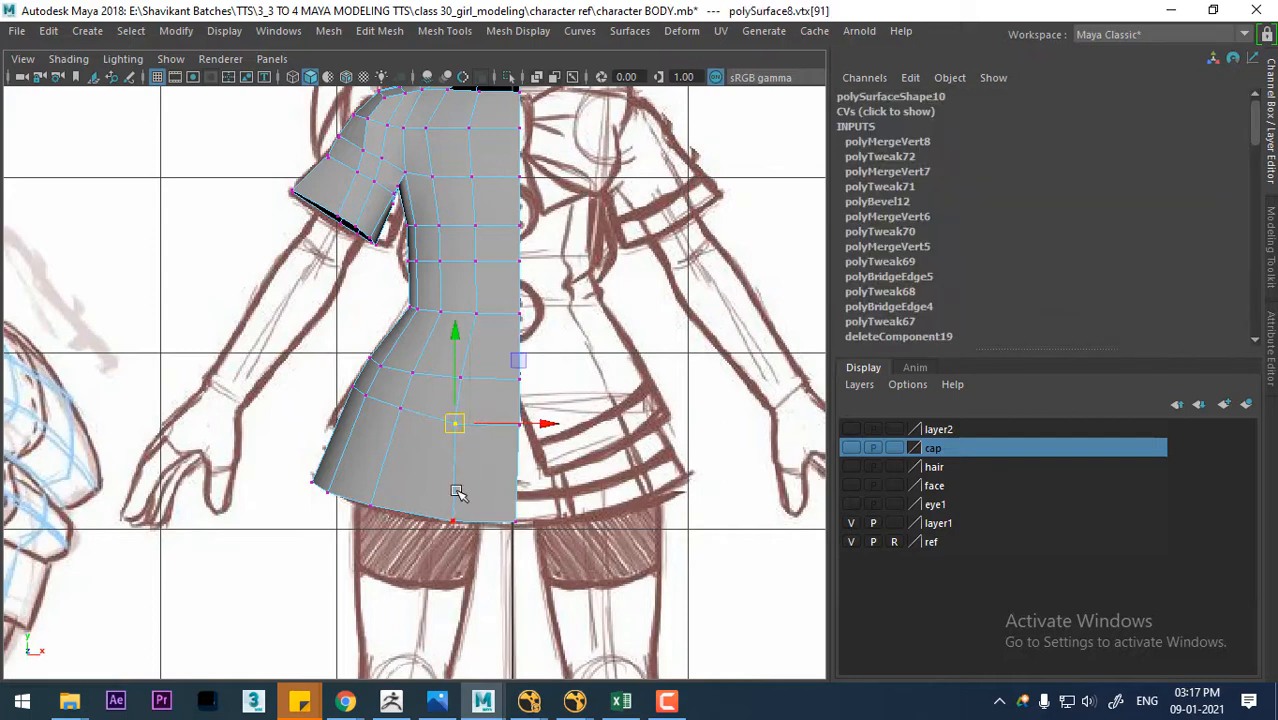
{"action": "left_click_drag", "start_coordinate": [424, 550], "coordinate": [453, 521]}
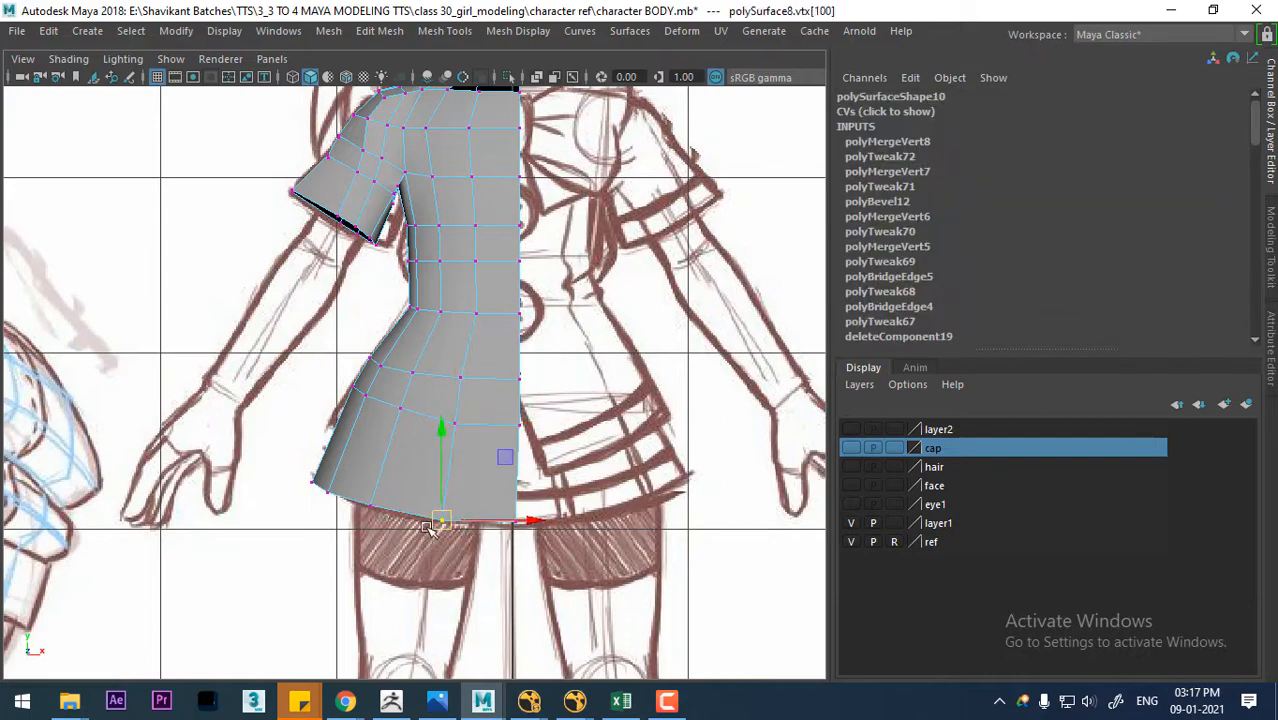
- Turn on X-Ray shading in the front view to see the jacket's waist over the reference drawing
{"action": "scroll", "coordinate": [428, 528], "scroll_direction": "up", "scroll_amount": 2}
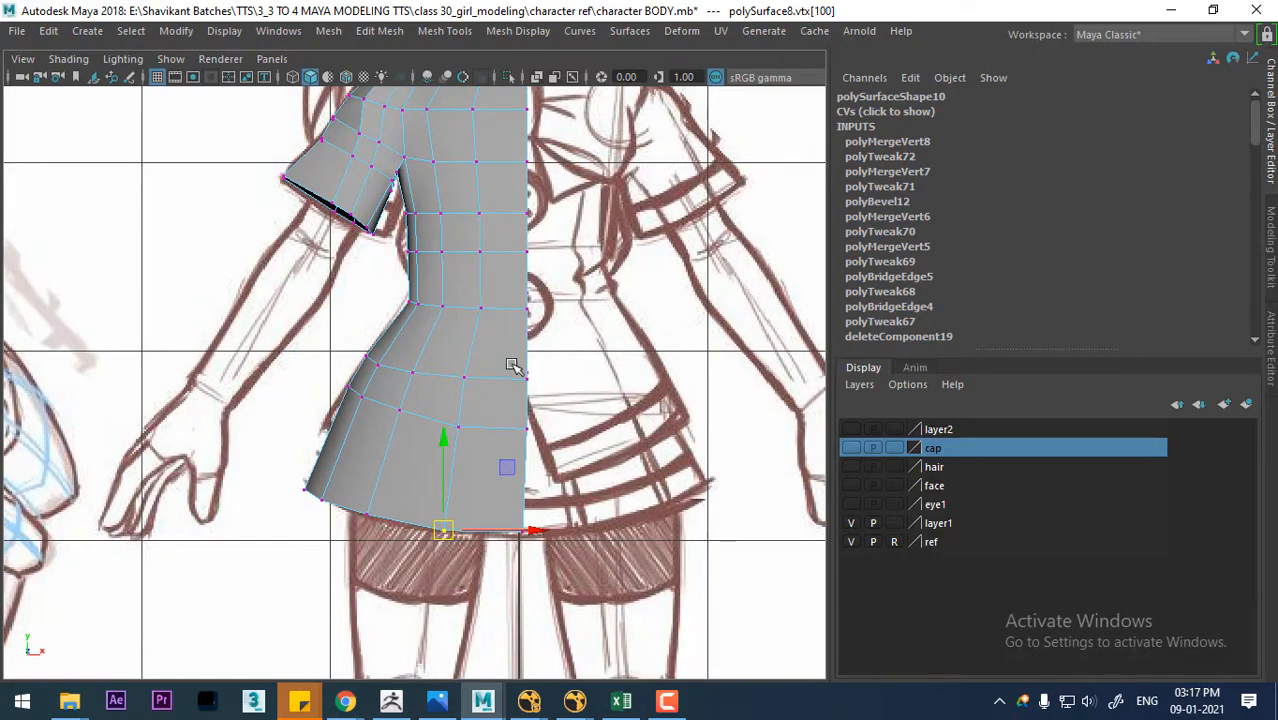
{"action": "left_click_drag", "start_coordinate": [443, 325], "coordinate": [472, 503], "text": "alt"}
{"action": "scroll", "coordinate": [529, 545], "scroll_direction": "up", "scroll_amount": 2}
{"action": "left_click", "coordinate": [67, 58]}
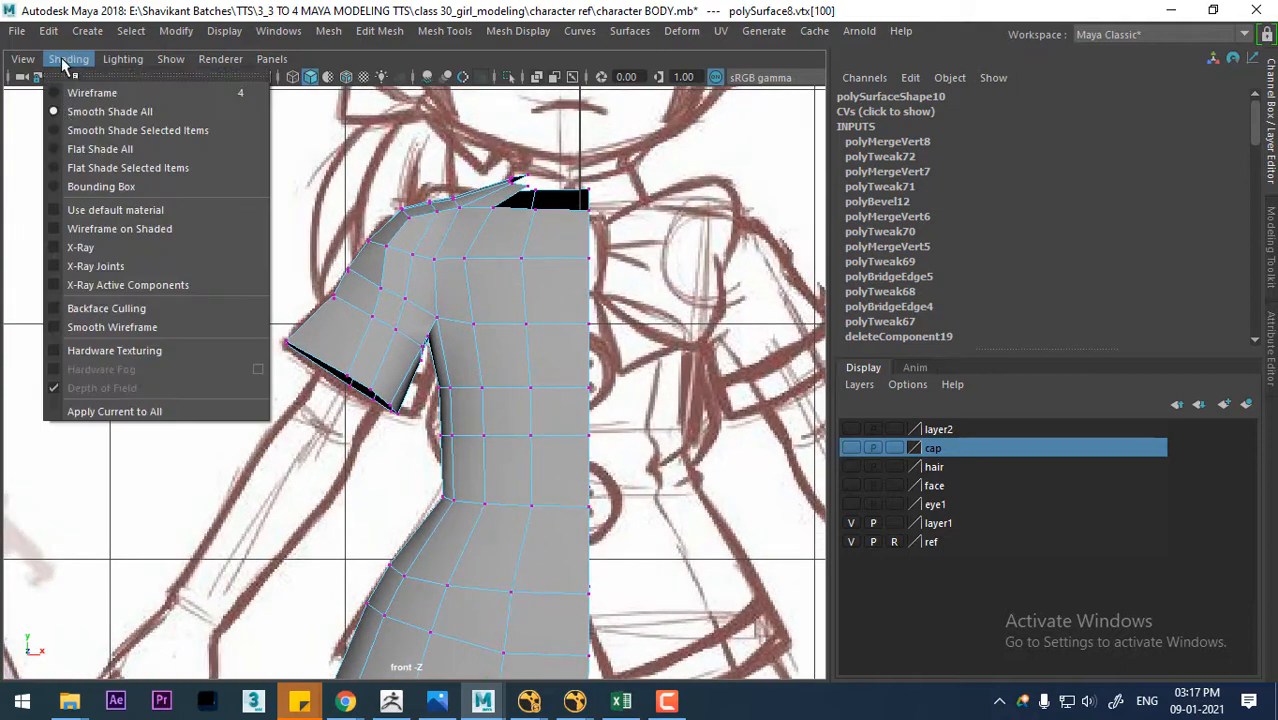
{"action": "left_click", "coordinate": [100, 250]}
{"action": "scroll", "coordinate": [598, 472], "scroll_direction": "down", "scroll_amount": 2}
{"action": "middle_click_drag", "start_coordinate": [598, 472], "coordinate": [527, 332], "text": "alt"}
{"action": "scroll", "coordinate": [527, 332], "scroll_direction": "up", "scroll_amount": 2}
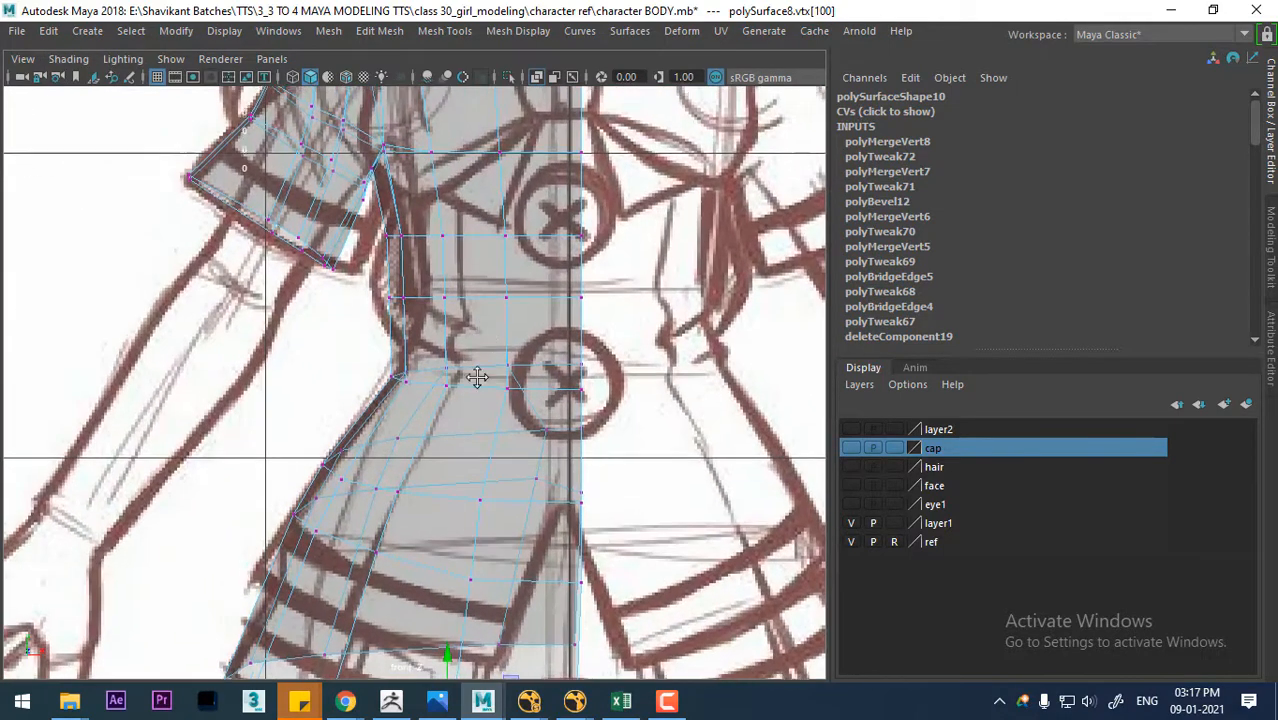
- Compare the jacket's fit with the body in layer2 and the reference drawing at the waist, chest and shoulders in the front view
{"action": "middle_click_drag", "start_coordinate": [479, 374], "coordinate": [466, 484], "text": "alt"}
{"action": "scroll", "coordinate": [443, 437], "scroll_direction": "up", "scroll_amount": 1}
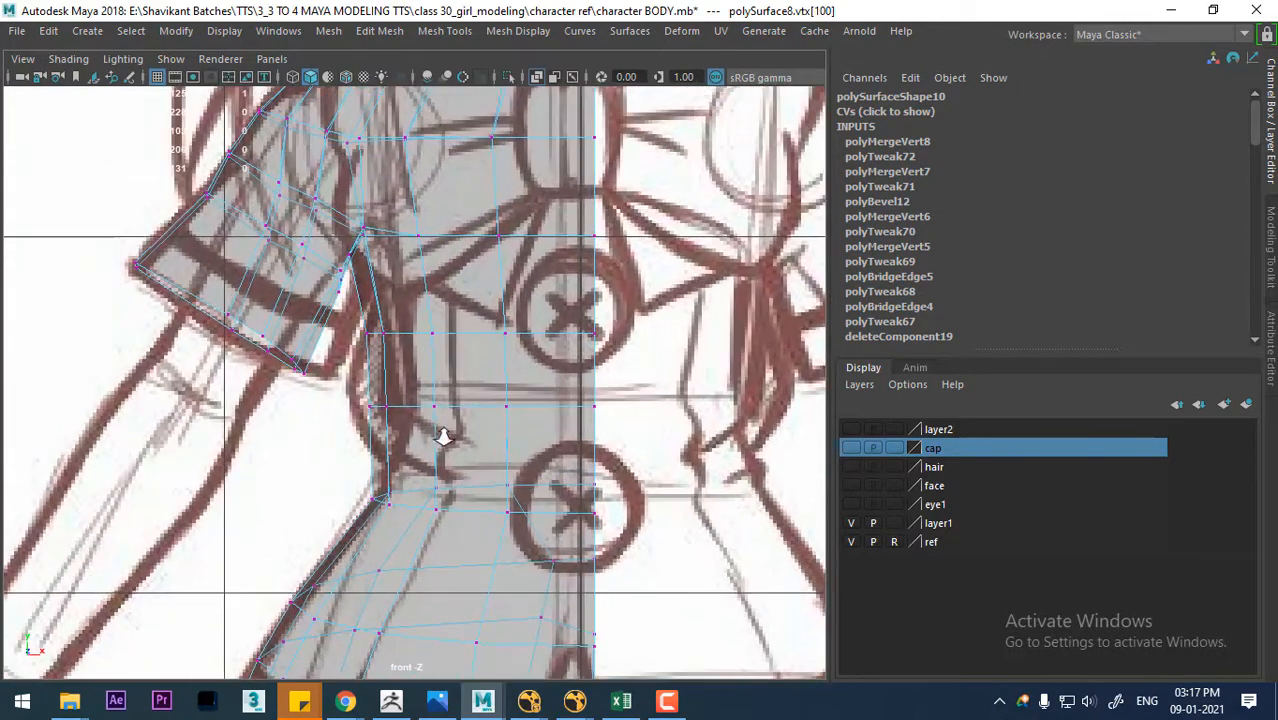
{"action": "left_click", "coordinate": [855, 432]}
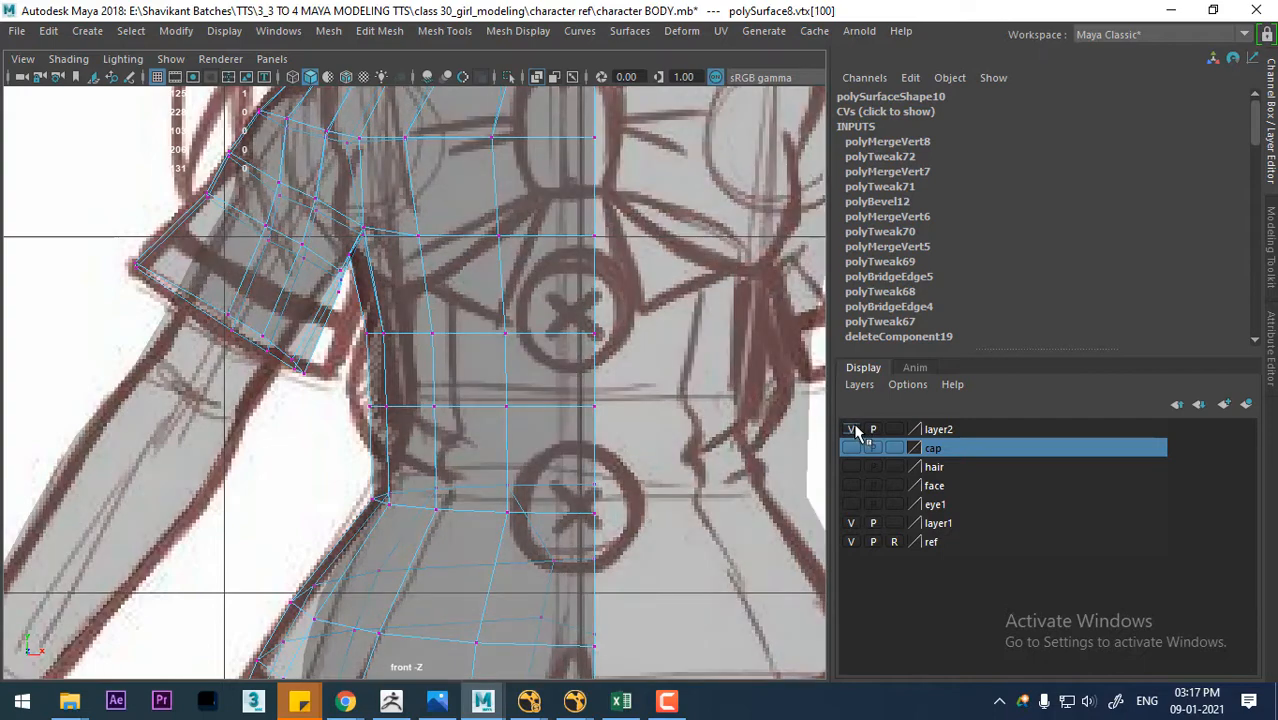
{"action": "left_click", "coordinate": [855, 432]}
{"action": "scroll", "coordinate": [493, 450], "scroll_direction": "down", "scroll_amount": 2}
{"action": "scroll", "coordinate": [493, 450], "scroll_direction": "up", "scroll_amount": 2}
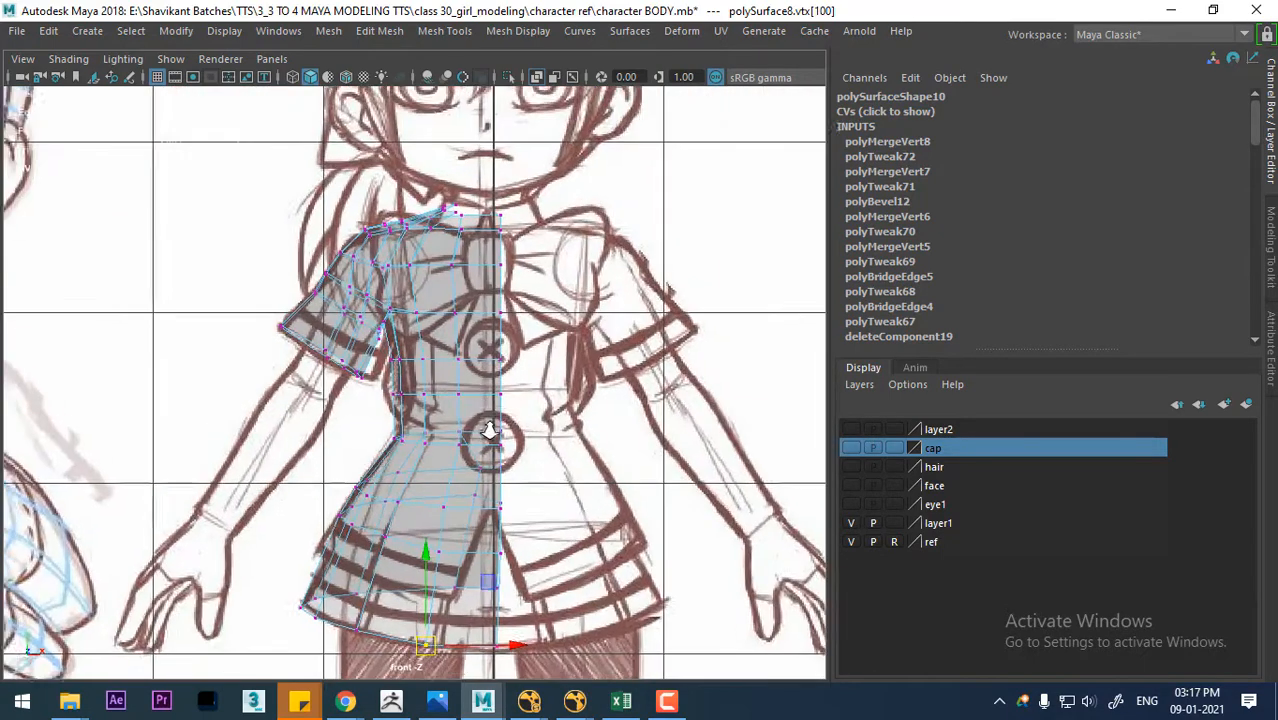
{"action": "scroll", "coordinate": [495, 451], "scroll_direction": "up", "scroll_amount": 3}
{"action": "middle_click_drag", "start_coordinate": [407, 362], "coordinate": [421, 464], "text": "alt"}
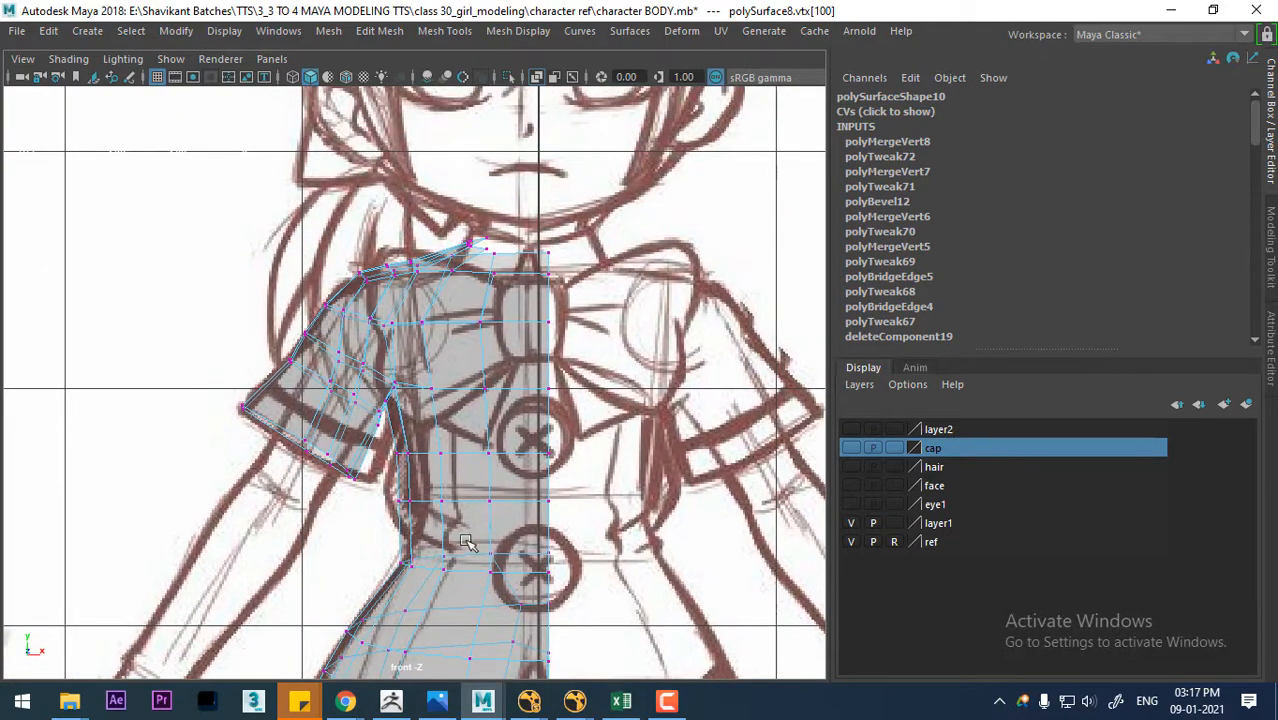
{"action": "left_click", "coordinate": [853, 432]}
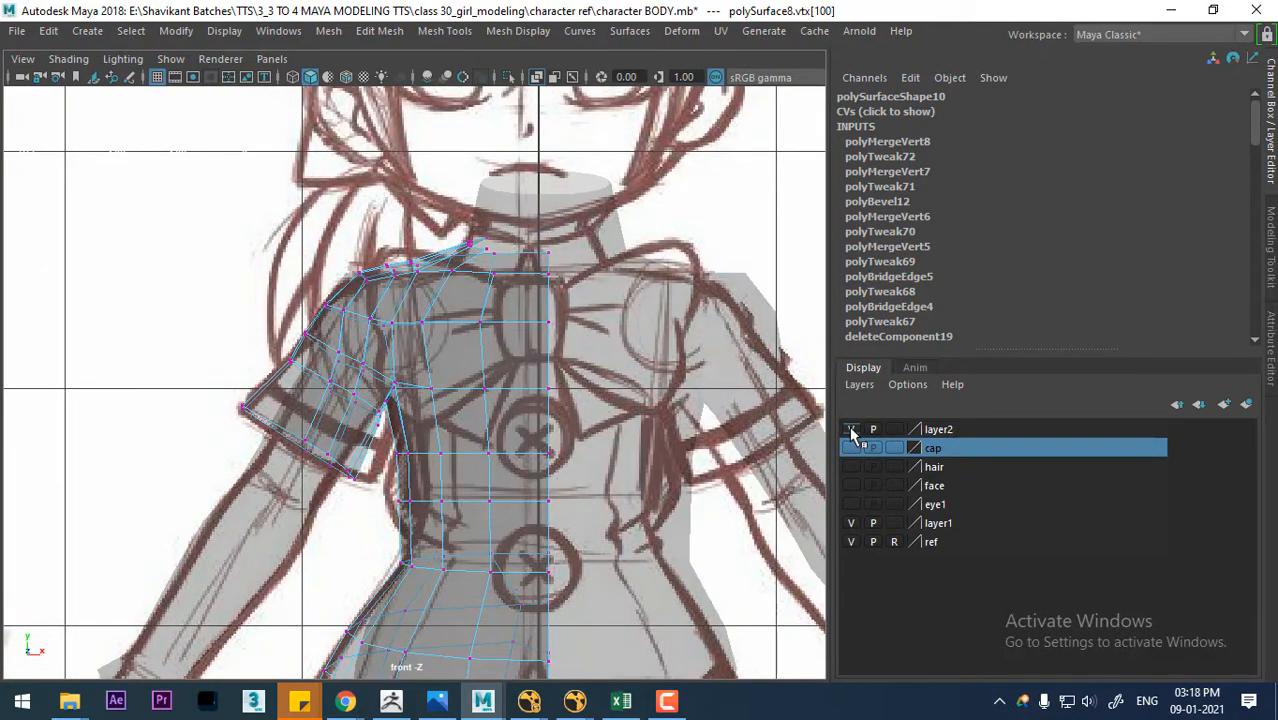
{"action": "left_click", "coordinate": [853, 432]}
{"action": "left_click", "coordinate": [853, 432]}
{"action": "left_click", "coordinate": [853, 432]}
{"action": "scroll", "coordinate": [465, 437], "scroll_direction": "up", "scroll_amount": 10}
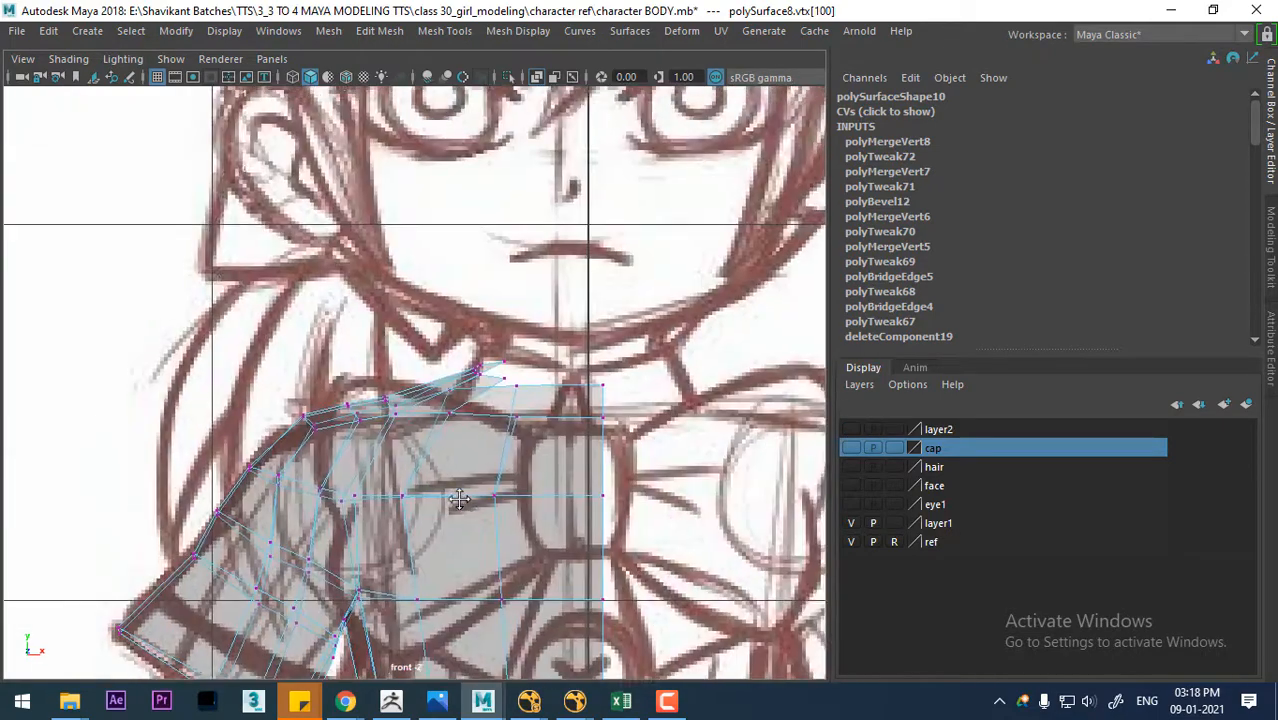
{"action": "scroll", "coordinate": [590, 440], "scroll_direction": "down", "scroll_amount": 6}
- Return to the perspective view and turn off X-Ray shading
{"action": "key", "text": "space"}
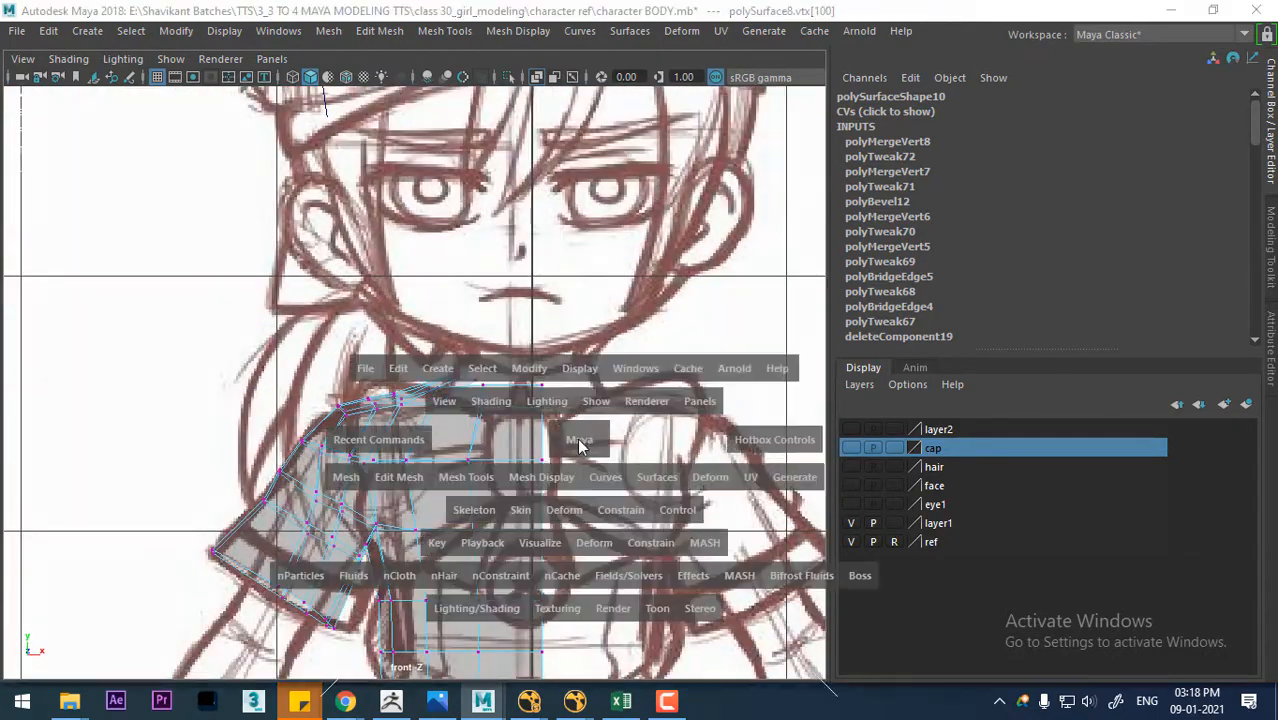
{"action": "left_click_drag", "start_coordinate": [582, 445], "coordinate": [532, 398]}
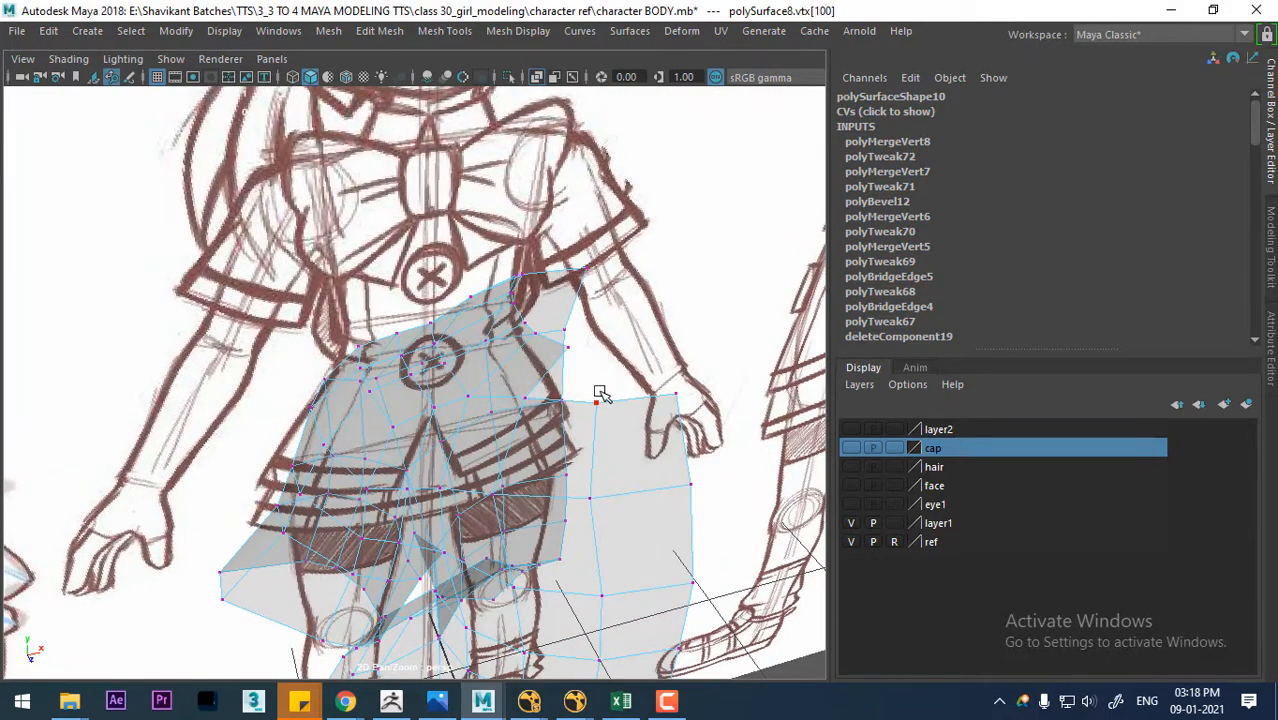
{"action": "key", "text": "4"}
{"action": "key", "text": "5"}
{"action": "left_click", "coordinate": [68, 60]}
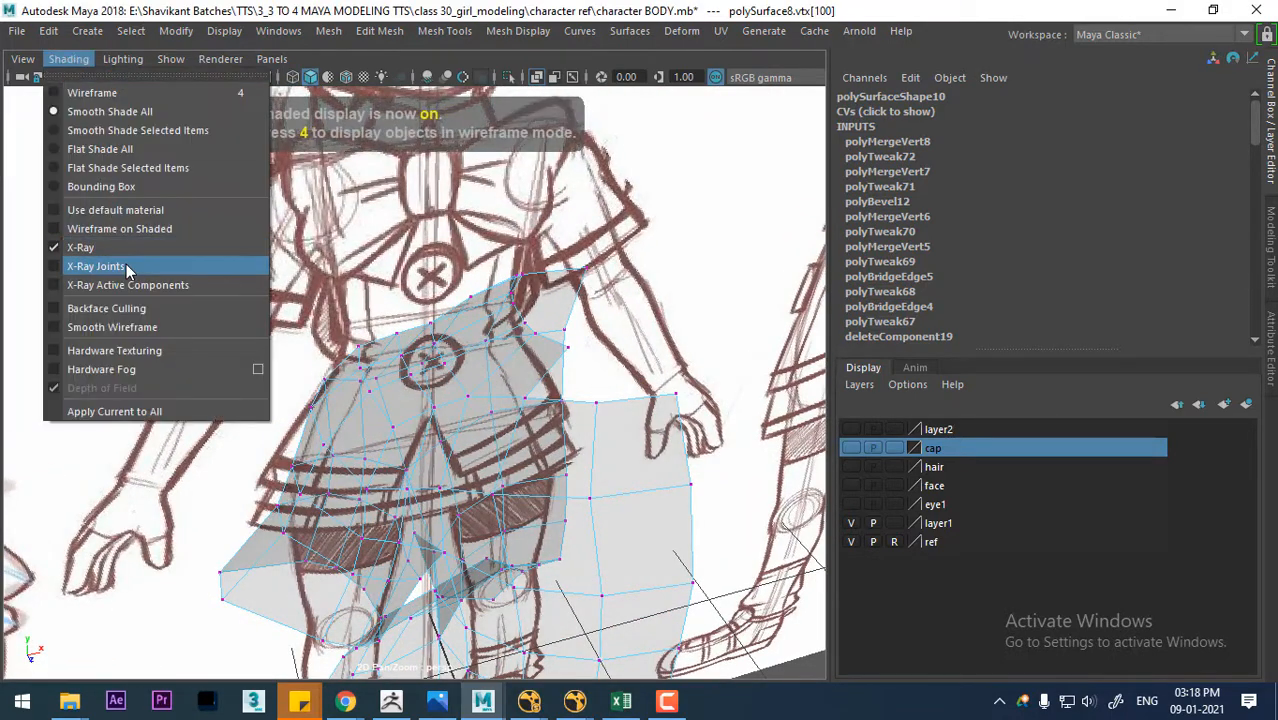
{"action": "left_click", "coordinate": [126, 249]}
- Extrude the two front neckline edges upward and shift them back in line with the shoulder's neck edge in the side view
{"action": "left_click_drag", "start_coordinate": [499, 371], "coordinate": [548, 368], "text": "alt"}
{"action": "right_click_drag", "start_coordinate": [548, 368], "coordinate": [548, 90]}
{"action": "left_click", "coordinate": [587, 401]}
{"action": "left_click_drag", "start_coordinate": [587, 401], "coordinate": [582, 500], "text": "alt"}
{"action": "left_click", "coordinate": [578, 484], "text": "shift"}
{"action": "key", "text": "space"}
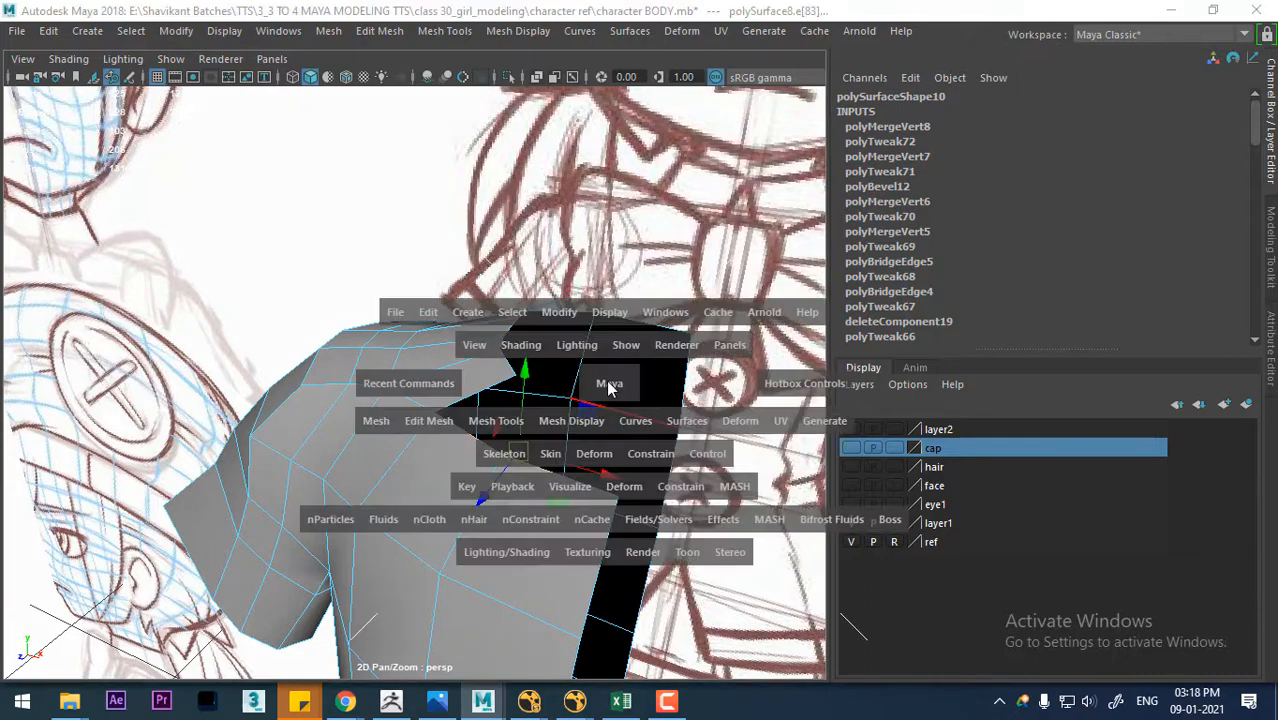
{"action": "left_click_drag", "start_coordinate": [608, 386], "coordinate": [608, 438]}
{"action": "scroll", "coordinate": [620, 532], "scroll_direction": "up", "scroll_amount": 3}
{"action": "middle_click_drag", "start_coordinate": [622, 536], "coordinate": [639, 546], "text": "alt"}
{"action": "right_click_drag", "start_coordinate": [527, 323], "coordinate": [545, 370], "text": "shift"}
{"action": "left_click_drag", "start_coordinate": [535, 412], "coordinate": [639, 422]}
{"action": "key", "text": "space"}
{"action": "key", "text": "f"}
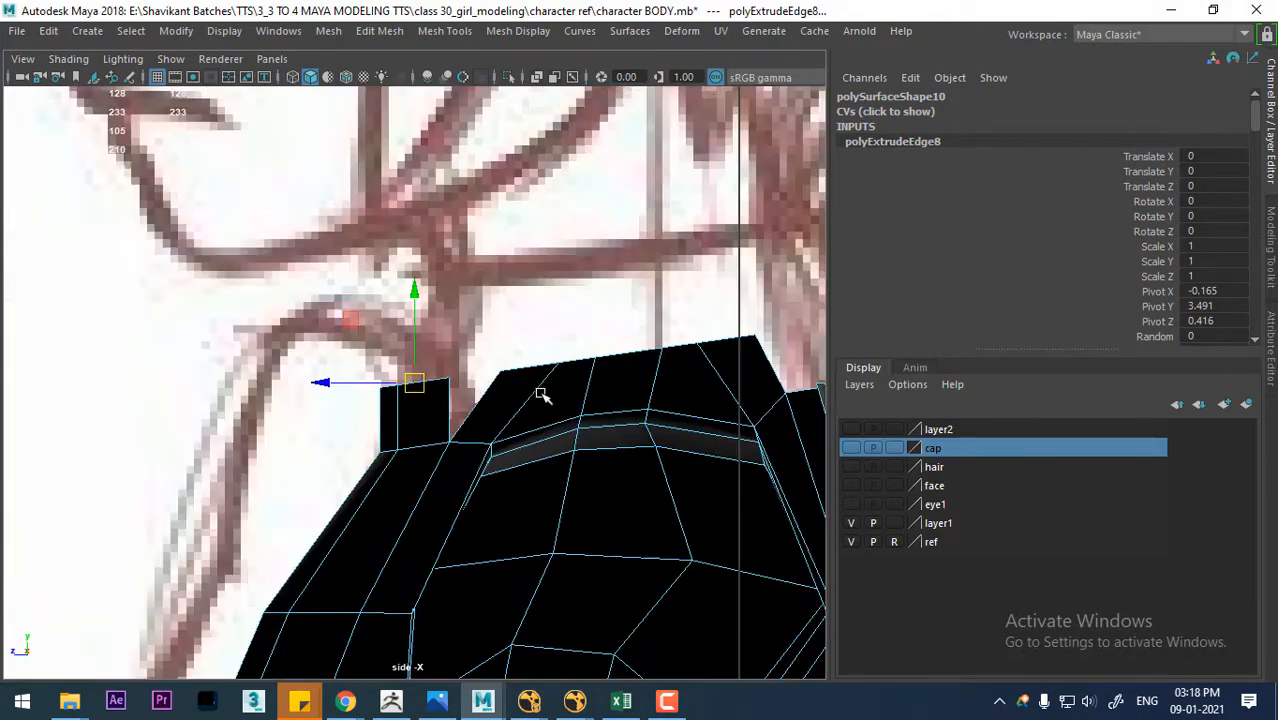
{"action": "left_click_drag", "start_coordinate": [422, 388], "coordinate": [470, 380]}
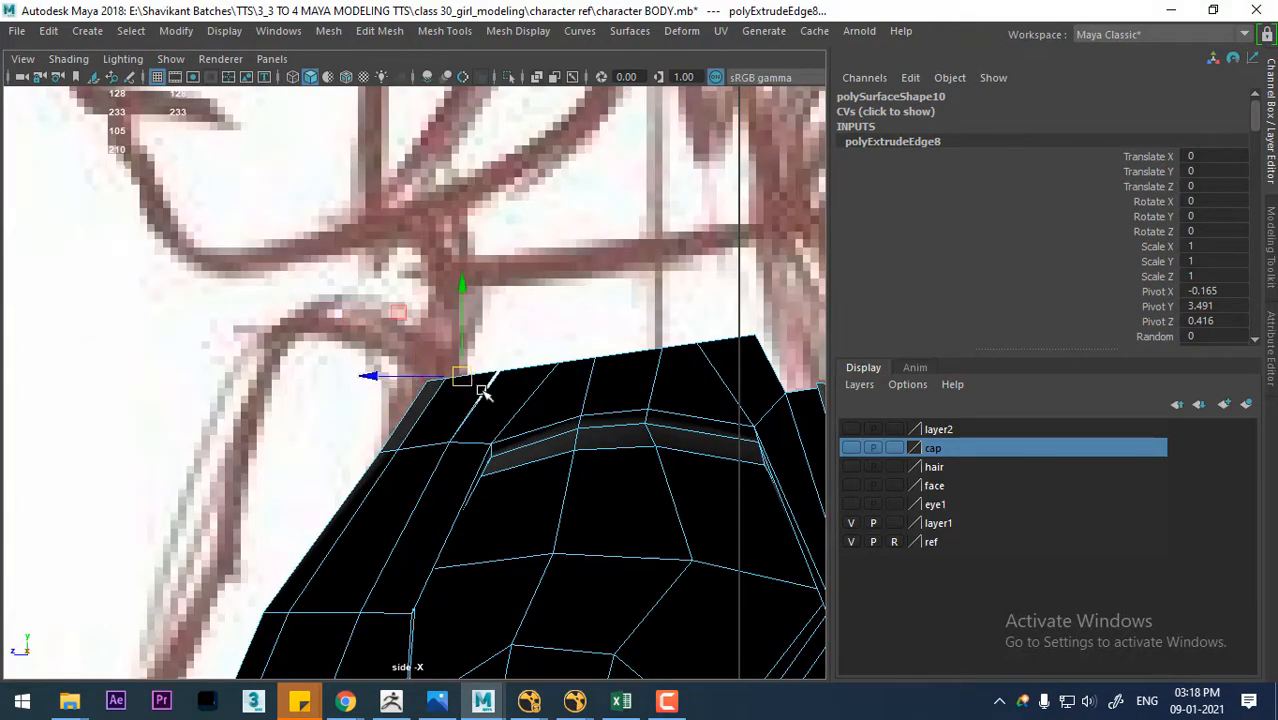
- Merge the outer vertex of the extruded front neck strip with the facing vertex of the shoulder's neck edge
{"action": "key", "text": "space"}
{"action": "left_click_drag", "start_coordinate": [534, 410], "coordinate": [519, 348]}
{"action": "right_click_drag", "start_coordinate": [517, 160], "coordinate": [356, 151]}
{"action": "left_click_drag", "start_coordinate": [356, 151], "coordinate": [630, 208], "text": "alt"}
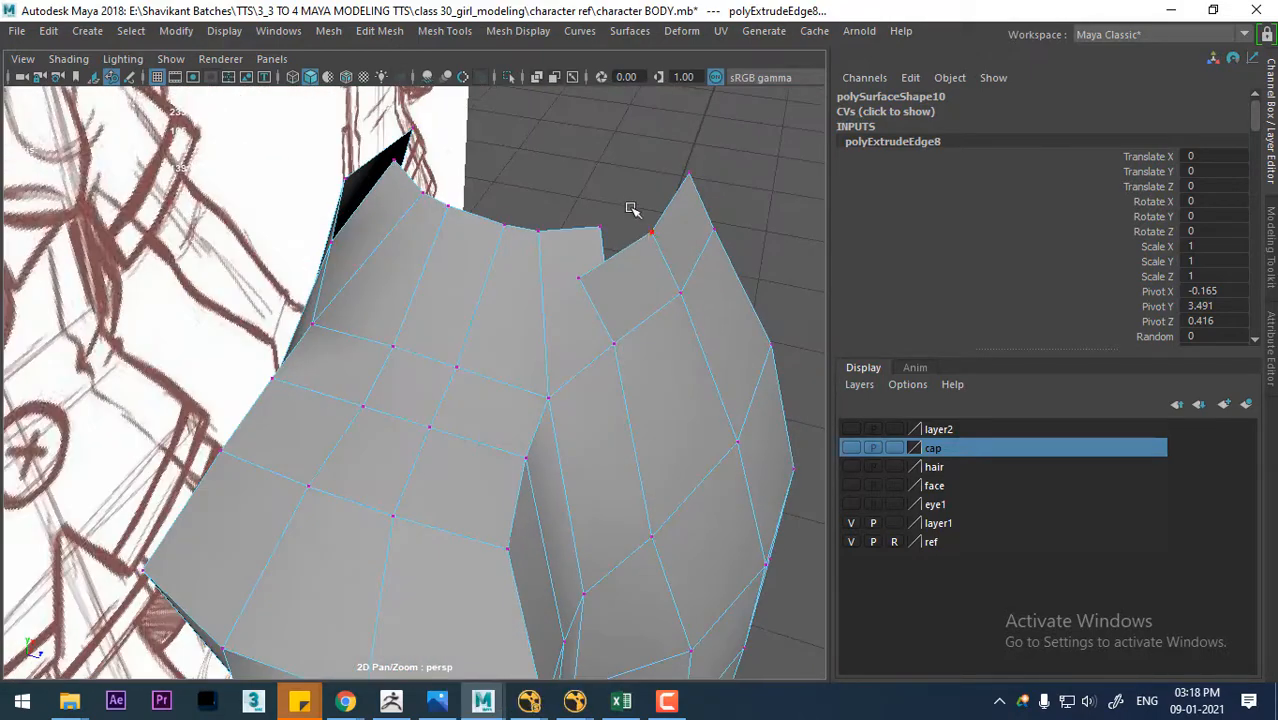
{"action": "left_click_drag", "start_coordinate": [573, 307], "coordinate": [572, 308]}
{"action": "right_click_drag", "start_coordinate": [582, 305], "coordinate": [579, 98], "text": "shift"}
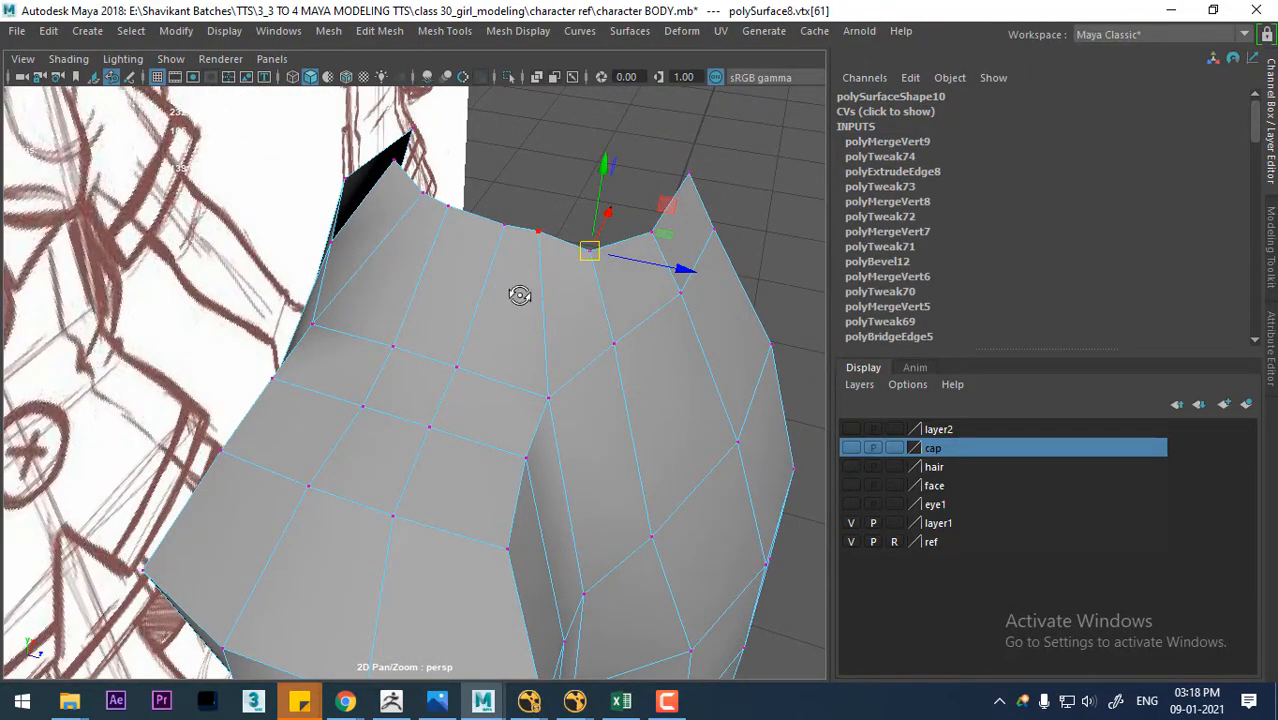
- Extrude the two back neckline edges upward to raise the back of the neck opening
{"action": "left_click_drag", "start_coordinate": [519, 295], "coordinate": [471, 262], "text": "alt"}
{"action": "right_click_drag", "start_coordinate": [448, 163], "coordinate": [225, 202]}
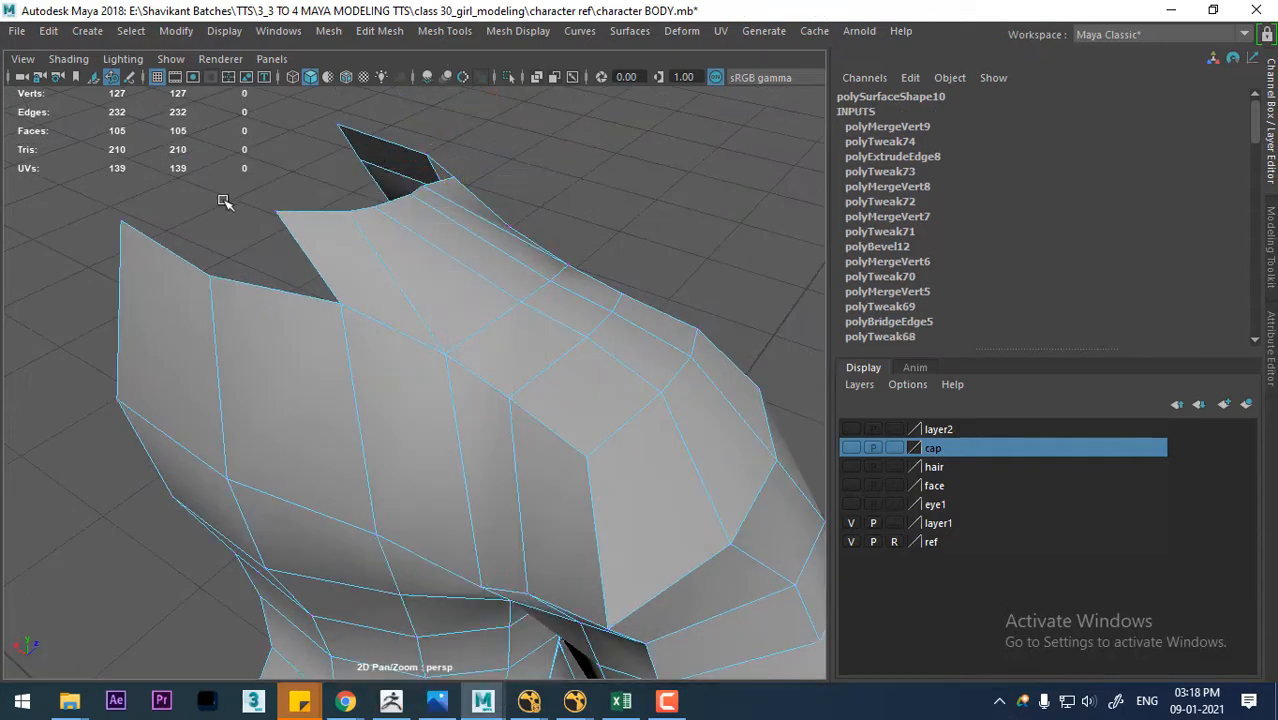
{"action": "left_click", "coordinate": [171, 263]}
{"action": "left_click", "coordinate": [257, 283], "text": "shift"}
{"action": "left_click_drag", "start_coordinate": [215, 262], "coordinate": [218, 207], "text": "shift"}
{"action": "right_click_drag", "start_coordinate": [333, 160], "coordinate": [330, 100]}
{"action": "left_click_drag", "start_coordinate": [330, 100], "coordinate": [336, 178], "text": "alt"}
{"action": "left_click_drag", "start_coordinate": [297, 130], "coordinate": [295, 113]}
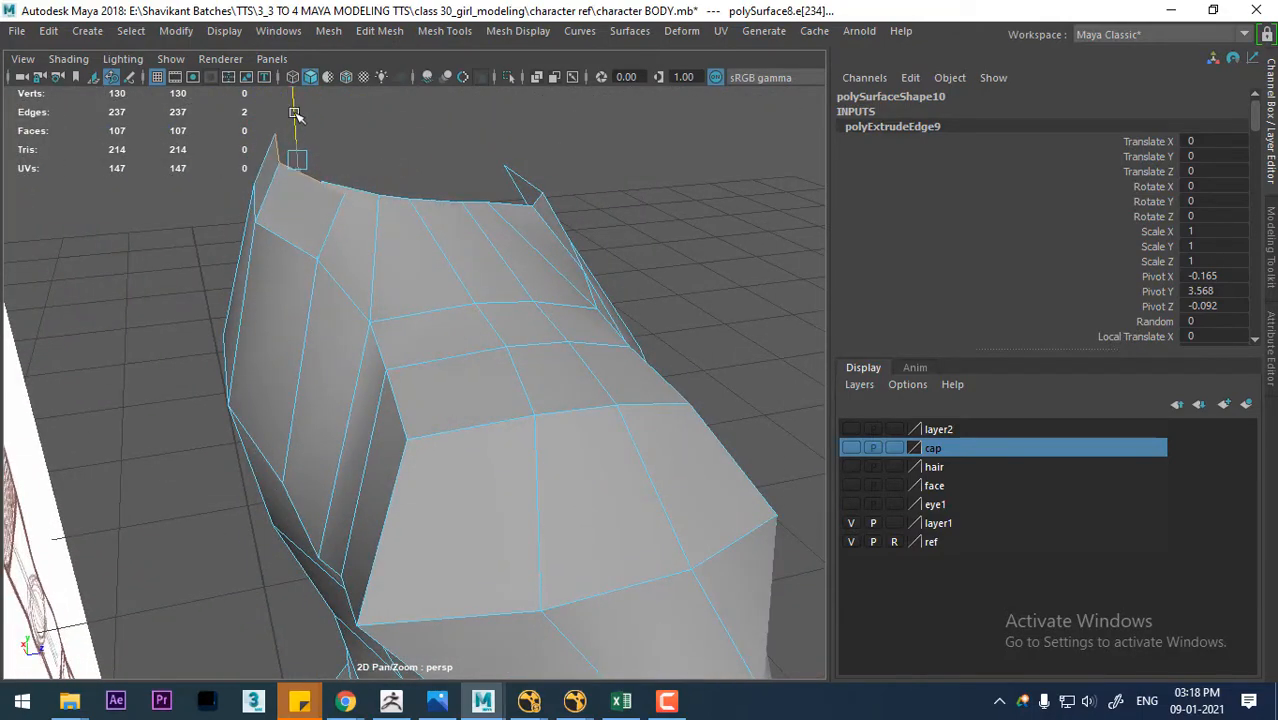
- Merge the outer vertex of the extruded back neck strip with the neighbouring shoulder vertex
{"action": "right_click_drag", "start_coordinate": [360, 160], "coordinate": [235, 103]}
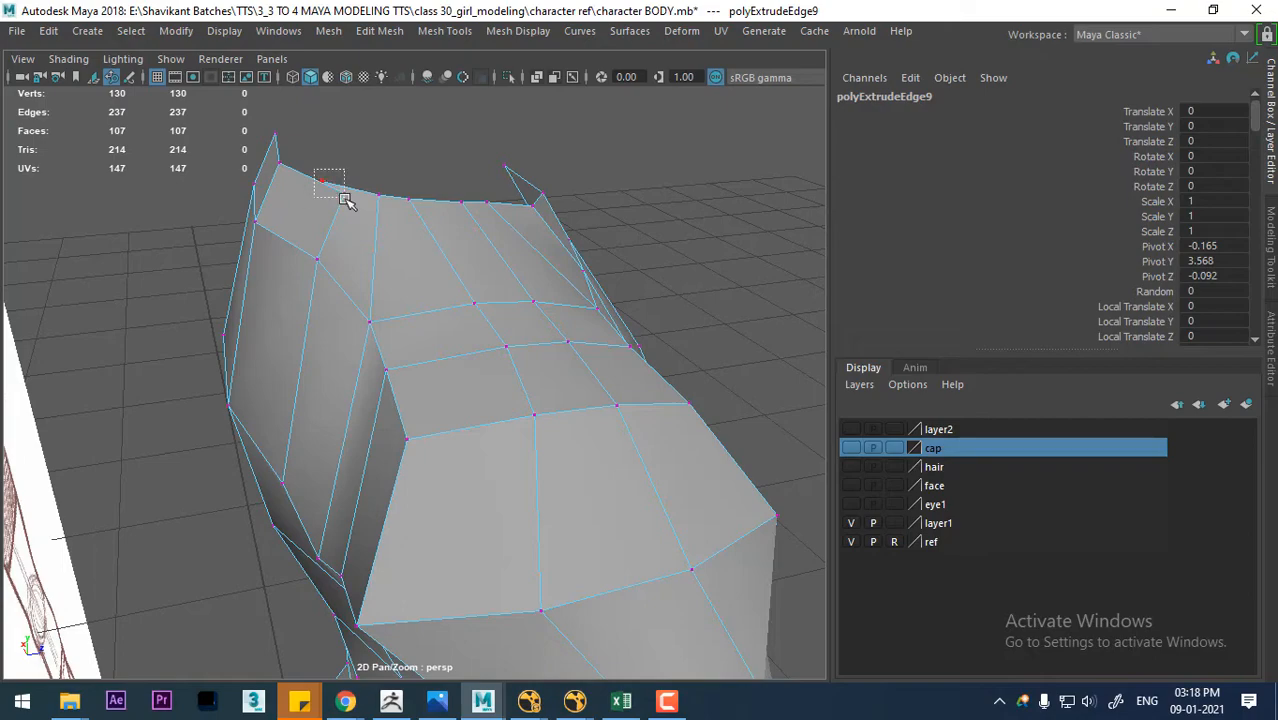
{"action": "left_click_drag", "start_coordinate": [345, 200], "coordinate": [345, 200]}
{"action": "right_click_drag", "start_coordinate": [395, 150], "coordinate": [395, 58], "text": "shift"}
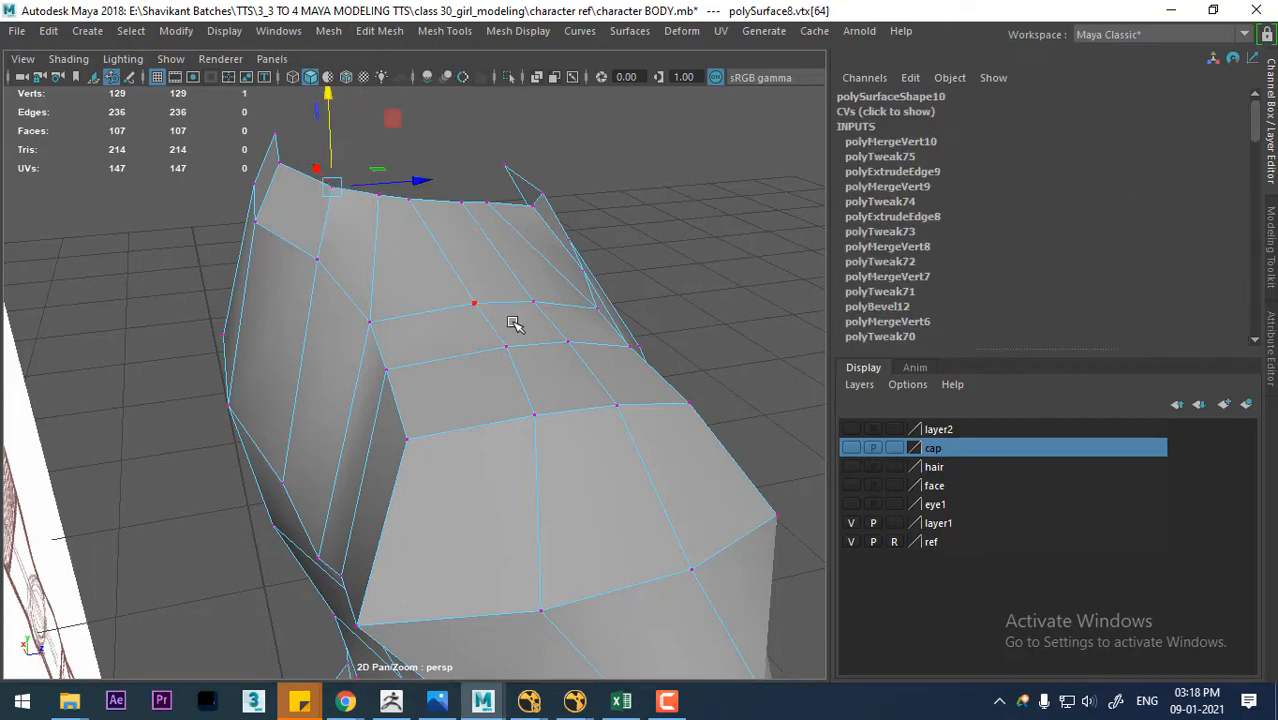
{"action": "mouse_move", "coordinate": [512, 323]}
{"action": "left_mouse_down", "text": "alt"}
{"action": "mouse_move", "coordinate": [422, 371]}
{"action": "mouse_move", "coordinate": [402, 334]}
{"action": "mouse_move", "coordinate": [497, 453]}
{"action": "left_mouse_up", "text": "alt"}
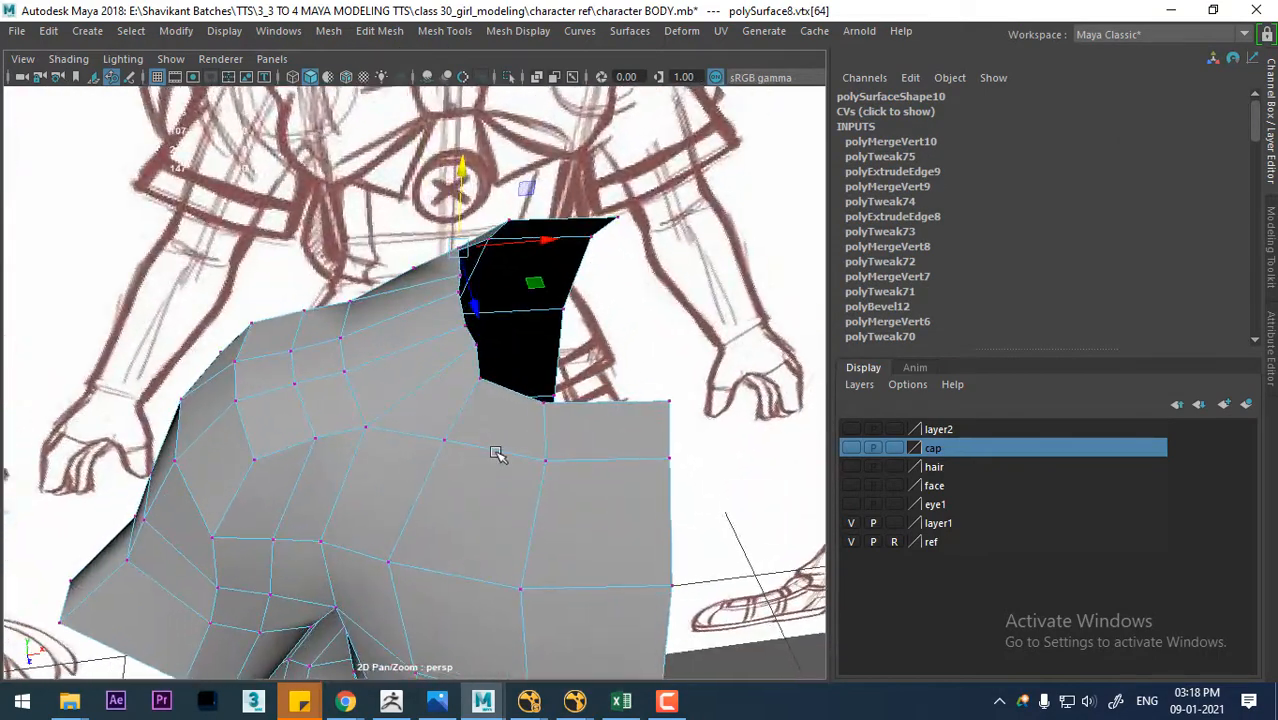
- Split the edge ring of the neck strip with a new edge loop running around the neck opening
{"action": "key", "text": "space"}
{"action": "left_click_drag", "start_coordinate": [463, 412], "coordinate": [503, 403], "text": "alt"}
{"action": "right_click_drag", "start_coordinate": [503, 403], "coordinate": [491, 42]}
{"action": "left_click", "coordinate": [572, 412]}
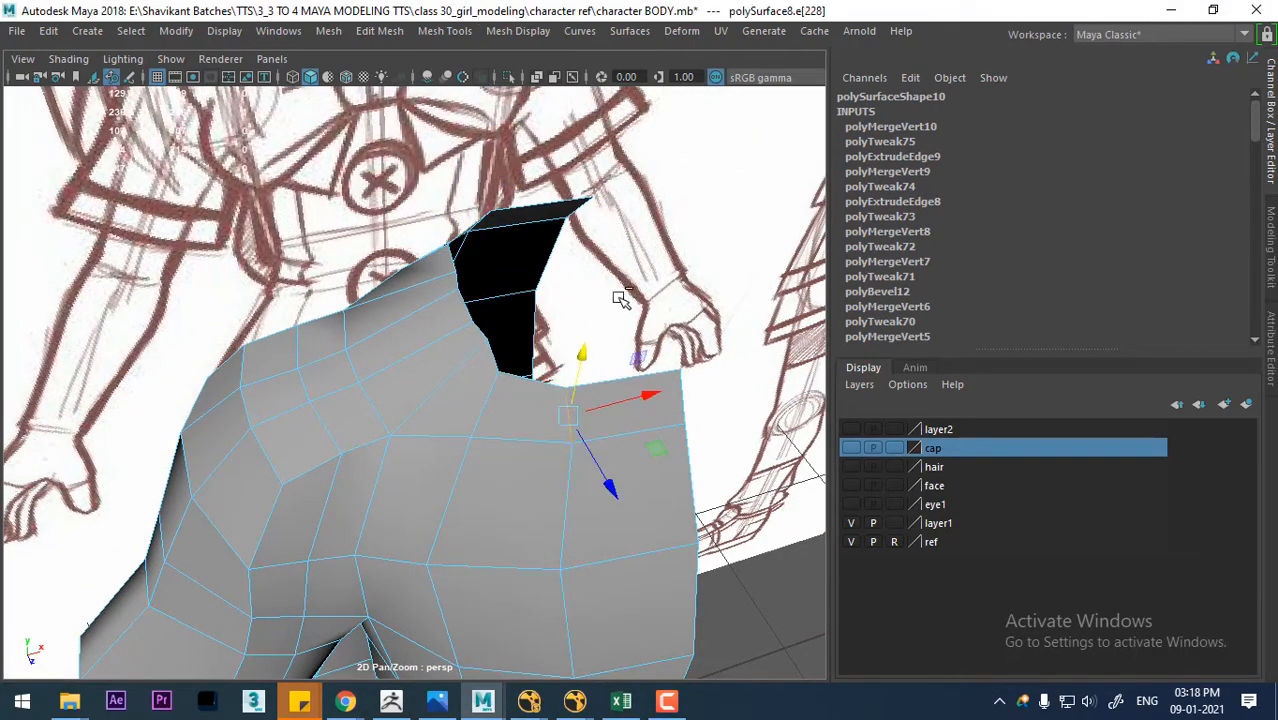
{"action": "right_click_drag", "start_coordinate": [620, 298], "coordinate": [802, 536], "text": "ctrl"}
{"action": "mouse_move", "coordinate": [479, 354]}
{"action": "left_mouse_down", "text": "alt"}
{"action": "mouse_move", "coordinate": [738, 327]}
{"action": "mouse_move", "coordinate": [471, 285]}
{"action": "mouse_move", "coordinate": [436, 314]}
{"action": "mouse_move", "coordinate": [470, 376]}
{"action": "left_mouse_up", "text": "alt"}
- Select the border edges of the neck opening and shift them slightly down and outward in the front view
{"action": "key", "text": "space"}
{"action": "middle_click_drag", "start_coordinate": [514, 362], "coordinate": [502, 400], "text": "alt"}
{"action": "right_click_drag", "start_coordinate": [476, 426], "coordinate": [572, 488], "text": "alt"}
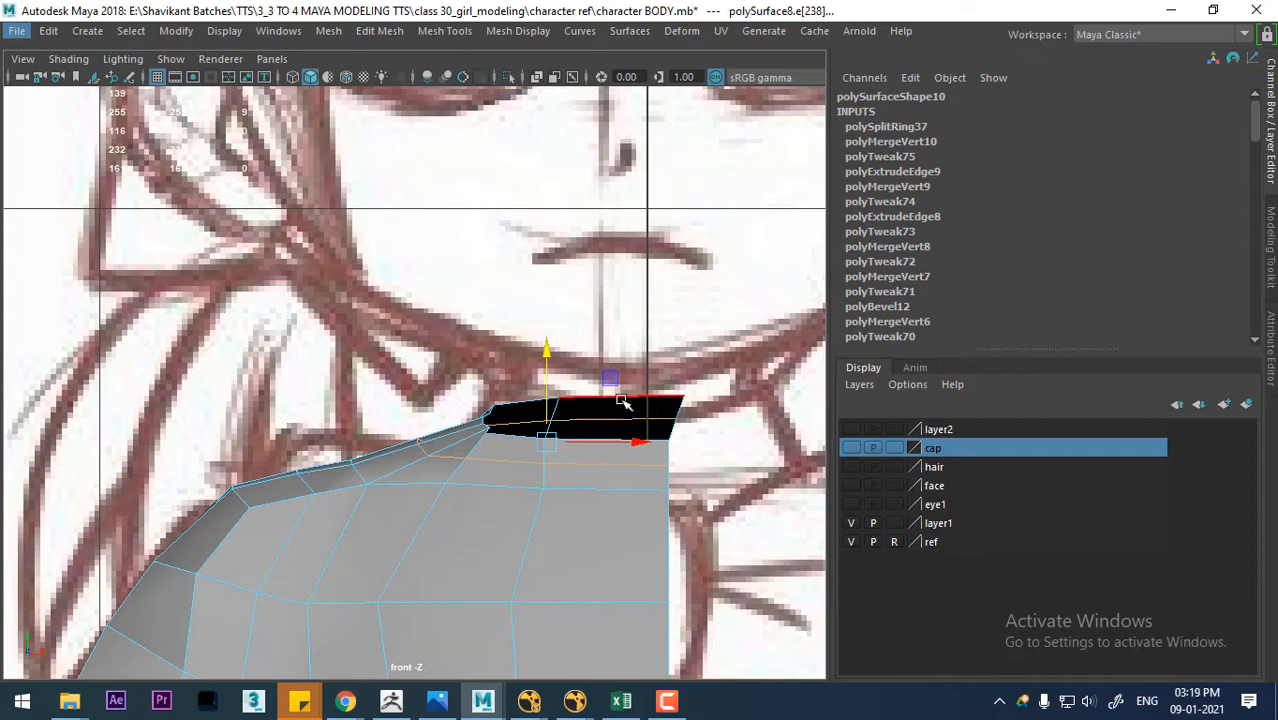
{"action": "left_click", "coordinate": [643, 441]}
{"action": "left_click", "coordinate": [627, 443]}
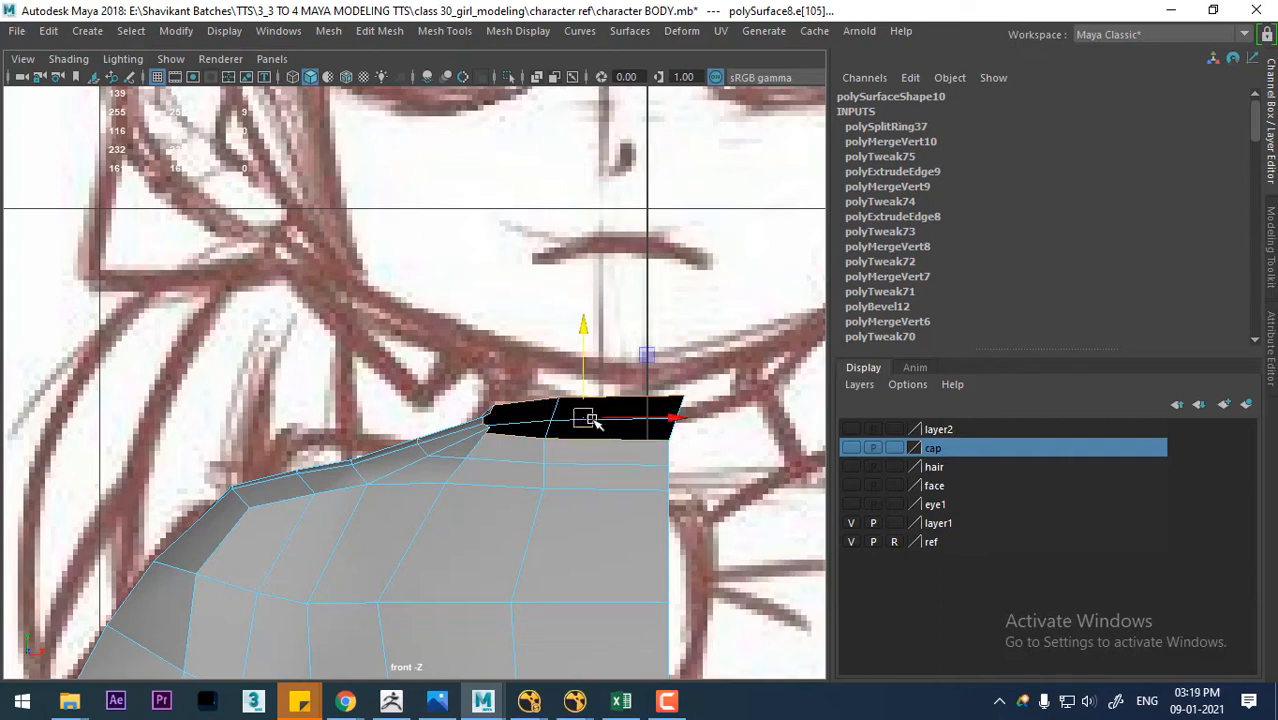
{"action": "key", "text": "r"}
{"action": "mouse_move", "coordinate": [590, 420]}
{"action": "left_mouse_down"}
{"action": "mouse_move", "coordinate": [573, 446]}
{"action": "mouse_move", "coordinate": [585, 423]}
{"action": "left_mouse_up"}
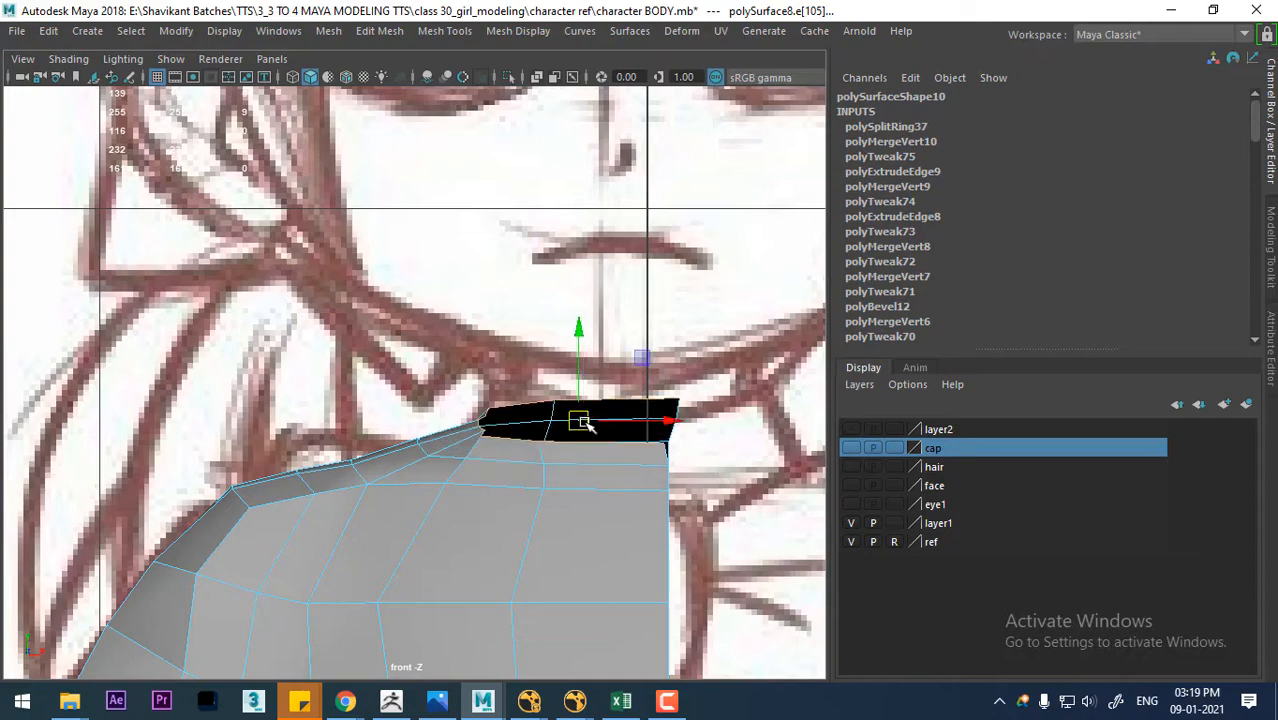
- Turn on X-Ray shading in the front view and lower the front edges of the two loops below the neckline
{"action": "left_click", "coordinate": [68, 59]}
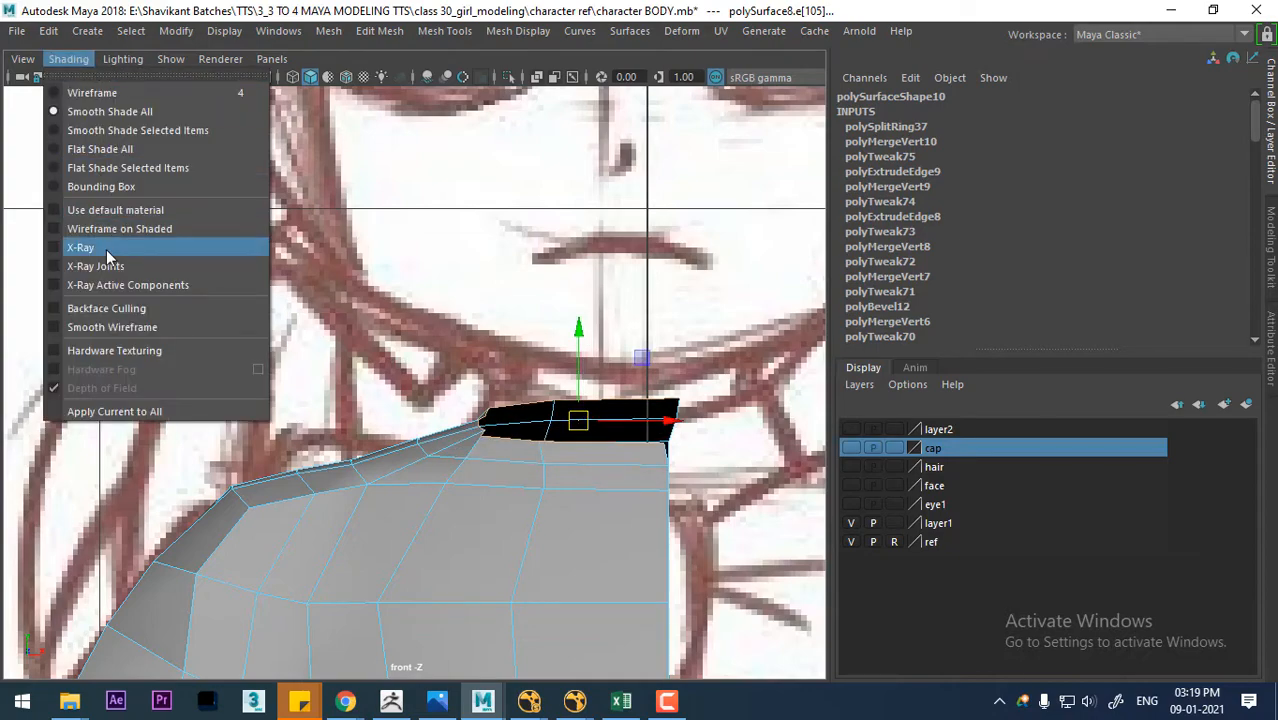
{"action": "left_click", "coordinate": [105, 249]}
{"action": "scroll", "coordinate": [467, 415], "scroll_direction": "up", "scroll_amount": 2}
{"action": "left_click", "coordinate": [522, 490]}
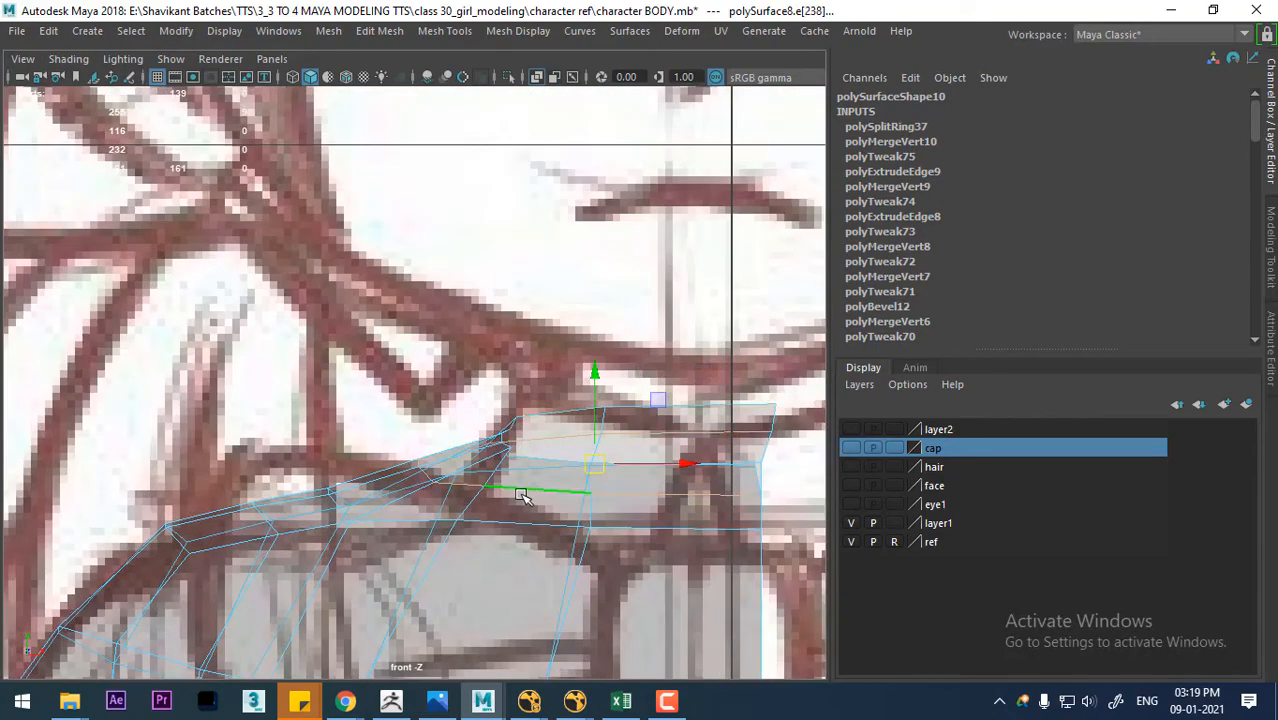
{"action": "middle_click_drag", "start_coordinate": [522, 490], "coordinate": [447, 430], "text": "alt"}
{"action": "left_click_drag", "start_coordinate": [499, 387], "coordinate": [548, 386]}
{"action": "left_click", "coordinate": [462, 452]}
- Turn off X-Ray shading and select the two front neckline edges to check their height from the front
{"action": "key", "text": "space"}
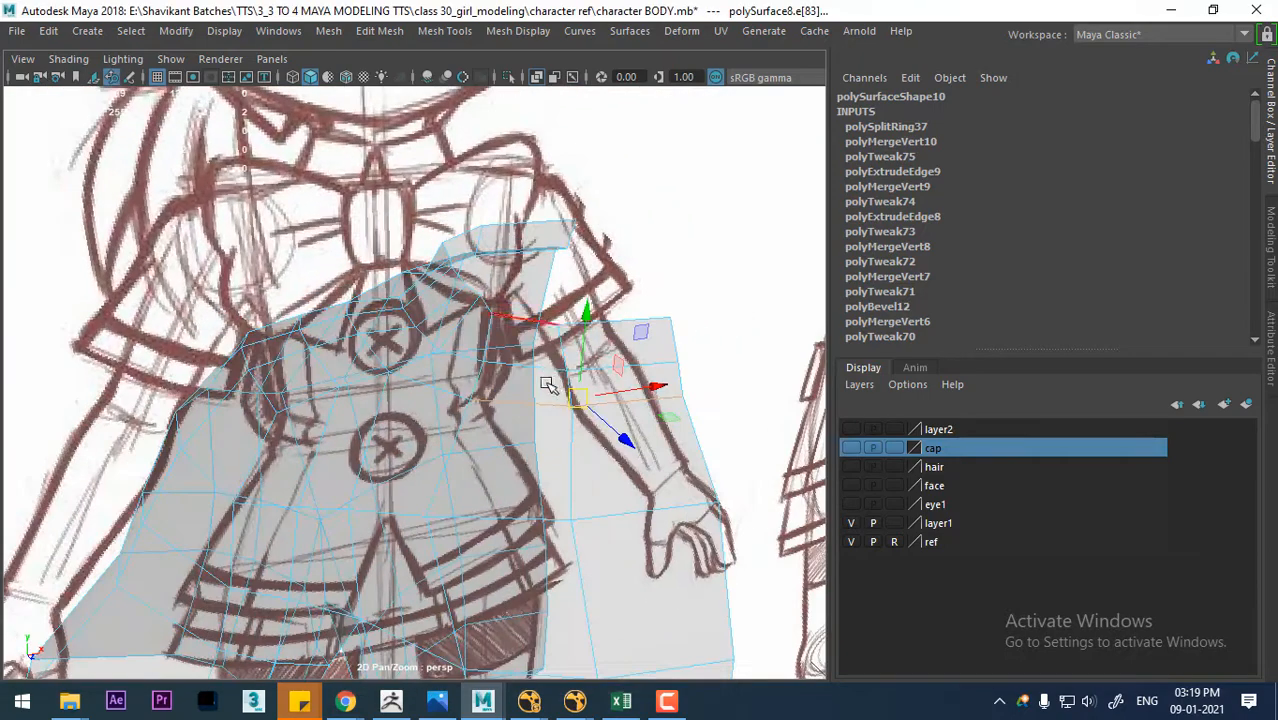
{"action": "left_click", "coordinate": [68, 58]}
{"action": "left_click", "coordinate": [143, 245]}
{"action": "scroll", "coordinate": [348, 357], "scroll_direction": "up", "scroll_amount": 3}
{"action": "mouse_move", "coordinate": [348, 357]}
{"action": "left_mouse_down", "text": "alt"}
{"action": "mouse_move", "coordinate": [437, 380]}
{"action": "mouse_move", "coordinate": [533, 337]}
{"action": "mouse_move", "coordinate": [556, 397]}
{"action": "mouse_move", "coordinate": [570, 385]}
{"action": "left_mouse_up", "text": "alt"}
{"action": "left_click", "coordinate": [528, 325]}
{"action": "left_click", "coordinate": [644, 324], "text": "shift"}
{"action": "key", "text": "space"}
{"action": "scroll", "coordinate": [530, 320], "scroll_direction": "up", "scroll_amount": 2}
{"action": "key", "text": "space"}
{"action": "left_click_drag", "start_coordinate": [656, 404], "coordinate": [590, 163]}
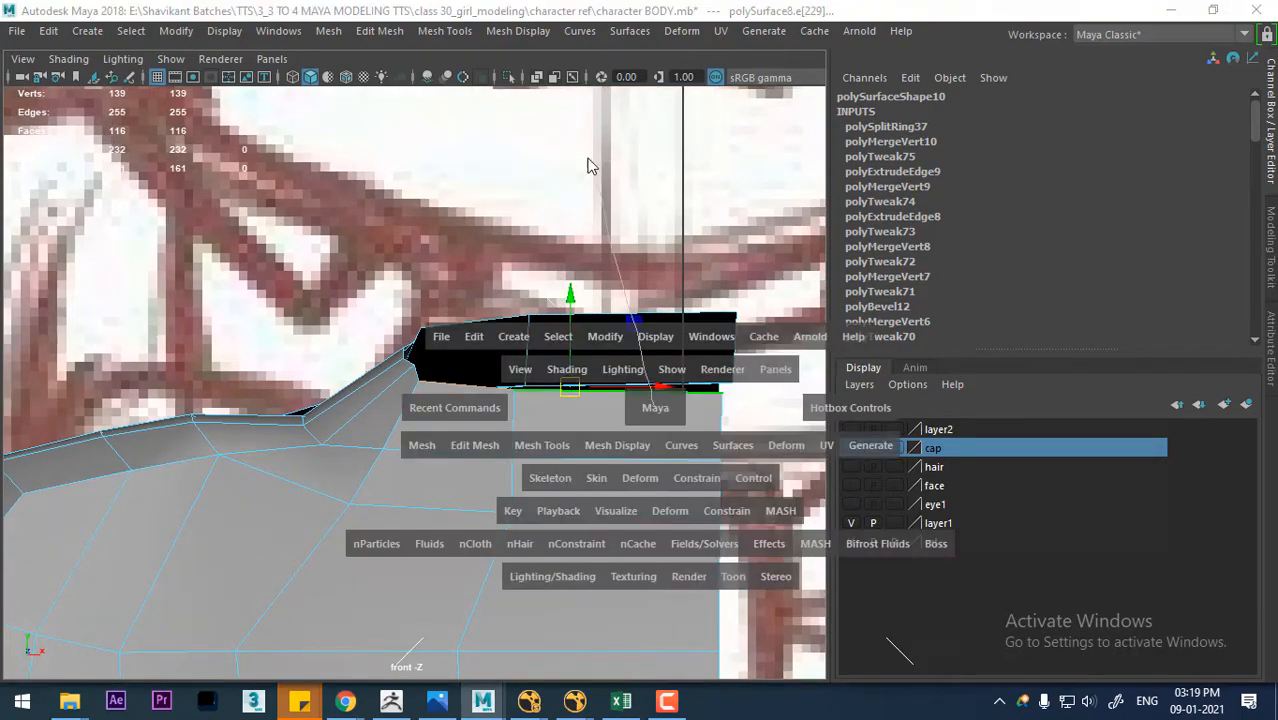
- Lower the two back edges beneath the neck strip slightly and push them backward
{"action": "left_click_drag", "start_coordinate": [585, 300], "coordinate": [502, 502], "text": "alt"}
{"action": "left_click", "coordinate": [416, 428]}
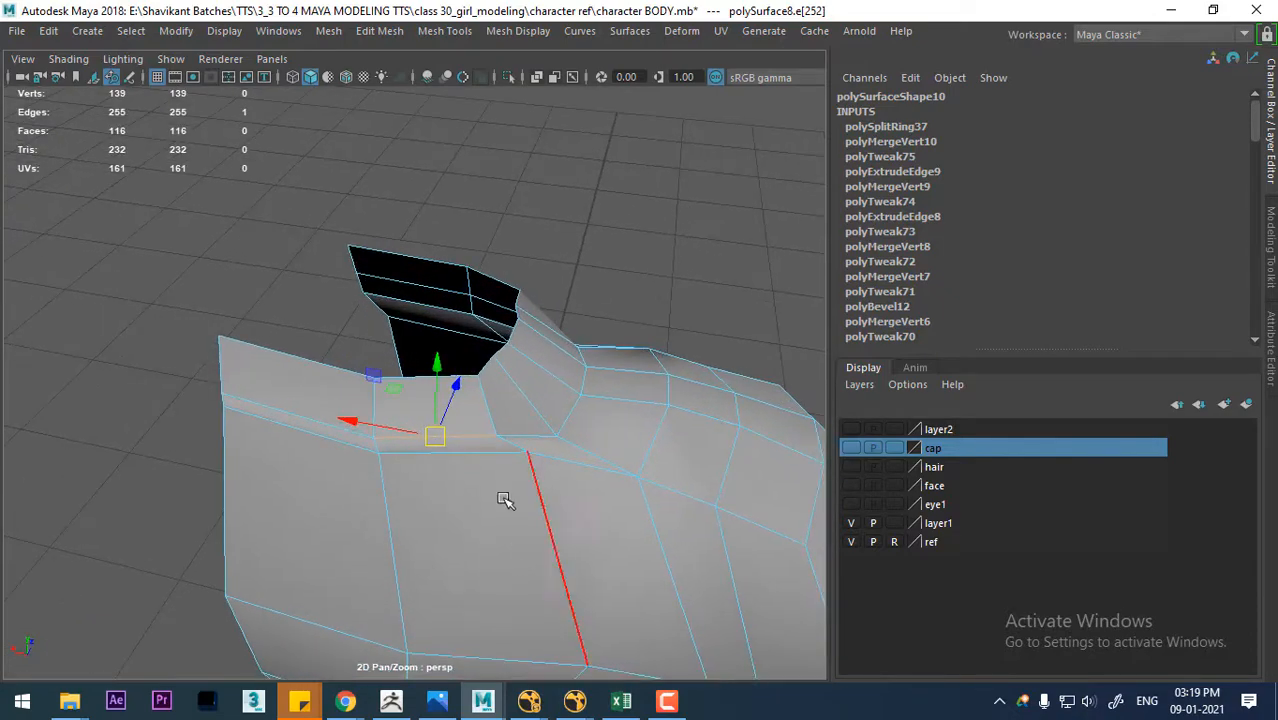
{"action": "left_click", "coordinate": [305, 438], "text": "shift"}
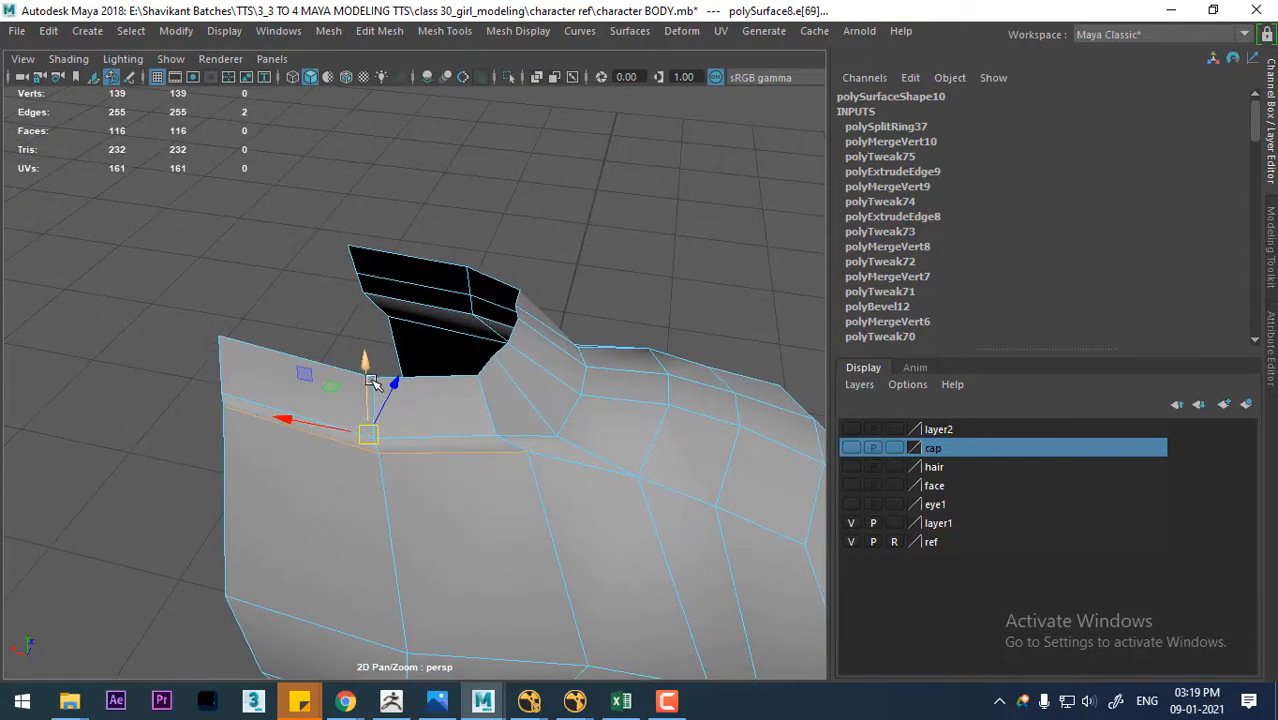
{"action": "left_click_drag", "start_coordinate": [363, 380], "coordinate": [460, 488]}
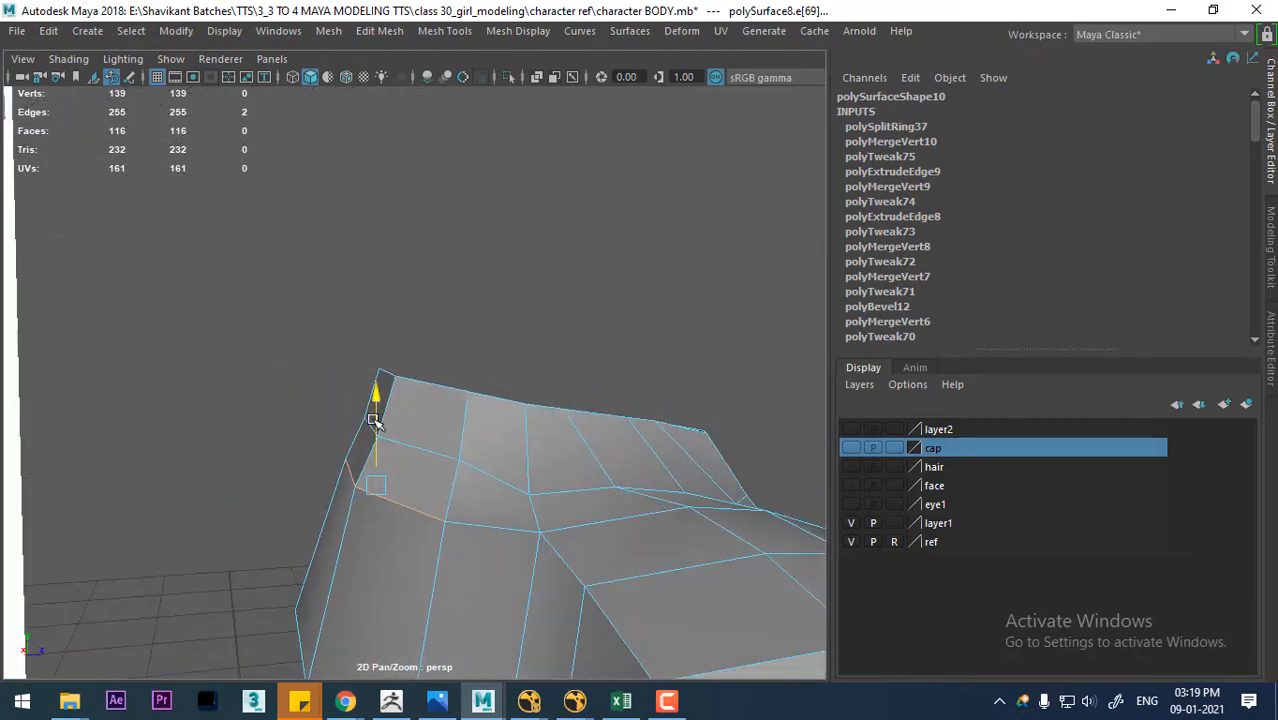
{"action": "left_click_drag", "start_coordinate": [372, 419], "coordinate": [373, 432]}
{"action": "left_click_drag", "start_coordinate": [465, 493], "coordinate": [456, 496]}
{"action": "right_click_drag", "start_coordinate": [456, 496], "coordinate": [320, 365], "text": "alt"}
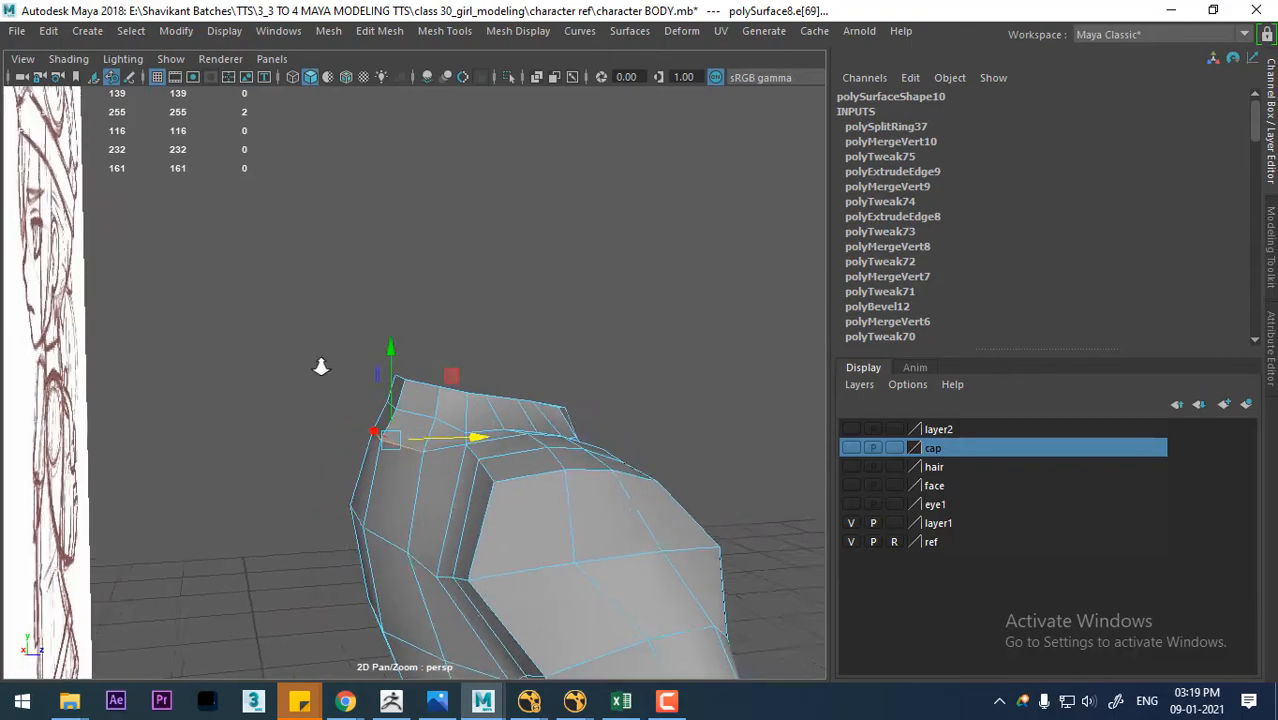
{"action": "left_click_drag", "start_coordinate": [440, 400], "coordinate": [300, 450], "text": "alt"}
{"action": "mouse_move", "coordinate": [473, 499]}
{"action": "left_mouse_down", "text": "alt"}
{"action": "mouse_move", "coordinate": [462, 485]}
{"action": "mouse_move", "coordinate": [494, 516]}
{"action": "mouse_move", "coordinate": [465, 465]}
{"action": "mouse_move", "coordinate": [659, 513]}
{"action": "mouse_move", "coordinate": [588, 395]}
{"action": "left_mouse_up", "text": "alt"}
- Adjust the back corner vertex and a front side vertex of the neck opening sideways to round its outline
{"action": "right_click_drag", "start_coordinate": [582, 382], "coordinate": [388, 92]}
{"action": "left_click_drag", "start_coordinate": [457, 372], "coordinate": [367, 367], "text": "alt"}
{"action": "left_click", "coordinate": [465, 393]}
{"action": "right_click_drag", "start_coordinate": [565, 337], "coordinate": [565, 520], "text": "alt"}
{"action": "middle_click_drag", "start_coordinate": [555, 350], "coordinate": [533, 386], "text": "alt"}
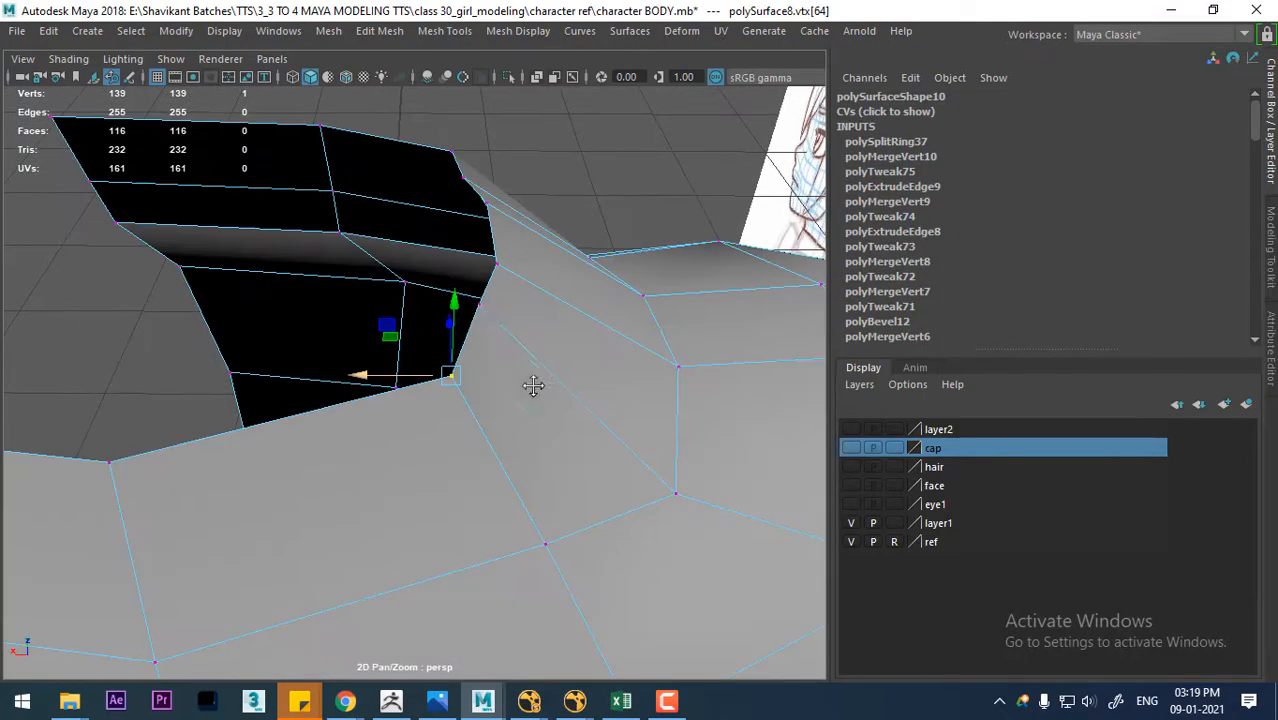
{"action": "left_click", "coordinate": [462, 176]}
{"action": "mouse_move", "coordinate": [399, 171]}
{"action": "left_mouse_down", "text": "alt"}
{"action": "mouse_move", "coordinate": [528, 237]}
{"action": "mouse_move", "coordinate": [509, 233]}
{"action": "left_mouse_up", "text": "alt"}
{"action": "right_click_drag", "start_coordinate": [474, 346], "coordinate": [379, 228], "text": "alt"}
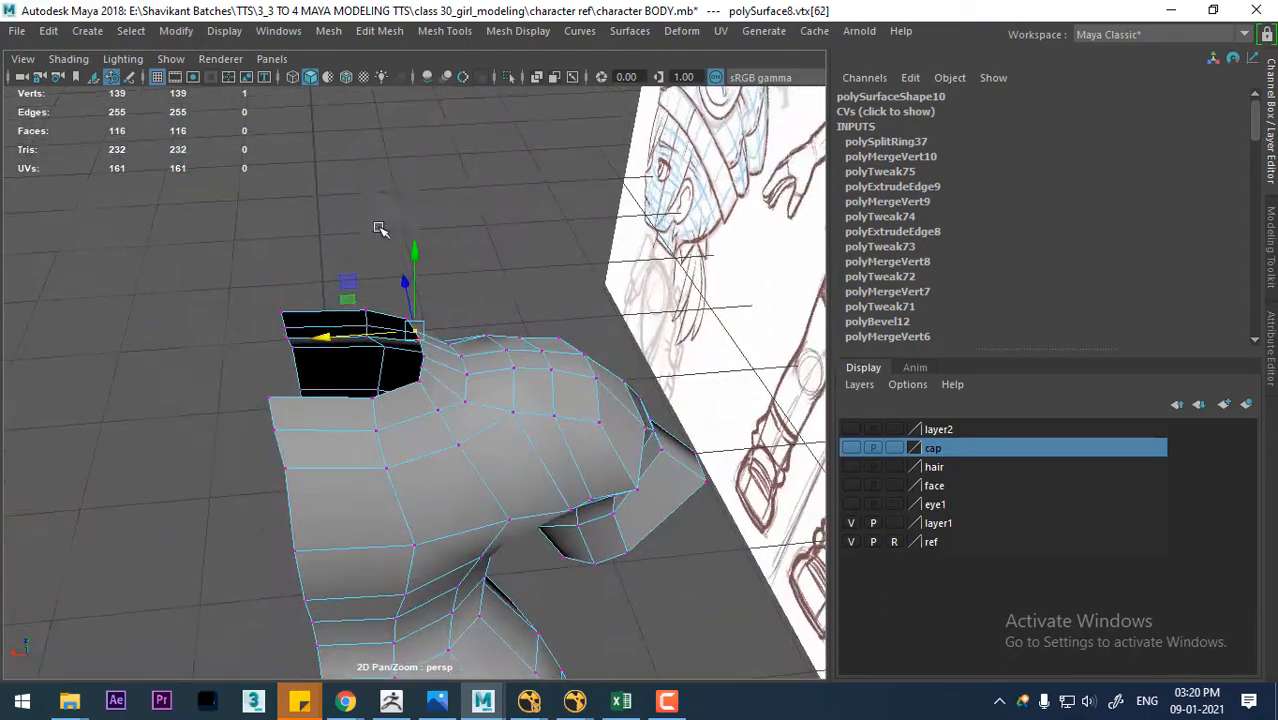
- Move the back corner vertex of the neck opening slightly toward the centre and compare it with the reference from the front
{"action": "left_click_drag", "start_coordinate": [436, 285], "coordinate": [359, 368], "text": "alt"}
{"action": "left_click_drag", "start_coordinate": [563, 336], "coordinate": [211, 345], "text": "alt"}
{"action": "mouse_move", "coordinate": [524, 427]}
{"action": "left_mouse_down", "text": "alt"}
{"action": "mouse_move", "coordinate": [365, 422]}
{"action": "mouse_move", "coordinate": [418, 433]}
{"action": "left_mouse_up", "text": "alt"}
{"action": "left_click", "coordinate": [410, 398]}
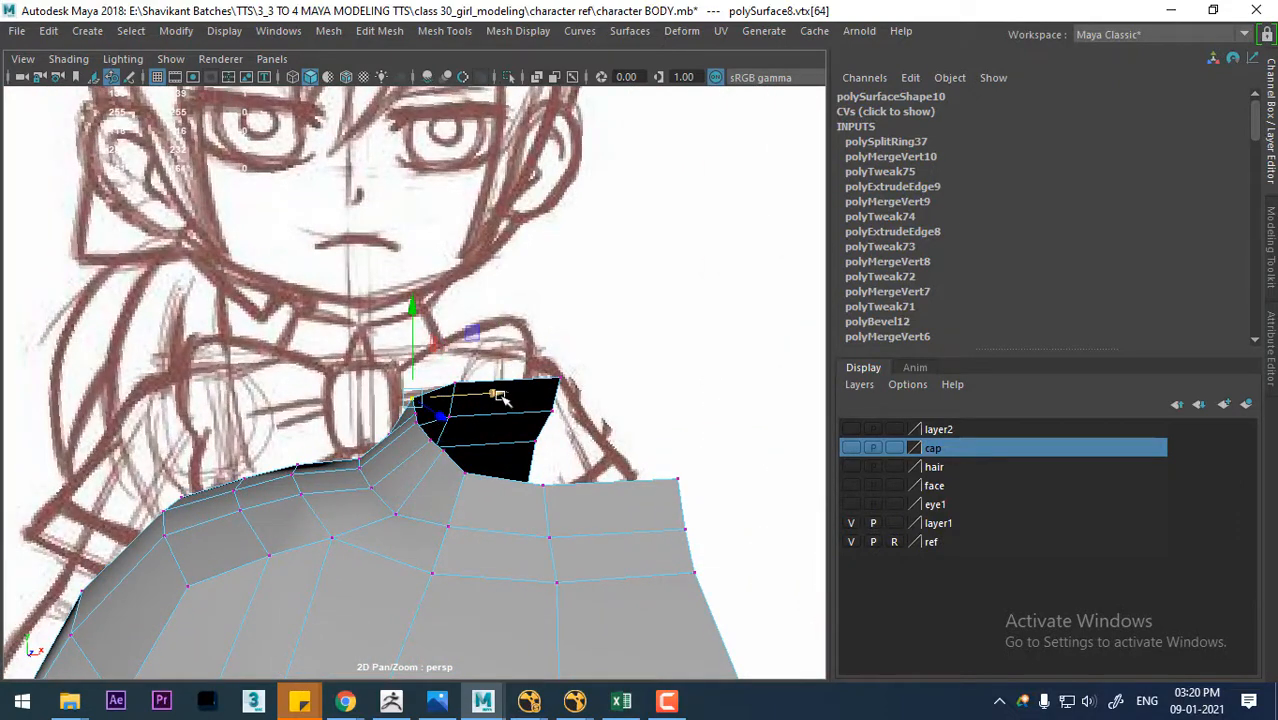
{"action": "mouse_move", "coordinate": [508, 396]}
{"action": "left_mouse_down", "text": "alt"}
{"action": "mouse_move", "coordinate": [528, 462]}
{"action": "mouse_move", "coordinate": [508, 497]}
{"action": "mouse_move", "coordinate": [514, 543]}
{"action": "left_mouse_up", "text": "alt"}
{"action": "key", "text": "space"}
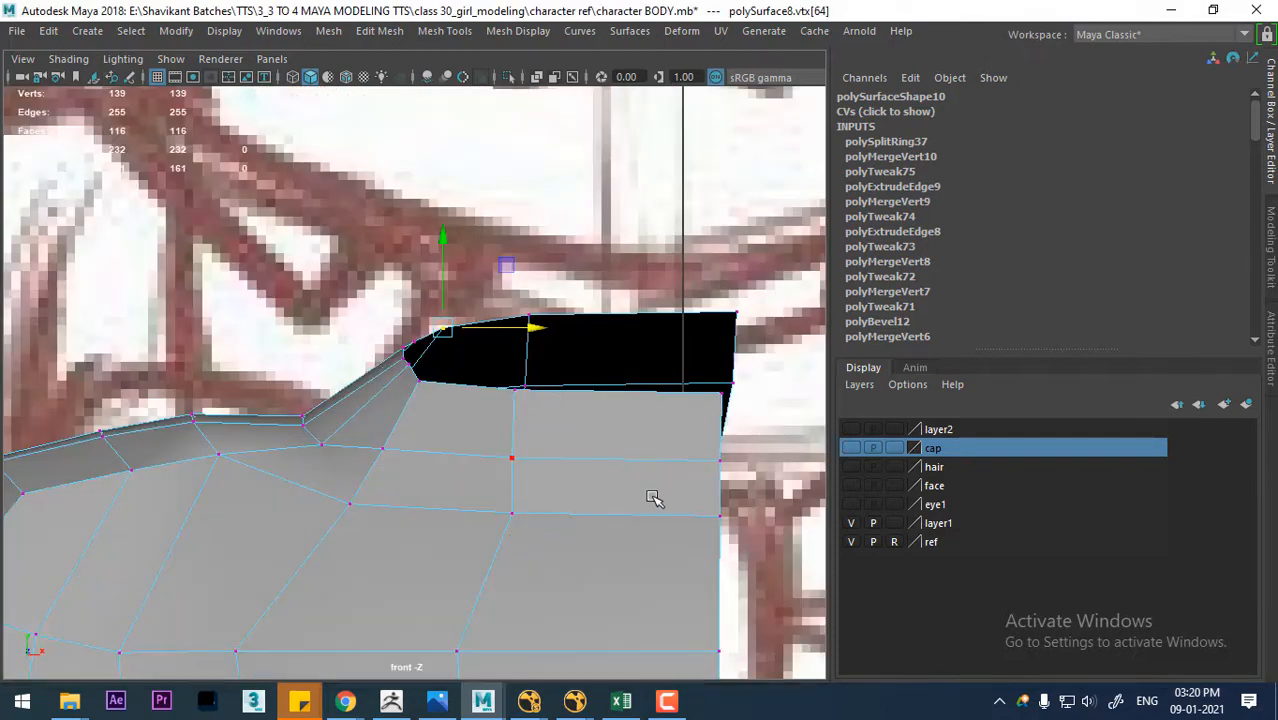
- Turn on X-Ray shading and shift the side vertices at the base of the neck toward the centre to follow the reference
{"action": "left_click", "coordinate": [78, 58]}
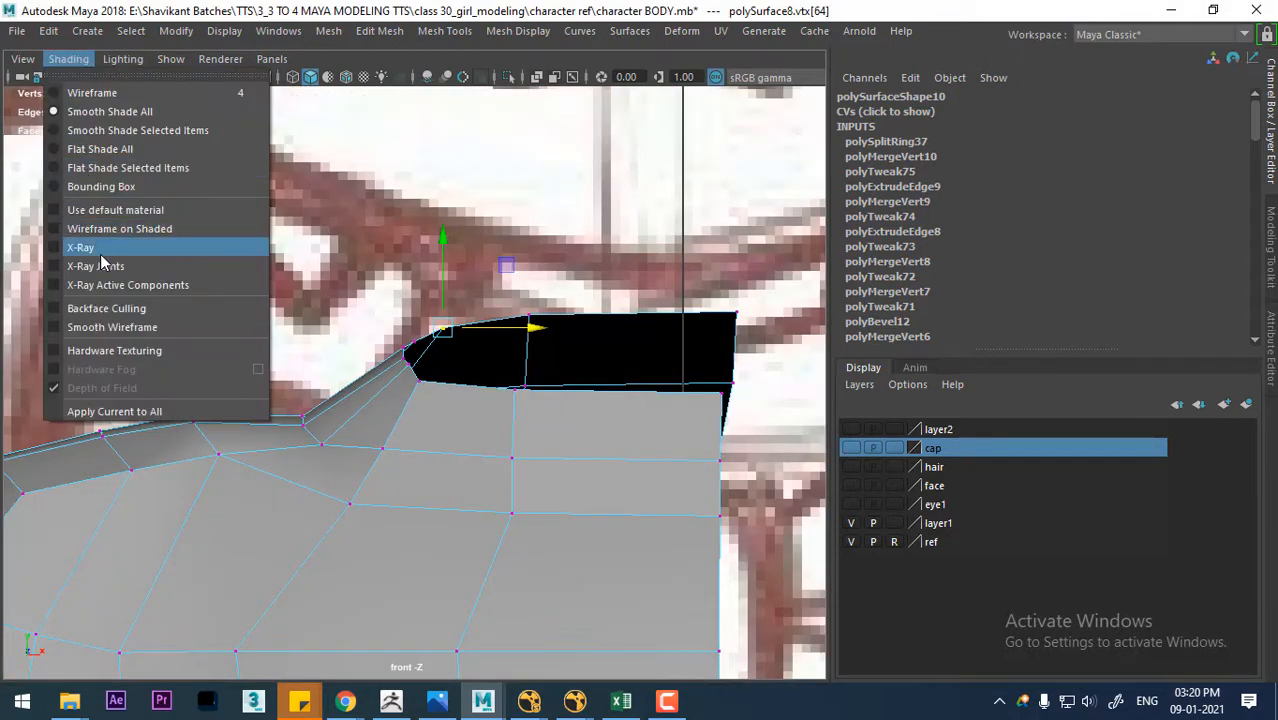
{"action": "left_click", "coordinate": [82, 247]}
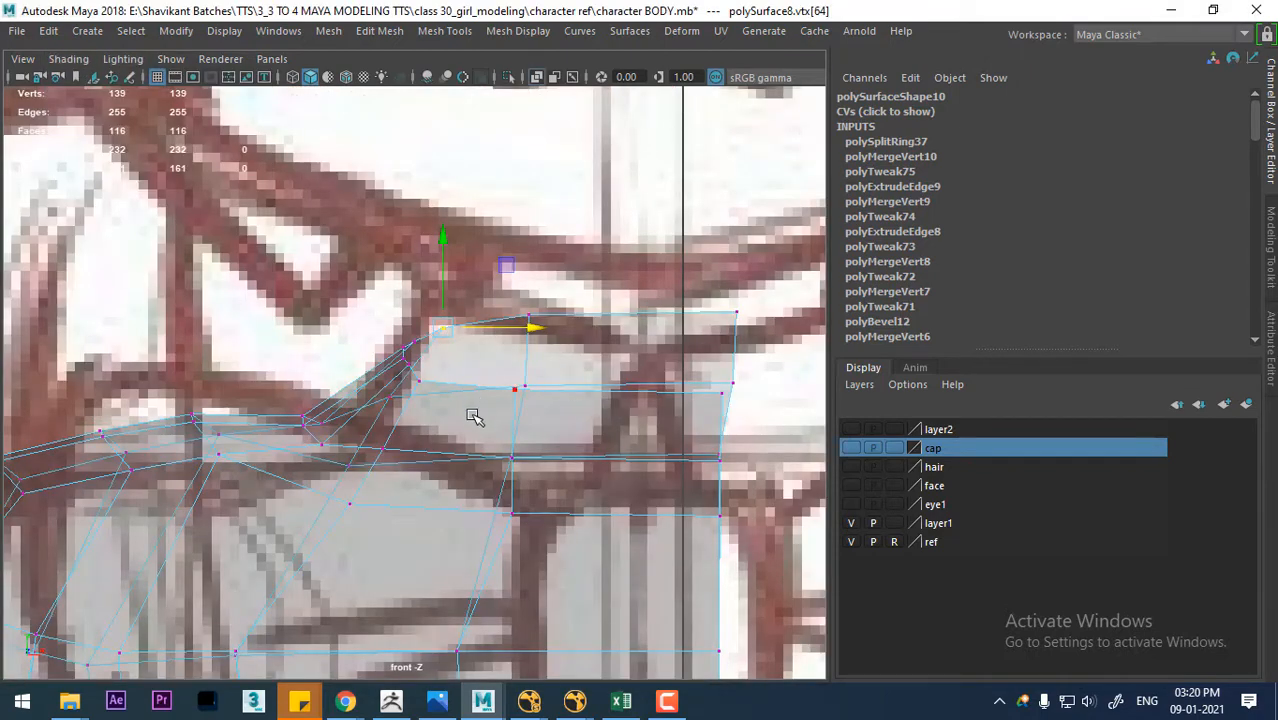
{"action": "left_click_drag", "start_coordinate": [333, 455], "coordinate": [418, 449]}
{"action": "left_click", "coordinate": [382, 459]}
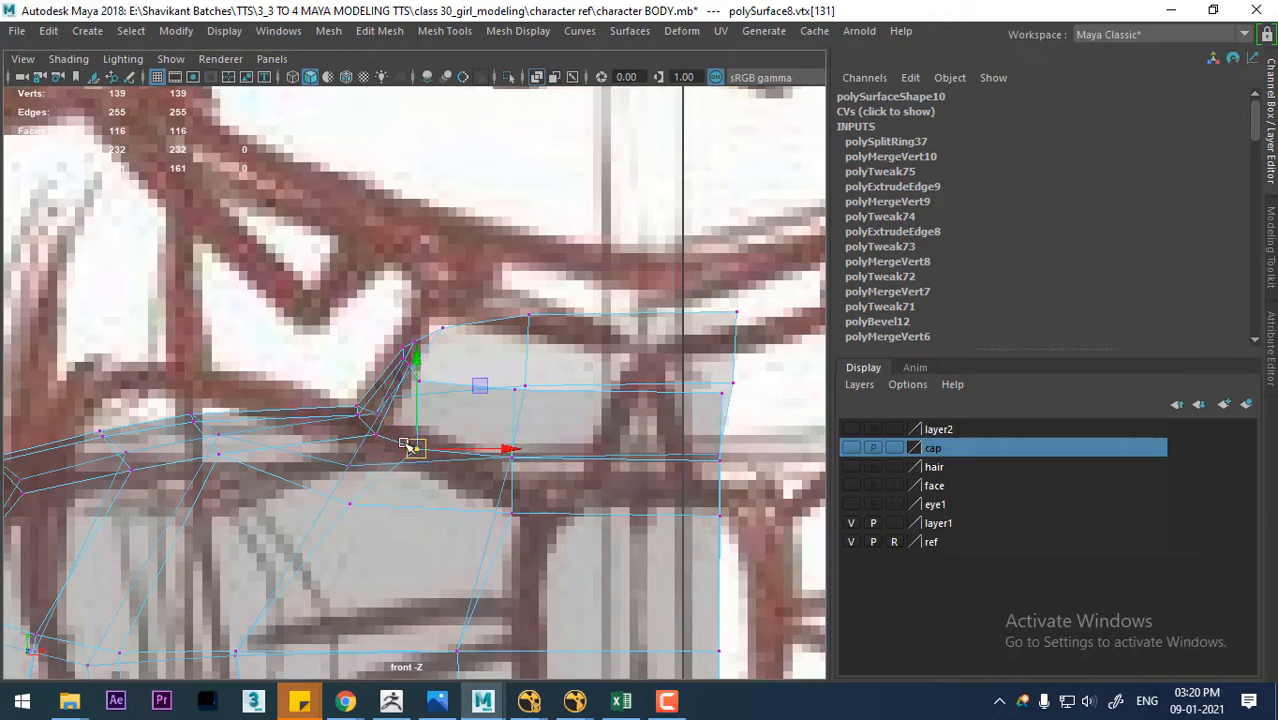
- Extrude the border edges of the neck opening and move them down and outward over the neck base to begin the collar
{"action": "right_click_drag", "start_coordinate": [630, 398], "coordinate": [631, 110]}
{"action": "left_click", "coordinate": [686, 514]}
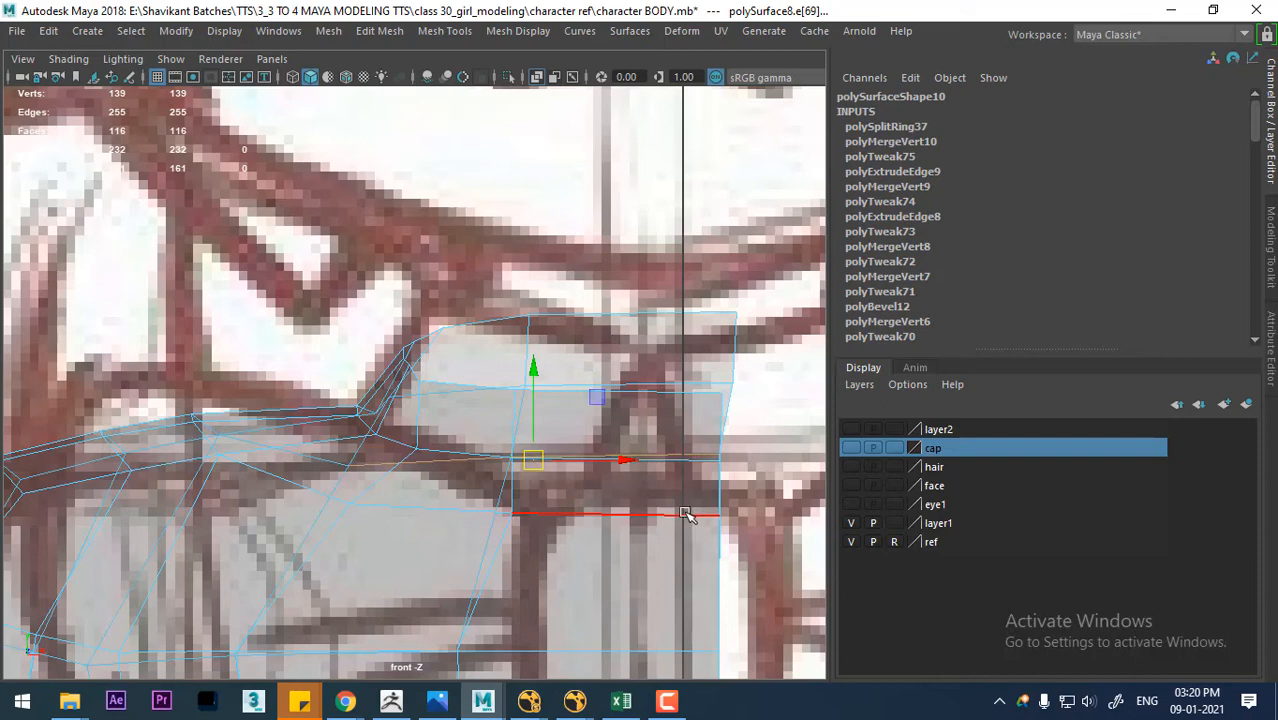
{"action": "left_click", "coordinate": [691, 393]}
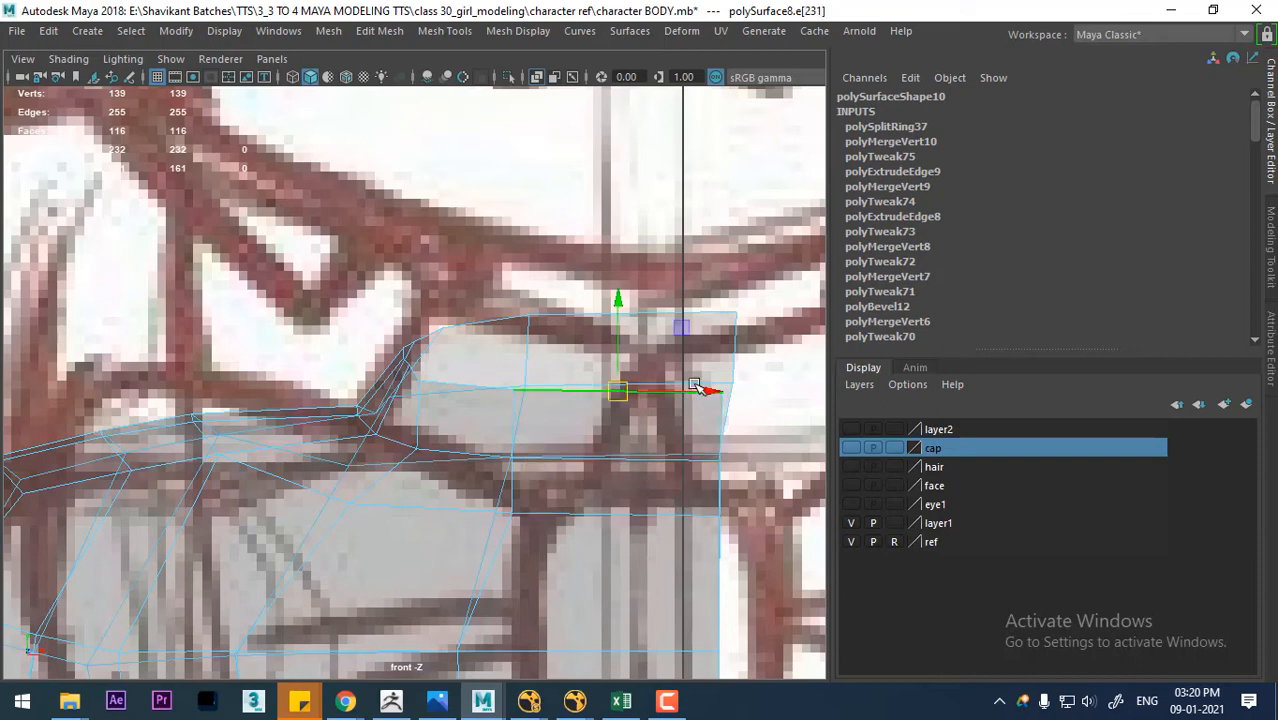
{"action": "double_click", "coordinate": [706, 326], "text": "shift"}
{"action": "right_click_drag", "start_coordinate": [640, 232], "coordinate": [633, 282], "text": "shift"}
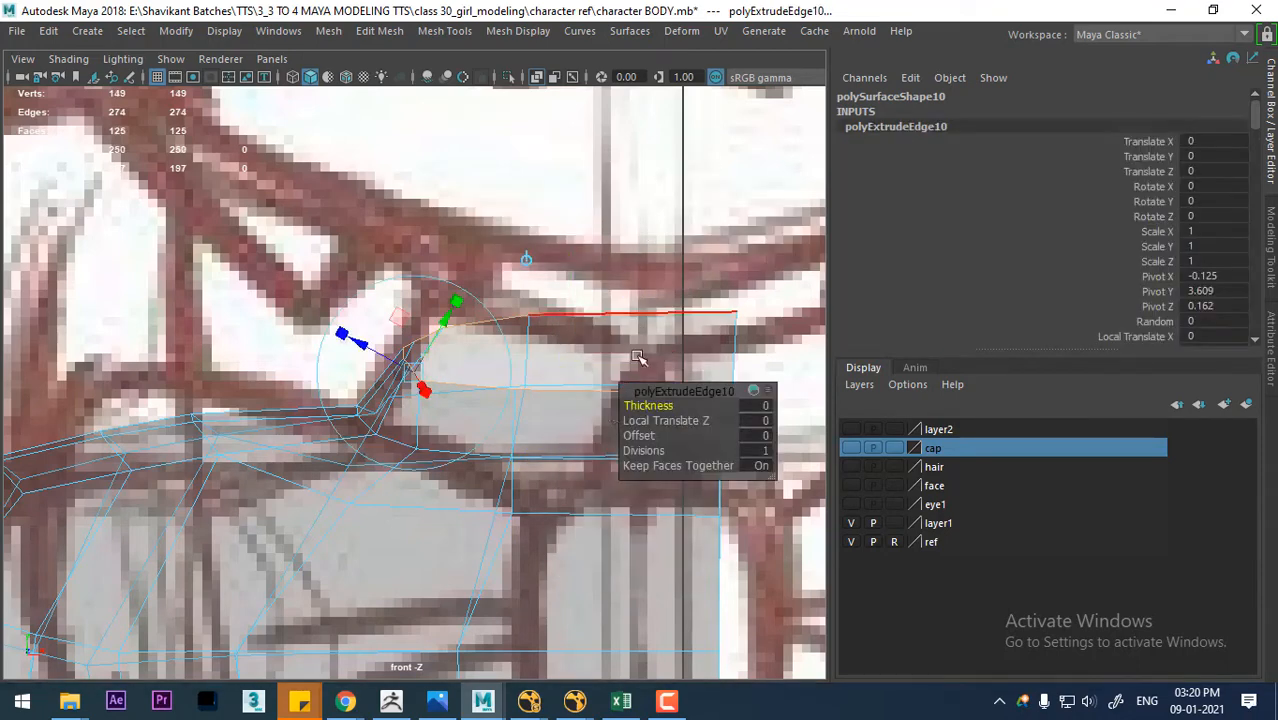
{"action": "left_click_drag", "start_coordinate": [341, 334], "coordinate": [336, 357]}
{"action": "left_click_drag", "start_coordinate": [424, 326], "coordinate": [363, 356]}
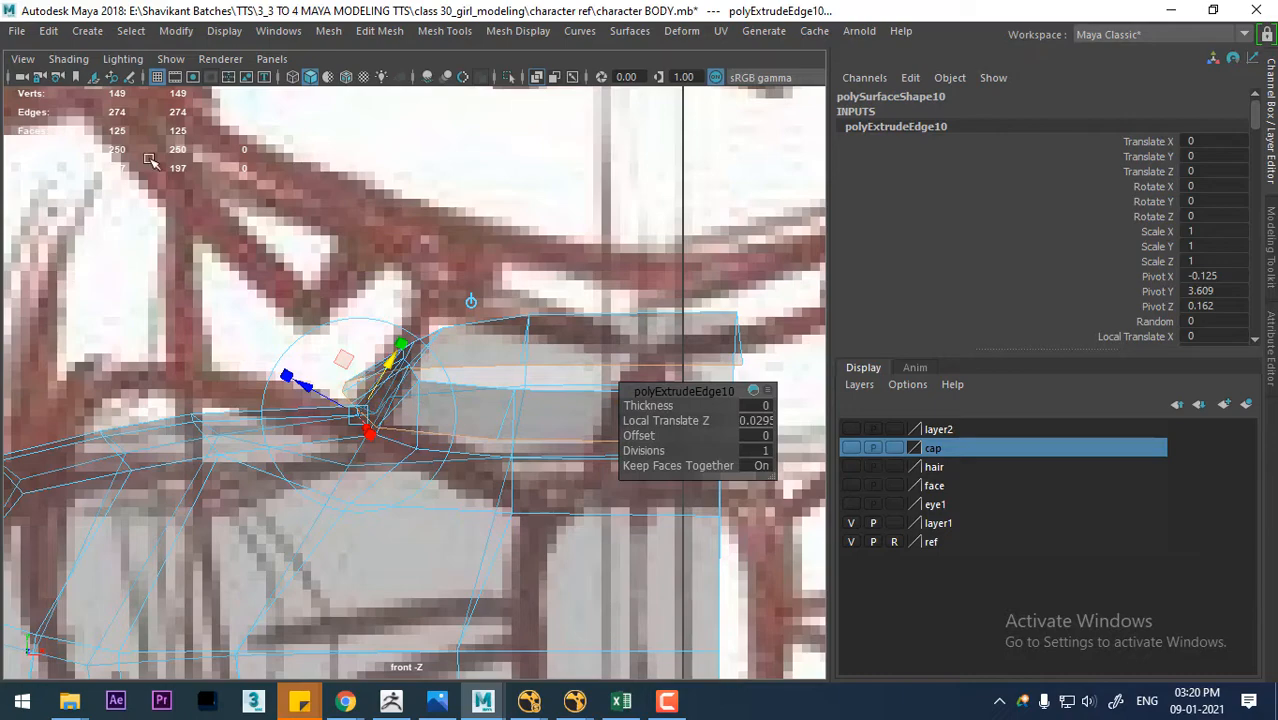
- Turn off X-Ray shading and extrude the new border edges a very short distance to form a thin lip
{"action": "left_click", "coordinate": [68, 59]}
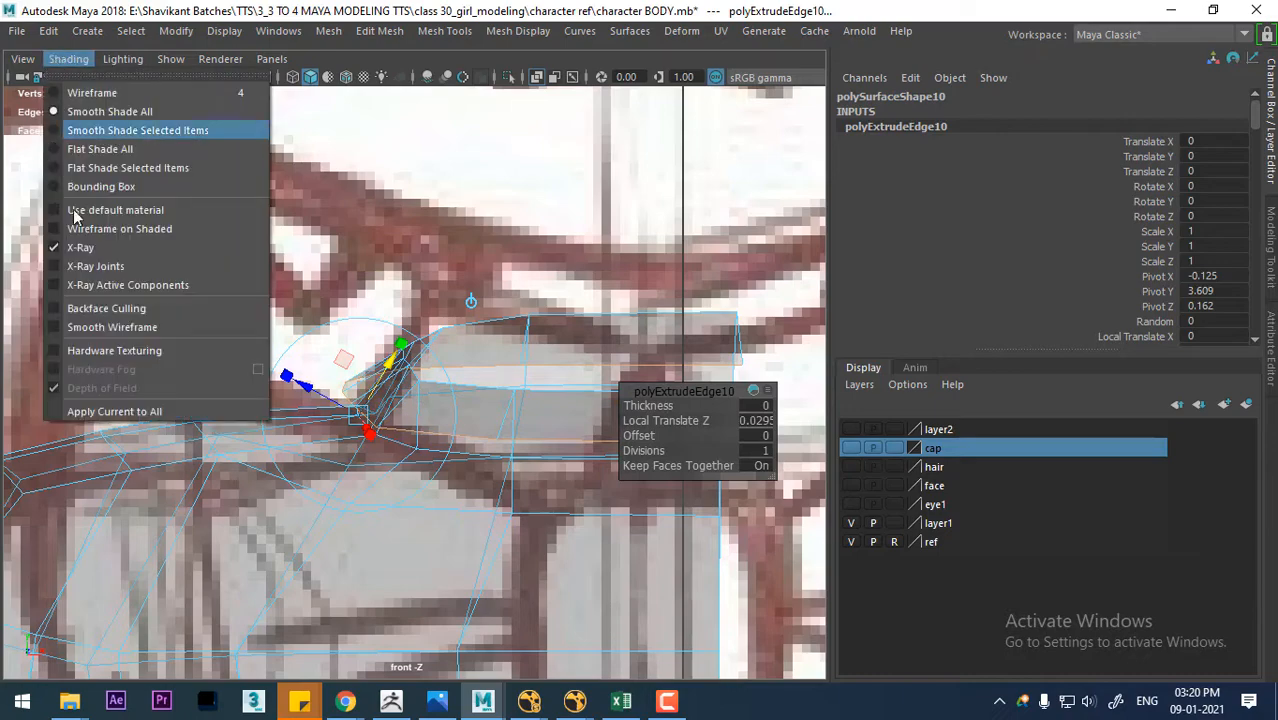
{"action": "left_click", "coordinate": [119, 253]}
{"action": "middle_click_drag", "start_coordinate": [442, 493], "coordinate": [305, 465], "text": "alt"}
{"action": "key", "text": "space"}
{"action": "key", "text": "space"}
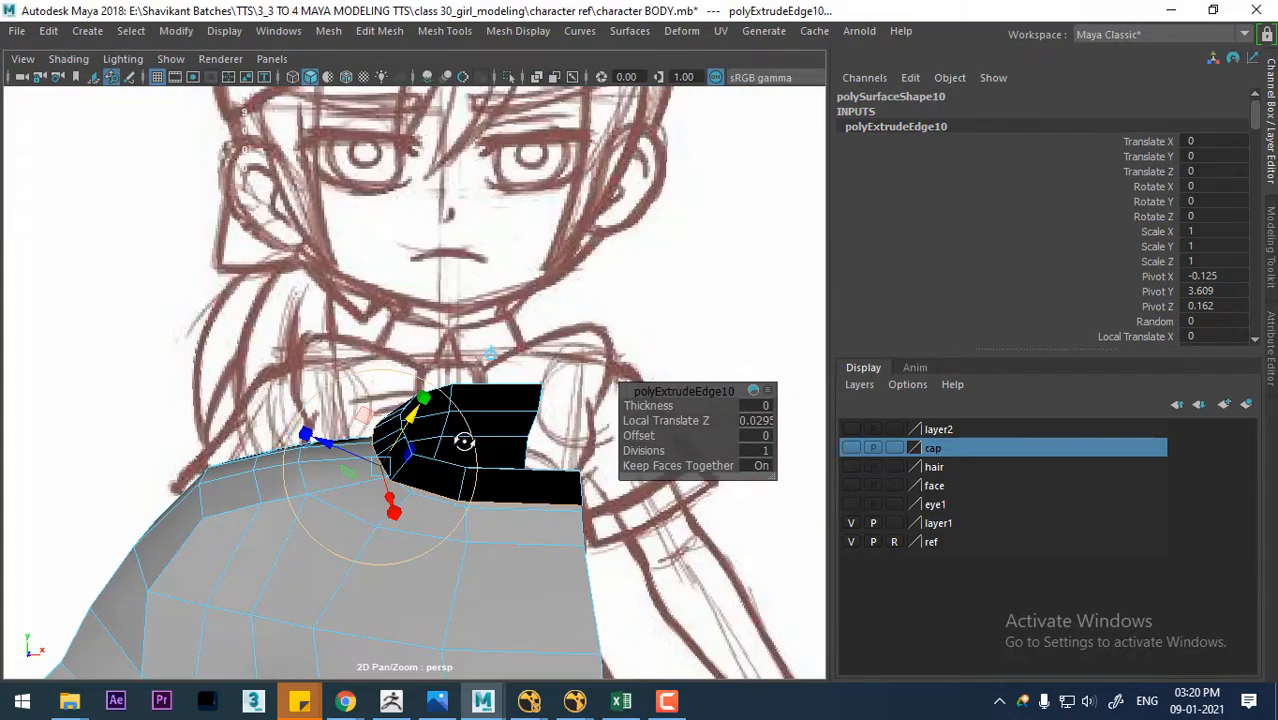
{"action": "left_click_drag", "start_coordinate": [464, 441], "coordinate": [442, 485], "text": "alt"}
{"action": "right_click_drag", "start_coordinate": [442, 485], "coordinate": [445, 528], "text": "alt"}
{"action": "mouse_move", "coordinate": [445, 528]}
{"action": "left_mouse_down", "text": "alt"}
{"action": "mouse_move", "coordinate": [428, 519]}
{"action": "mouse_move", "coordinate": [445, 521]}
{"action": "left_mouse_up", "text": "alt"}
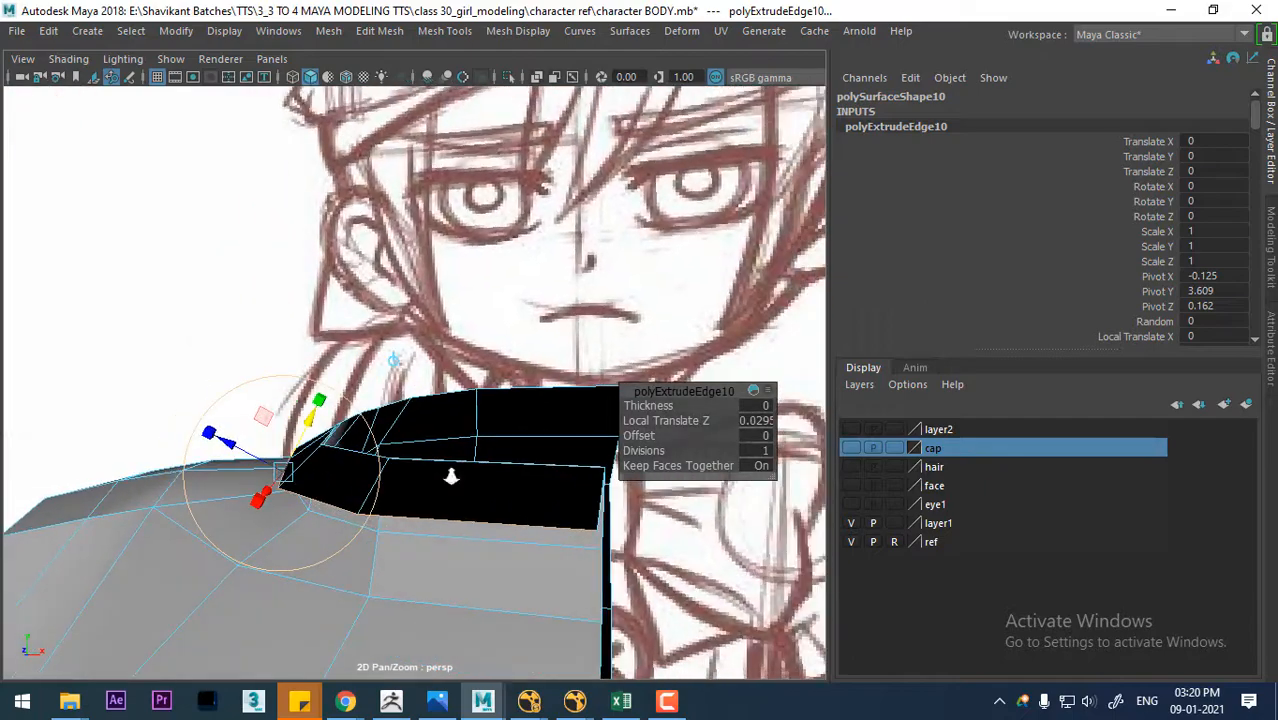
{"action": "mouse_move", "coordinate": [451, 477]}
{"action": "left_mouse_down", "text": "alt"}
{"action": "mouse_move", "coordinate": [491, 537]}
{"action": "mouse_move", "coordinate": [474, 560]}
{"action": "mouse_move", "coordinate": [422, 485]}
{"action": "mouse_move", "coordinate": [452, 482]}
{"action": "left_mouse_up", "text": "alt"}
{"action": "right_click_drag", "start_coordinate": [391, 338], "coordinate": [318, 392], "text": "shift"}
{"action": "left_click_drag", "start_coordinate": [386, 575], "coordinate": [345, 490], "text": "alt"}
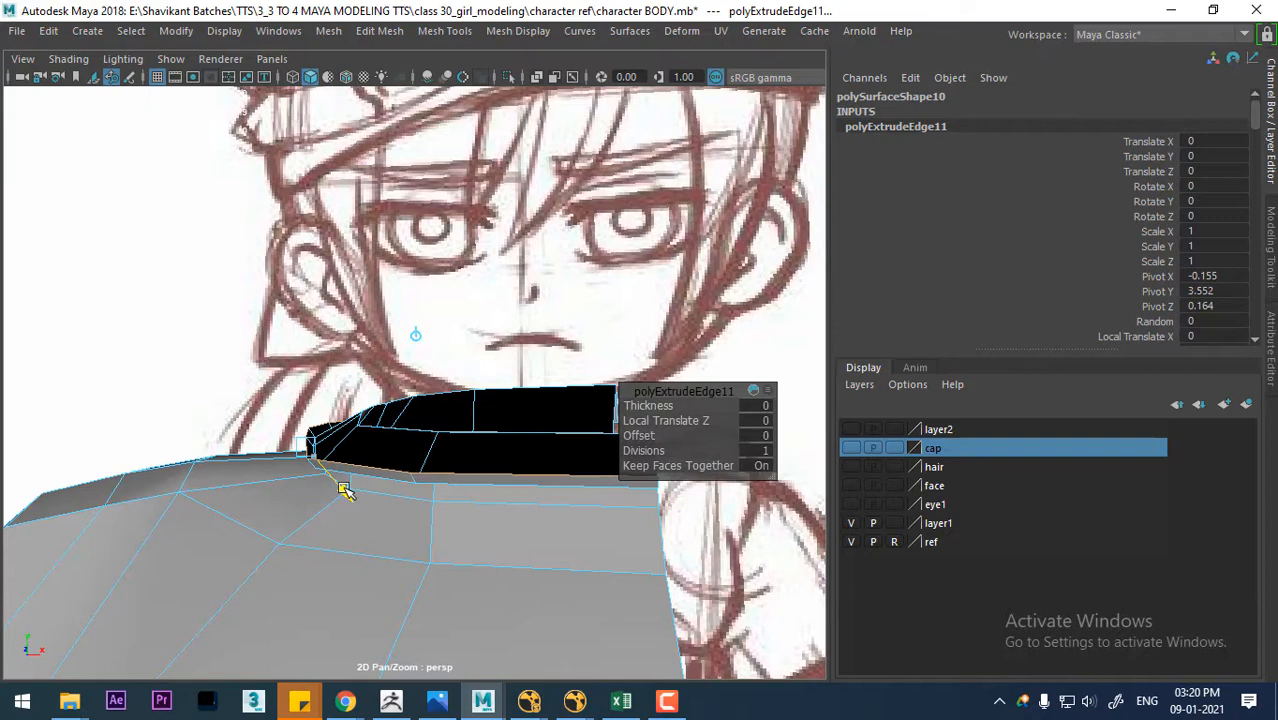
- Extrude the lip's border edges upward with a local Z translation of -0.111 to form the collar's outer wall
{"action": "right_click_drag", "start_coordinate": [457, 341], "coordinate": [442, 366], "text": "shift"}
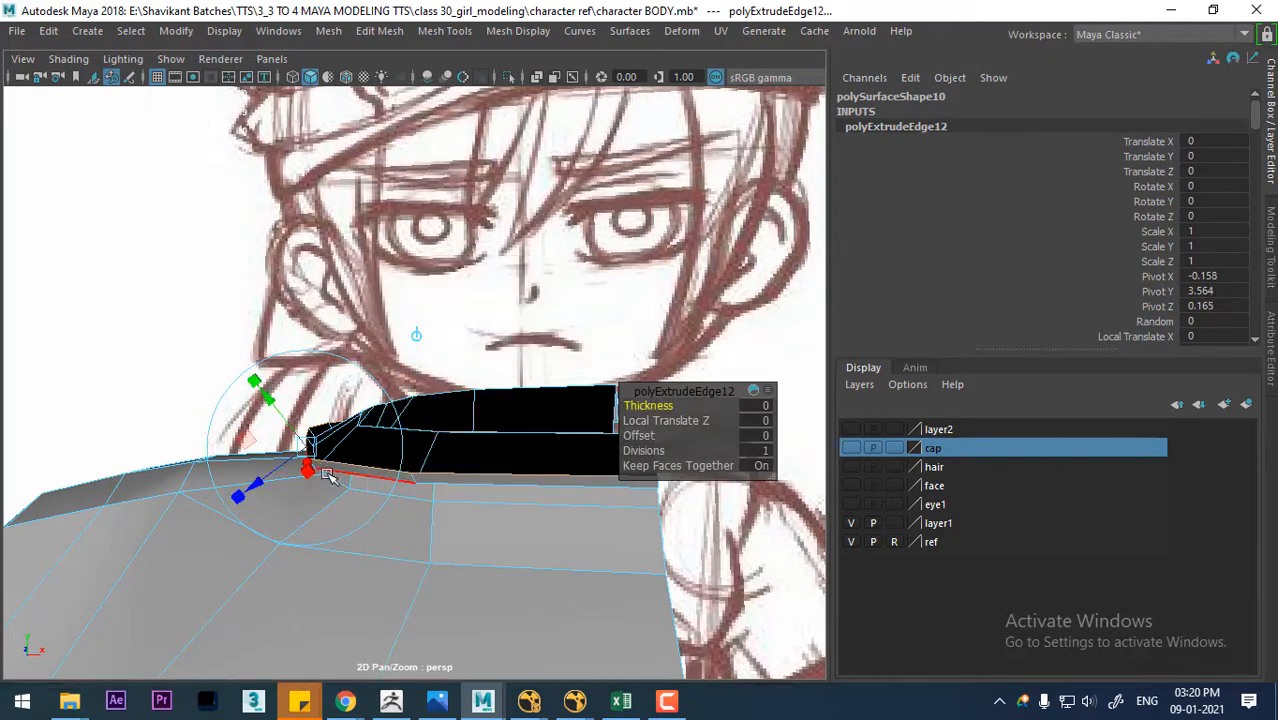
{"action": "left_click", "coordinate": [247, 497]}
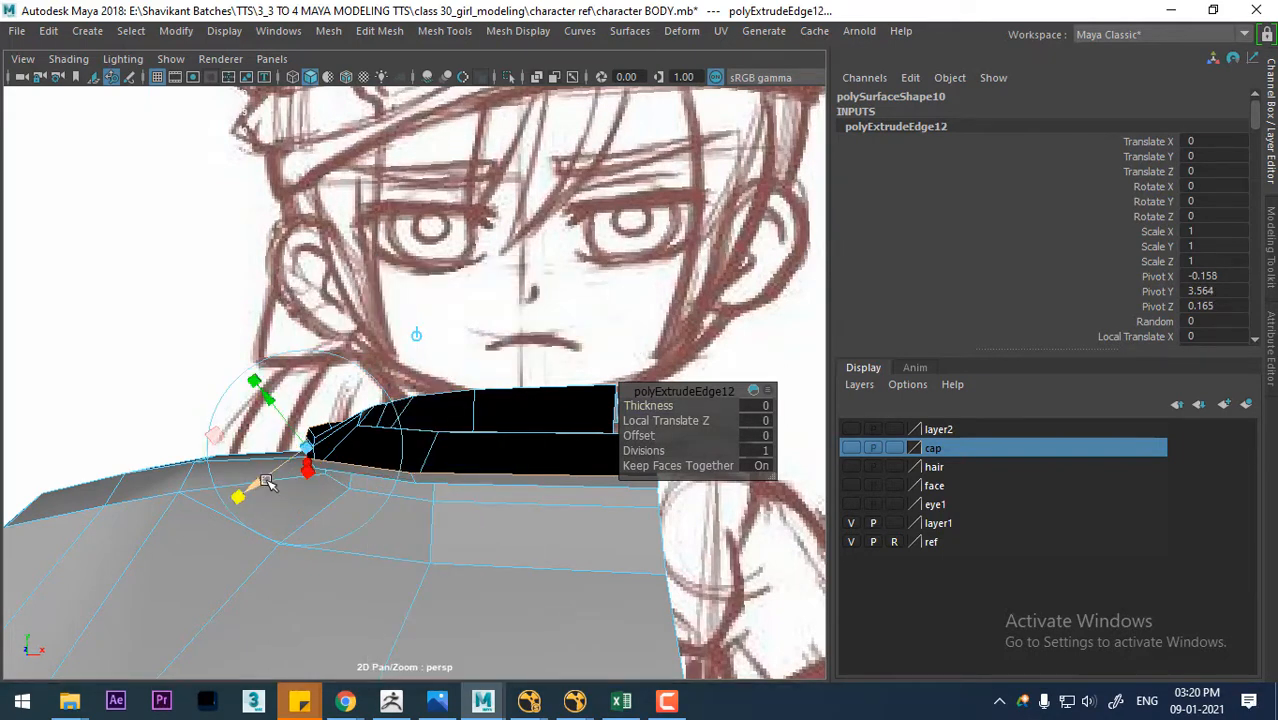
{"action": "left_click_drag", "start_coordinate": [268, 482], "coordinate": [286, 449]}
{"action": "left_click_drag", "start_coordinate": [361, 471], "coordinate": [463, 508], "text": "alt"}
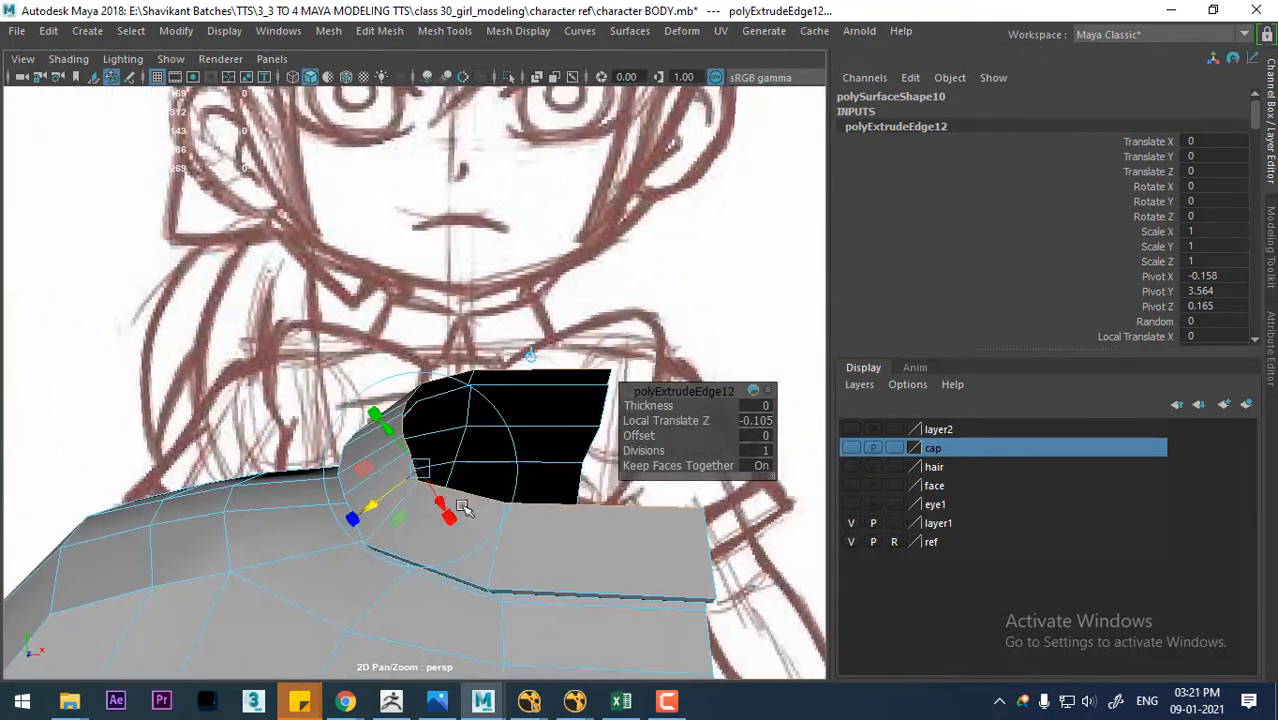
{"action": "left_click_drag", "start_coordinate": [373, 506], "coordinate": [380, 502]}
- Extrude the collar's upper border down into the neck opening with a local Z translation of -0.095
{"action": "left_click_drag", "start_coordinate": [478, 441], "coordinate": [490, 341], "text": "alt"}
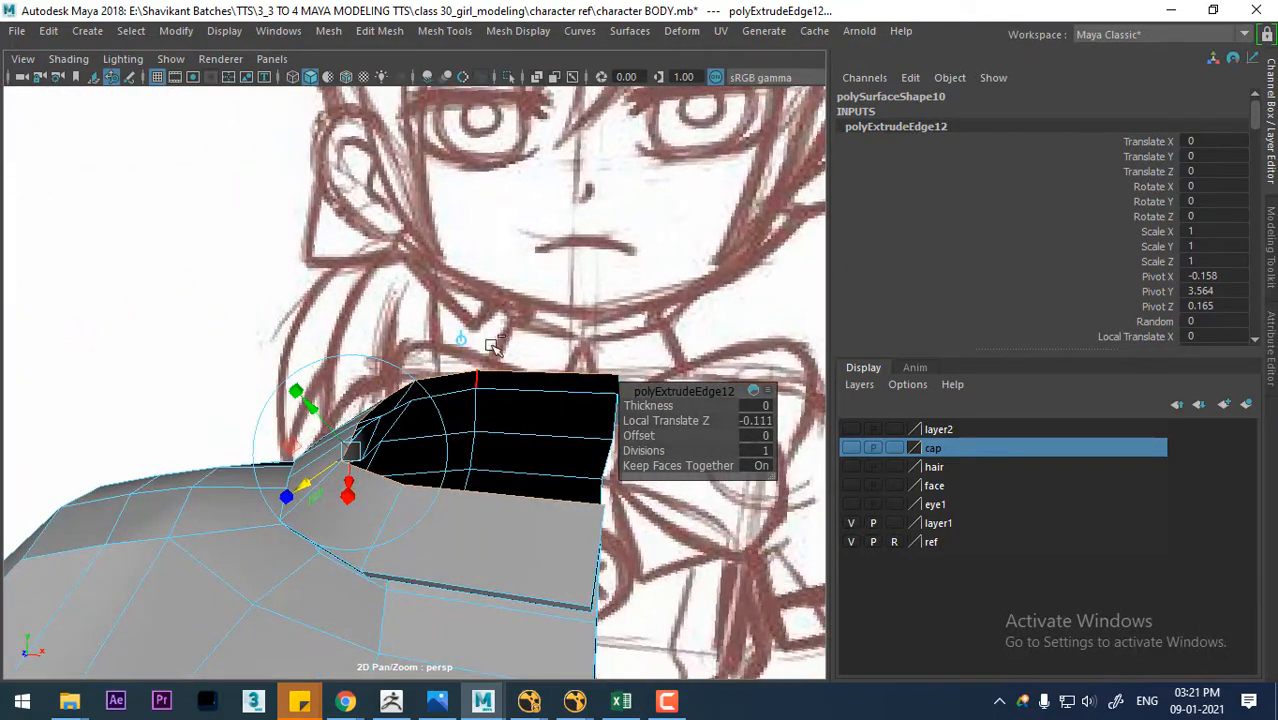
{"action": "right_click", "coordinate": [488, 277], "text": "shift"}
{"action": "left_click", "coordinate": [486, 329]}
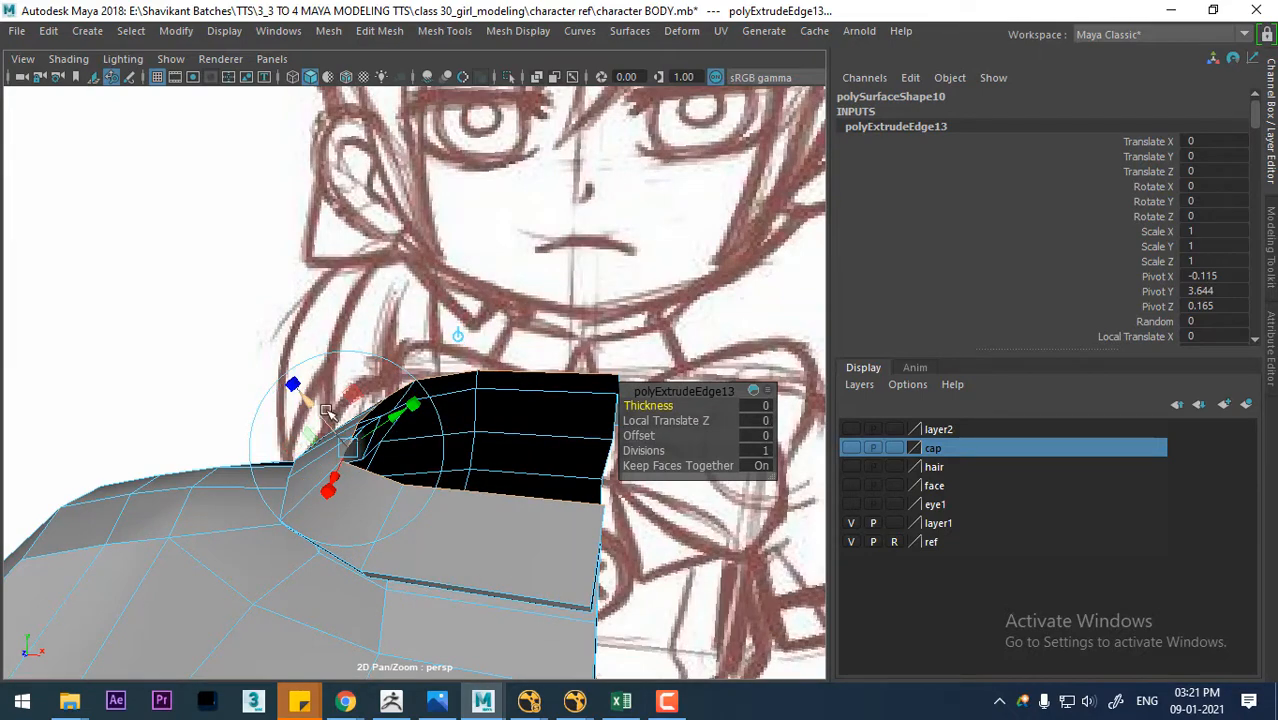
{"action": "left_click_drag", "start_coordinate": [327, 410], "coordinate": [412, 446]}
- Extrude the inner collar border once more with a local Z translation of -0.039 and check the collar in smooth preview
{"action": "right_click", "coordinate": [498, 288], "text": "shift"}
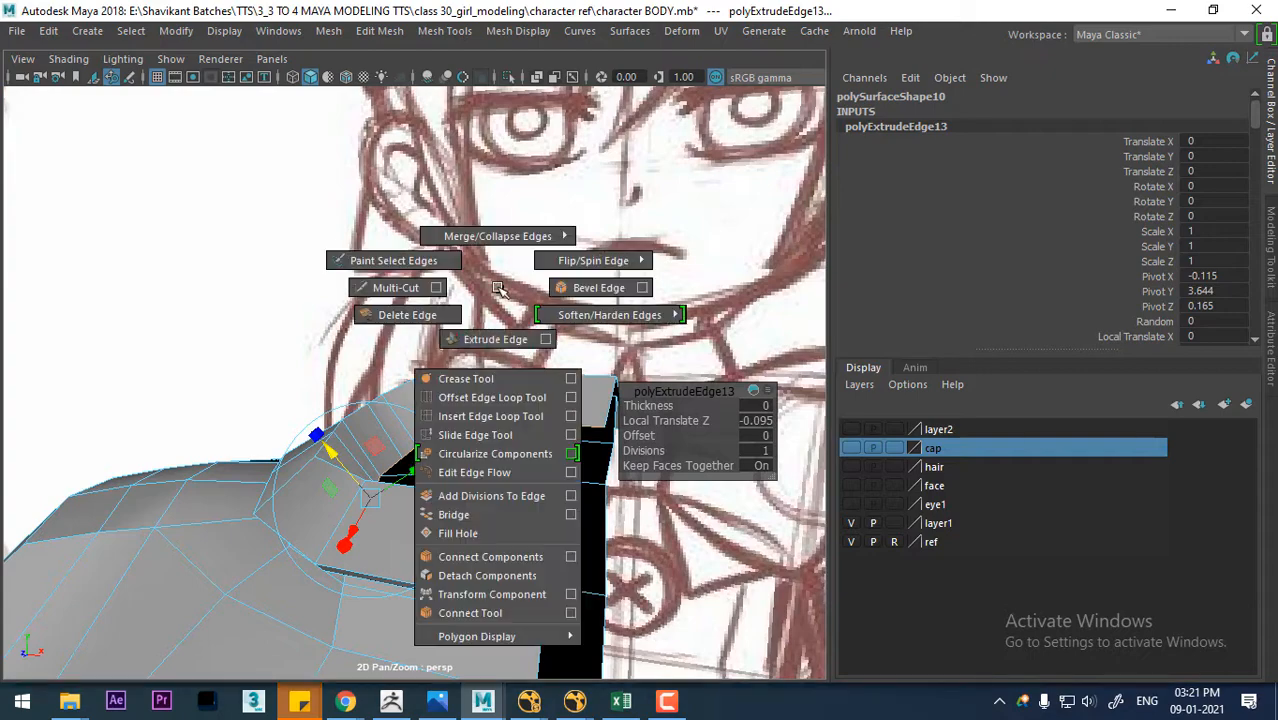
{"action": "left_click", "coordinate": [491, 340]}
{"action": "left_click_drag", "start_coordinate": [491, 340], "coordinate": [440, 553], "text": "alt"}
{"action": "left_click_drag", "start_coordinate": [440, 553], "coordinate": [450, 482], "text": "alt"}
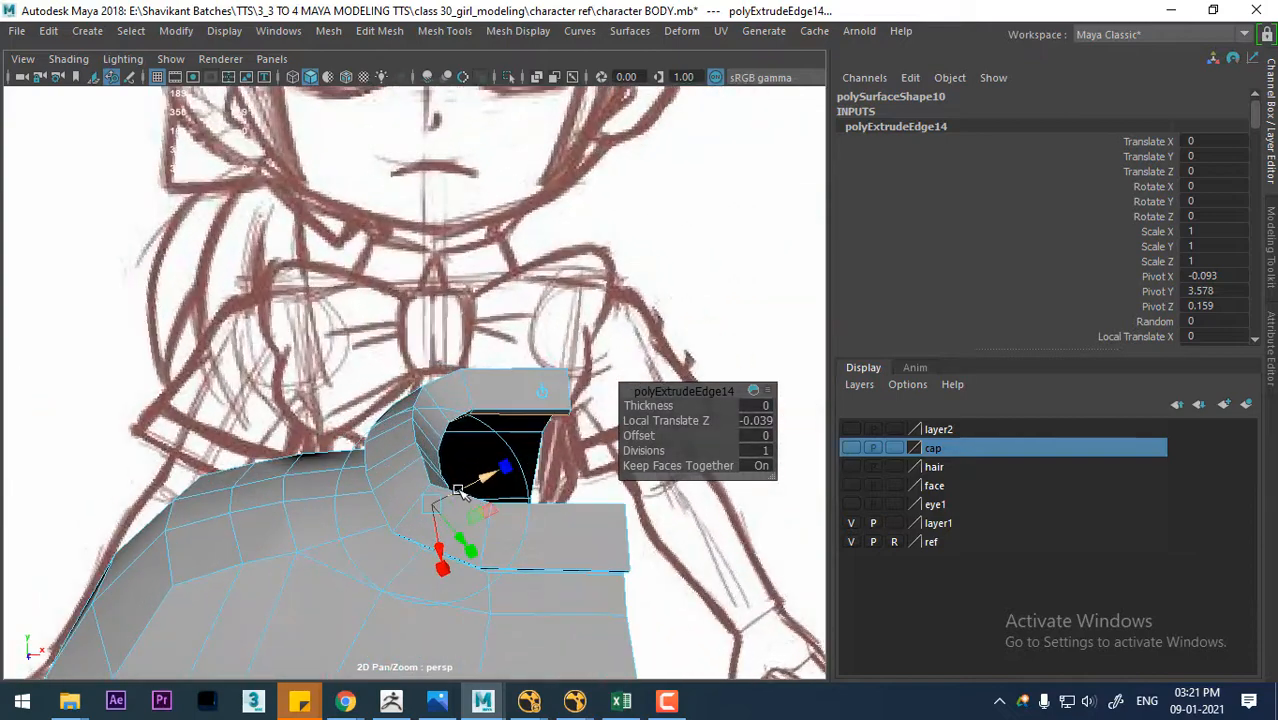
{"action": "key", "text": "3"}
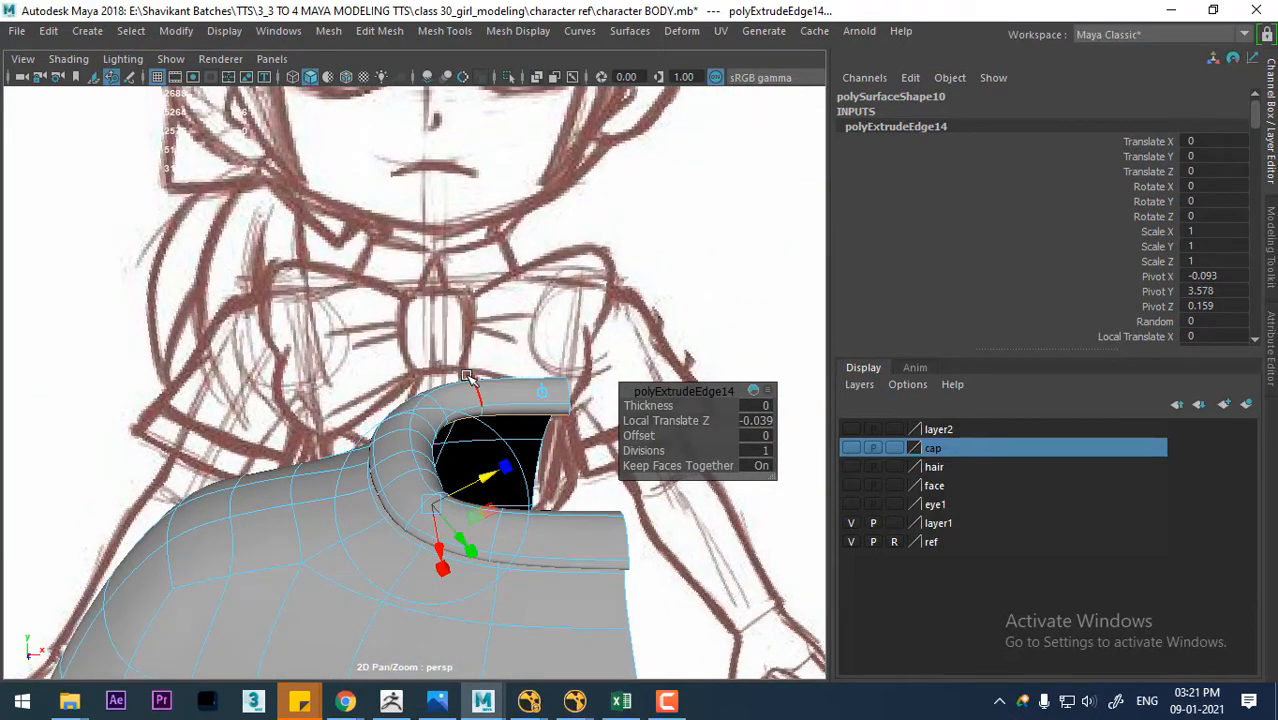
{"action": "left_click_drag", "start_coordinate": [530, 551], "coordinate": [553, 528], "text": "alt"}
{"action": "left_click_drag", "start_coordinate": [515, 405], "coordinate": [341, 308], "text": "alt"}
{"action": "middle_click_drag", "start_coordinate": [458, 455], "coordinate": [333, 408], "text": "alt"}
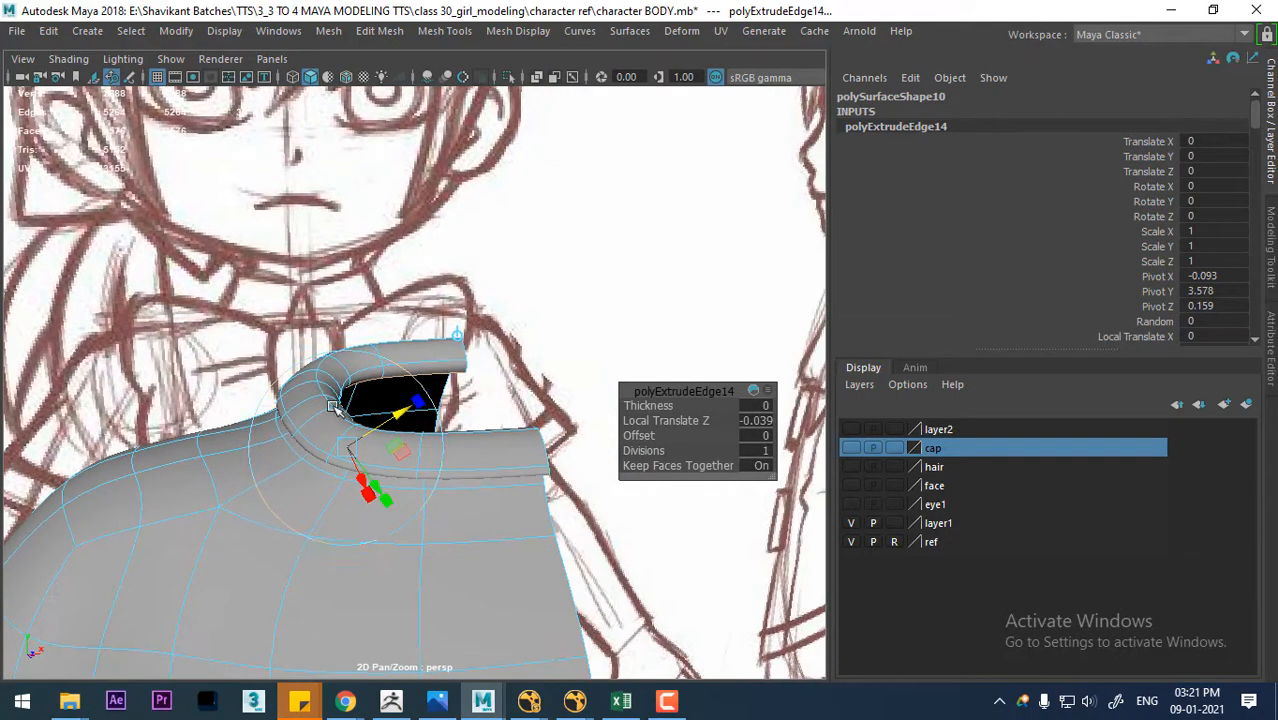
- Move the collar's lower front corner vertices sideways away from the centre line and return to the unsmoothed display
{"action": "right_click_drag", "start_coordinate": [438, 325], "coordinate": [320, 285]}
{"action": "right_click_drag", "start_coordinate": [600, 479], "coordinate": [619, 514], "text": "alt"}
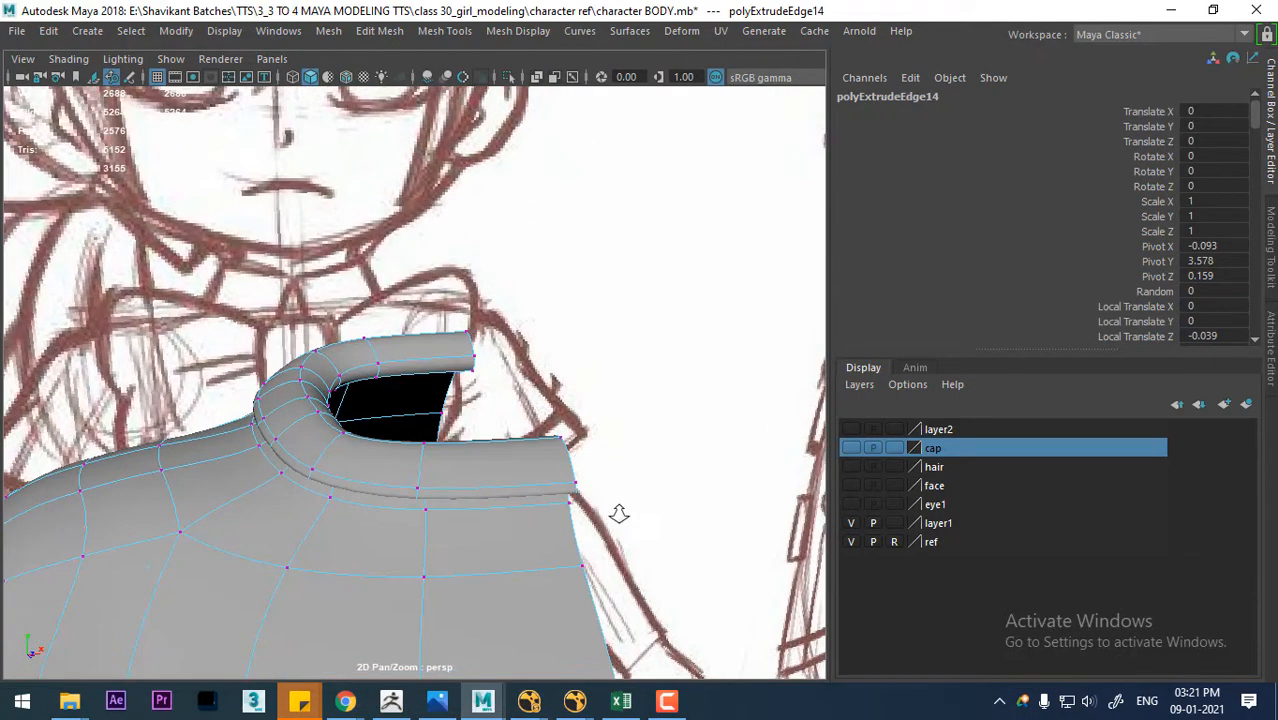
{"action": "mouse_move", "coordinate": [589, 497]}
{"action": "left_mouse_down", "text": "alt"}
{"action": "mouse_move", "coordinate": [646, 388]}
{"action": "mouse_move", "coordinate": [571, 379]}
{"action": "mouse_move", "coordinate": [657, 428]}
{"action": "mouse_move", "coordinate": [569, 432]}
{"action": "left_mouse_up", "text": "alt"}
{"action": "left_click", "coordinate": [632, 400]}
{"action": "key", "text": "w"}
{"action": "mouse_move", "coordinate": [572, 434]}
{"action": "left_mouse_down", "text": "alt"}
{"action": "mouse_move", "coordinate": [509, 451]}
{"action": "mouse_move", "coordinate": [560, 450]}
{"action": "mouse_move", "coordinate": [571, 567]}
{"action": "mouse_move", "coordinate": [522, 514]}
{"action": "mouse_move", "coordinate": [565, 560]}
{"action": "mouse_move", "coordinate": [396, 456]}
{"action": "left_mouse_up", "text": "alt"}
{"action": "key", "text": "1"}
- Bridge the open slanted edges at the collar's front corner and show the mesh in smooth preview
{"action": "right_click_drag", "start_coordinate": [379, 160], "coordinate": [360, 118]}
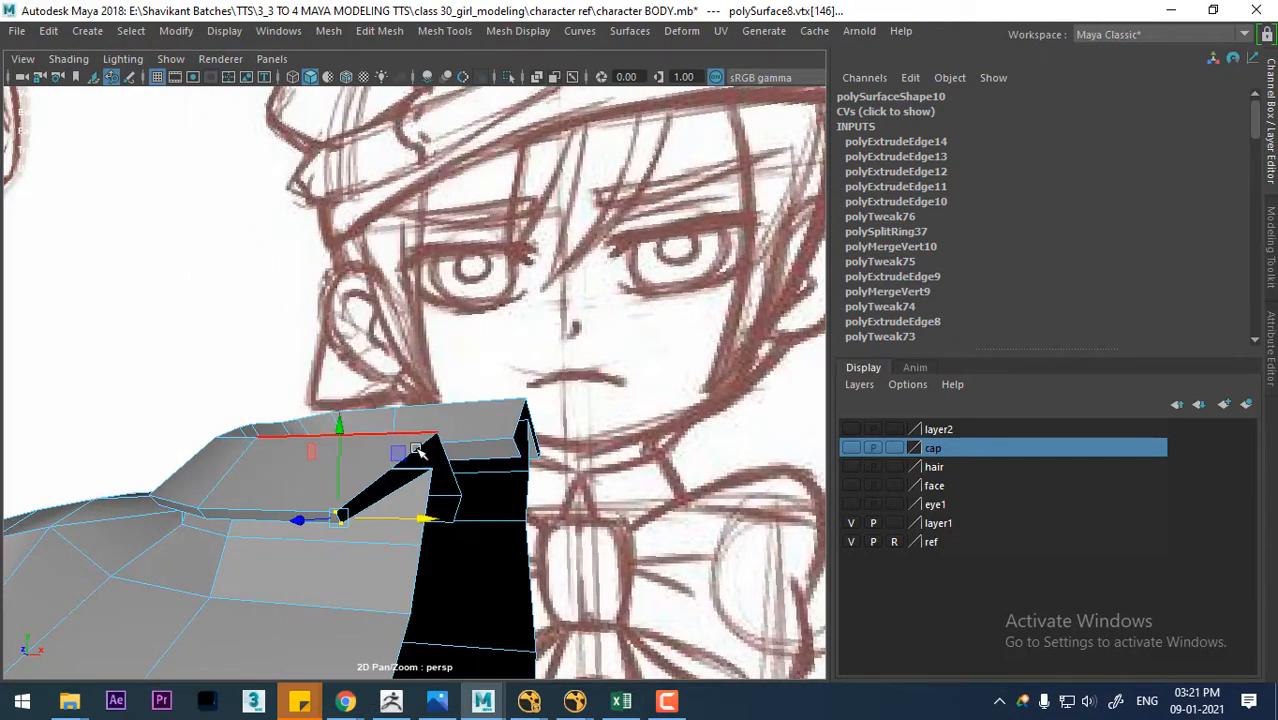
{"action": "left_click", "coordinate": [383, 481]}
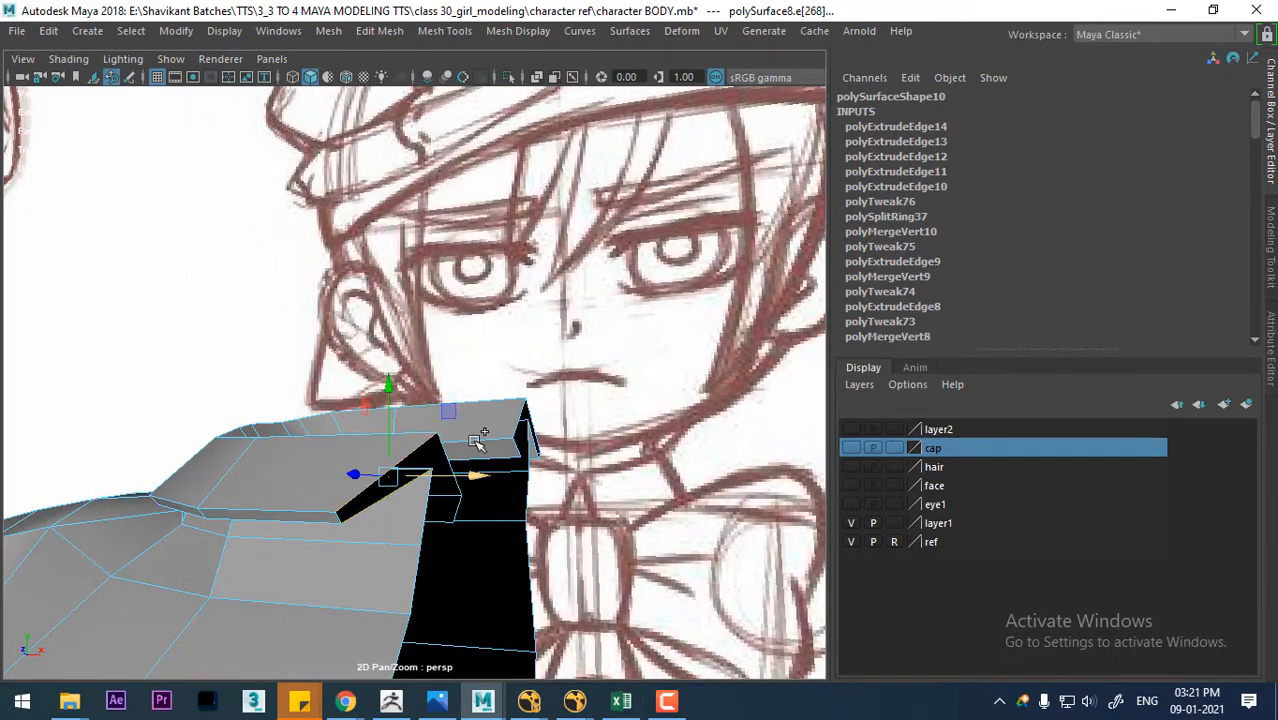
{"action": "right_click_drag", "start_coordinate": [478, 353], "coordinate": [456, 576], "text": "shift"}
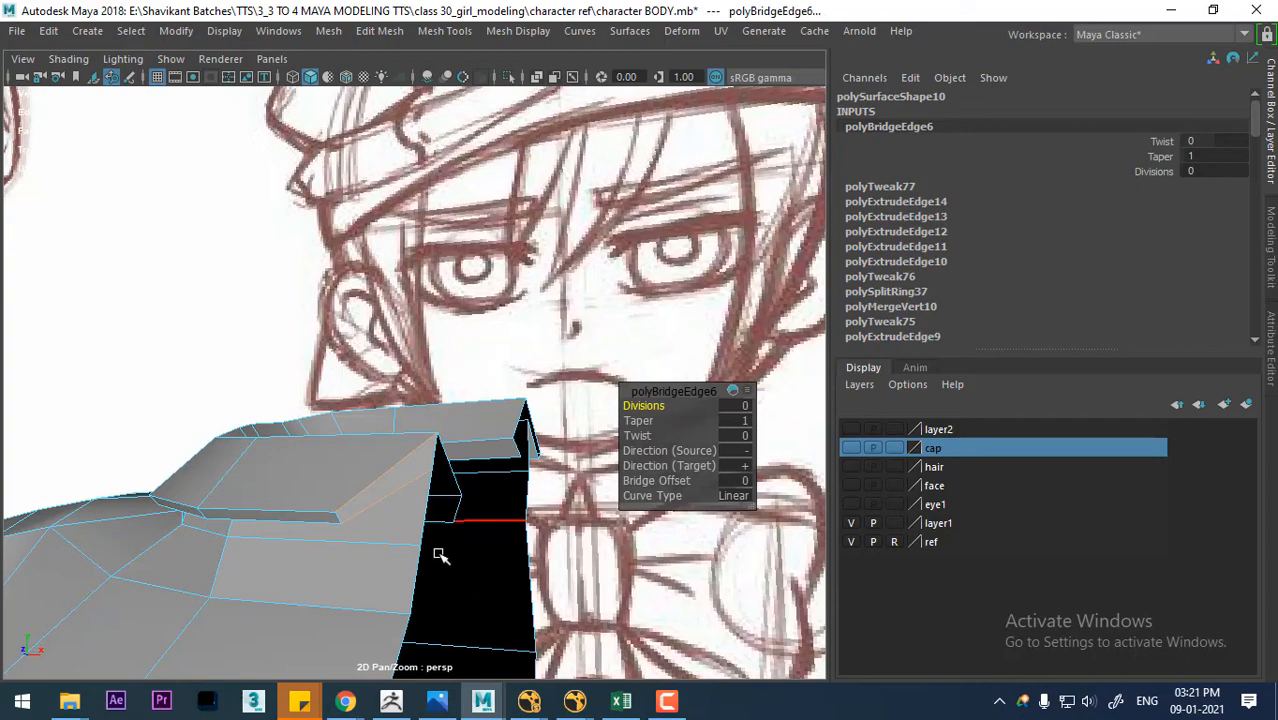
{"action": "key", "text": "3"}
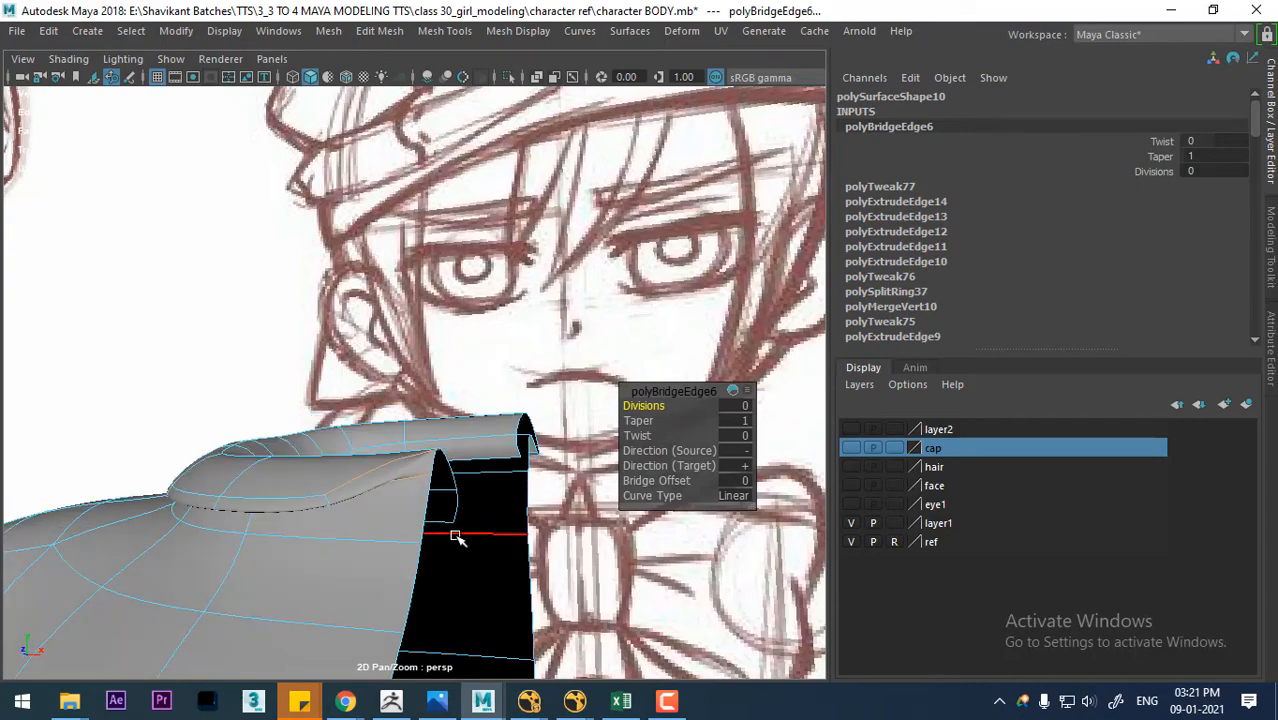
- Select the collar's top edge loop and raise it in the front view to make the collar taller
{"action": "left_click_drag", "start_coordinate": [440, 543], "coordinate": [503, 566], "text": "alt"}
{"action": "key", "text": "space"}
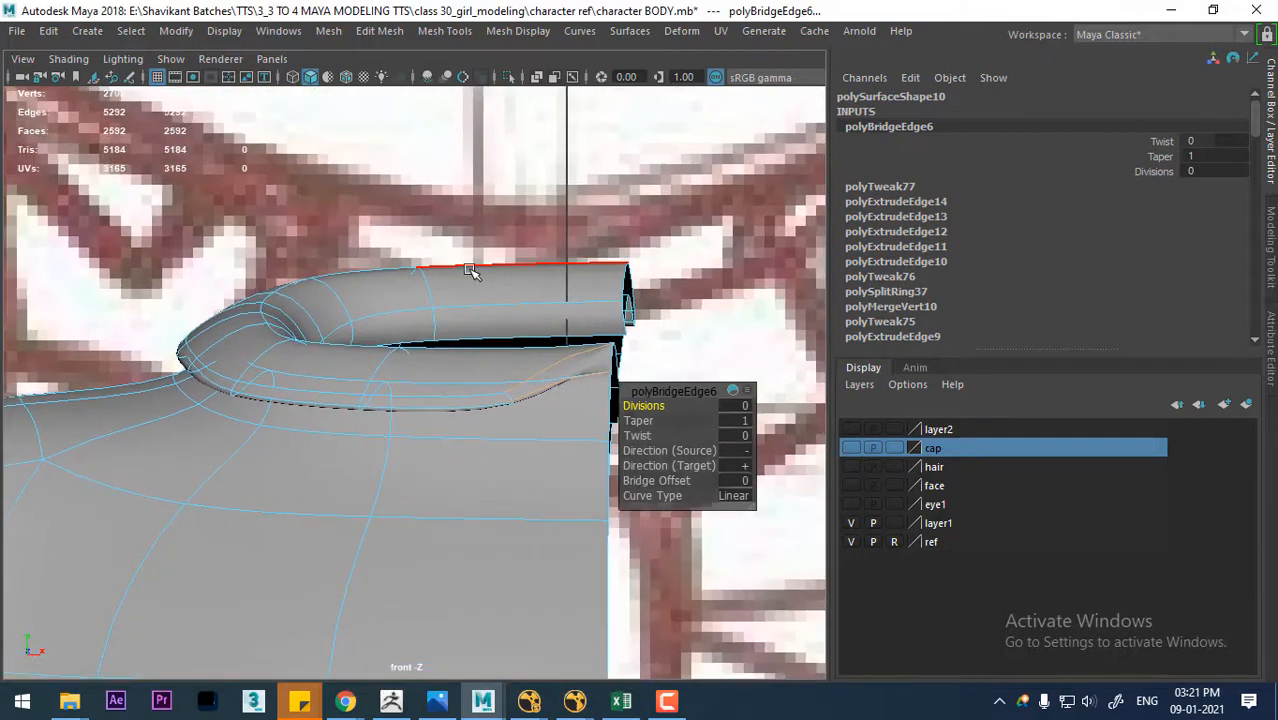
{"action": "left_click", "coordinate": [470, 272]}
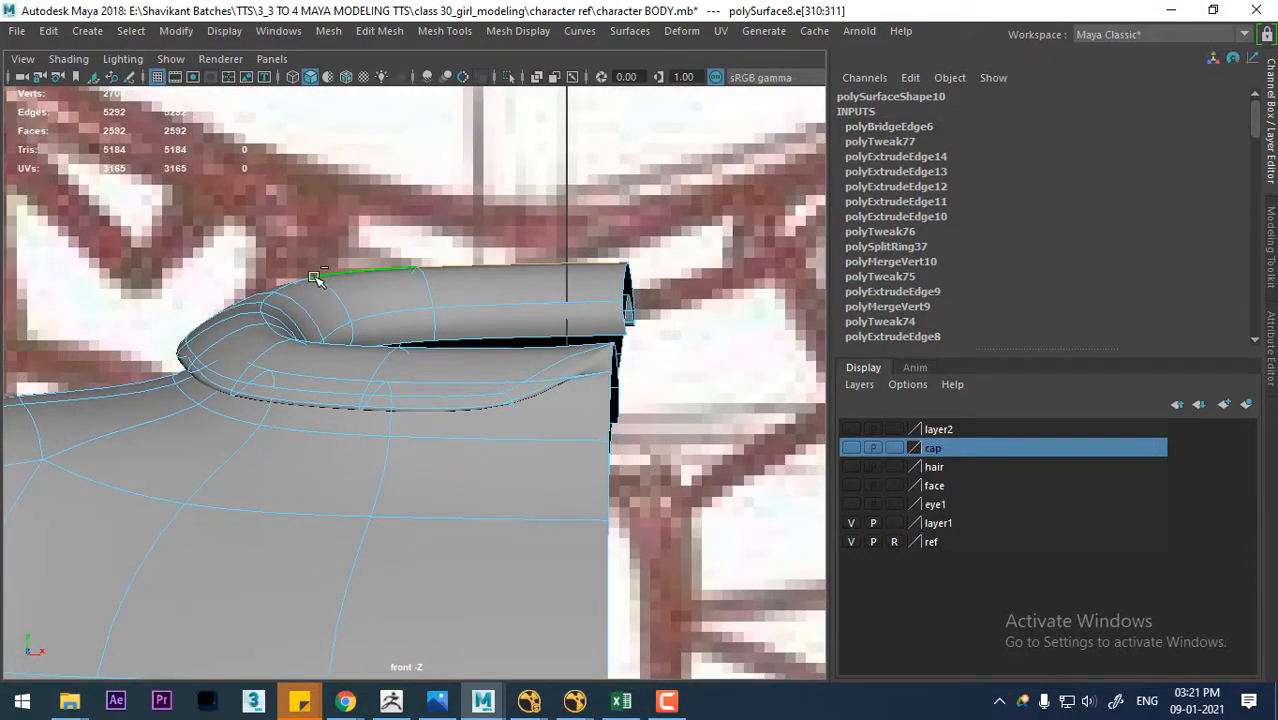
{"action": "left_click", "coordinate": [534, 306]}
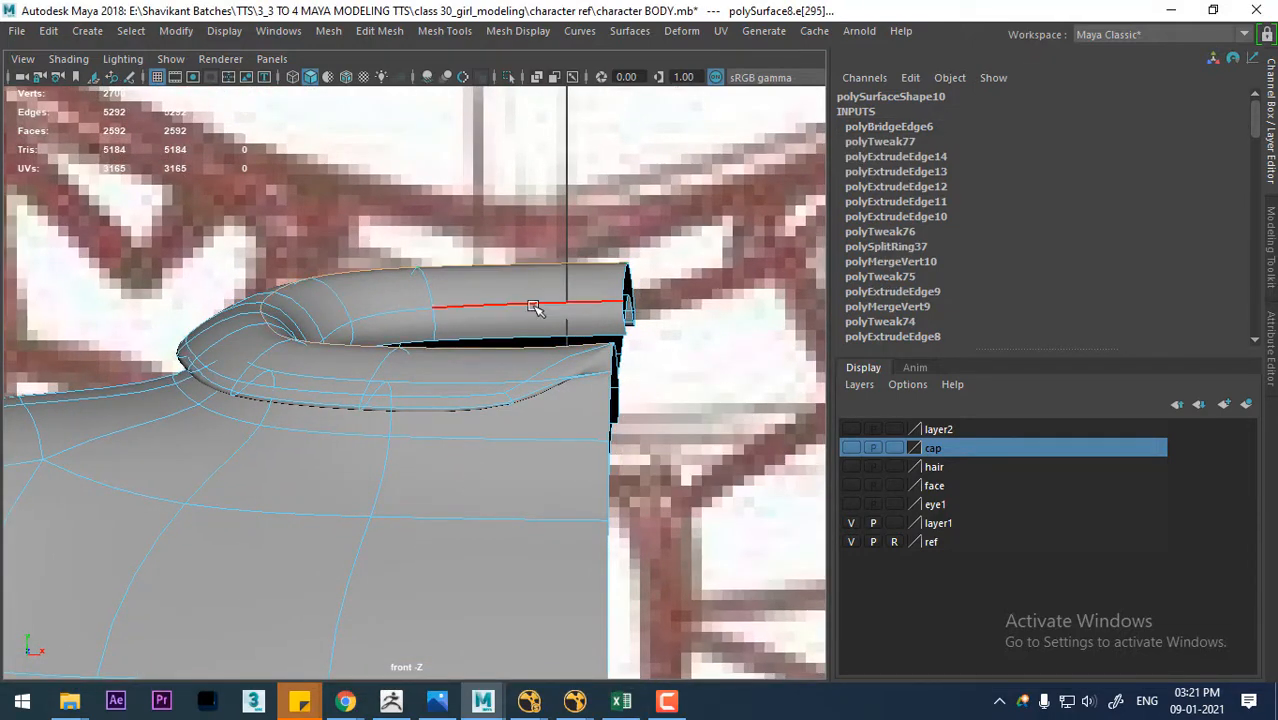
{"action": "key", "text": "w"}
{"action": "left_click_drag", "start_coordinate": [448, 188], "coordinate": [446, 148]}
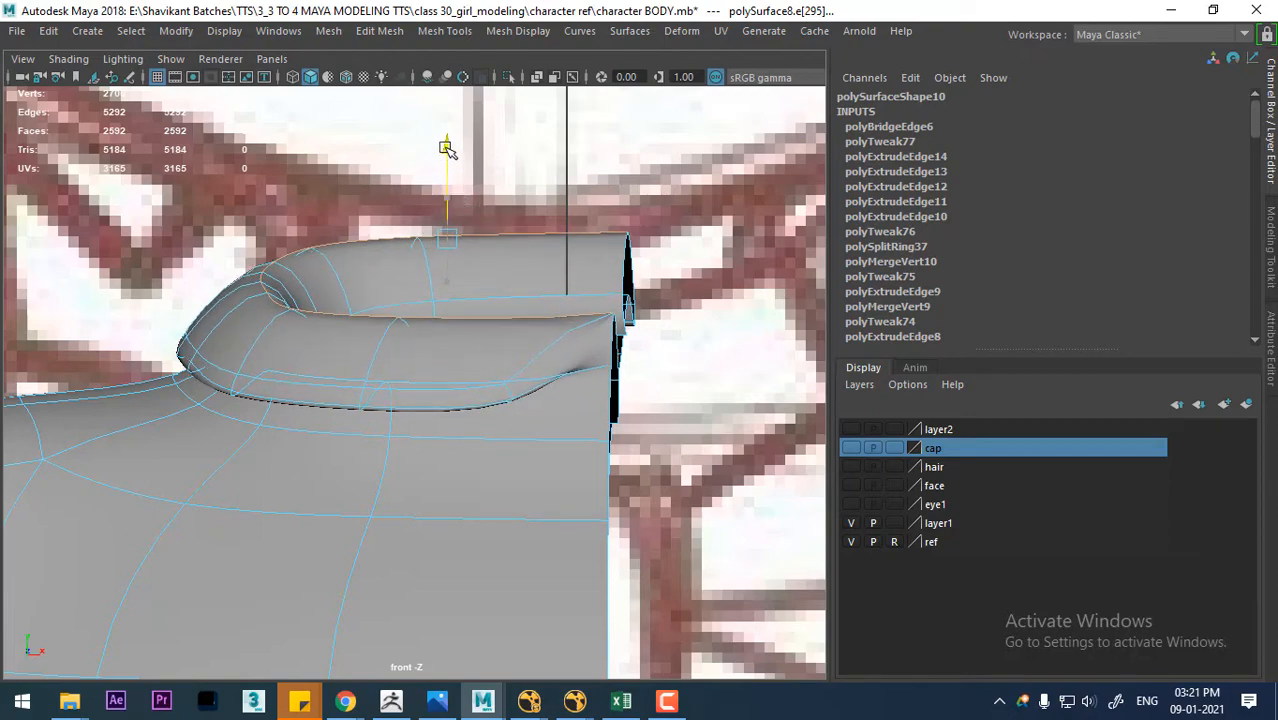
- Bevel the collar's top edge loop with a fraction of 0.02
{"action": "key", "text": "space"}
{"action": "left_click_drag", "start_coordinate": [473, 427], "coordinate": [483, 122]}
{"action": "mouse_move", "coordinate": [450, 405]}
{"action": "left_mouse_down", "text": "alt"}
{"action": "mouse_move", "coordinate": [593, 397]}
{"action": "mouse_move", "coordinate": [596, 431]}
{"action": "mouse_move", "coordinate": [399, 420]}
{"action": "left_mouse_up", "text": "alt"}
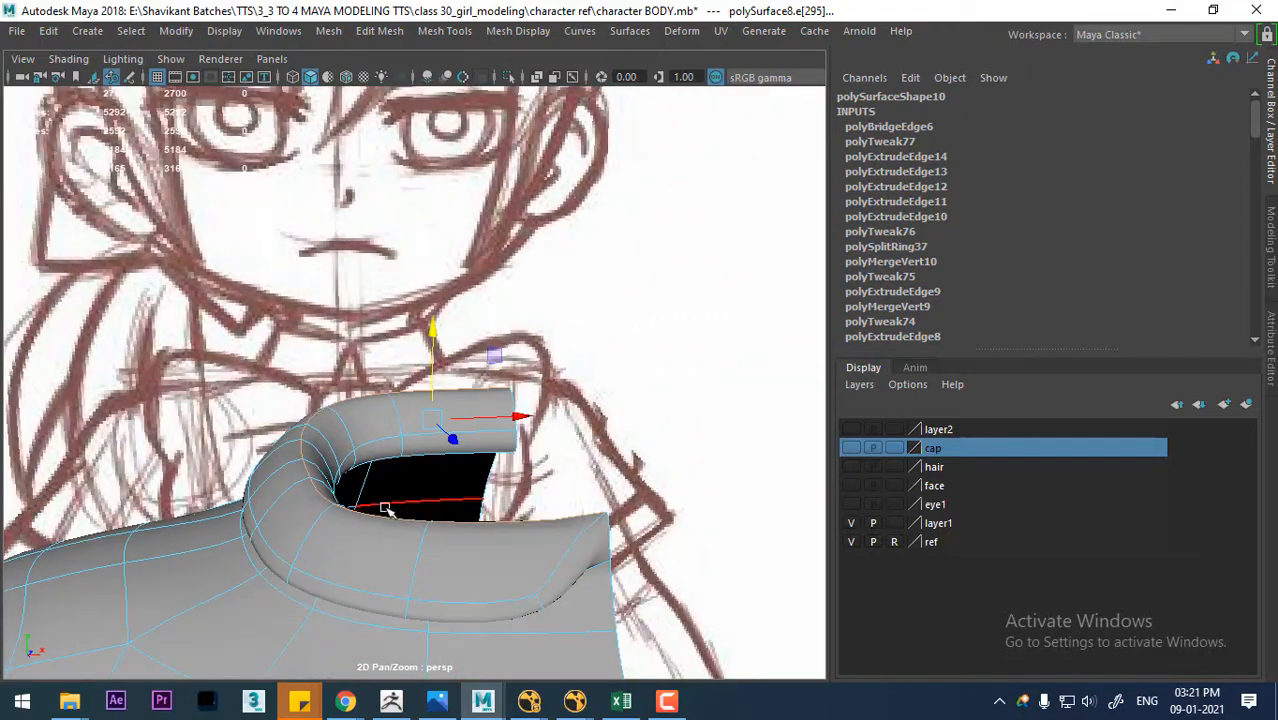
{"action": "right_click", "coordinate": [318, 401], "text": "shift"}
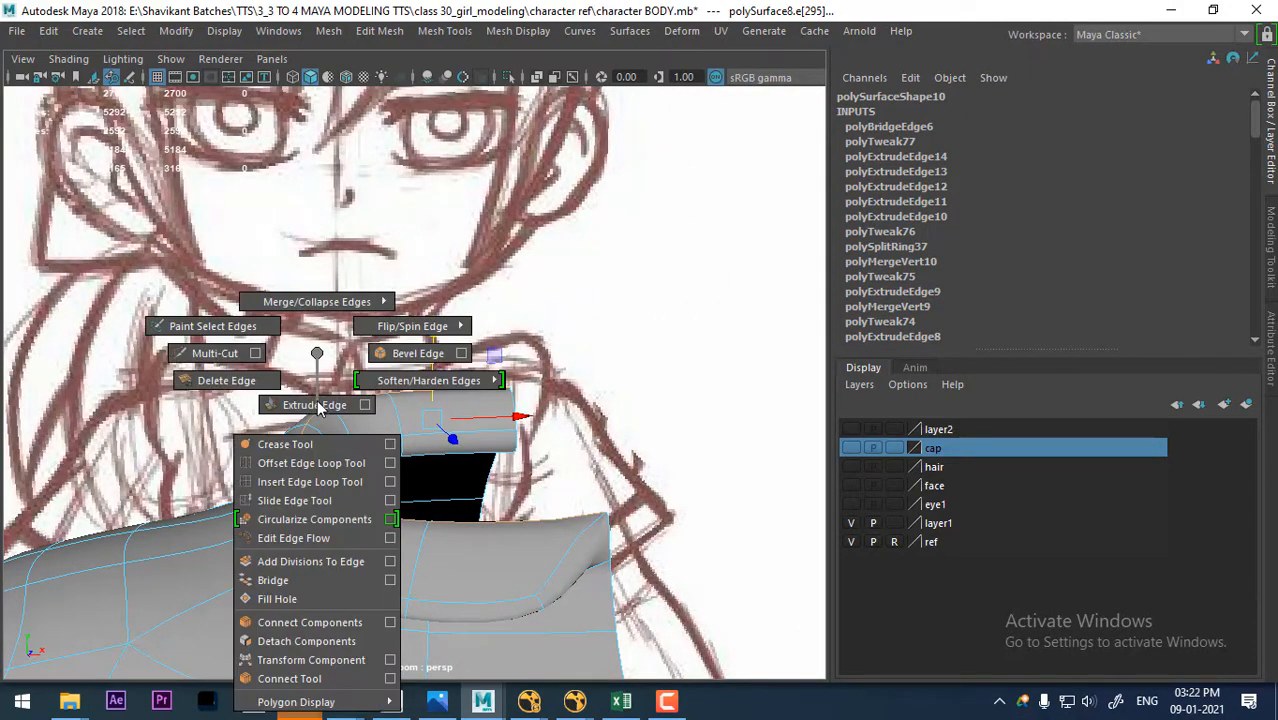
{"action": "left_click", "coordinate": [394, 353]}
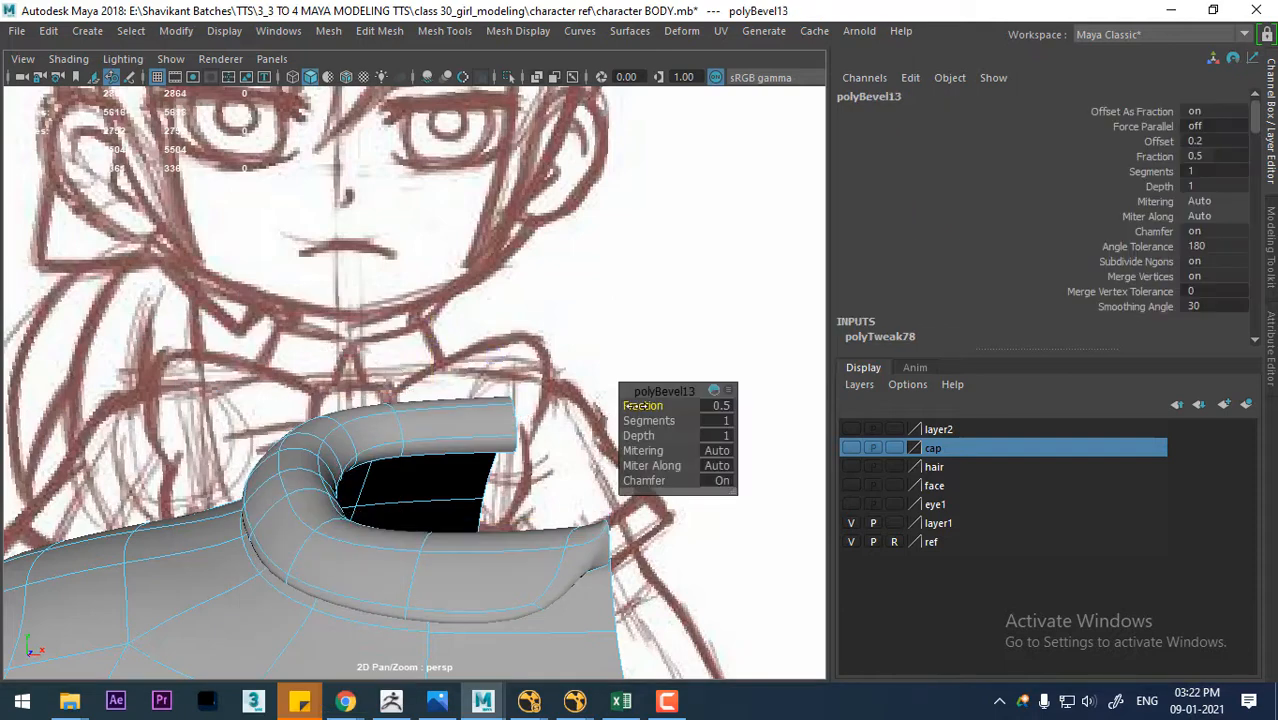
{"action": "left_click_drag", "start_coordinate": [652, 404], "coordinate": [660, 399]}
{"action": "left_click_drag", "start_coordinate": [613, 405], "coordinate": [603, 406]}
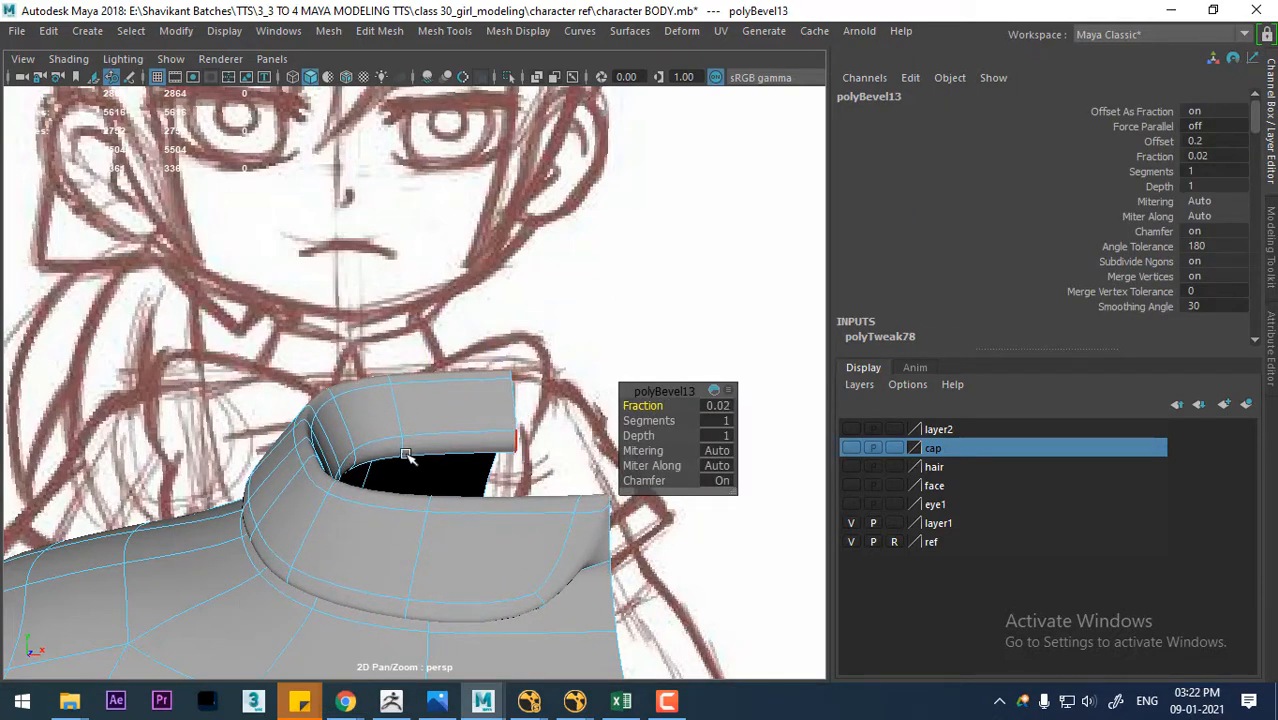
- Return to object mode, then select the jacket and examine the finished collar against the whole garment
{"action": "left_click_drag", "start_coordinate": [406, 455], "coordinate": [390, 427], "text": "alt"}
{"action": "right_click_drag", "start_coordinate": [383, 415], "coordinate": [531, 188]}
{"action": "left_click", "coordinate": [567, 285]}
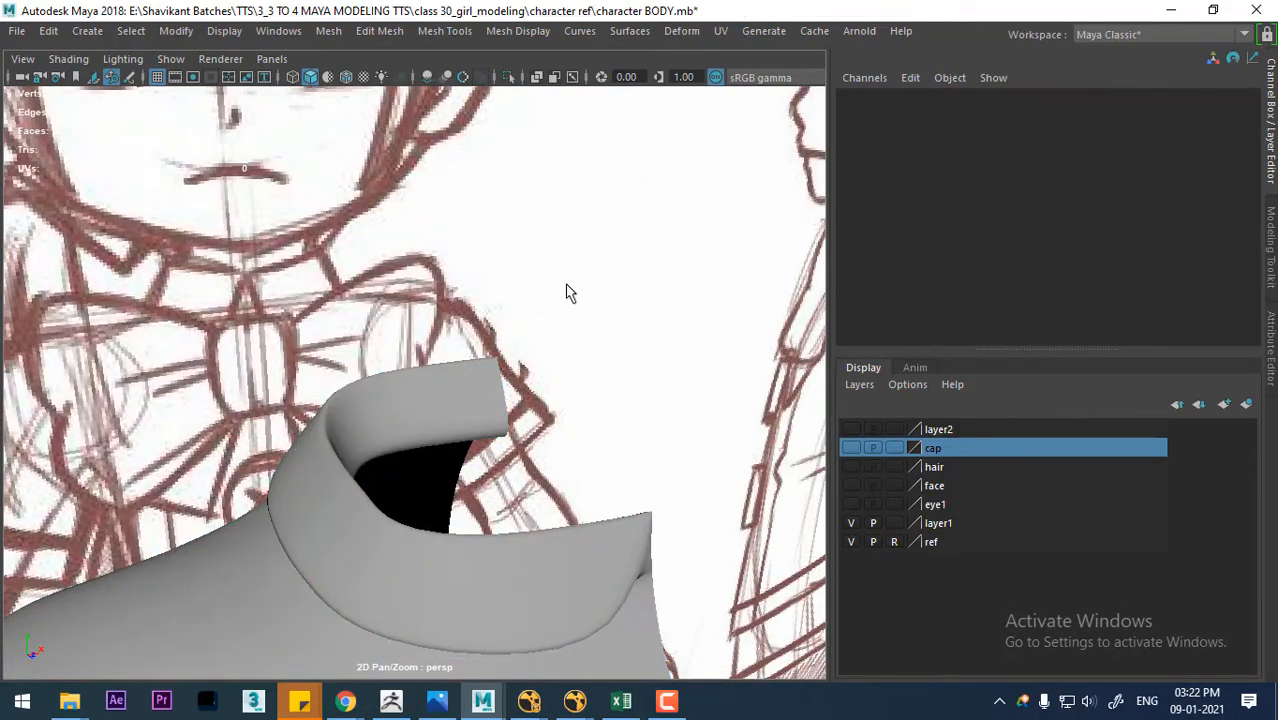
{"action": "left_click", "coordinate": [400, 432]}
{"action": "scroll", "coordinate": [402, 440], "scroll_direction": "down", "scroll_amount": 8}
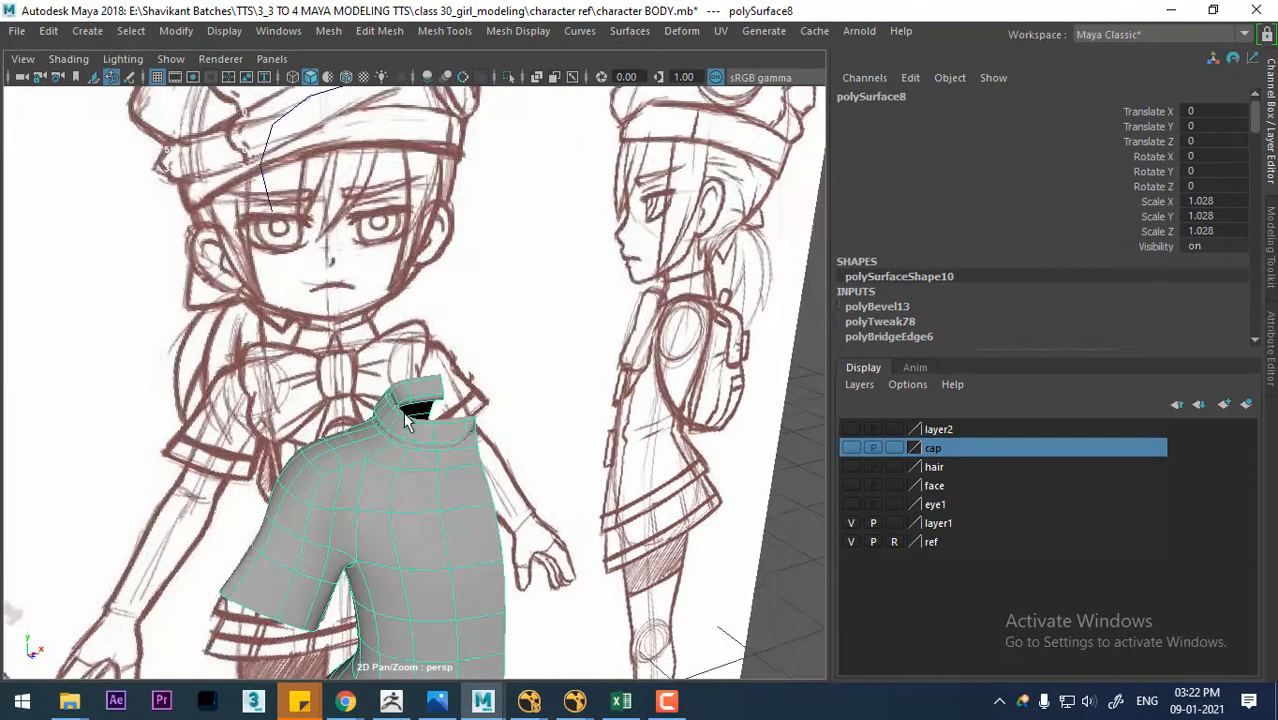
- Compare the jacket with the reference drawing in the front and perspective views, from the collar to the sleeve
{"action": "scroll", "coordinate": [454, 565], "scroll_direction": "up", "scroll_amount": 5}
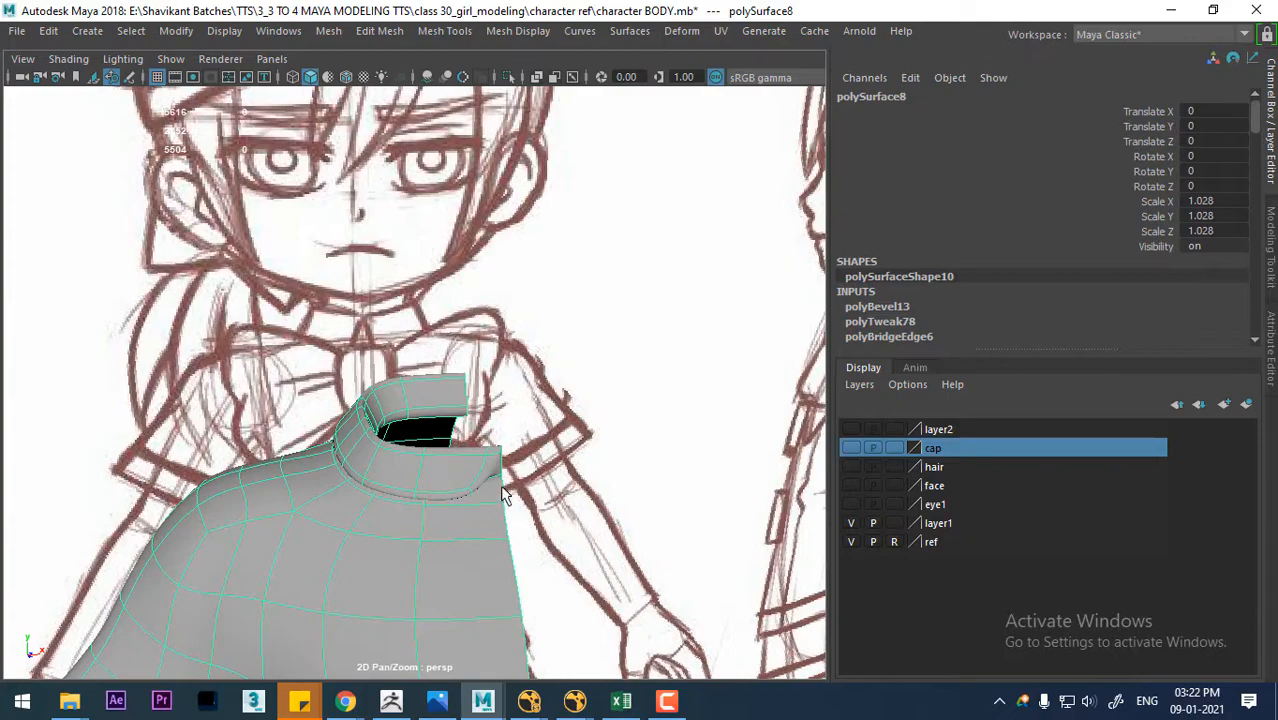
{"action": "key", "text": "space"}
{"action": "left_click_drag", "start_coordinate": [503, 495], "coordinate": [501, 526]}
{"action": "scroll", "coordinate": [383, 432], "scroll_direction": "down", "scroll_amount": 6}
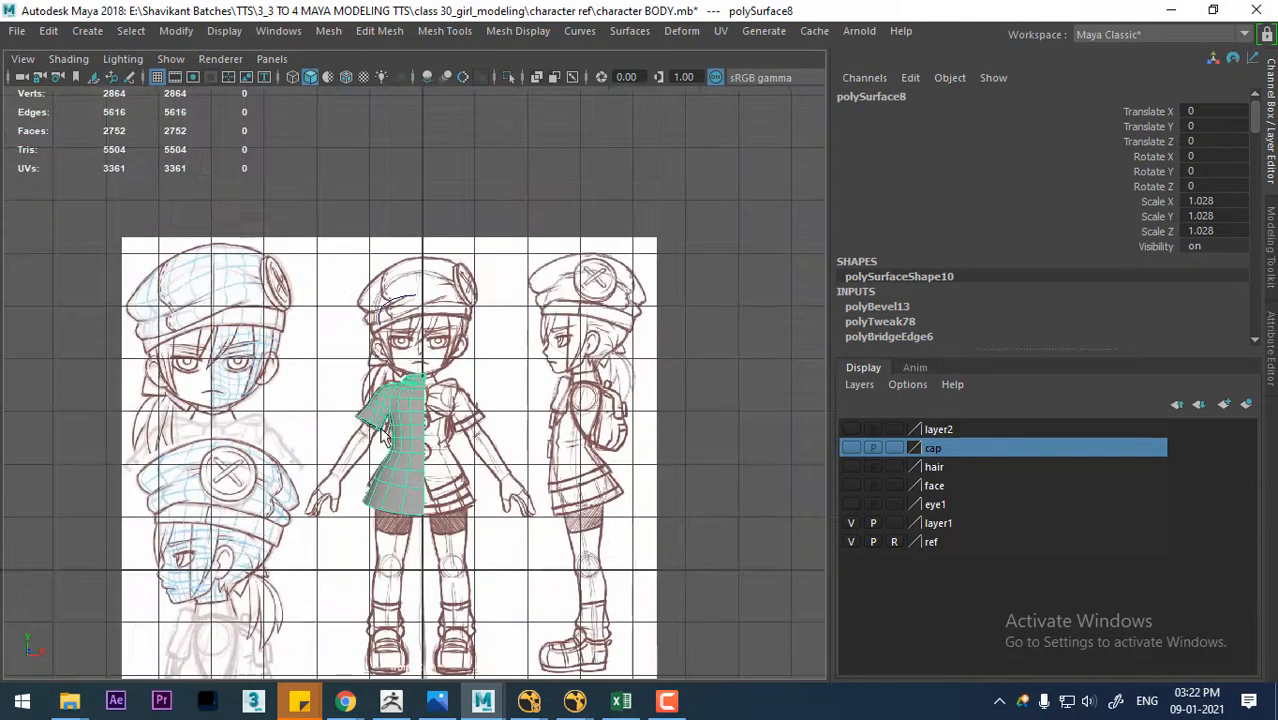
{"action": "scroll", "coordinate": [383, 432], "scroll_direction": "up", "scroll_amount": 8}
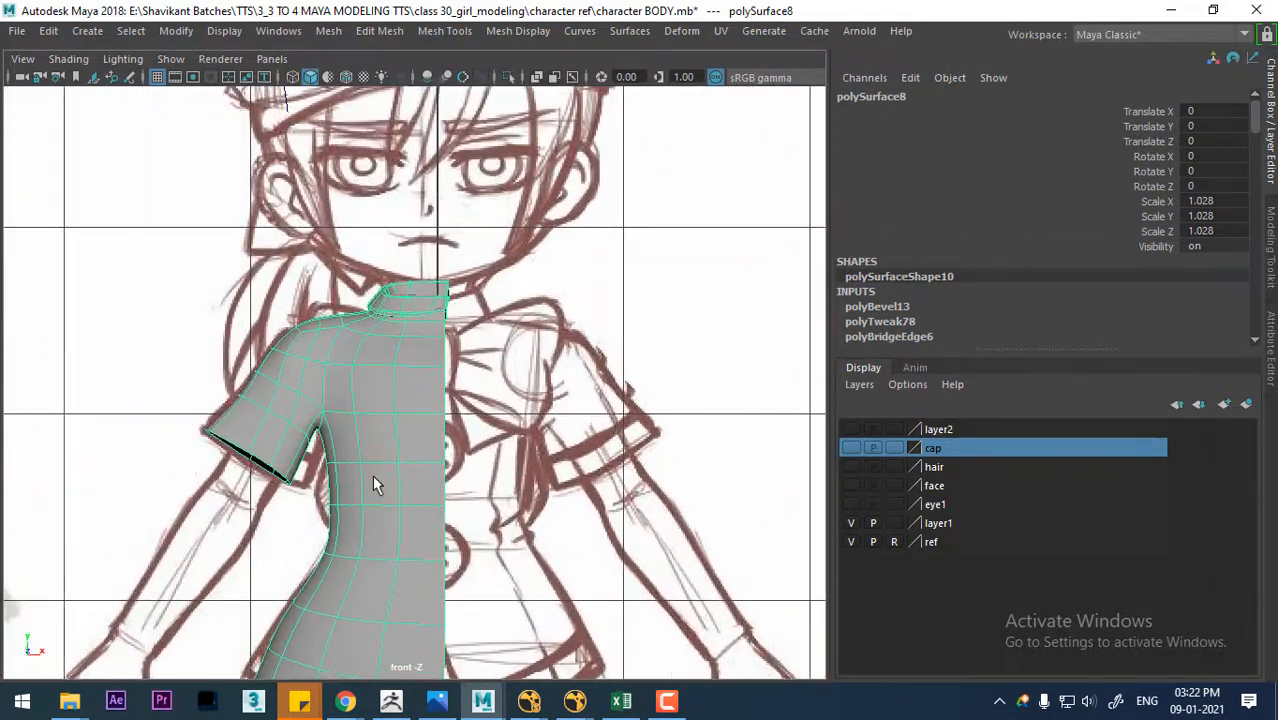
{"action": "middle_click_drag", "start_coordinate": [374, 479], "coordinate": [415, 437], "text": "alt"}
{"action": "key", "text": "space"}
{"action": "left_click_drag", "start_coordinate": [404, 460], "coordinate": [431, 476]}
{"action": "middle_click_drag", "start_coordinate": [431, 476], "coordinate": [427, 293], "text": "alt"}
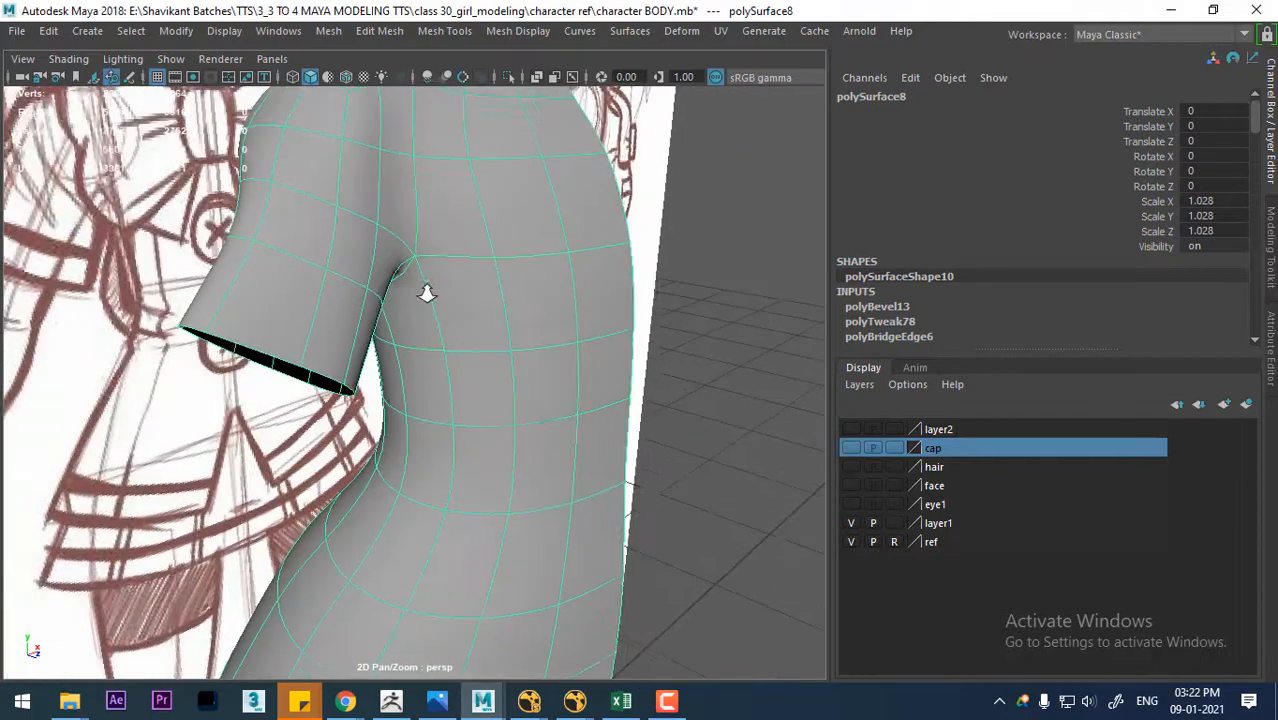
- Scale the edges running across the outer side of the sleeve, down to the sleeve opening, wider from front to back
{"action": "right_click_drag", "start_coordinate": [268, 302], "coordinate": [274, 205]}
{"action": "left_click_drag", "start_coordinate": [325, 248], "coordinate": [437, 232], "text": "alt"}
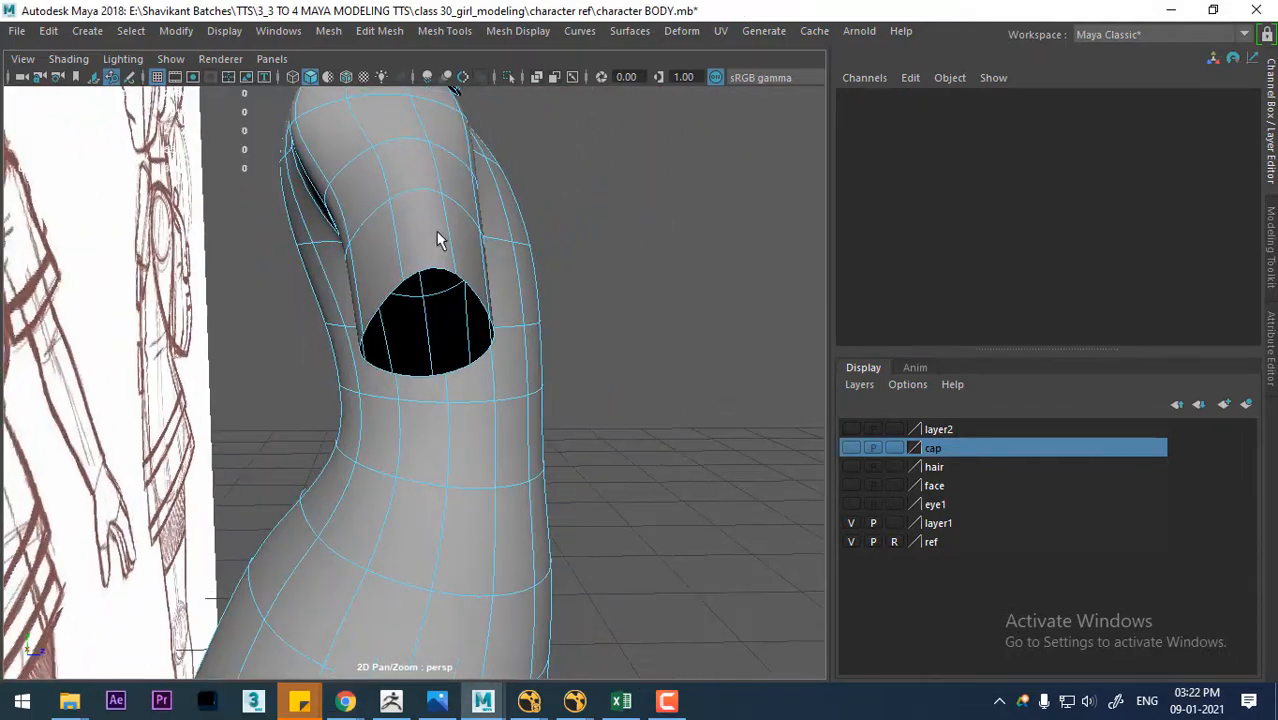
{"action": "right_click_drag", "start_coordinate": [400, 160], "coordinate": [390, 183]}
{"action": "left_click", "coordinate": [400, 147]}
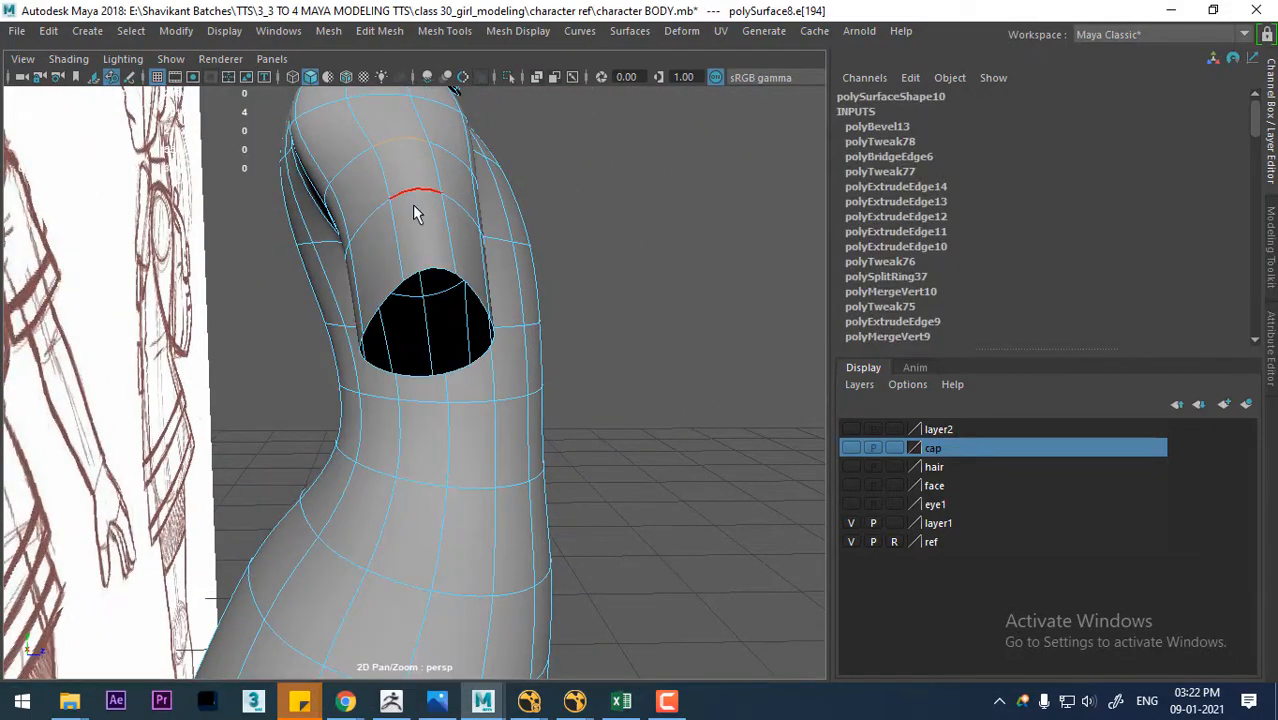
{"action": "key", "text": "w"}
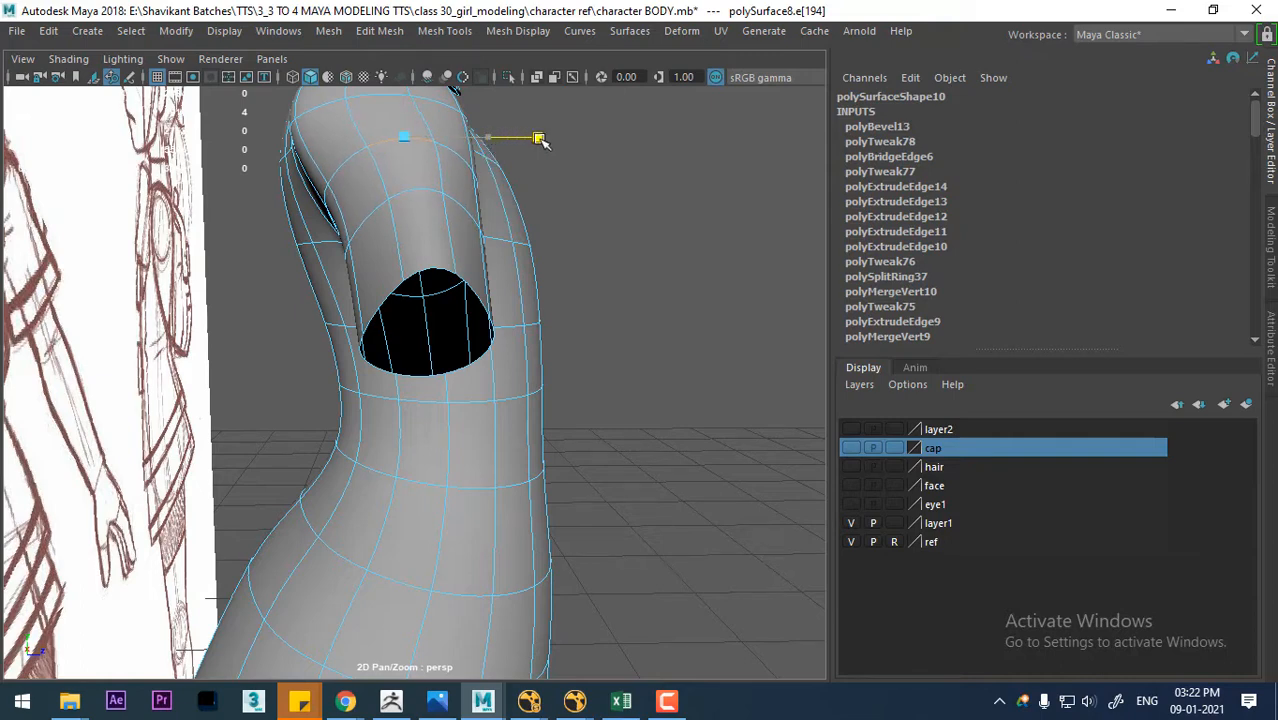
{"action": "left_click", "coordinate": [472, 189]}
{"action": "left_click_drag", "start_coordinate": [503, 185], "coordinate": [597, 186]}
{"action": "left_click", "coordinate": [424, 276]}
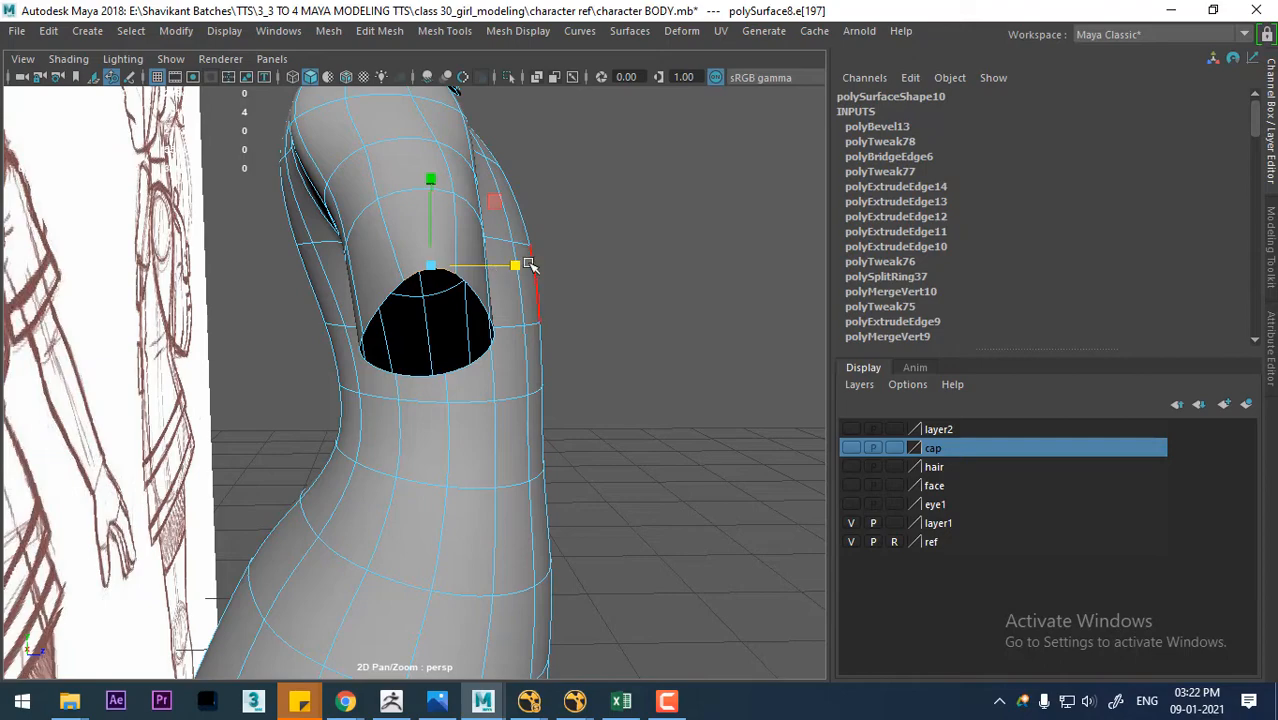
{"action": "left_click_drag", "start_coordinate": [517, 268], "coordinate": [606, 266]}
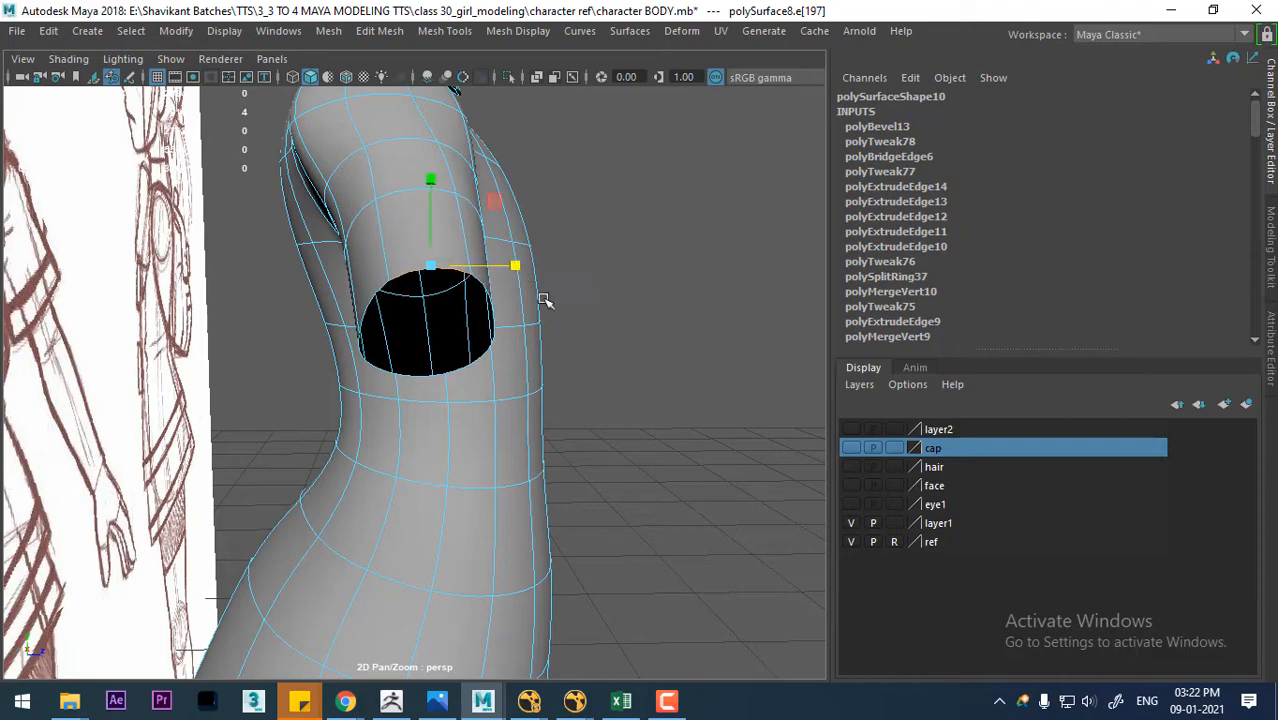
- Select the edge loop around the sleeve opening and extrude it with a Local Translate Z of about -0.014
{"action": "left_click_drag", "start_coordinate": [542, 297], "coordinate": [370, 296], "text": "alt"}
{"action": "left_click", "coordinate": [296, 299]}
{"action": "right_click_drag", "start_coordinate": [357, 200], "coordinate": [342, 248], "text": "shift"}
{"action": "left_click_drag", "start_coordinate": [342, 248], "coordinate": [373, 419], "text": "alt"}
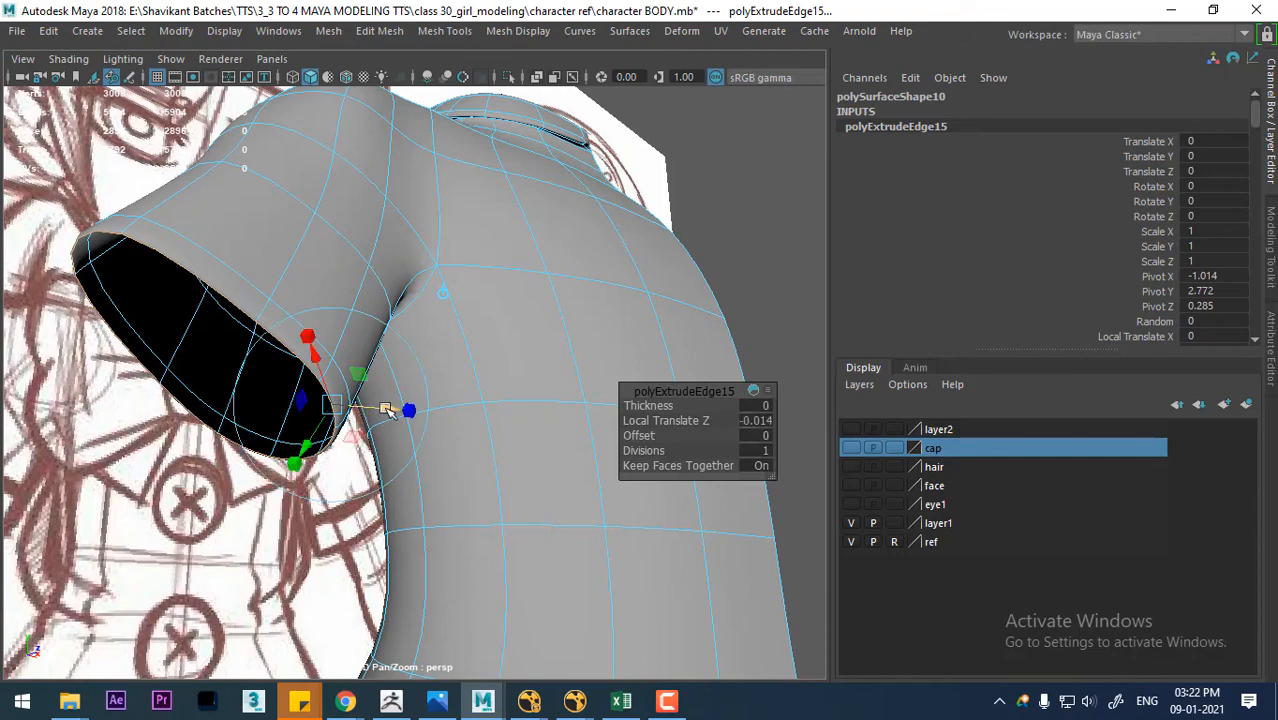
- Extrude the sleeve opening's edge loop again and offset it inward to give the hem thickness
{"action": "right_click_drag", "start_coordinate": [390, 185], "coordinate": [357, 234], "text": "shift"}
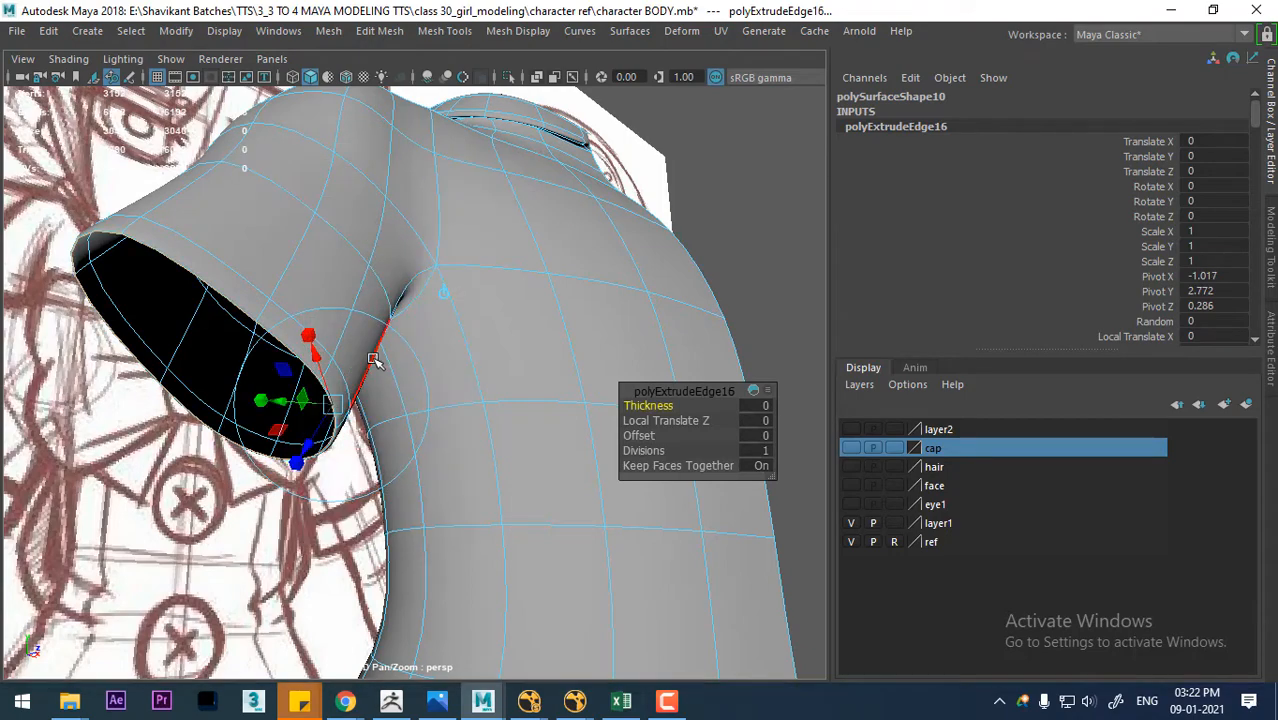
{"action": "left_click_drag", "start_coordinate": [375, 360], "coordinate": [344, 521], "text": "alt"}
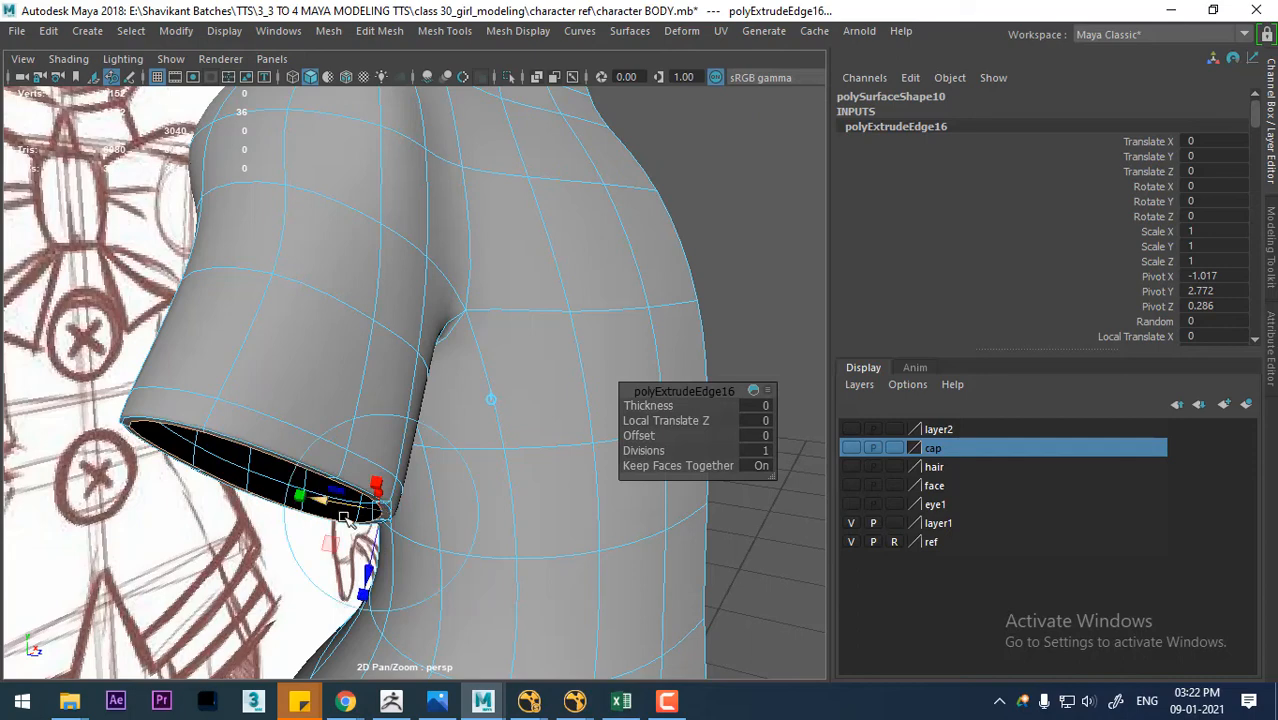
{"action": "left_click", "coordinate": [366, 573]}
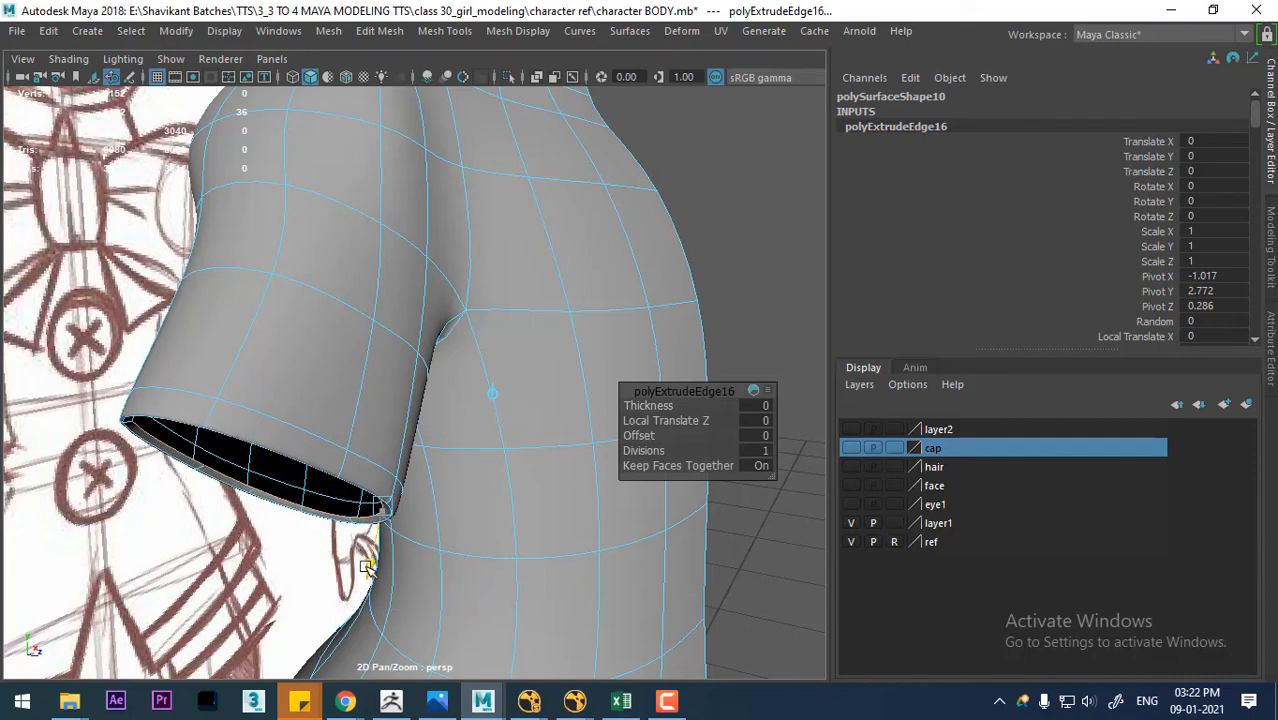
{"action": "left_click_drag", "start_coordinate": [362, 568], "coordinate": [356, 572]}
- Extrude the hem's inner loop up inside the sleeve with a Local Translate Z of about -0.060, and return to object mode
{"action": "left_click_drag", "start_coordinate": [325, 580], "coordinate": [337, 477], "text": "alt"}
{"action": "right_click_drag", "start_coordinate": [357, 283], "coordinate": [356, 336], "text": "shift"}
{"action": "left_click_drag", "start_coordinate": [325, 521], "coordinate": [355, 495]}
{"action": "left_click_drag", "start_coordinate": [327, 425], "coordinate": [371, 214]}
{"action": "scroll", "coordinate": [288, 436], "scroll_direction": "down", "scroll_amount": 3}
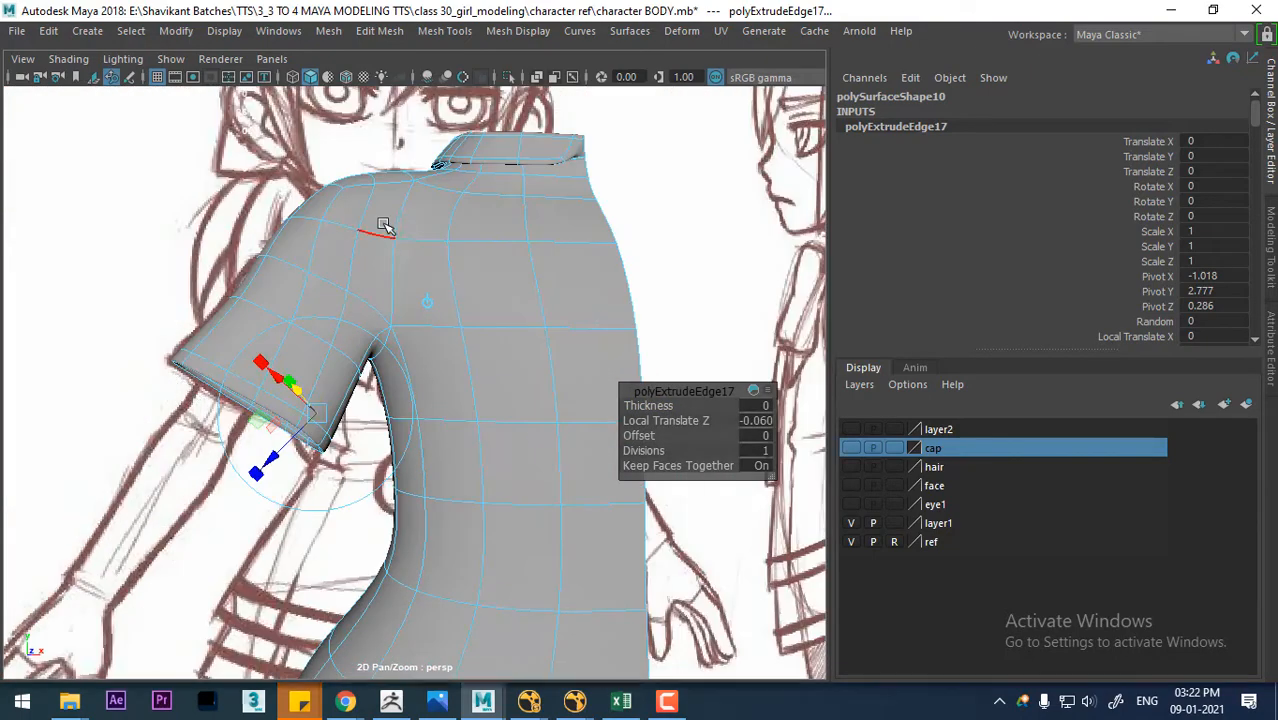
{"action": "key", "text": "F8"}
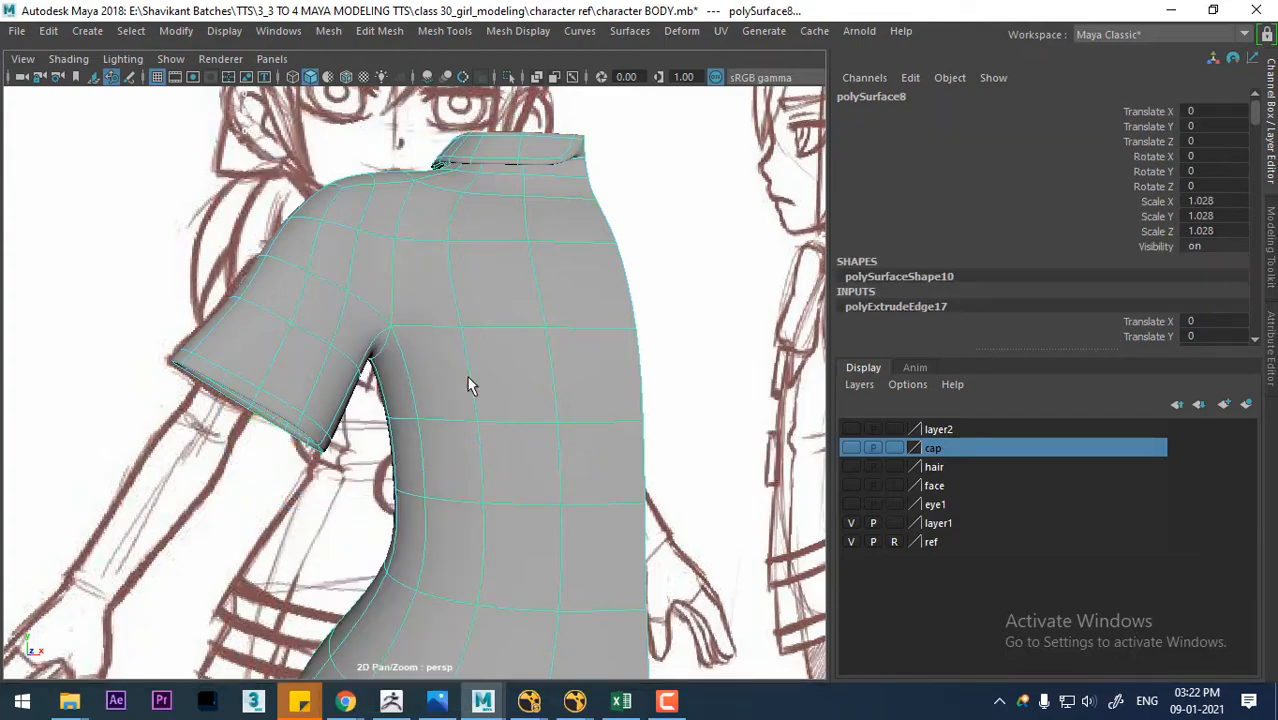
- Select the lengthwise edges on the front of the sleeve and reposition them with the Slide Edge tool
{"action": "left_click_drag", "start_coordinate": [462, 297], "coordinate": [330, 348], "text": "alt"}
{"action": "right_click_drag", "start_coordinate": [330, 348], "coordinate": [320, 307]}
{"action": "left_click", "coordinate": [315, 278]}
{"action": "left_click_drag", "start_coordinate": [315, 278], "coordinate": [310, 363], "text": "alt"}
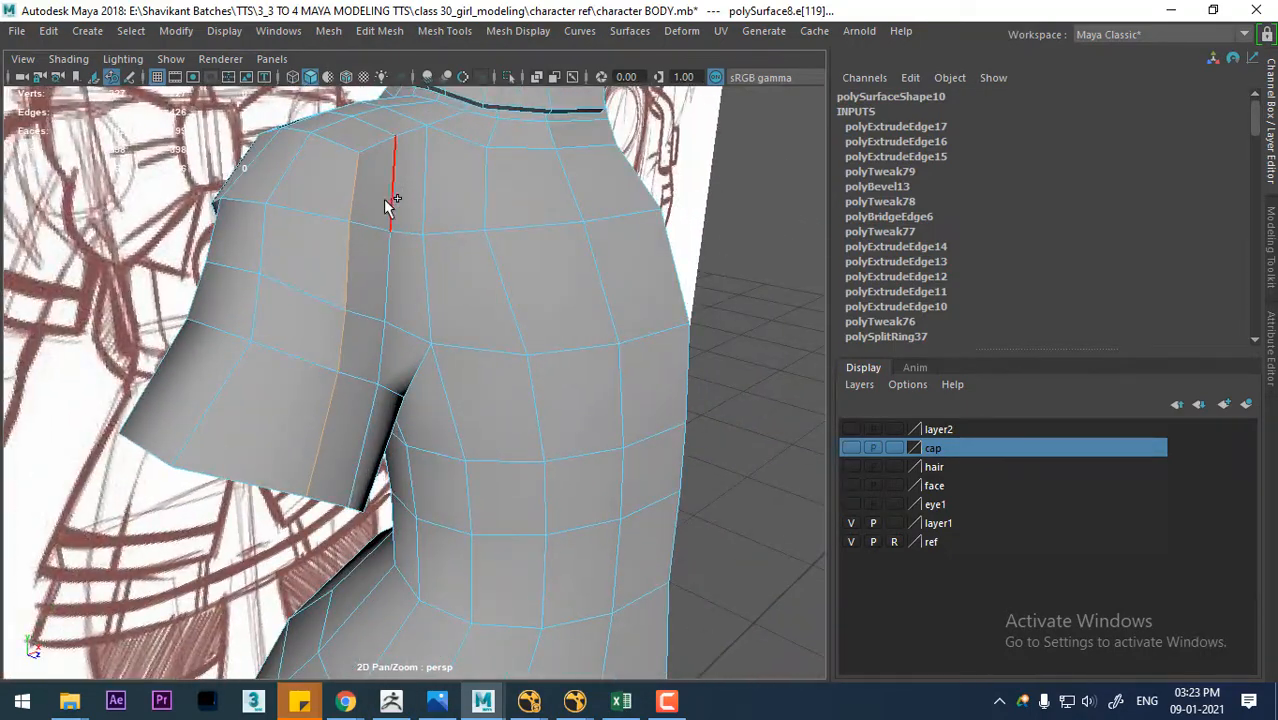
{"action": "right_click_drag", "start_coordinate": [388, 200], "coordinate": [357, 351], "text": "shift"}
- Slide the lengthwise edges on the back of the sleeve toward the outer side of the arm
{"action": "left_click_drag", "start_coordinate": [293, 364], "coordinate": [410, 249], "text": "alt"}
{"action": "left_click_drag", "start_coordinate": [415, 111], "coordinate": [326, 191], "text": "ctrl"}
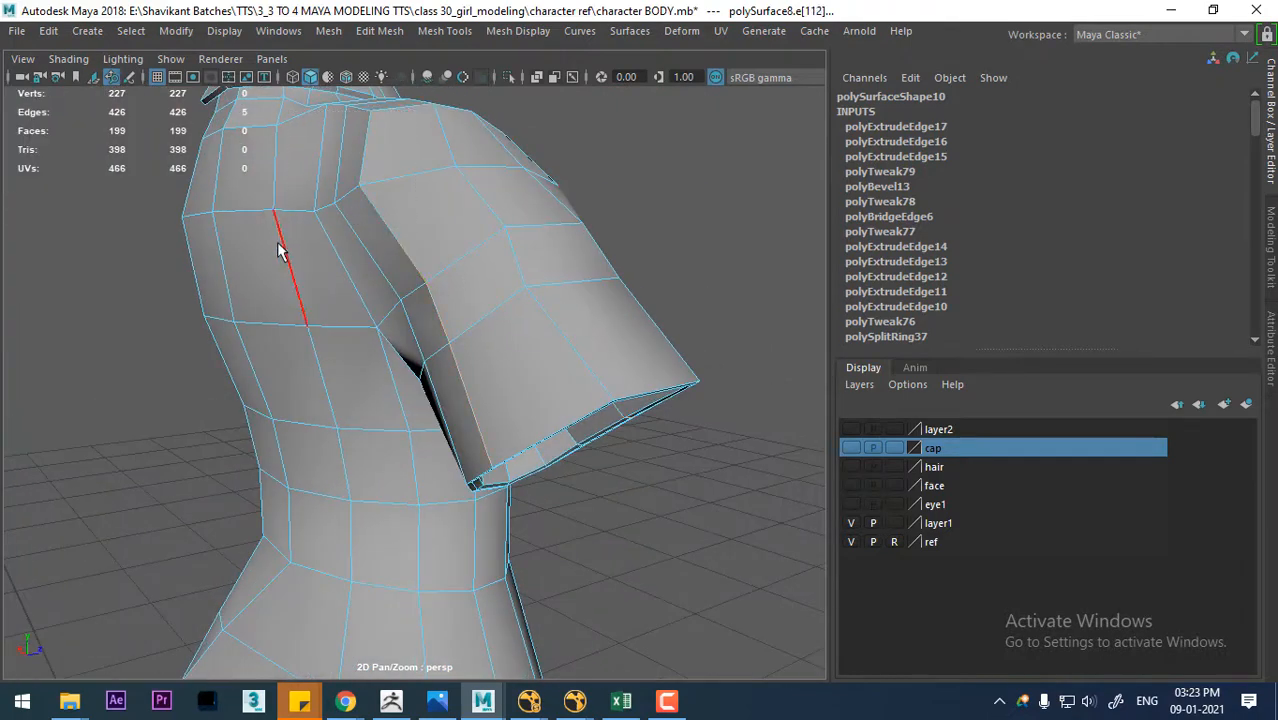
{"action": "right_click", "coordinate": [435, 170], "text": "shift"}
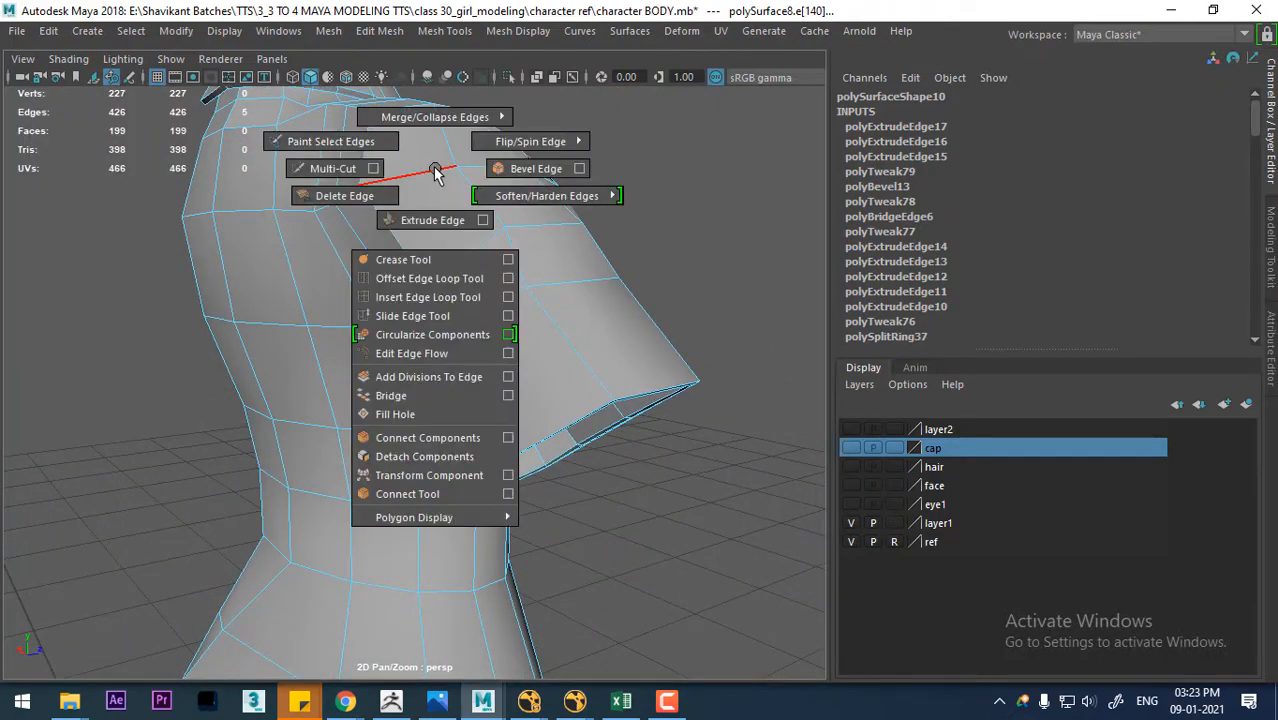
{"action": "left_click", "coordinate": [412, 316]}
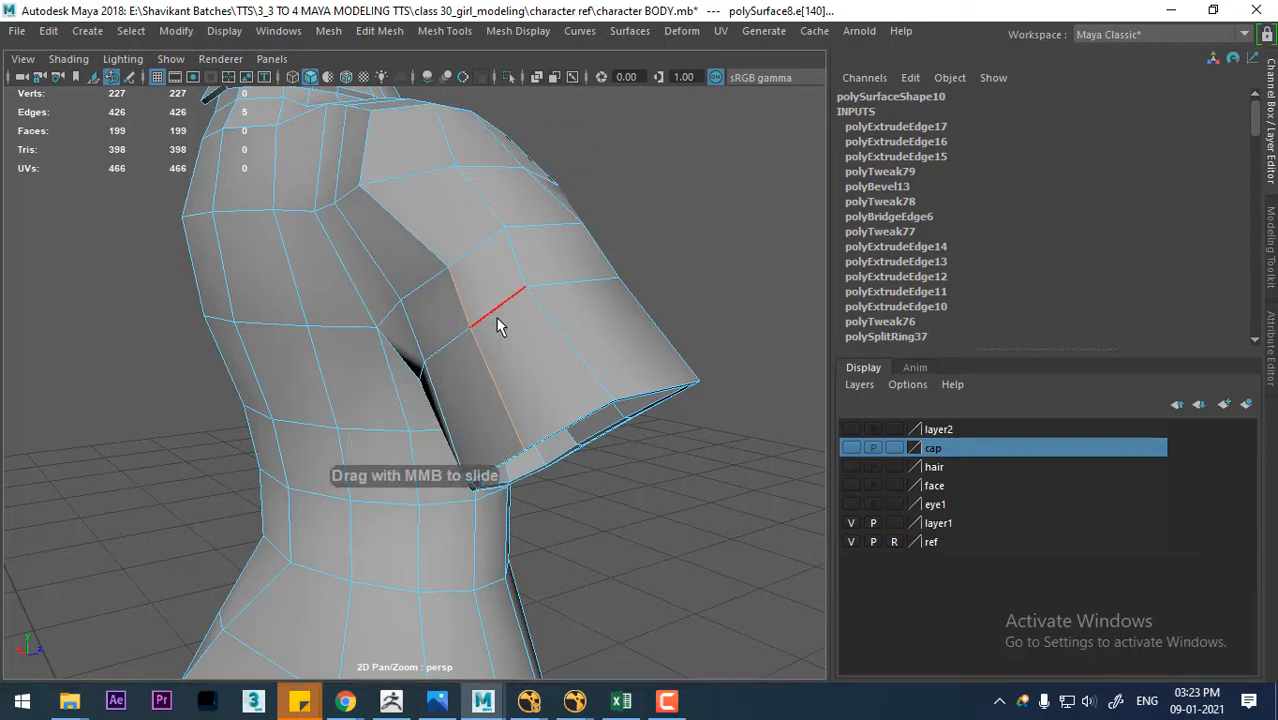
{"action": "left_click_drag", "start_coordinate": [500, 327], "coordinate": [496, 271], "text": "alt"}
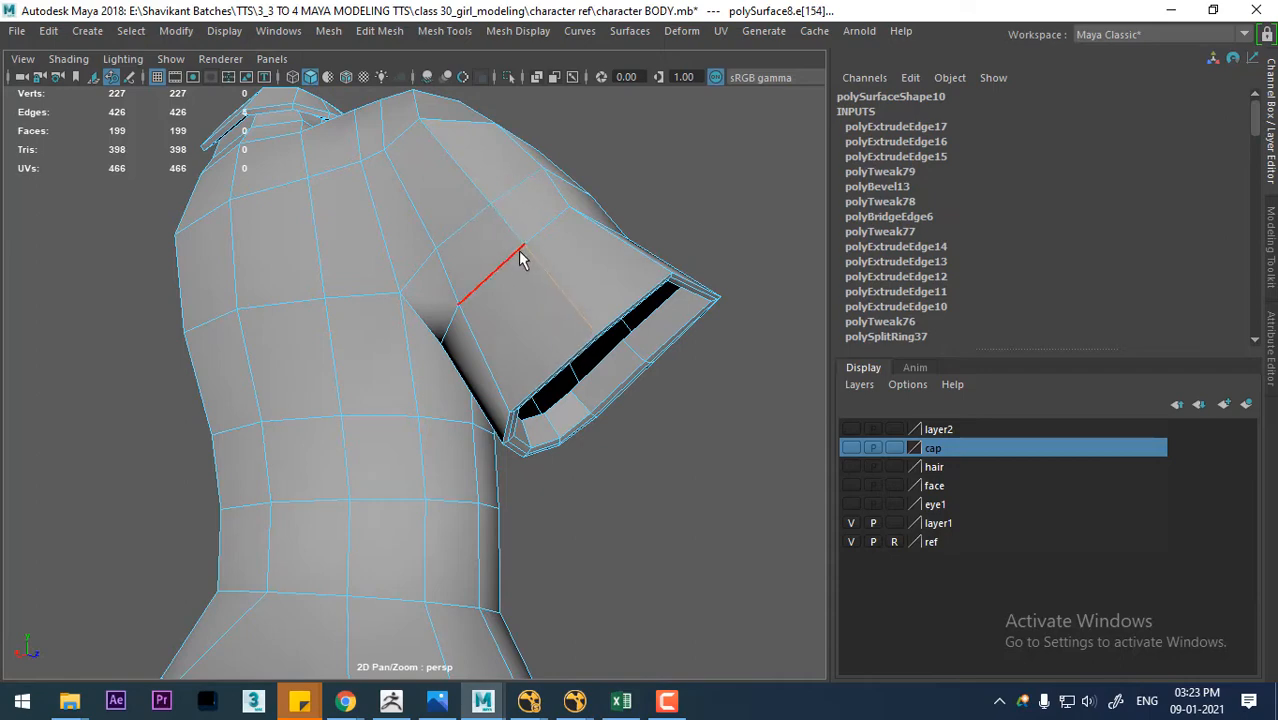
- Slide the single vertical edge at the back of the shoulder outward to even the edge flow around the shoulder
{"action": "left_click_drag", "start_coordinate": [522, 261], "coordinate": [406, 333], "text": "alt"}
{"action": "left_click", "coordinate": [402, 324]}
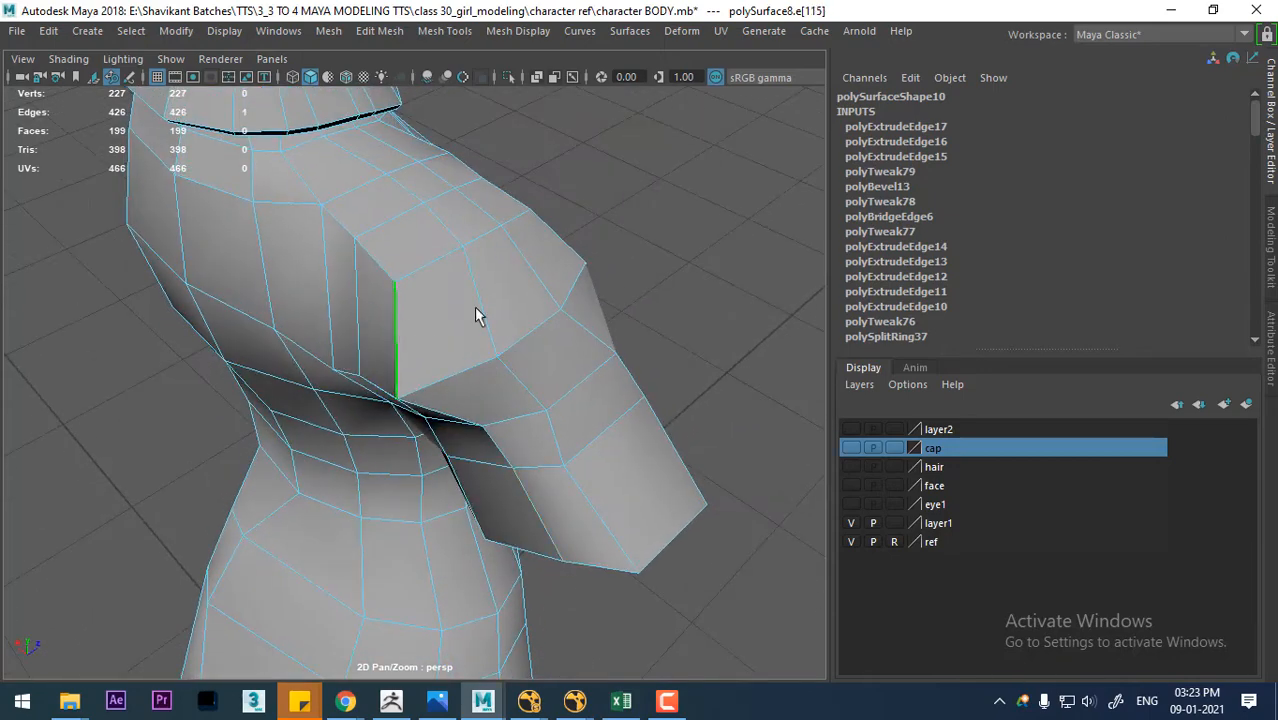
{"action": "left_click_drag", "start_coordinate": [474, 307], "coordinate": [494, 293], "text": "alt"}
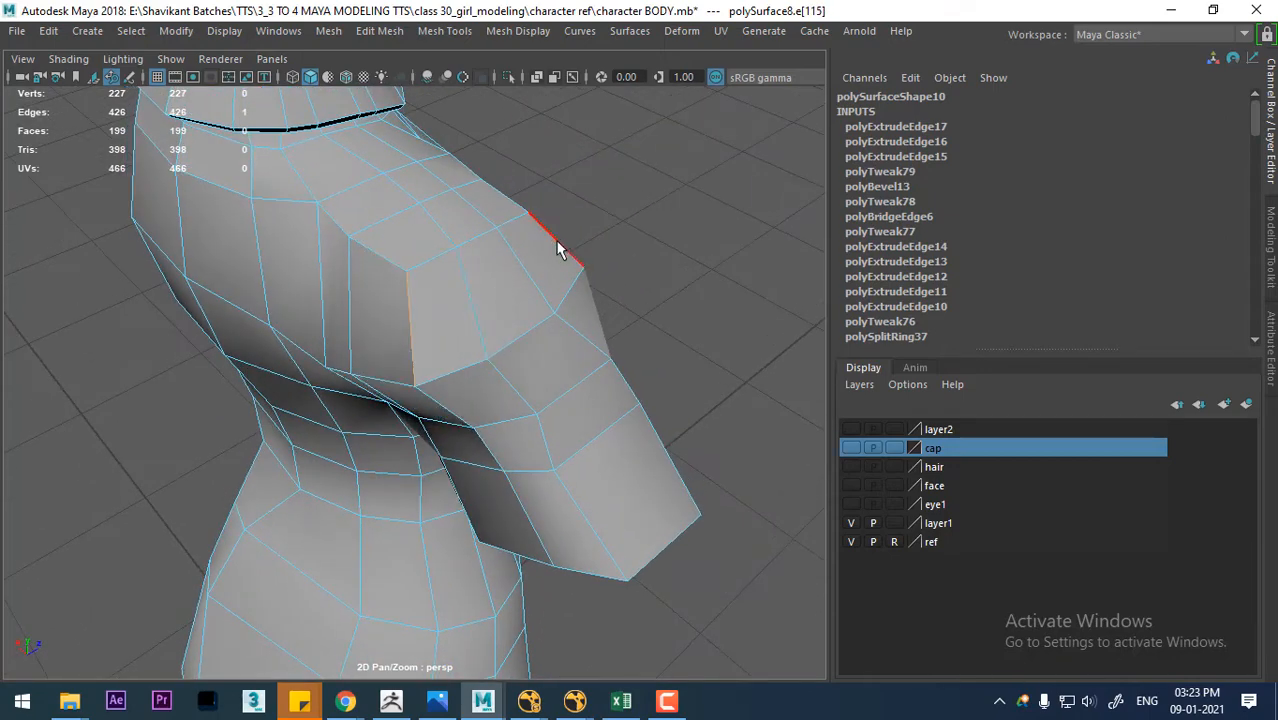
{"action": "left_click_drag", "start_coordinate": [558, 250], "coordinate": [456, 280], "text": "alt"}
{"action": "left_click", "coordinate": [531, 266]}
{"action": "left_click_drag", "start_coordinate": [531, 266], "coordinate": [360, 253], "text": "alt"}
{"action": "left_click_drag", "start_coordinate": [428, 303], "coordinate": [458, 290], "text": "alt"}
- Select the lengthwise edges on the front of the sleeve and move the lower ones forward to round the sleeve
{"action": "key", "text": "w"}
{"action": "double_click", "coordinate": [407, 337]}
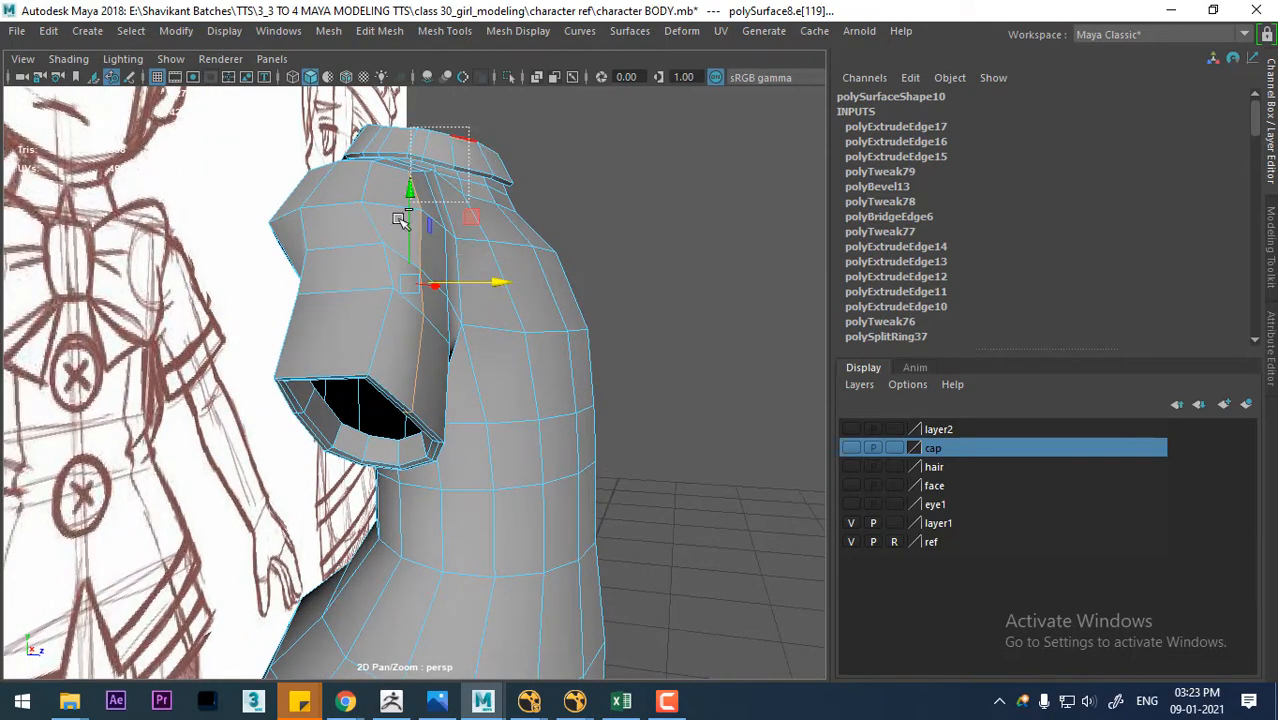
{"action": "left_click_drag", "start_coordinate": [494, 341], "coordinate": [507, 341]}
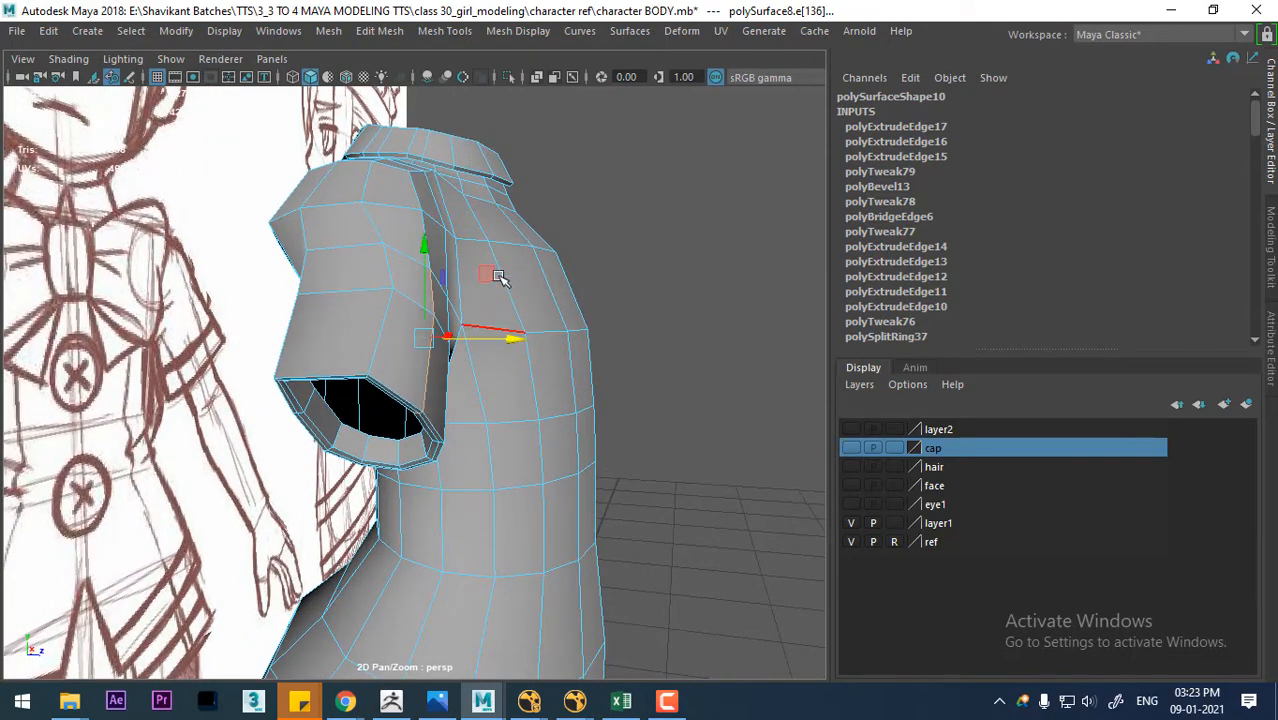
{"action": "left_click_drag", "start_coordinate": [472, 252], "coordinate": [409, 291], "text": "ctrl"}
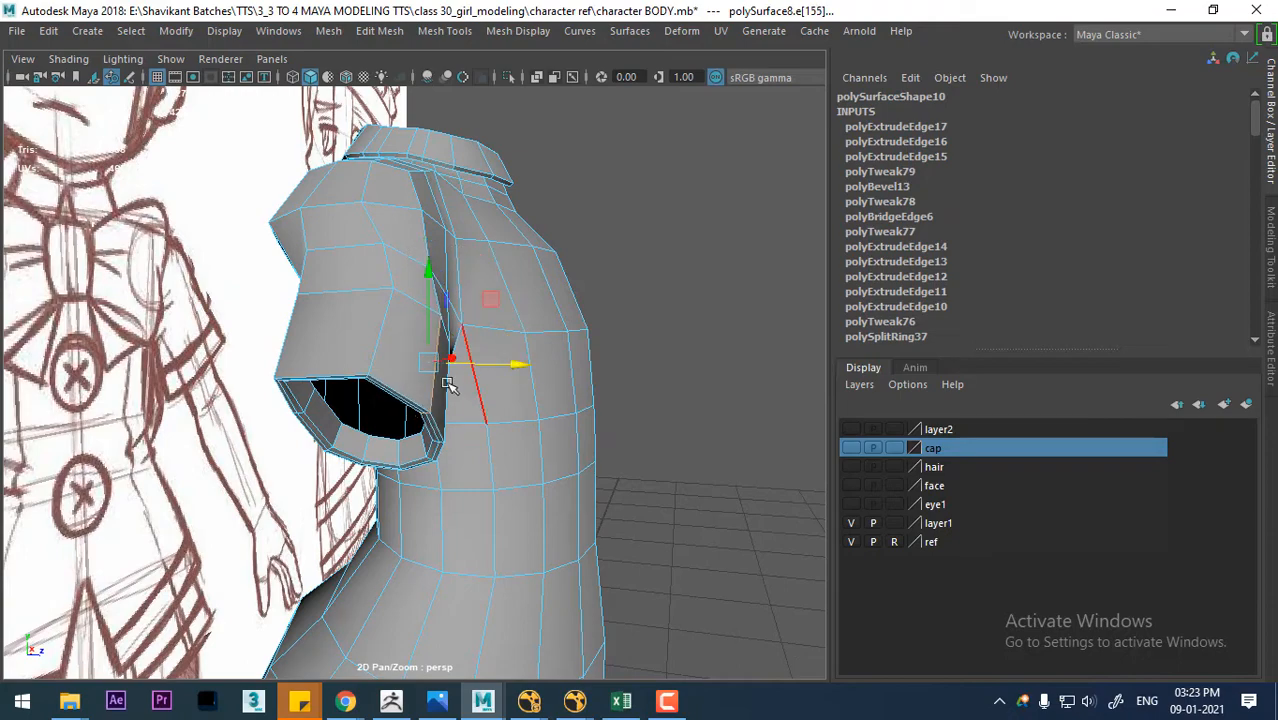
- Select the lengthwise edges on the back of the sleeve and move the lower ones backward to round the sleeve
{"action": "left_click_drag", "start_coordinate": [448, 371], "coordinate": [456, 251], "text": "alt"}
{"action": "left_click", "coordinate": [398, 377], "text": "shift"}
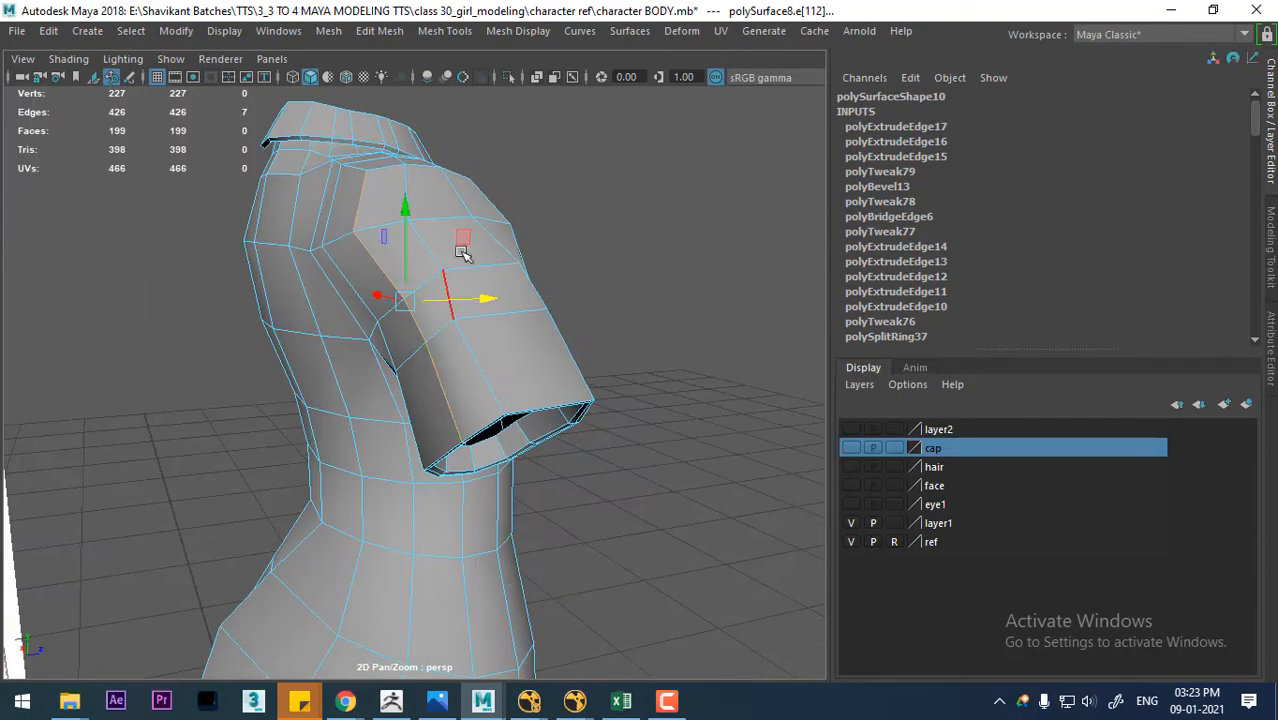
{"action": "left_click_drag", "start_coordinate": [455, 324], "coordinate": [465, 371], "text": "alt"}
{"action": "left_click_drag", "start_coordinate": [434, 244], "coordinate": [320, 301], "text": "ctrl"}
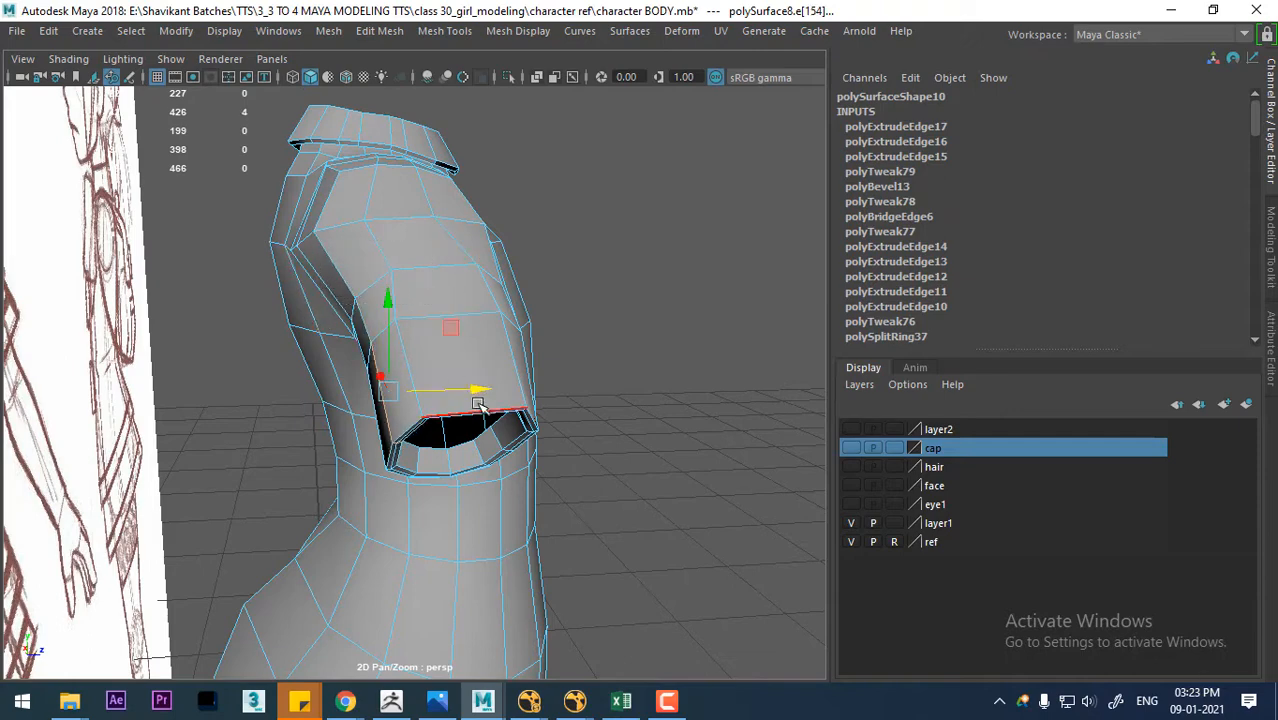
{"action": "left_click_drag", "start_coordinate": [481, 389], "coordinate": [475, 389]}
{"action": "left_click_drag", "start_coordinate": [329, 317], "coordinate": [411, 382], "text": "ctrl"}
{"action": "left_click_drag", "start_coordinate": [485, 428], "coordinate": [231, 419]}
- Return to object mode, show the jacket in smooth preview and examine the reshaped sleeve
{"action": "right_click_drag", "start_coordinate": [515, 282], "coordinate": [584, 150]}
{"action": "left_click_drag", "start_coordinate": [408, 348], "coordinate": [360, 524], "text": "alt"}
{"action": "key", "text": "3"}
{"action": "scroll", "coordinate": [453, 360], "scroll_direction": "down", "scroll_amount": 5}
{"action": "left_click", "coordinate": [634, 434]}
{"action": "left_click", "coordinate": [391, 463]}
{"action": "left_click_drag", "start_coordinate": [391, 464], "coordinate": [414, 538], "text": "alt"}
- Turn on X-Ray shading in the front view so the reference shows through the jacket's skirt
{"action": "key", "text": "space"}
{"action": "scroll", "coordinate": [396, 319], "scroll_direction": "up", "scroll_amount": 3}
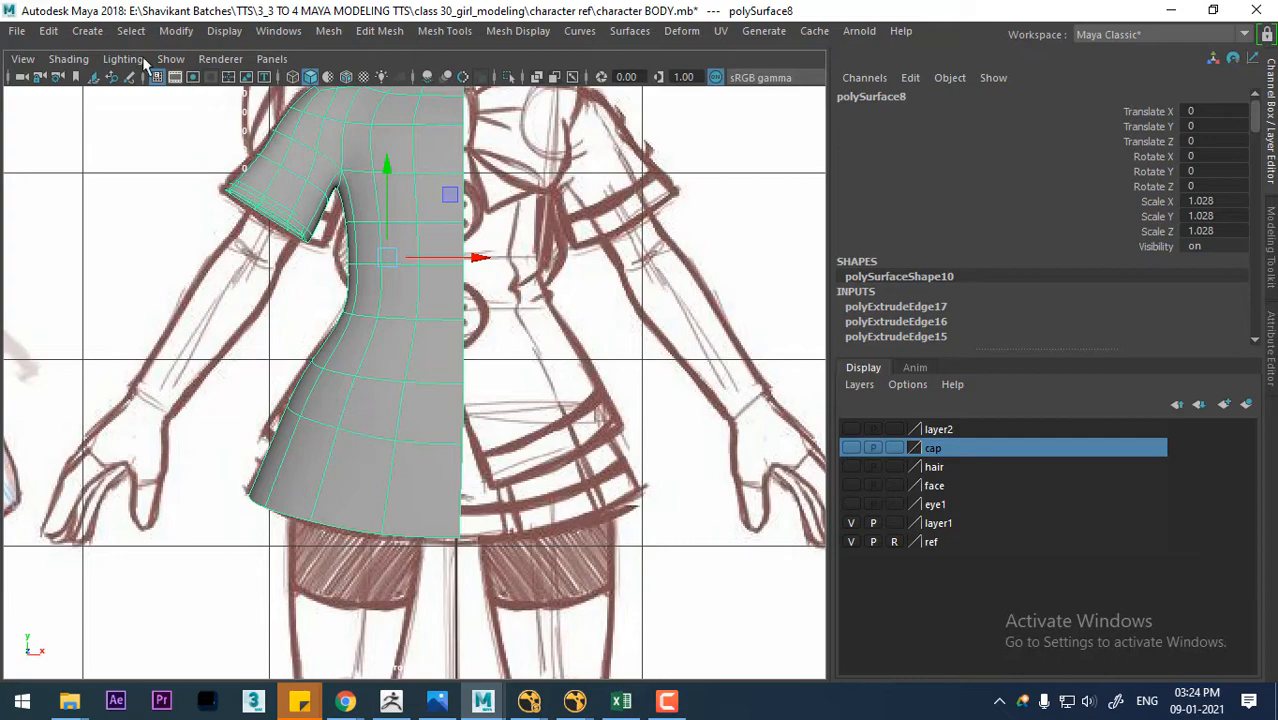
{"action": "left_click", "coordinate": [68, 58]}
{"action": "left_click", "coordinate": [100, 251]}
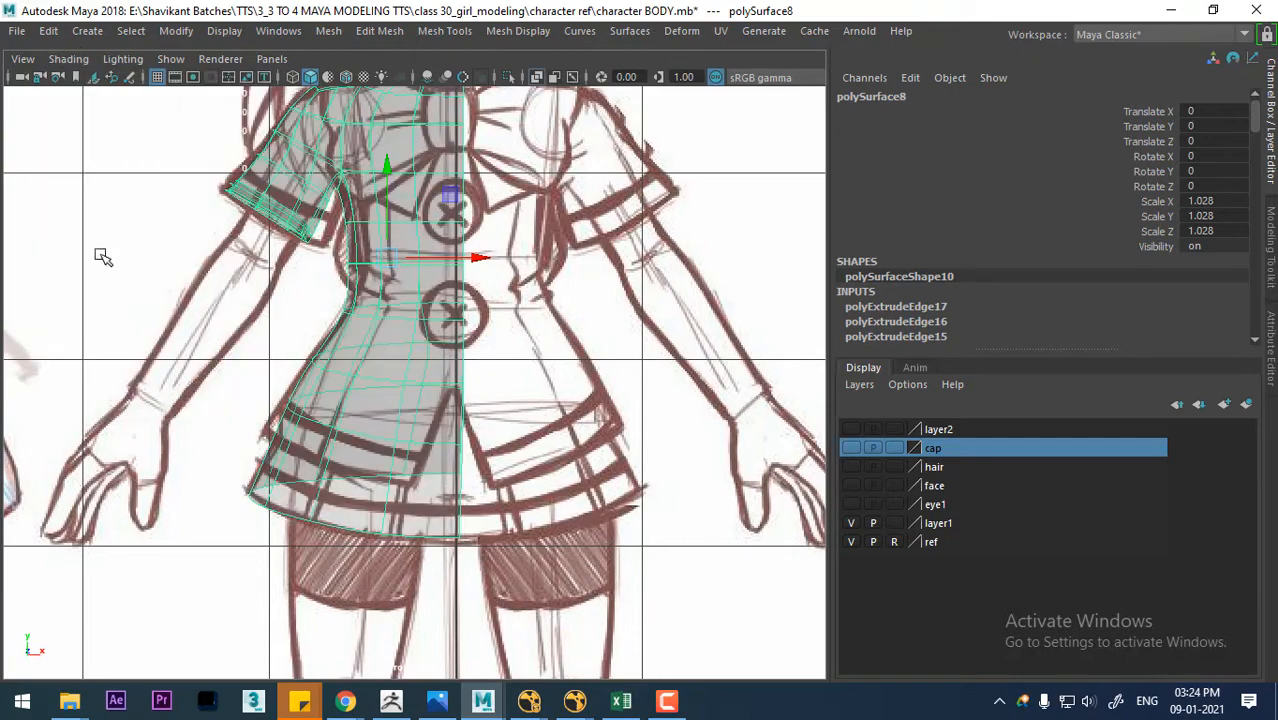
{"action": "scroll", "coordinate": [340, 460], "scroll_direction": "up", "scroll_amount": 2}
- Insert a horizontal edge loop across the lower skirt at the lower corner of the drawn front slit
{"action": "right_click_drag", "start_coordinate": [386, 241], "coordinate": [283, 293], "text": "shift"}
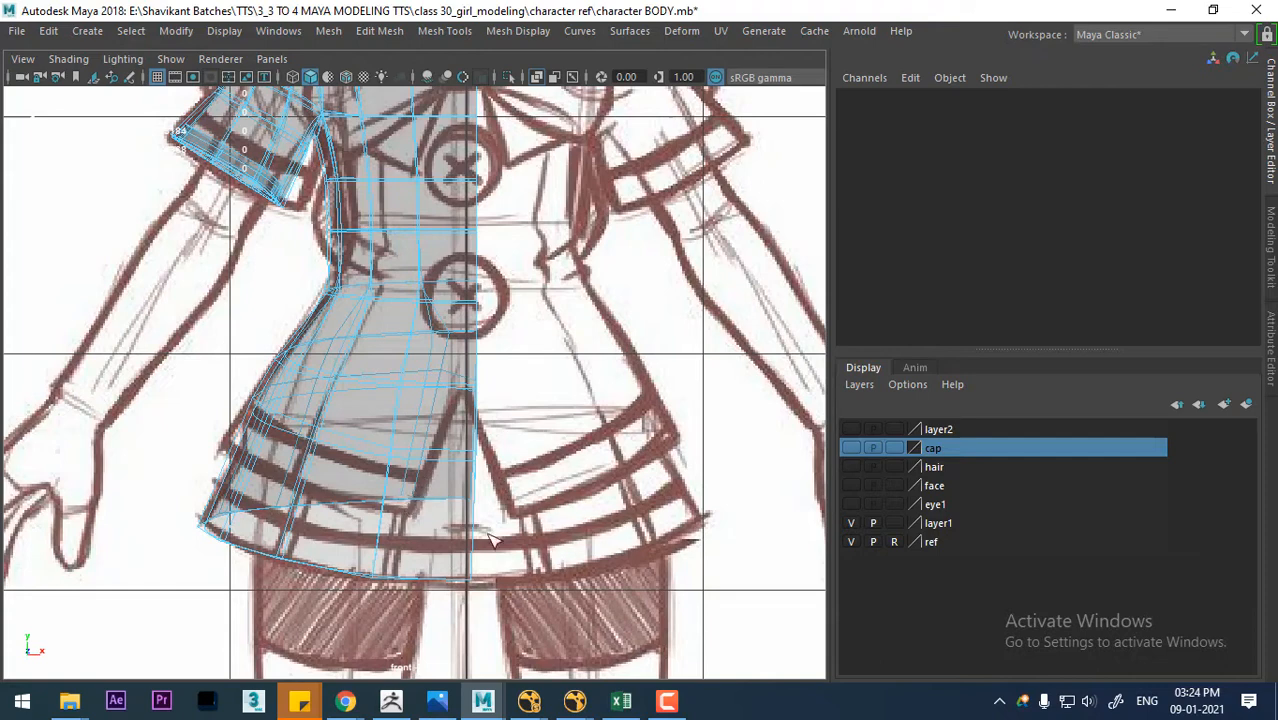
{"action": "left_click", "coordinate": [387, 514]}
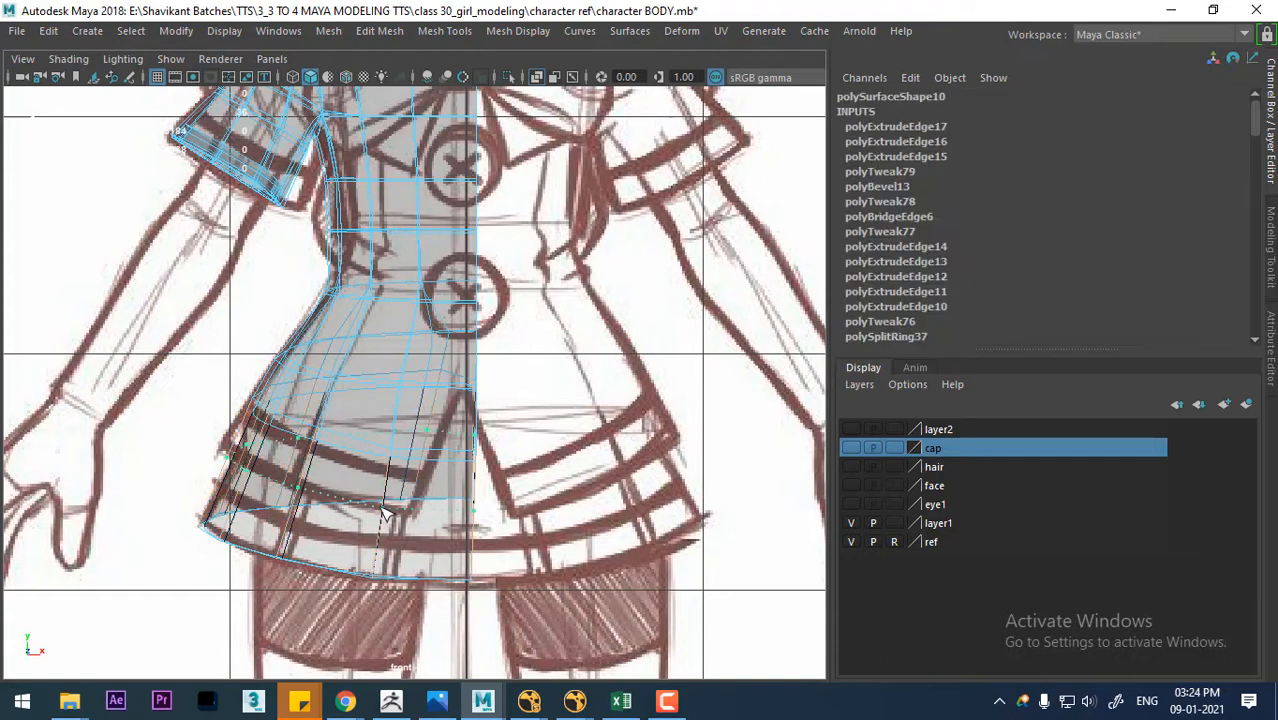
{"action": "left_click", "coordinate": [383, 514]}
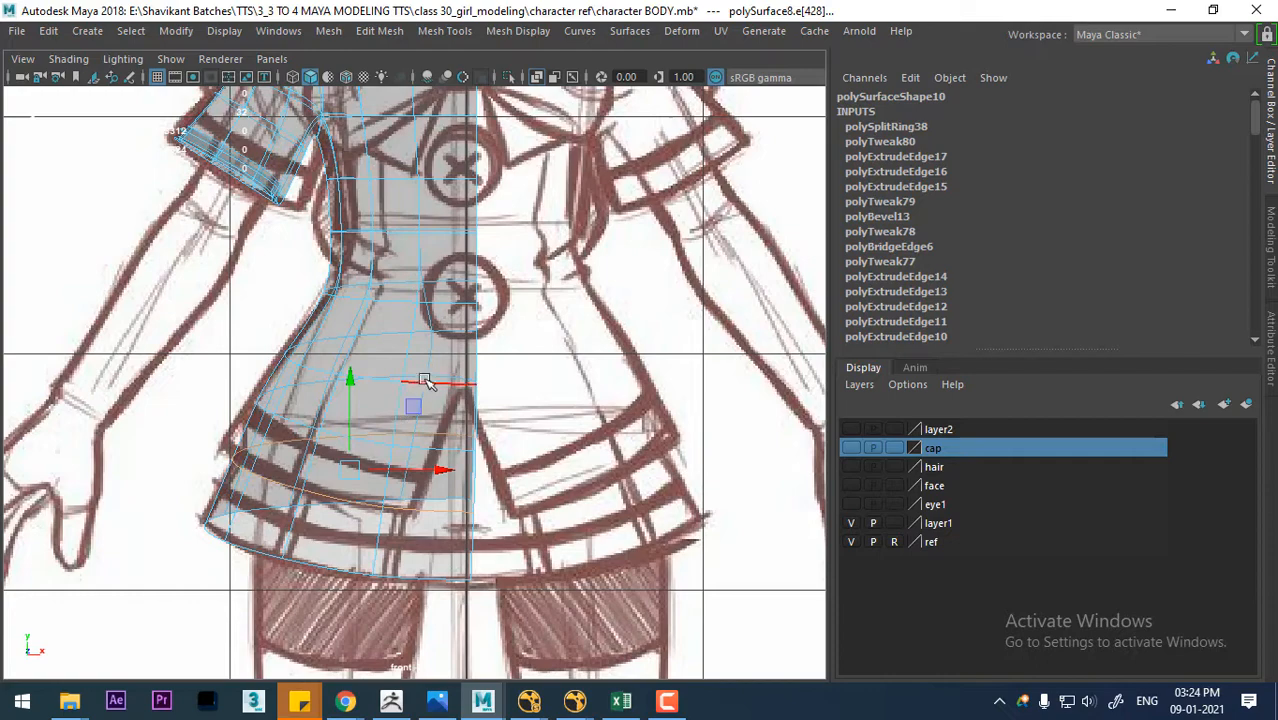
- Cut a slanted edge with Multi-Cut from the new loop along the drawn front slit up to the center seam
{"action": "right_click_drag", "start_coordinate": [434, 351], "coordinate": [312, 352], "text": "shift"}
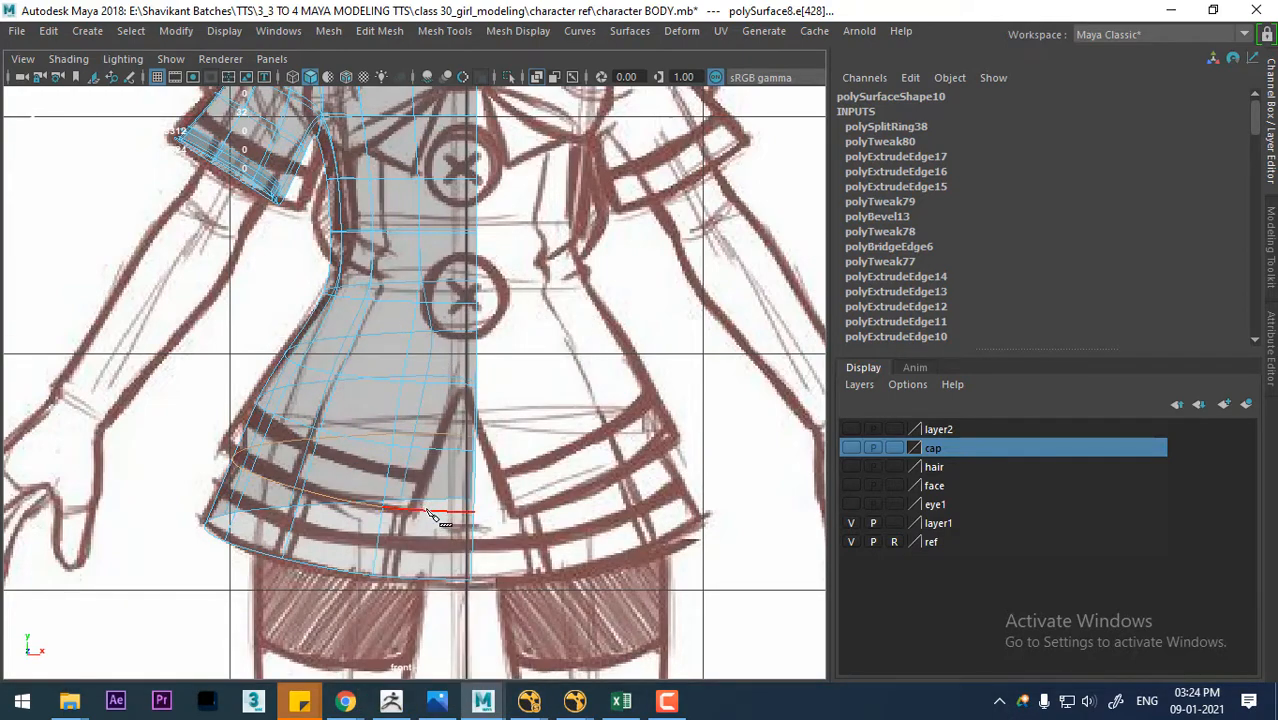
{"action": "left_click", "coordinate": [430, 448]}
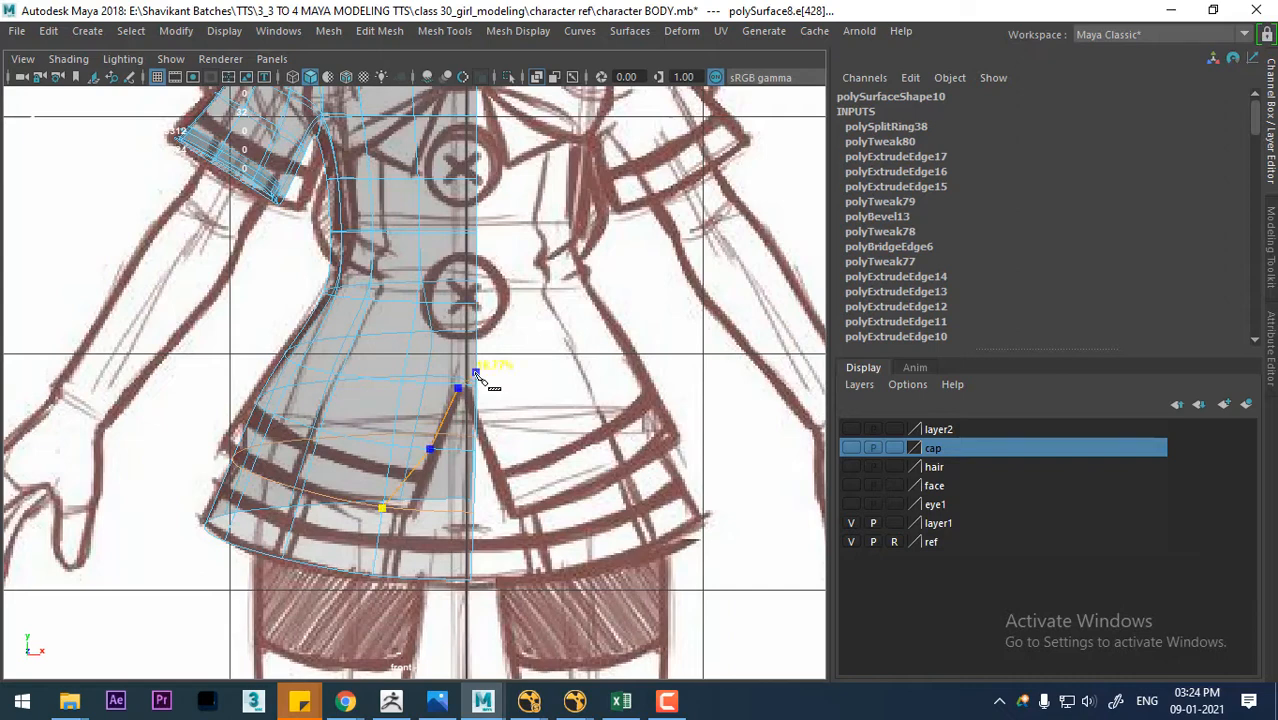
{"action": "key", "text": "Return"}
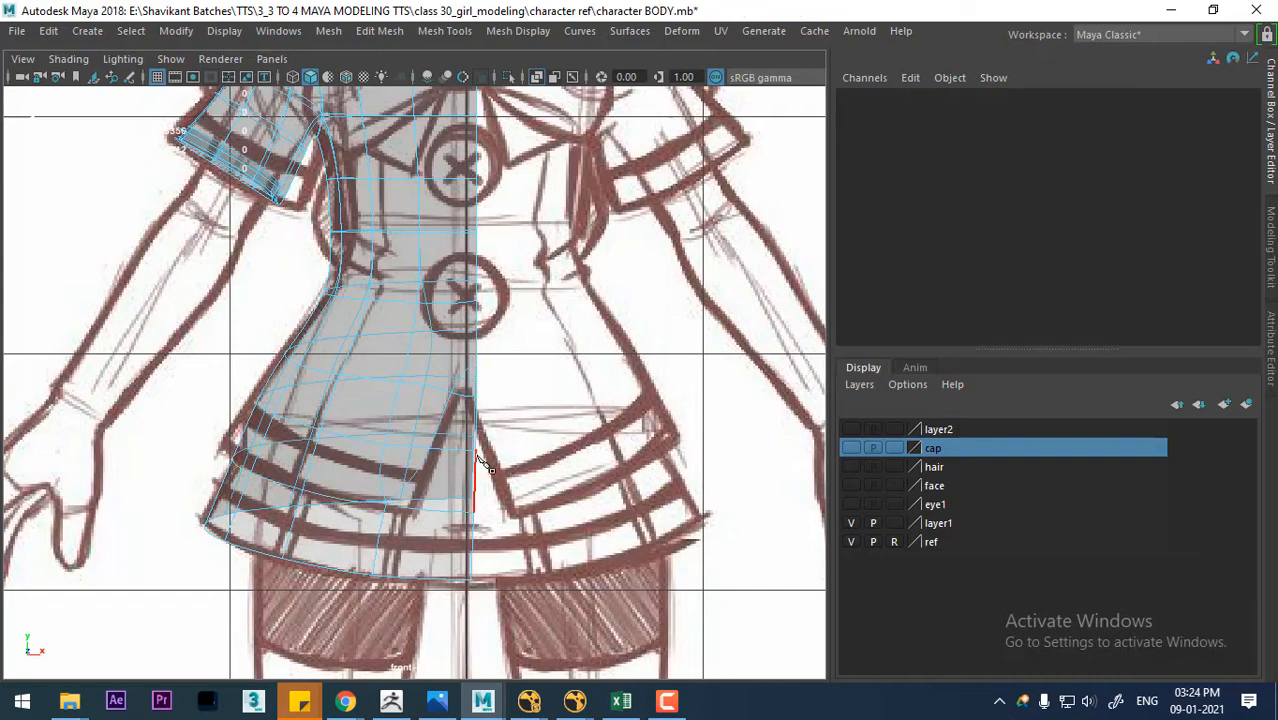
- Turn off X-Ray shading and examine the unsmoothed jacket's skirt and new slit edges in the perspective view
{"action": "left_click", "coordinate": [68, 58]}
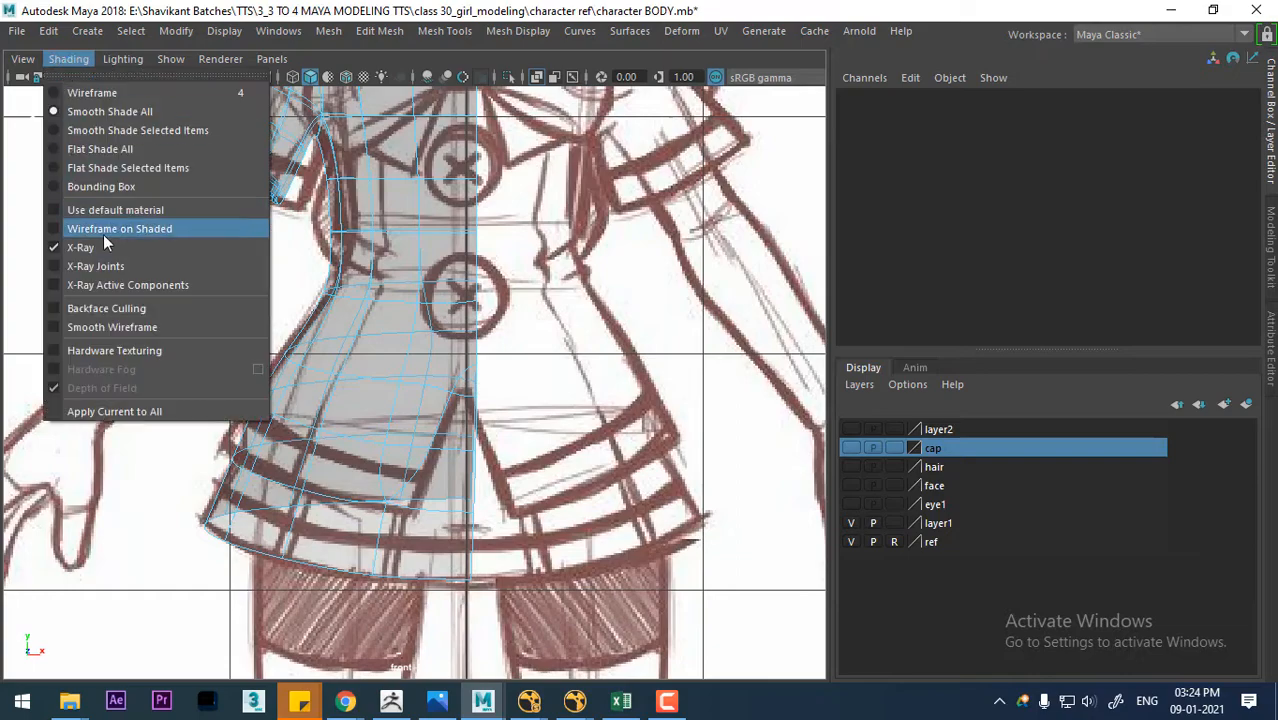
{"action": "left_click", "coordinate": [104, 247]}
{"action": "scroll", "coordinate": [503, 525], "scroll_direction": "up", "scroll_amount": 1}
{"action": "key", "text": "space"}
{"action": "key", "text": "space"}
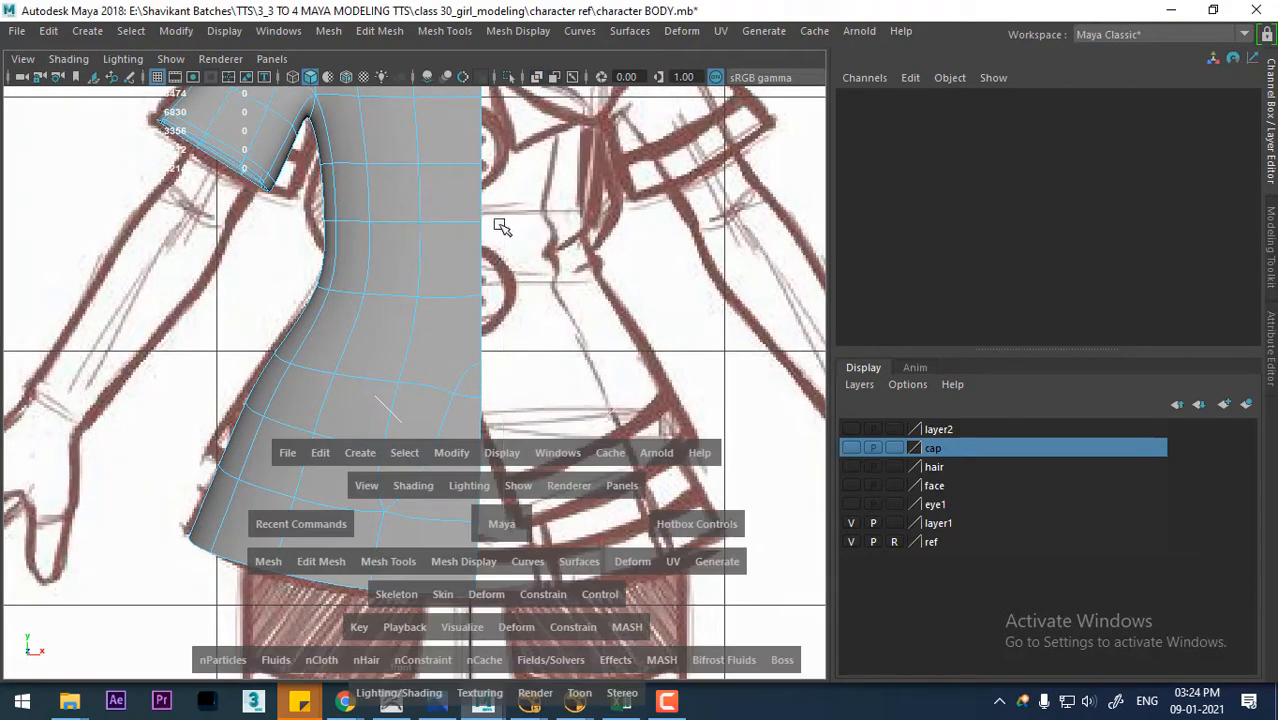
{"action": "right_click_drag", "start_coordinate": [480, 378], "coordinate": [522, 462], "text": "alt"}
{"action": "key", "text": "1"}
{"action": "right_click_drag", "start_coordinate": [606, 491], "coordinate": [425, 494], "text": "alt"}
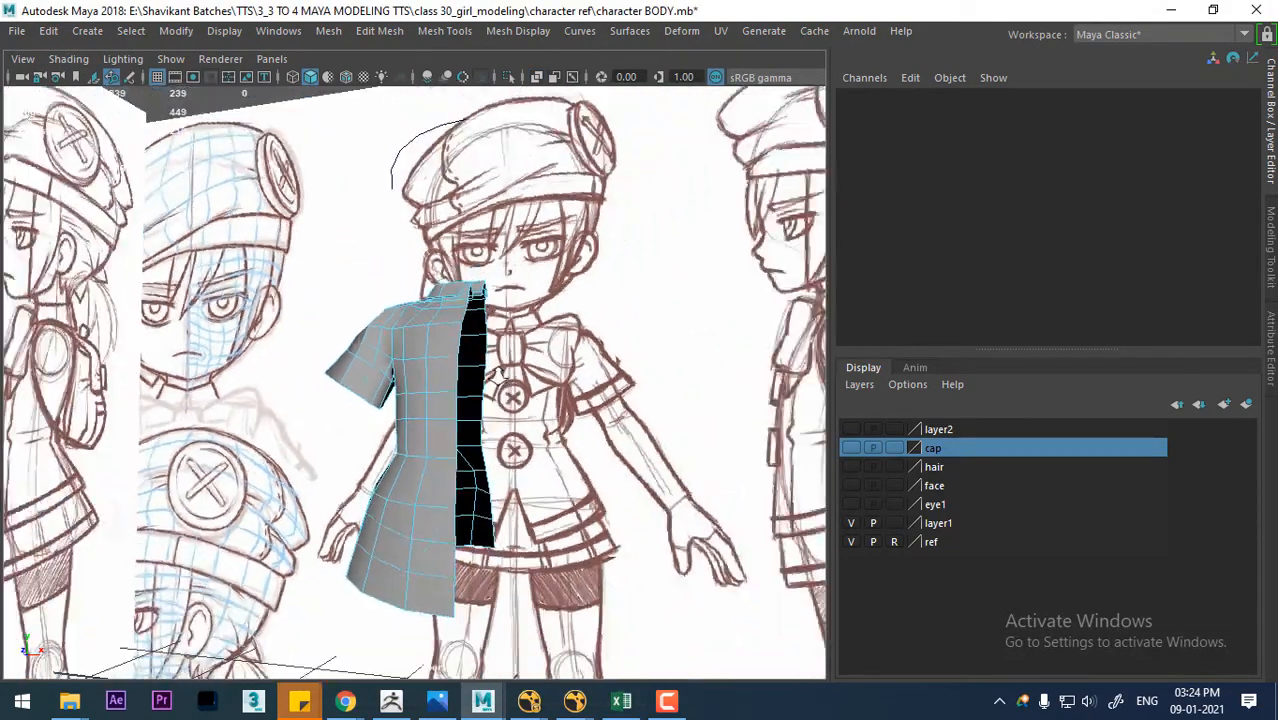
{"action": "left_click_drag", "start_coordinate": [425, 494], "coordinate": [439, 511], "text": "alt"}
{"action": "right_click_drag", "start_coordinate": [439, 511], "coordinate": [582, 545], "text": "alt"}
{"action": "left_click_drag", "start_coordinate": [582, 545], "coordinate": [570, 560], "text": "alt"}
{"action": "middle_click_drag", "start_coordinate": [570, 560], "coordinate": [480, 470], "text": "alt"}
{"action": "right_click_drag", "start_coordinate": [480, 470], "coordinate": [491, 590], "text": "alt"}
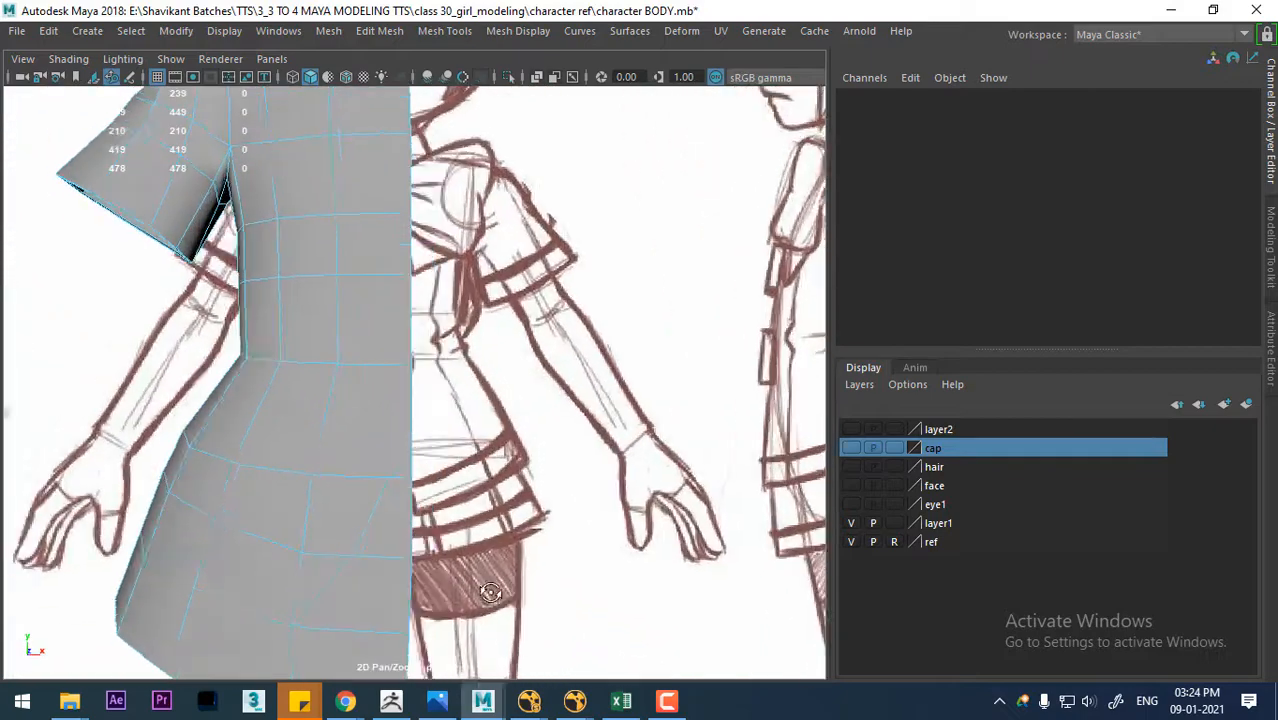
{"action": "left_click_drag", "start_coordinate": [491, 590], "coordinate": [474, 542], "text": "alt"}
{"action": "middle_click_drag", "start_coordinate": [474, 542], "coordinate": [507, 493], "text": "alt"}
{"action": "mouse_move", "coordinate": [399, 507]}
{"action": "left_mouse_down", "text": "alt"}
{"action": "mouse_move", "coordinate": [391, 423]}
{"action": "mouse_move", "coordinate": [382, 472]}
{"action": "left_mouse_up", "text": "alt"}
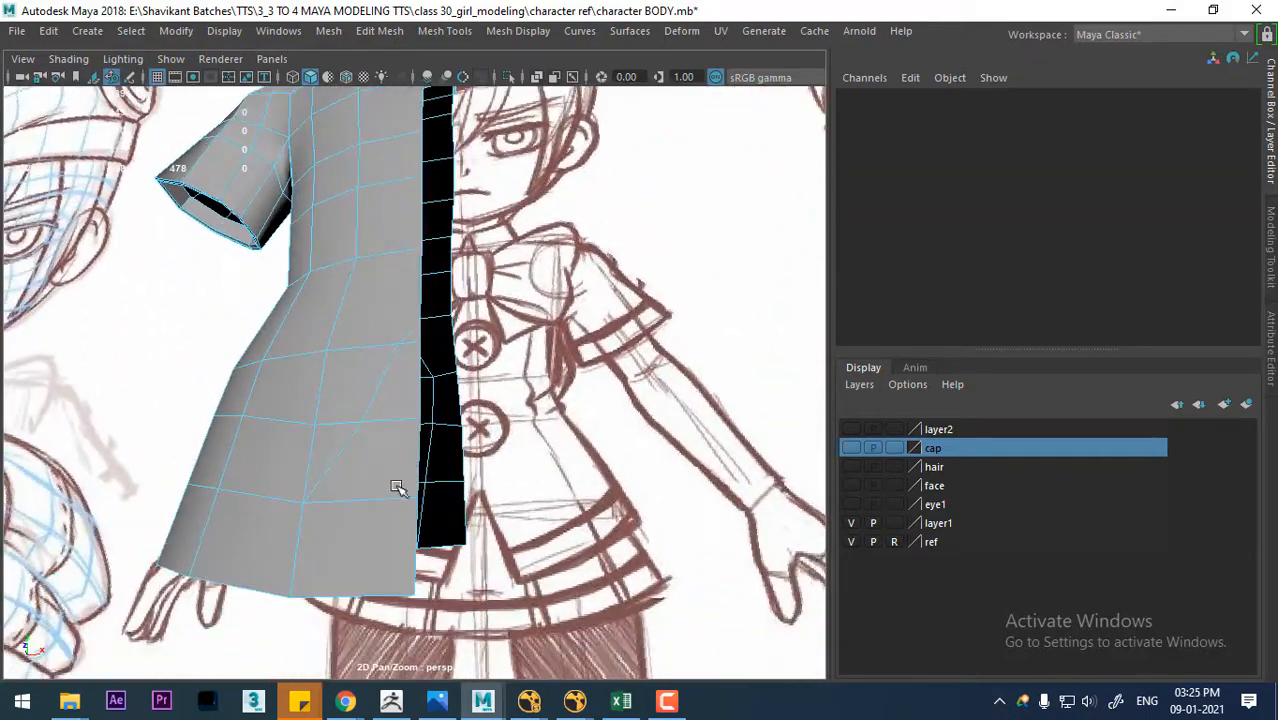
{"action": "middle_click_drag", "start_coordinate": [397, 487], "coordinate": [402, 391], "text": "alt"}
{"action": "right_click_drag", "start_coordinate": [402, 391], "coordinate": [362, 85], "text": "alt"}
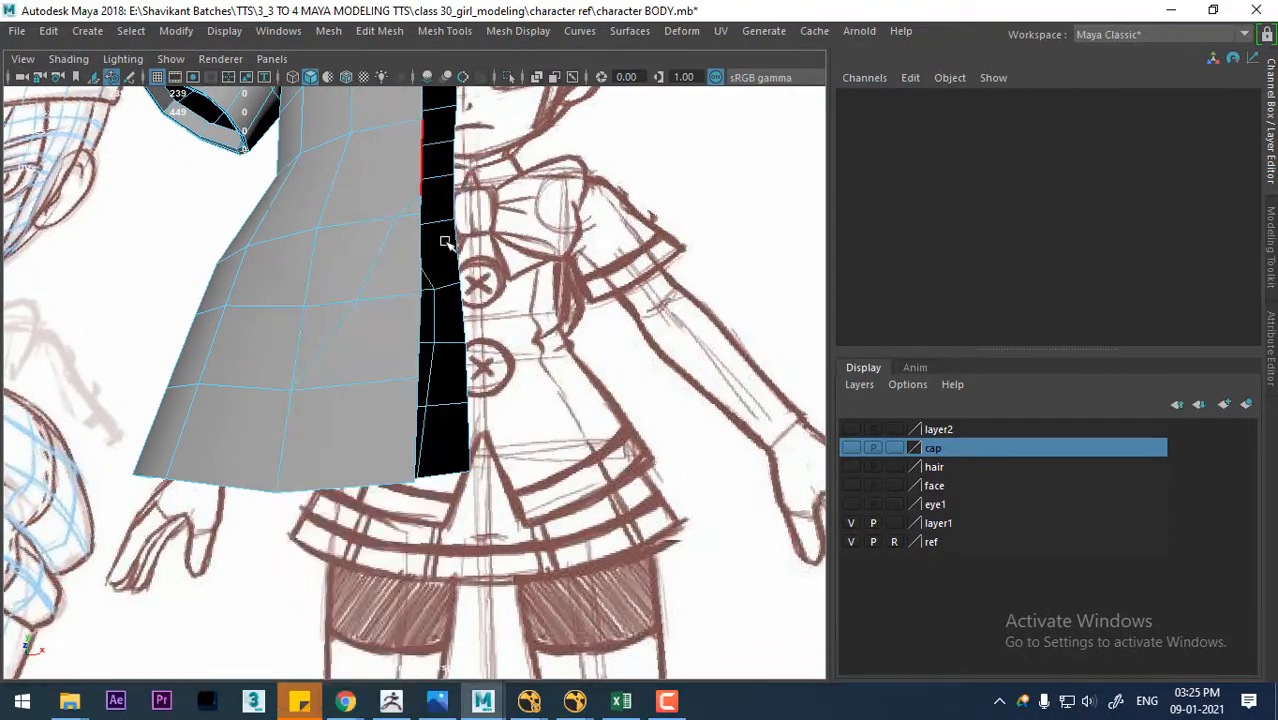
{"action": "left_click_drag", "start_coordinate": [446, 243], "coordinate": [537, 390], "text": "alt"}
- Bevel the jacket's waist edge loop in the front view with 2 segments and a fraction of 0.68
{"action": "key", "text": "space"}
{"action": "scroll", "coordinate": [596, 320], "scroll_direction": "up", "scroll_amount": 3}
{"action": "right_click_drag", "start_coordinate": [591, 163], "coordinate": [421, 112]}
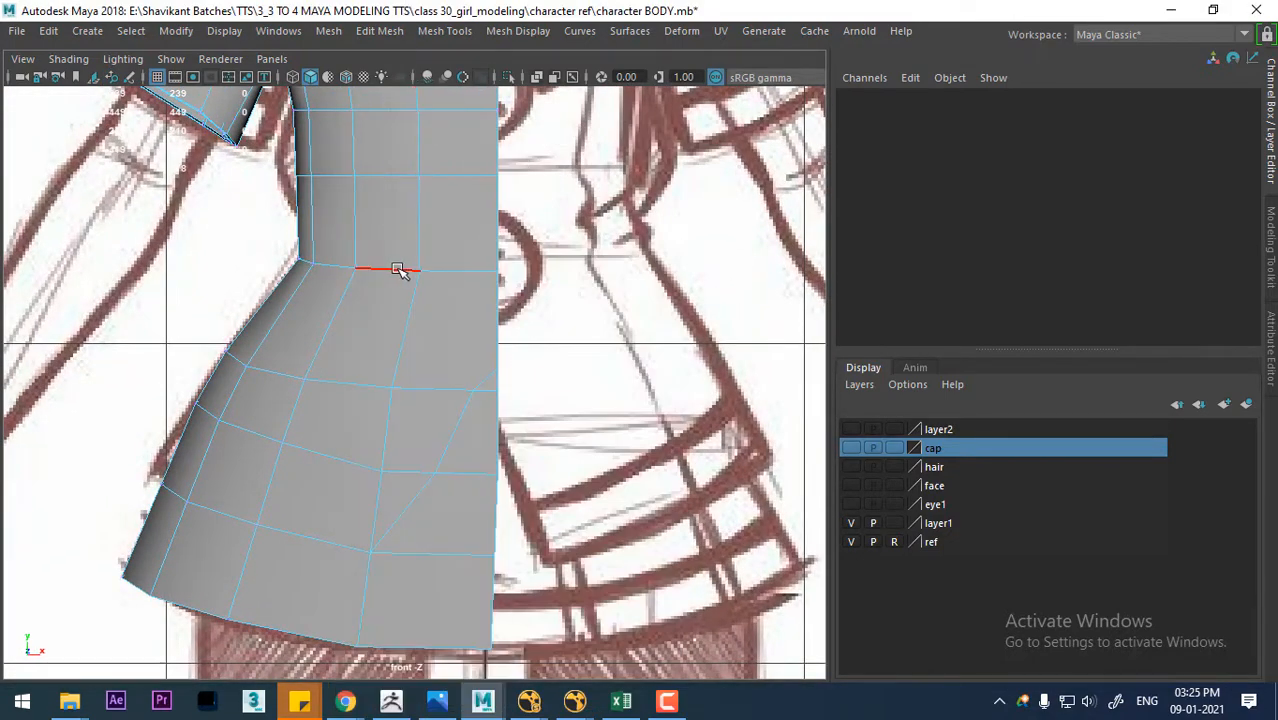
{"action": "left_click", "coordinate": [385, 270]}
{"action": "right_click_drag", "start_coordinate": [381, 277], "coordinate": [394, 291], "text": "shift"}
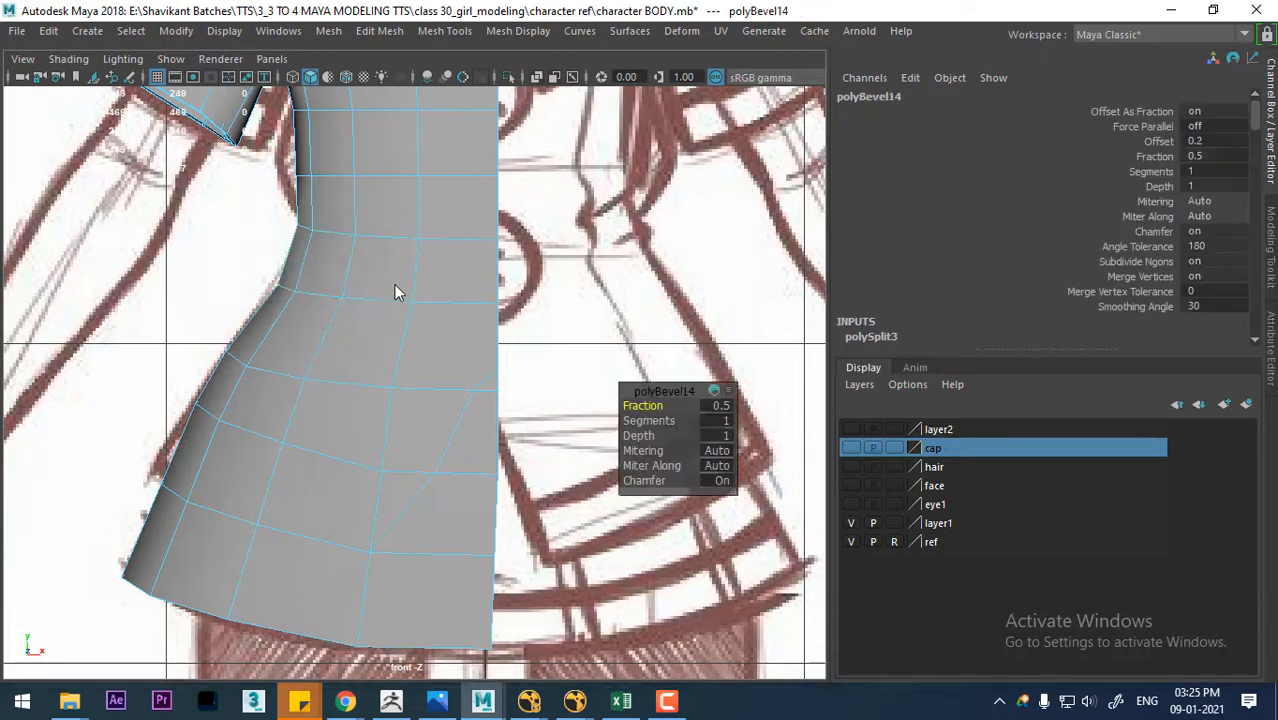
{"action": "left_click_drag", "start_coordinate": [648, 425], "coordinate": [667, 405]}
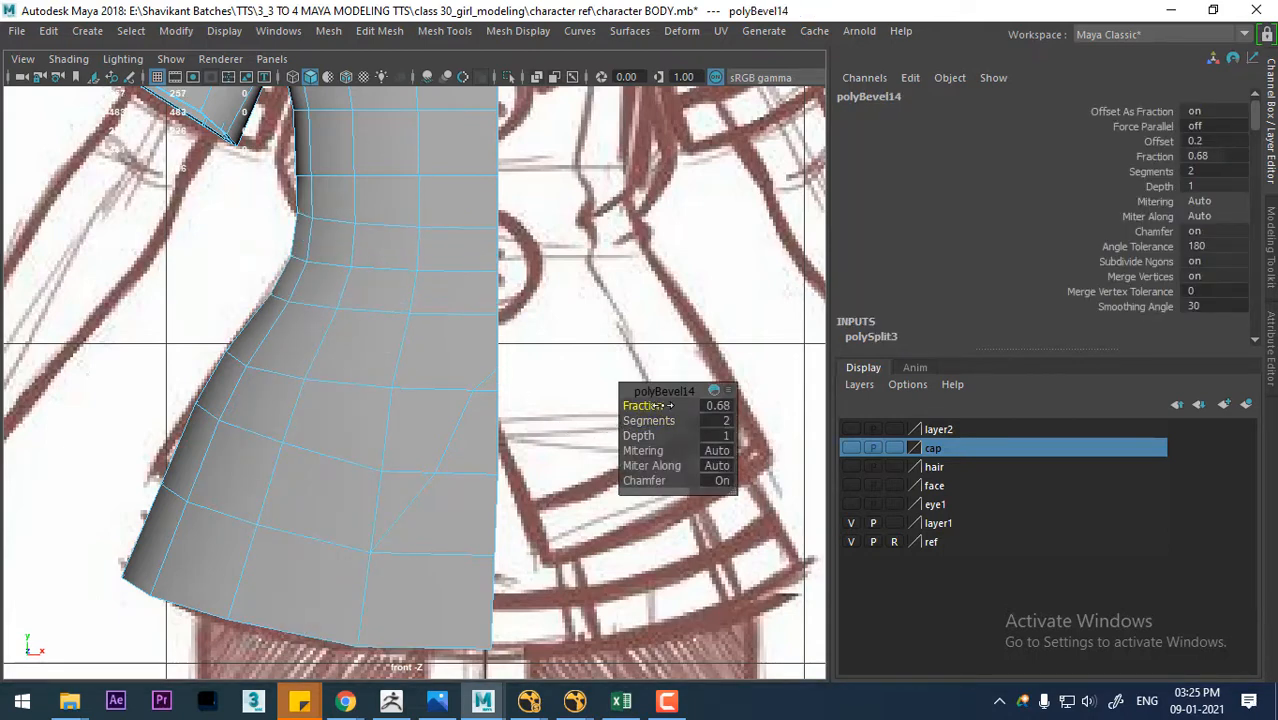
{"action": "scroll", "coordinate": [441, 308], "scroll_direction": "up", "scroll_amount": 1}
- Cut an edge with Multi-Cut from the lowest waist loop to the slanted slit edge near the center seam
{"action": "right_click_drag", "start_coordinate": [413, 260], "coordinate": [470, 140]}
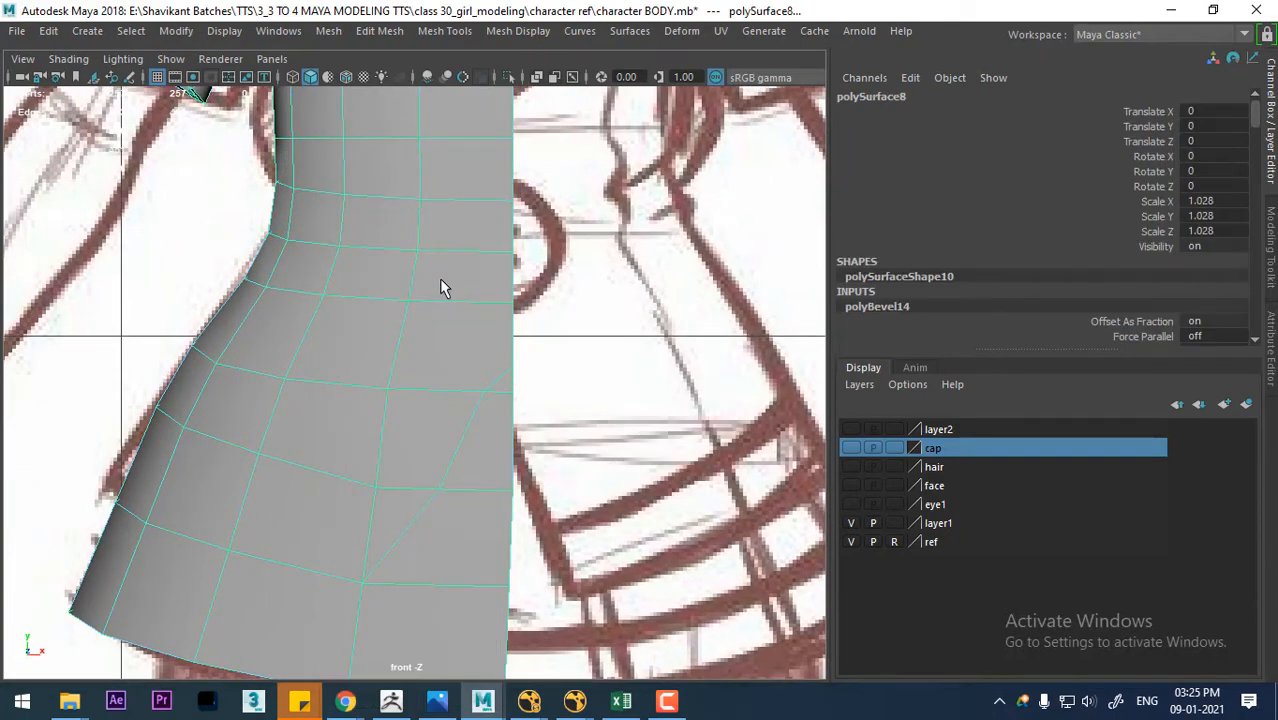
{"action": "right_click_drag", "start_coordinate": [444, 278], "coordinate": [337, 241], "text": "shift"}
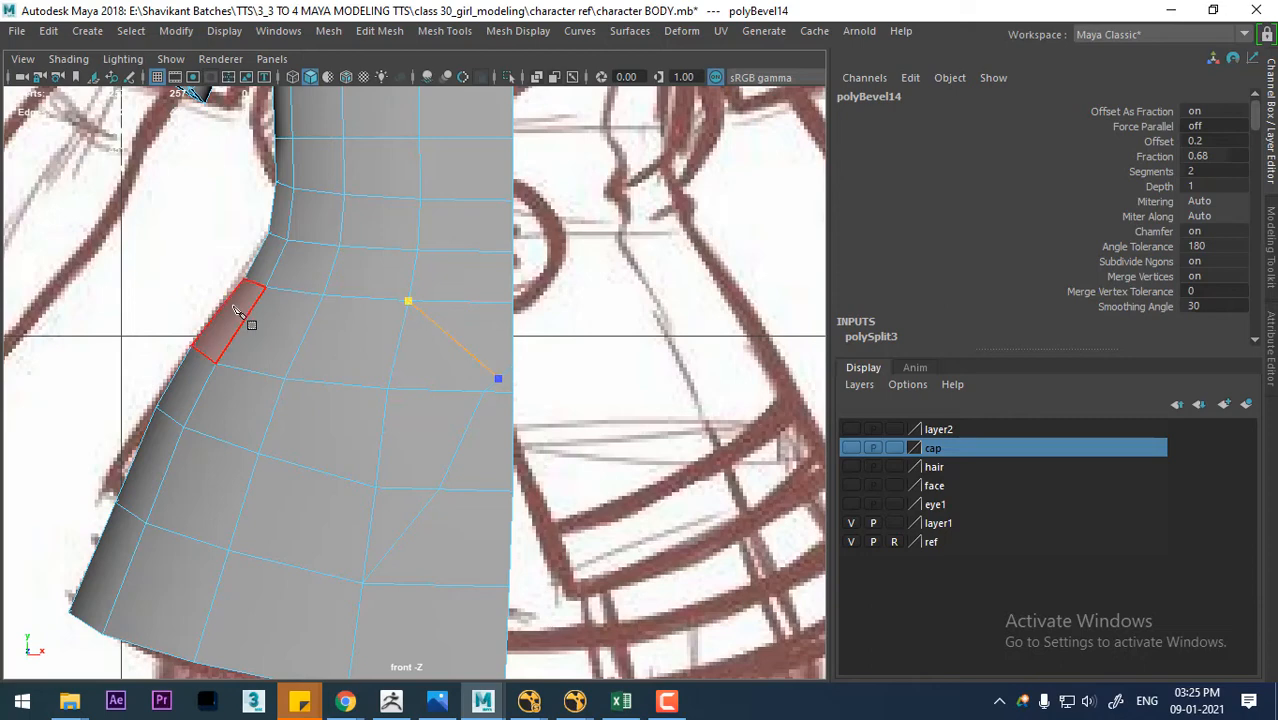
{"action": "right_click_drag", "start_coordinate": [456, 162], "coordinate": [362, 163]}
- Move the vertex near the top of the slit slightly closer to the center seam and check the skirt in perspective
{"action": "left_click", "coordinate": [440, 490]}
{"action": "scroll", "coordinate": [476, 554], "scroll_direction": "up", "scroll_amount": 1}
{"action": "left_click", "coordinate": [489, 393]}
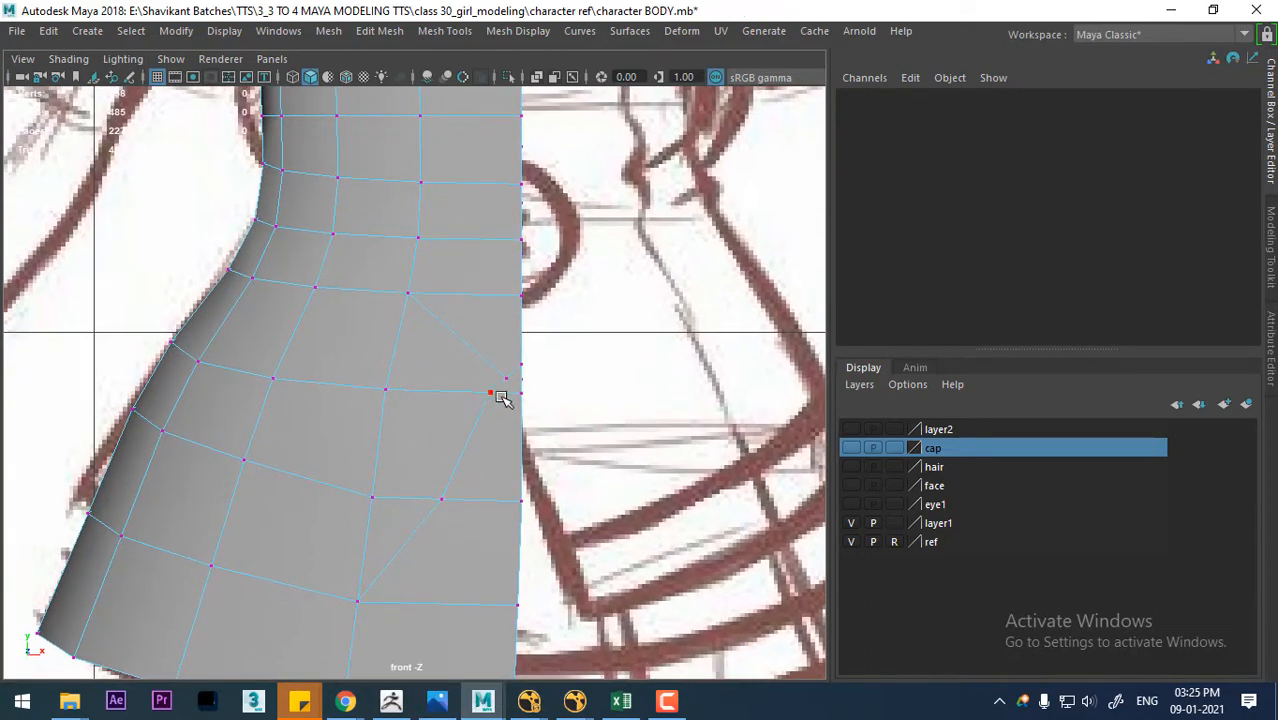
{"action": "left_click", "coordinate": [489, 393]}
{"action": "scroll", "coordinate": [580, 430], "scroll_direction": "up", "scroll_amount": 1}
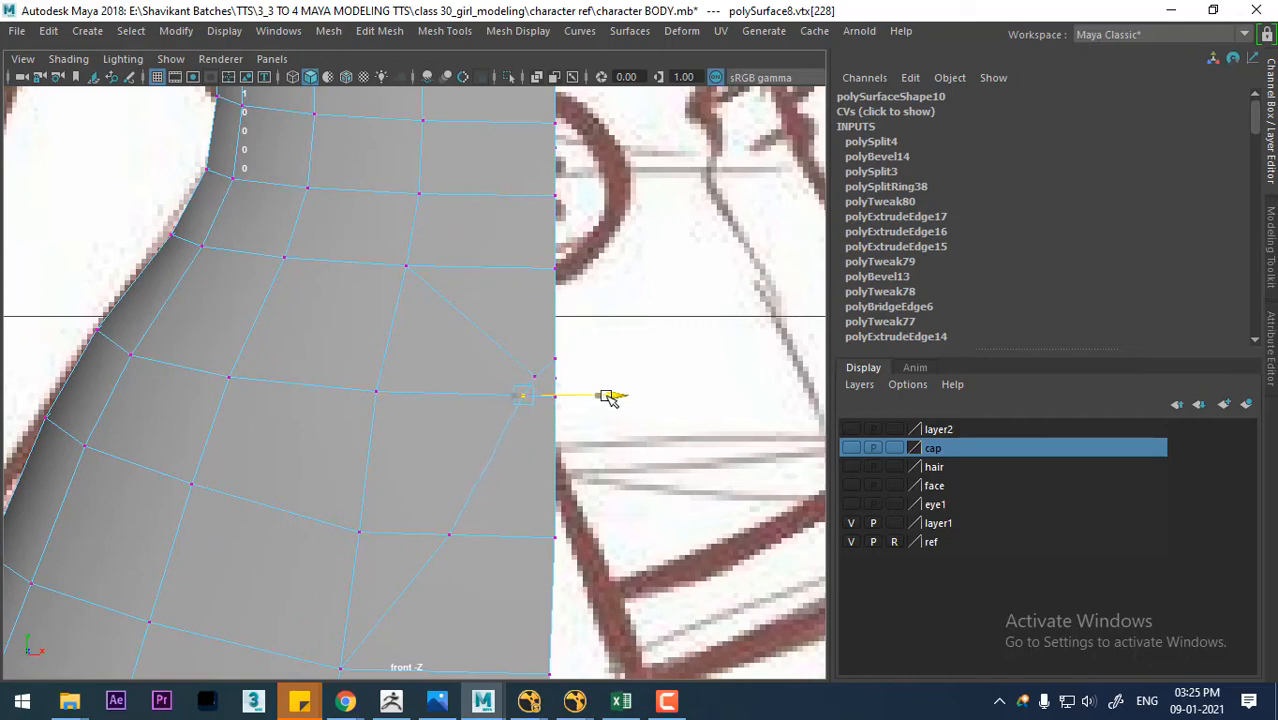
{"action": "middle_click_drag", "start_coordinate": [516, 513], "coordinate": [548, 366], "text": "alt"}
{"action": "key", "text": "space"}
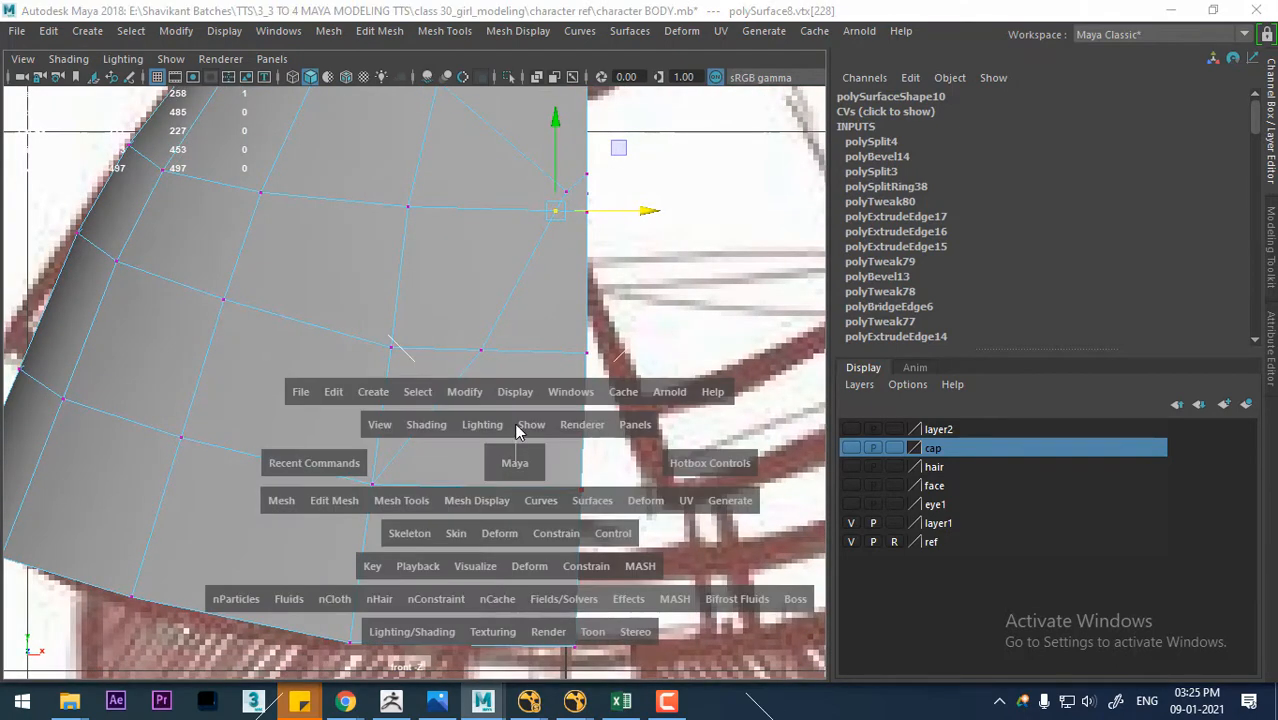
{"action": "mouse_move", "coordinate": [514, 463]}
{"action": "left_mouse_down"}
{"action": "mouse_move", "coordinate": [512, 514]}
{"action": "mouse_move", "coordinate": [508, 452]}
{"action": "left_mouse_up"}
{"action": "key", "text": "space"}
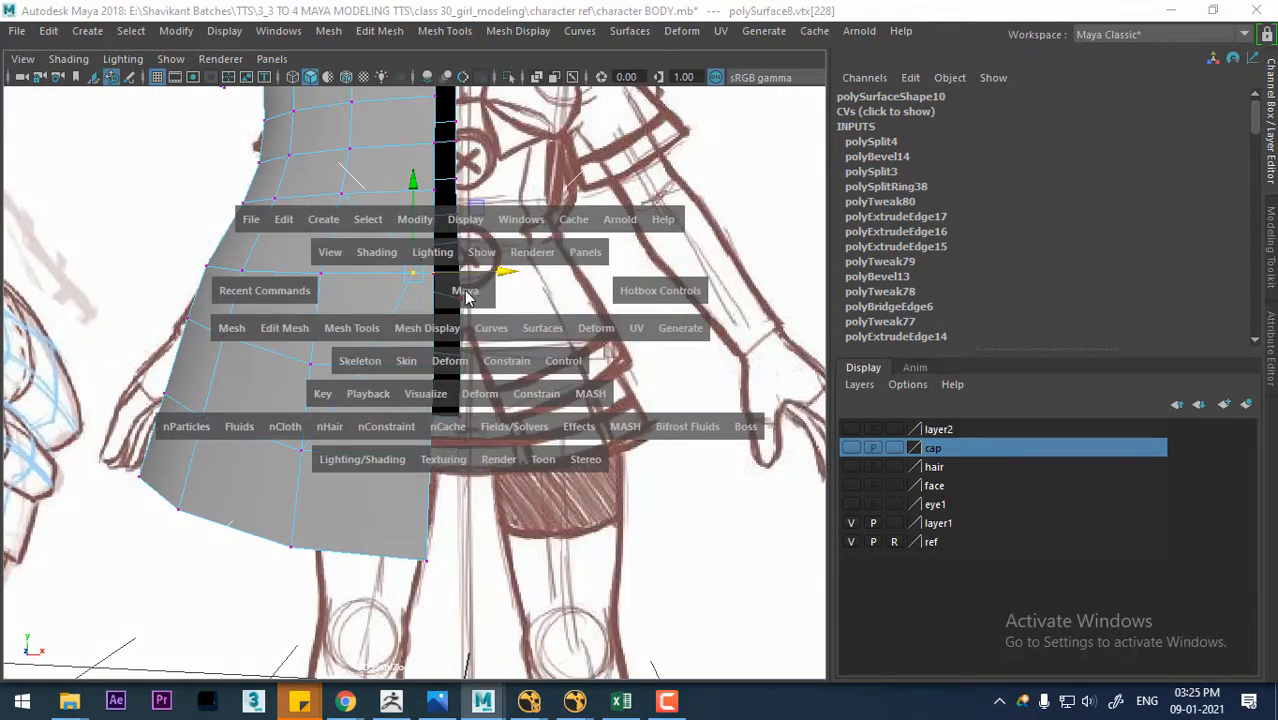
{"action": "left_click_drag", "start_coordinate": [468, 293], "coordinate": [468, 340]}
{"action": "mouse_move", "coordinate": [397, 292]}
{"action": "right_mouse_down", "text": "alt"}
{"action": "mouse_move", "coordinate": [404, 323]}
{"action": "mouse_move", "coordinate": [402, 211]}
{"action": "right_mouse_up", "text": "alt"}
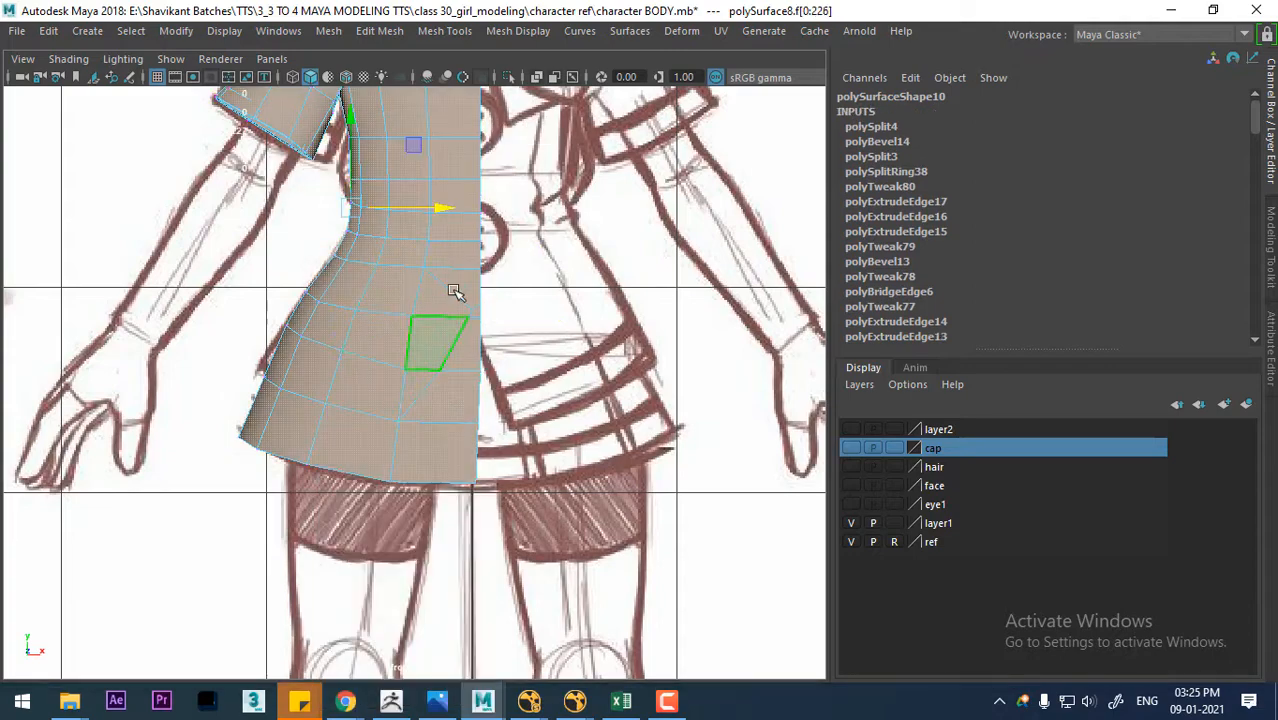
- Turn on X-Ray shading in the front view and select the slanted slit edges together with the lower skirt loop
{"action": "left_click", "coordinate": [62, 58]}
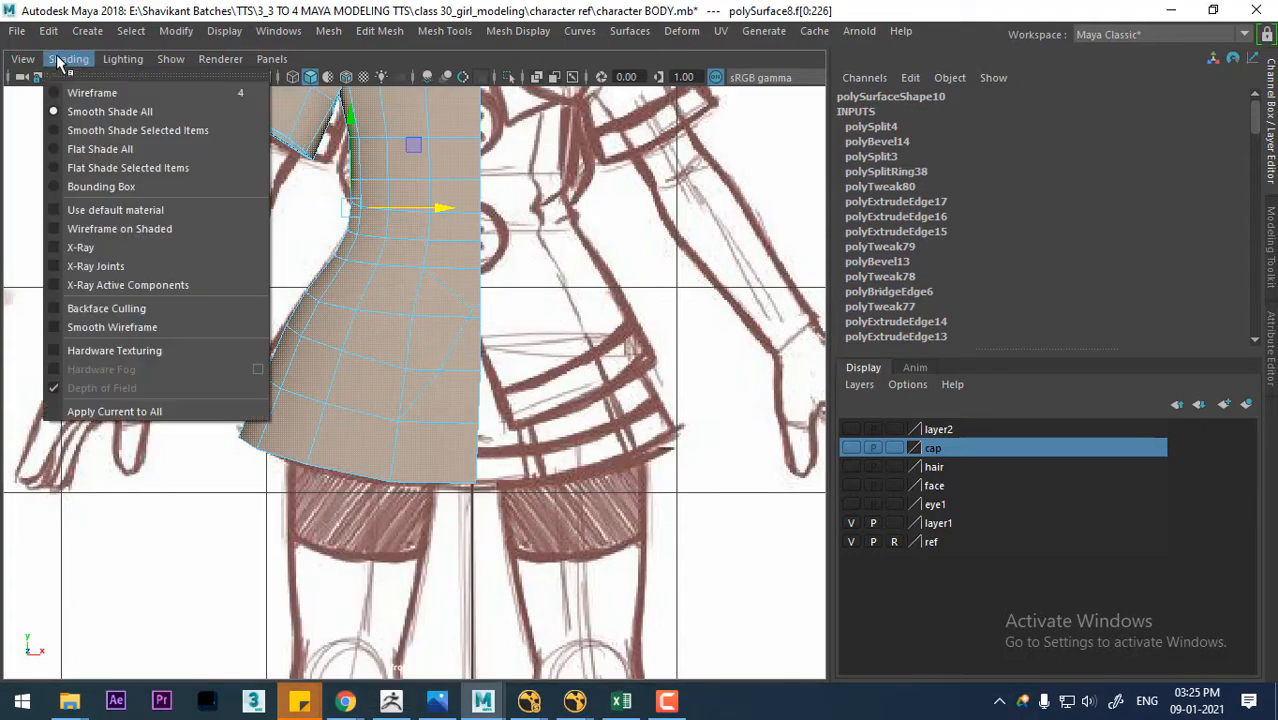
{"action": "left_click", "coordinate": [127, 250]}
{"action": "scroll", "coordinate": [472, 326], "scroll_direction": "up", "scroll_amount": 3}
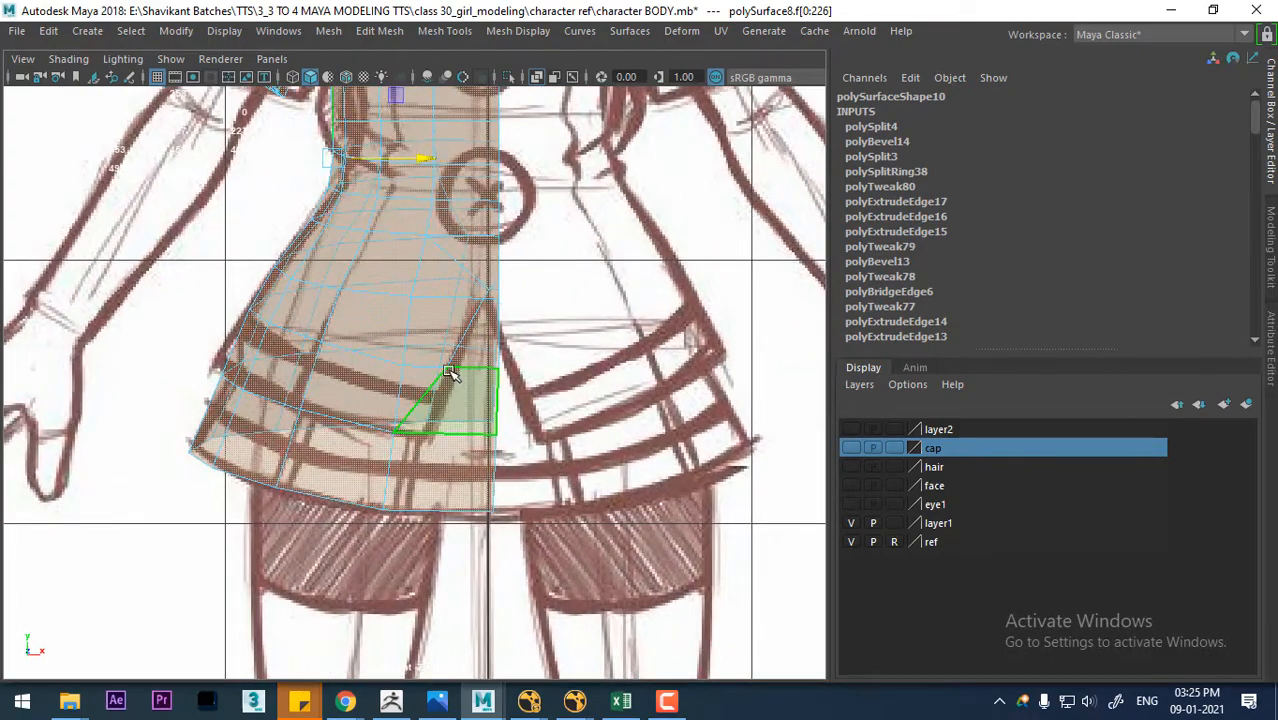
{"action": "right_click_drag", "start_coordinate": [448, 157], "coordinate": [448, 108]}
{"action": "left_click", "coordinate": [471, 337]}
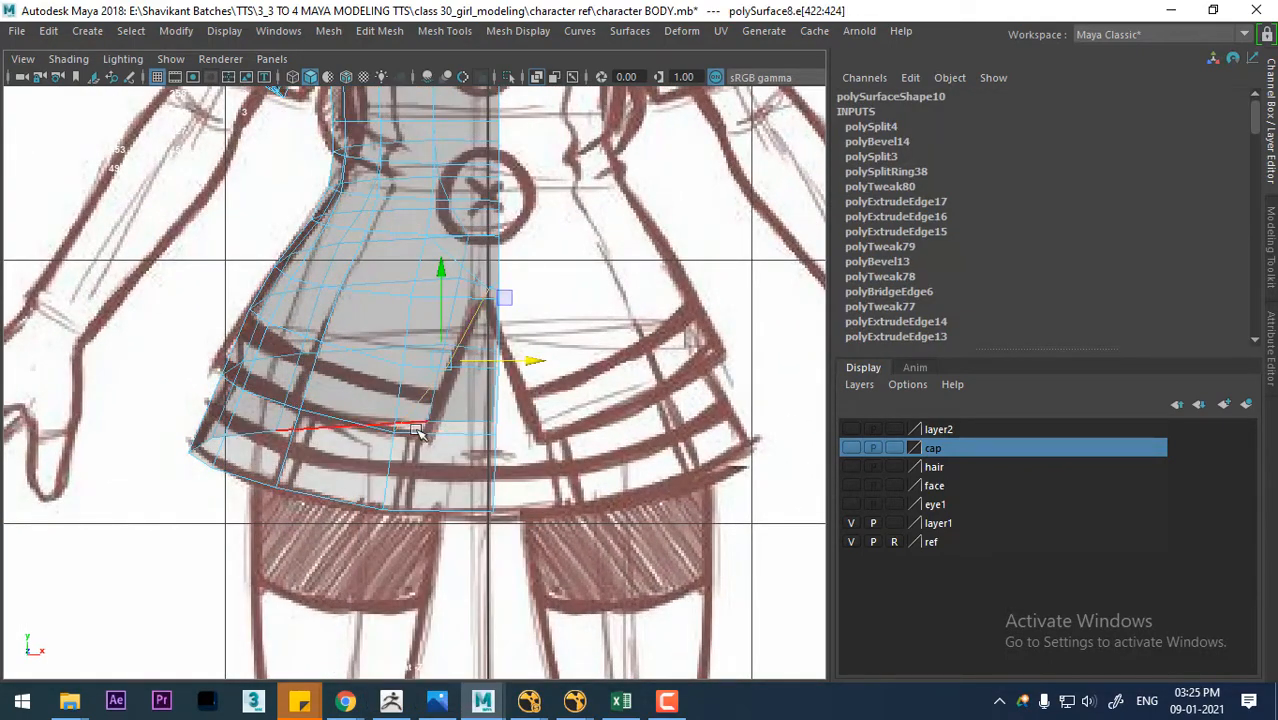
{"action": "left_click", "coordinate": [352, 418]}
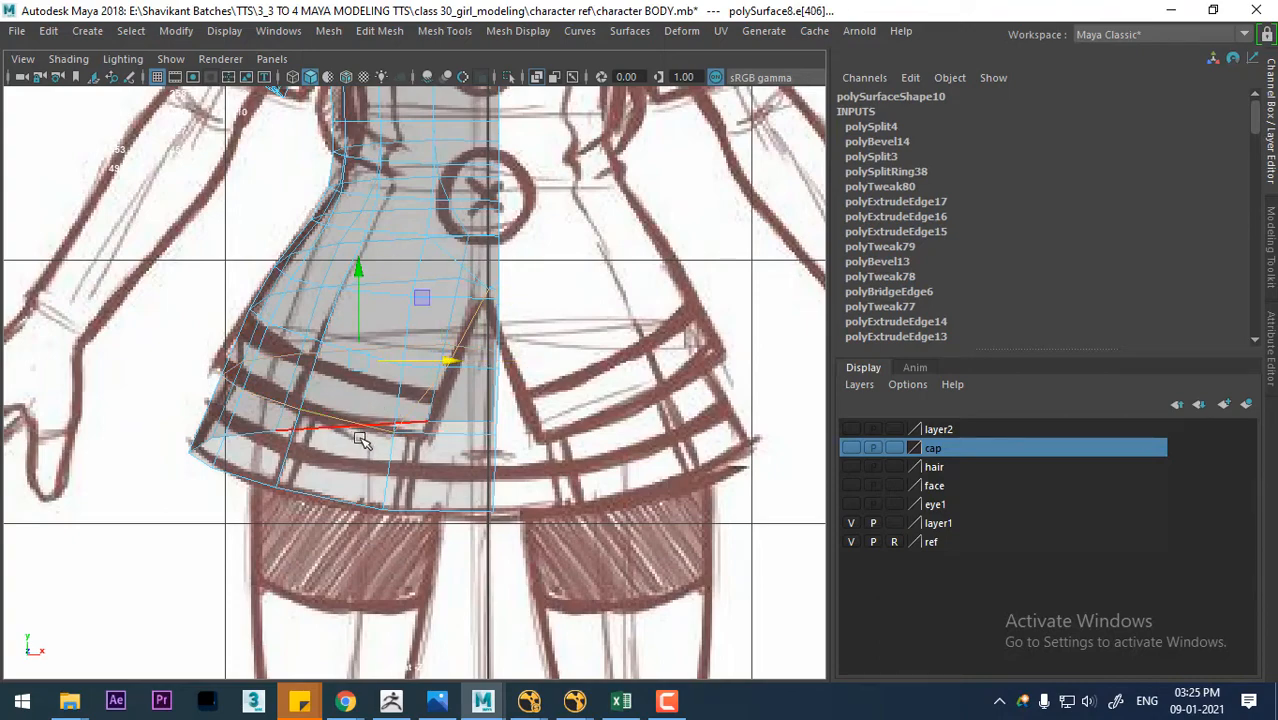
{"action": "key", "text": "space"}
- Turn off X-Ray in the perspective view and bevel the selected slit and skirt edges with 2 segments
{"action": "left_click_drag", "start_coordinate": [423, 437], "coordinate": [424, 210]}
{"action": "mouse_move", "coordinate": [490, 375]}
{"action": "left_mouse_down", "text": "alt"}
{"action": "mouse_move", "coordinate": [543, 408]}
{"action": "mouse_move", "coordinate": [445, 428]}
{"action": "mouse_move", "coordinate": [470, 445]}
{"action": "left_mouse_up", "text": "alt"}
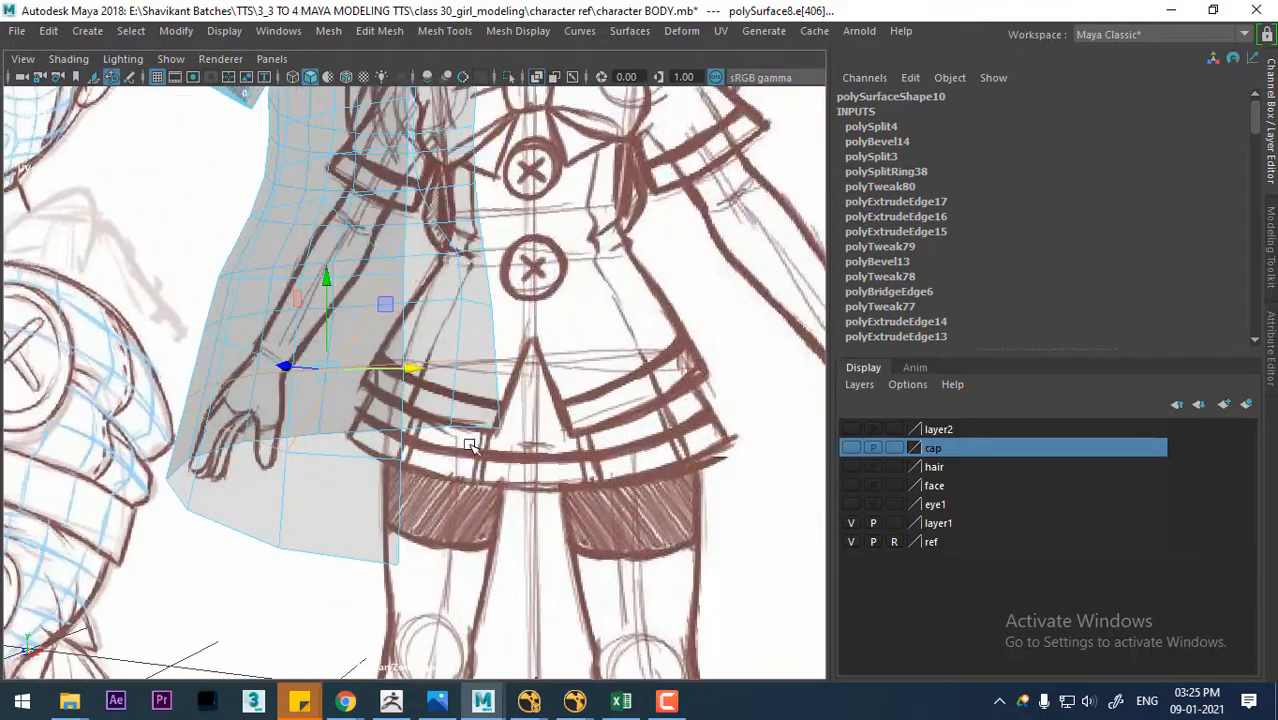
{"action": "left_click", "coordinate": [68, 58]}
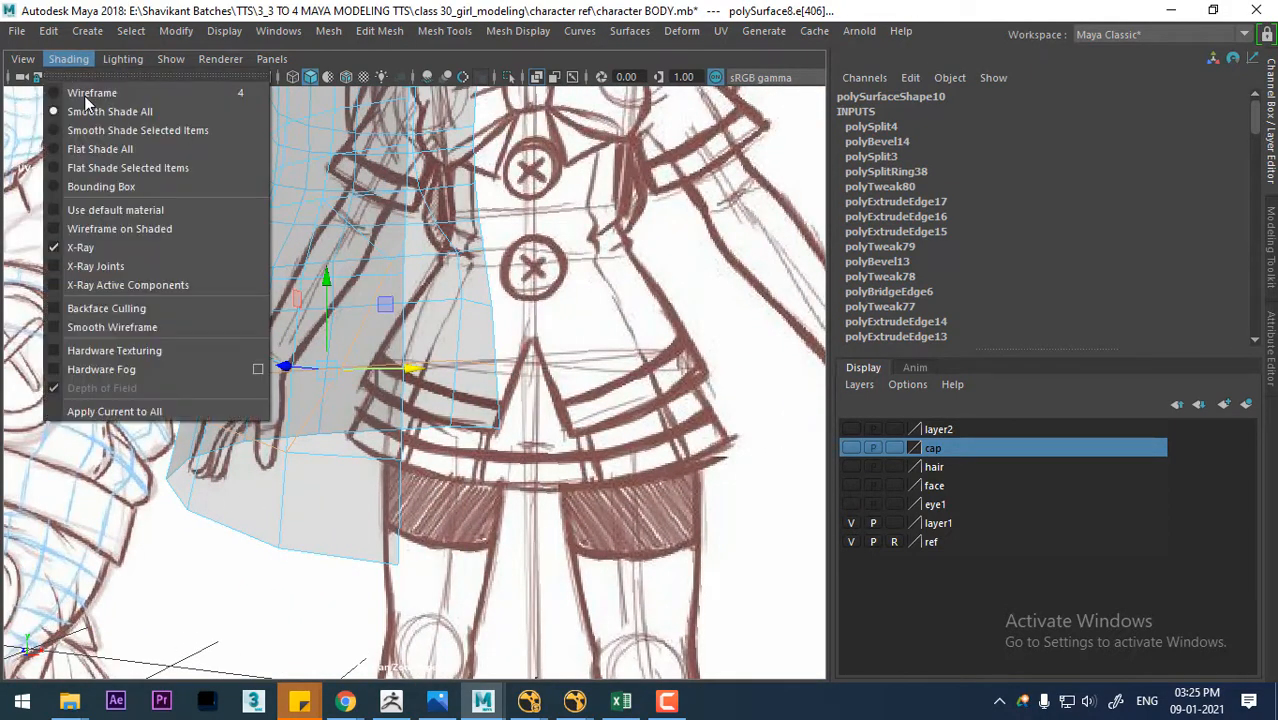
{"action": "left_click", "coordinate": [131, 247]}
{"action": "left_click_drag", "start_coordinate": [398, 396], "coordinate": [410, 393], "text": "alt"}
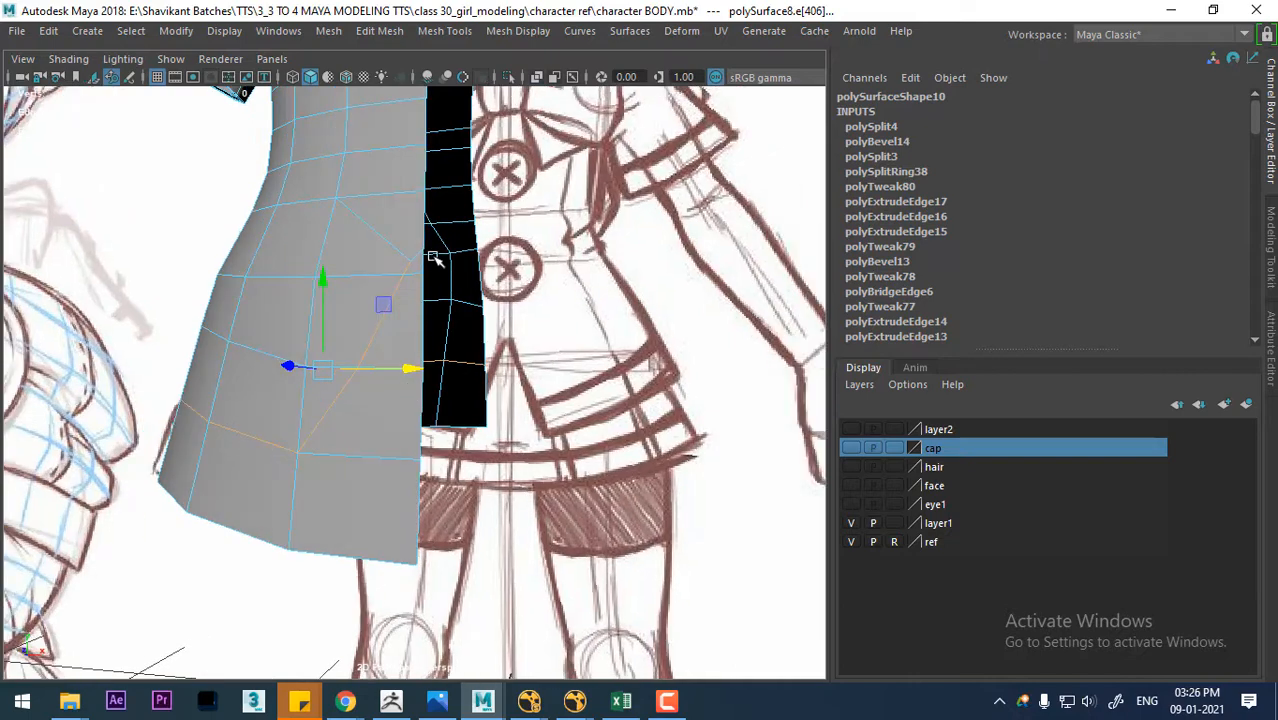
{"action": "right_click_drag", "start_coordinate": [308, 285], "coordinate": [407, 291], "text": "shift"}
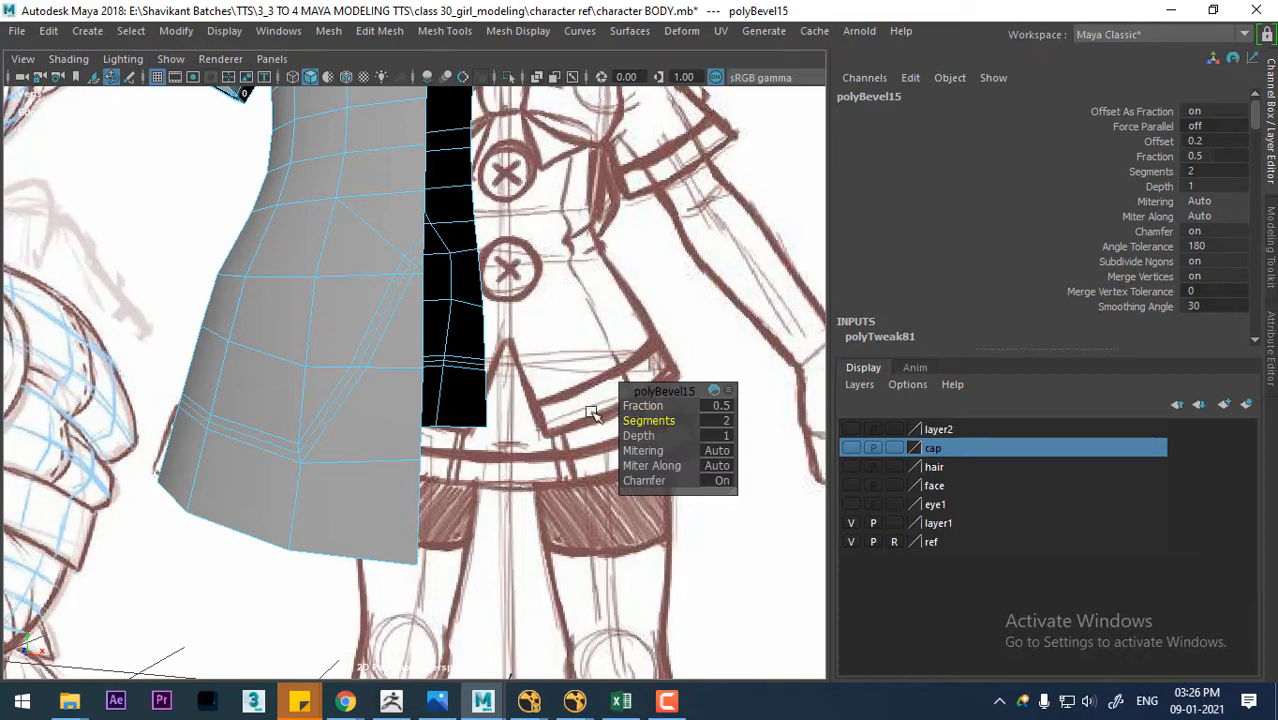
{"action": "left_click_drag", "start_coordinate": [361, 410], "coordinate": [397, 408], "text": "alt"}
{"action": "right_click_drag", "start_coordinate": [339, 394], "coordinate": [362, 460], "text": "alt"}
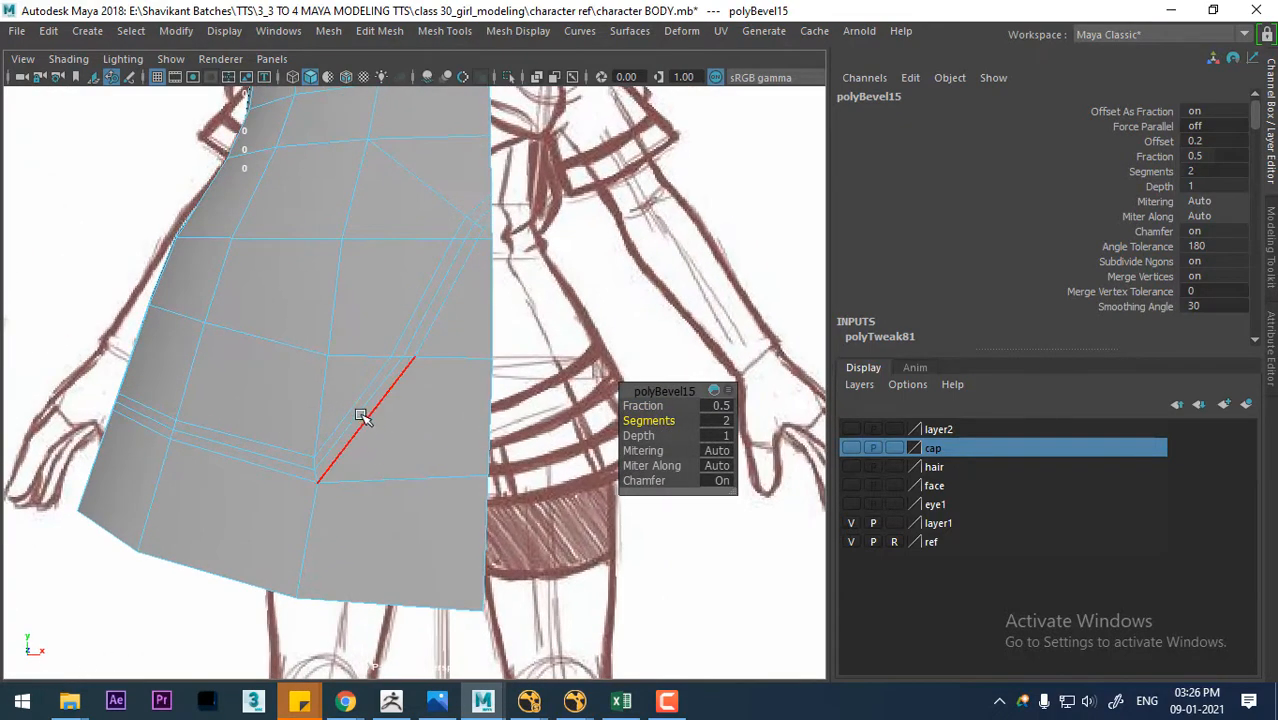
- Select the middle edge loop of the slit and skirt bevel and scale it uniformly to shape the crease
{"action": "left_click", "coordinate": [362, 417]}
{"action": "left_click_drag", "start_coordinate": [361, 413], "coordinate": [308, 408], "text": "alt"}
{"action": "key", "text": "w"}
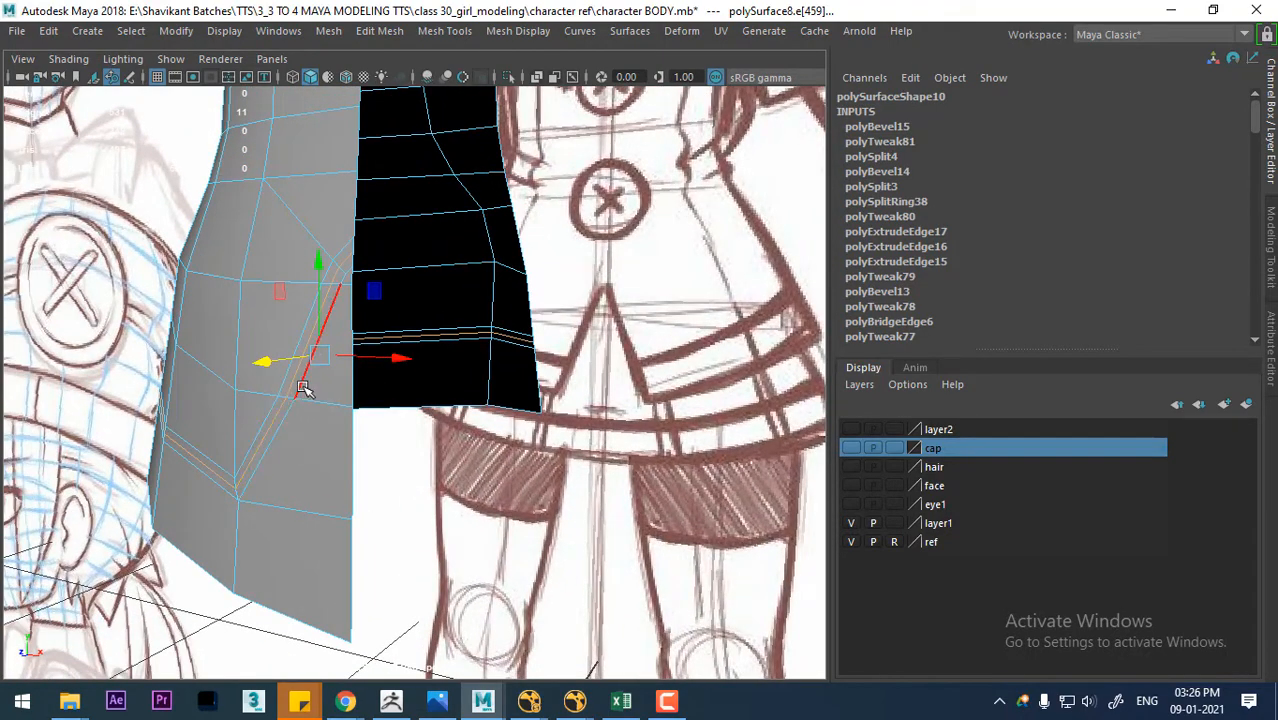
{"action": "key", "text": "r"}
{"action": "left_click_drag", "start_coordinate": [322, 360], "coordinate": [368, 409]}
- Return to object mode, examine the skirt crease in smooth preview, and switch back to the unsmoothed mesh
{"action": "right_click_drag", "start_coordinate": [505, 162], "coordinate": [604, 106]}
{"action": "left_click", "coordinate": [667, 371]}
{"action": "scroll", "coordinate": [667, 371], "scroll_direction": "down", "scroll_amount": 4}
{"action": "mouse_move", "coordinate": [580, 362]}
{"action": "left_mouse_down", "text": "alt"}
{"action": "mouse_move", "coordinate": [434, 357]}
{"action": "mouse_move", "coordinate": [456, 348]}
{"action": "mouse_move", "coordinate": [443, 352]}
{"action": "left_mouse_up", "text": "alt"}
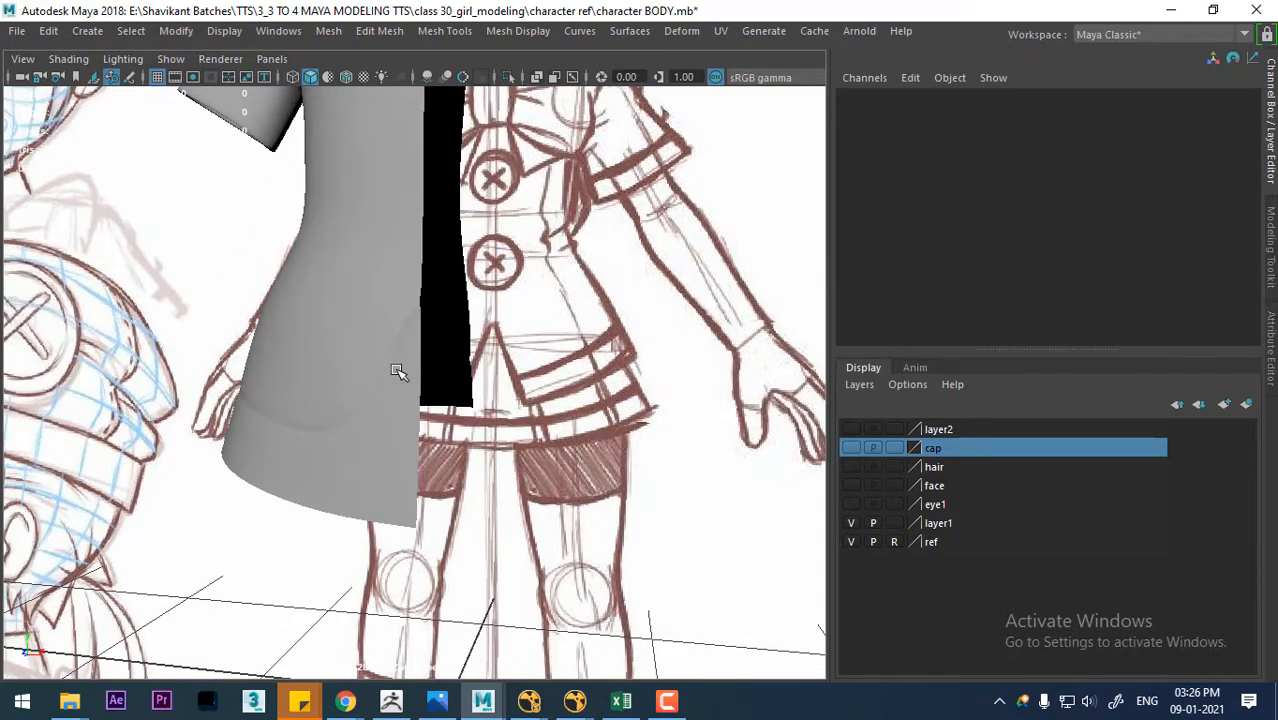
{"action": "left_click", "coordinate": [398, 371]}
{"action": "key", "text": "1"}
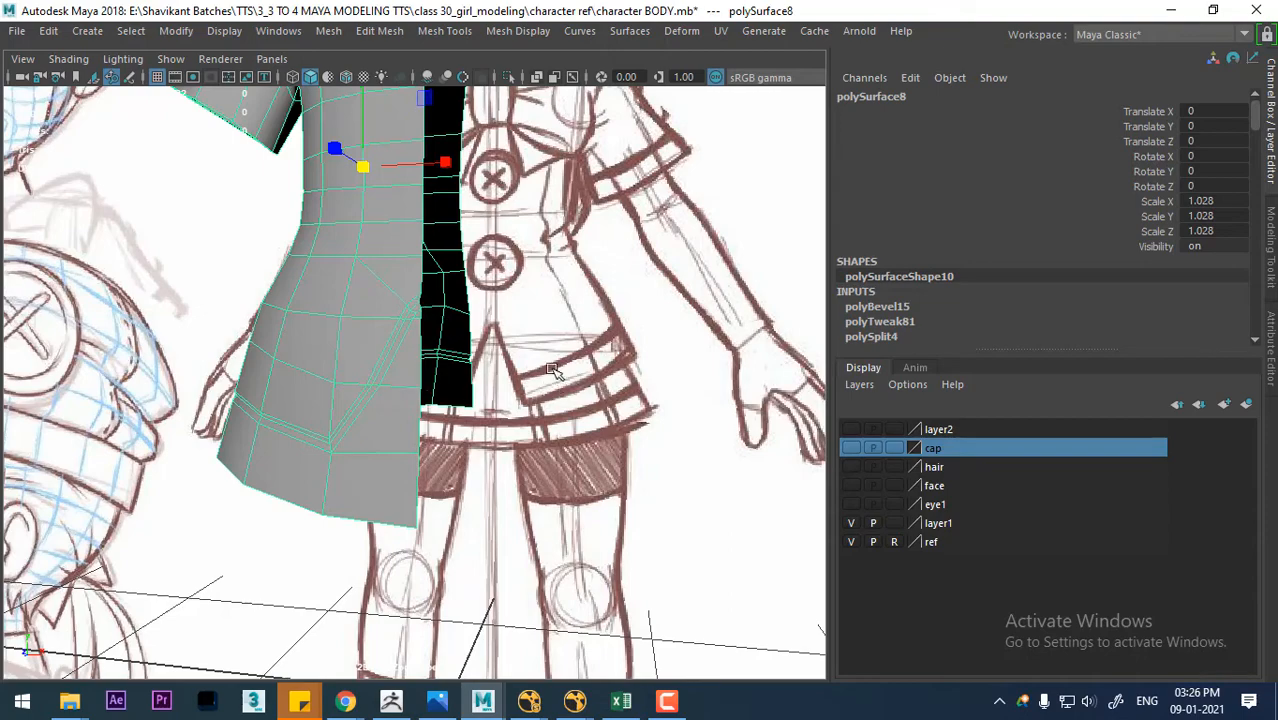
{"action": "scroll", "coordinate": [551, 362], "scroll_direction": "down", "scroll_amount": 2}
{"action": "middle_click_drag", "start_coordinate": [522, 319], "coordinate": [512, 371], "text": "alt"}
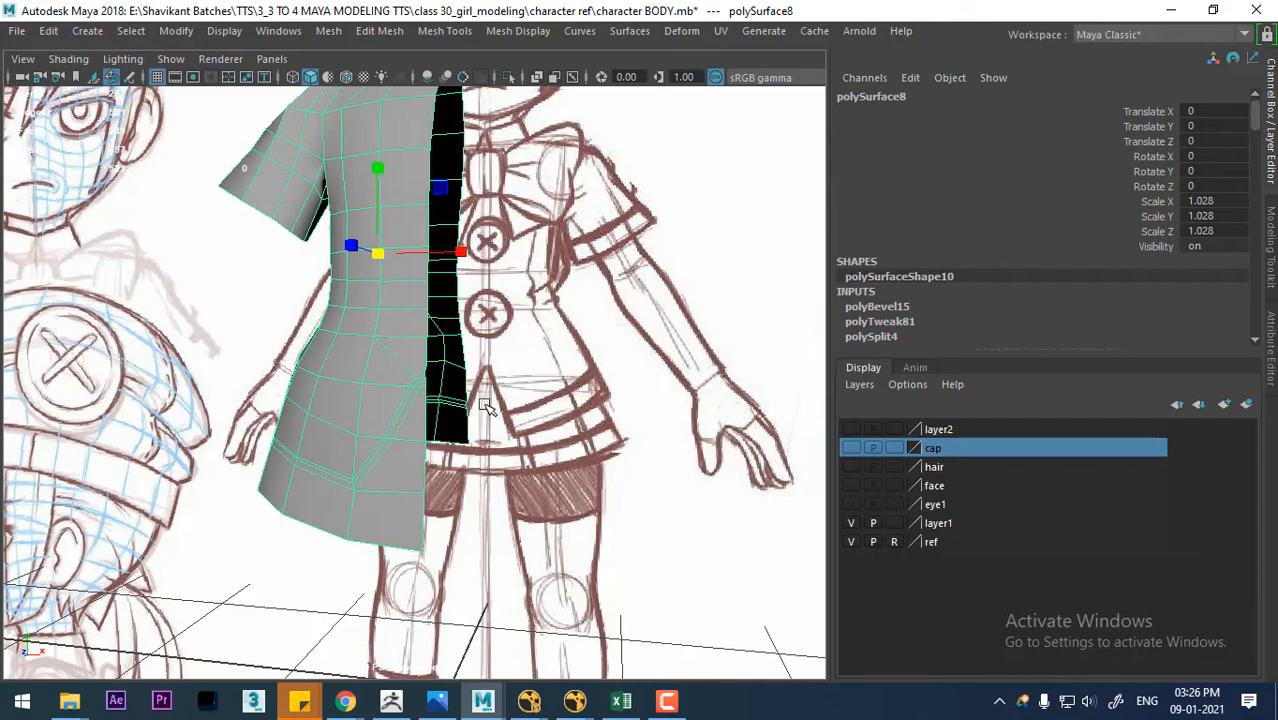
{"action": "scroll", "coordinate": [437, 412], "scroll_direction": "up", "scroll_amount": 5}
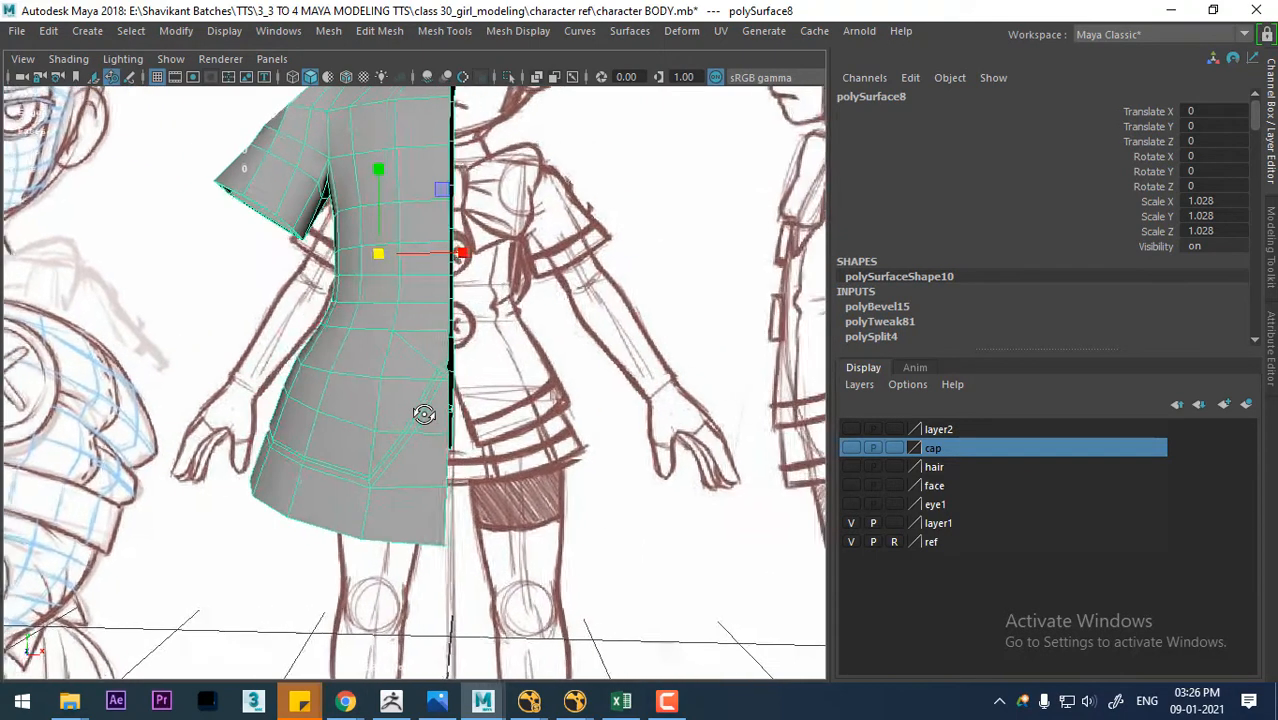
{"action": "left_click_drag", "start_coordinate": [432, 424], "coordinate": [431, 395], "text": "alt"}
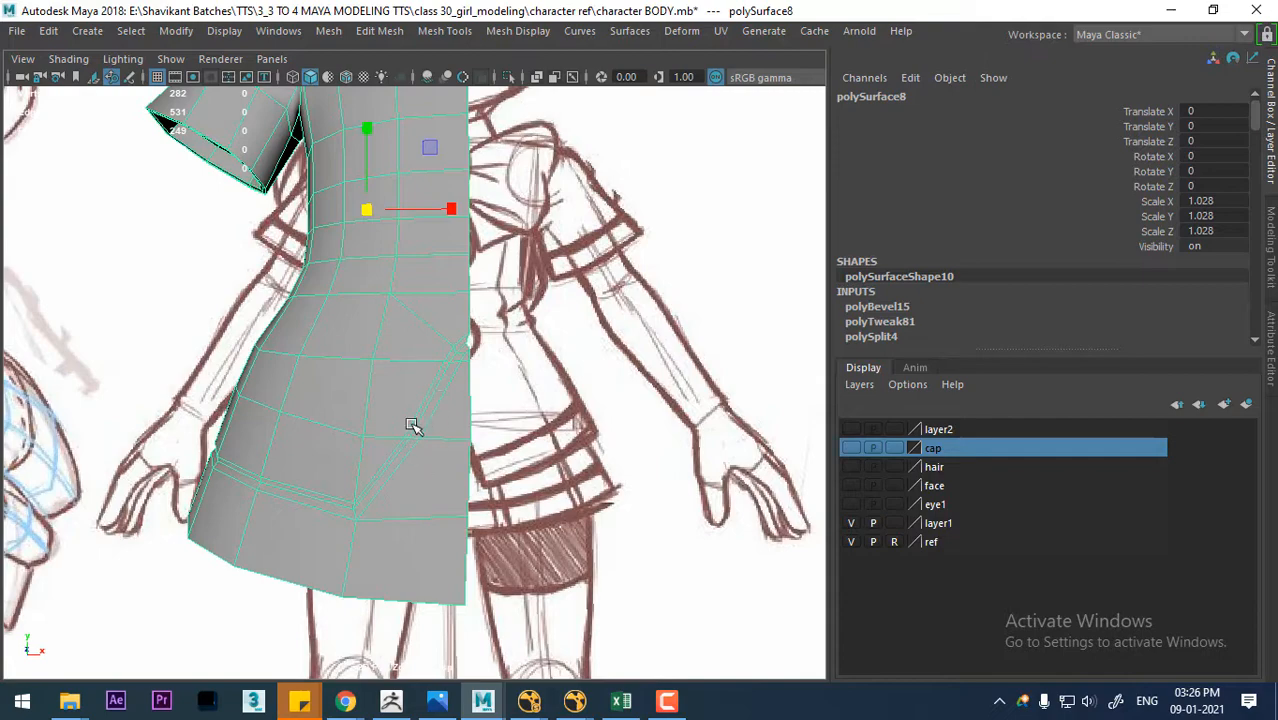
- Select the complete band of faces below the skirt crease in face mode
{"action": "right_click_drag", "start_coordinate": [411, 287], "coordinate": [402, 260]}
{"action": "left_click", "coordinate": [408, 550]}
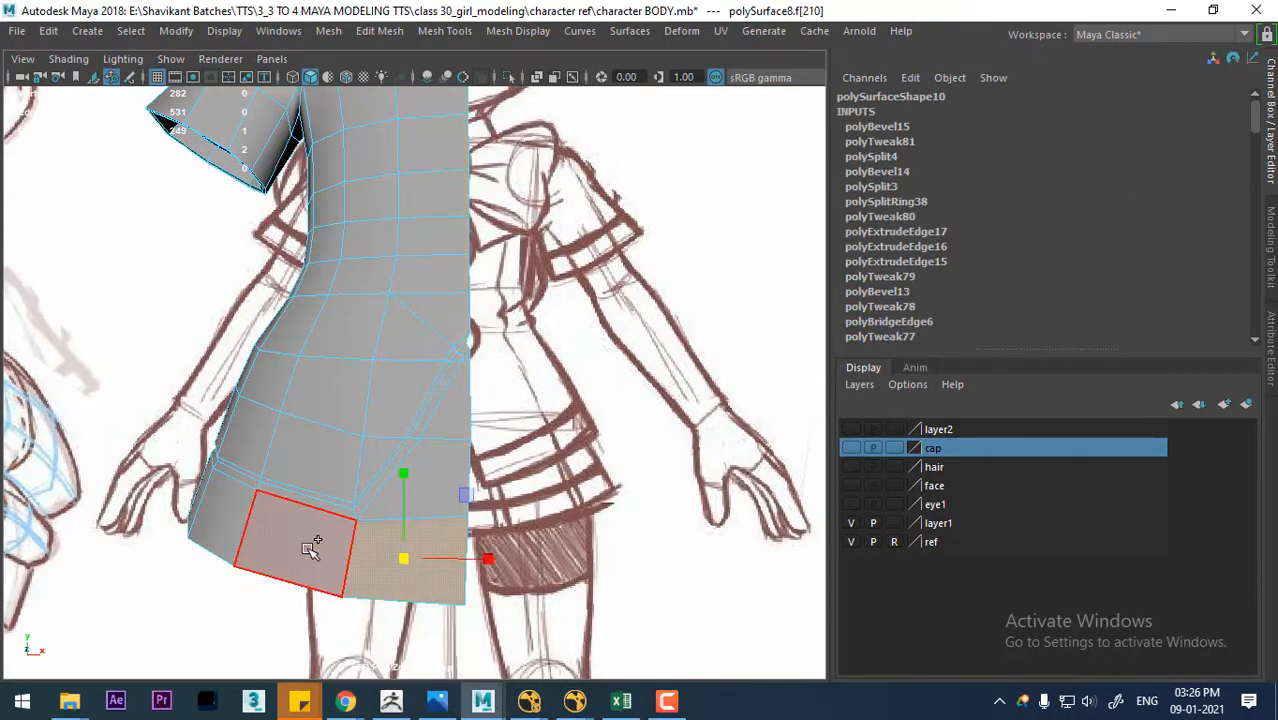
{"action": "double_click", "coordinate": [310, 548], "text": "shift"}
{"action": "scroll", "coordinate": [408, 535], "scroll_direction": "up", "scroll_amount": 4}
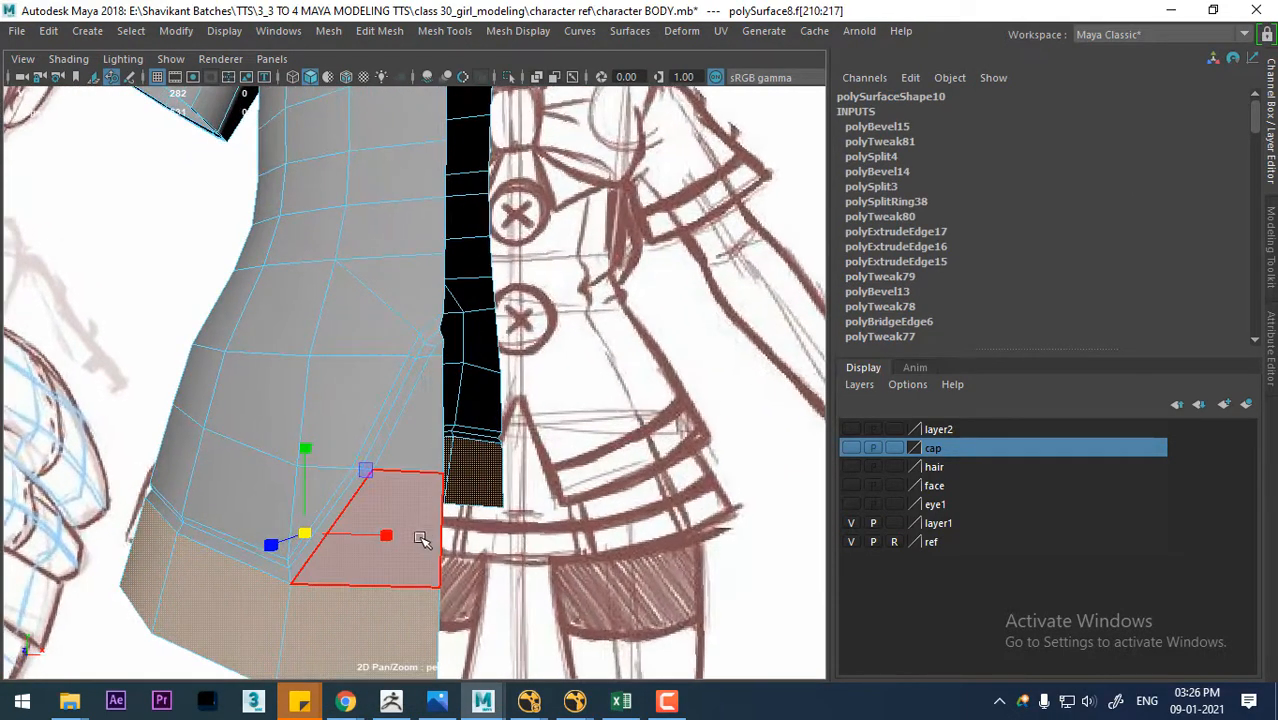
- Add the faces inside the front slit and the small faces at its tip to the selection
{"action": "left_click", "coordinate": [433, 514]}
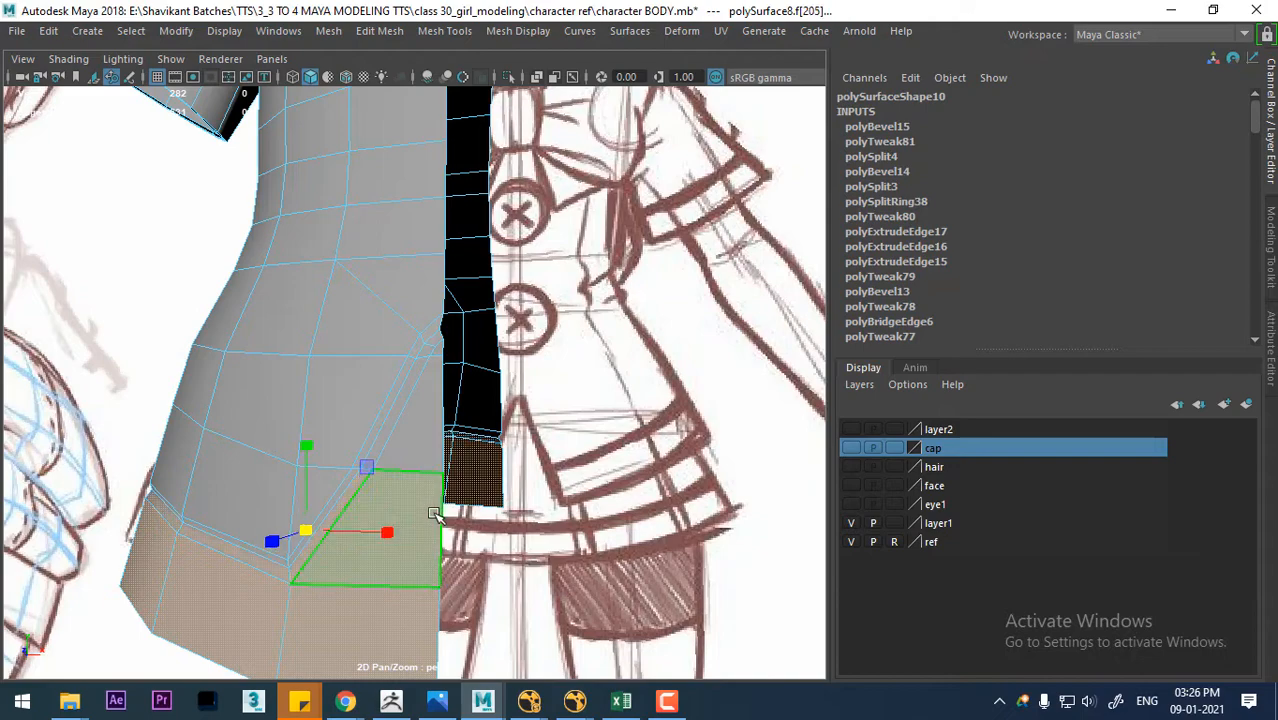
{"action": "left_click_drag", "start_coordinate": [440, 400], "coordinate": [464, 404], "text": "alt"}
{"action": "scroll", "coordinate": [440, 500], "scroll_direction": "up", "scroll_amount": 3}
{"action": "left_click", "coordinate": [430, 483], "text": "shift"}
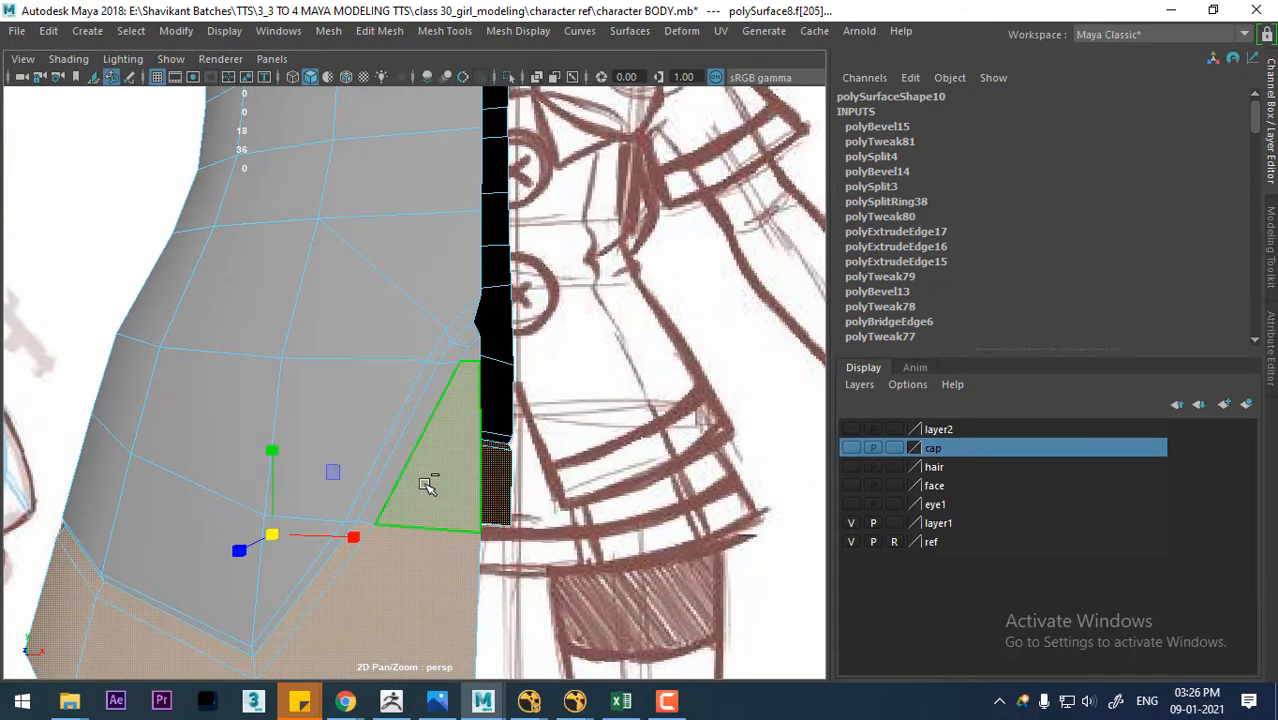
{"action": "left_click", "coordinate": [403, 464], "text": "shift"}
{"action": "left_click", "coordinate": [451, 352], "text": "shift"}
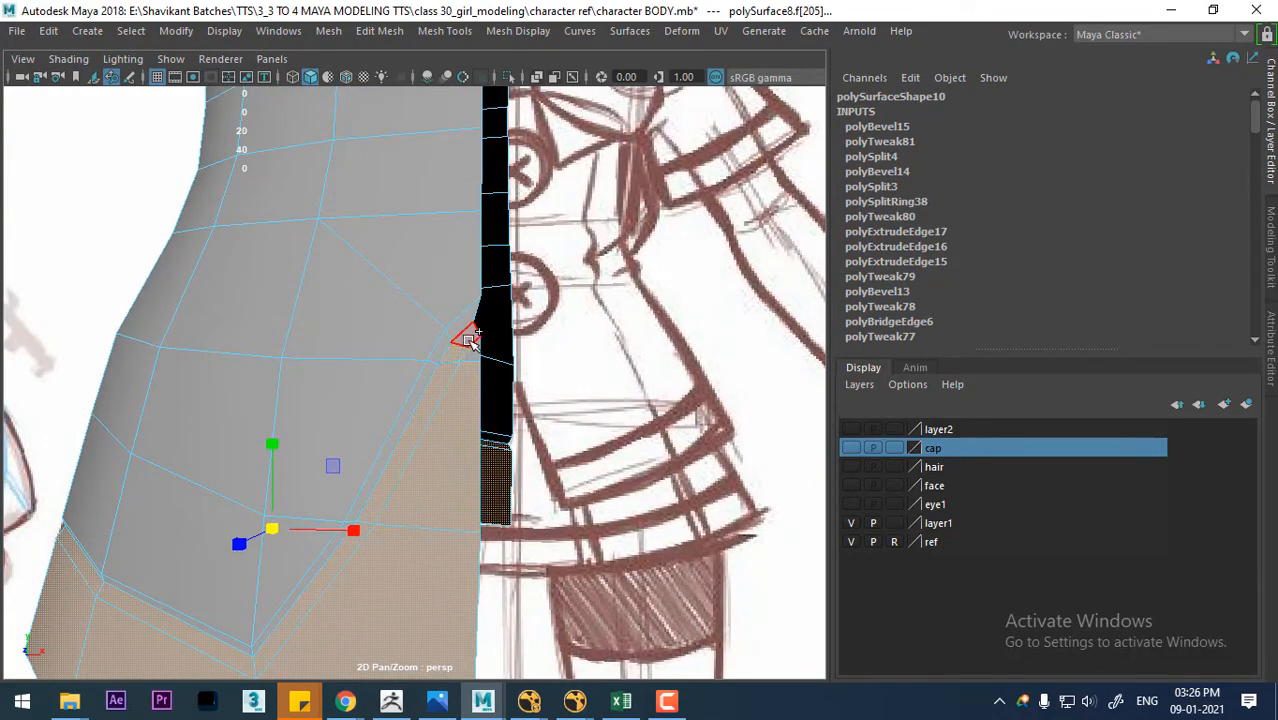
{"action": "left_click", "coordinate": [467, 340], "text": "shift"}
{"action": "left_click", "coordinate": [477, 356], "text": "shift"}
- Extract the selected hem and slit faces, return to object mode, and select the separated hem piece
{"action": "scroll", "coordinate": [455, 395], "scroll_direction": "down", "scroll_amount": 4}
{"action": "left_click_drag", "start_coordinate": [434, 416], "coordinate": [545, 420], "text": "alt"}
{"action": "right_click_drag", "start_coordinate": [568, 277], "coordinate": [555, 585], "text": "shift"}
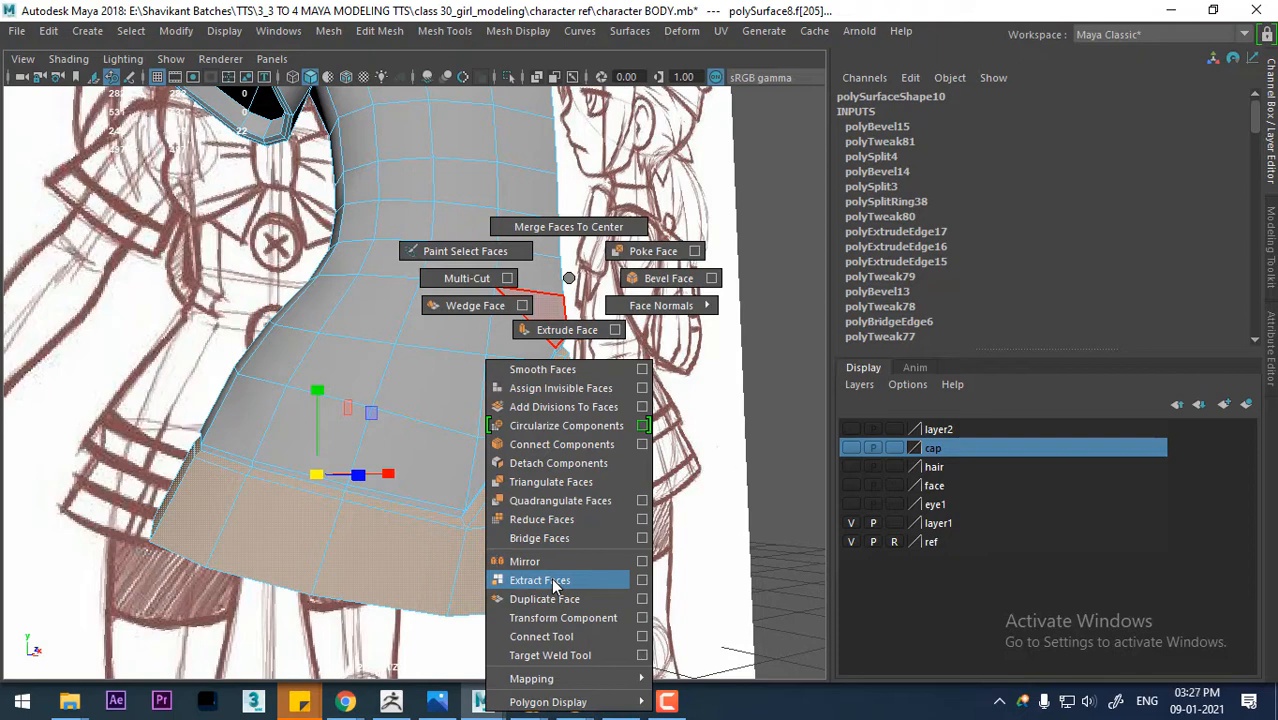
{"action": "right_click_drag", "start_coordinate": [553, 580], "coordinate": [553, 580], "text": "shift"}
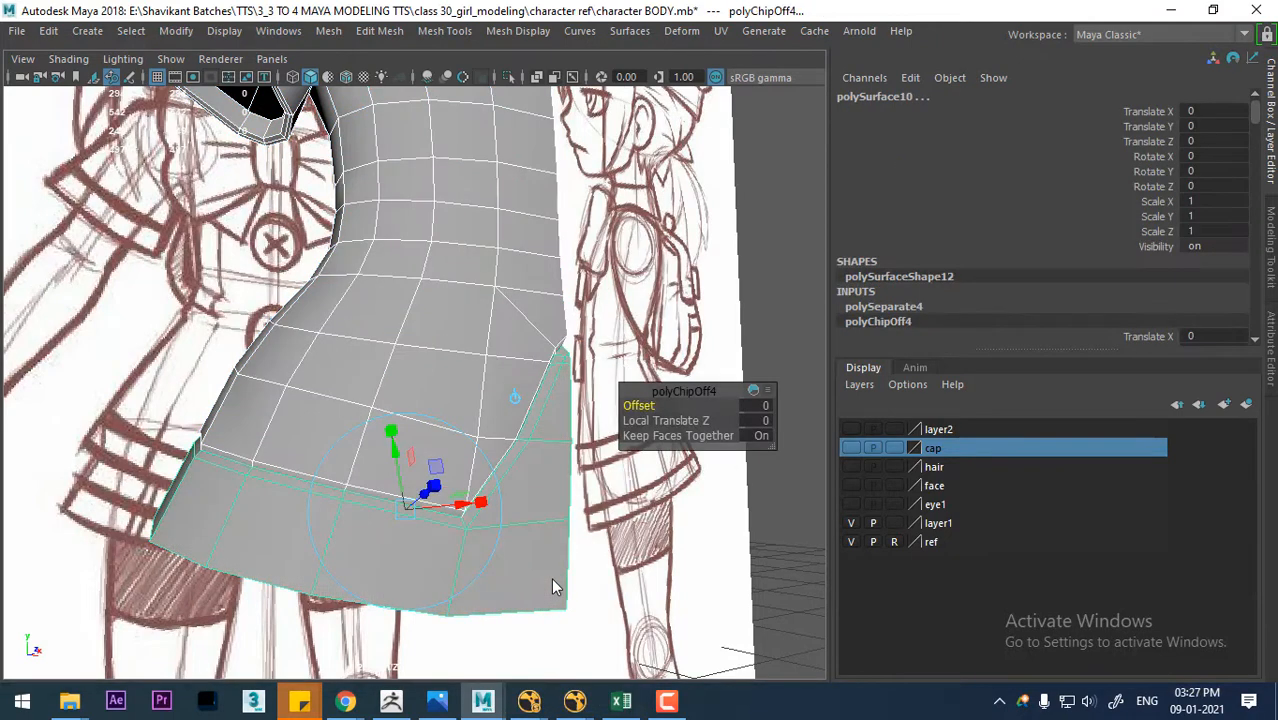
{"action": "right_click_drag", "start_coordinate": [504, 282], "coordinate": [620, 148]}
{"action": "left_click", "coordinate": [655, 277]}
{"action": "left_click", "coordinate": [519, 577]}
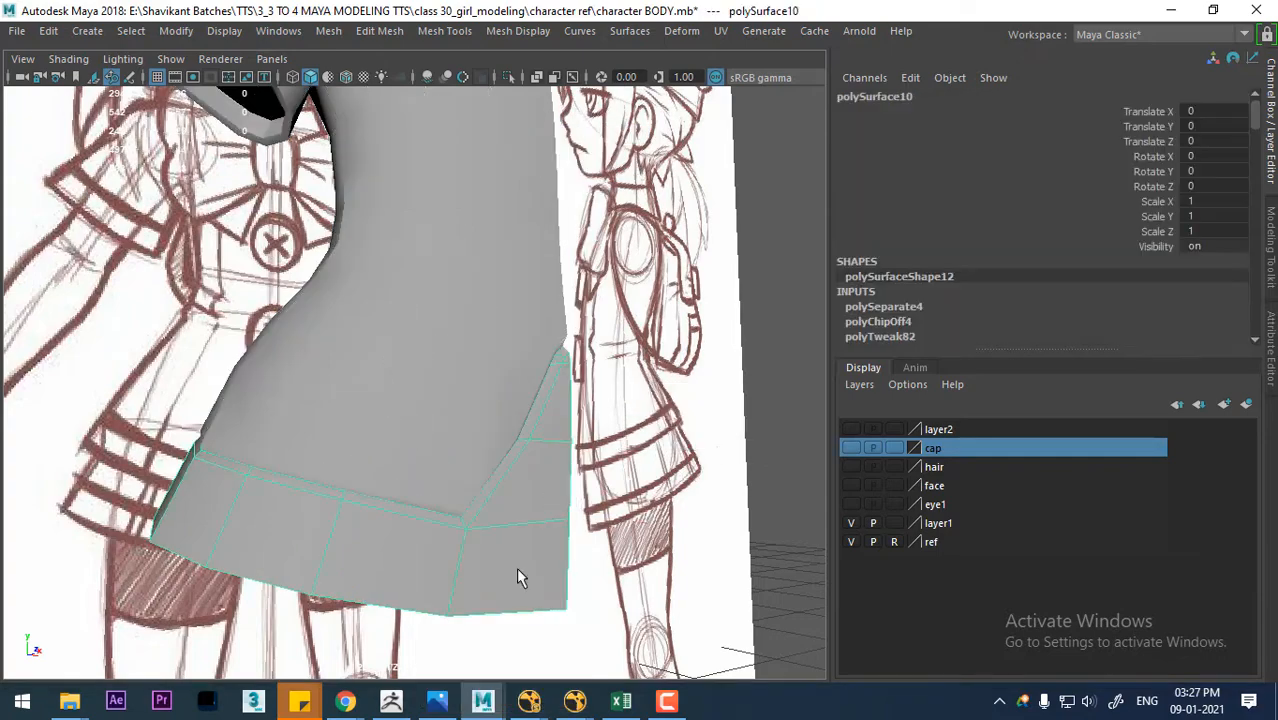
- Hide the separated hem piece and select the upper jacket mesh
{"action": "key", "text": "ctrl+h"}
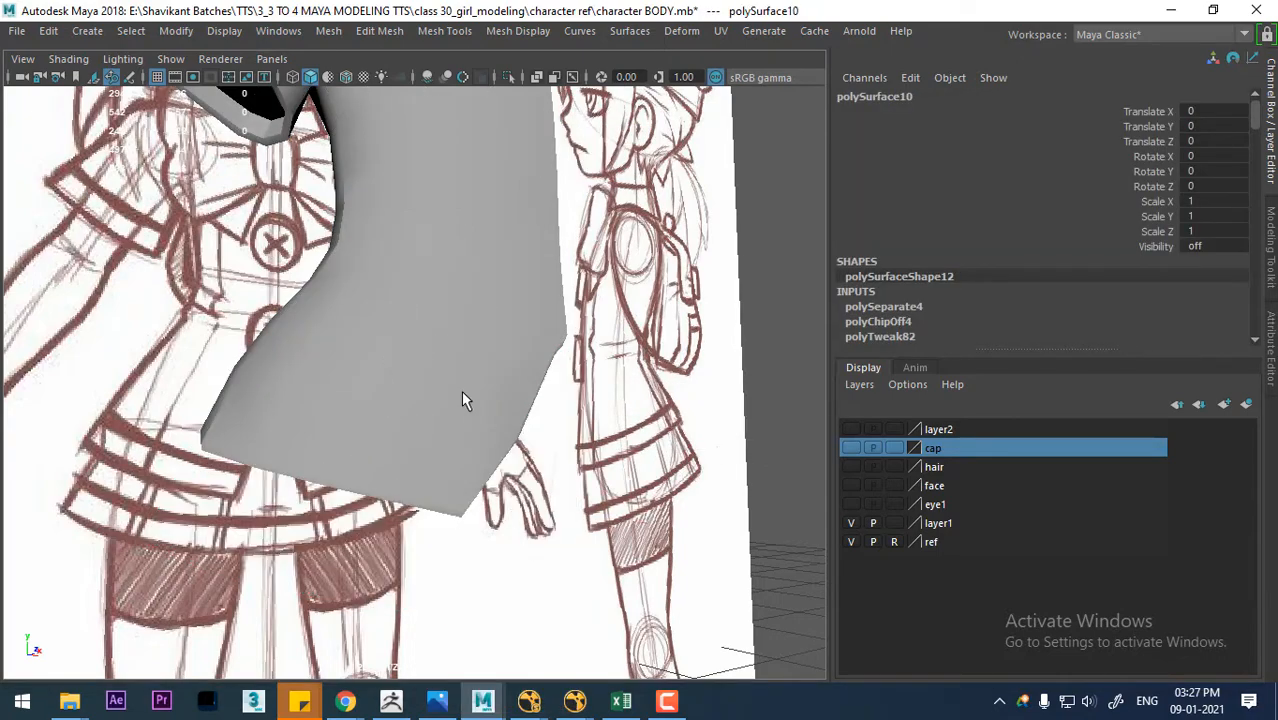
{"action": "left_click", "coordinate": [461, 391]}
{"action": "left_click_drag", "start_coordinate": [505, 444], "coordinate": [417, 421], "text": "alt"}
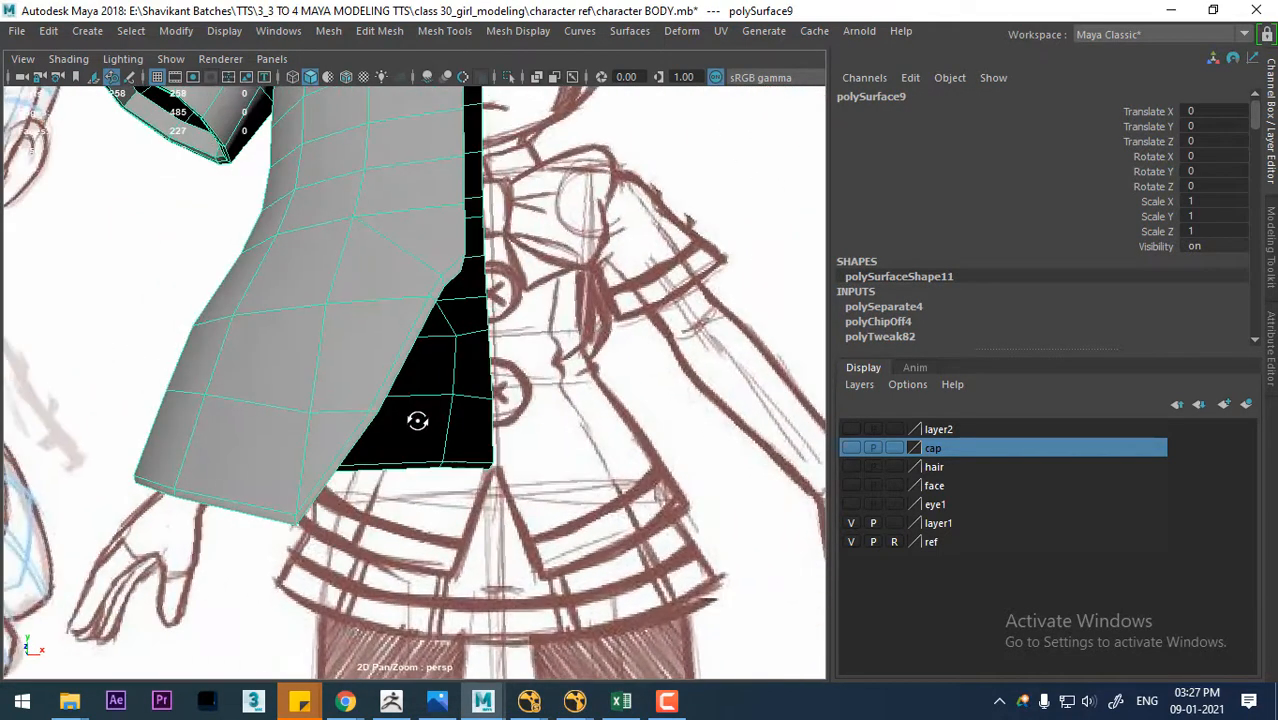
{"action": "left_click_drag", "start_coordinate": [403, 342], "coordinate": [385, 270], "text": "alt"}
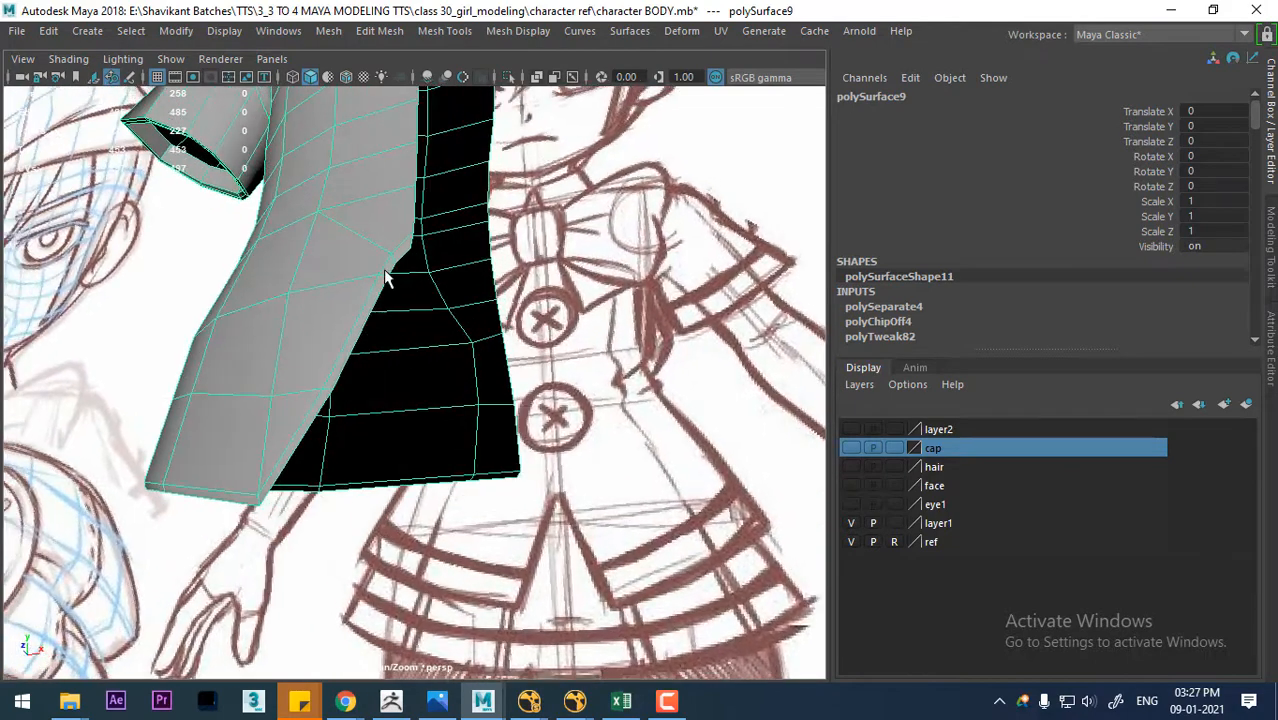
- Select the border edges along the upper jacket's slit and lower rim and extrude them inward for thickness
{"action": "right_click_drag", "start_coordinate": [383, 160], "coordinate": [380, 68]}
{"action": "left_click", "coordinate": [406, 257]}
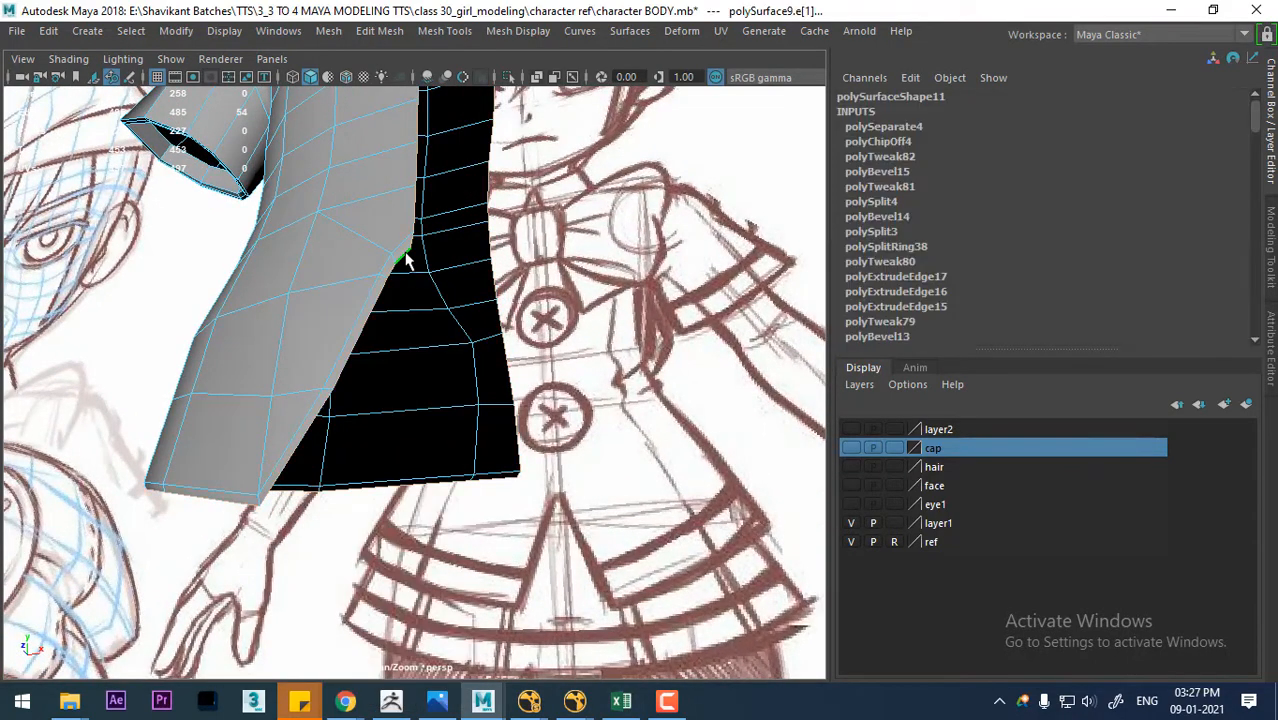
{"action": "left_click_drag", "start_coordinate": [362, 347], "coordinate": [371, 357], "text": "alt"}
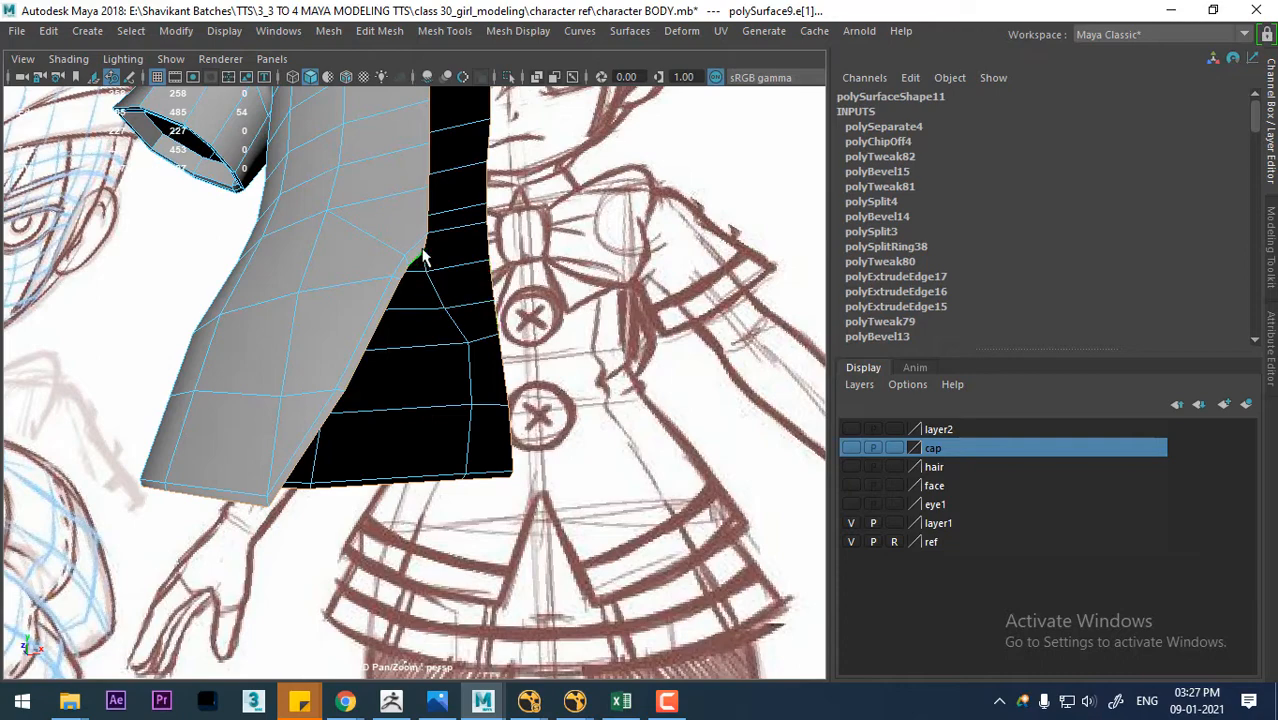
{"action": "left_click_drag", "start_coordinate": [408, 283], "coordinate": [440, 315], "text": "alt"}
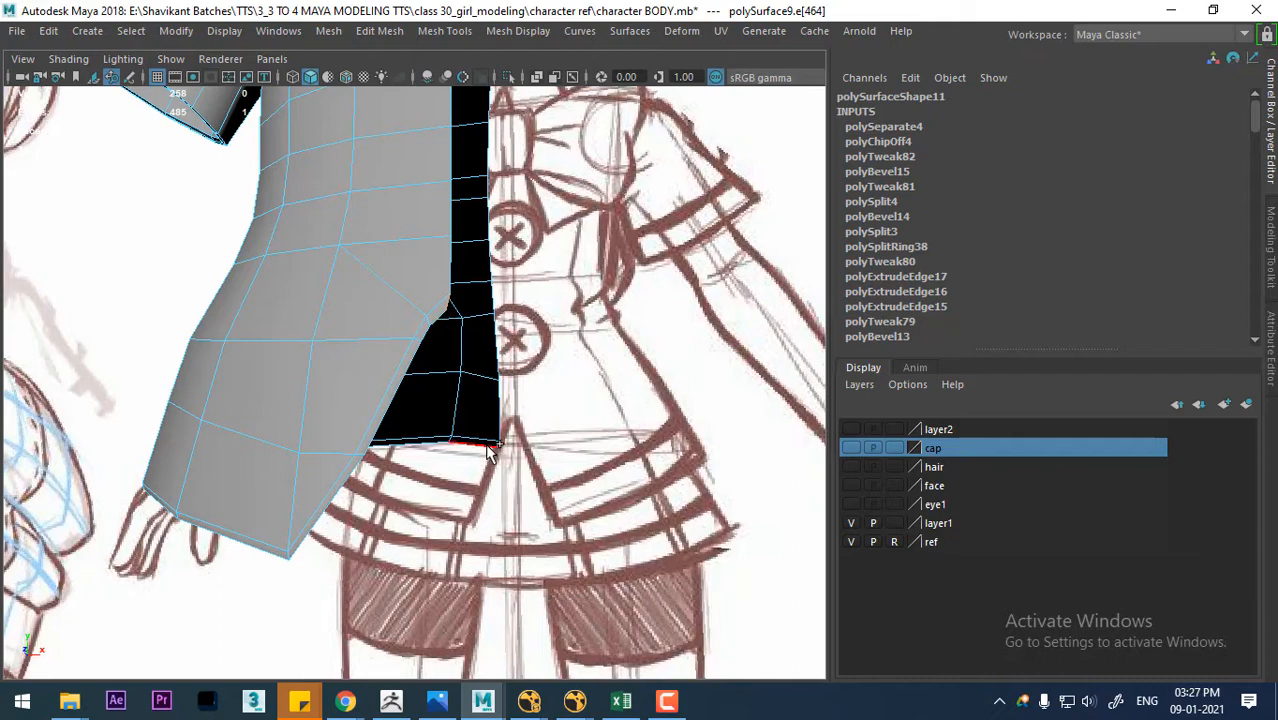
{"action": "right_click_drag", "start_coordinate": [575, 282], "coordinate": [573, 334], "text": "shift"}
{"action": "left_click_drag", "start_coordinate": [307, 501], "coordinate": [300, 527], "text": "alt"}
- Return to object mode, preview the upper jacket smoothed, and unhide and select the lower hem piece
{"action": "right_click_drag", "start_coordinate": [365, 160], "coordinate": [458, 131]}
{"action": "left_click", "coordinate": [331, 392]}
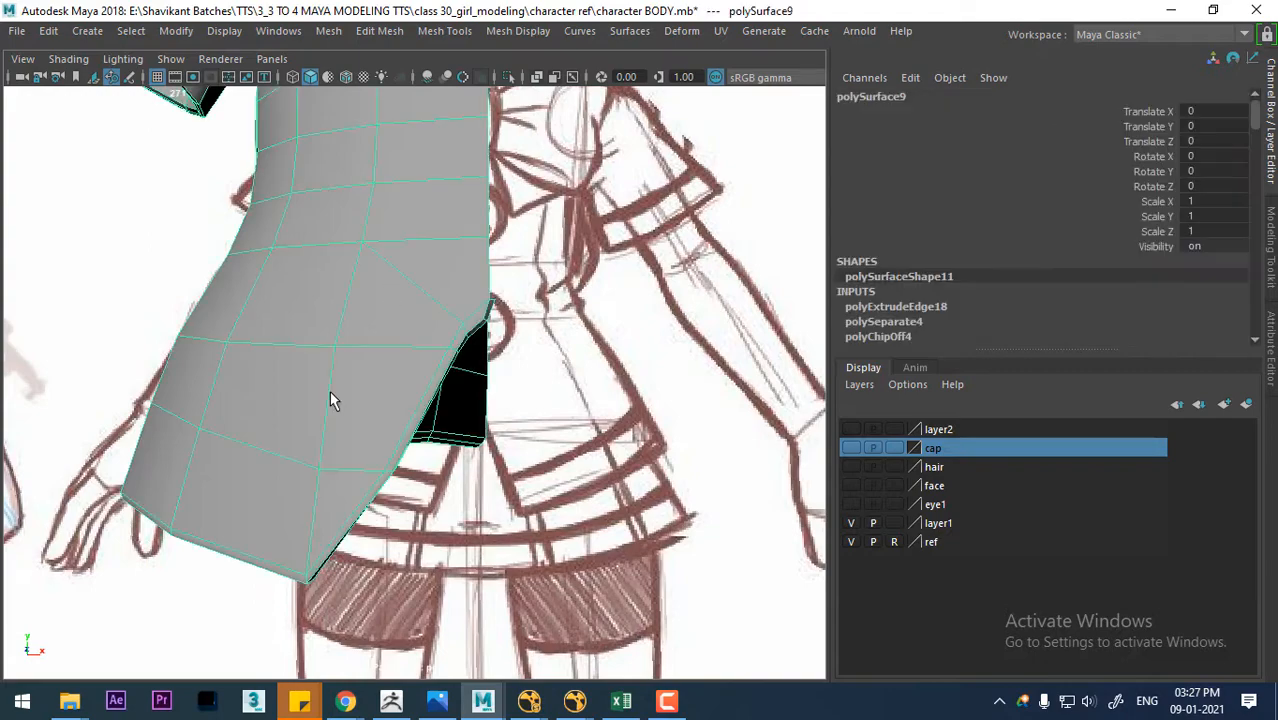
{"action": "left_click_drag", "start_coordinate": [447, 452], "coordinate": [573, 419], "text": "alt"}
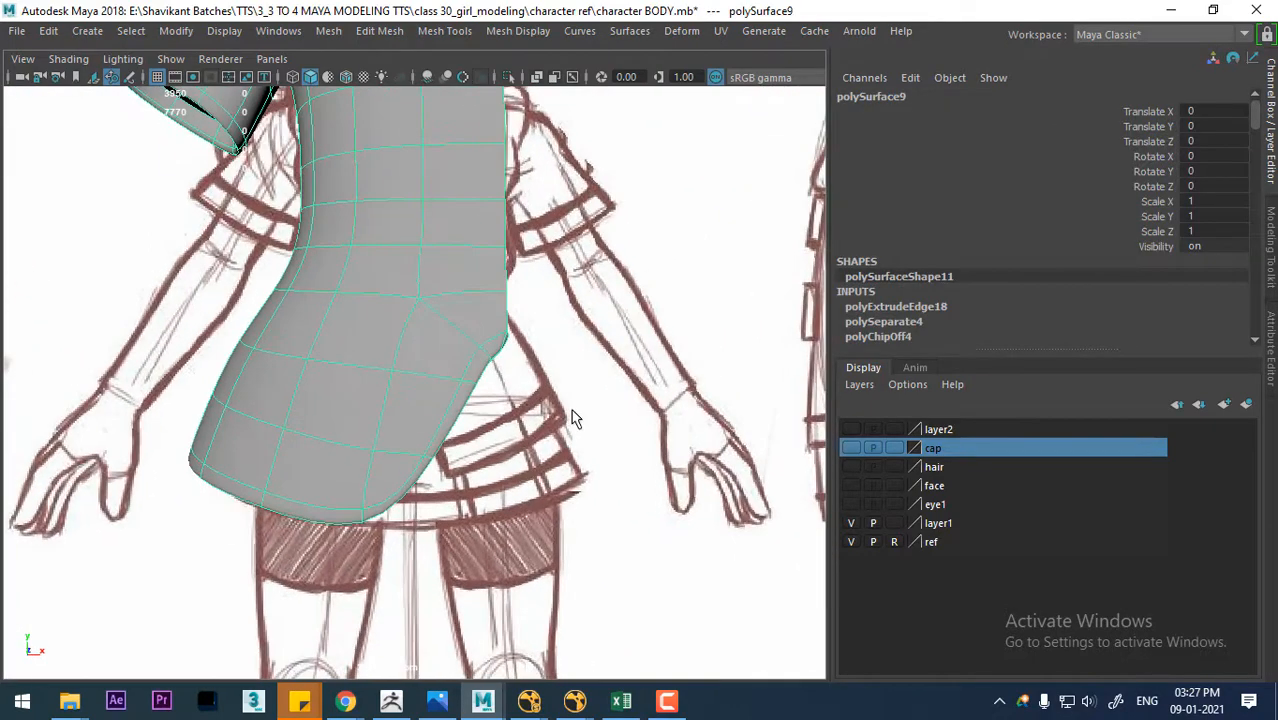
{"action": "left_click", "coordinate": [573, 418]}
{"action": "left_click", "coordinate": [449, 501]}
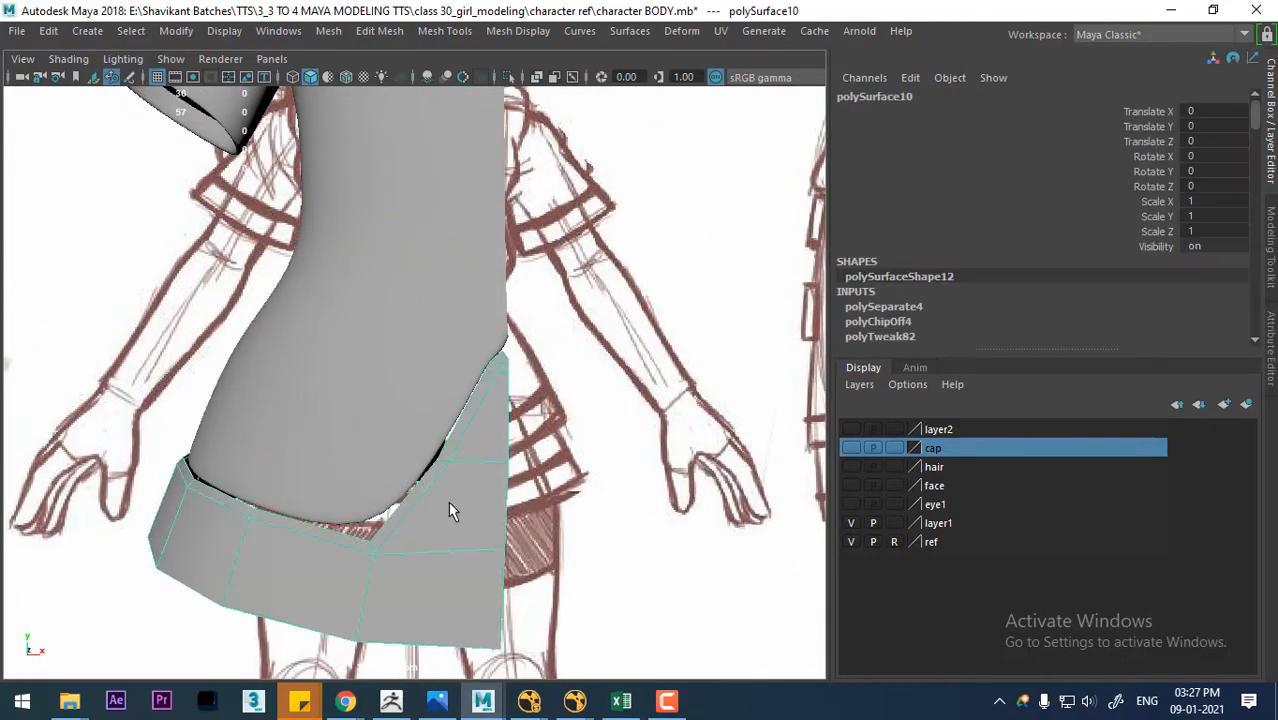
- Select the hem piece's upper border edges from the back around to the tip of the front slit
{"action": "left_click_drag", "start_coordinate": [449, 501], "coordinate": [471, 439], "text": "alt"}
{"action": "right_click_drag", "start_coordinate": [471, 439], "coordinate": [475, 468], "text": "alt"}
{"action": "left_click_drag", "start_coordinate": [474, 467], "coordinate": [440, 510], "text": "alt"}
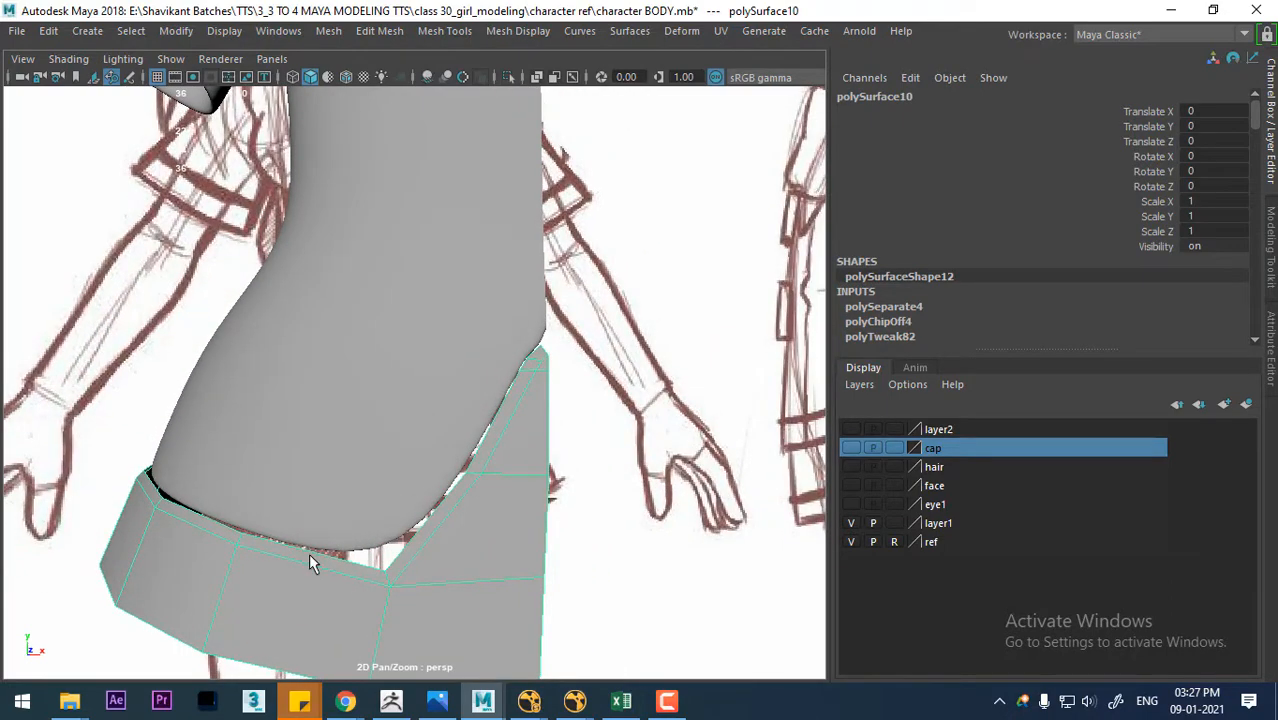
{"action": "right_click_drag", "start_coordinate": [335, 135], "coordinate": [308, 108]}
{"action": "left_click_drag", "start_coordinate": [467, 505], "coordinate": [435, 510], "text": "alt"}
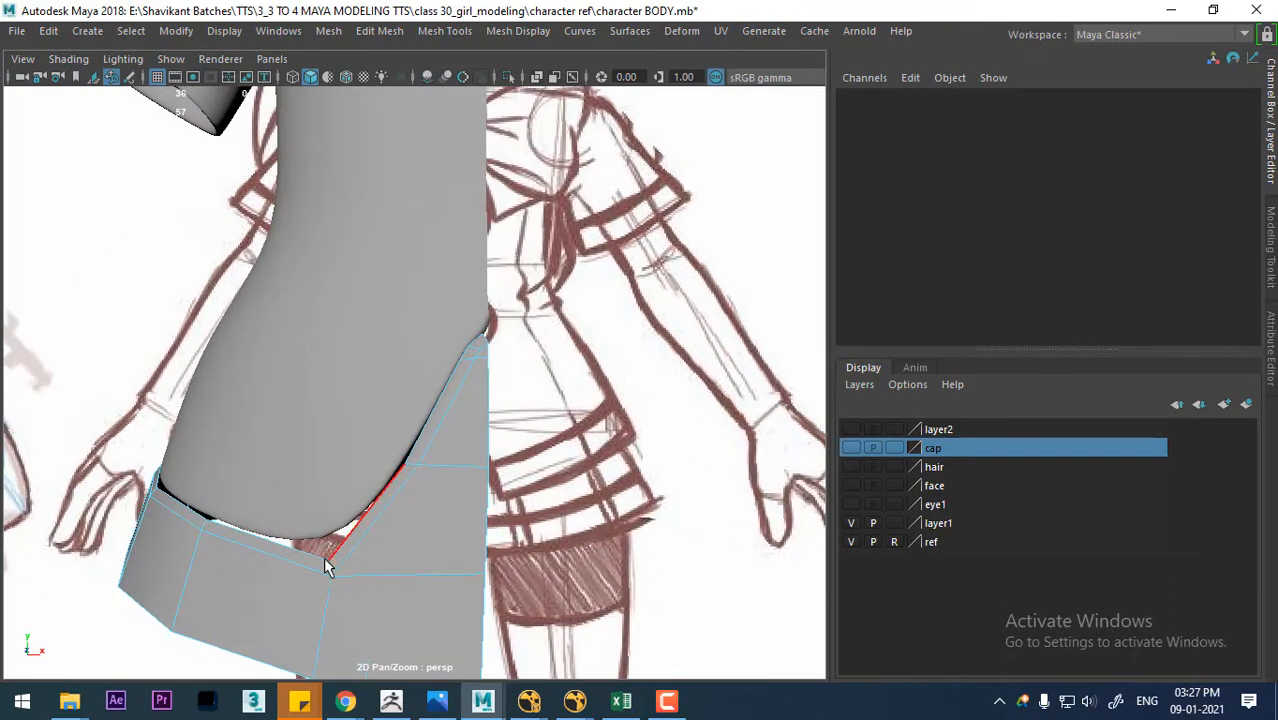
{"action": "left_click", "coordinate": [291, 551]}
{"action": "left_click_drag", "start_coordinate": [517, 524], "coordinate": [432, 513], "text": "alt"}
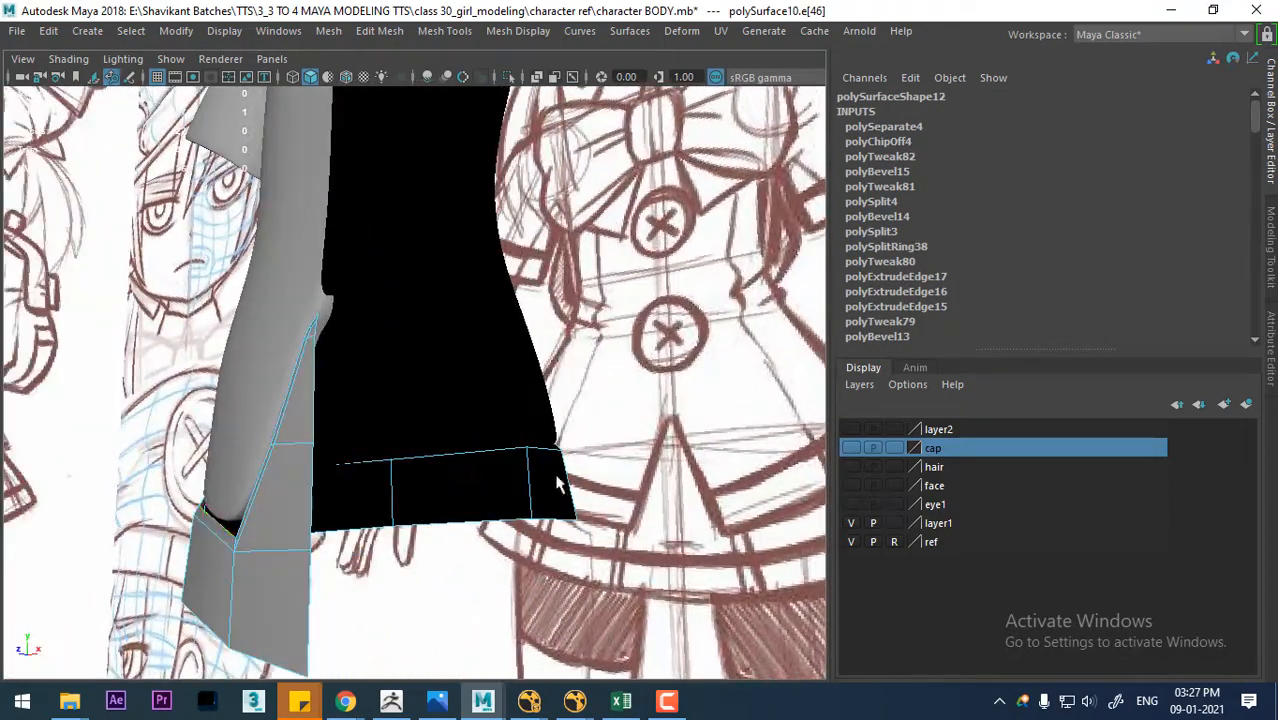
{"action": "left_click_drag", "start_coordinate": [557, 478], "coordinate": [672, 525], "text": "alt"}
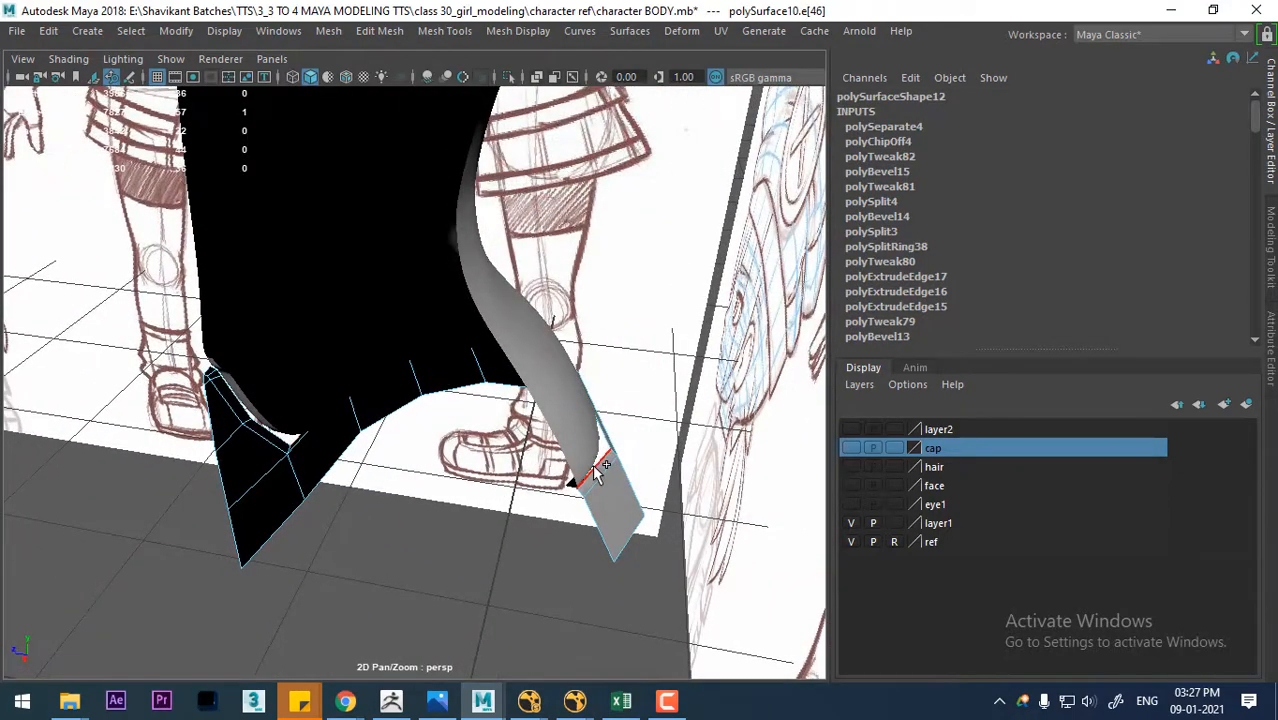
{"action": "left_click_drag", "start_coordinate": [393, 510], "coordinate": [640, 470], "text": "alt"}
{"action": "scroll", "coordinate": [418, 386], "scroll_direction": "up", "scroll_amount": 2}
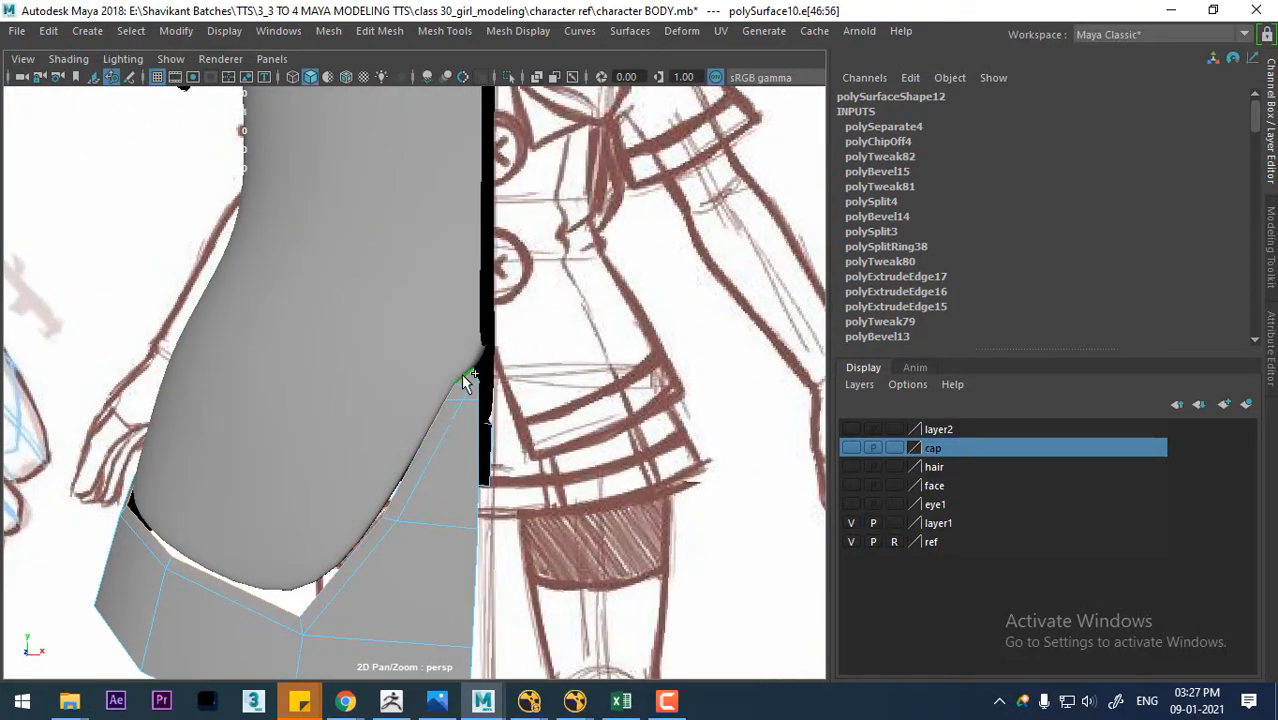
{"action": "scroll", "coordinate": [465, 469], "scroll_direction": "up", "scroll_amount": 1}
{"action": "key", "text": "w"}
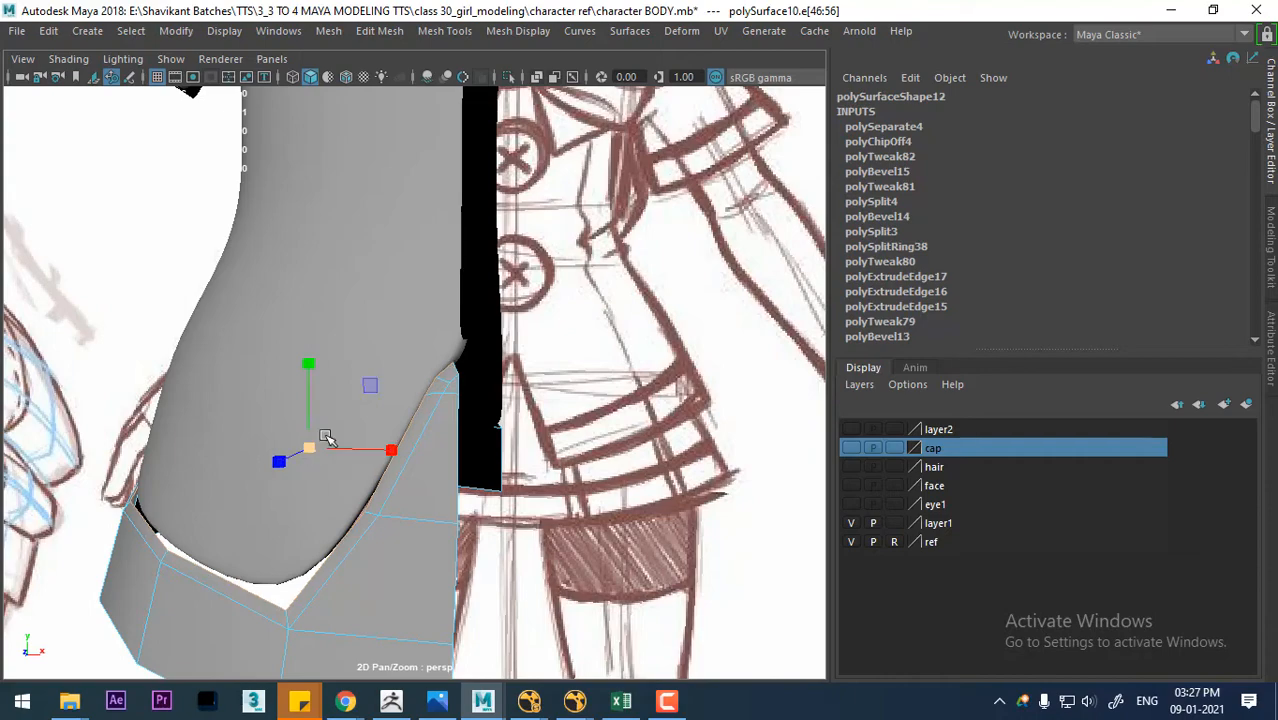
- Extrude the hem piece's selected upper edges with a Local Translate Z of -0.057
{"action": "mouse_move", "coordinate": [374, 548]}
{"action": "left_mouse_down", "text": "alt"}
{"action": "mouse_move", "coordinate": [445, 528]}
{"action": "mouse_move", "coordinate": [322, 437]}
{"action": "mouse_move", "coordinate": [352, 456]}
{"action": "mouse_move", "coordinate": [348, 514]}
{"action": "mouse_move", "coordinate": [348, 486]}
{"action": "left_mouse_up", "text": "alt"}
{"action": "right_click_drag", "start_coordinate": [373, 336], "coordinate": [368, 364], "text": "shift"}
{"action": "left_click_drag", "start_coordinate": [405, 520], "coordinate": [380, 476], "text": "alt"}
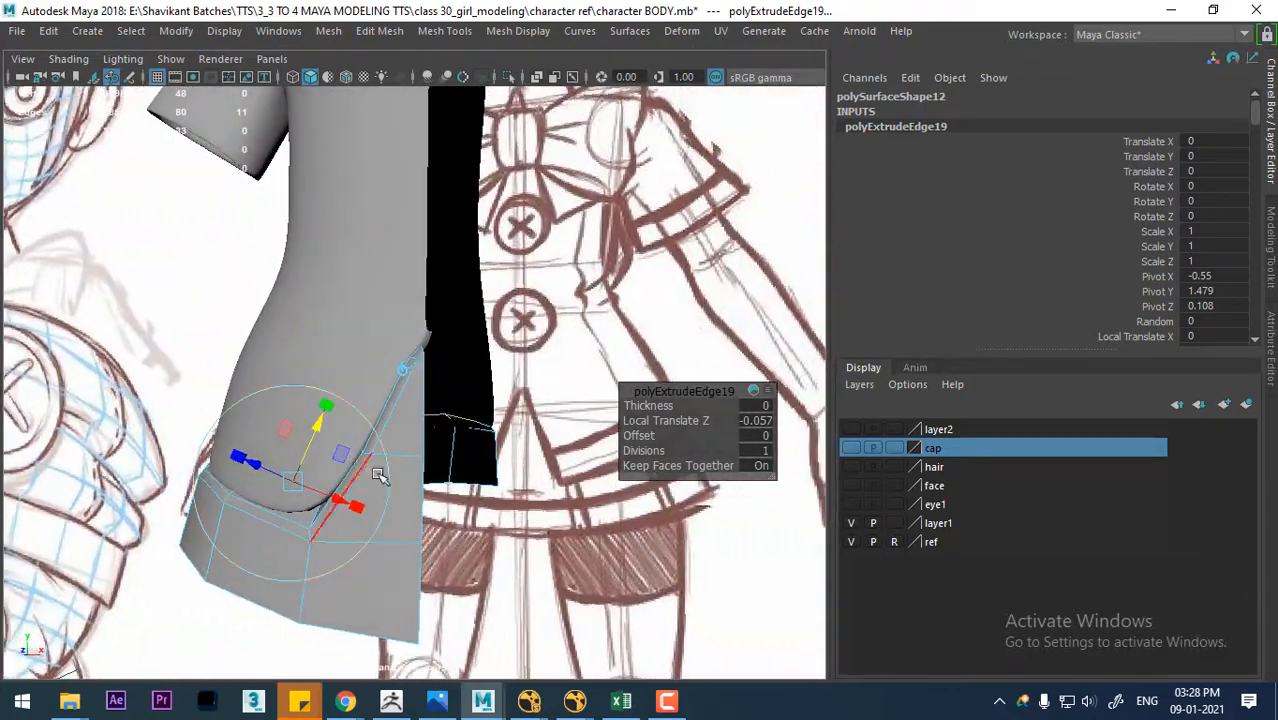
- Return to object mode, select the hem piece, and preview how it sits beneath the smoothed upper jacket
{"action": "right_click_drag", "start_coordinate": [402, 414], "coordinate": [525, 295]}
{"action": "left_click", "coordinate": [492, 553]}
{"action": "left_click_drag", "start_coordinate": [488, 560], "coordinate": [414, 500], "text": "alt"}
{"action": "left_click", "coordinate": [443, 503]}
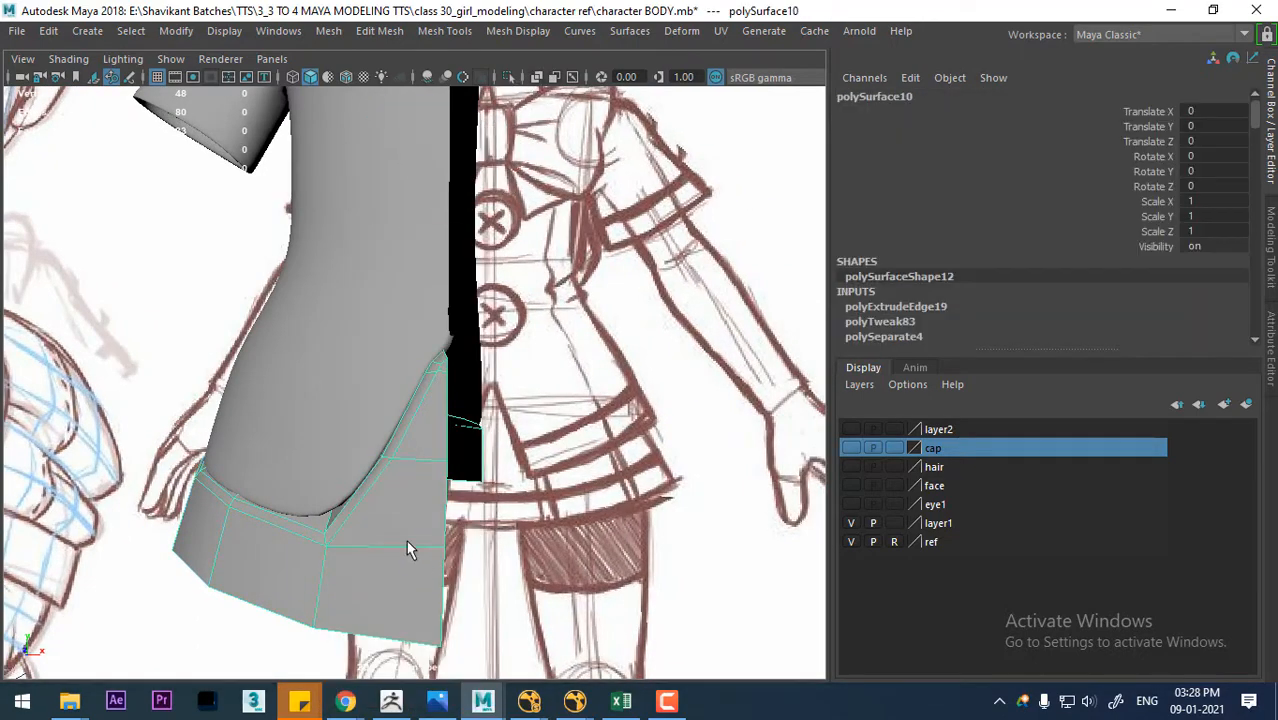
{"action": "left_click", "coordinate": [478, 542]}
{"action": "mouse_move", "coordinate": [478, 542]}
{"action": "left_mouse_down", "text": "alt"}
{"action": "mouse_move", "coordinate": [562, 540]}
{"action": "mouse_move", "coordinate": [630, 497]}
{"action": "mouse_move", "coordinate": [525, 513]}
{"action": "mouse_move", "coordinate": [405, 434]}
{"action": "mouse_move", "coordinate": [380, 510]}
{"action": "mouse_move", "coordinate": [464, 460]}
{"action": "mouse_move", "coordinate": [491, 477]}
{"action": "mouse_move", "coordinate": [434, 508]}
{"action": "left_mouse_up", "text": "alt"}
{"action": "left_click", "coordinate": [434, 508]}
- Select the hem piece's bottom border edges and extrude them with a Local Translate Z of -0.045
{"action": "right_click_drag", "start_coordinate": [443, 481], "coordinate": [469, 60], "text": "alt"}
{"action": "left_click", "coordinate": [493, 575]}
{"action": "left_click_drag", "start_coordinate": [493, 575], "coordinate": [398, 543], "text": "alt"}
{"action": "right_click_drag", "start_coordinate": [424, 353], "coordinate": [419, 420], "text": "shift"}
{"action": "left_click_drag", "start_coordinate": [384, 497], "coordinate": [287, 473], "text": "alt"}
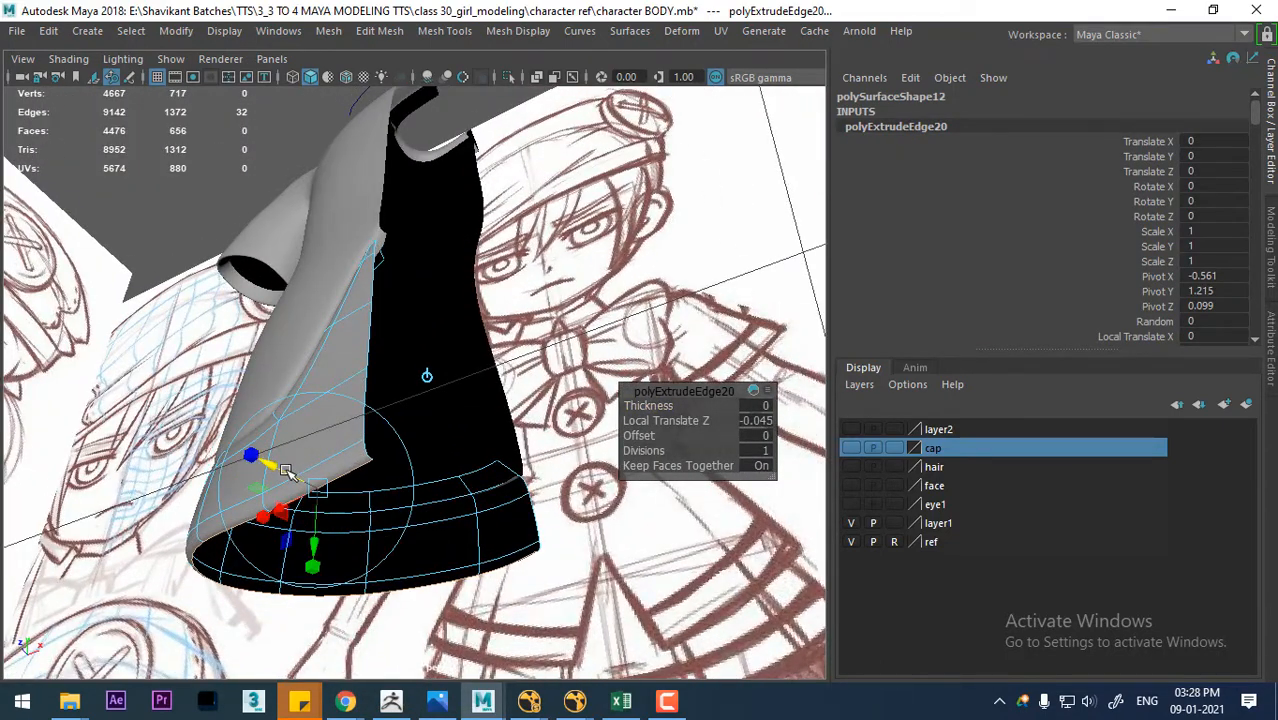
- Extrude the hem's bottom edges a second time to form an inner lip, and return to object mode
{"action": "key", "text": "ctrl+e"}
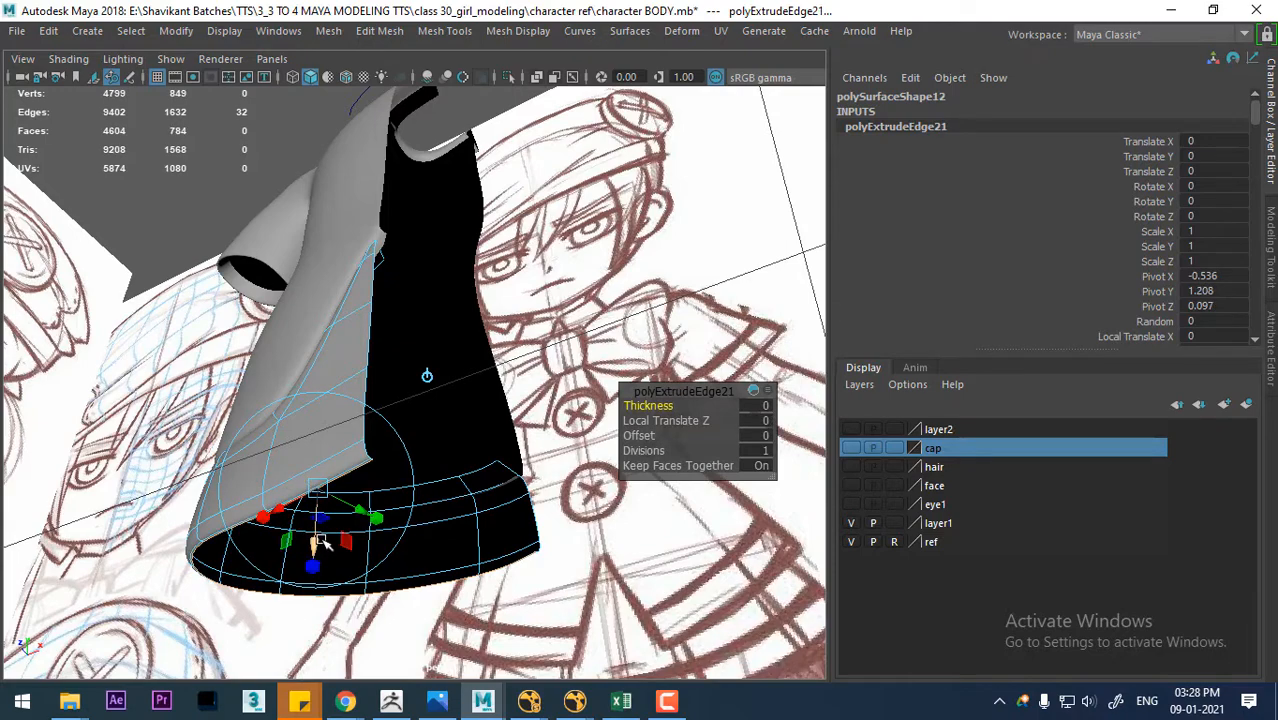
{"action": "left_click_drag", "start_coordinate": [317, 546], "coordinate": [343, 505]}
{"action": "left_click_drag", "start_coordinate": [379, 582], "coordinate": [420, 543], "text": "alt"}
{"action": "right_click_drag", "start_coordinate": [337, 160], "coordinate": [430, 125]}
{"action": "left_click", "coordinate": [600, 317]}
- In the front view, soft-select the upper jacket's lower outer corner vertices and move them outward to the drawing
{"action": "left_click_drag", "start_coordinate": [490, 496], "coordinate": [522, 490], "text": "alt"}
{"action": "key", "text": "space"}
{"action": "left_click_drag", "start_coordinate": [411, 444], "coordinate": [419, 488]}
{"action": "scroll", "coordinate": [272, 389], "scroll_direction": "up", "scroll_amount": 4}
{"action": "left_click", "coordinate": [395, 402]}
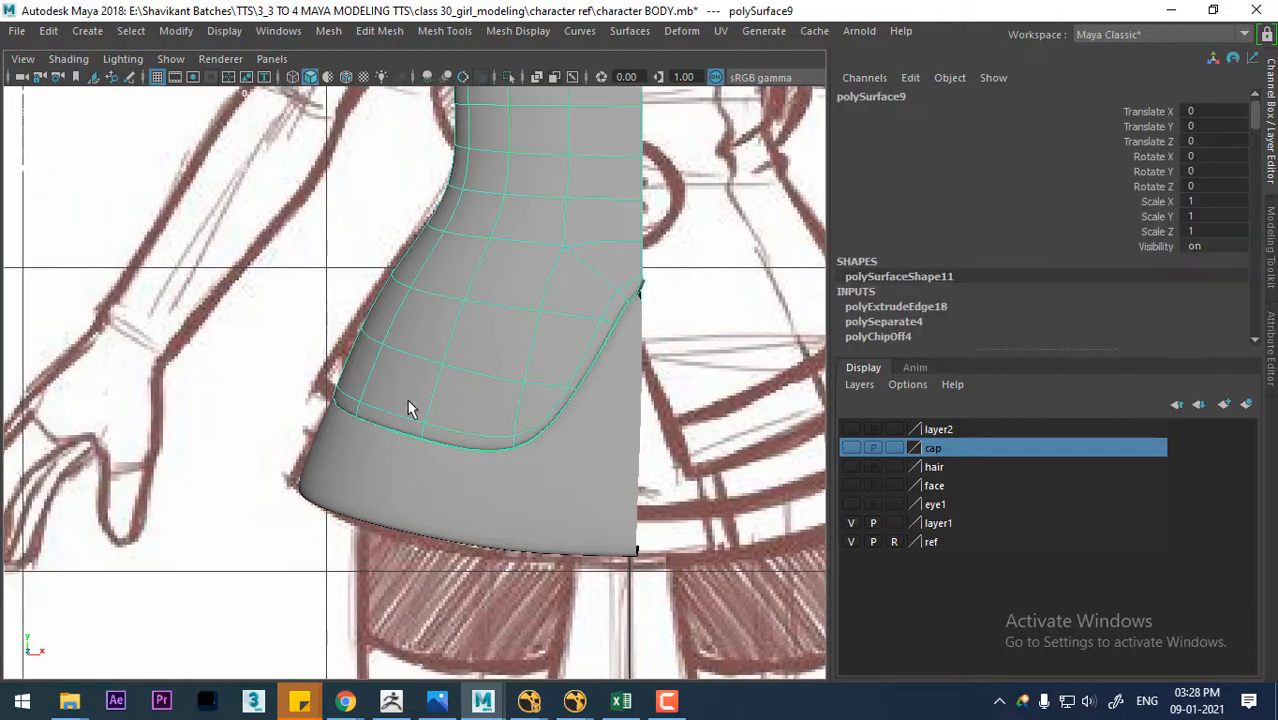
{"action": "right_click_drag", "start_coordinate": [436, 160], "coordinate": [251, 150]}
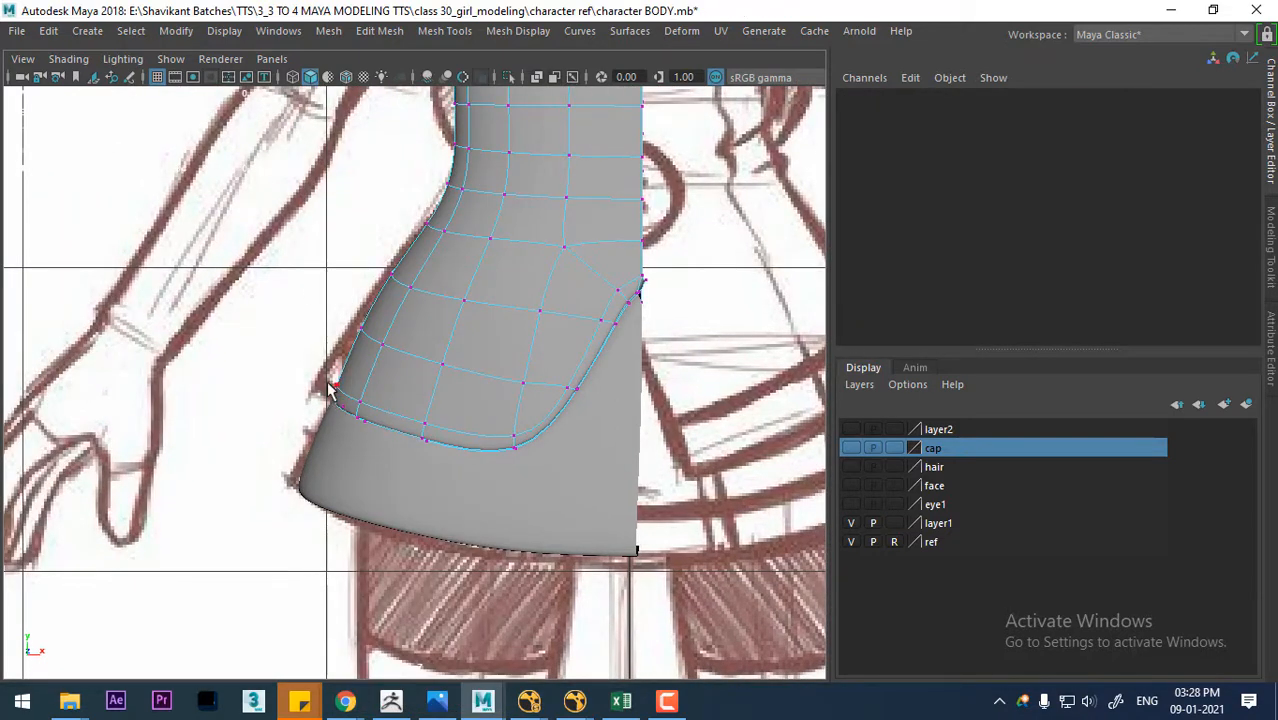
{"action": "left_click_drag", "start_coordinate": [368, 424], "coordinate": [368, 426]}
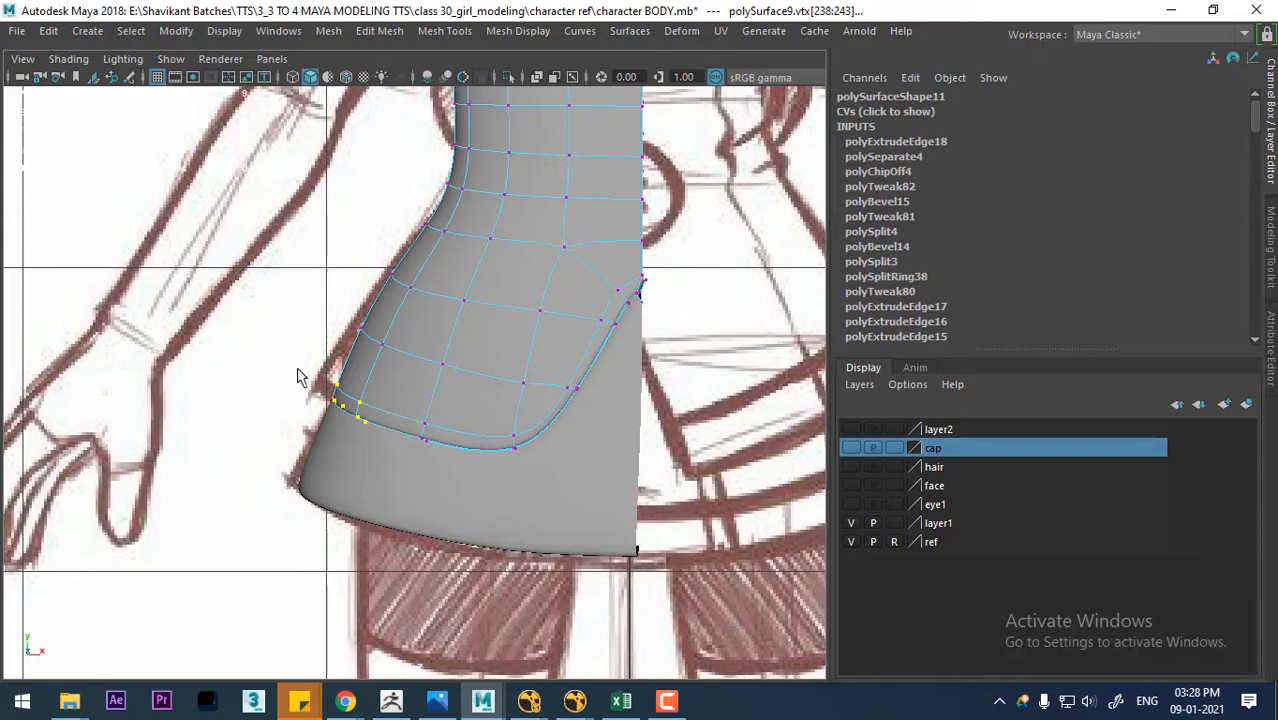
{"action": "key", "text": "b"}
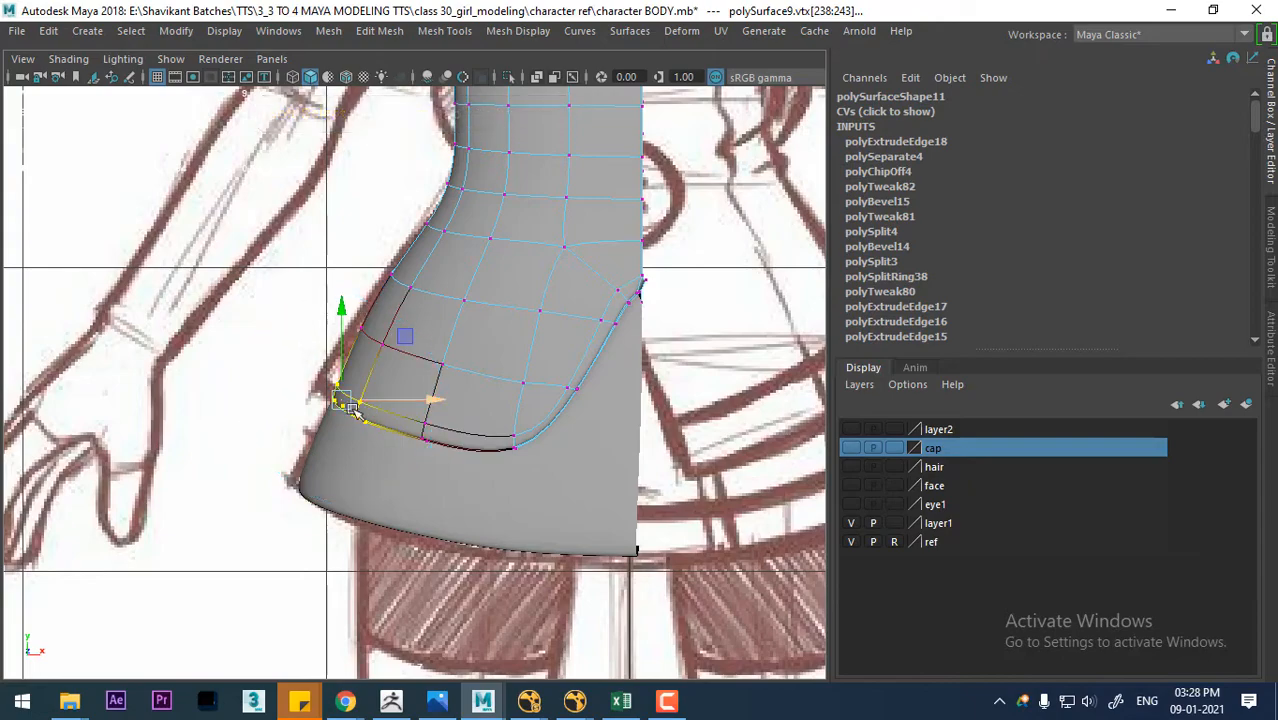
{"action": "left_click_drag", "start_coordinate": [330, 402], "coordinate": [314, 393]}
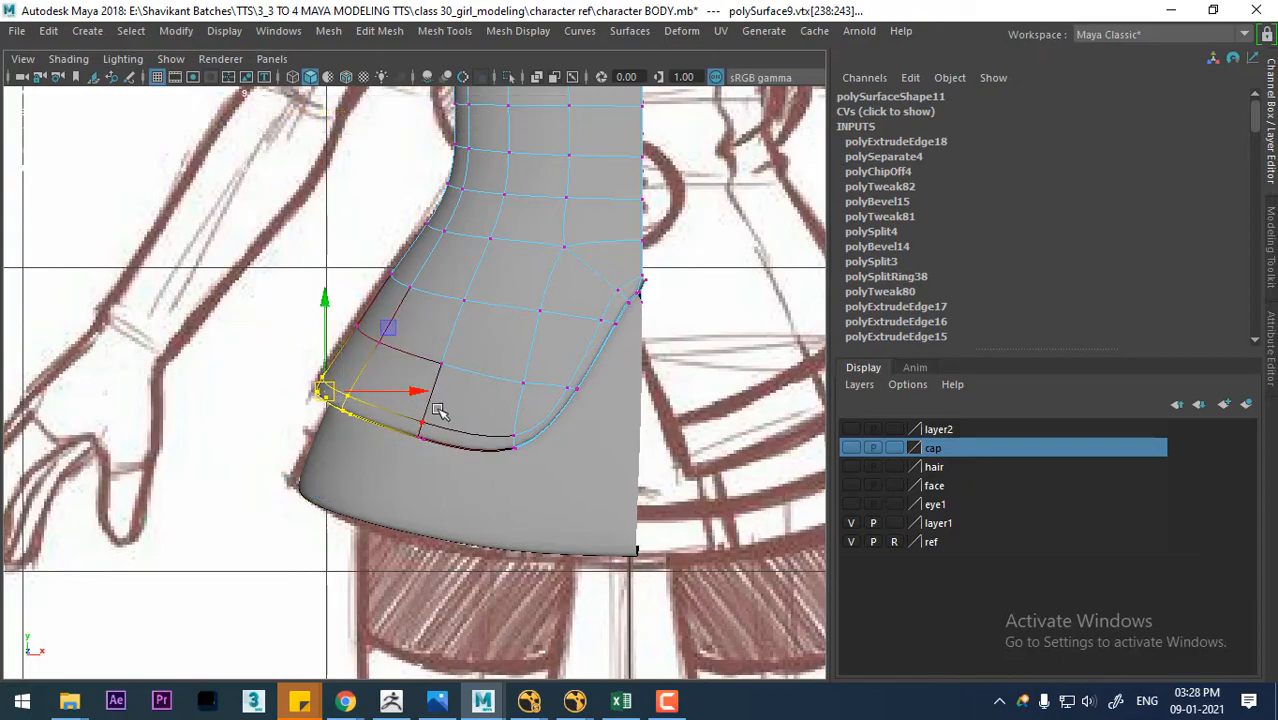
- In the perspective view, adjust the upper jacket's lower border vertices around the side and return to object mode
{"action": "key", "text": "space"}
{"action": "mouse_move", "coordinate": [434, 427]}
{"action": "left_mouse_down", "text": "alt"}
{"action": "mouse_move", "coordinate": [589, 393]}
{"action": "mouse_move", "coordinate": [639, 428]}
{"action": "mouse_move", "coordinate": [441, 437]}
{"action": "left_mouse_up", "text": "alt"}
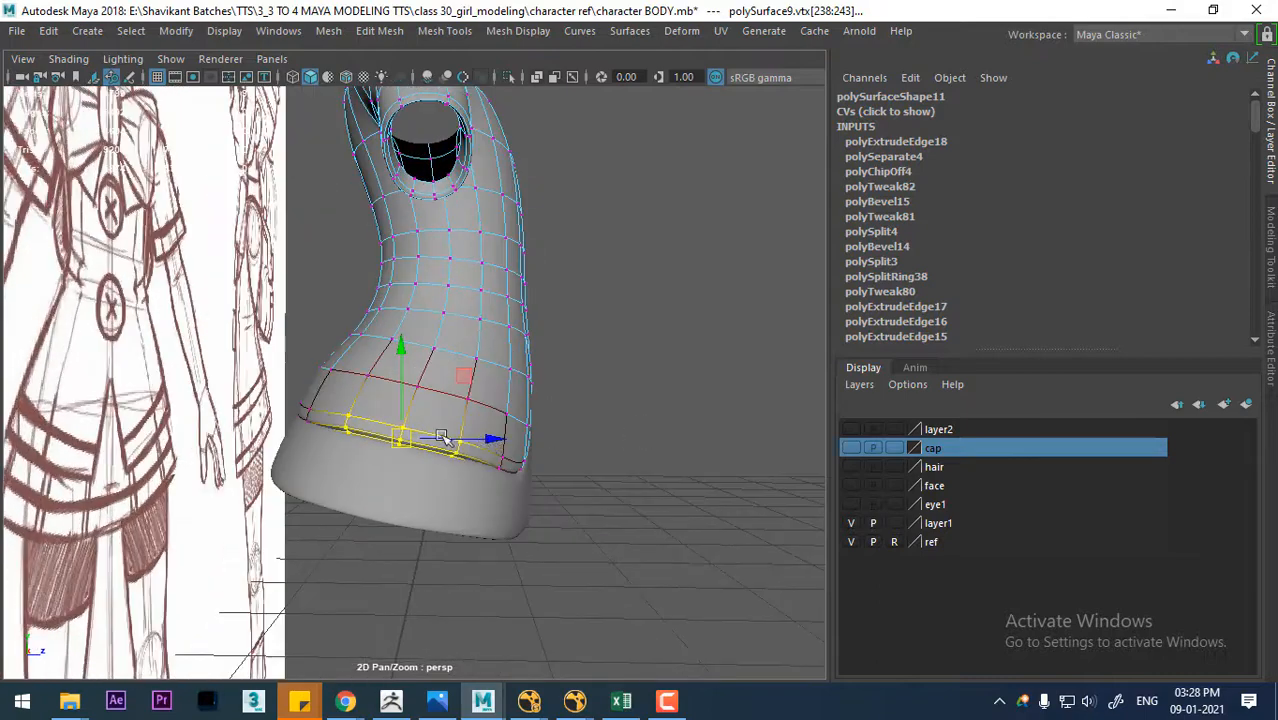
{"action": "left_click_drag", "start_coordinate": [358, 447], "coordinate": [314, 411]}
{"action": "left_click_drag", "start_coordinate": [474, 472], "coordinate": [456, 483]}
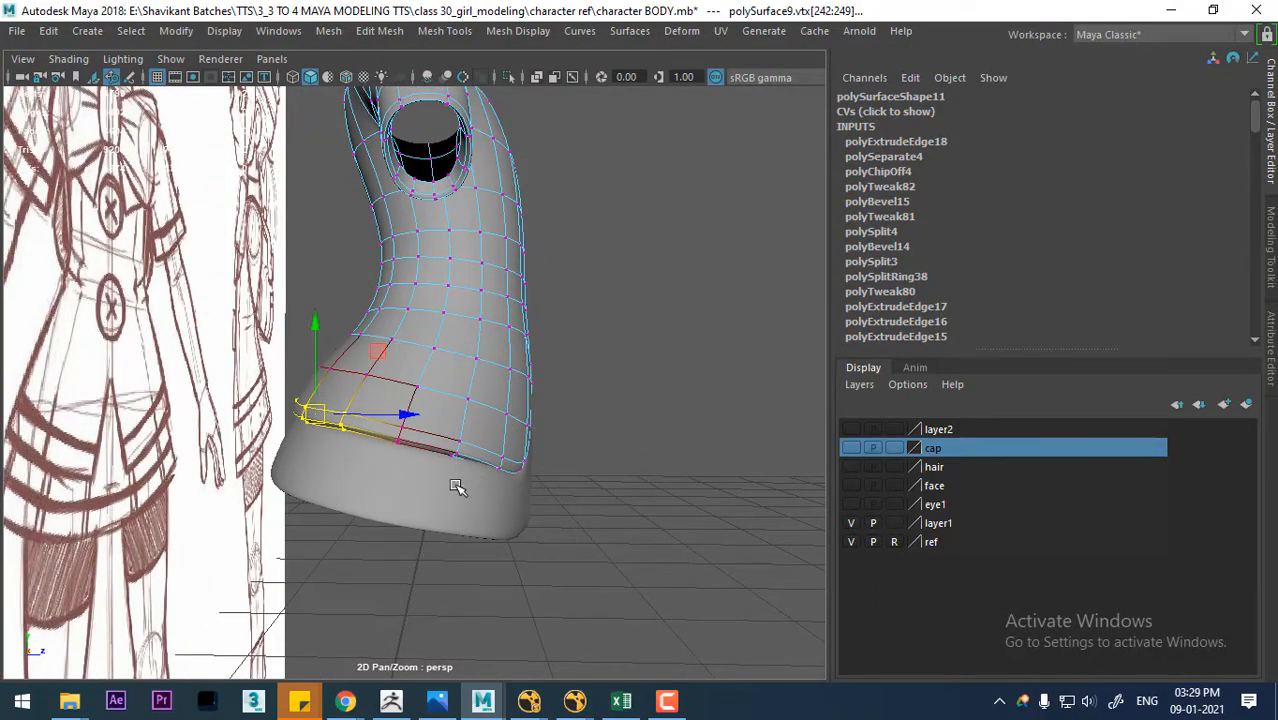
{"action": "mouse_move", "coordinate": [578, 465]}
{"action": "left_mouse_down", "text": "alt"}
{"action": "mouse_move", "coordinate": [320, 448]}
{"action": "mouse_move", "coordinate": [267, 463]}
{"action": "left_mouse_up", "text": "alt"}
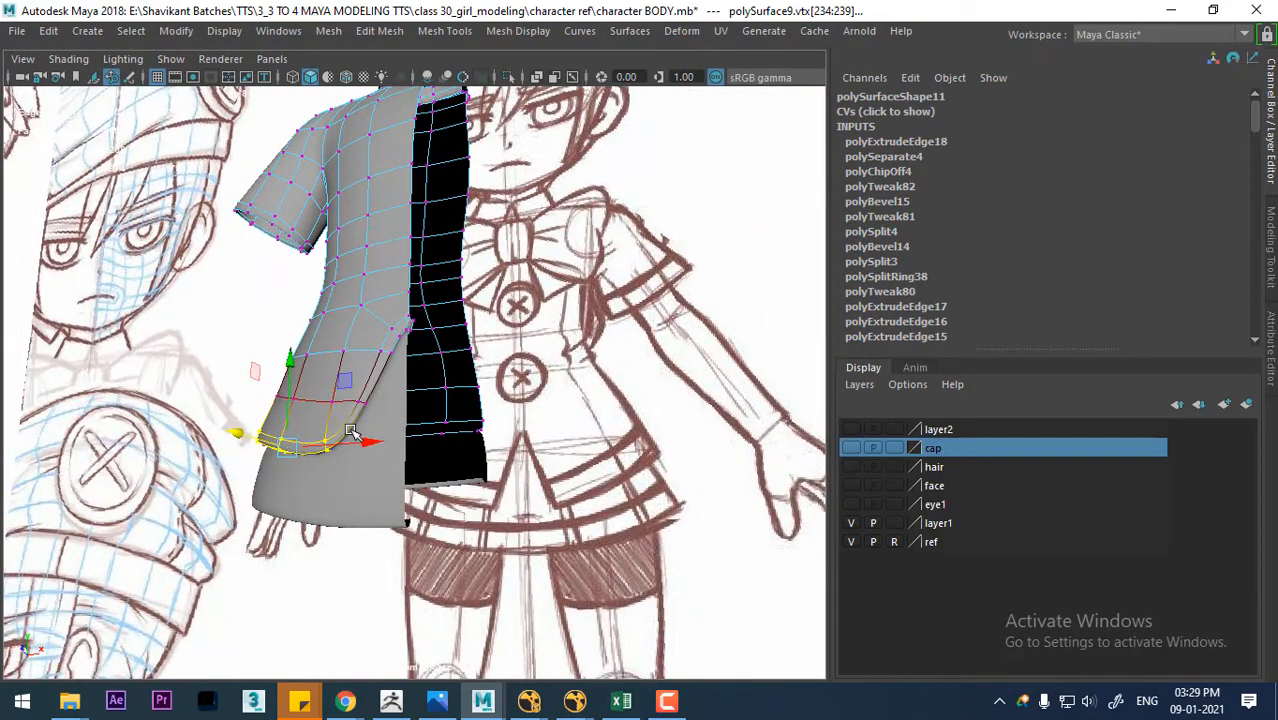
{"action": "mouse_move", "coordinate": [350, 432]}
{"action": "left_mouse_down", "text": "alt"}
{"action": "mouse_move", "coordinate": [565, 476]}
{"action": "mouse_move", "coordinate": [571, 420]}
{"action": "mouse_move", "coordinate": [615, 426]}
{"action": "mouse_move", "coordinate": [530, 460]}
{"action": "mouse_move", "coordinate": [338, 463]}
{"action": "mouse_move", "coordinate": [262, 485]}
{"action": "mouse_move", "coordinate": [357, 571]}
{"action": "mouse_move", "coordinate": [442, 516]}
{"action": "mouse_move", "coordinate": [370, 383]}
{"action": "left_mouse_up", "text": "alt"}
{"action": "right_click_drag", "start_coordinate": [370, 160], "coordinate": [448, 125]}
{"action": "left_click", "coordinate": [556, 440]}
- In the front view, bevel two neighbouring horizontal edge loops at the jacket's waist with Fraction 0.4 and 2 segments
{"action": "left_click_drag", "start_coordinate": [556, 445], "coordinate": [611, 480], "text": "alt"}
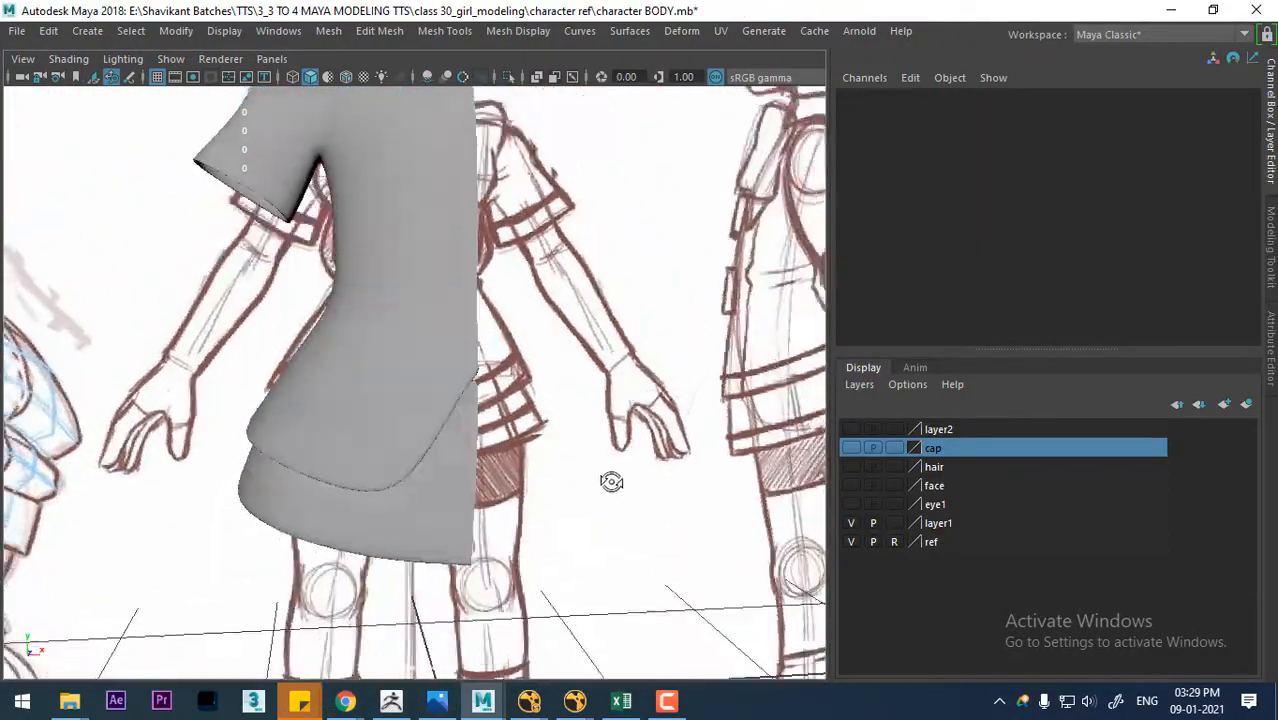
{"action": "mouse_move", "coordinate": [611, 480]}
{"action": "right_mouse_down", "text": "alt"}
{"action": "mouse_move", "coordinate": [534, 412]}
{"action": "mouse_move", "coordinate": [630, 436]}
{"action": "mouse_move", "coordinate": [536, 476]}
{"action": "right_mouse_up", "text": "alt"}
{"action": "mouse_move", "coordinate": [536, 476]}
{"action": "left_mouse_down", "text": "alt"}
{"action": "mouse_move", "coordinate": [479, 453]}
{"action": "mouse_move", "coordinate": [419, 456]}
{"action": "mouse_move", "coordinate": [472, 461]}
{"action": "left_mouse_up", "text": "alt"}
{"action": "key", "text": "space"}
{"action": "left_click_drag", "start_coordinate": [456, 411], "coordinate": [456, 460]}
{"action": "middle_click_drag", "start_coordinate": [470, 362], "coordinate": [487, 626], "text": "alt"}
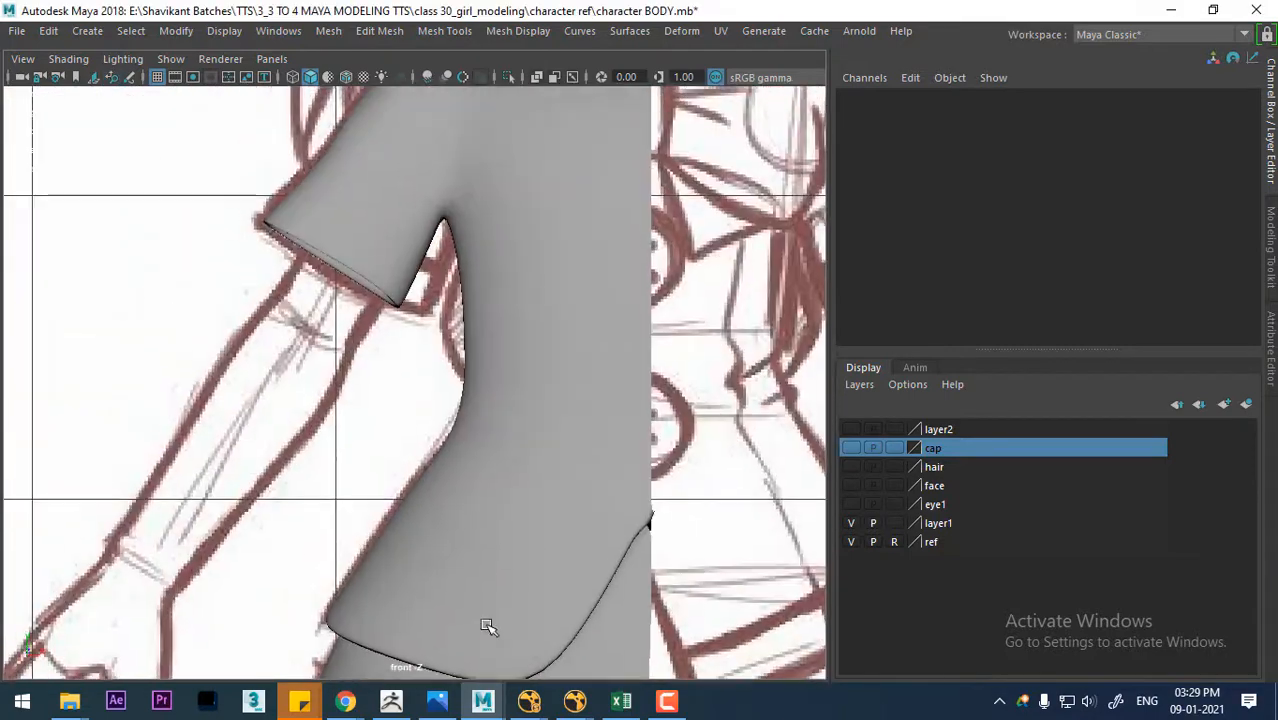
{"action": "left_click", "coordinate": [536, 432]}
{"action": "middle_click_drag", "start_coordinate": [665, 449], "coordinate": [524, 445], "text": "alt"}
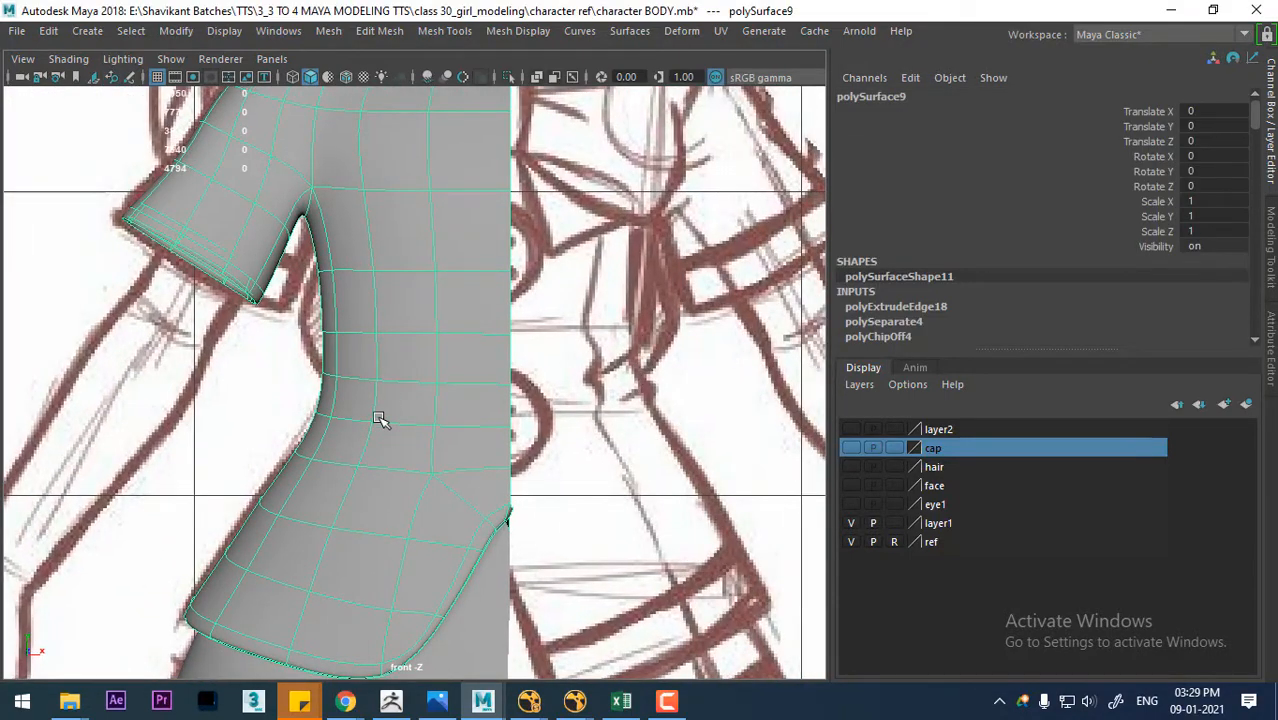
{"action": "right_click_drag", "start_coordinate": [391, 366], "coordinate": [395, 330]}
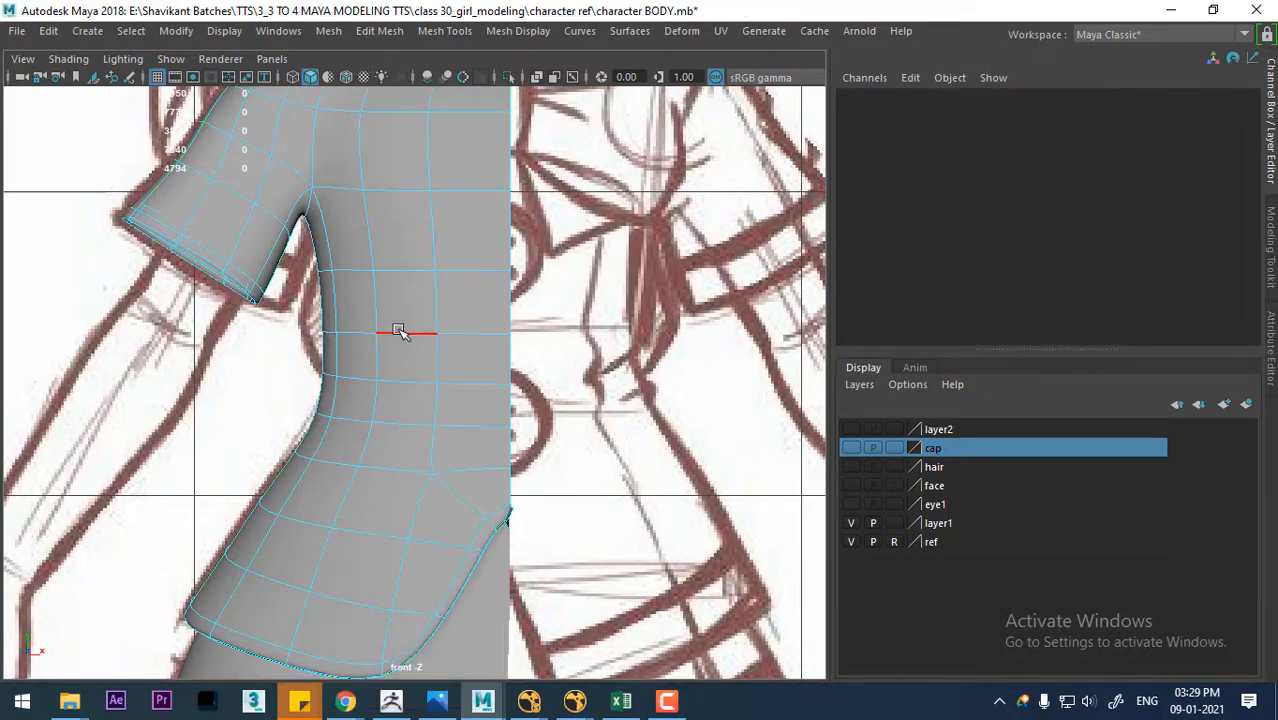
{"action": "double_click", "coordinate": [403, 332]}
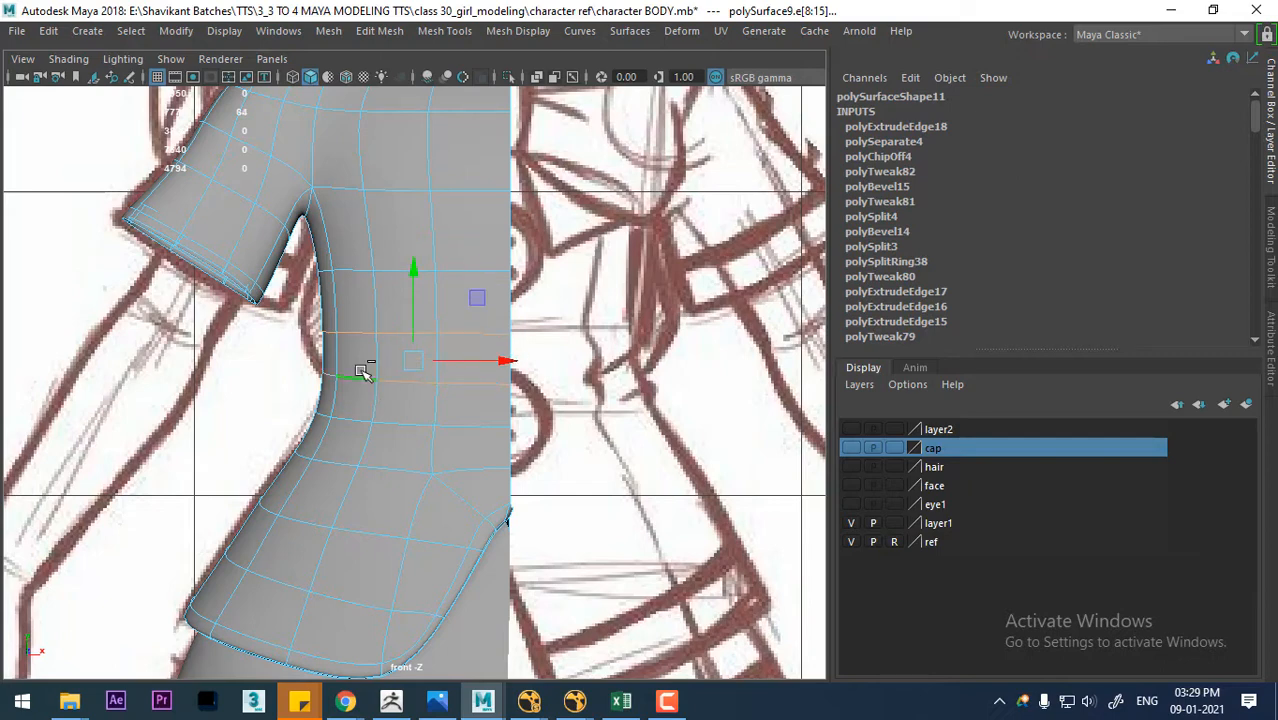
{"action": "right_click_drag", "start_coordinate": [365, 366], "coordinate": [450, 360], "text": "shift"}
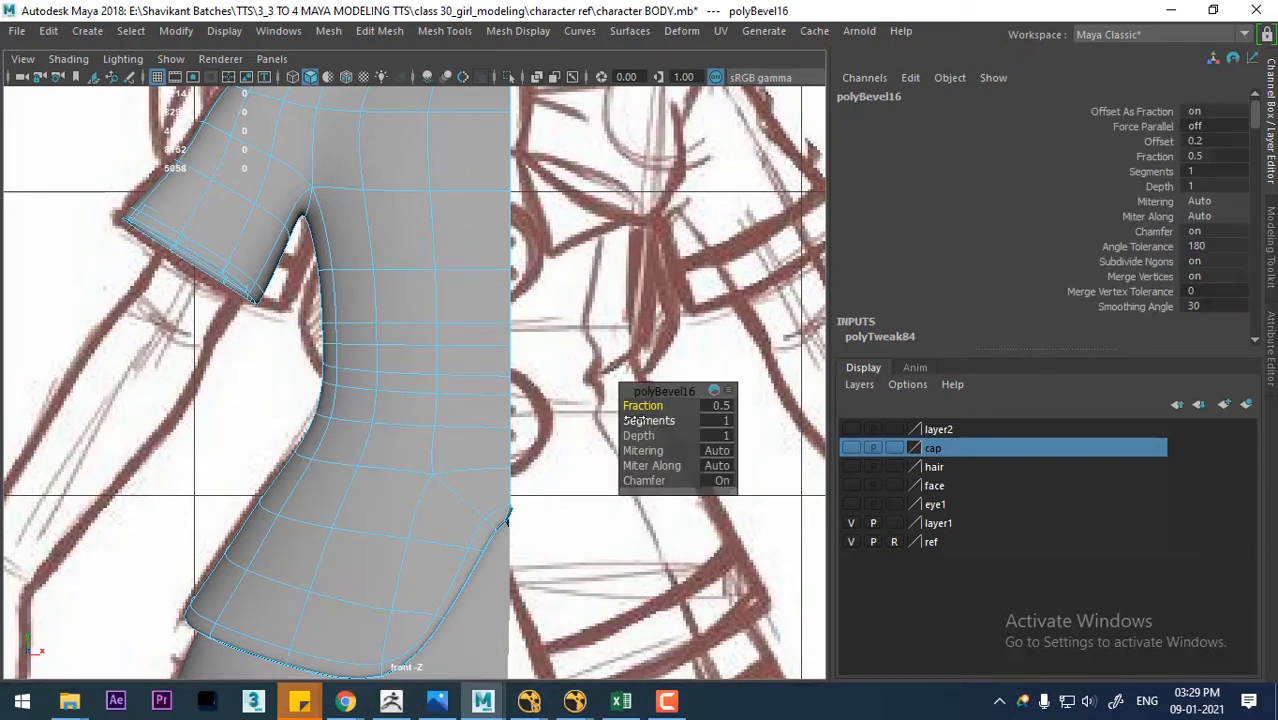
{"action": "left_click_drag", "start_coordinate": [645, 407], "coordinate": [654, 422]}
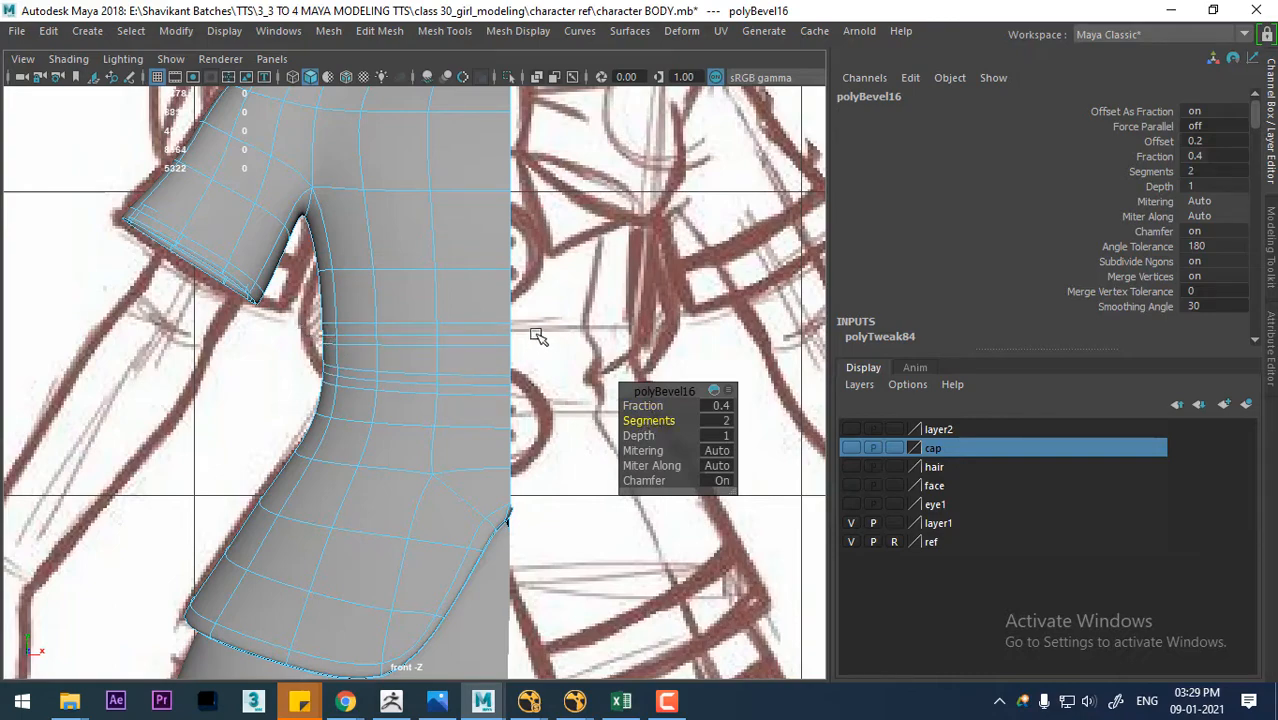
- Select the upper waist bevel's middle edges near the side and move them slightly to shape a fold
{"action": "middle_click_drag", "start_coordinate": [439, 328], "coordinate": [371, 316], "text": "alt"}
{"action": "scroll", "coordinate": [350, 318], "scroll_direction": "up", "scroll_amount": 1}
{"action": "left_click", "coordinate": [270, 322]}
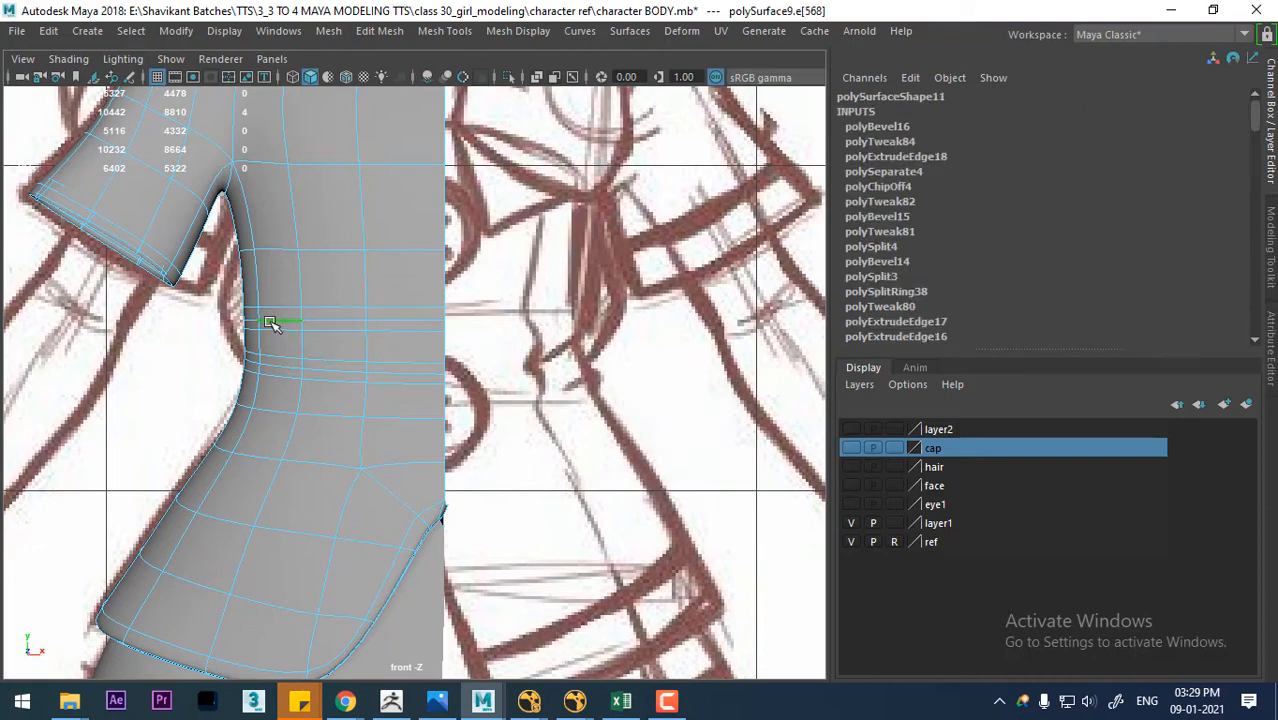
{"action": "left_click_drag", "start_coordinate": [345, 392], "coordinate": [348, 395]}
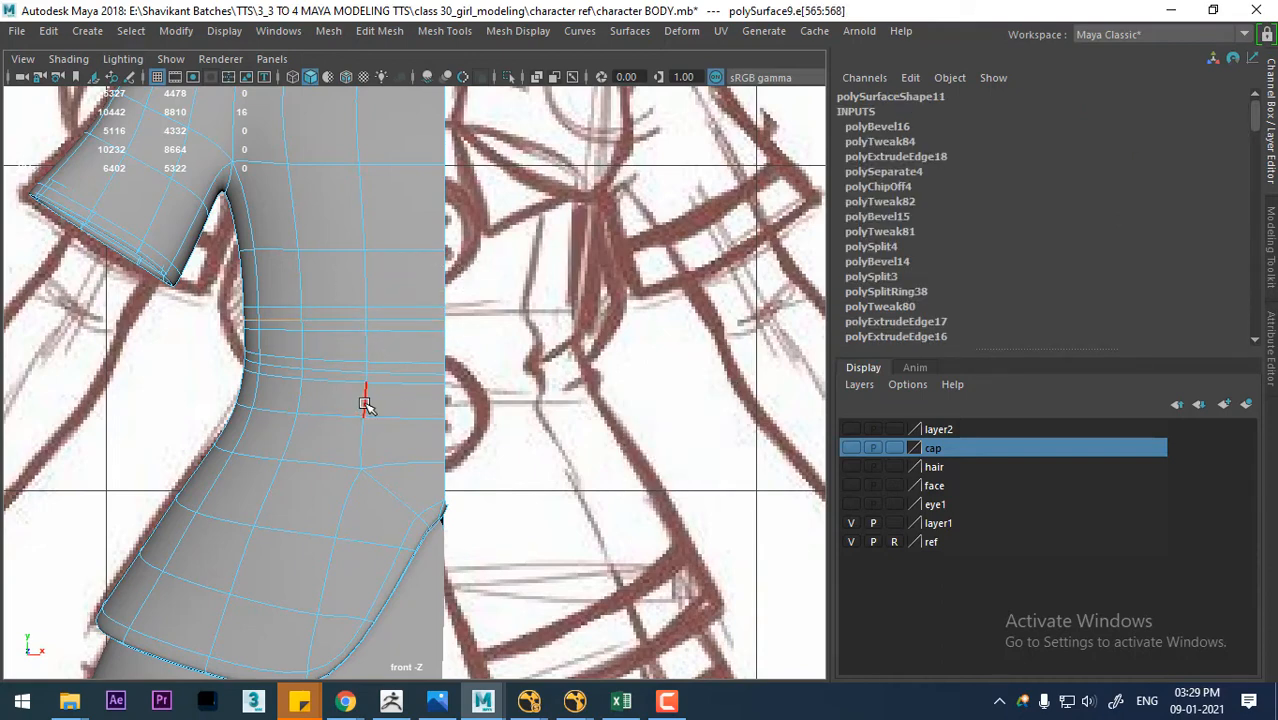
{"action": "key", "text": "w"}
{"action": "left_click_drag", "start_coordinate": [266, 320], "coordinate": [267, 320]}
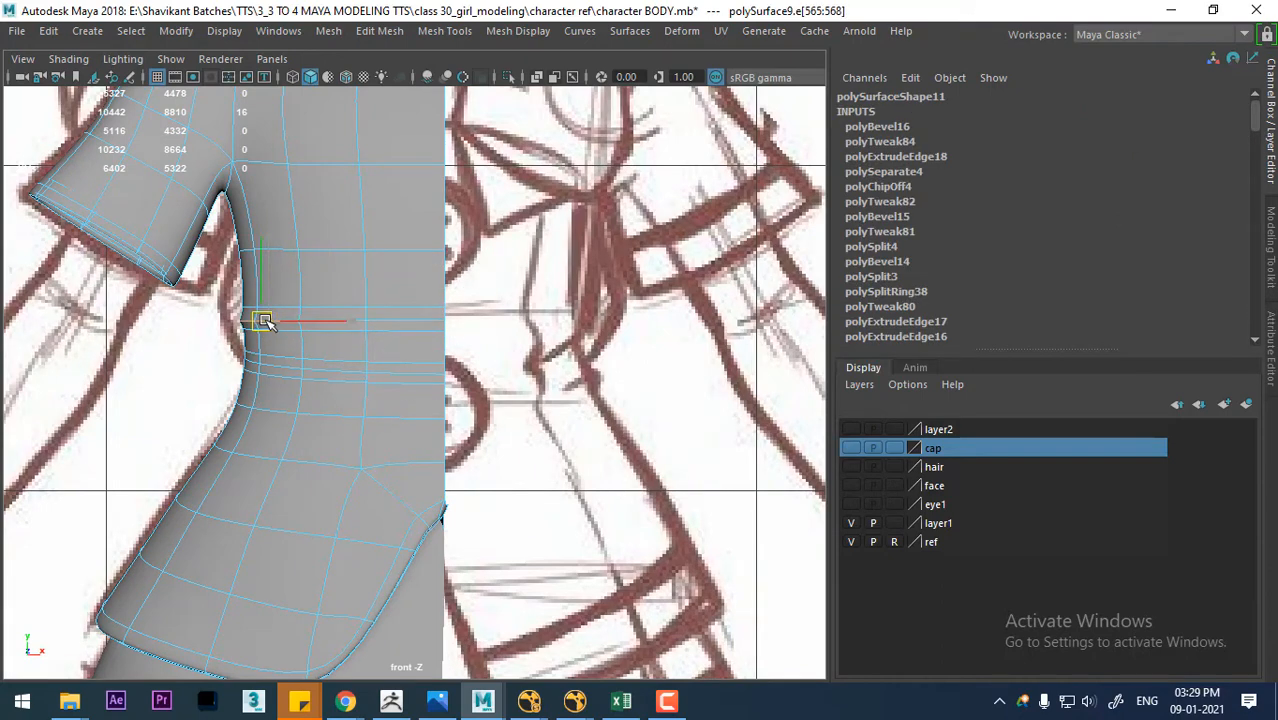
- Select the lower waist bevel's middle loop, keep only its edges near the side, and move them slightly for a second fold
{"action": "double_click", "coordinate": [288, 366]}
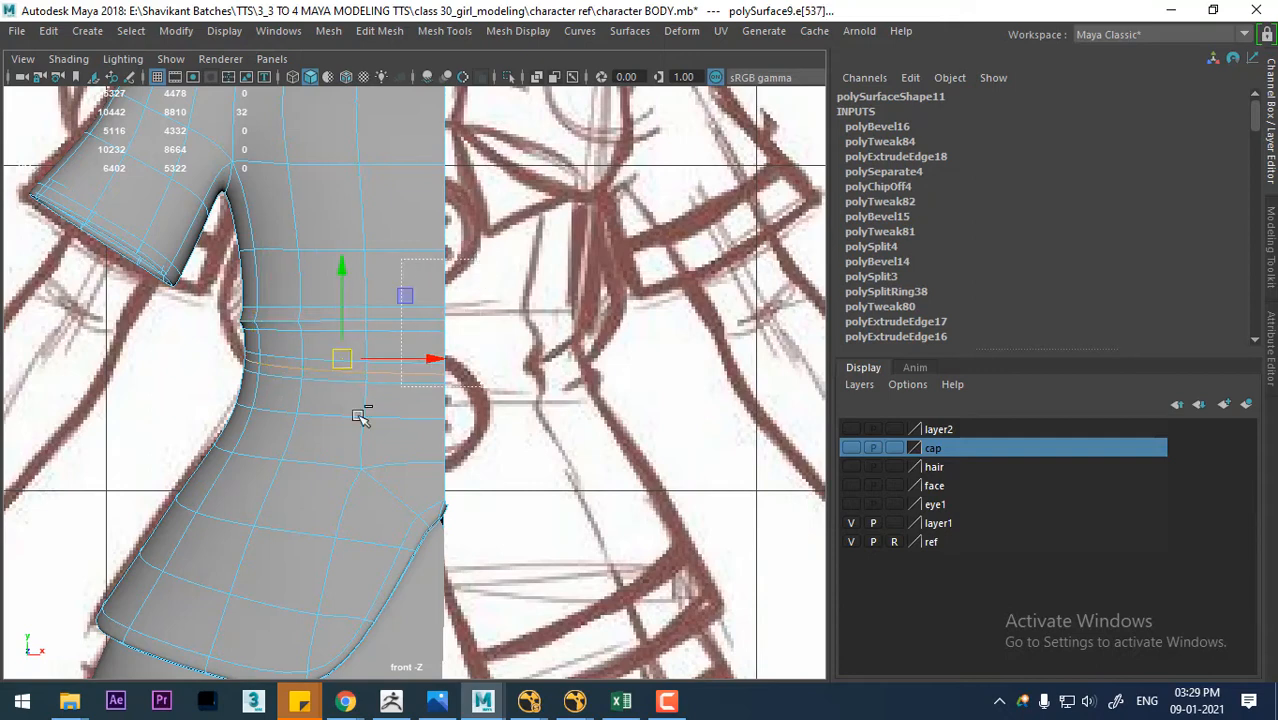
{"action": "left_click_drag", "start_coordinate": [358, 416], "coordinate": [325, 438], "text": "ctrl"}
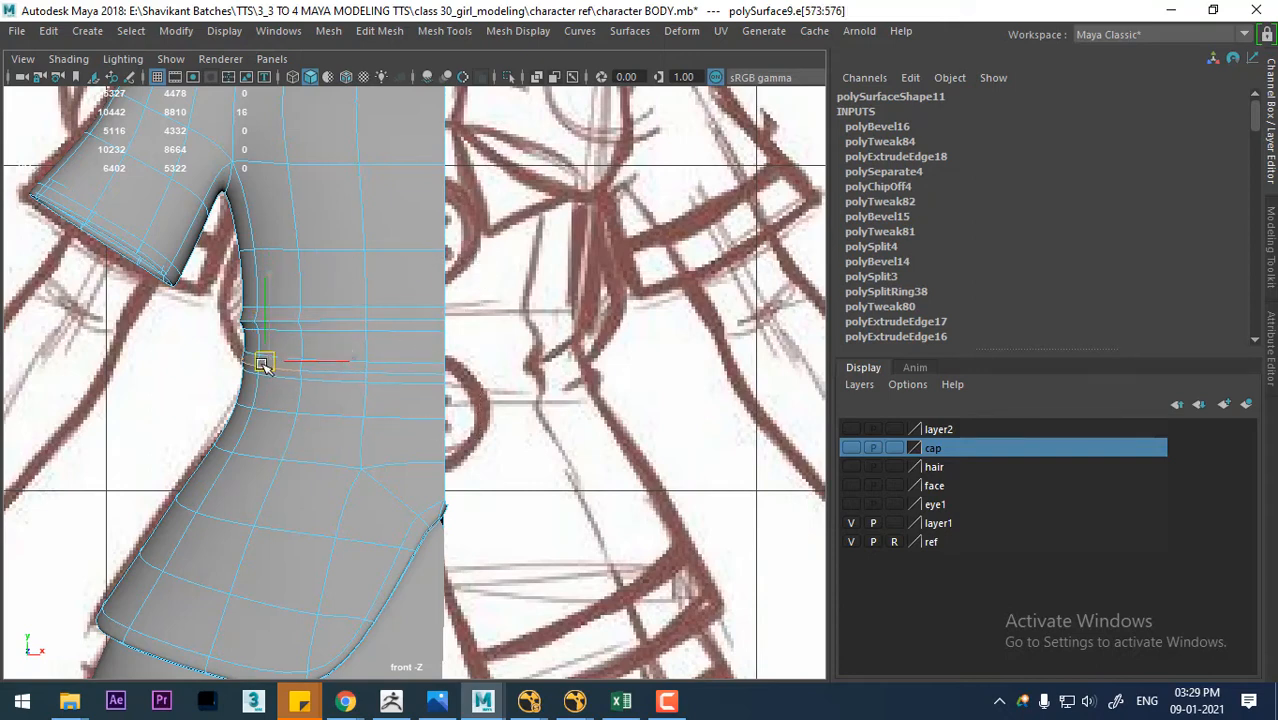
{"action": "left_click_drag", "start_coordinate": [260, 367], "coordinate": [261, 367]}
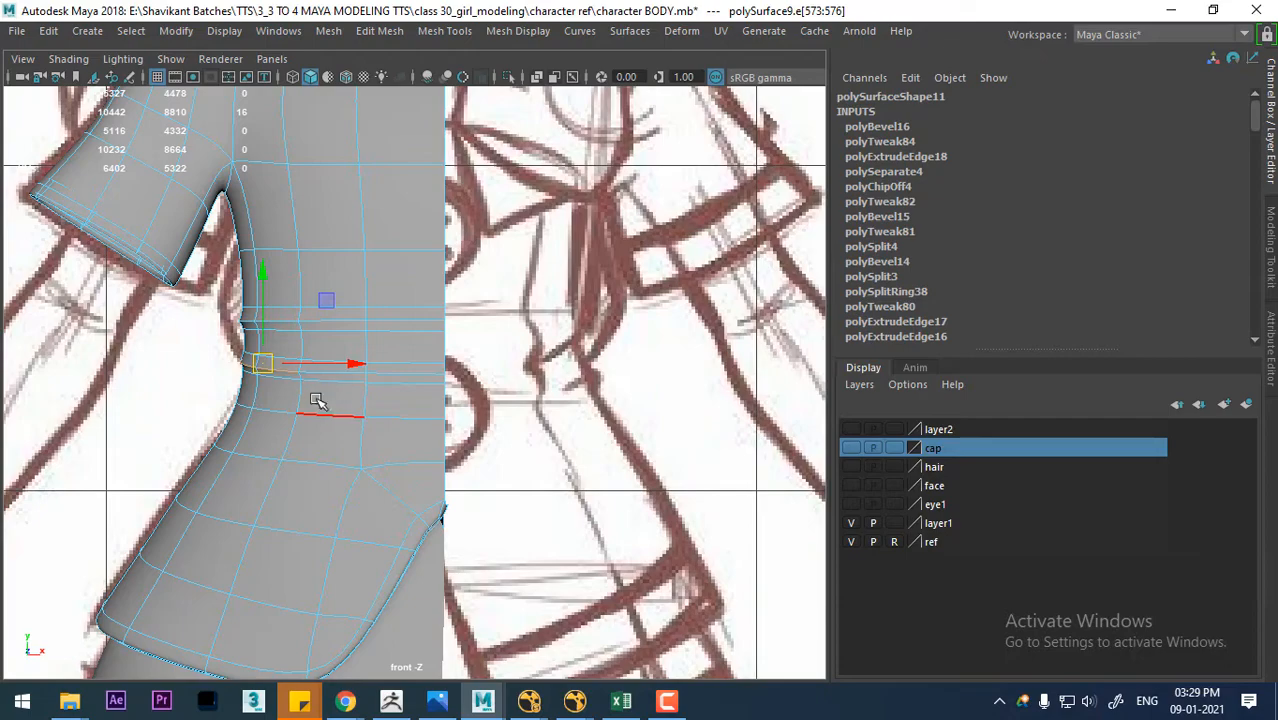
{"action": "scroll", "coordinate": [330, 415], "scroll_direction": "up", "scroll_amount": 1}
- Return to object mode and inspect the jacket's waist folds and silhouette in perspective and front views against the drawing
{"action": "key", "text": "space"}
{"action": "key", "text": "space"}
{"action": "left_click_drag", "start_coordinate": [456, 326], "coordinate": [437, 240], "text": "alt"}
{"action": "right_click_drag", "start_coordinate": [433, 161], "coordinate": [541, 86]}
{"action": "left_click", "coordinate": [525, 335]}
{"action": "scroll", "coordinate": [525, 337], "scroll_direction": "up", "scroll_amount": 5}
{"action": "mouse_move", "coordinate": [525, 337]}
{"action": "left_mouse_down", "text": "alt"}
{"action": "mouse_move", "coordinate": [690, 362]}
{"action": "mouse_move", "coordinate": [663, 377]}
{"action": "mouse_move", "coordinate": [382, 377]}
{"action": "mouse_move", "coordinate": [265, 317]}
{"action": "left_mouse_up", "text": "alt"}
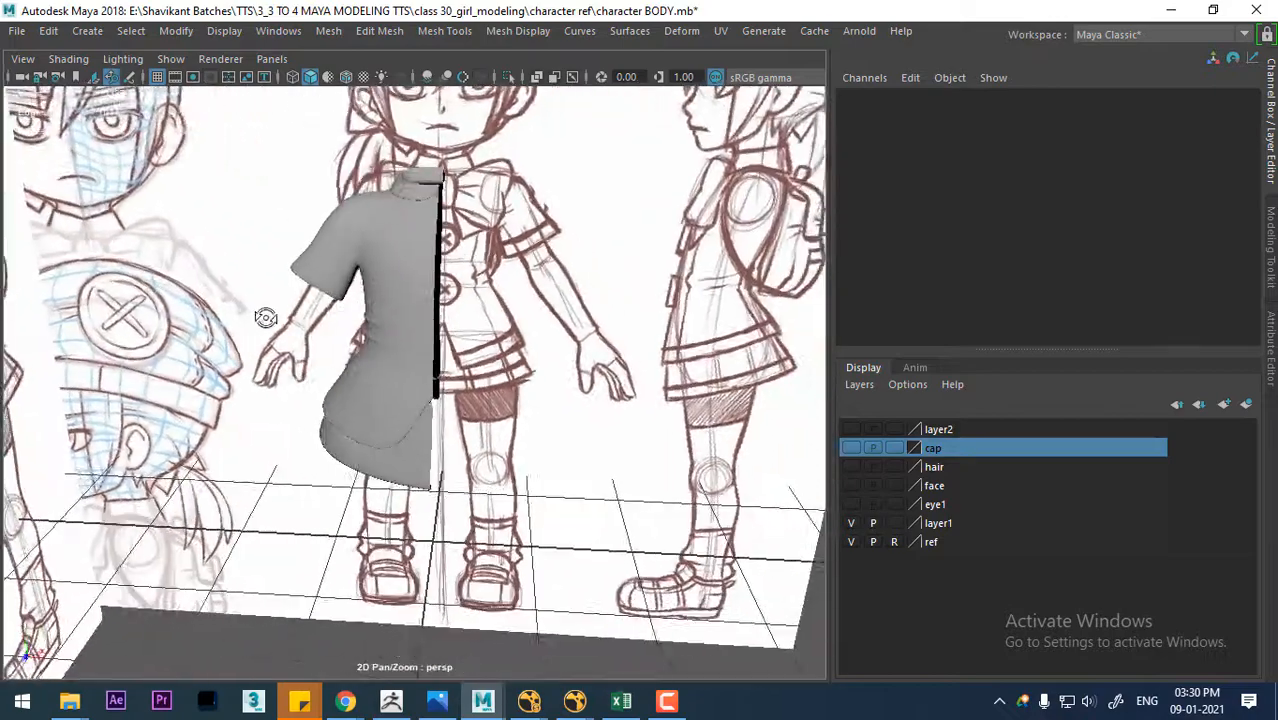
{"action": "scroll", "coordinate": [405, 236], "scroll_direction": "up", "scroll_amount": 4}
{"action": "mouse_move", "coordinate": [393, 345]}
{"action": "left_mouse_down", "text": "alt"}
{"action": "mouse_move", "coordinate": [440, 320]}
{"action": "mouse_move", "coordinate": [394, 346]}
{"action": "left_mouse_up", "text": "alt"}
{"action": "key", "text": "space"}
{"action": "scroll", "coordinate": [395, 346], "scroll_direction": "down", "scroll_amount": 4}
{"action": "scroll", "coordinate": [436, 418], "scroll_direction": "up", "scroll_amount": 2}
{"action": "middle_click_drag", "start_coordinate": [430, 413], "coordinate": [374, 403], "text": "alt"}
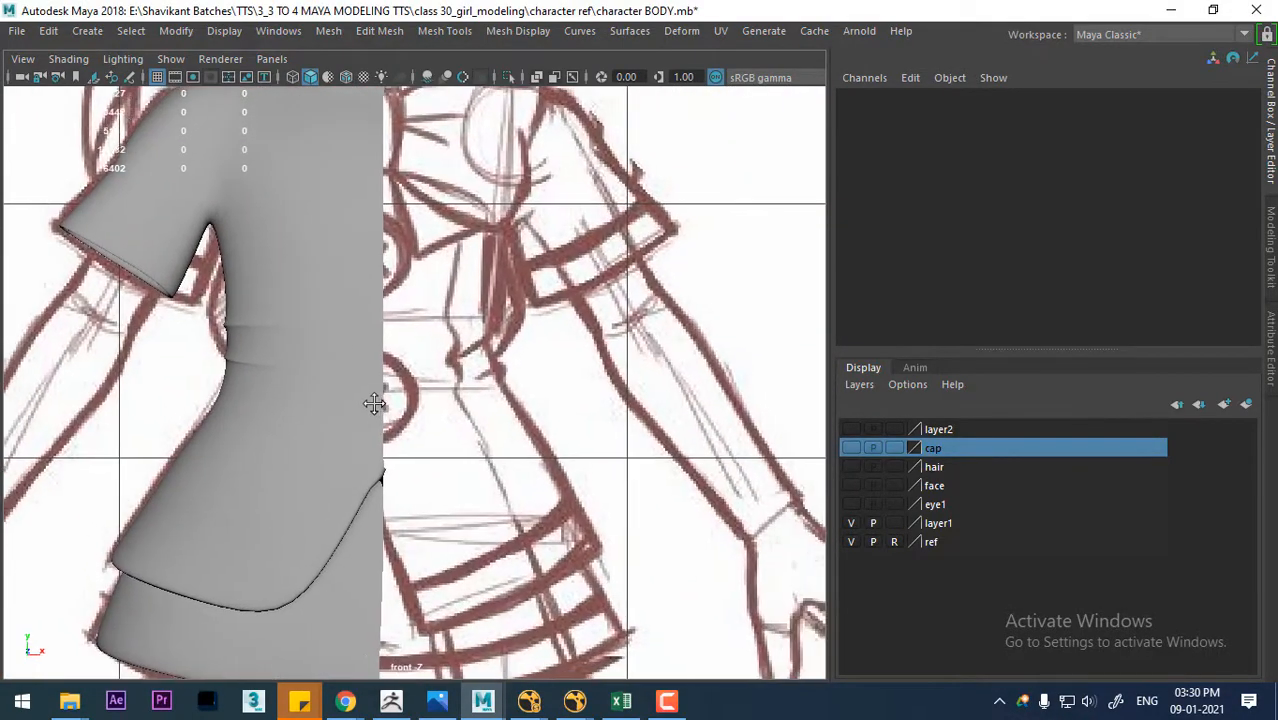
{"action": "scroll", "coordinate": [374, 403], "scroll_direction": "down", "scroll_amount": 5}
{"action": "scroll", "coordinate": [380, 405], "scroll_direction": "up", "scroll_amount": 4}
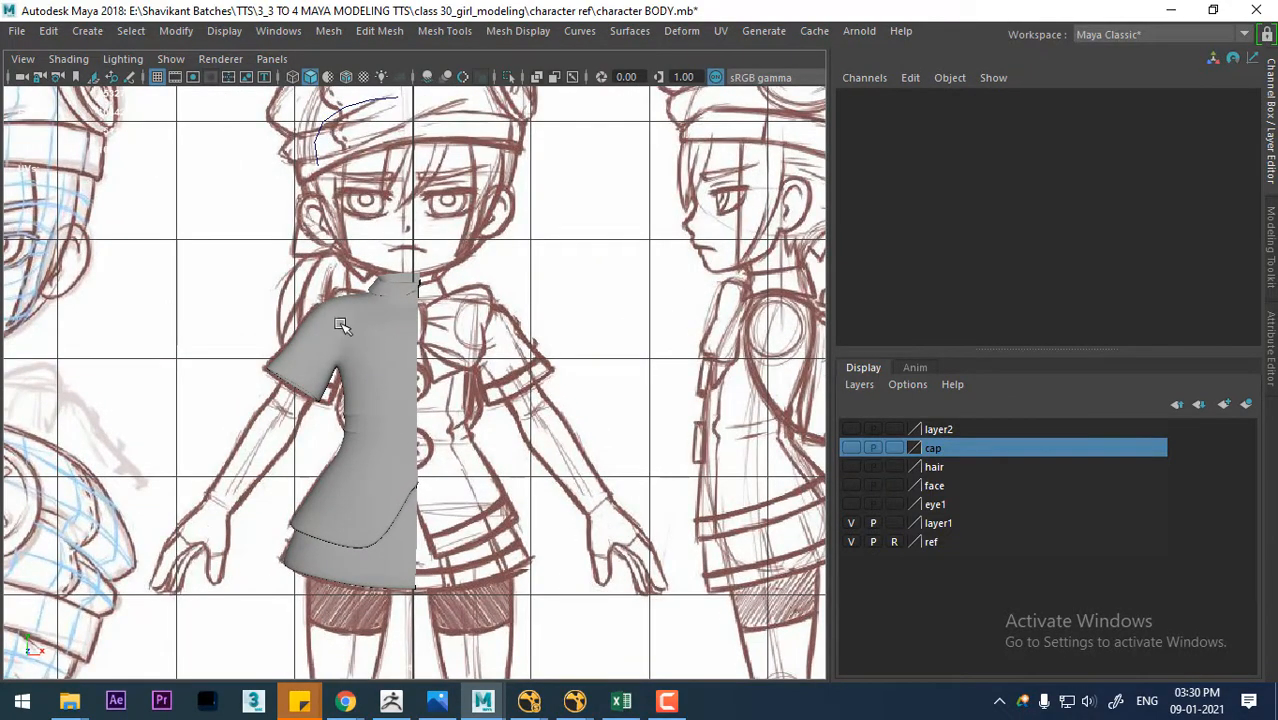
- Select the upper jacket and examine the collar's front corner closely, with and without smooth preview
{"action": "scroll", "coordinate": [340, 325], "scroll_direction": "up", "scroll_amount": 5}
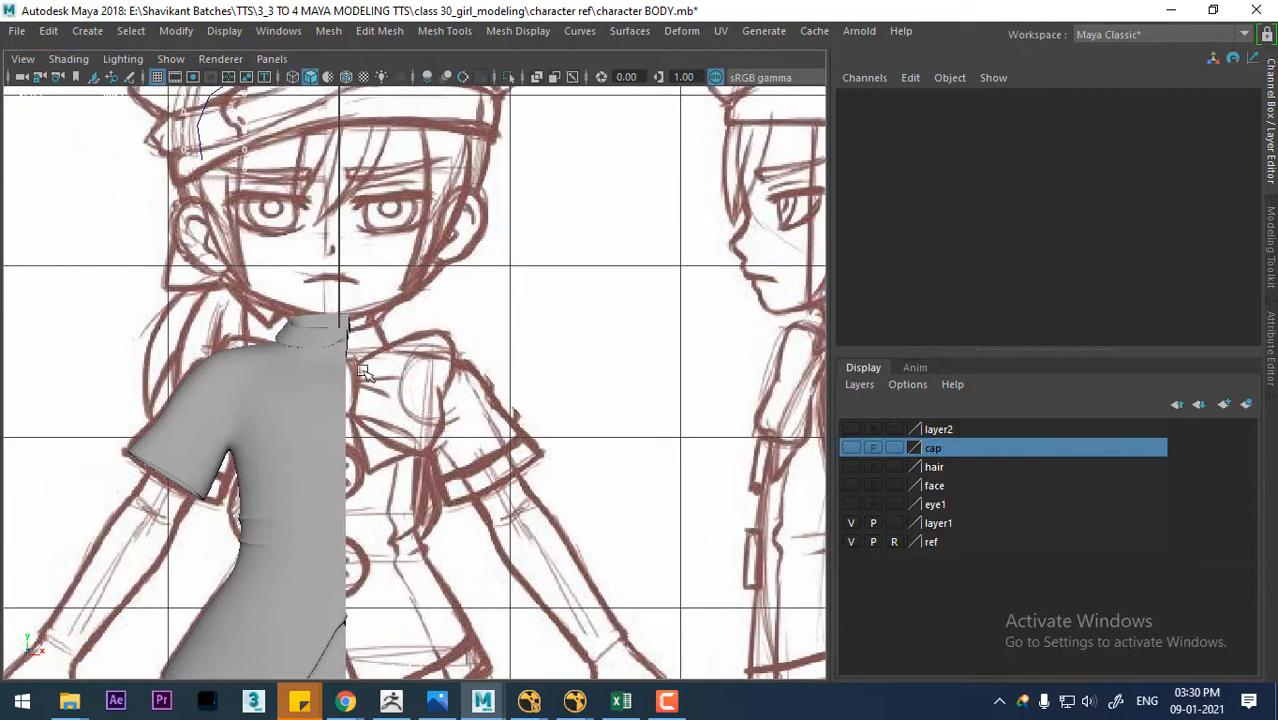
{"action": "scroll", "coordinate": [363, 372], "scroll_direction": "up", "scroll_amount": 4}
{"action": "middle_click_drag", "start_coordinate": [281, 338], "coordinate": [322, 371], "text": "alt"}
{"action": "left_click", "coordinate": [207, 307]}
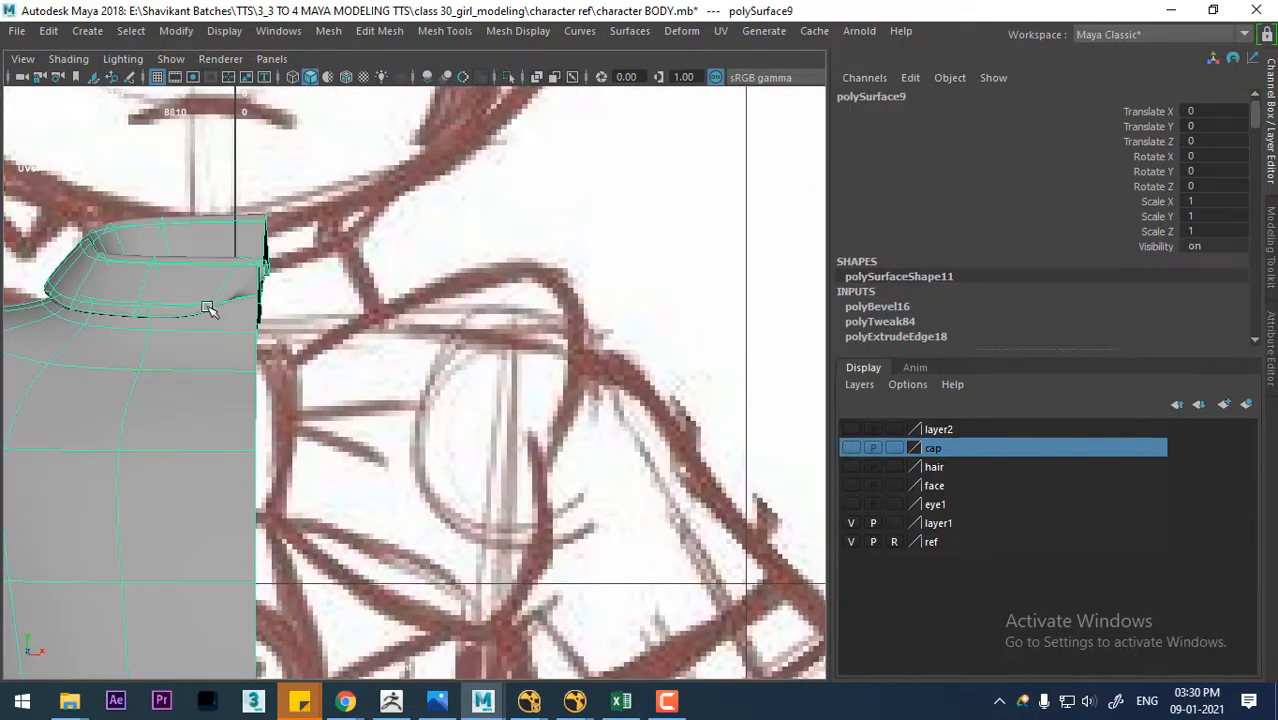
{"action": "scroll", "coordinate": [365, 456], "scroll_direction": "down", "scroll_amount": 3}
{"action": "scroll", "coordinate": [379, 394], "scroll_direction": "up", "scroll_amount": 4}
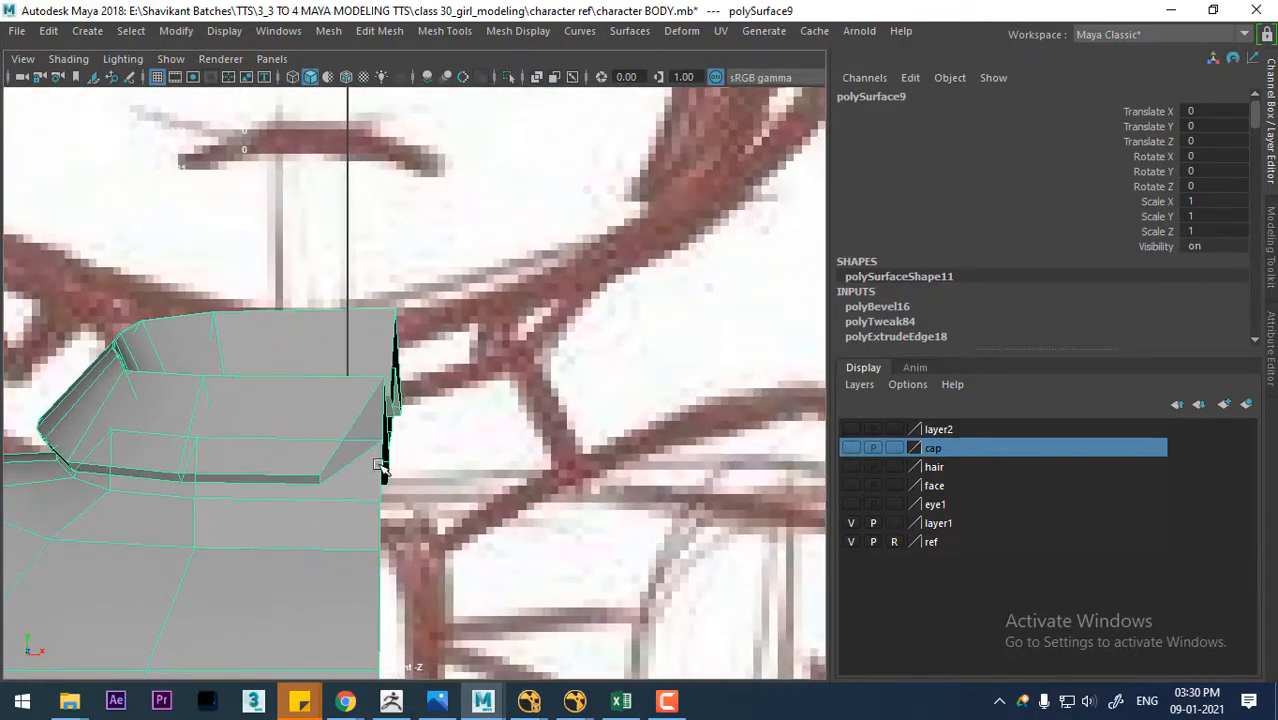
{"action": "scroll", "coordinate": [380, 467], "scroll_direction": "down", "scroll_amount": 5}
{"action": "scroll", "coordinate": [408, 525], "scroll_direction": "up", "scroll_amount": 4}
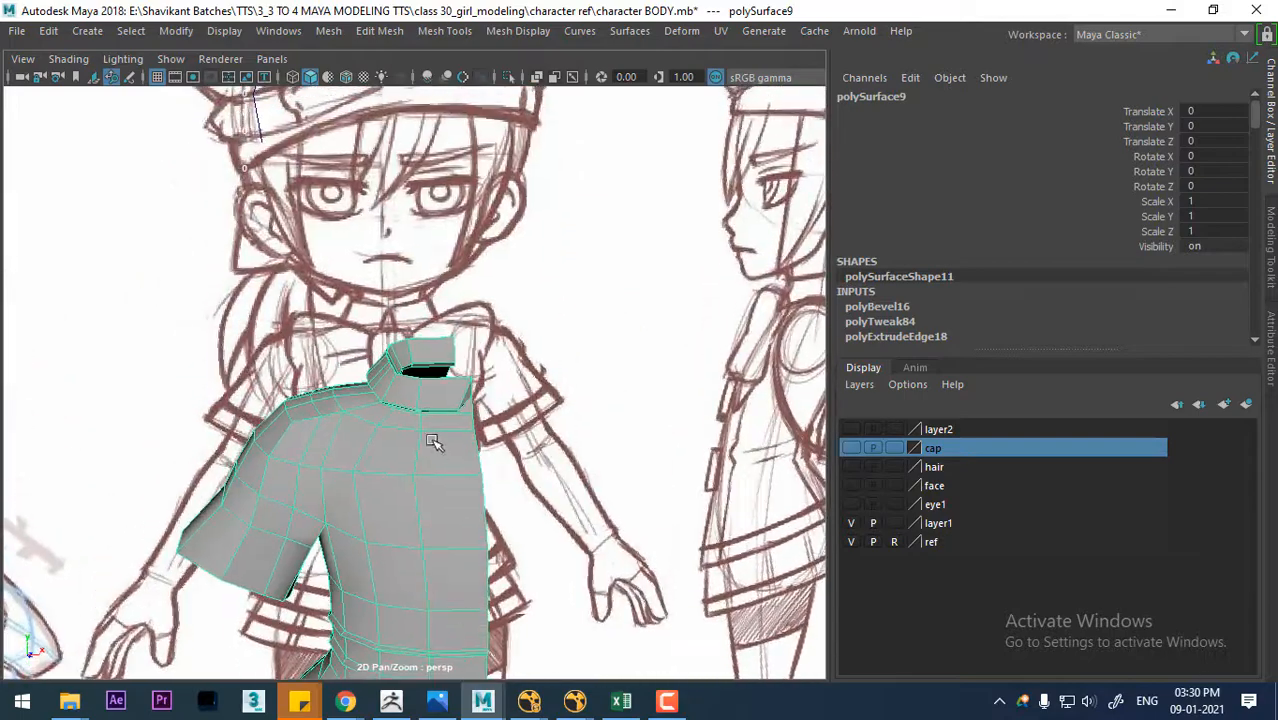
{"action": "right_click_drag", "start_coordinate": [432, 441], "coordinate": [579, 434], "text": "alt"}
{"action": "middle_click_drag", "start_coordinate": [579, 434], "coordinate": [520, 386], "text": "alt"}
{"action": "mouse_move", "coordinate": [520, 386]}
{"action": "right_mouse_down", "text": "alt"}
{"action": "mouse_move", "coordinate": [502, 390]}
{"action": "mouse_move", "coordinate": [510, 402]}
{"action": "right_mouse_up", "text": "alt"}
{"action": "left_click_drag", "start_coordinate": [510, 402], "coordinate": [485, 386], "text": "alt"}
{"action": "middle_click_drag", "start_coordinate": [412, 280], "coordinate": [454, 374], "text": "alt"}
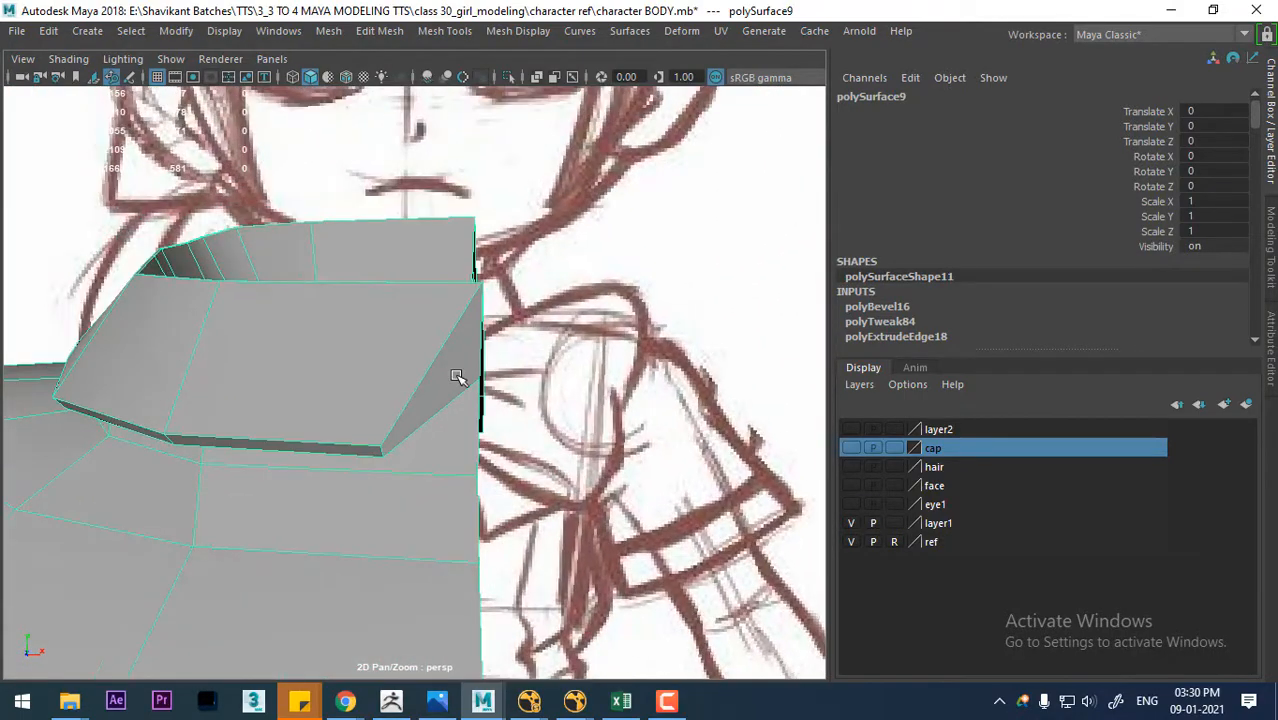
{"action": "key", "text": "3"}
{"action": "left_click_drag", "start_coordinate": [458, 376], "coordinate": [440, 375], "text": "alt"}
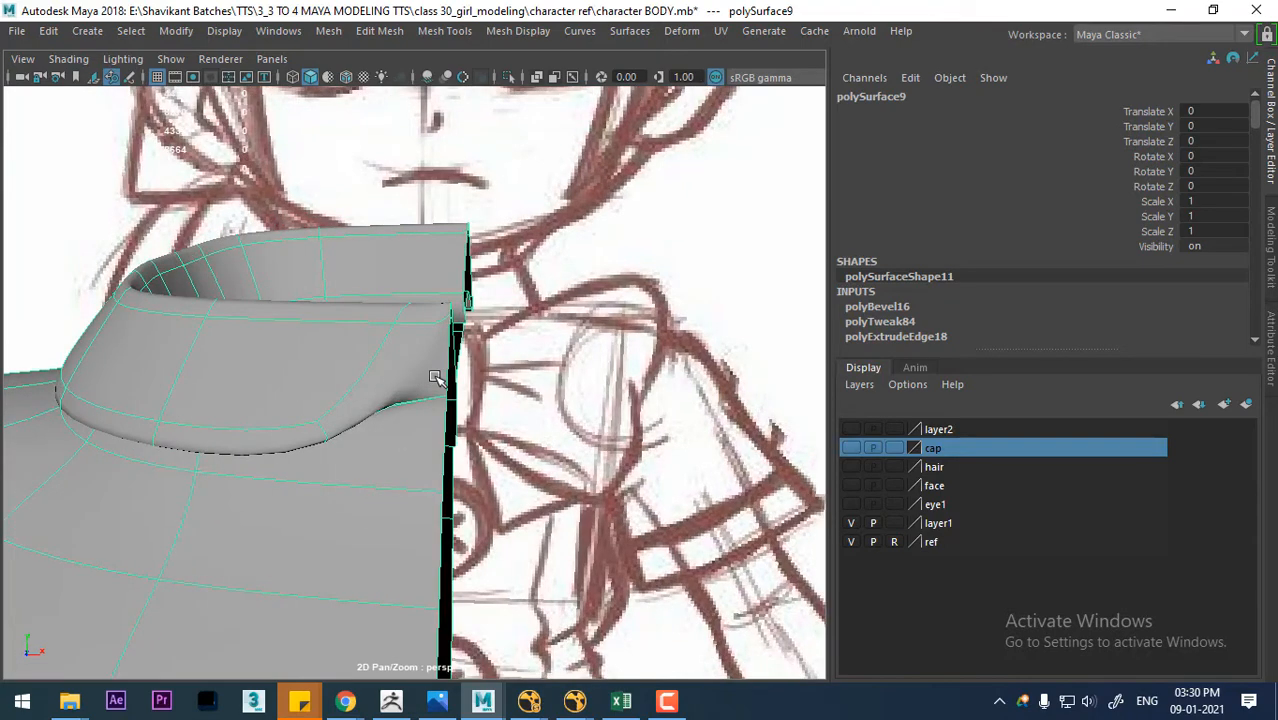
- Turn off smooth preview and split the edge ring along the collar flap's thin lower lip with a new edge loop
{"action": "key", "text": "1"}
{"action": "right_click_drag", "start_coordinate": [415, 387], "coordinate": [414, 98]}
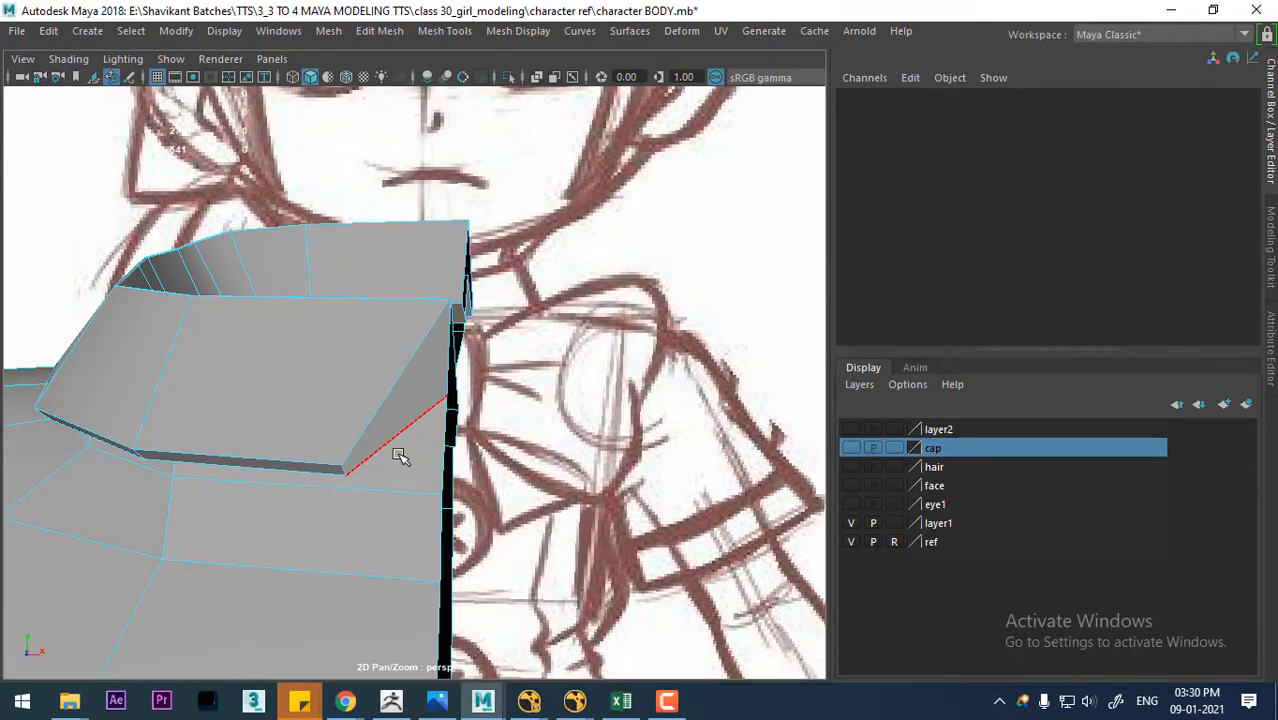
{"action": "left_click", "coordinate": [370, 458]}
{"action": "right_click_drag", "start_coordinate": [414, 320], "coordinate": [492, 409], "text": "ctrl"}
- Use Multi-Cut to connect the new loop's end at the collar flap's corner to the middle of the front opening edge
{"action": "mouse_move", "coordinate": [432, 431]}
{"action": "left_mouse_down", "text": "alt"}
{"action": "mouse_move", "coordinate": [368, 422]}
{"action": "mouse_move", "coordinate": [312, 371]}
{"action": "left_mouse_up", "text": "alt"}
{"action": "right_click_drag", "start_coordinate": [300, 286], "coordinate": [411, 98]}
{"action": "right_click_drag", "start_coordinate": [308, 258], "coordinate": [205, 262], "text": "shift"}
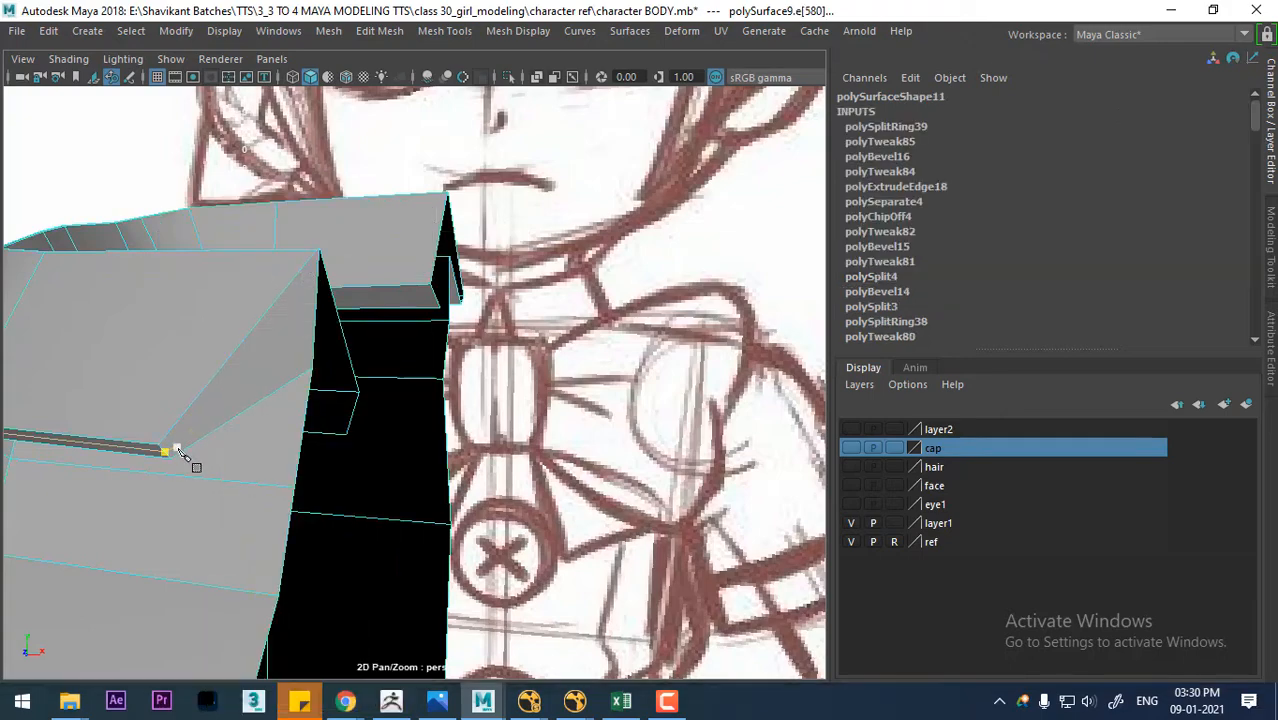
{"action": "right_click_drag", "start_coordinate": [172, 396], "coordinate": [220, 417], "text": "alt"}
{"action": "middle_click_drag", "start_coordinate": [220, 417], "coordinate": [262, 398], "text": "alt"}
{"action": "right_click_drag", "start_coordinate": [262, 398], "coordinate": [274, 428], "text": "alt"}
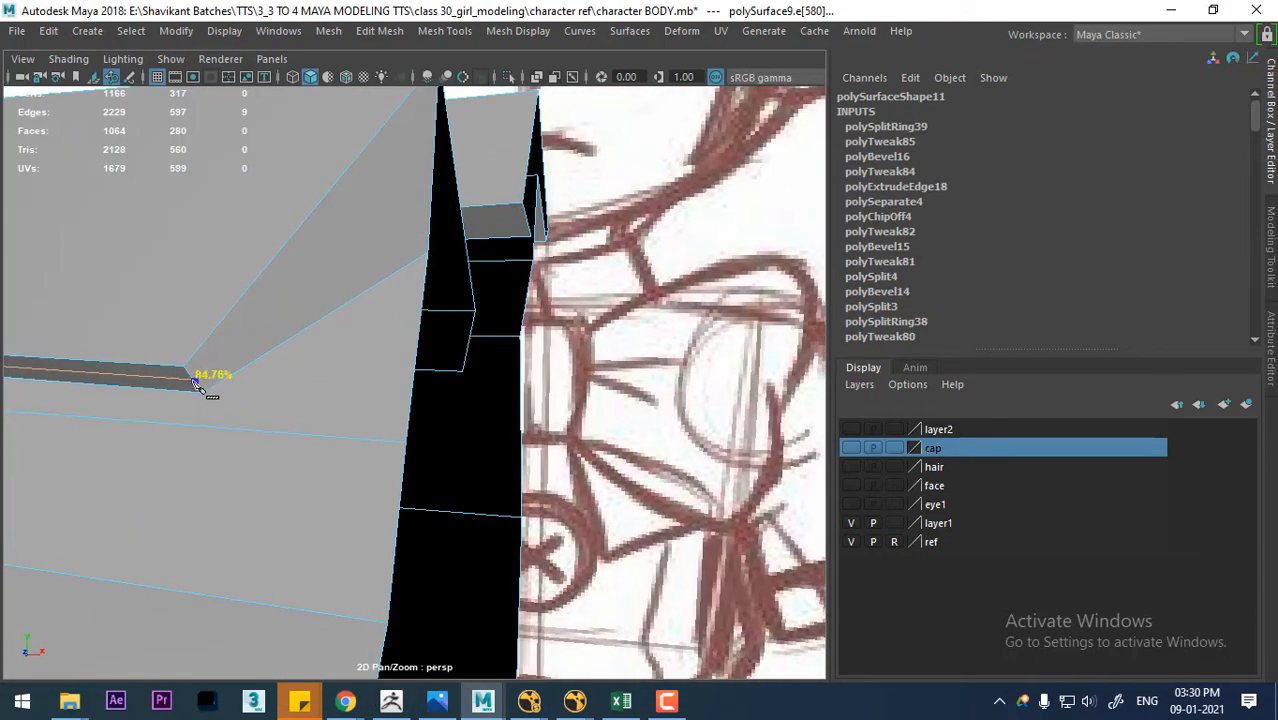
{"action": "left_click", "coordinate": [435, 156]}
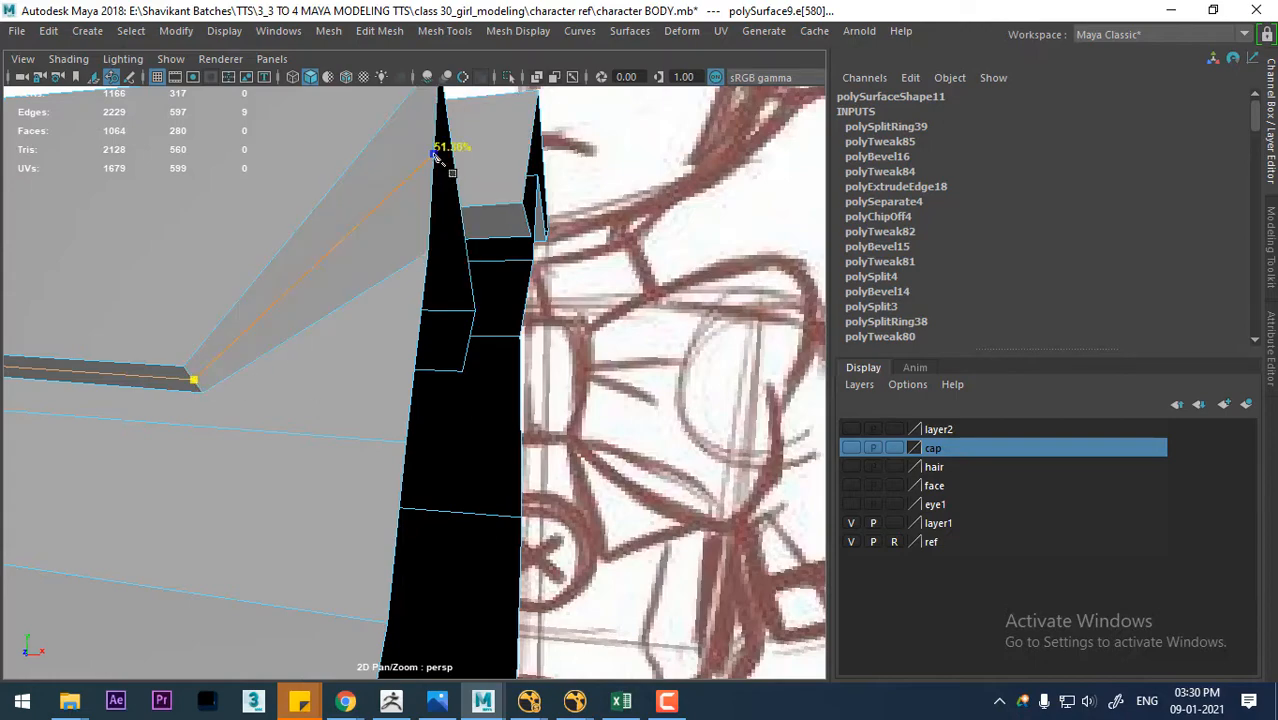
{"action": "key", "text": "Return"}
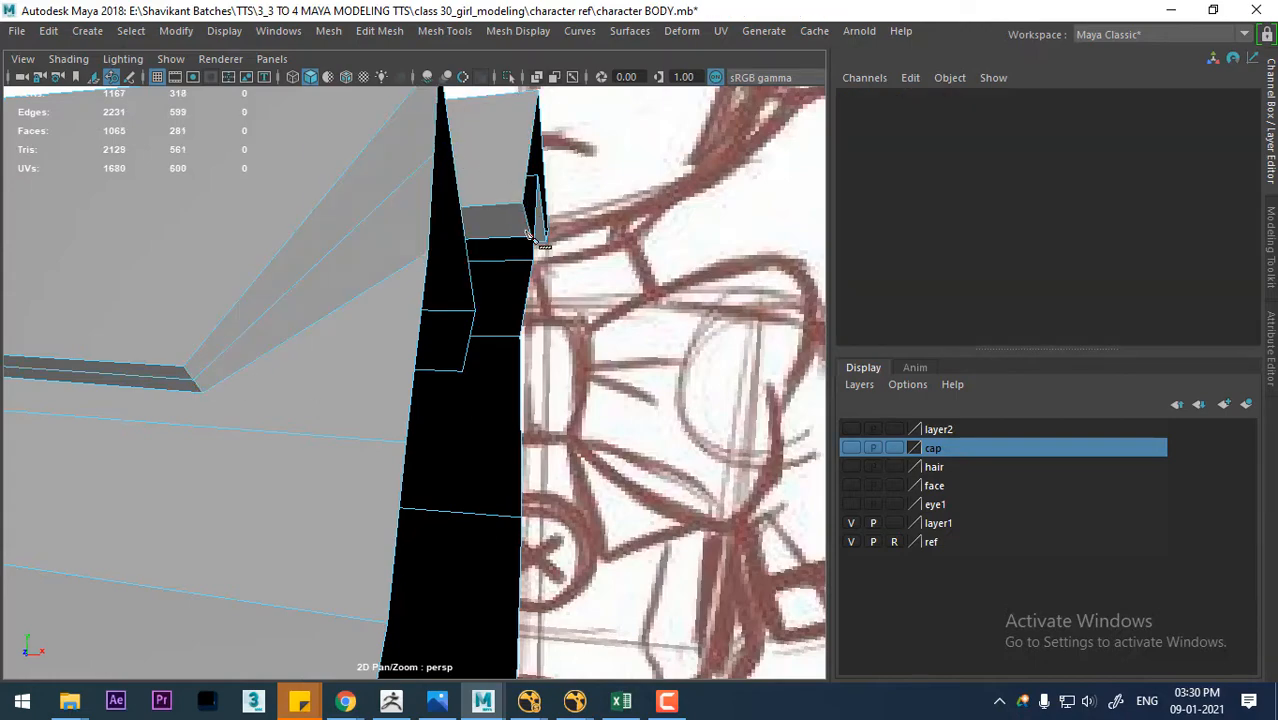
- Bridge the two open border edges inside the collar's front opening to close the triangular gap
{"action": "key", "text": "q"}
{"action": "left_click_drag", "start_coordinate": [476, 285], "coordinate": [308, 300], "text": "alt"}
{"action": "middle_click_drag", "start_coordinate": [308, 300], "coordinate": [383, 286], "text": "alt"}
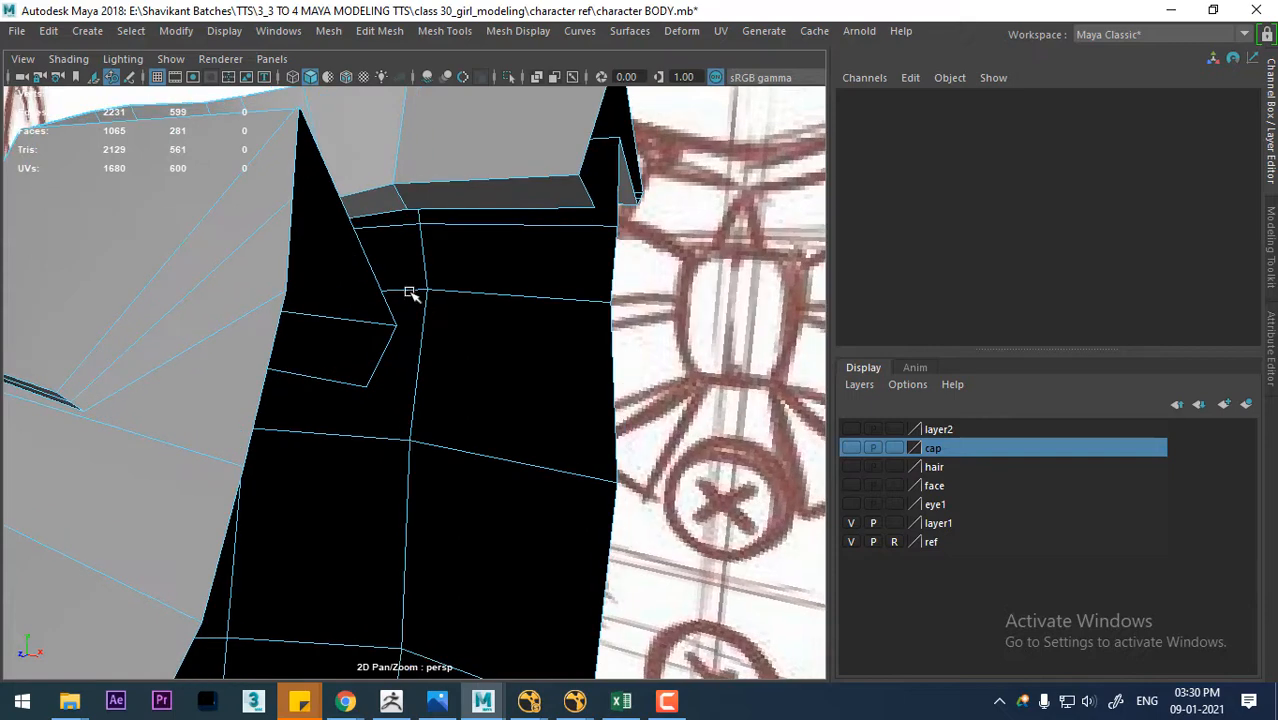
{"action": "left_click", "coordinate": [347, 220]}
{"action": "left_click_drag", "start_coordinate": [351, 294], "coordinate": [328, 297], "text": "alt"}
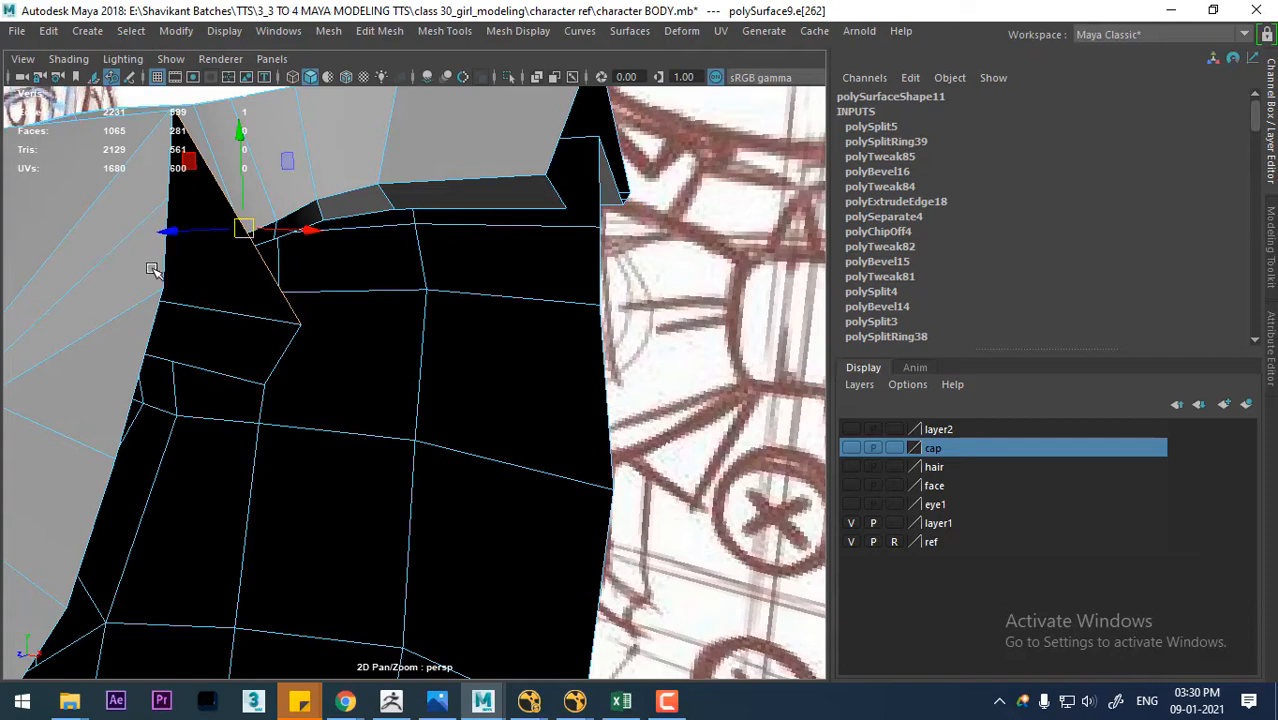
{"action": "left_click_drag", "start_coordinate": [152, 270], "coordinate": [172, 272], "text": "alt"}
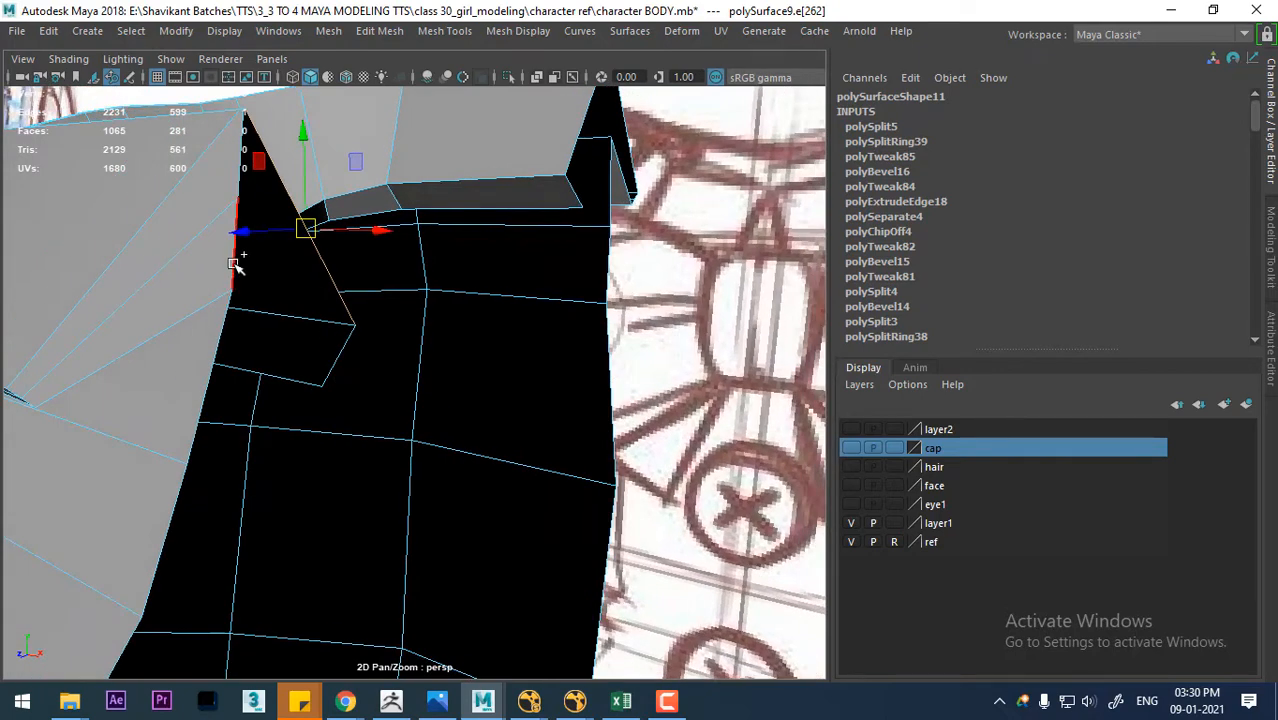
{"action": "left_click", "coordinate": [235, 264], "text": "shift"}
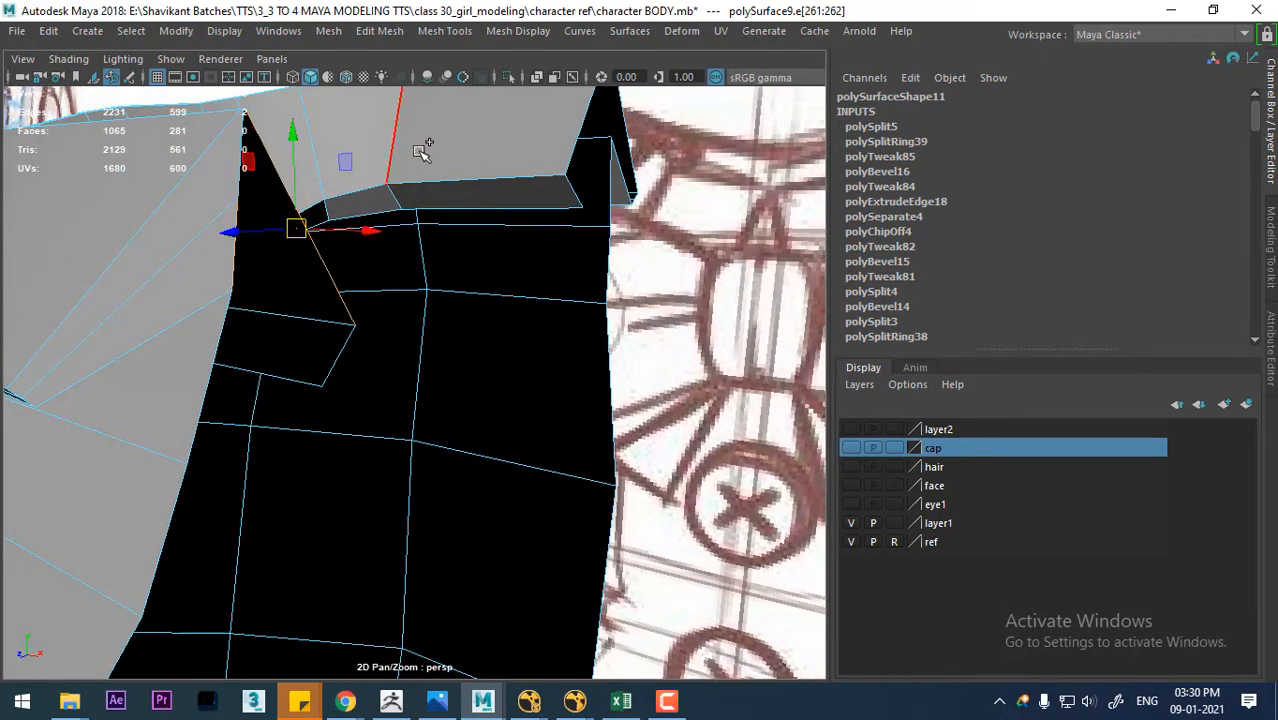
{"action": "right_click_drag", "start_coordinate": [300, 224], "coordinate": [370, 368], "text": "shift"}
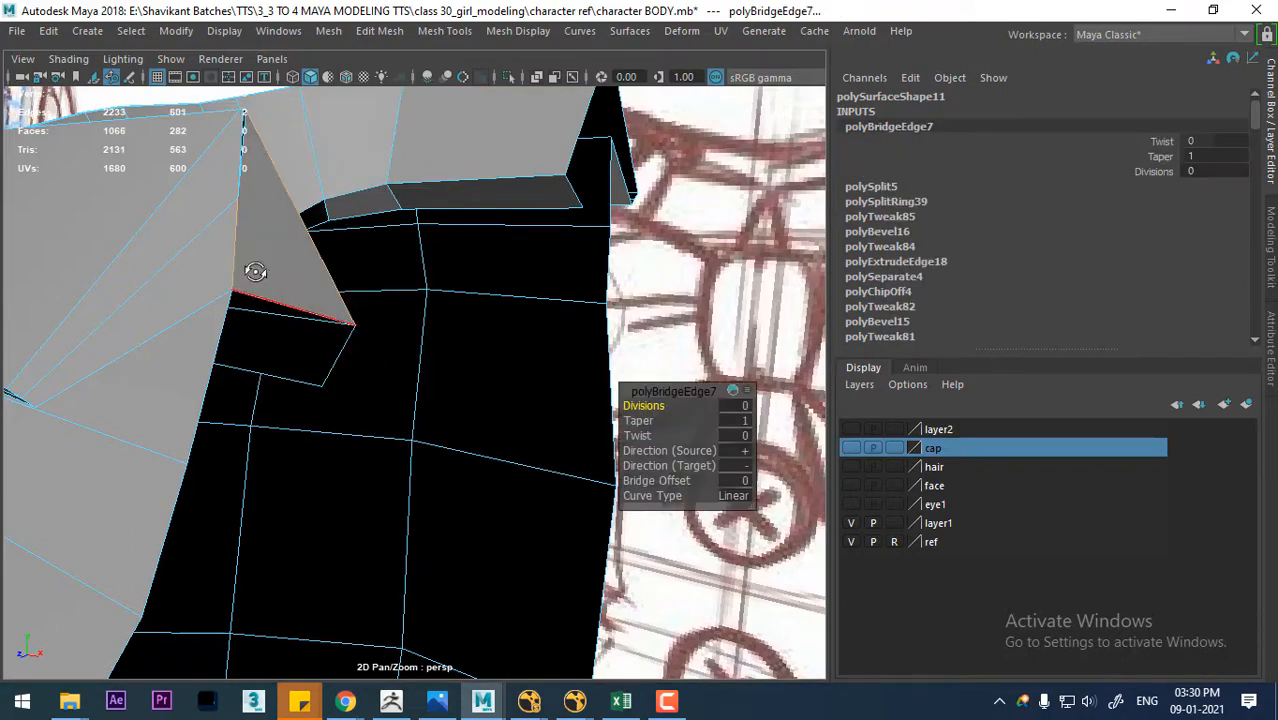
- Fill the narrow open border beside the bridged triangle at the collar's front opening and check the corner in smooth preview
{"action": "left_click_drag", "start_coordinate": [256, 273], "coordinate": [205, 305], "text": "alt"}
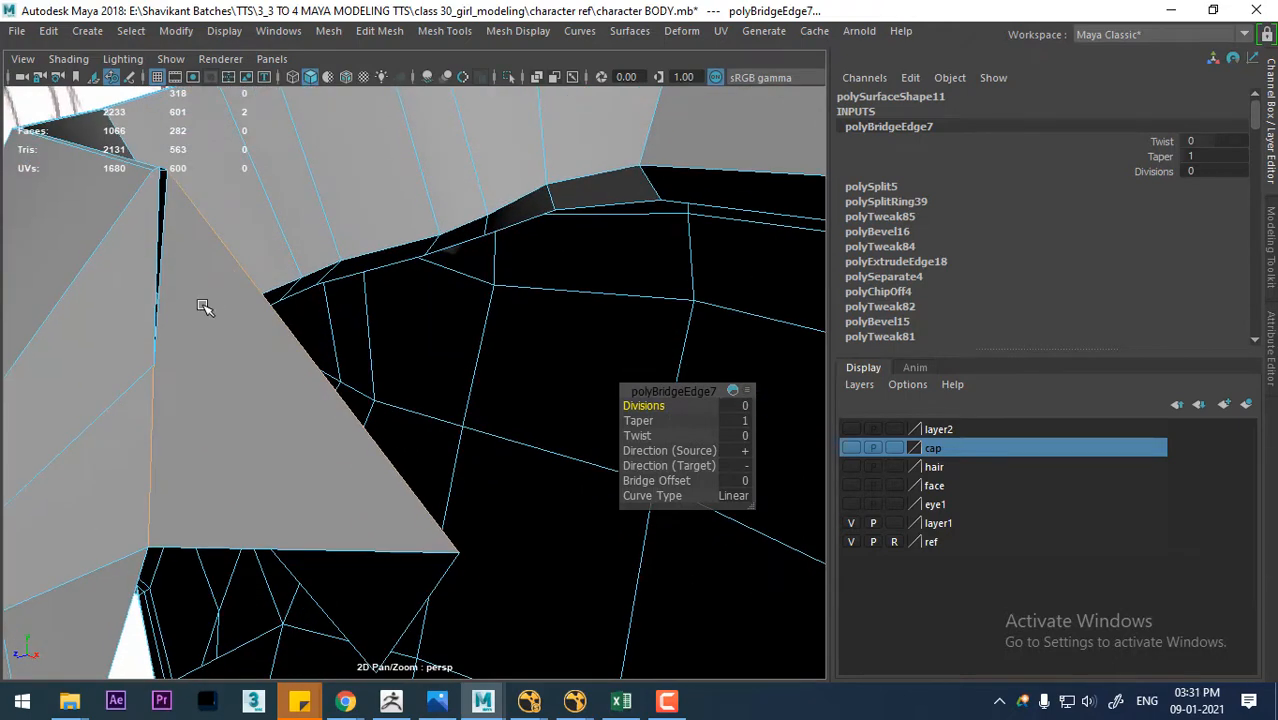
{"action": "double_click", "coordinate": [167, 206]}
{"action": "right_click_drag", "start_coordinate": [234, 191], "coordinate": [226, 440], "text": "shift"}
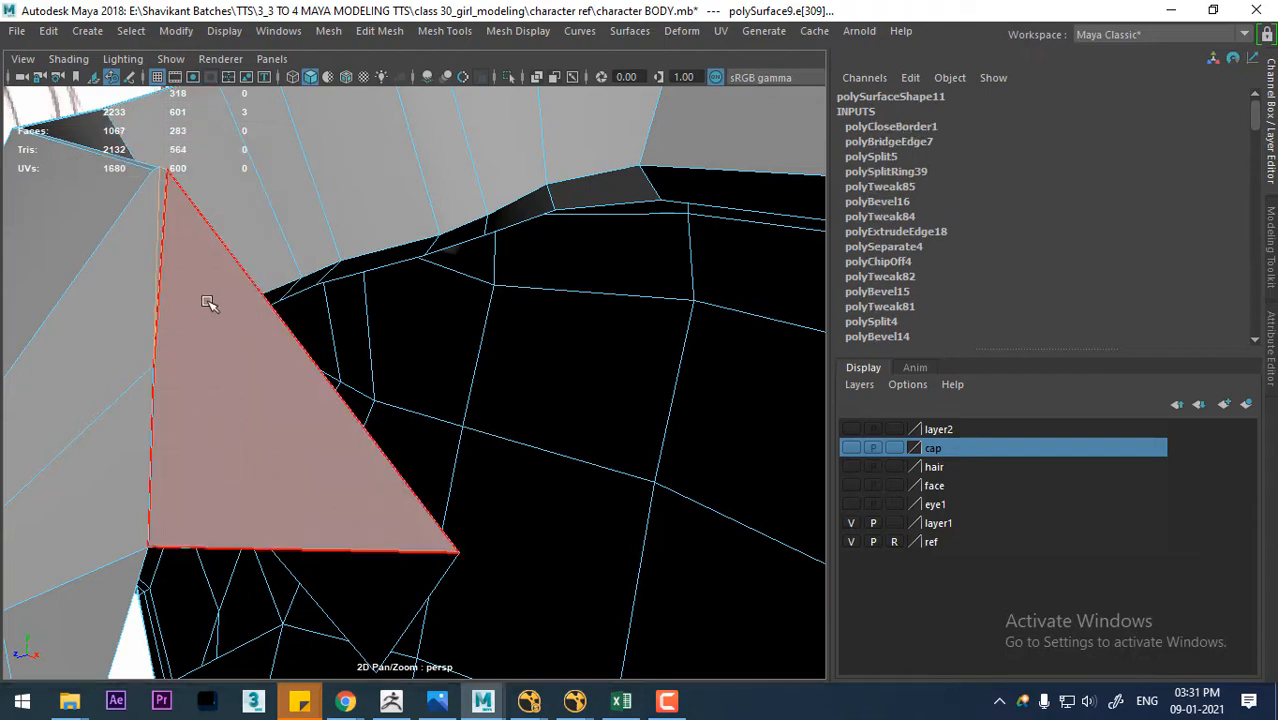
{"action": "right_click_drag", "start_coordinate": [207, 170], "coordinate": [290, 131]}
{"action": "scroll", "coordinate": [235, 352], "scroll_direction": "down", "scroll_amount": 10}
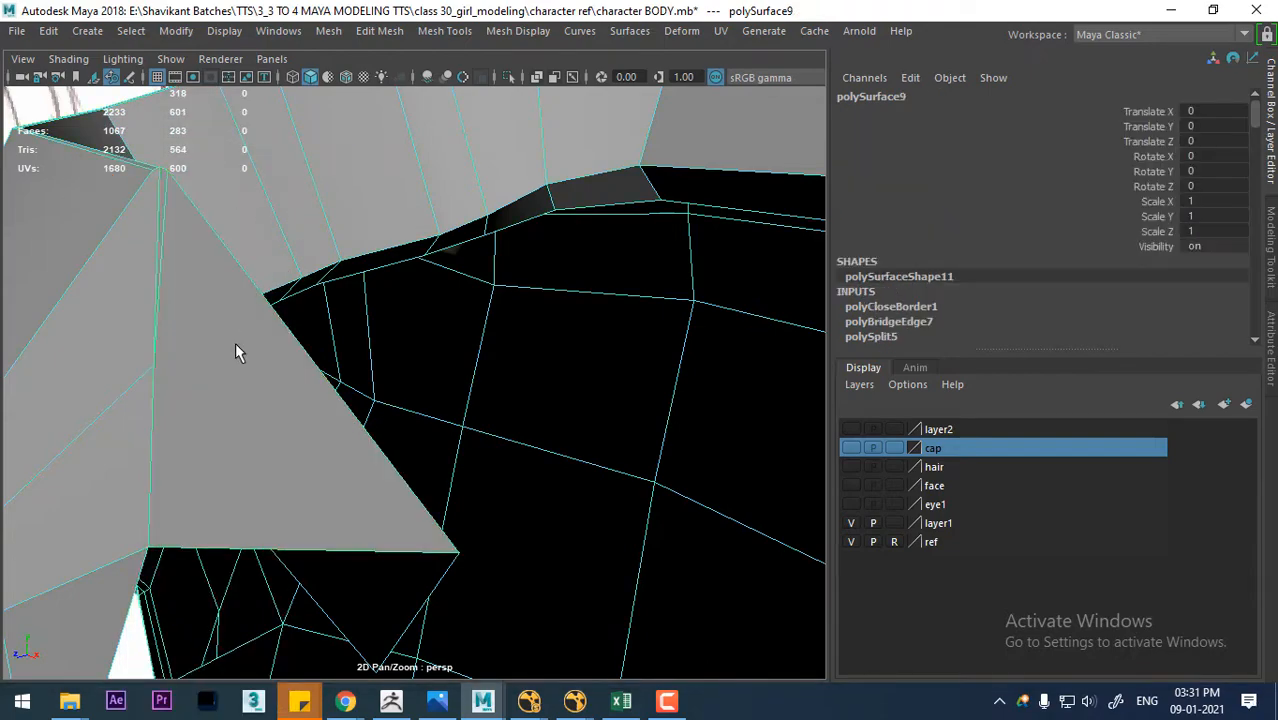
{"action": "scroll", "coordinate": [300, 450], "scroll_direction": "up", "scroll_amount": 3}
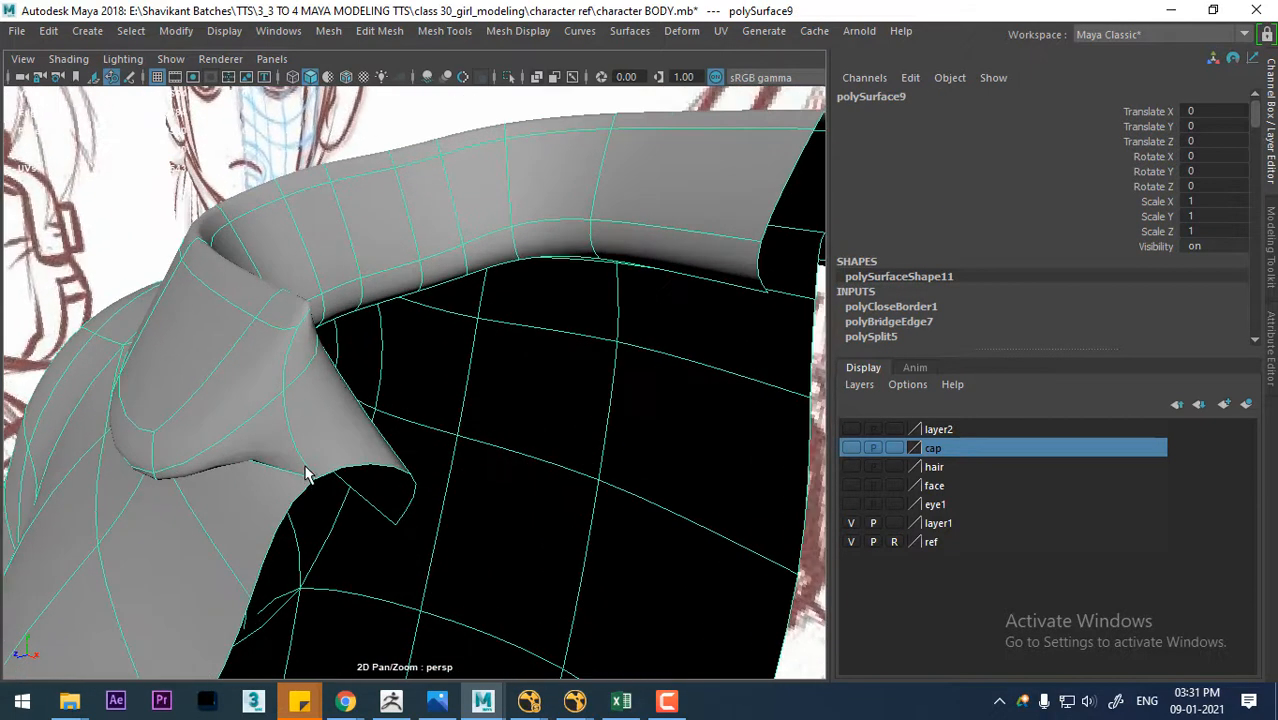
{"action": "key", "text": "1"}
{"action": "scroll", "coordinate": [254, 370], "scroll_direction": "up", "scroll_amount": 4}
{"action": "scroll", "coordinate": [253, 370], "scroll_direction": "up", "scroll_amount": 2}
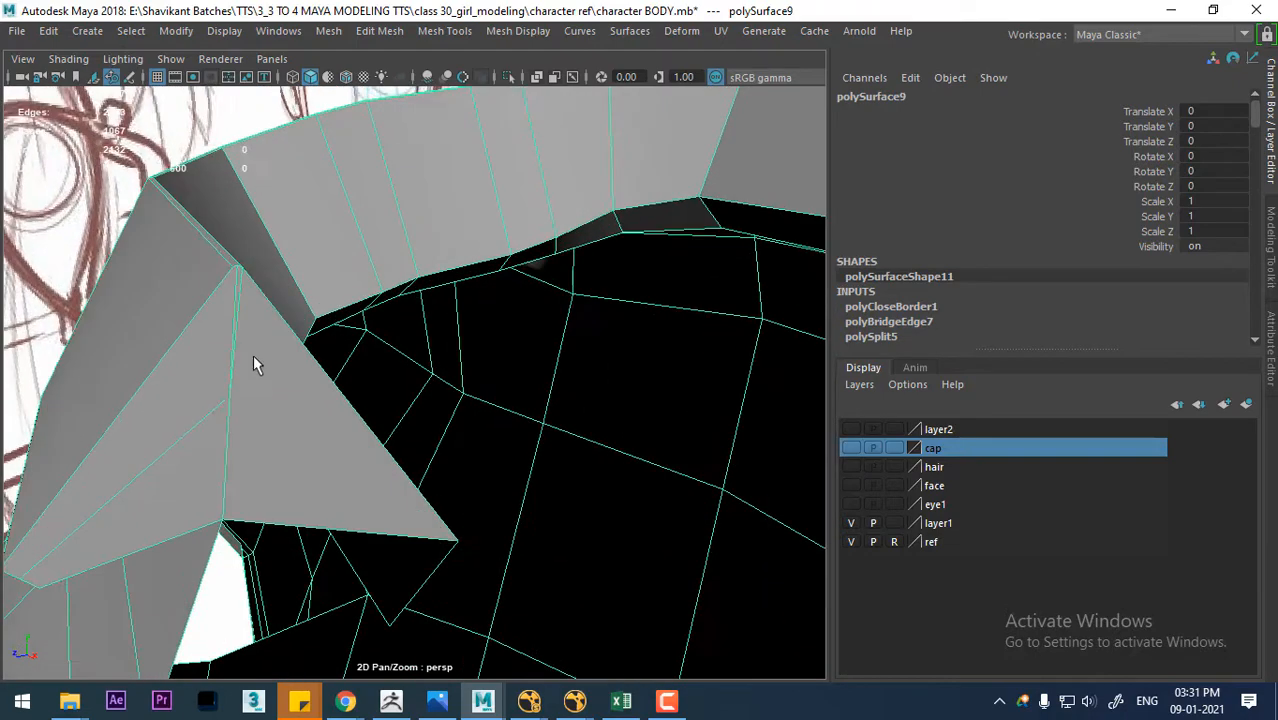
- Multi-Cut edges down and across the collar's inner triangular face, delete the redundant edge at its fold, and preview the collar smoothed
{"action": "right_click_drag", "start_coordinate": [248, 305], "coordinate": [150, 245], "text": "shift"}
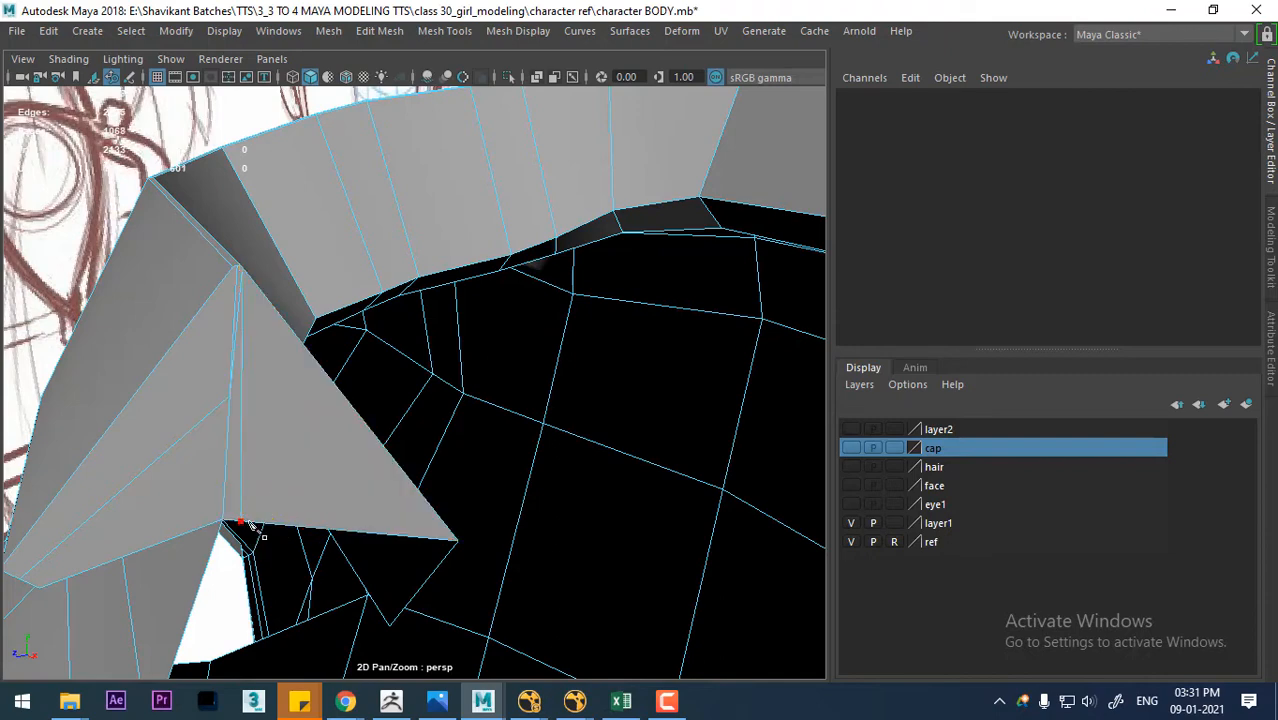
{"action": "left_click", "coordinate": [229, 396]}
{"action": "key", "text": "q"}
{"action": "right_click_drag", "start_coordinate": [280, 366], "coordinate": [272, 278]}
{"action": "left_click", "coordinate": [240, 291]}
{"action": "key", "text": "Delete"}
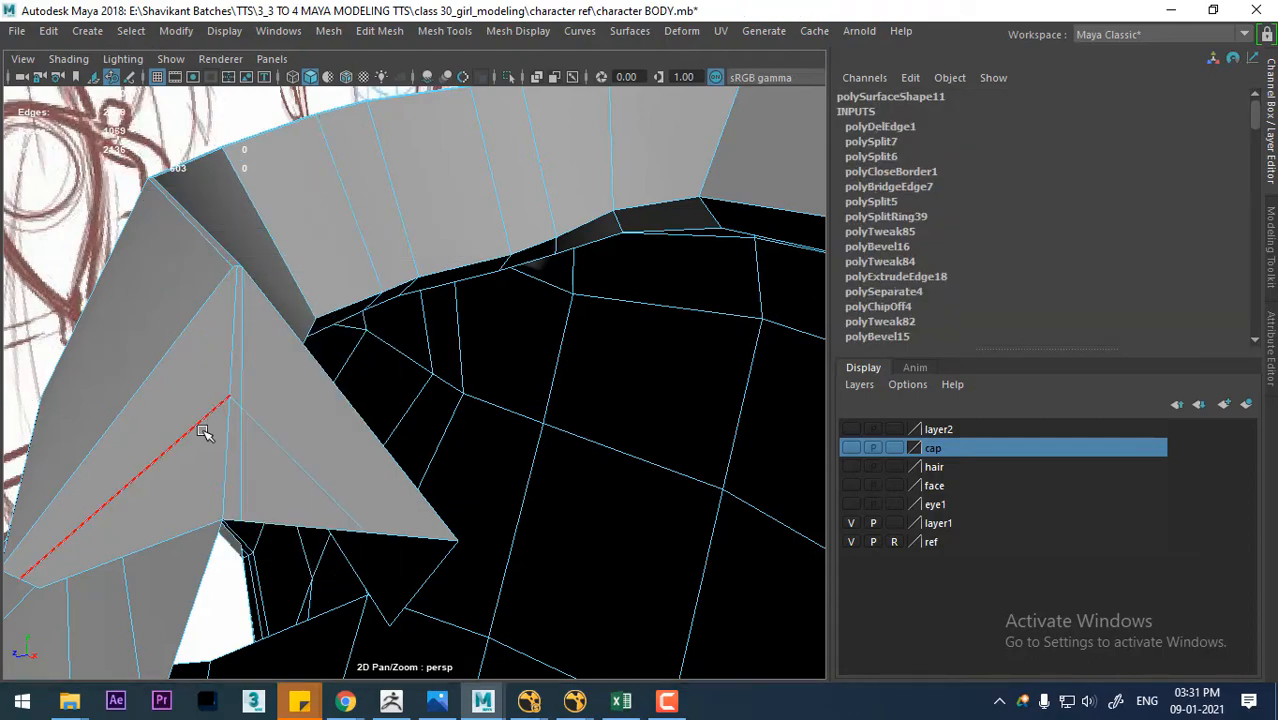
{"action": "key", "text": "3"}
{"action": "left_click_drag", "start_coordinate": [310, 463], "coordinate": [448, 482], "text": "alt"}
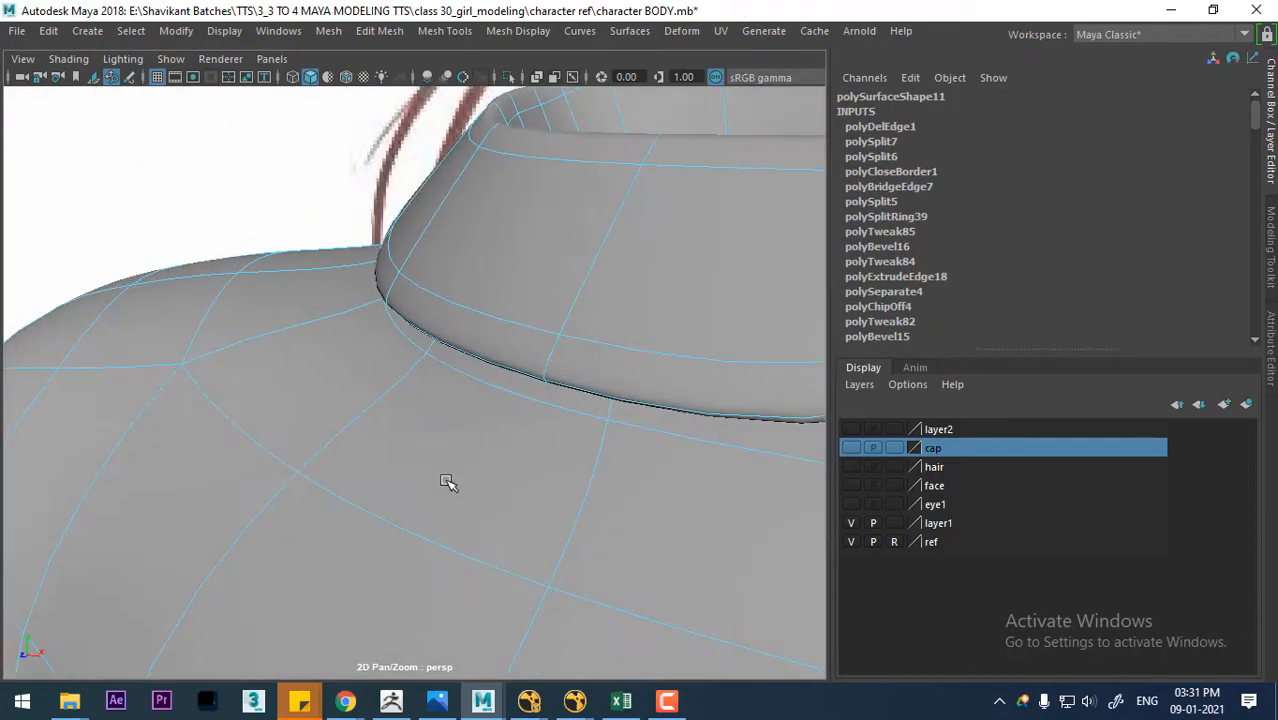
{"action": "right_click_drag", "start_coordinate": [448, 482], "coordinate": [408, 502], "text": "alt"}
{"action": "left_click_drag", "start_coordinate": [408, 502], "coordinate": [565, 471], "text": "alt"}
- Turn off smooth preview and split the collar flap's outer edge ring with a lengthwise loop across its middle
{"action": "key", "text": "1"}
{"action": "right_click", "coordinate": [613, 388]}
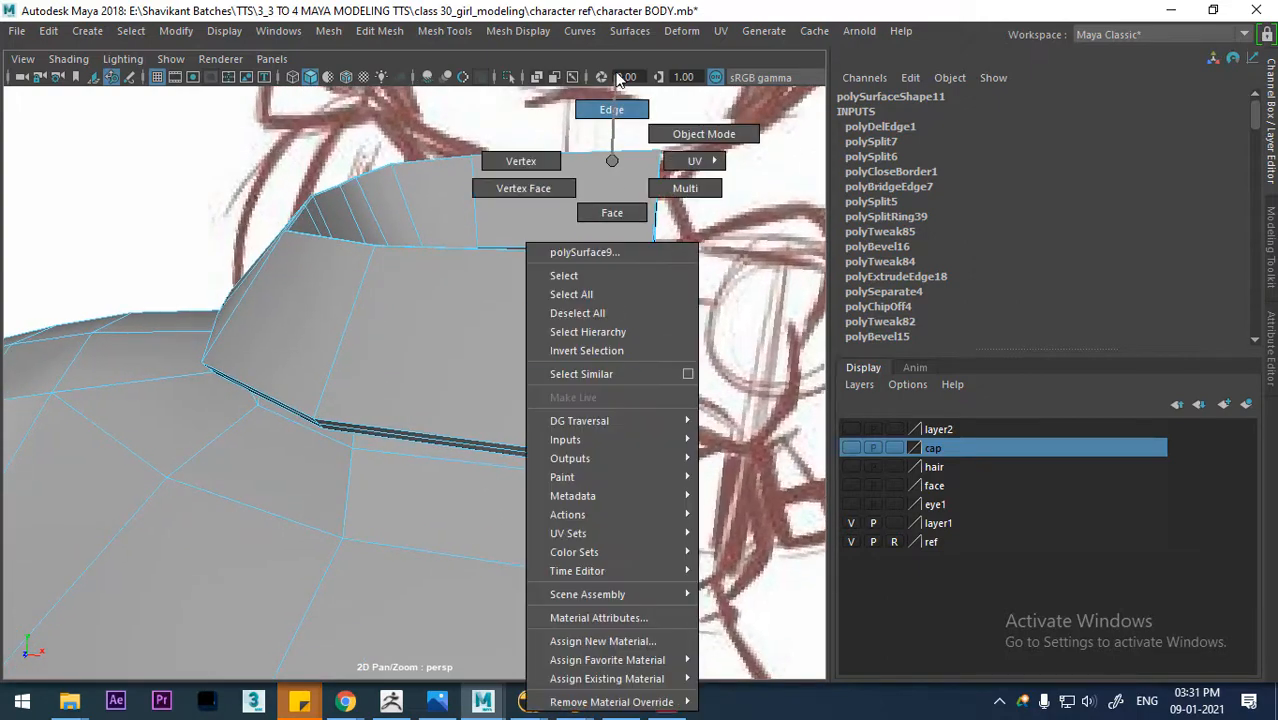
{"action": "right_click_drag", "start_coordinate": [613, 388], "coordinate": [738, 428], "text": "alt"}
{"action": "left_click", "coordinate": [738, 428]}
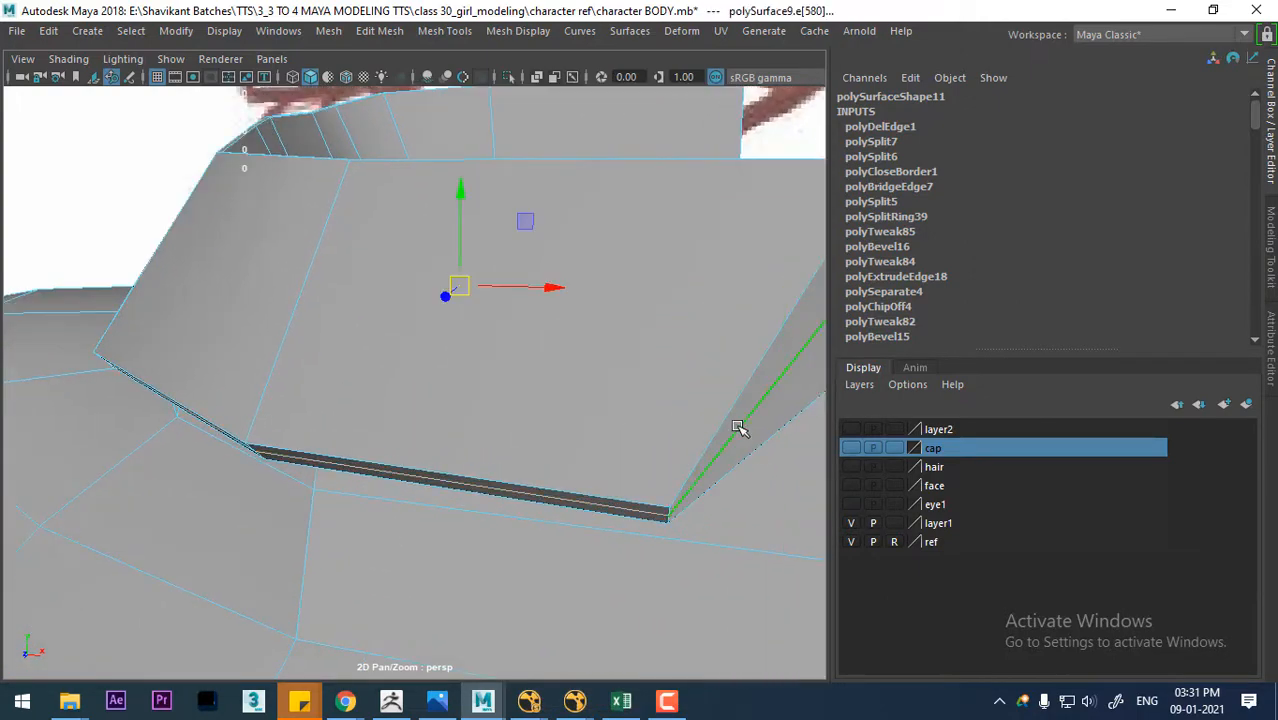
{"action": "left_click_drag", "start_coordinate": [738, 428], "coordinate": [531, 419], "text": "alt"}
{"action": "right_click_drag", "start_coordinate": [531, 419], "coordinate": [507, 403], "text": "alt"}
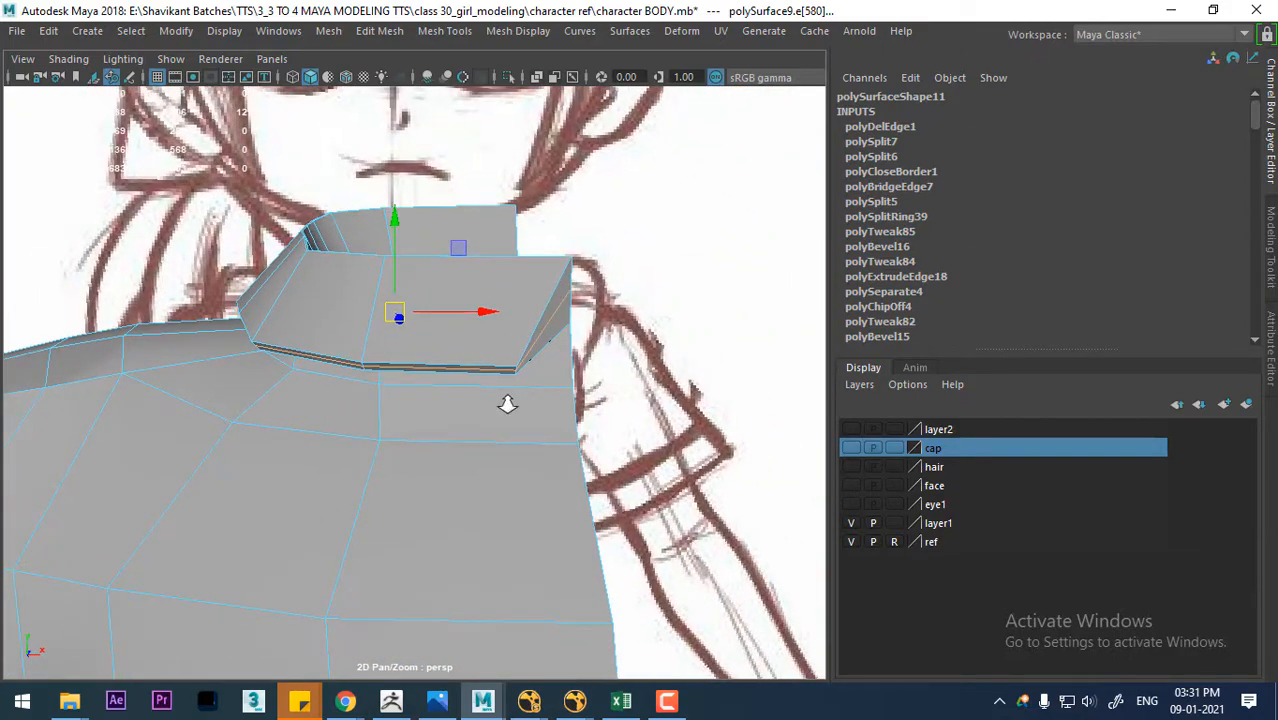
{"action": "left_click", "coordinate": [528, 337]}
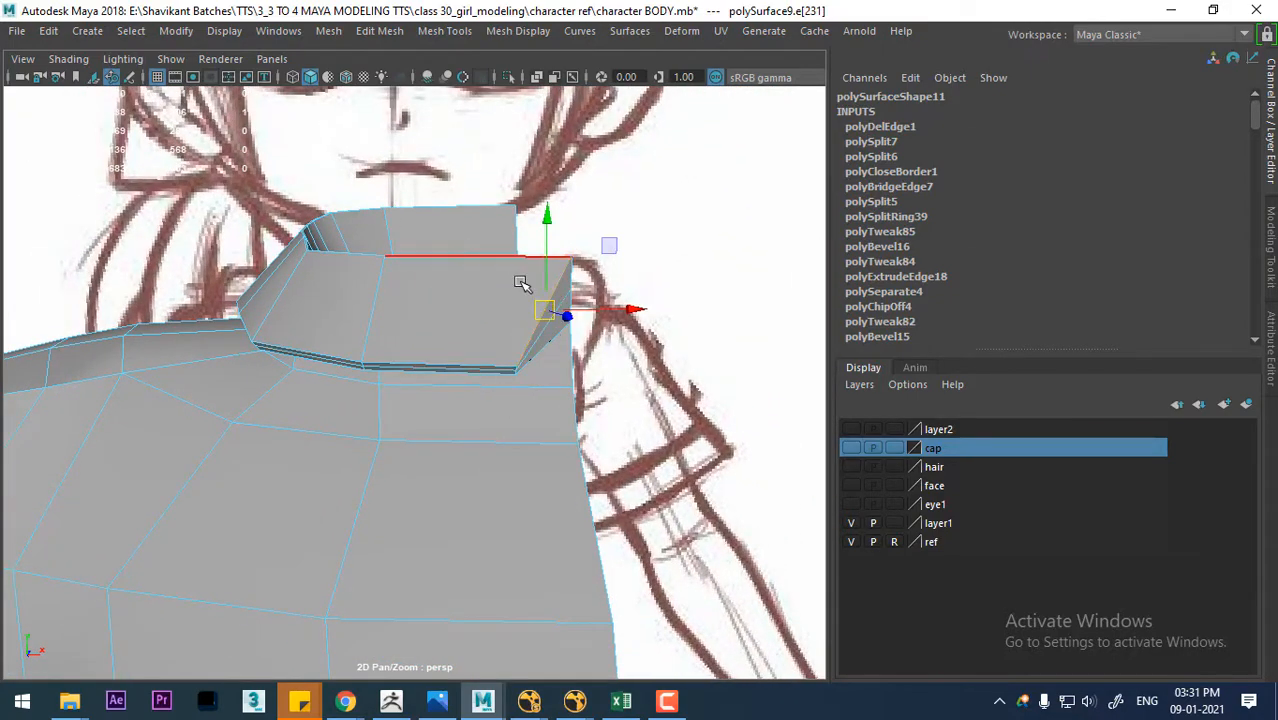
{"action": "right_click_drag", "start_coordinate": [519, 279], "coordinate": [362, 380], "text": "ctrl"}
{"action": "right_click_drag", "start_coordinate": [489, 300], "coordinate": [511, 342], "text": "alt"}
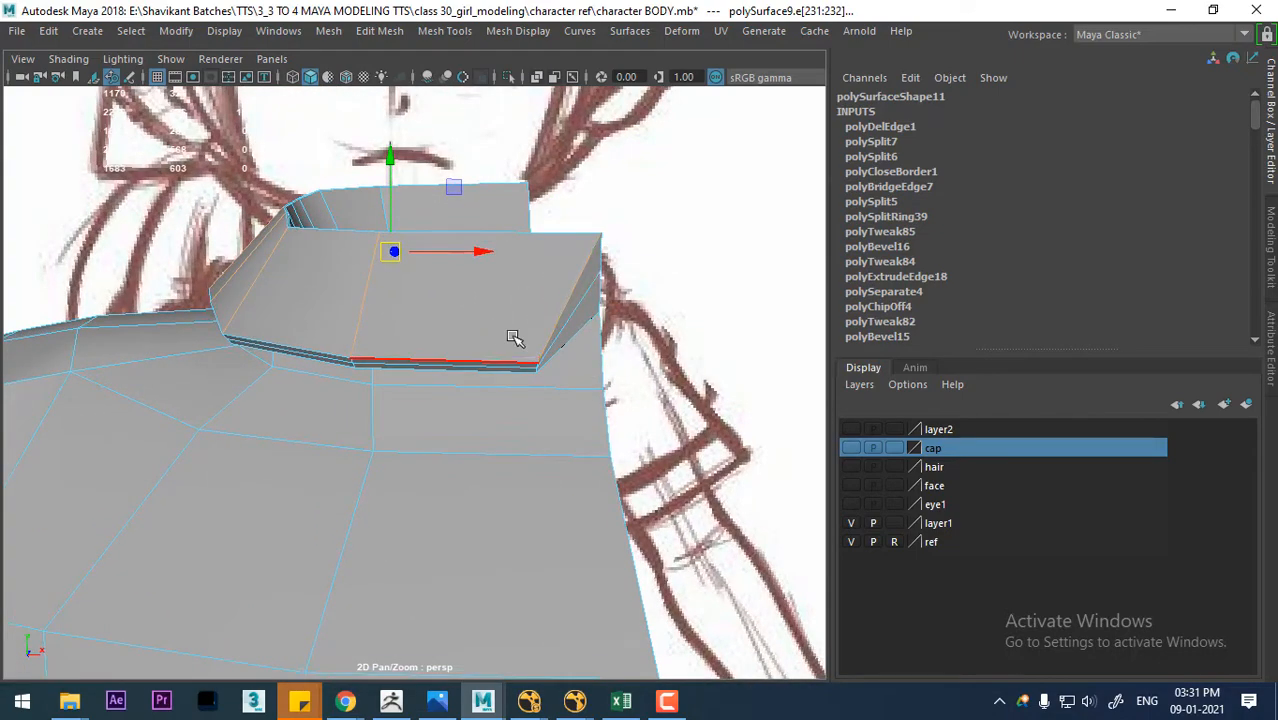
{"action": "left_click_drag", "start_coordinate": [513, 337], "coordinate": [448, 211], "text": "alt"}
{"action": "right_click_drag", "start_coordinate": [444, 216], "coordinate": [290, 352], "text": "ctrl"}
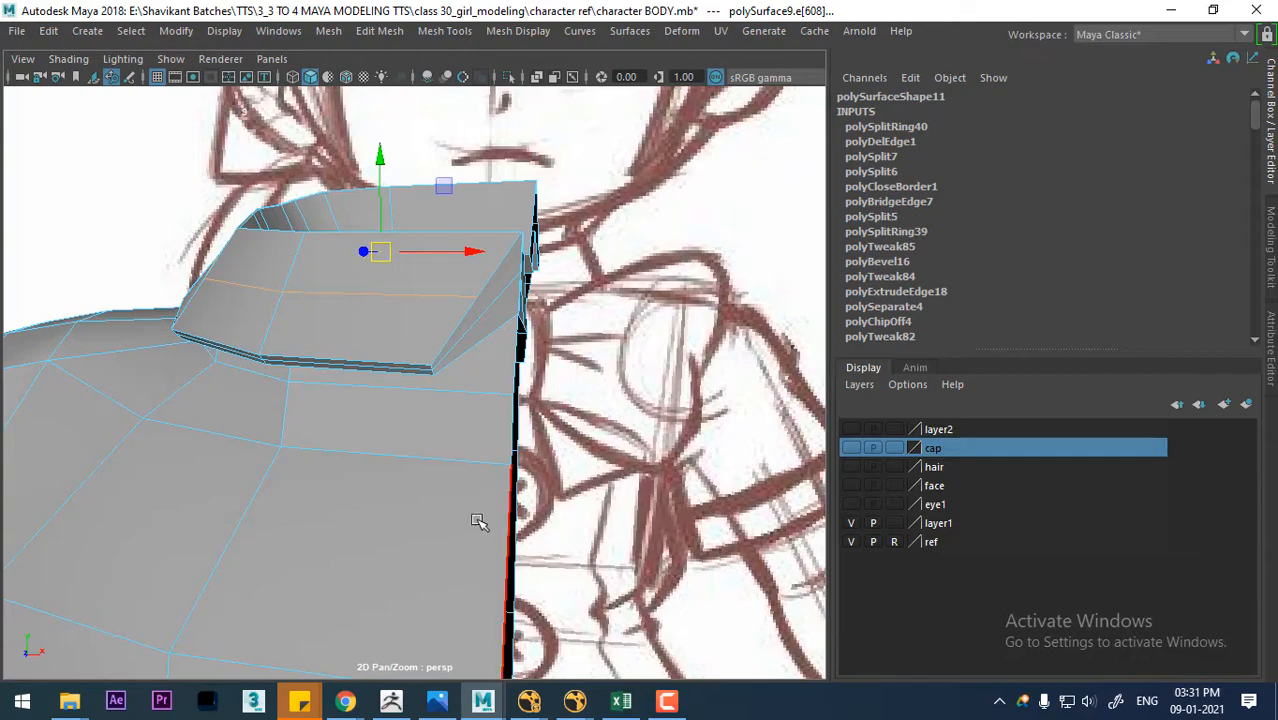
- Split the edge ring on the collar flap's front side face with a short edge loop
{"action": "left_click_drag", "start_coordinate": [479, 519], "coordinate": [250, 335], "text": "alt"}
{"action": "left_click", "coordinate": [238, 325]}
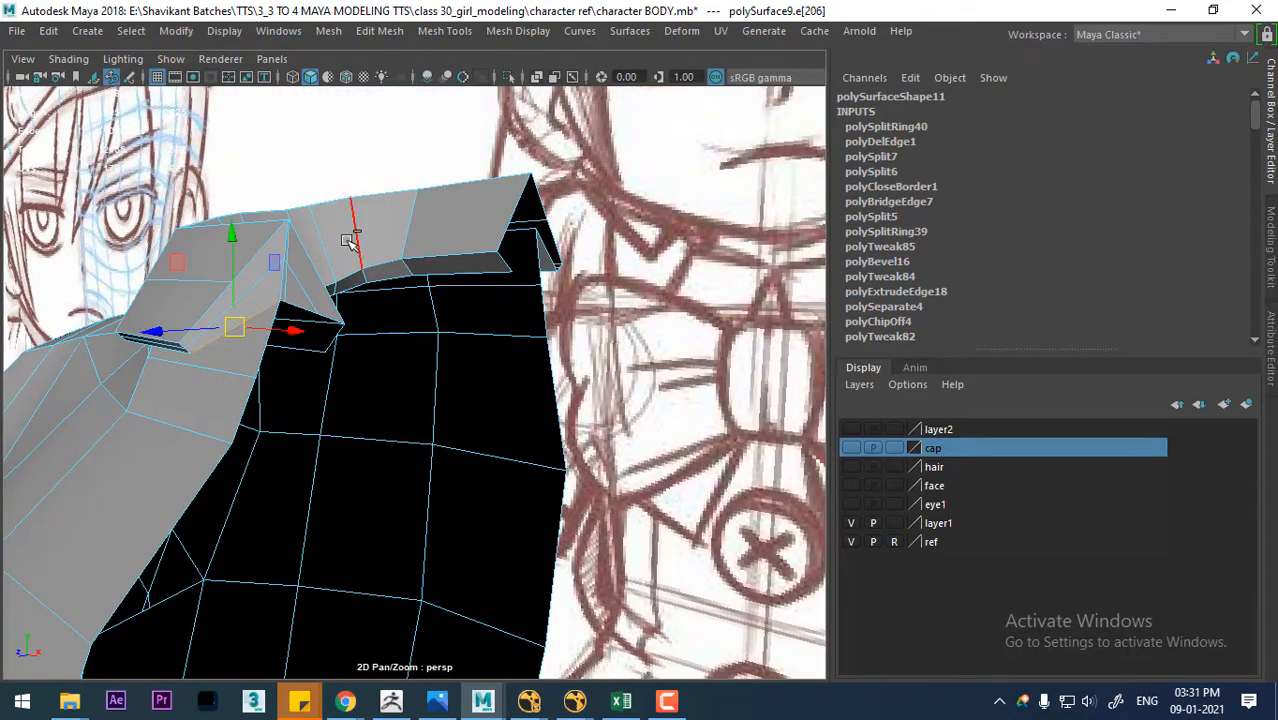
{"action": "right_click_drag", "start_coordinate": [240, 322], "coordinate": [243, 268], "text": "ctrl"}
{"action": "left_click_drag", "start_coordinate": [369, 320], "coordinate": [277, 314], "text": "alt"}
- Use Multi-Cut to connect the flap's middle loop to the short loop on its front side face
{"action": "right_click_drag", "start_coordinate": [278, 160], "coordinate": [378, 134]}
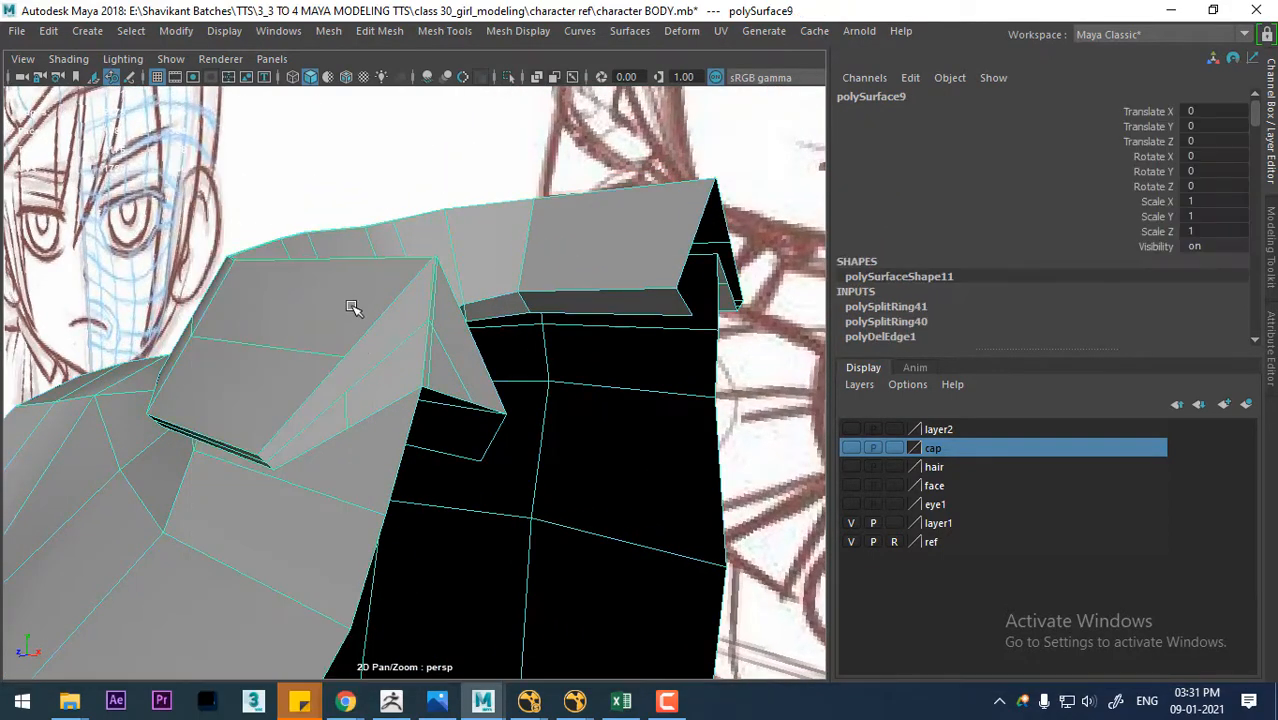
{"action": "right_click_drag", "start_coordinate": [351, 240], "coordinate": [234, 245], "text": "shift"}
{"action": "left_click", "coordinate": [345, 357]}
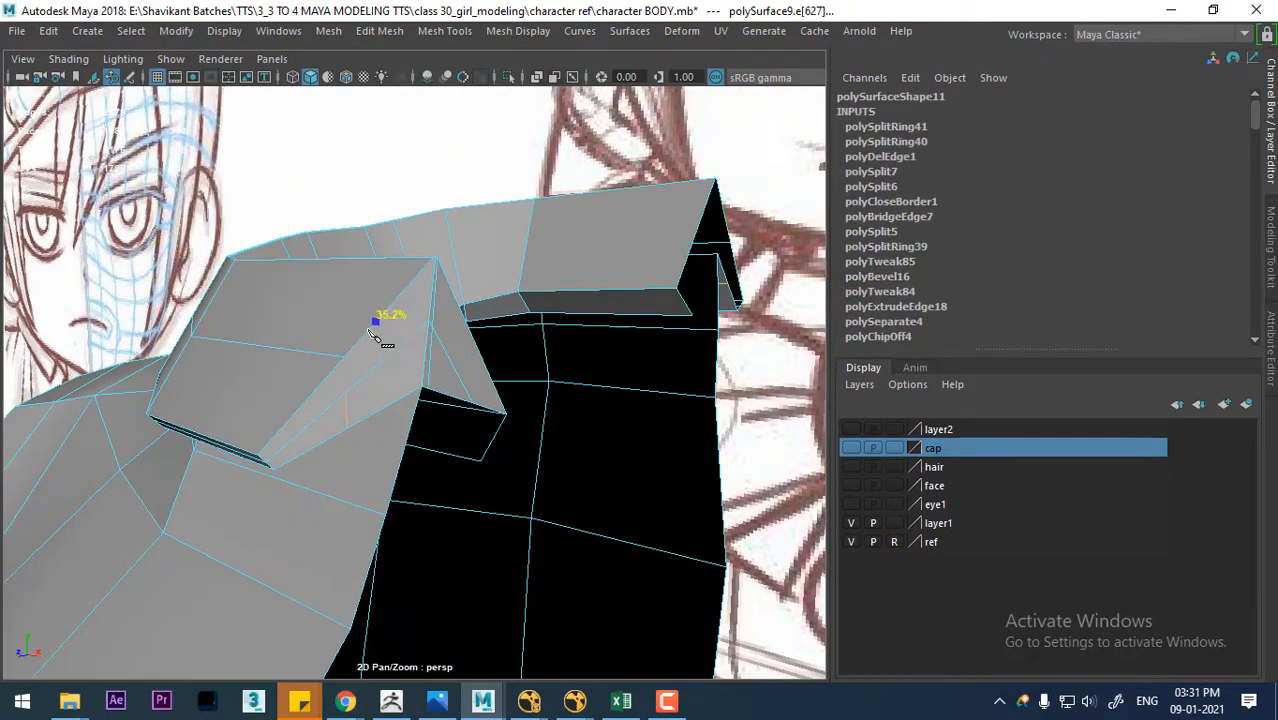
{"action": "left_click", "coordinate": [345, 392]}
{"action": "right_click", "coordinate": [263, 466]}
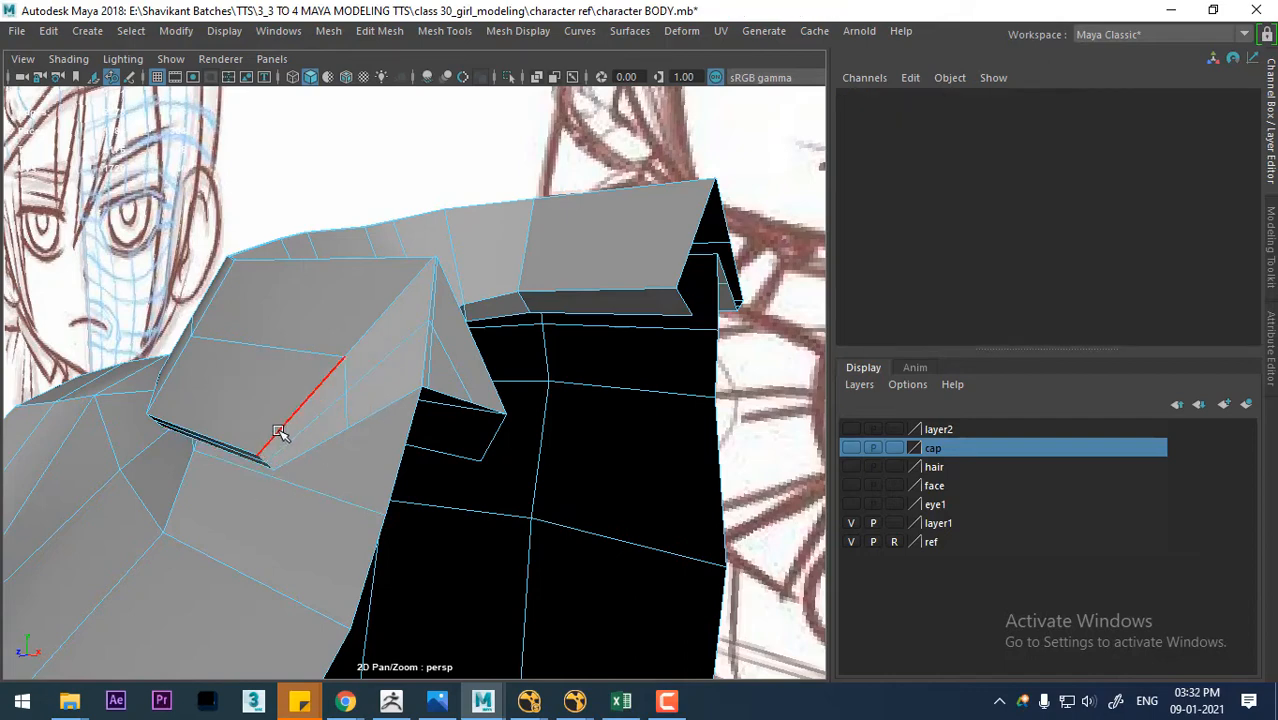
{"action": "right_click_drag", "start_coordinate": [334, 332], "coordinate": [413, 293]}
- Insert supporting edge loops near the collar flap's lower lip, its upper fold and the inner end of its front side face
{"action": "right_click_drag", "start_coordinate": [355, 318], "coordinate": [240, 268], "text": "shift"}
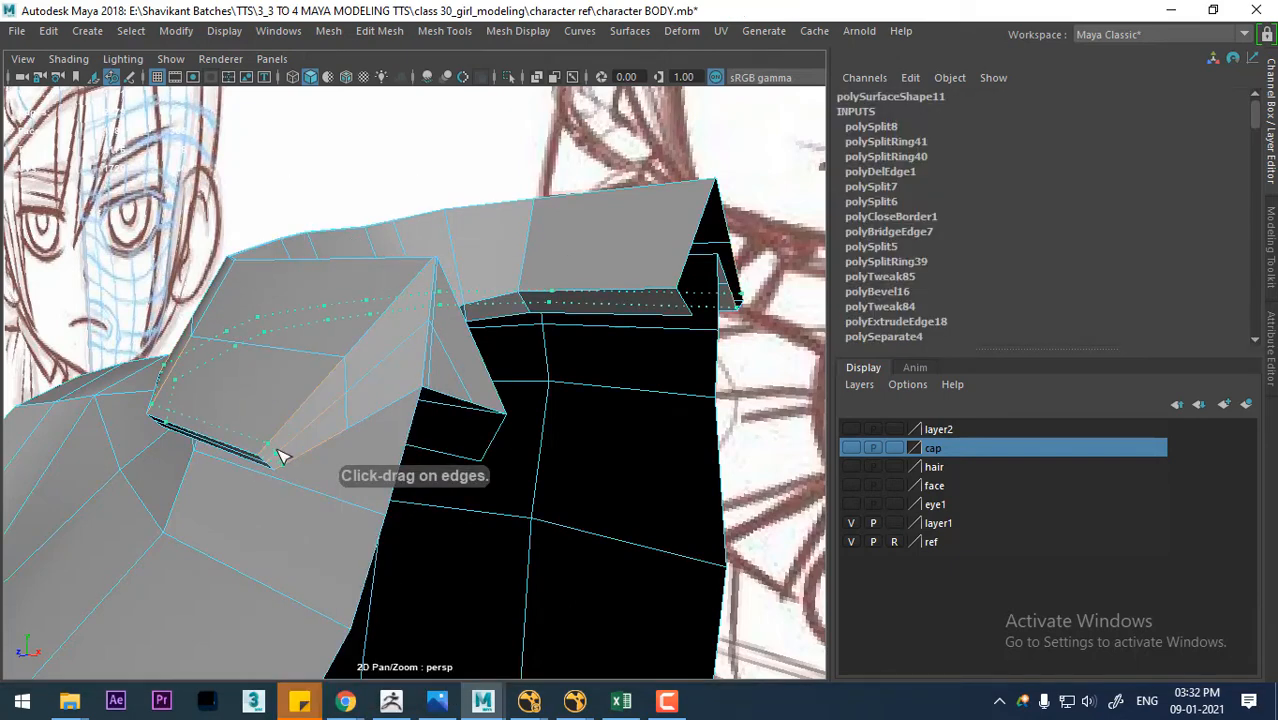
{"action": "left_click", "coordinate": [281, 456]}
{"action": "left_click", "coordinate": [424, 335]}
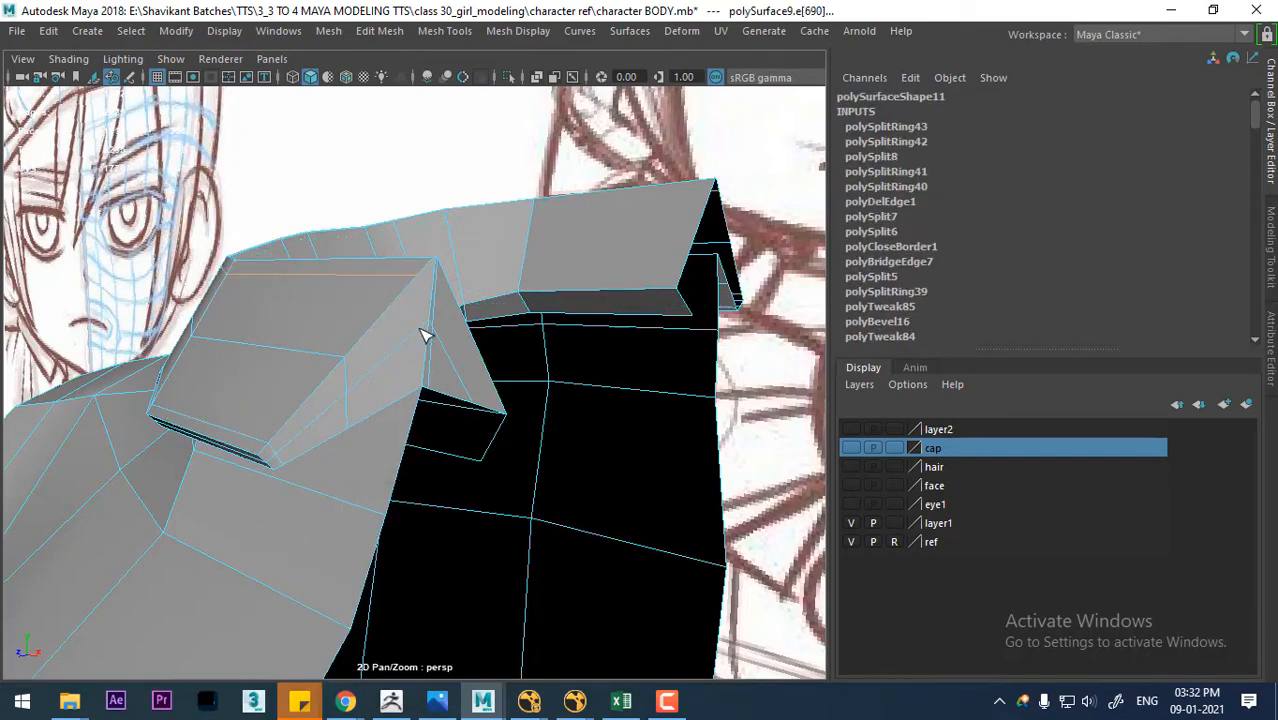
{"action": "left_click", "coordinate": [426, 347]}
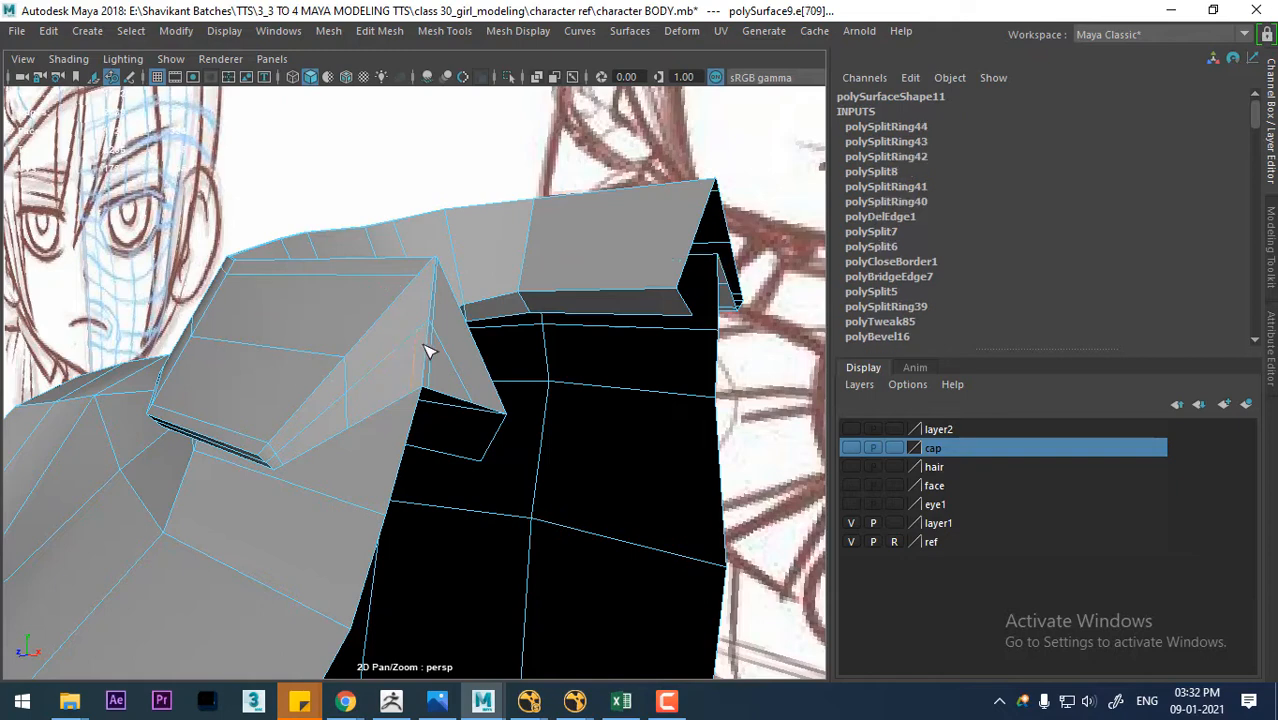
{"action": "key", "text": "w"}
{"action": "right_click_drag", "start_coordinate": [403, 160], "coordinate": [488, 134]}
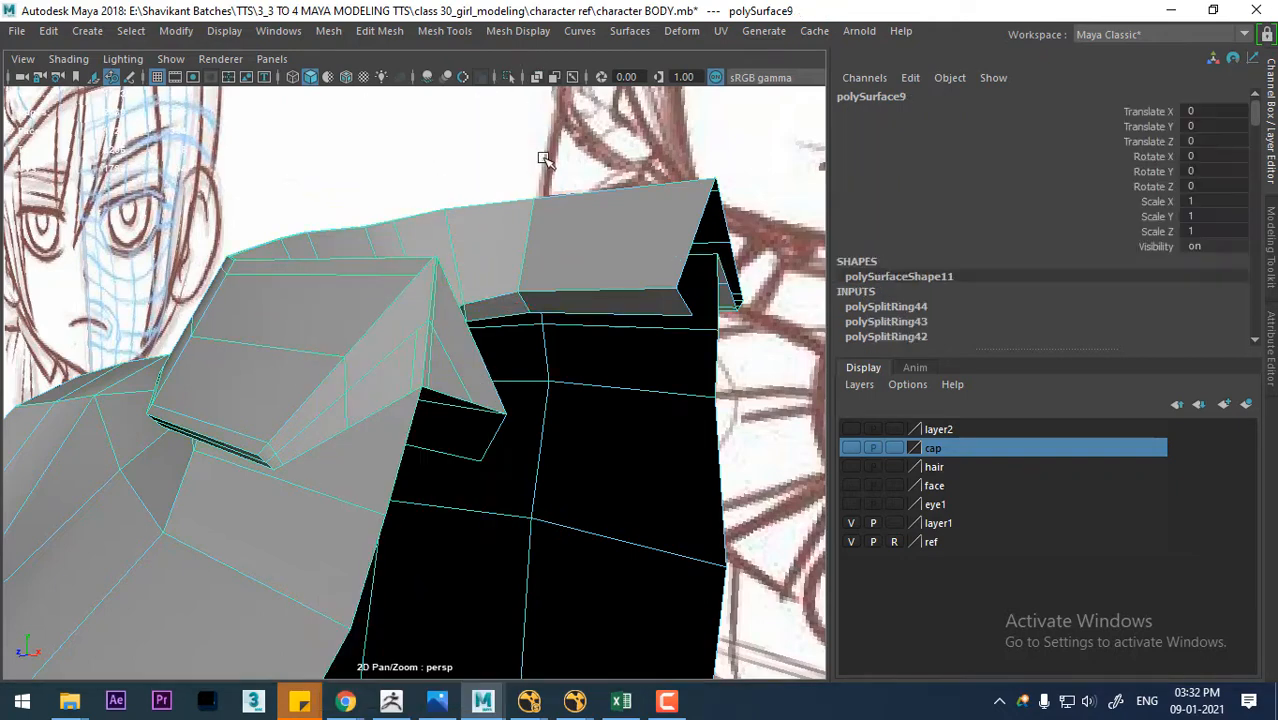
- Use Multi-Cut to connect the upper fold loop to the inner supporting edge on the flap's front side, and inspect the smoothed collar
{"action": "left_click", "coordinate": [542, 156]}
{"action": "left_click", "coordinate": [579, 237]}
{"action": "right_click_drag", "start_coordinate": [639, 200], "coordinate": [525, 166], "text": "shift"}
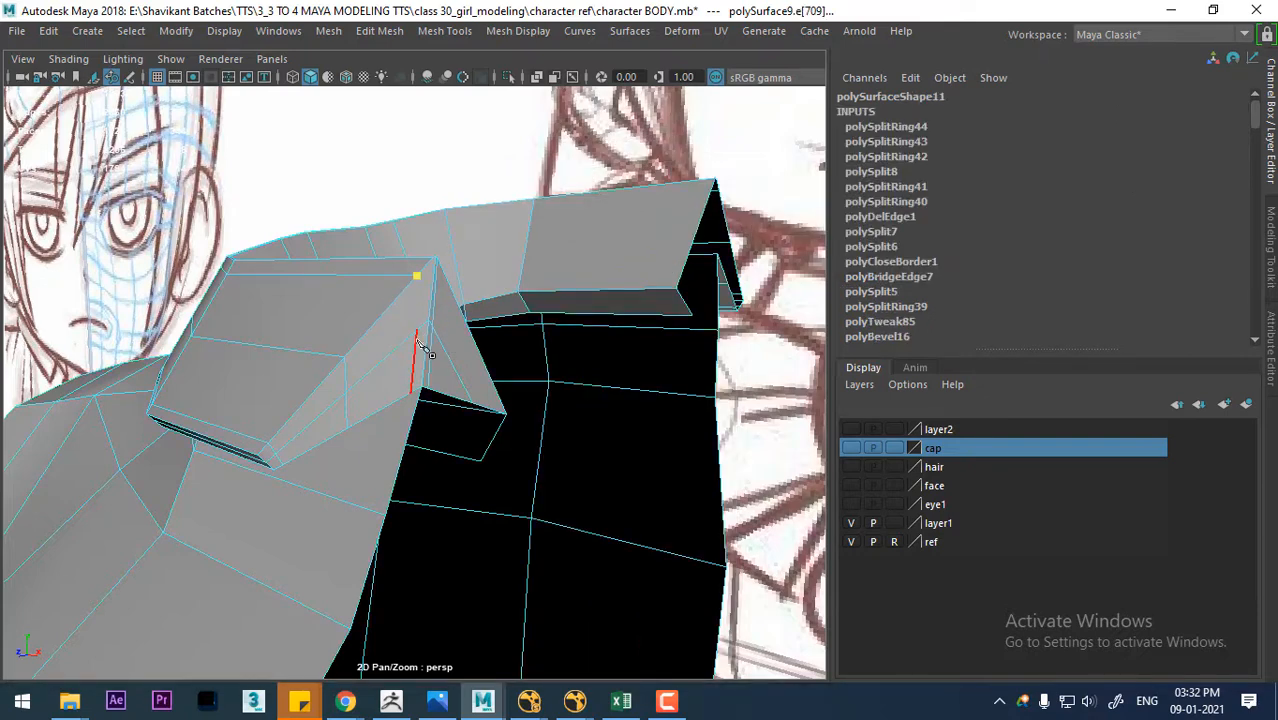
{"action": "left_click", "coordinate": [477, 313]}
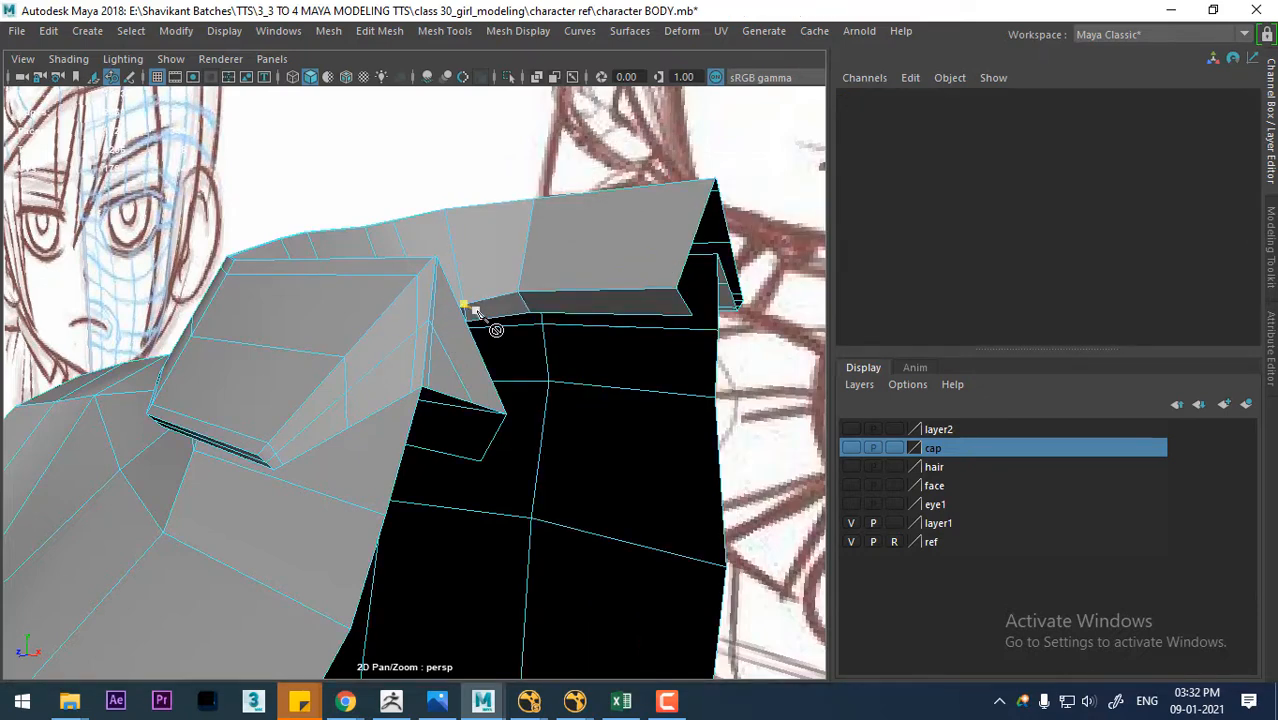
{"action": "right_click_drag", "start_coordinate": [450, 292], "coordinate": [518, 100]}
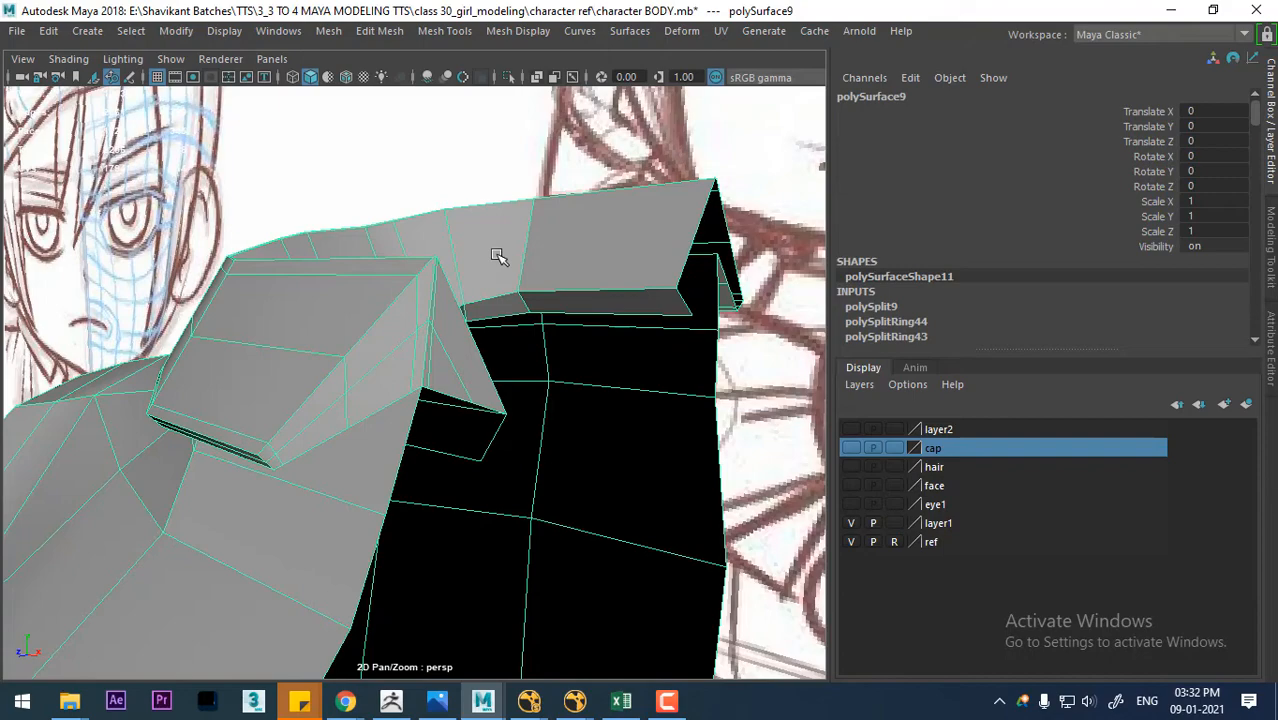
{"action": "key", "text": "3"}
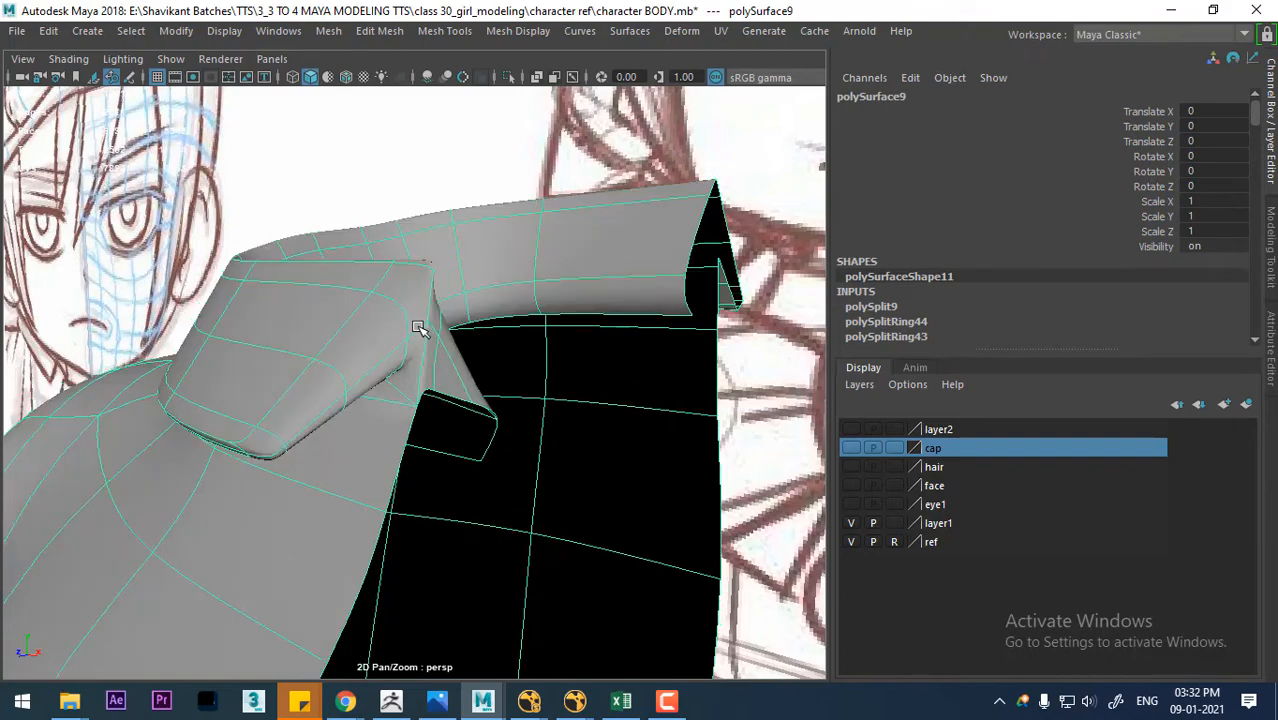
{"action": "left_click_drag", "start_coordinate": [543, 394], "coordinate": [742, 405], "text": "alt"}
{"action": "left_click", "coordinate": [761, 393]}
{"action": "right_click_drag", "start_coordinate": [761, 393], "coordinate": [640, 322], "text": "alt"}
{"action": "left_click_drag", "start_coordinate": [650, 340], "coordinate": [425, 350], "text": "alt"}
{"action": "left_click", "coordinate": [505, 419]}
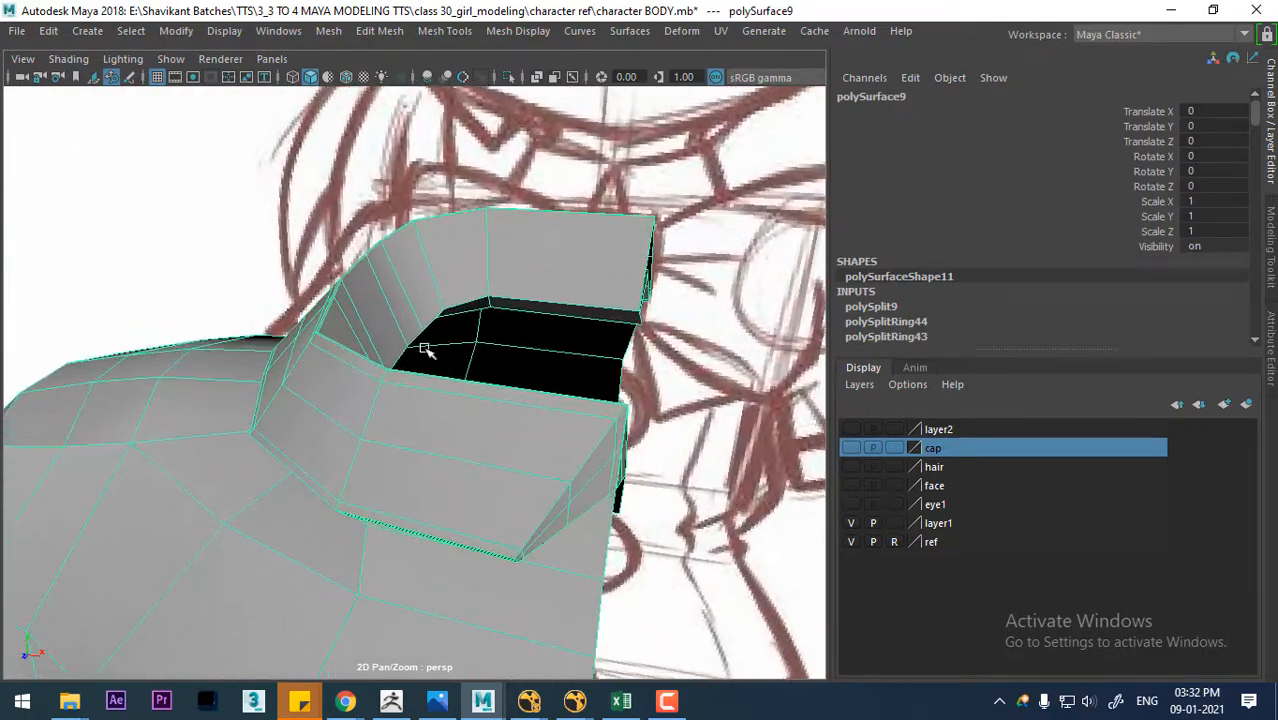
- Insert an edge loop around the collar's inner wall, raise it close to the top rim, and turn on smooth preview
{"action": "right_click_drag", "start_coordinate": [505, 239], "coordinate": [545, 248]}
{"action": "left_click", "coordinate": [488, 222]}
{"action": "key", "text": "r"}
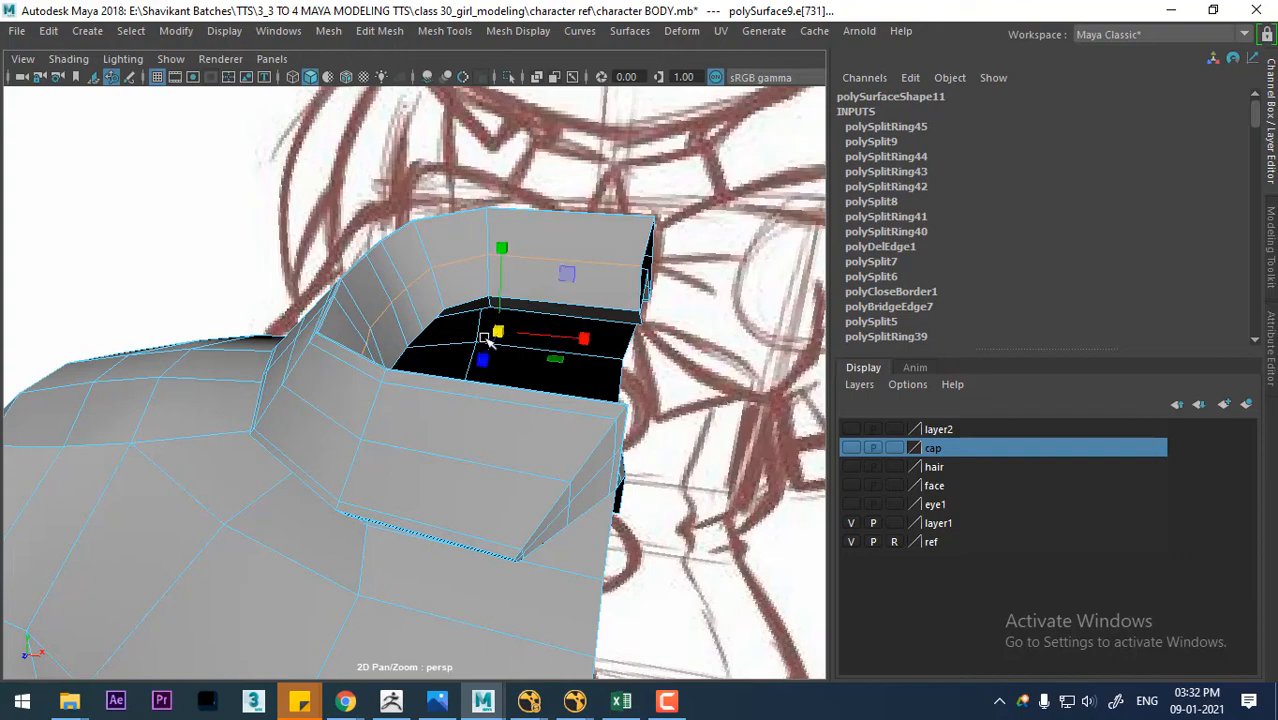
{"action": "left_click_drag", "start_coordinate": [497, 340], "coordinate": [497, 210]}
{"action": "left_click_drag", "start_coordinate": [488, 260], "coordinate": [510, 240], "text": "alt"}
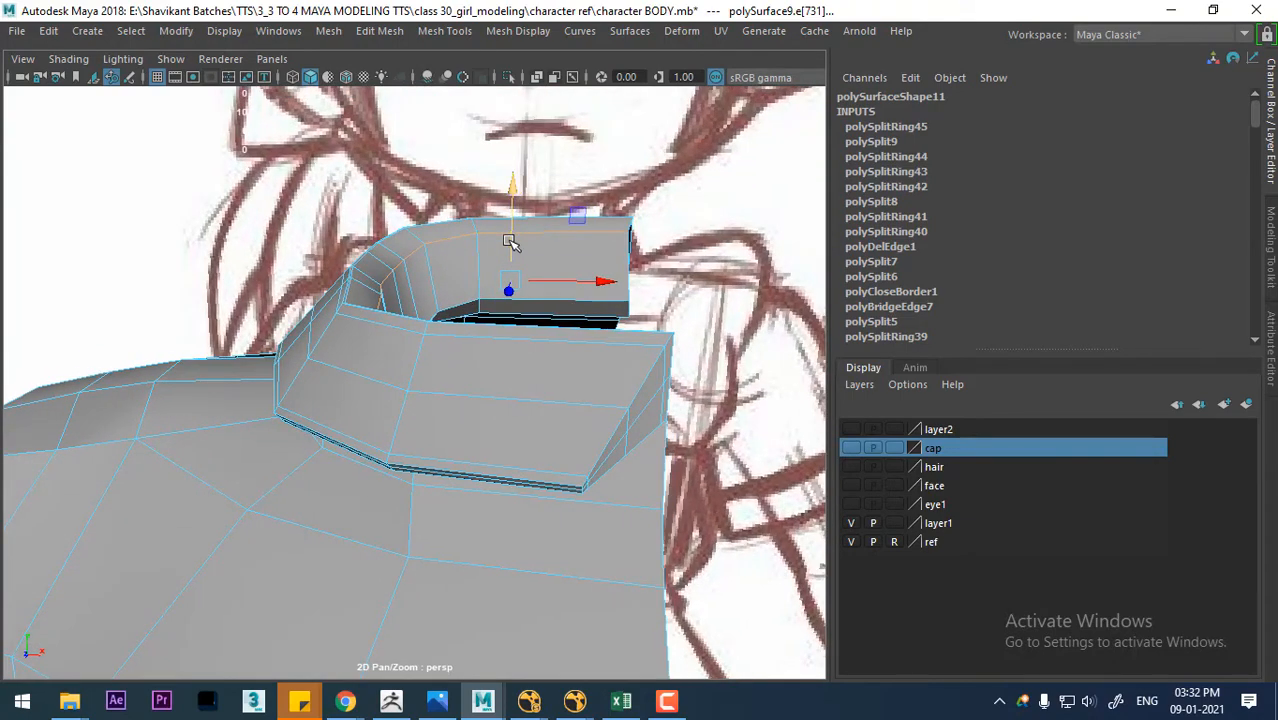
{"action": "key", "text": "3"}
{"action": "left_click_drag", "start_coordinate": [472, 288], "coordinate": [398, 250], "text": "alt"}
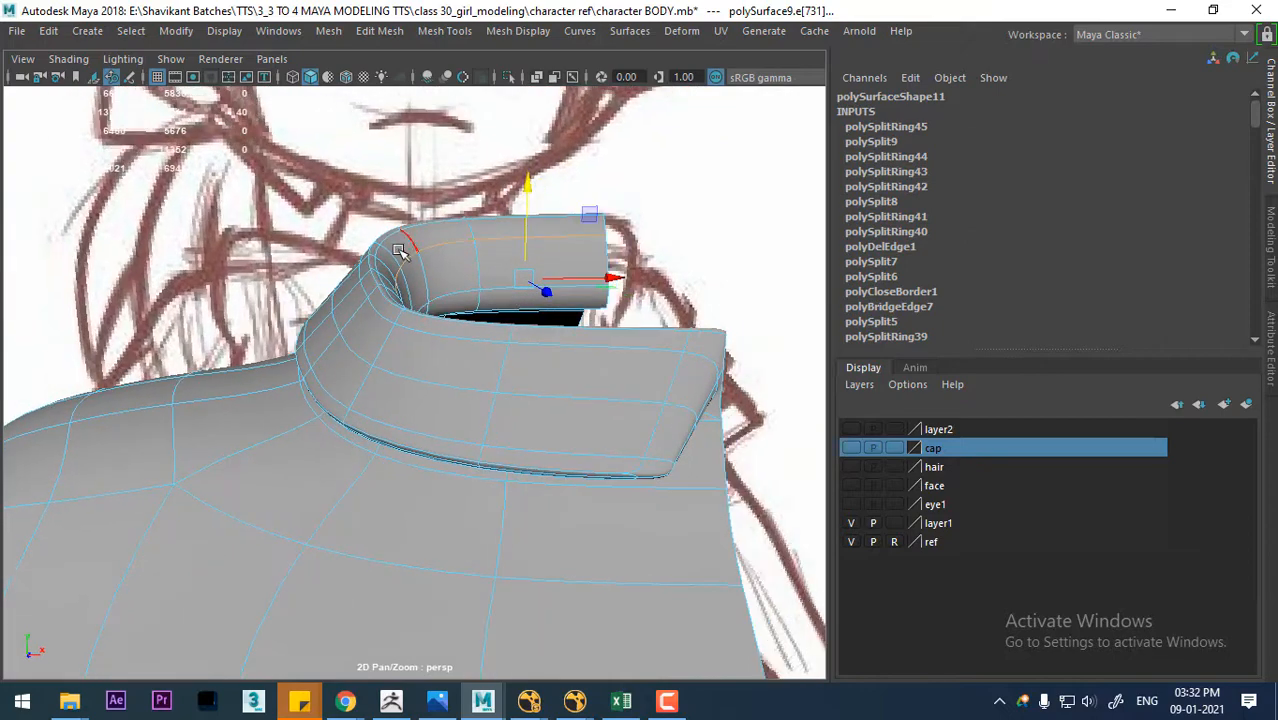
{"action": "double_click", "coordinate": [388, 236]}
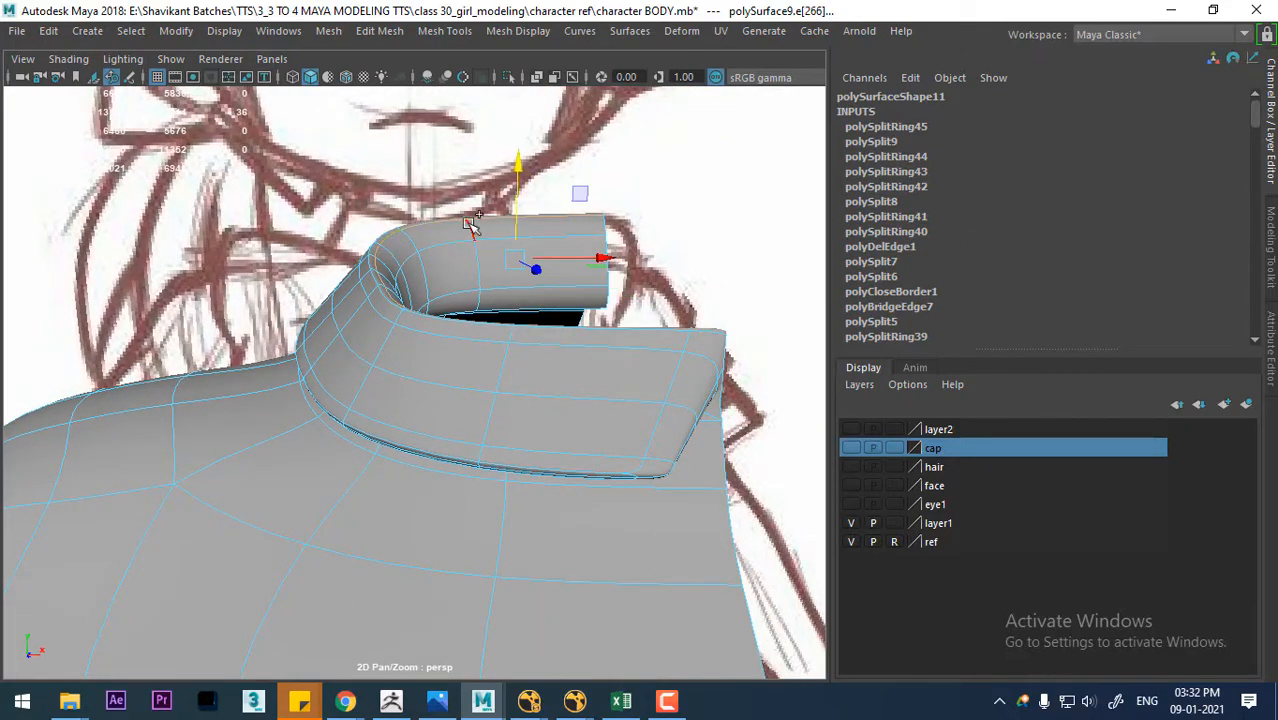
{"action": "right_click_drag", "start_coordinate": [418, 176], "coordinate": [396, 321], "text": "shift"}
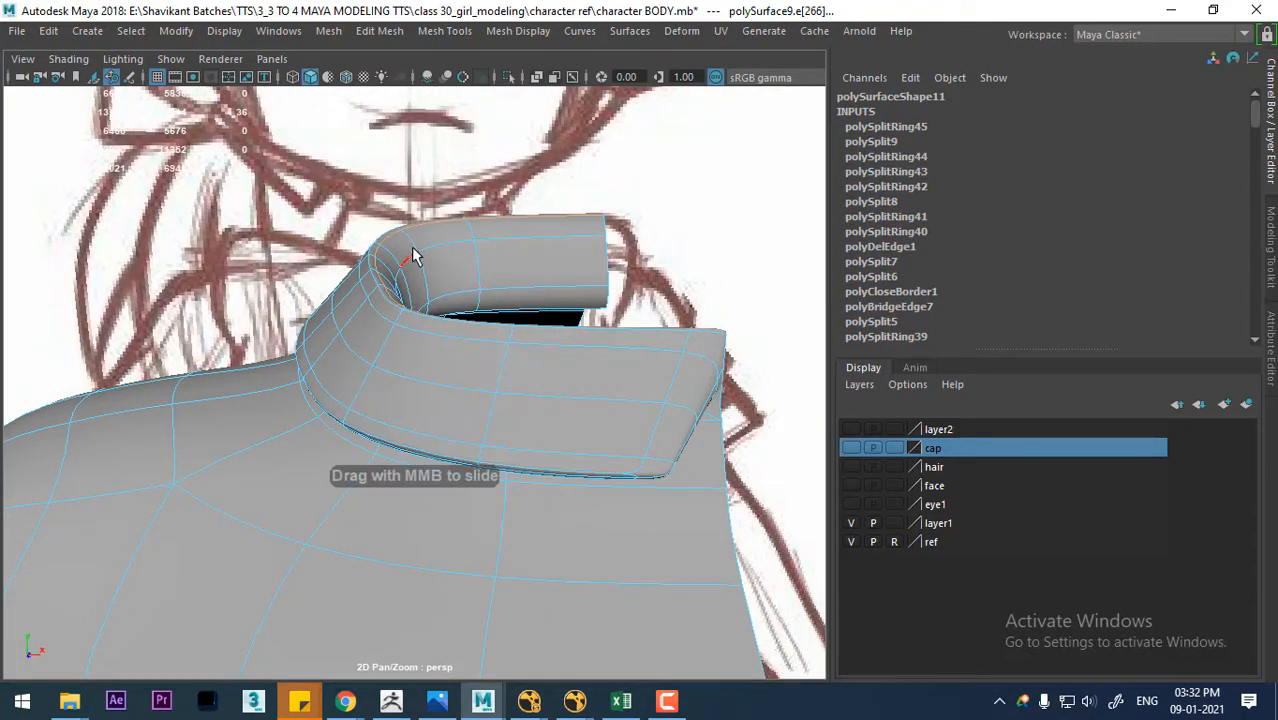
{"action": "right_click_drag", "start_coordinate": [418, 252], "coordinate": [508, 131]}
{"action": "left_click", "coordinate": [596, 178]}
- Combine the shirt and the skirt piece below it into one mesh, working in the front view
{"action": "right_click_drag", "start_coordinate": [580, 384], "coordinate": [490, 240], "text": "alt"}
{"action": "right_click_drag", "start_coordinate": [509, 502], "coordinate": [404, 245], "text": "alt"}
{"action": "left_click_drag", "start_coordinate": [404, 245], "coordinate": [384, 340], "text": "alt"}
{"action": "middle_click_drag", "start_coordinate": [384, 340], "coordinate": [400, 235], "text": "alt"}
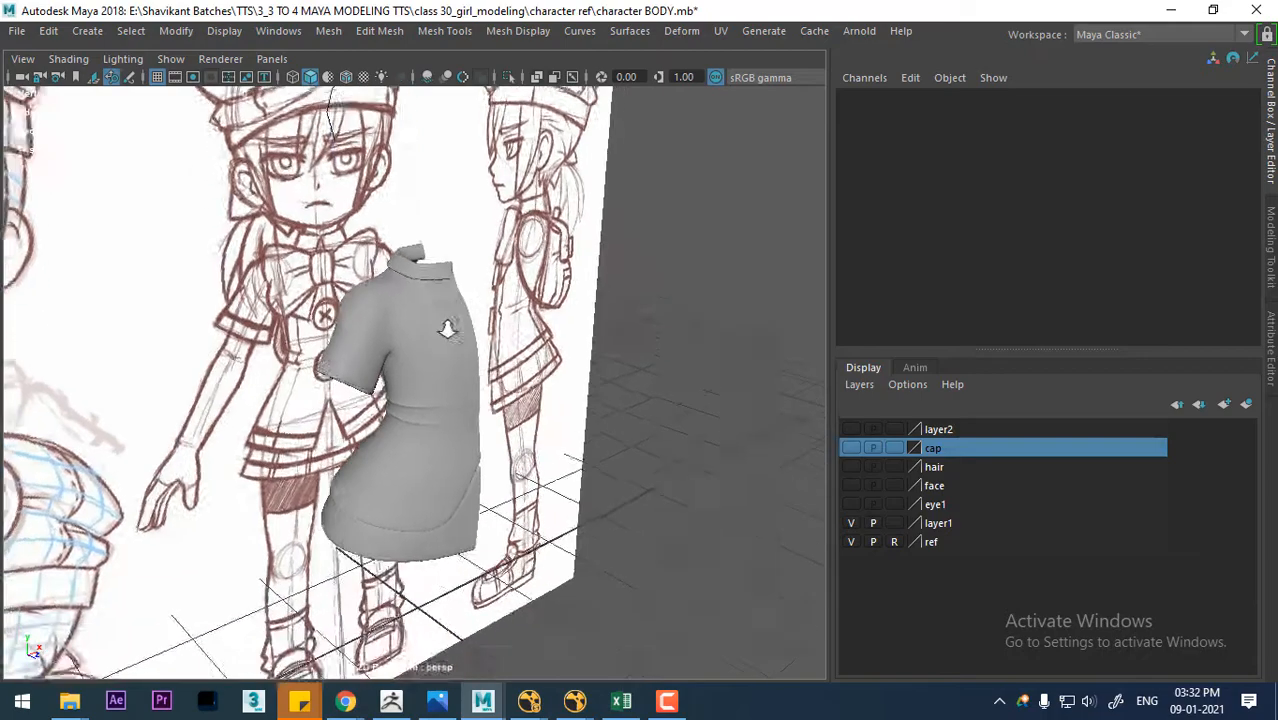
{"action": "right_click_drag", "start_coordinate": [448, 328], "coordinate": [468, 308], "text": "alt"}
{"action": "key", "text": "space"}
{"action": "left_click_drag", "start_coordinate": [468, 308], "coordinate": [470, 370]}
{"action": "right_click_drag", "start_coordinate": [485, 405], "coordinate": [372, 262], "text": "alt"}
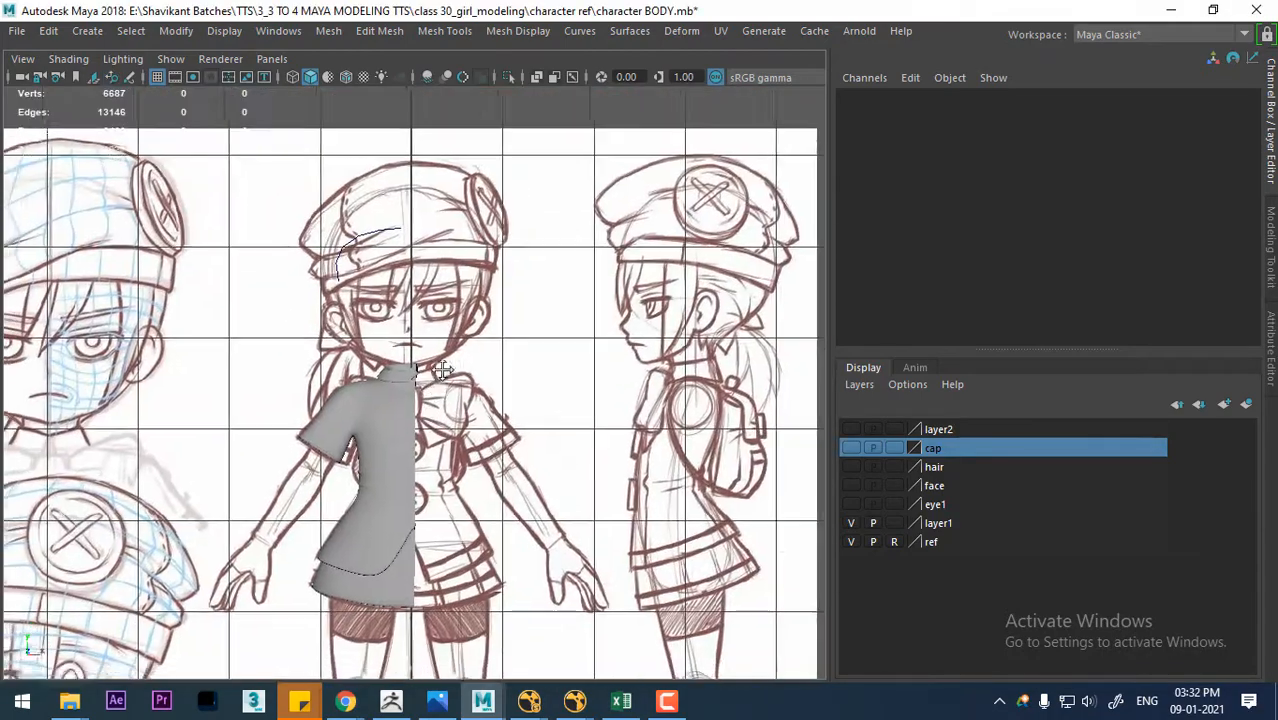
{"action": "right_click_drag", "start_coordinate": [372, 330], "coordinate": [410, 372], "text": "alt"}
{"action": "middle_click_drag", "start_coordinate": [392, 418], "coordinate": [412, 368], "text": "alt"}
{"action": "left_click", "coordinate": [406, 362]}
{"action": "right_click_drag", "start_coordinate": [345, 312], "coordinate": [402, 349], "text": "alt"}
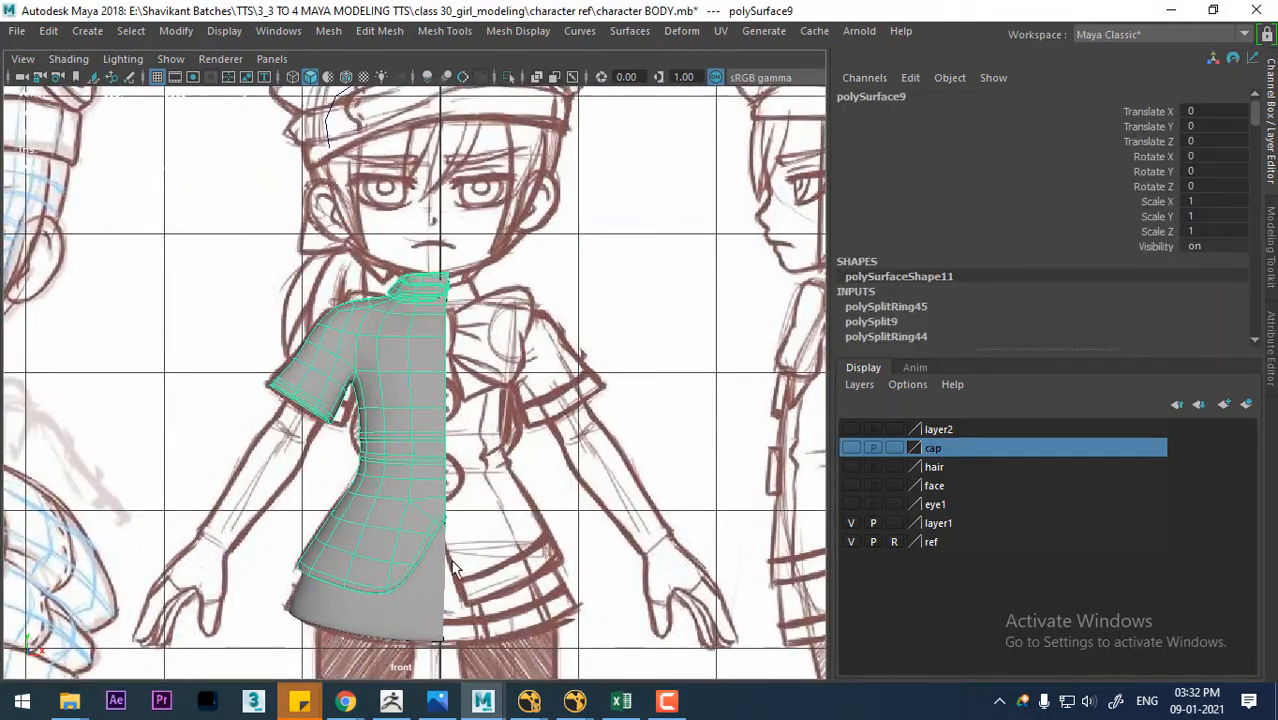
{"action": "right_click_drag", "start_coordinate": [392, 240], "coordinate": [384, 588], "text": "shift"}
{"action": "right_click_drag", "start_coordinate": [400, 446], "coordinate": [441, 490], "text": "alt"}
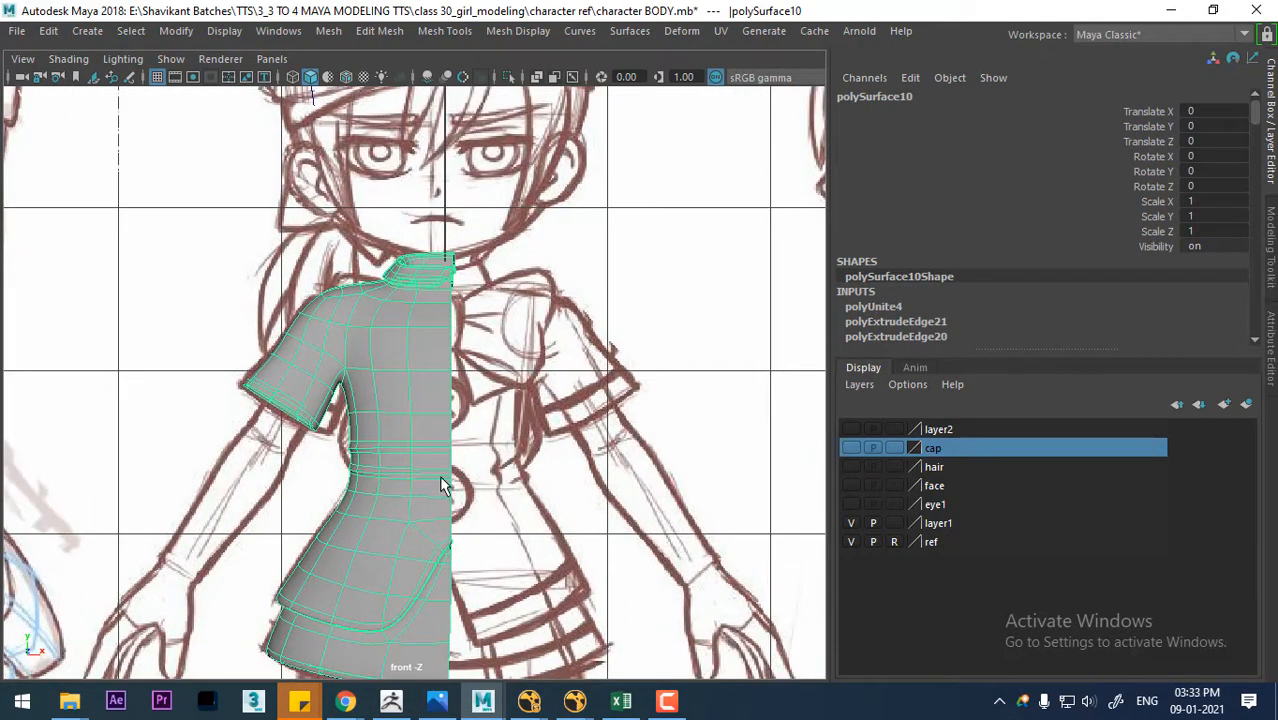
- Move the combined outfit mesh's pivot onto its centre front edge
{"action": "key", "text": "w"}
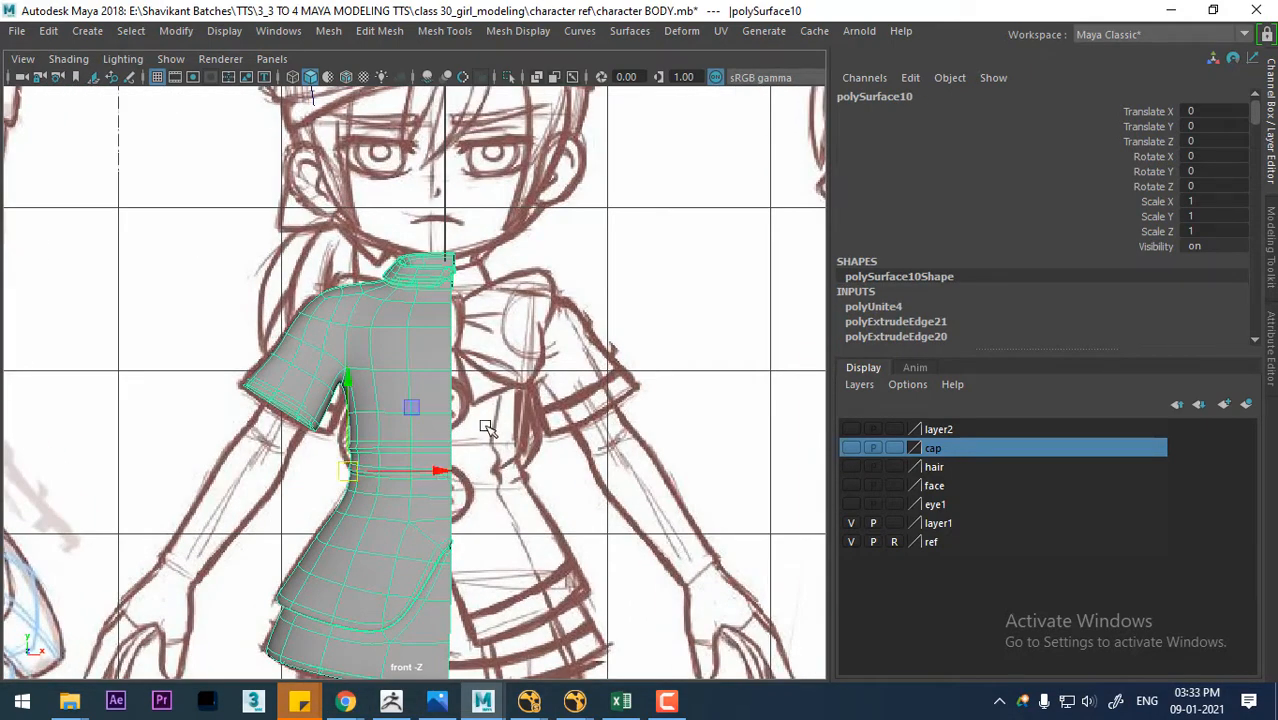
{"action": "key", "text": "d"}
{"action": "left_click", "coordinate": [452, 368]}
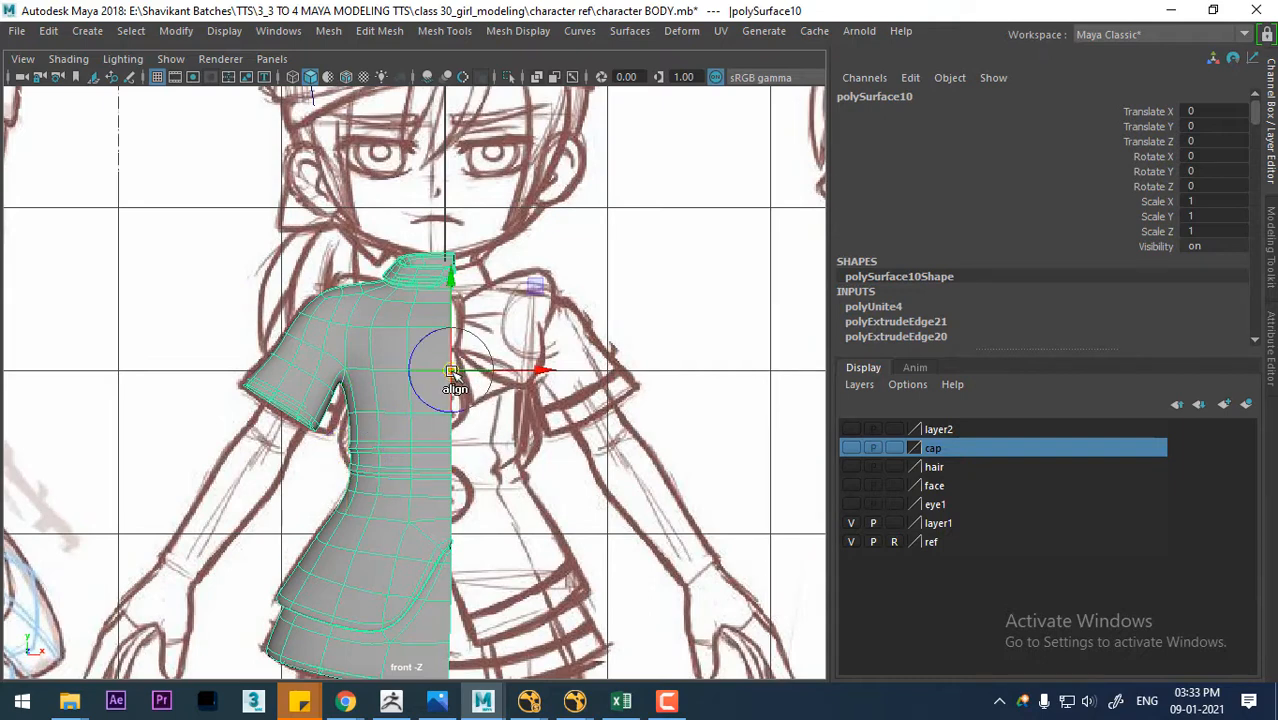
- Create one mirrored copy of the outfit half with Duplicate Special, using scale -1, 1, 1
{"action": "left_click", "coordinate": [49, 33]}
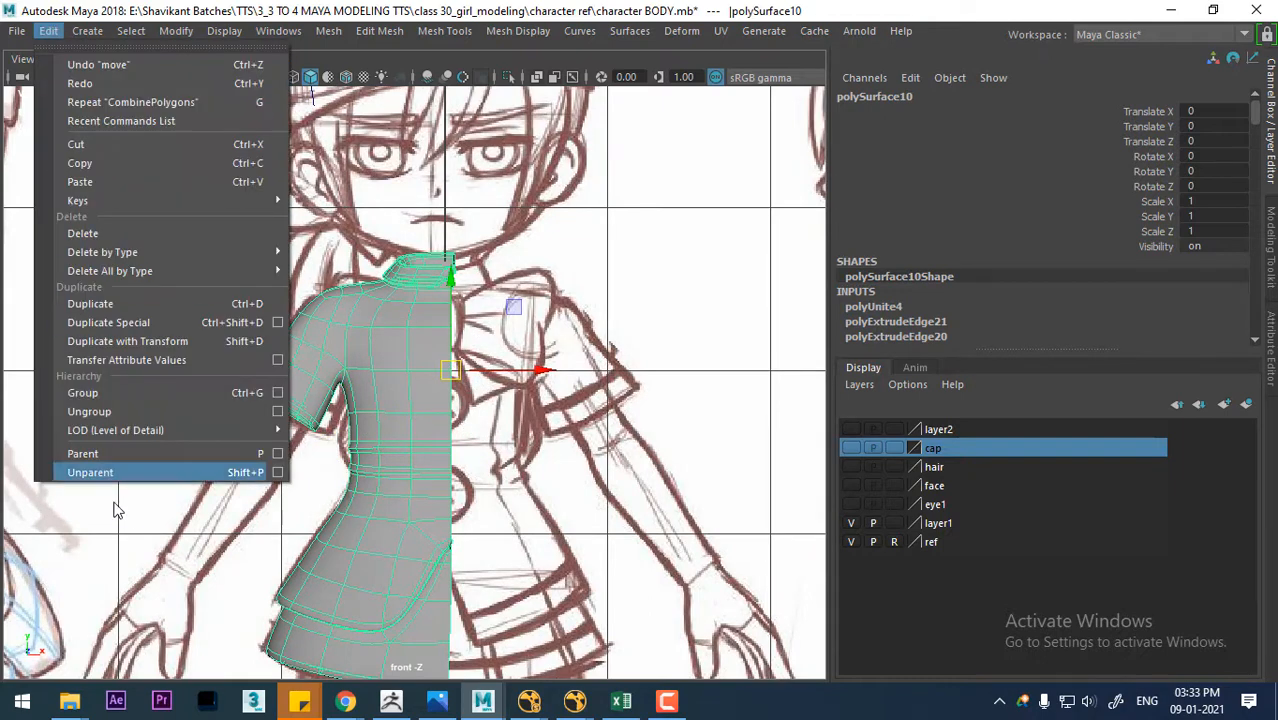
{"action": "left_click", "coordinate": [284, 319]}
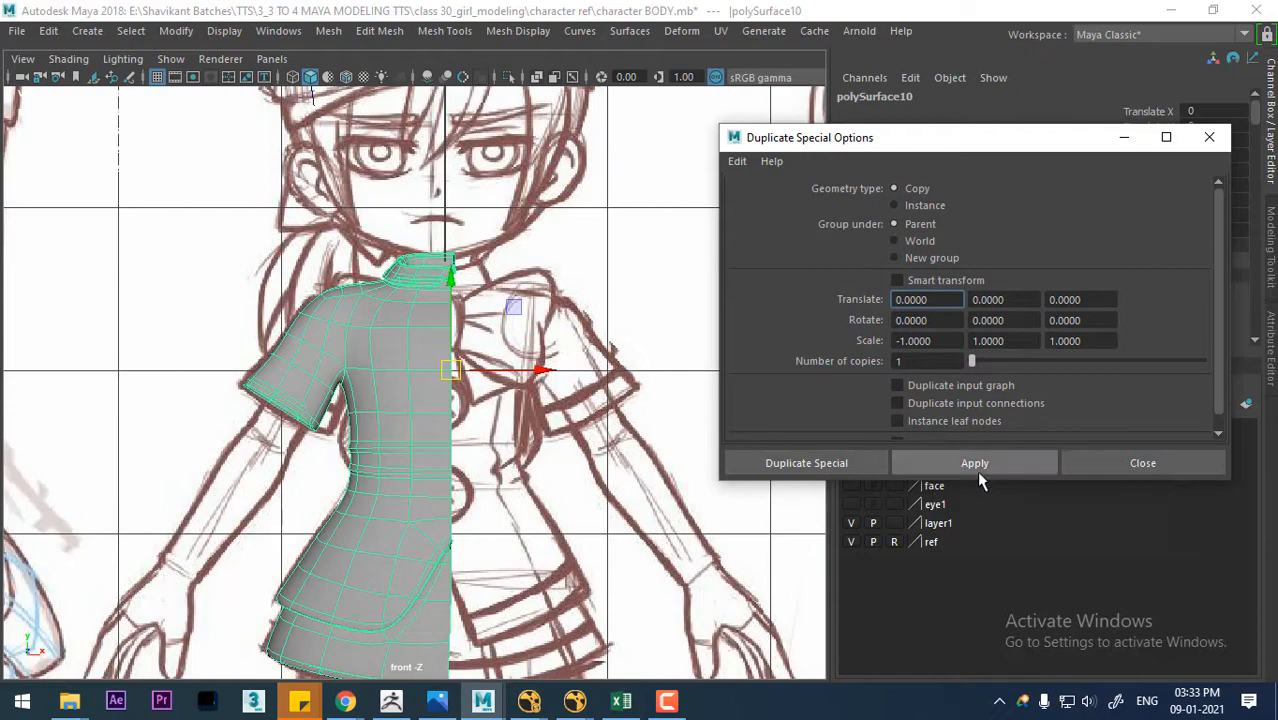
{"action": "left_click", "coordinate": [977, 462]}
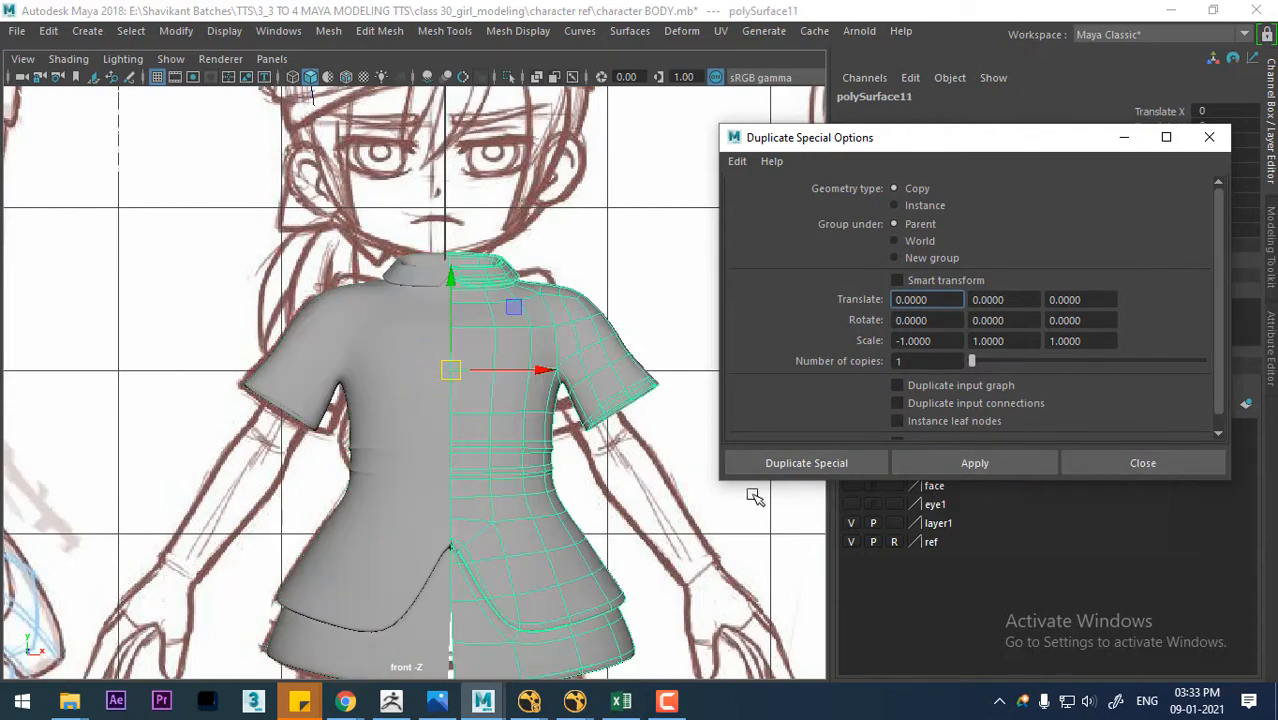
{"action": "middle_click_drag", "start_coordinate": [657, 490], "coordinate": [630, 325], "text": "alt"}
{"action": "right_click_drag", "start_coordinate": [629, 328], "coordinate": [572, 584], "text": "alt"}
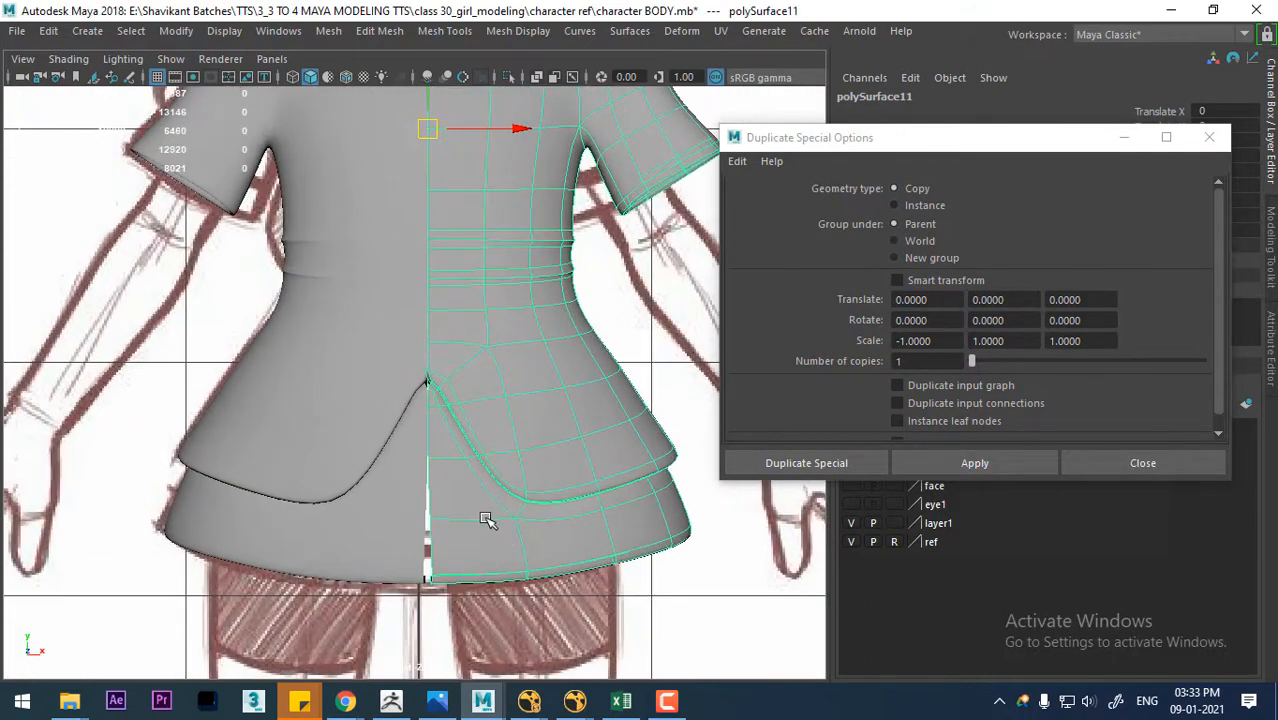
{"action": "left_click", "coordinate": [1143, 463]}
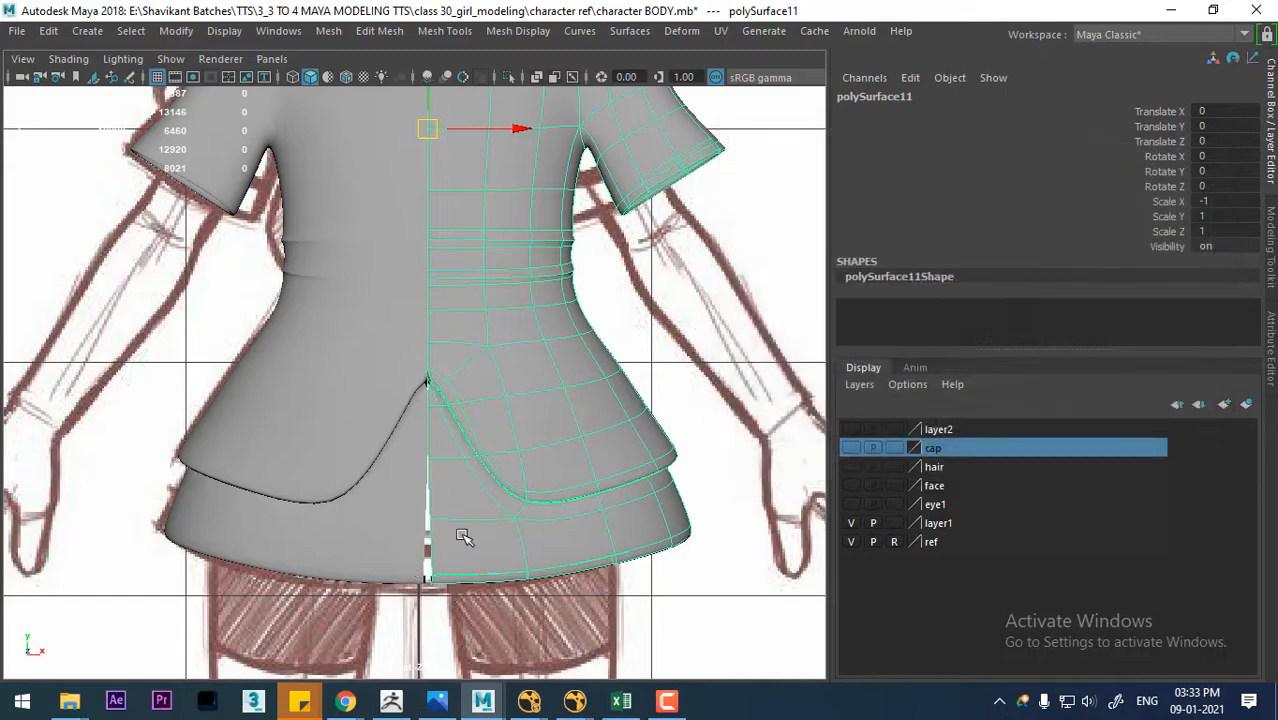
- Flatten the mirrored half's lower centre seam vertices along X and shift them onto the centre line
{"action": "left_click", "coordinate": [395, 552], "text": "shift"}
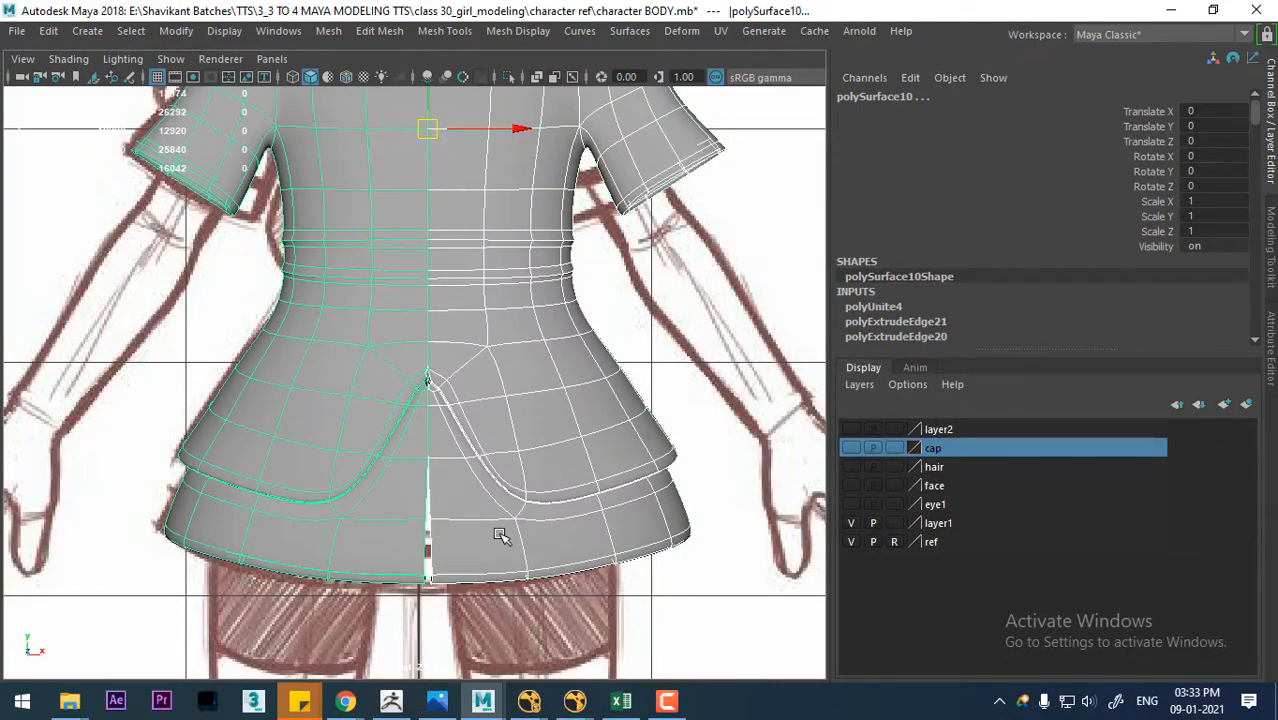
{"action": "right_click_drag", "start_coordinate": [533, 422], "coordinate": [449, 490], "text": "alt"}
{"action": "right_click_drag", "start_coordinate": [445, 425], "coordinate": [518, 590], "text": "alt"}
{"action": "middle_click_drag", "start_coordinate": [518, 590], "coordinate": [506, 414], "text": "alt"}
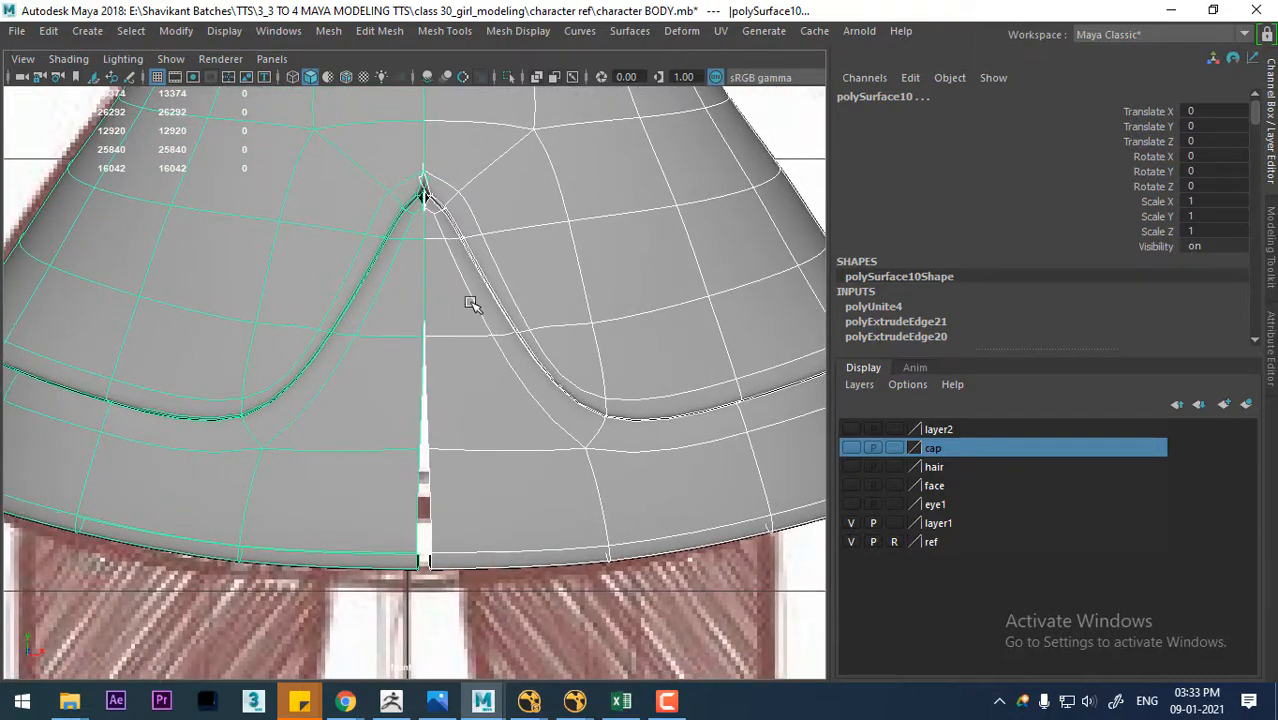
{"action": "right_click_drag", "start_coordinate": [462, 160], "coordinate": [405, 185]}
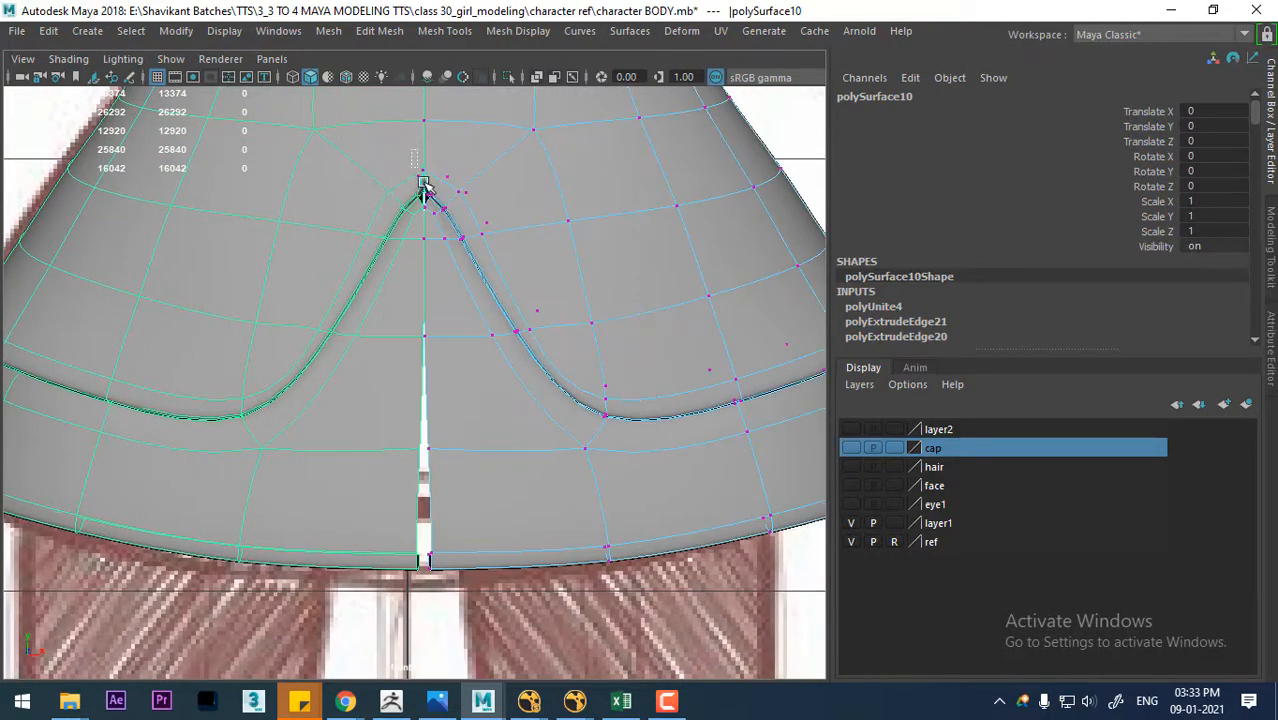
{"action": "left_click_drag", "start_coordinate": [423, 183], "coordinate": [447, 467]}
{"action": "left_click_drag", "start_coordinate": [437, 594], "coordinate": [438, 592]}
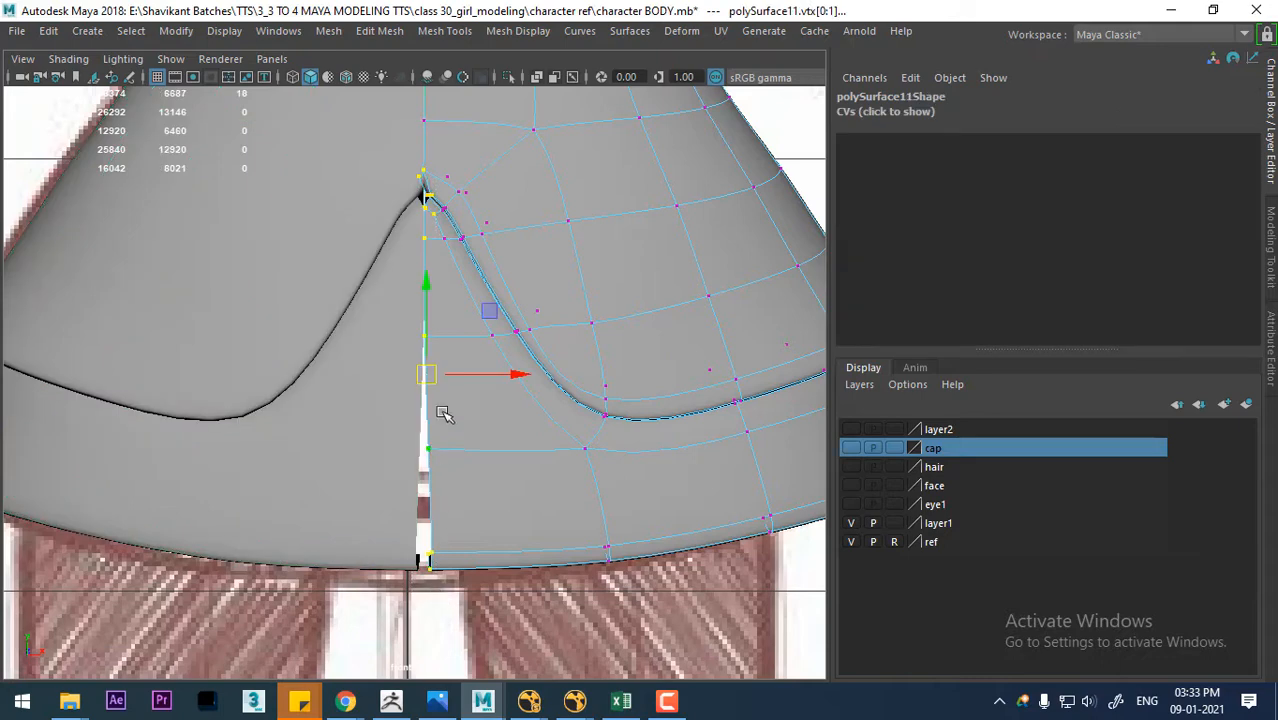
{"action": "right_click_drag", "start_coordinate": [431, 302], "coordinate": [477, 452], "text": "alt"}
{"action": "middle_click_drag", "start_coordinate": [468, 308], "coordinate": [473, 440], "text": "alt"}
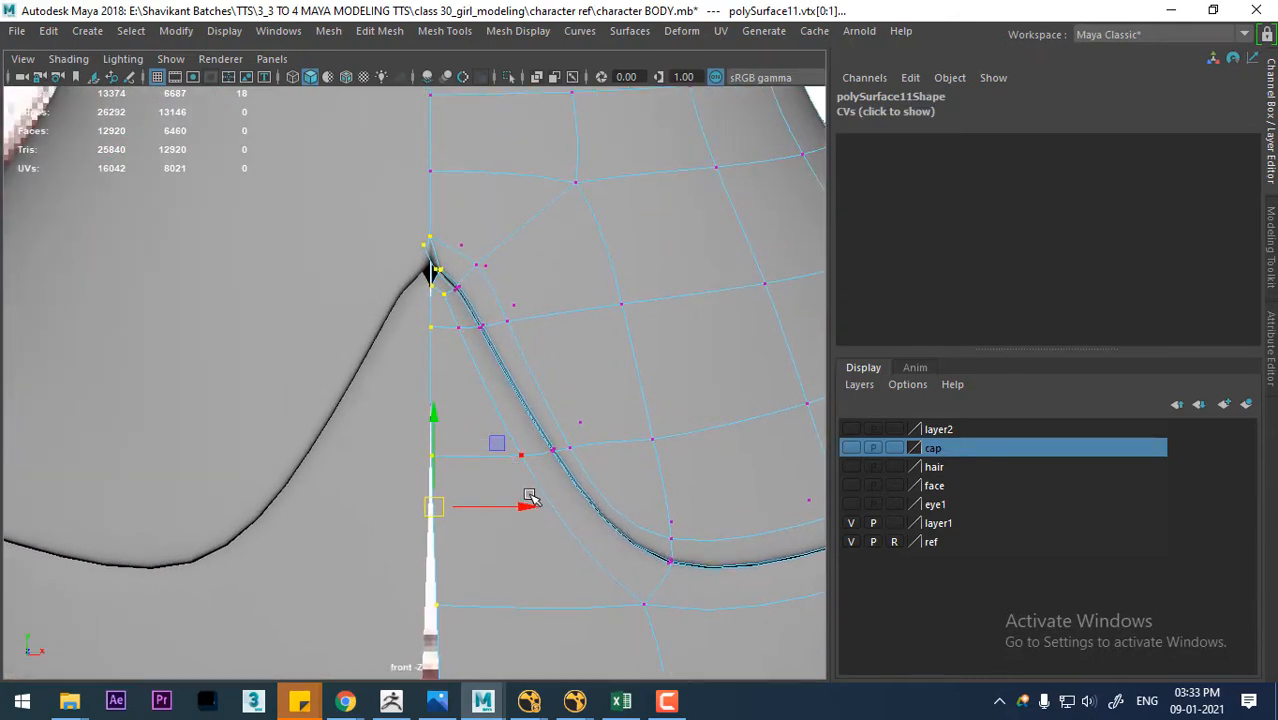
{"action": "key", "text": "r"}
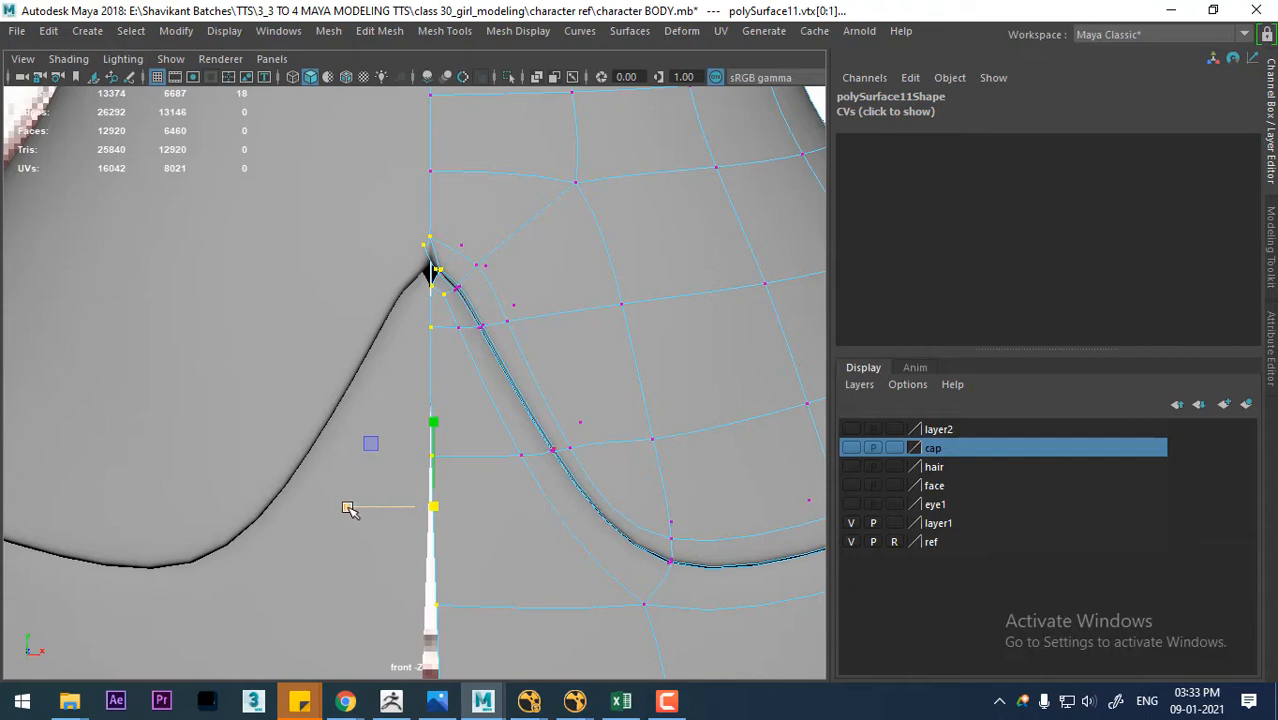
{"action": "left_click_drag", "start_coordinate": [348, 509], "coordinate": [428, 508]}
{"action": "key", "text": "w"}
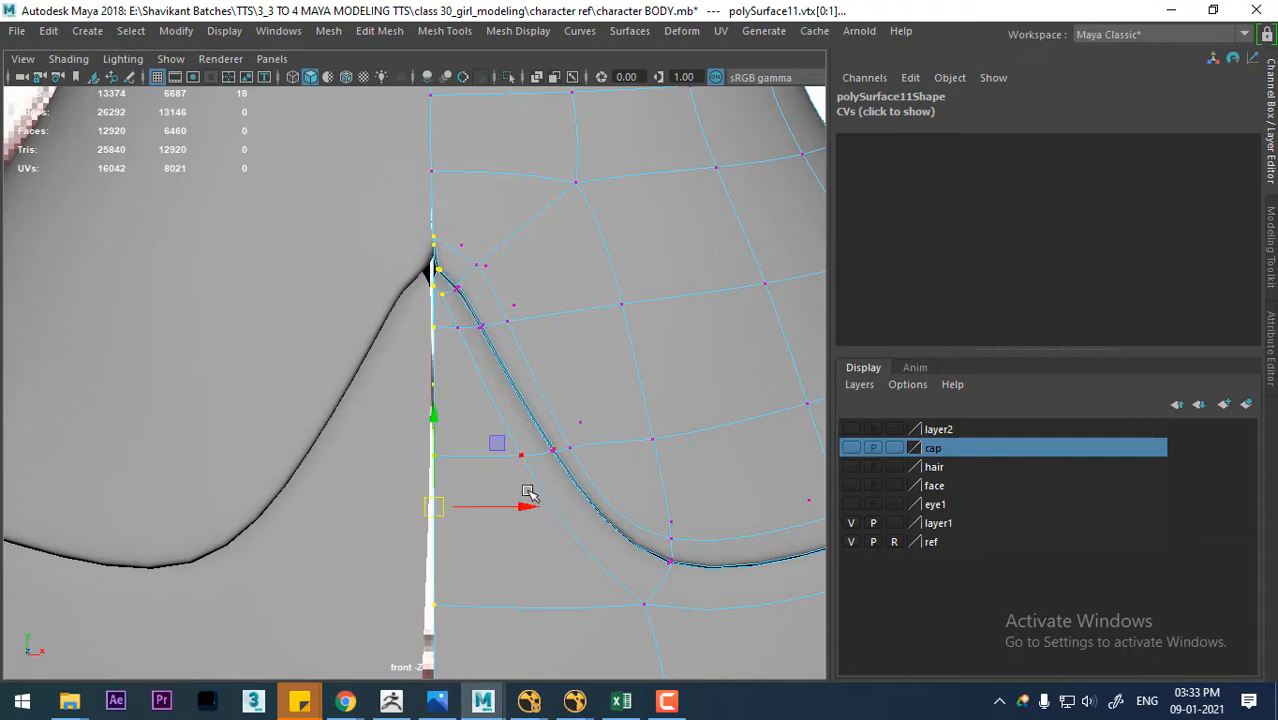
{"action": "left_click_drag", "start_coordinate": [518, 505], "coordinate": [513, 507]}
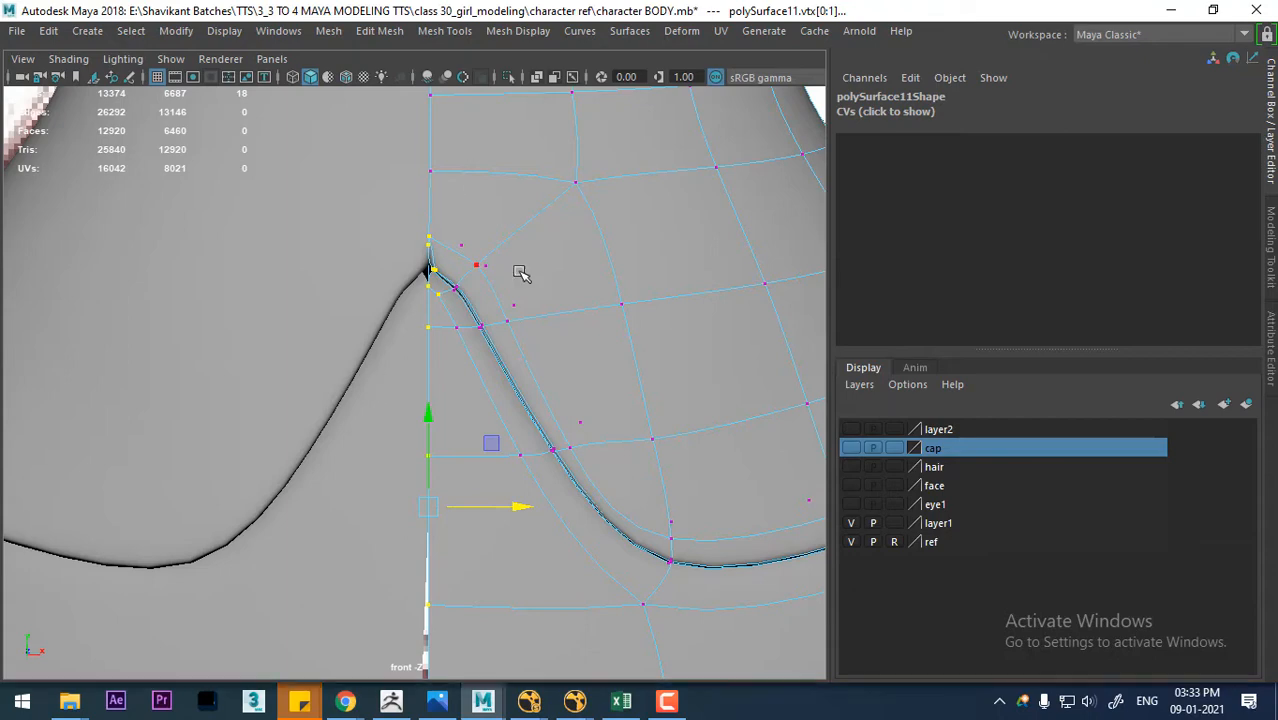
{"action": "right_click_drag", "start_coordinate": [520, 273], "coordinate": [600, 125]}
- Align the original half's lower centre seam vertices with the centre line to close the skirt's front gap
{"action": "left_click", "coordinate": [381, 410]}
{"action": "middle_click_drag", "start_coordinate": [443, 463], "coordinate": [442, 320], "text": "alt"}
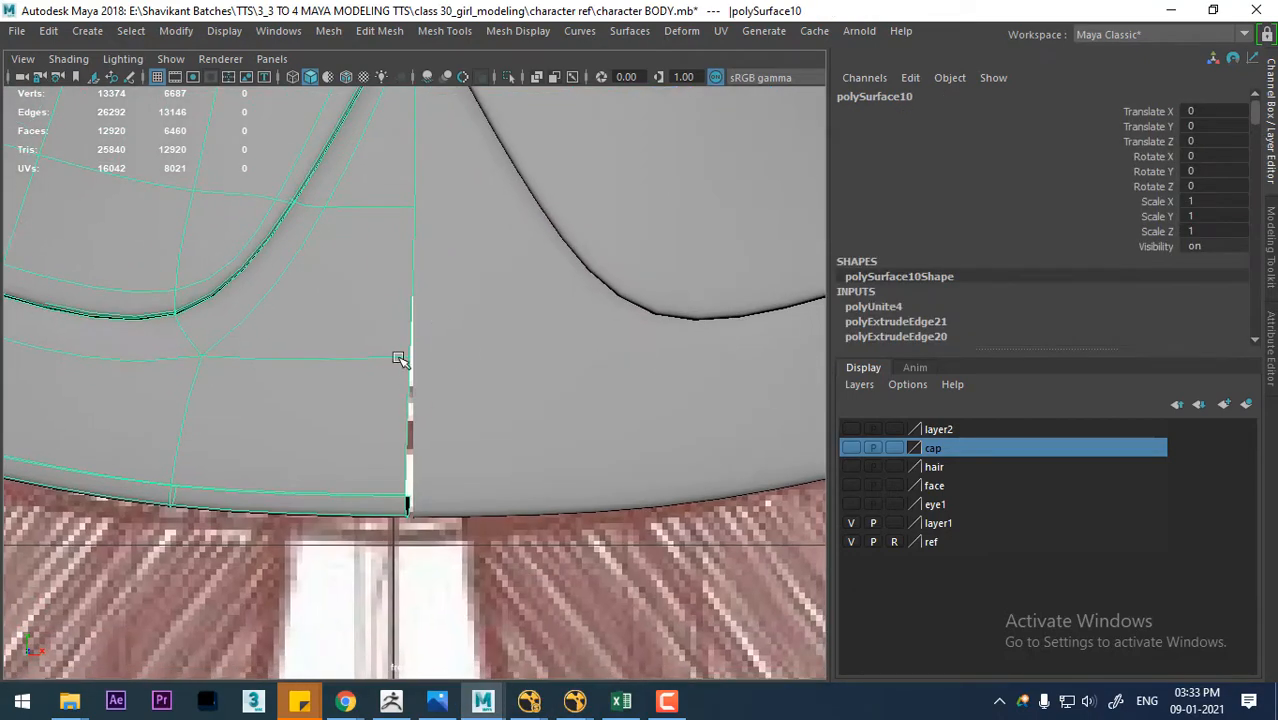
{"action": "right_click_drag", "start_coordinate": [374, 284], "coordinate": [282, 164]}
{"action": "middle_click_drag", "start_coordinate": [446, 305], "coordinate": [447, 383], "text": "alt"}
{"action": "scroll", "coordinate": [447, 383], "scroll_direction": "down", "scroll_amount": 6}
{"action": "scroll", "coordinate": [447, 383], "scroll_direction": "down", "scroll_amount": 4}
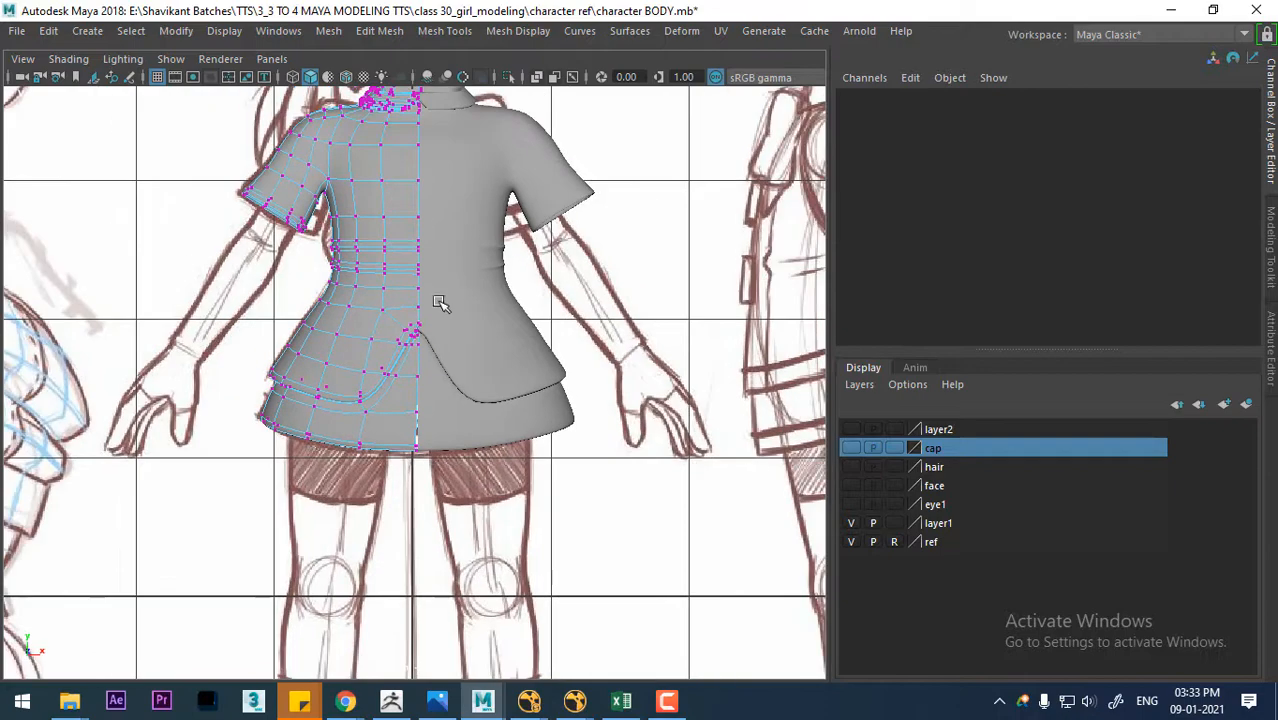
{"action": "scroll", "coordinate": [442, 305], "scroll_direction": "up", "scroll_amount": 5}
{"action": "left_click_drag", "start_coordinate": [417, 539], "coordinate": [412, 541]}
{"action": "scroll", "coordinate": [480, 330], "scroll_direction": "up", "scroll_amount": 6}
{"action": "middle_click_drag", "start_coordinate": [559, 207], "coordinate": [560, 396], "text": "alt"}
{"action": "scroll", "coordinate": [508, 473], "scroll_direction": "up", "scroll_amount": 3}
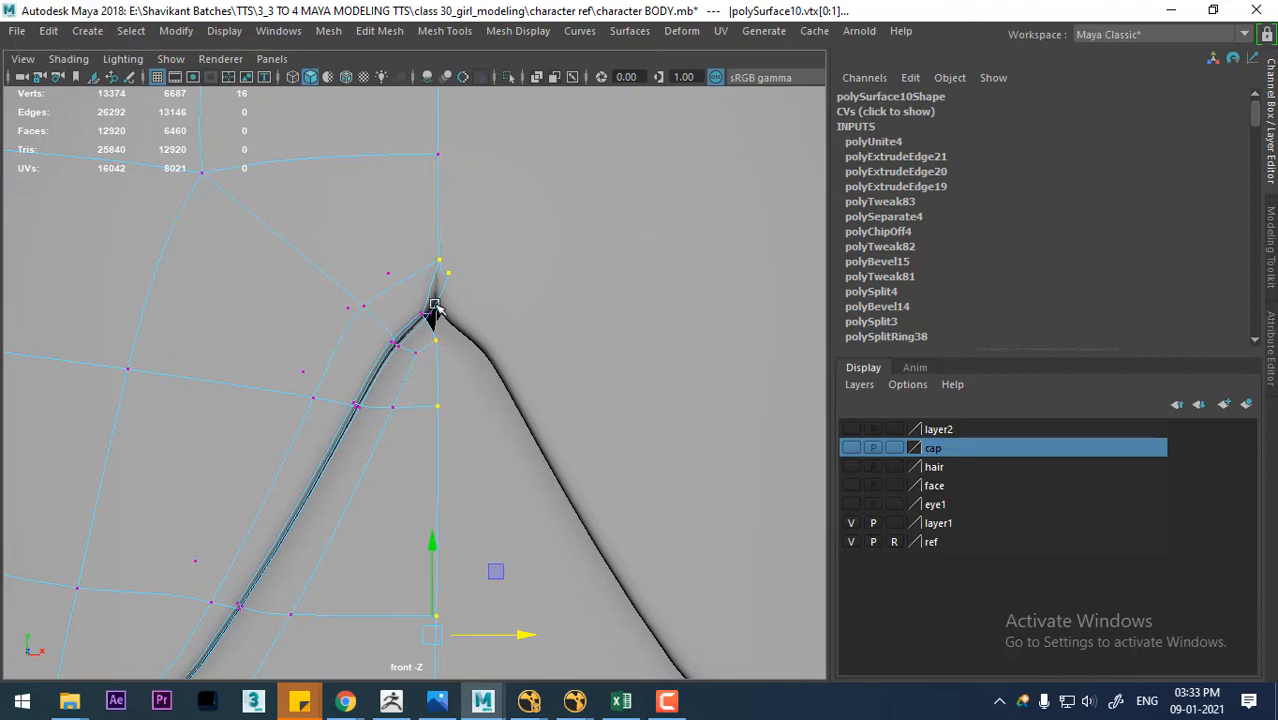
{"action": "scroll", "coordinate": [510, 606], "scroll_direction": "up", "scroll_amount": 5}
- Isolate the original outfit half in the perspective view and show its inner side without smooth preview
{"action": "key", "text": "space"}
{"action": "left_click_drag", "start_coordinate": [491, 442], "coordinate": [453, 411]}
{"action": "scroll", "coordinate": [495, 439], "scroll_direction": "up", "scroll_amount": 3}
{"action": "right_click_drag", "start_coordinate": [402, 290], "coordinate": [492, 115]}
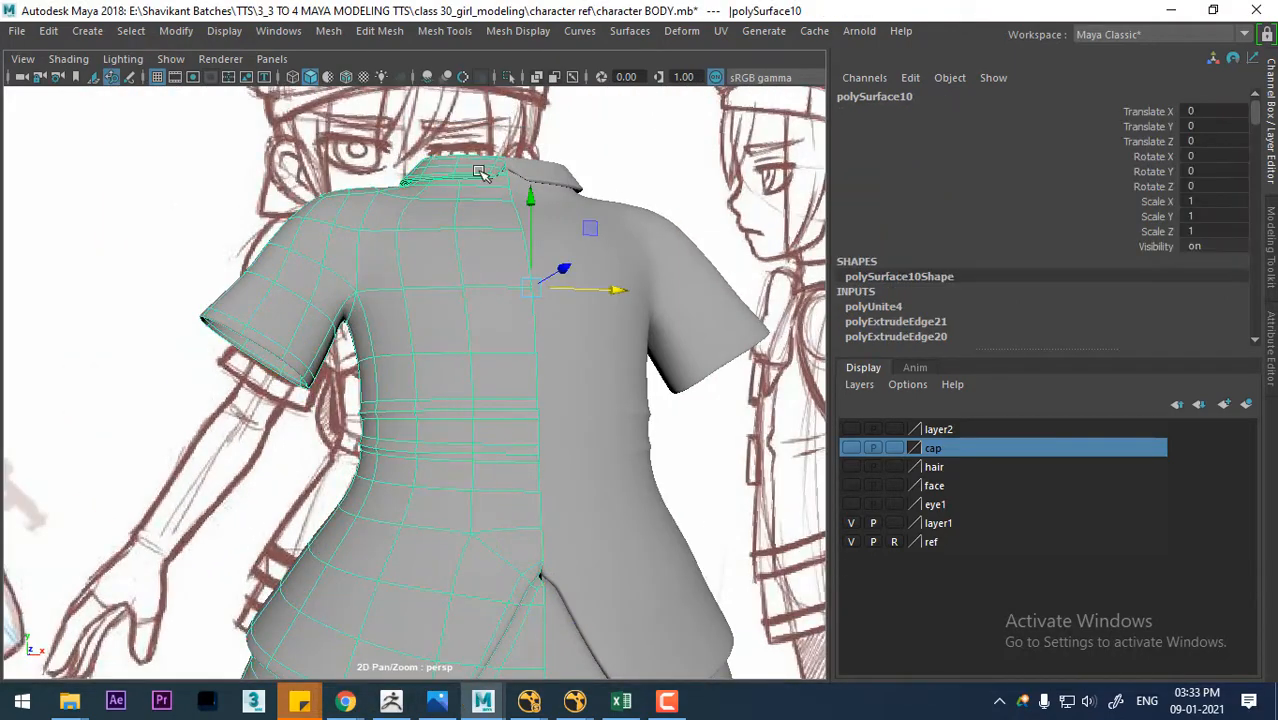
{"action": "left_click_drag", "start_coordinate": [460, 322], "coordinate": [436, 328], "text": "alt"}
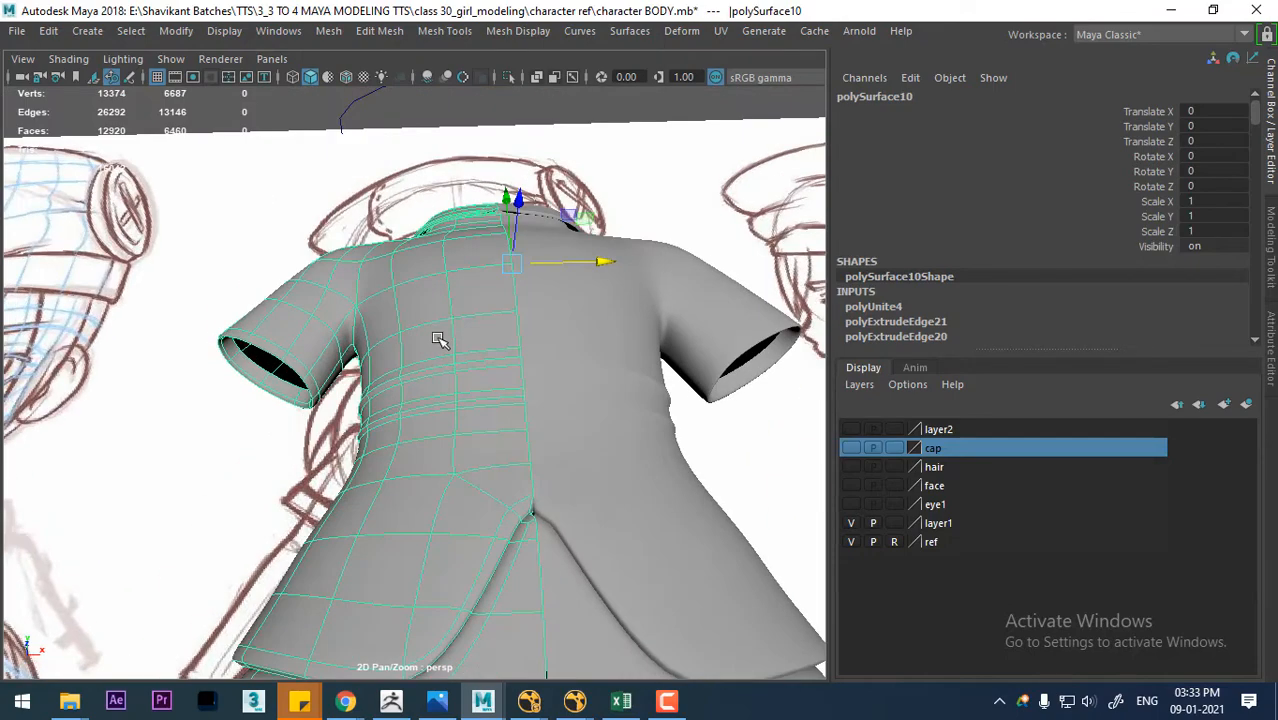
{"action": "key", "text": "alt+h"}
{"action": "key", "text": "alt+h"}
{"action": "left_click_drag", "start_coordinate": [576, 459], "coordinate": [228, 423], "text": "alt"}
{"action": "key", "text": "1"}
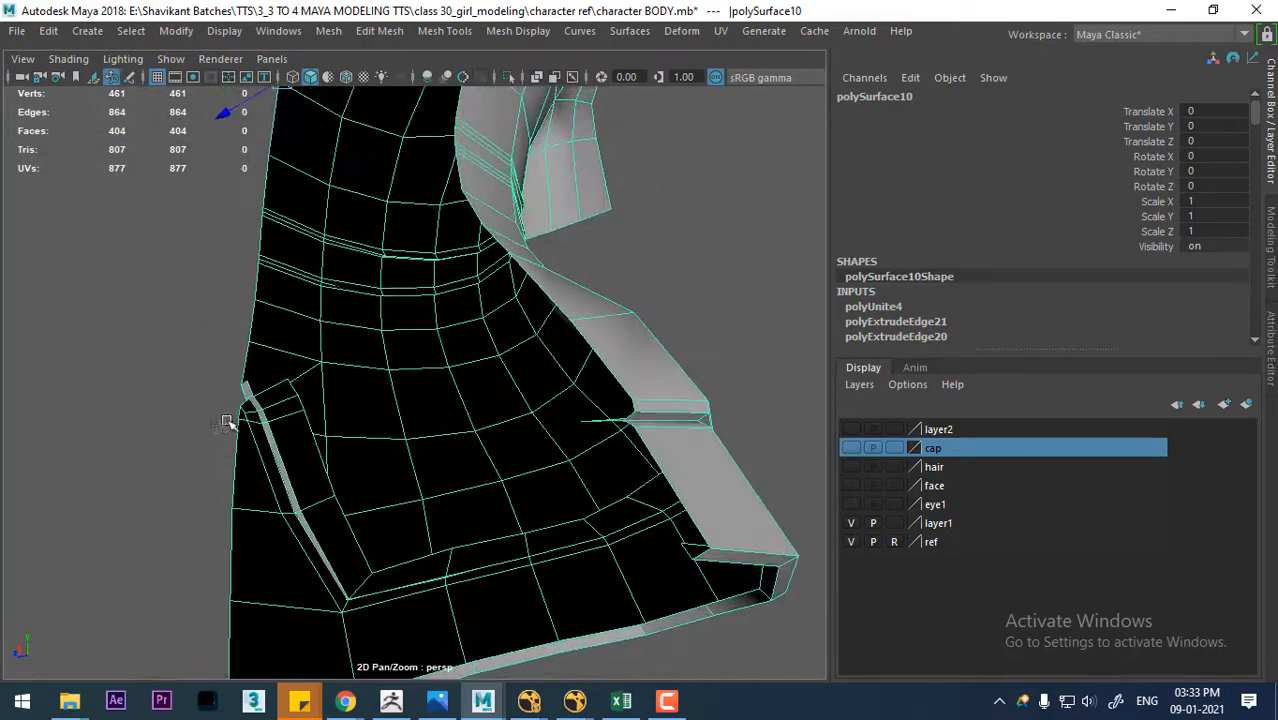
- Select the lower skirt's front centre border edges and move them along X onto the centre line in the front view
{"action": "scroll", "coordinate": [228, 423], "scroll_direction": "up", "scroll_amount": 2}
{"action": "right_click_drag", "start_coordinate": [260, 422], "coordinate": [244, 80]}
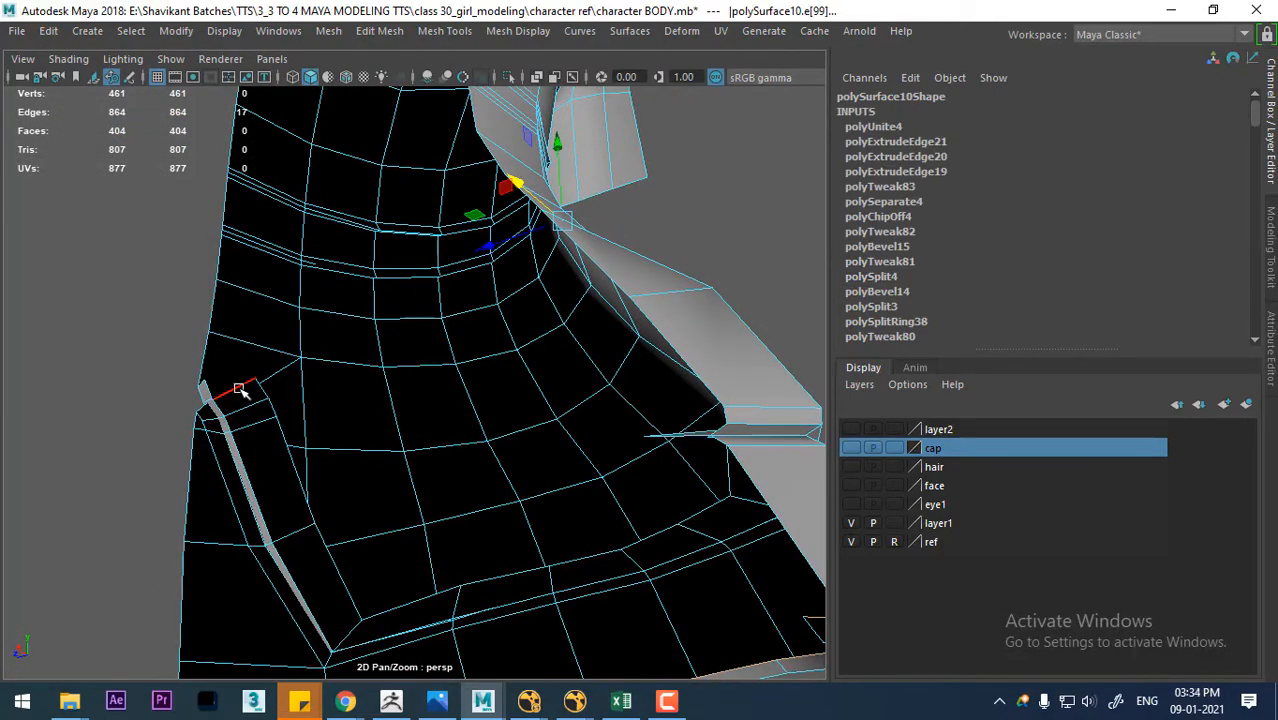
{"action": "left_click", "coordinate": [240, 390]}
{"action": "left_click_drag", "start_coordinate": [230, 495], "coordinate": [300, 516], "text": "alt"}
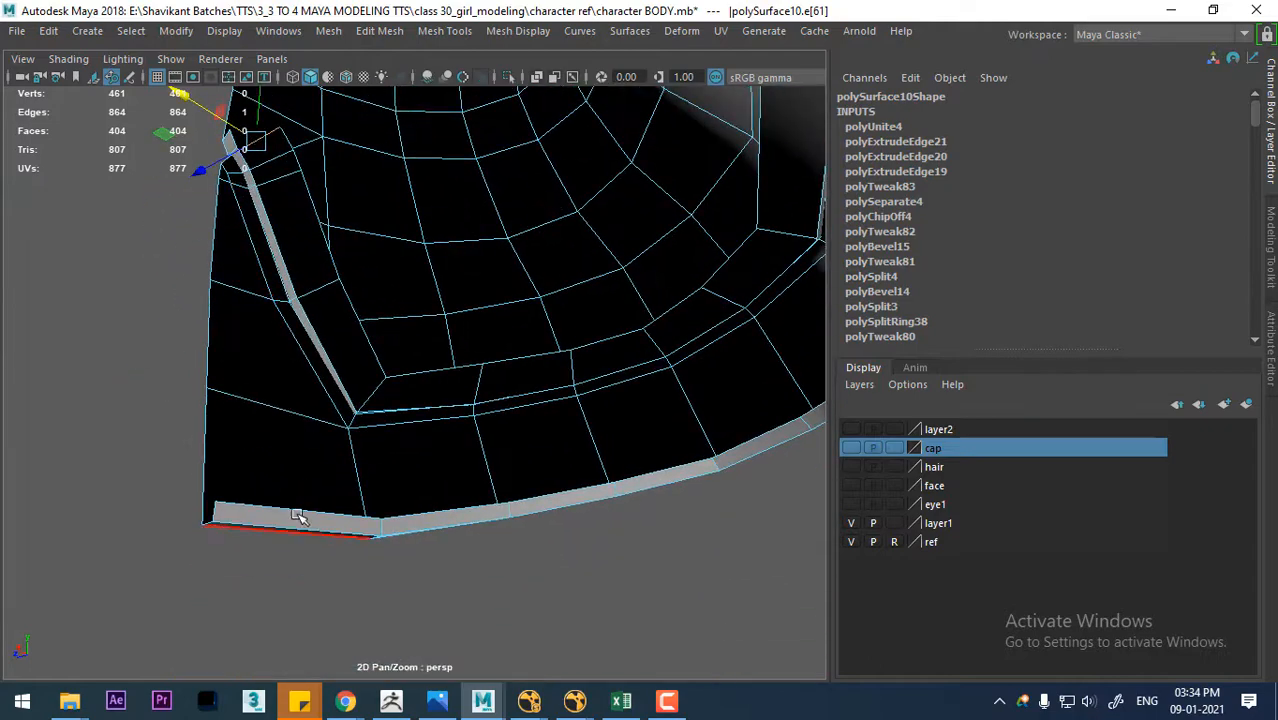
{"action": "double_click", "coordinate": [222, 516]}
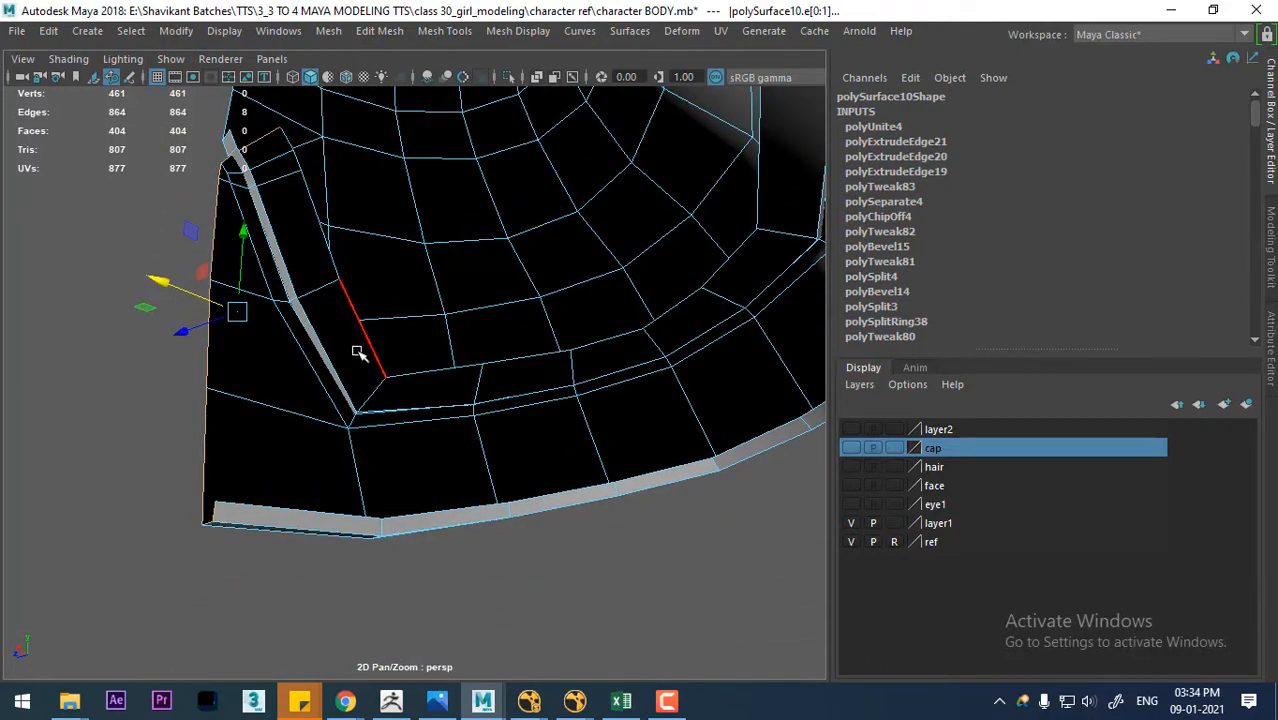
{"action": "key", "text": "space"}
{"action": "left_click_drag", "start_coordinate": [358, 352], "coordinate": [345, 402]}
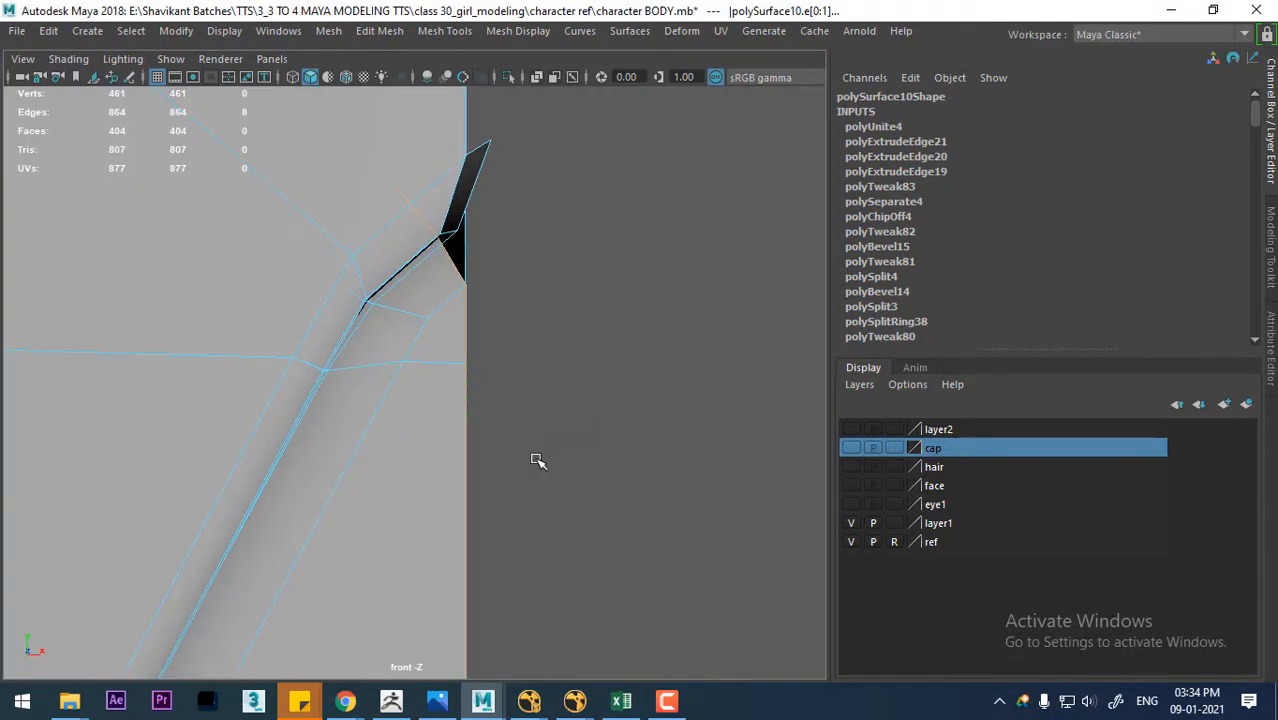
{"action": "scroll", "coordinate": [538, 461], "scroll_direction": "down", "scroll_amount": 5}
{"action": "left_click_drag", "start_coordinate": [500, 548], "coordinate": [262, 543]}
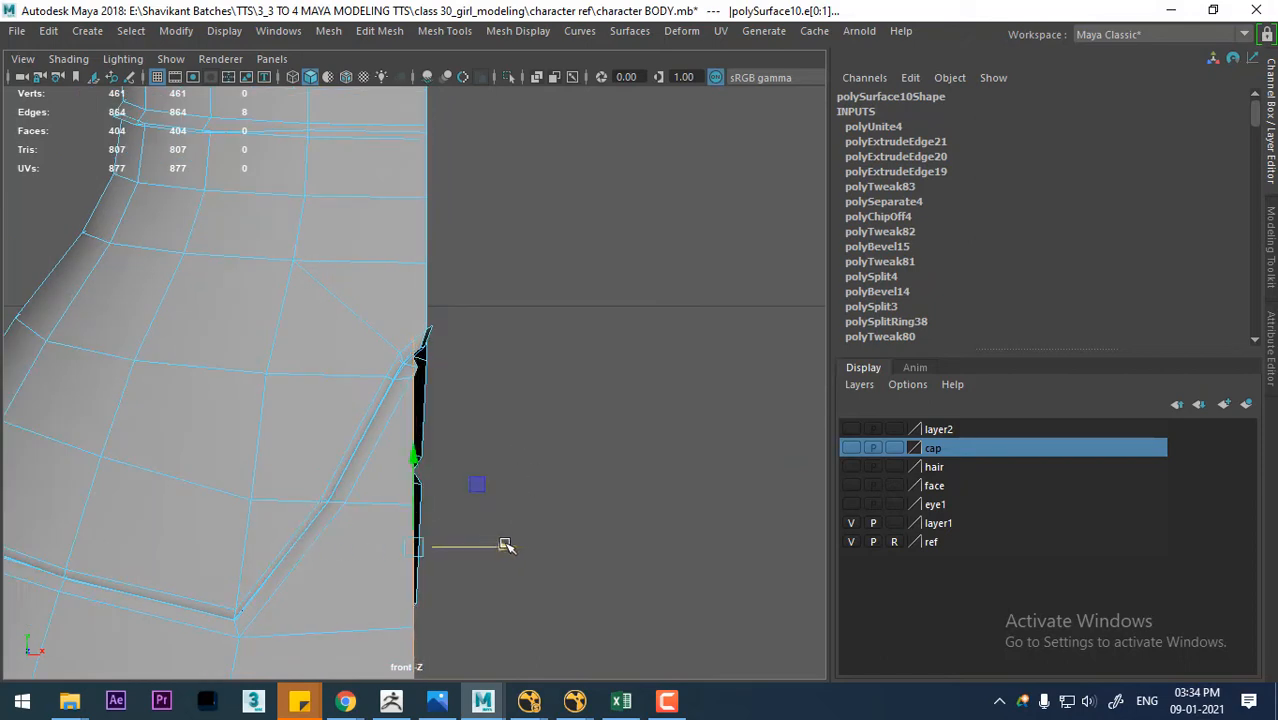
{"action": "left_click_drag", "start_coordinate": [505, 545], "coordinate": [515, 546]}
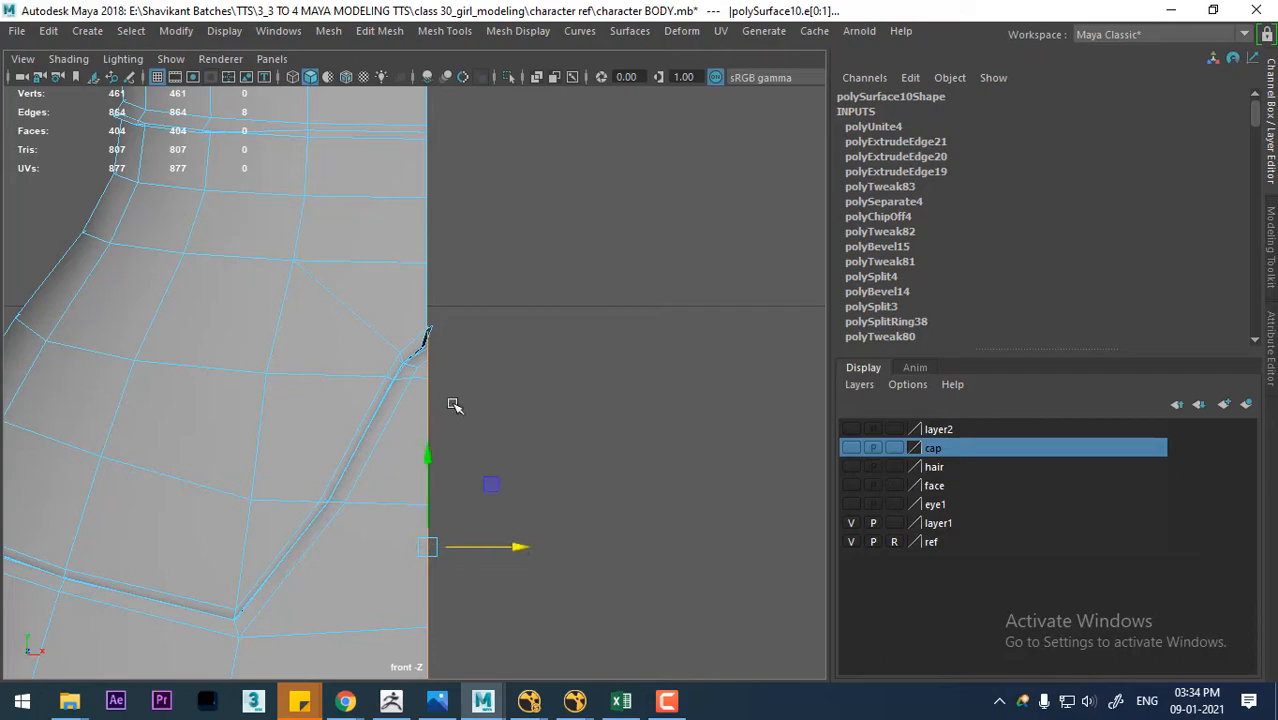
- Examine the edge at the tip of the front slit and the nearby seam from the front and in perspective
{"action": "scroll", "coordinate": [420, 345], "scroll_direction": "up", "scroll_amount": 3}
{"action": "left_click", "coordinate": [442, 291]}
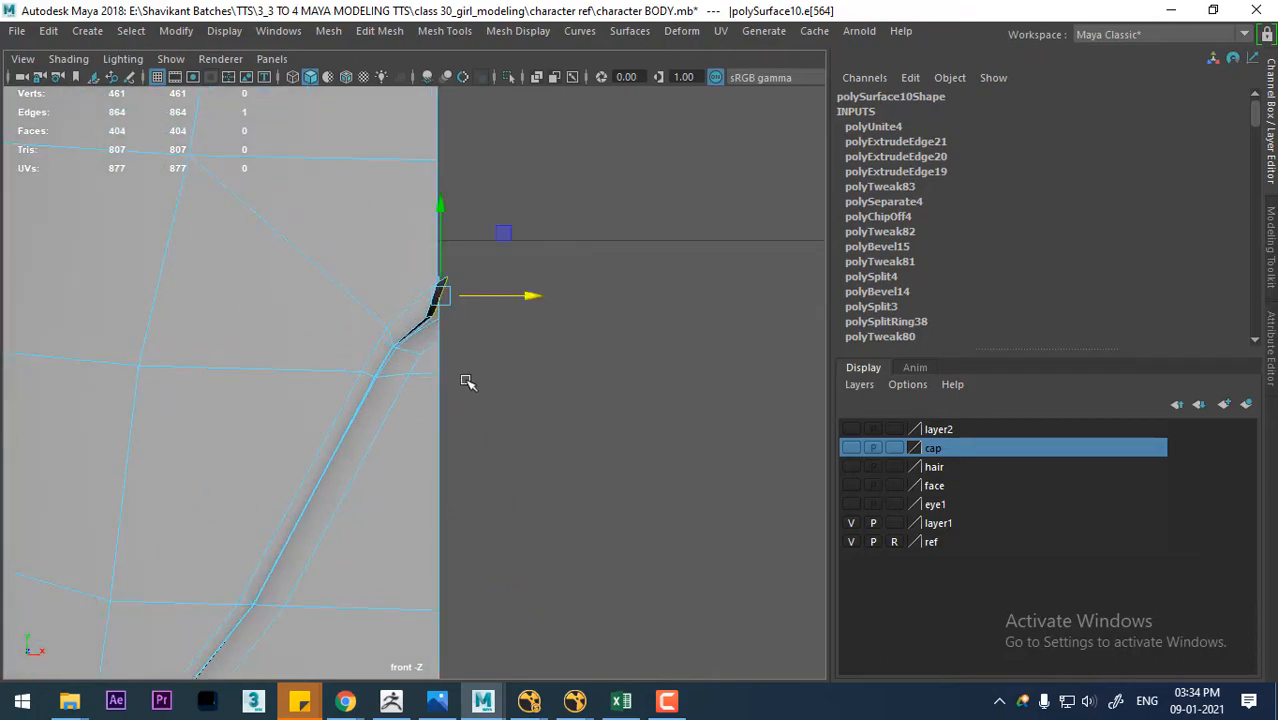
{"action": "key", "text": "space"}
{"action": "left_click_drag", "start_coordinate": [461, 471], "coordinate": [490, 330]}
{"action": "left_click_drag", "start_coordinate": [499, 282], "coordinate": [365, 280], "text": "alt"}
{"action": "middle_click_drag", "start_coordinate": [365, 280], "coordinate": [540, 445], "text": "alt"}
{"action": "right_click_drag", "start_coordinate": [540, 445], "coordinate": [567, 554], "text": "alt"}
{"action": "left_click_drag", "start_coordinate": [567, 554], "coordinate": [662, 441], "text": "alt"}
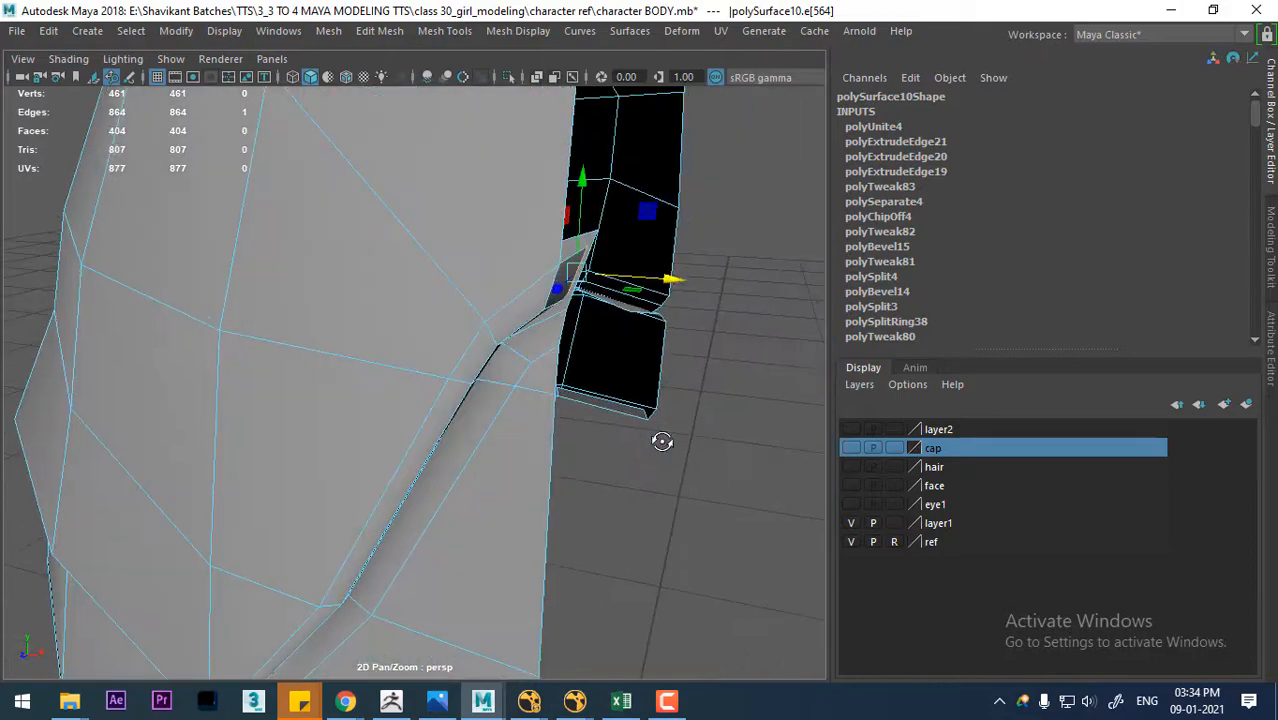
{"action": "left_click_drag", "start_coordinate": [634, 347], "coordinate": [675, 293], "text": "alt"}
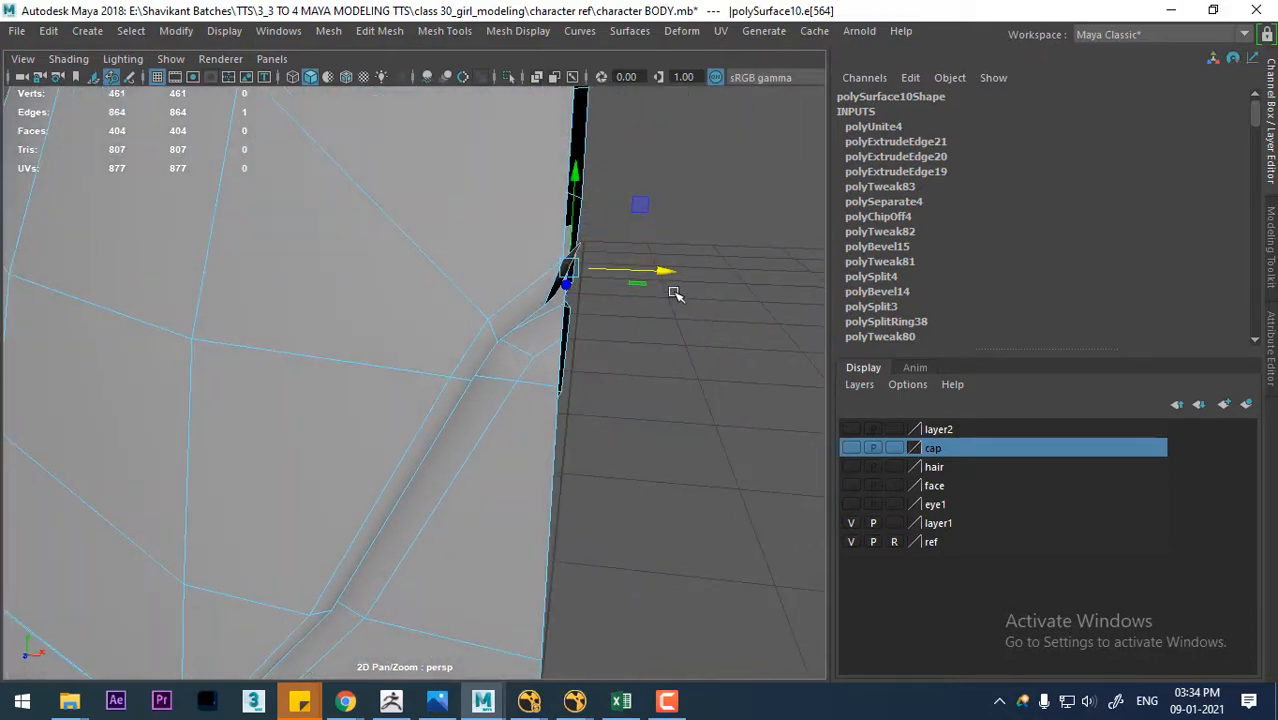
- Select the outfit half's open border edges and deselect those around the slit, skirt and collar, keeping the centre seam
{"action": "left_click", "coordinate": [565, 216]}
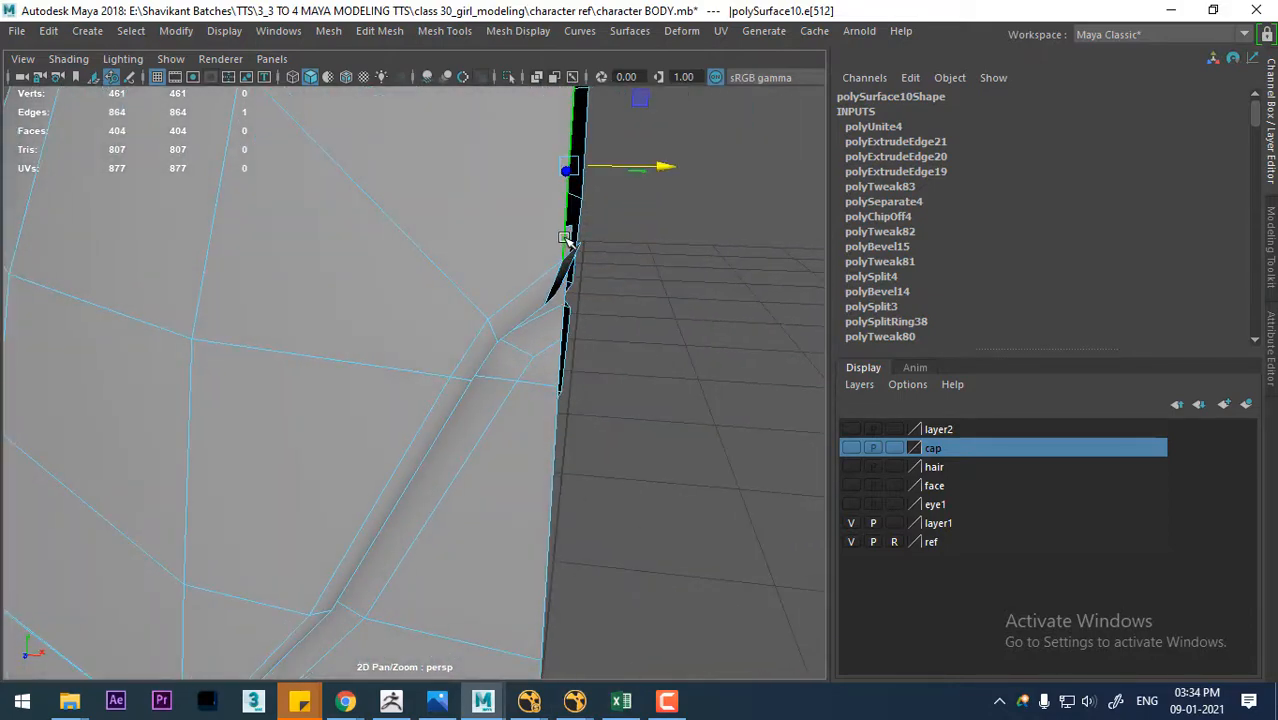
{"action": "left_click_drag", "start_coordinate": [594, 330], "coordinate": [420, 467], "text": "alt"}
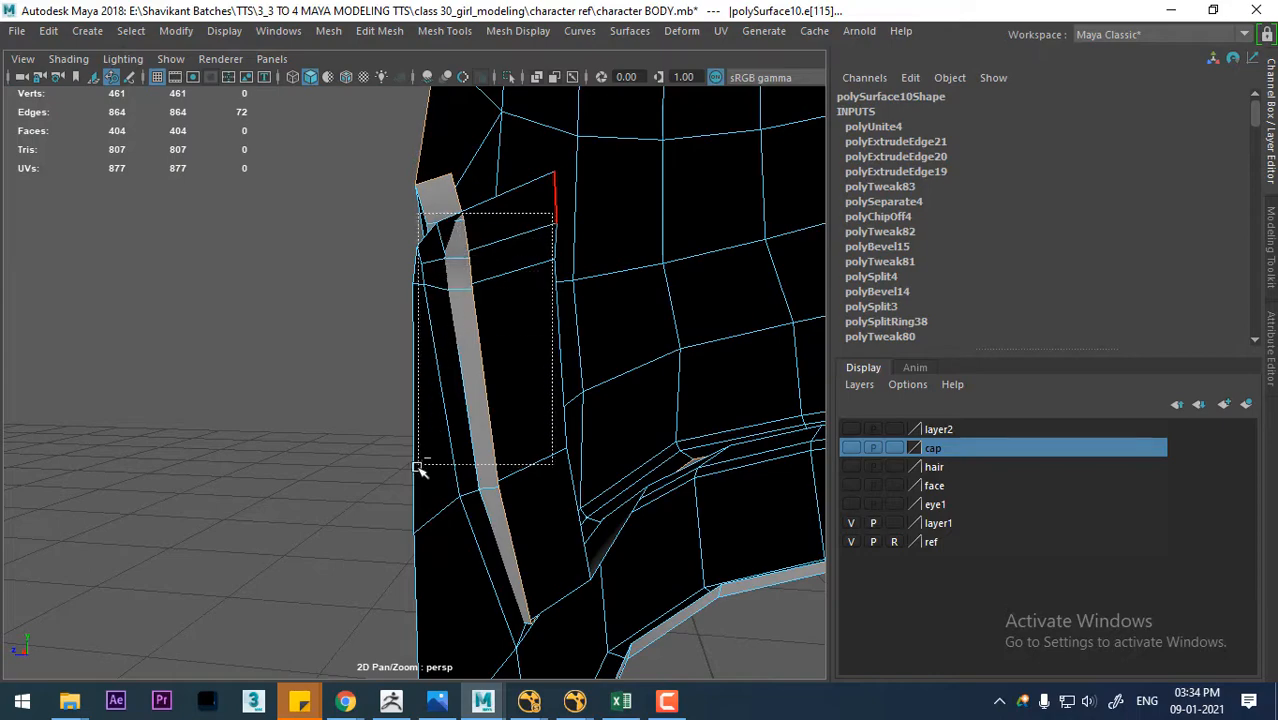
{"action": "left_click_drag", "start_coordinate": [675, 417], "coordinate": [444, 656], "text": "ctrl"}
{"action": "right_click_drag", "start_coordinate": [545, 528], "coordinate": [585, 451], "text": "alt"}
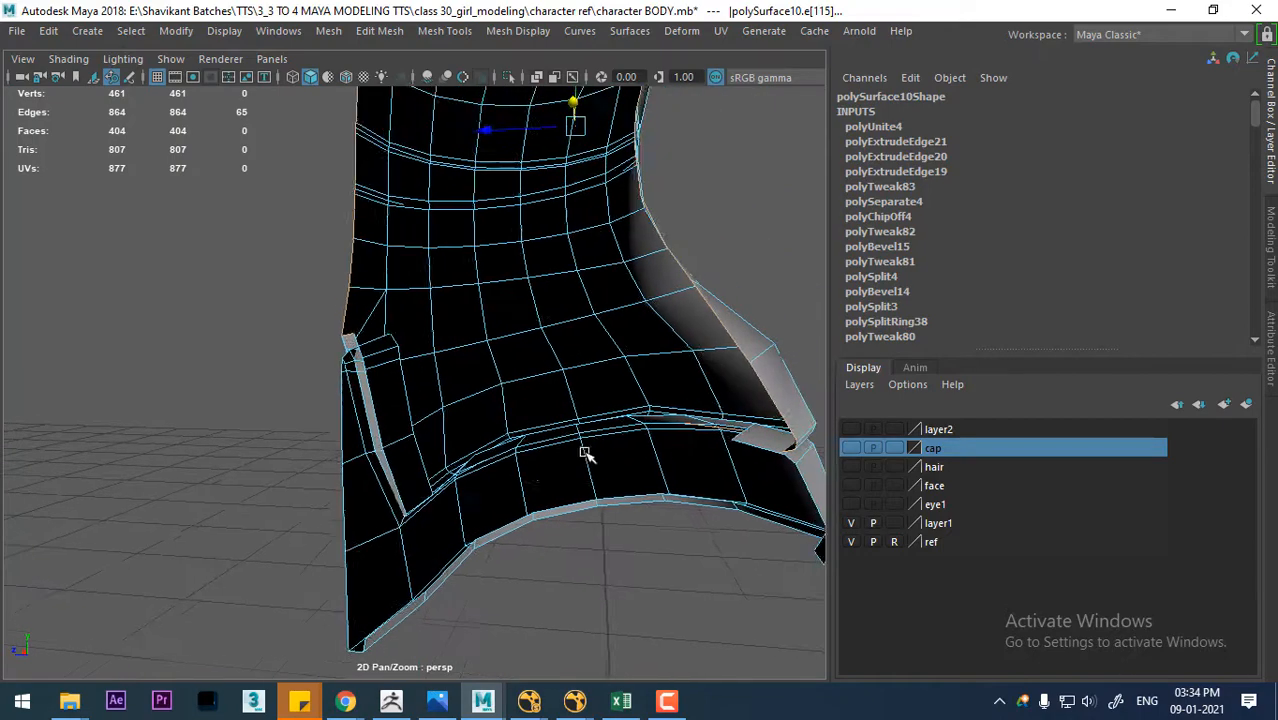
{"action": "left_click_drag", "start_coordinate": [585, 451], "coordinate": [612, 438], "text": "alt"}
{"action": "left_click_drag", "start_coordinate": [414, 417], "coordinate": [452, 556], "text": "ctrl"}
{"action": "left_click_drag", "start_coordinate": [608, 419], "coordinate": [575, 440], "text": "ctrl"}
{"action": "mouse_move", "coordinate": [720, 382]}
{"action": "left_mouse_down", "text": "ctrl"}
{"action": "mouse_move", "coordinate": [685, 485]}
{"action": "mouse_move", "coordinate": [719, 428]}
{"action": "mouse_move", "coordinate": [782, 390]}
{"action": "mouse_move", "coordinate": [845, 457]}
{"action": "mouse_move", "coordinate": [745, 463]}
{"action": "mouse_move", "coordinate": [562, 429]}
{"action": "mouse_move", "coordinate": [660, 432]}
{"action": "mouse_move", "coordinate": [656, 591]}
{"action": "mouse_move", "coordinate": [585, 442]}
{"action": "mouse_move", "coordinate": [502, 491]}
{"action": "mouse_move", "coordinate": [397, 516]}
{"action": "mouse_move", "coordinate": [430, 446]}
{"action": "mouse_move", "coordinate": [522, 522]}
{"action": "mouse_move", "coordinate": [445, 394]}
{"action": "mouse_move", "coordinate": [497, 340]}
{"action": "left_mouse_up", "text": "ctrl"}
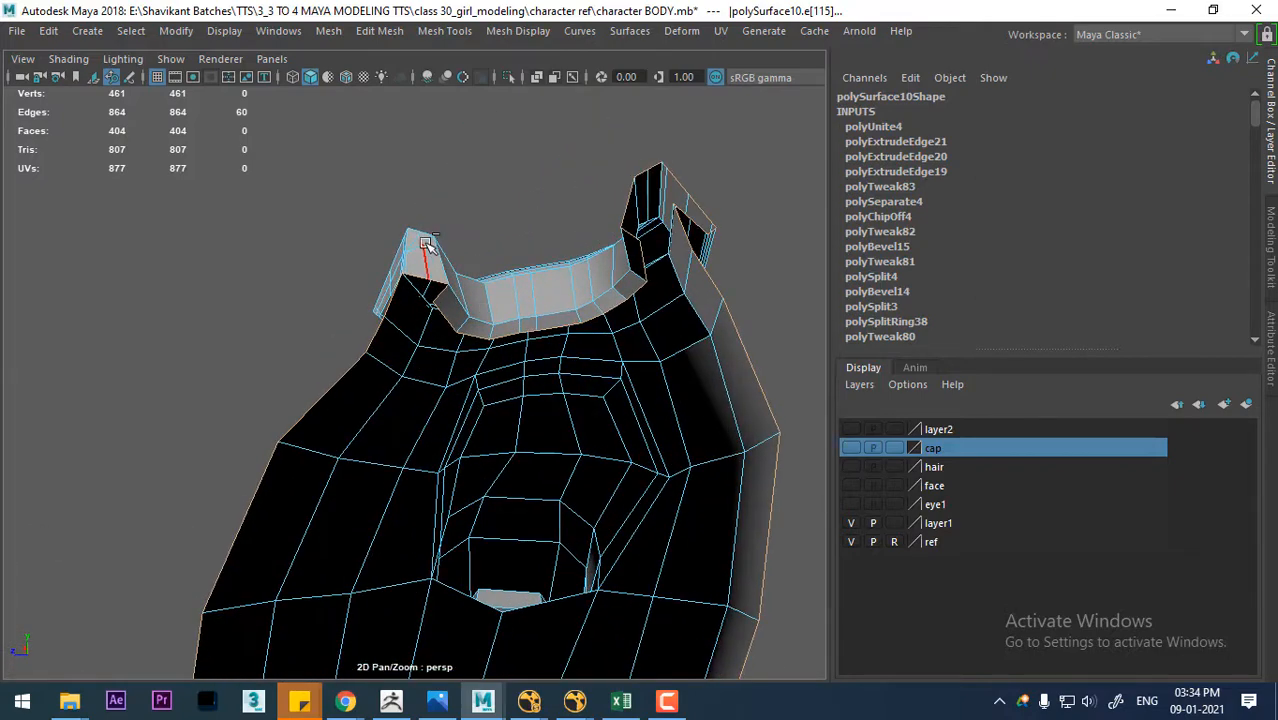
{"action": "left_click_drag", "start_coordinate": [425, 243], "coordinate": [548, 432], "text": "ctrl"}
- Flatten the centre seam edges along X and move them in line with the skirt's front edge in the front view
{"action": "key", "text": "space"}
{"action": "right_click_drag", "start_coordinate": [510, 362], "coordinate": [456, 360], "text": "alt"}
{"action": "middle_click_drag", "start_coordinate": [456, 360], "coordinate": [479, 404], "text": "alt"}
{"action": "right_click_drag", "start_coordinate": [479, 404], "coordinate": [570, 539], "text": "alt"}
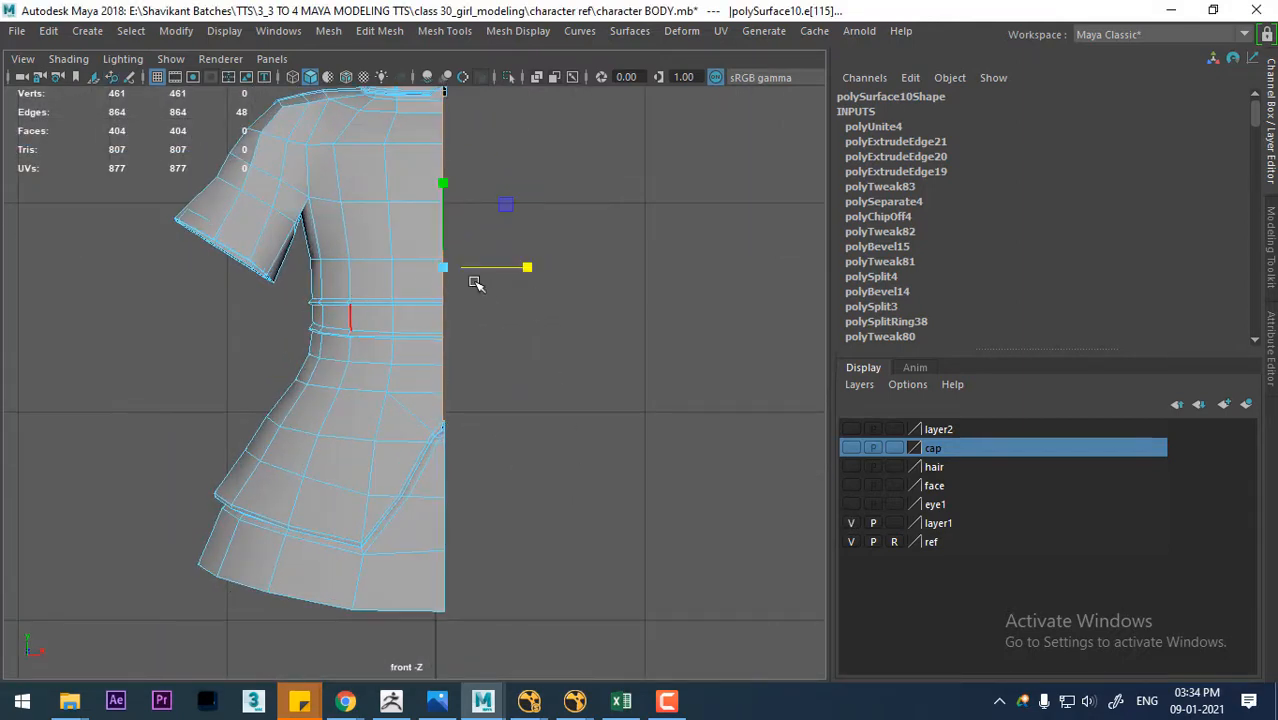
{"action": "right_click_drag", "start_coordinate": [476, 277], "coordinate": [622, 517], "text": "alt"}
{"action": "right_click_drag", "start_coordinate": [524, 270], "coordinate": [597, 372], "text": "alt"}
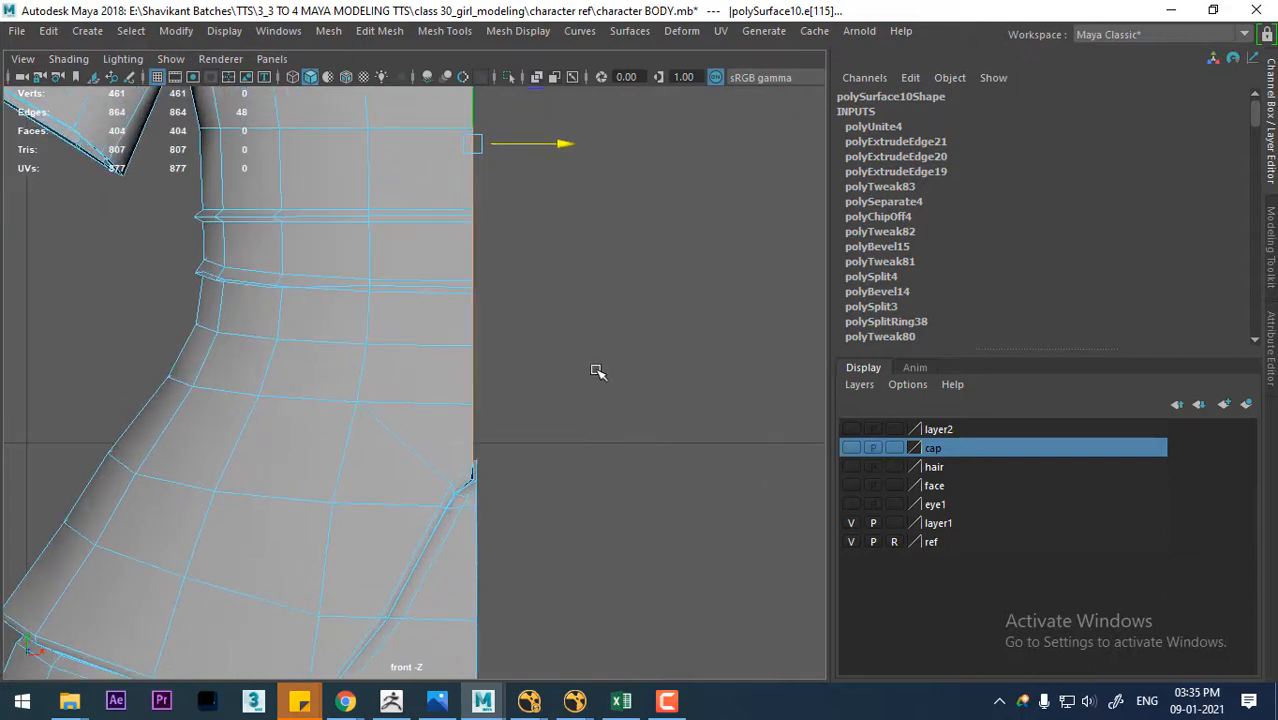
{"action": "left_click_drag", "start_coordinate": [563, 147], "coordinate": [563, 142]}
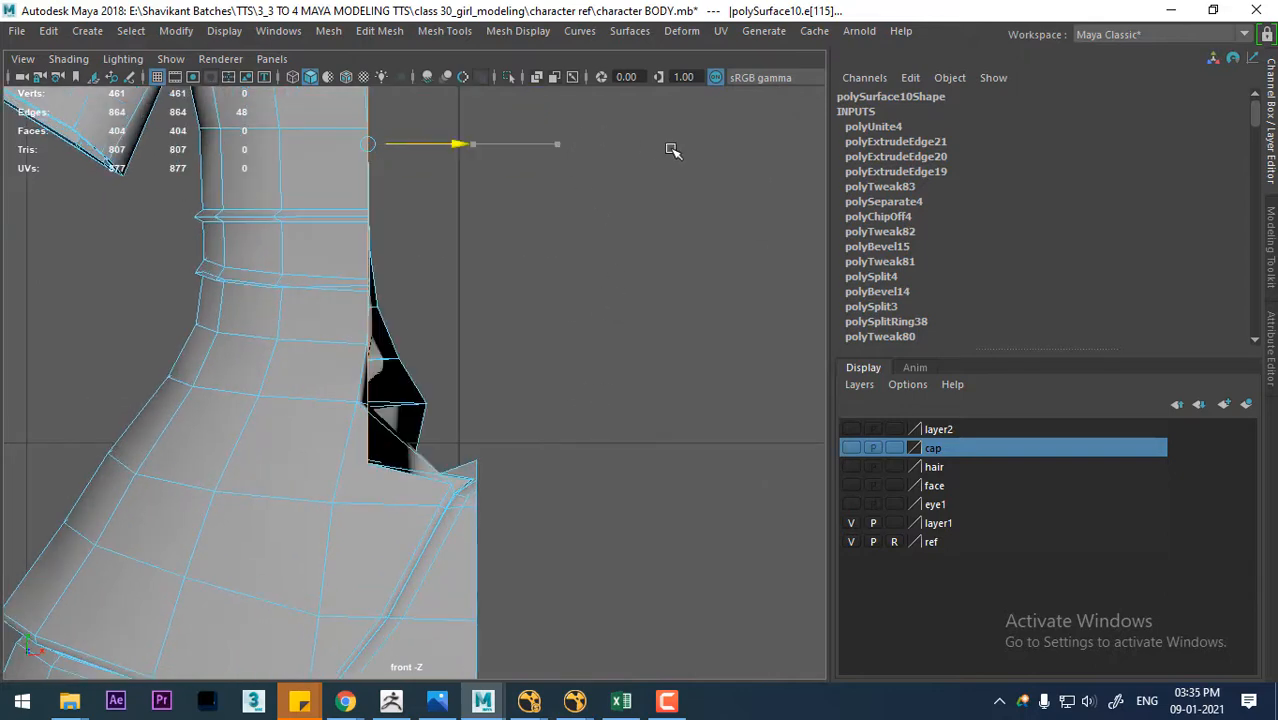
{"action": "left_click_drag", "start_coordinate": [460, 146], "coordinate": [571, 147]}
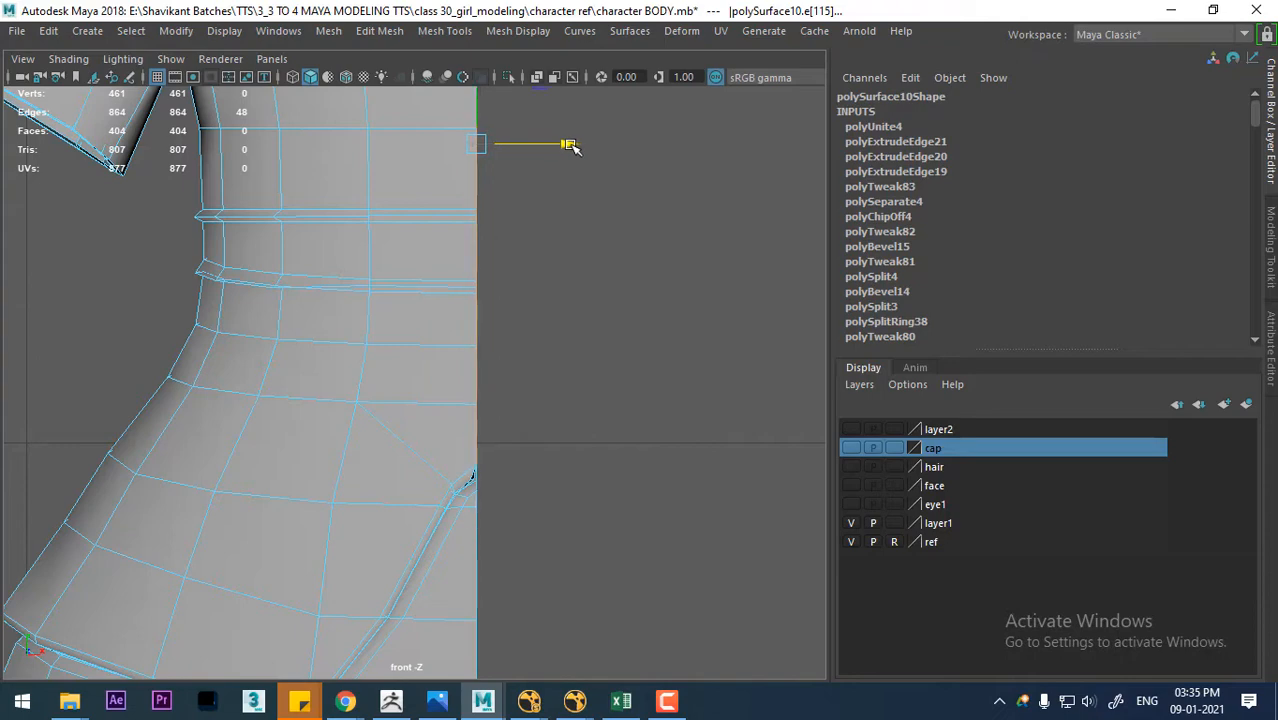
- Return to object mode, show the whole scene and delete the old mirrored outfit half
{"action": "right_click_drag", "start_coordinate": [559, 415], "coordinate": [539, 362], "text": "alt"}
{"action": "right_click_drag", "start_coordinate": [381, 286], "coordinate": [472, 132]}
{"action": "left_click", "coordinate": [568, 410]}
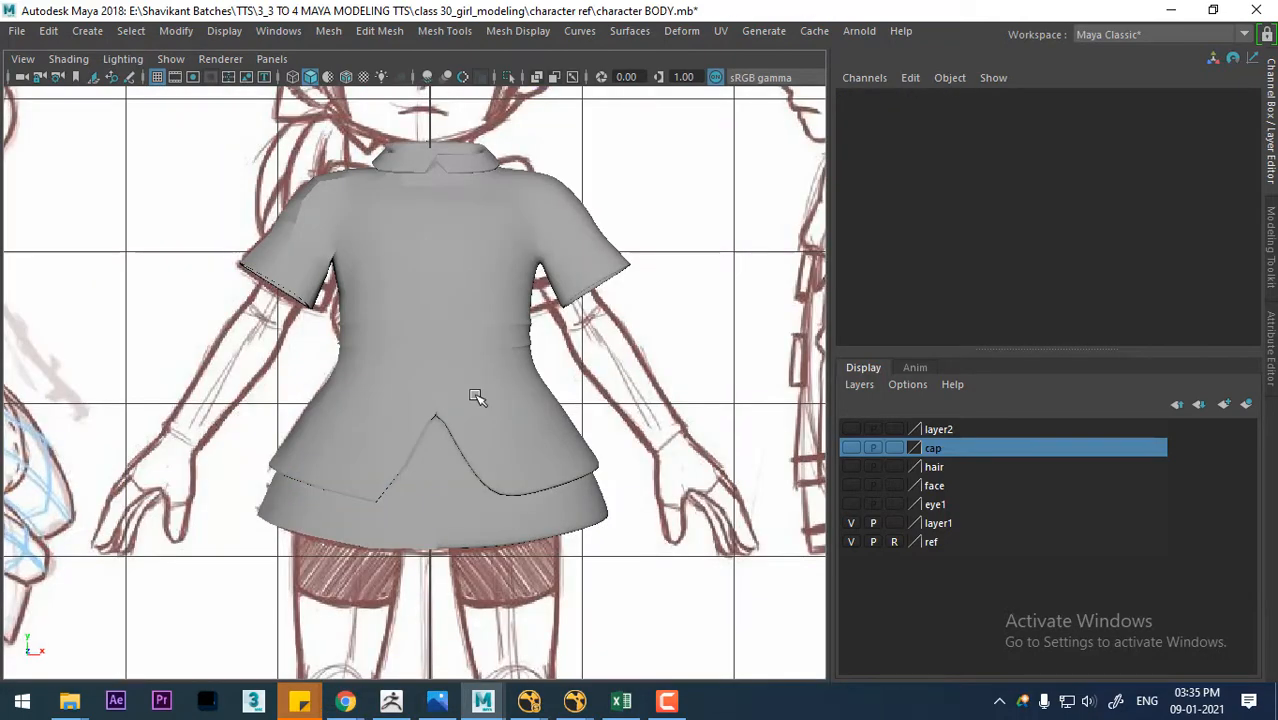
{"action": "left_click", "coordinate": [476, 397]}
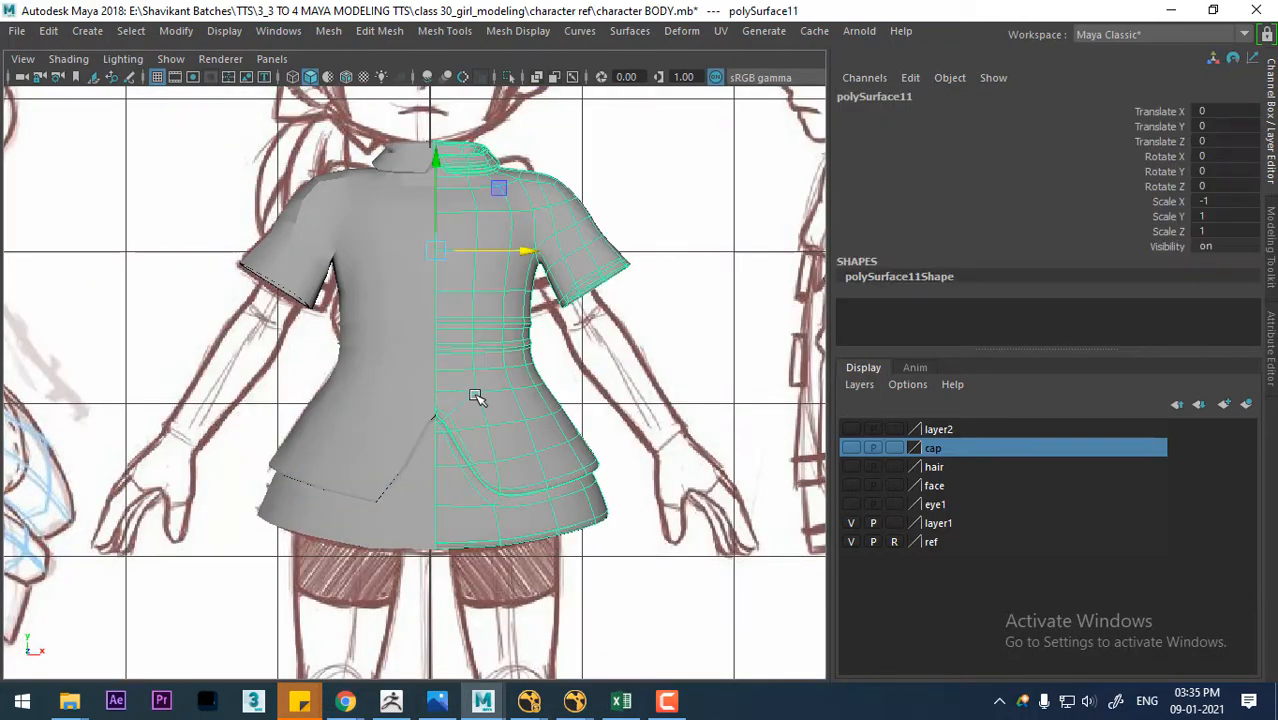
{"action": "key", "text": "Delete"}
- Align the remaining half's pivot with its centre seam and create a mirrored copy with Duplicate Special, using scale X -1
{"action": "left_click", "coordinate": [424, 374]}
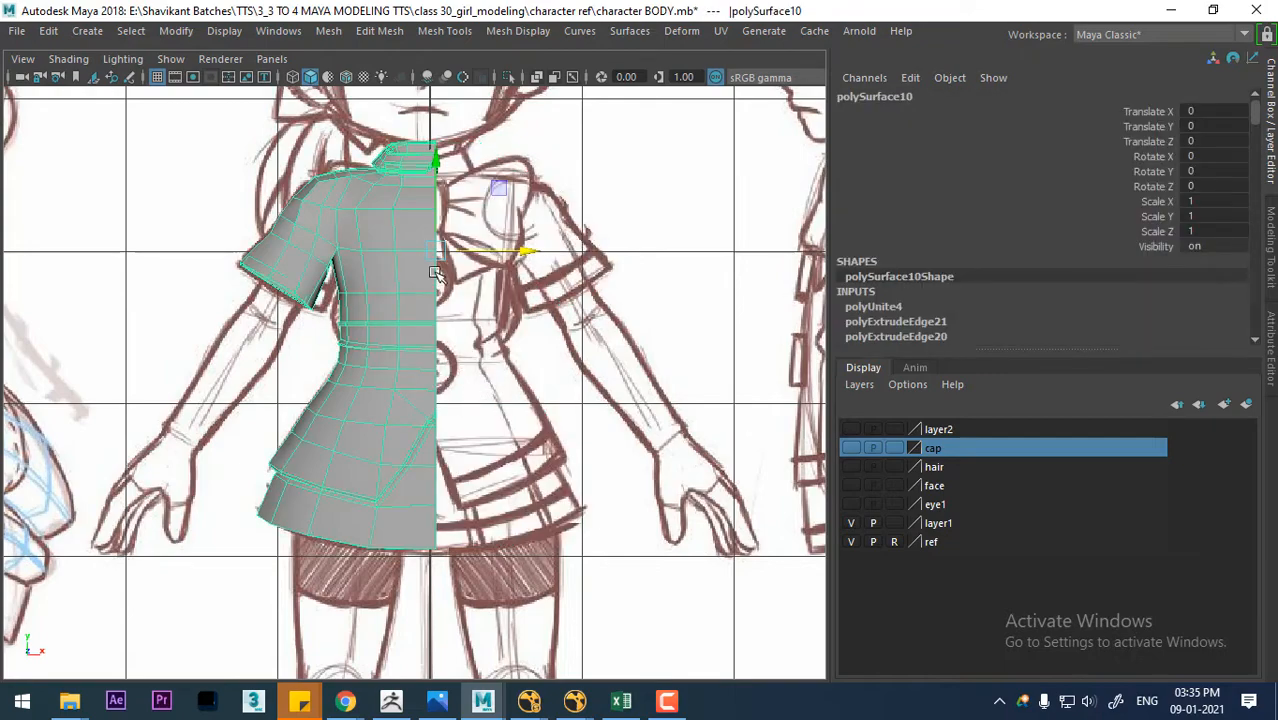
{"action": "middle_click_drag", "start_coordinate": [436, 272], "coordinate": [408, 298], "text": "alt"}
{"action": "right_click_drag", "start_coordinate": [409, 330], "coordinate": [458, 428], "text": "alt"}
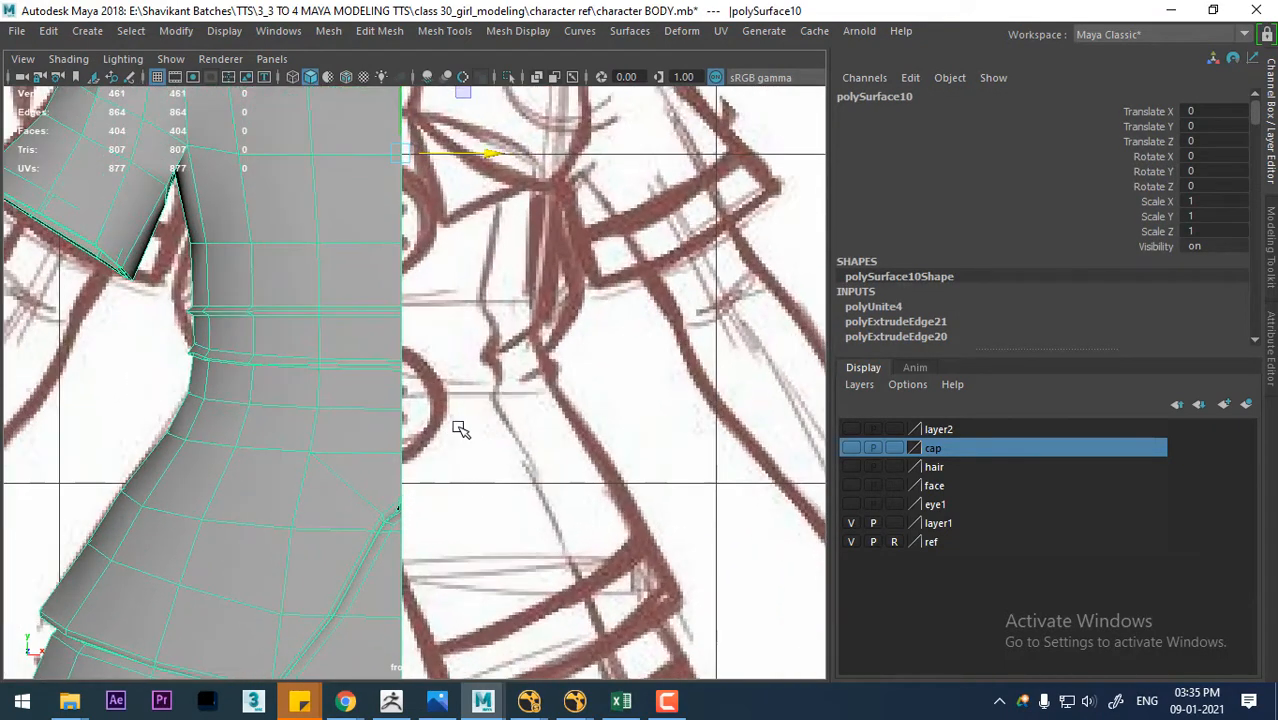
{"action": "key", "text": "d"}
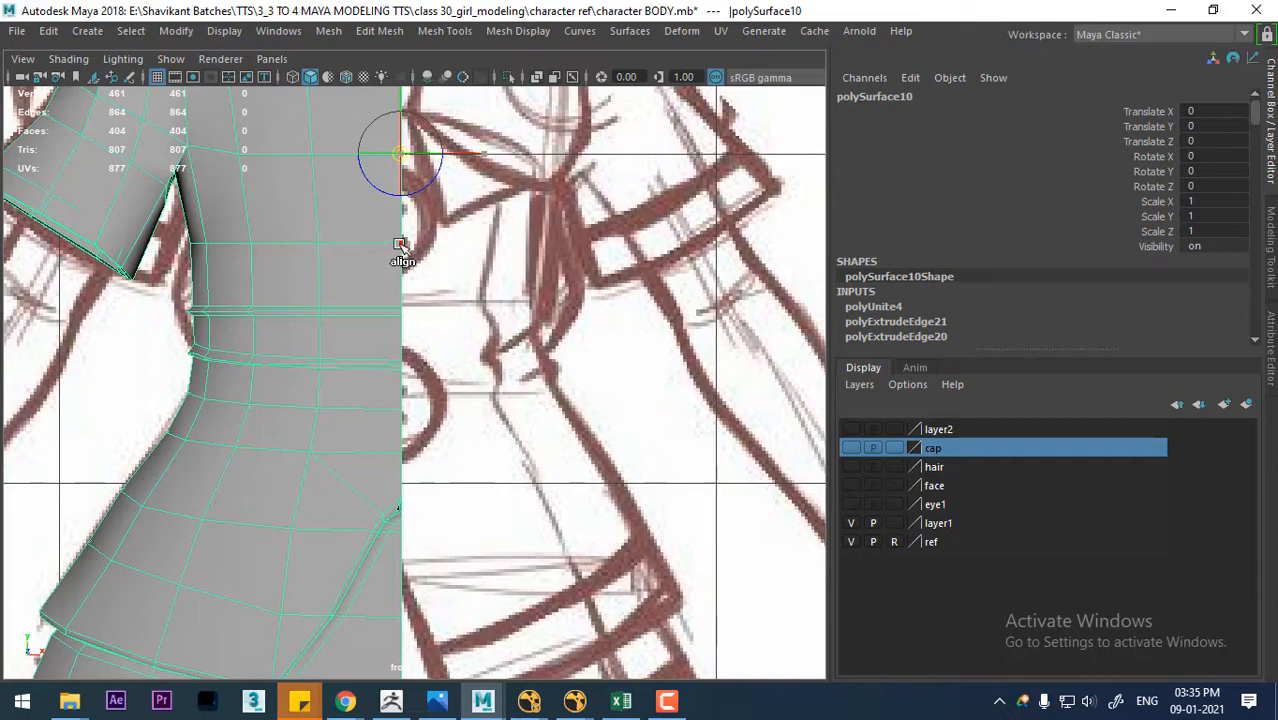
{"action": "left_click", "coordinate": [399, 245]}
{"action": "left_click", "coordinate": [48, 30]}
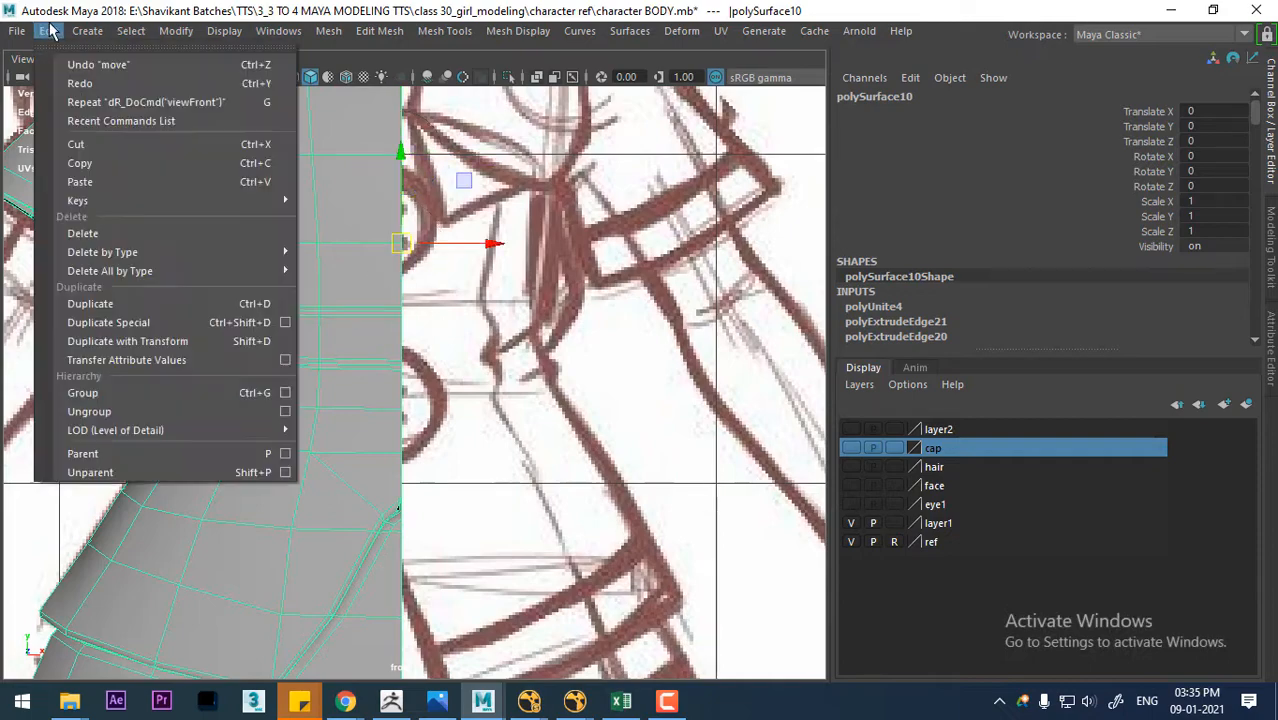
{"action": "left_click", "coordinate": [184, 321]}
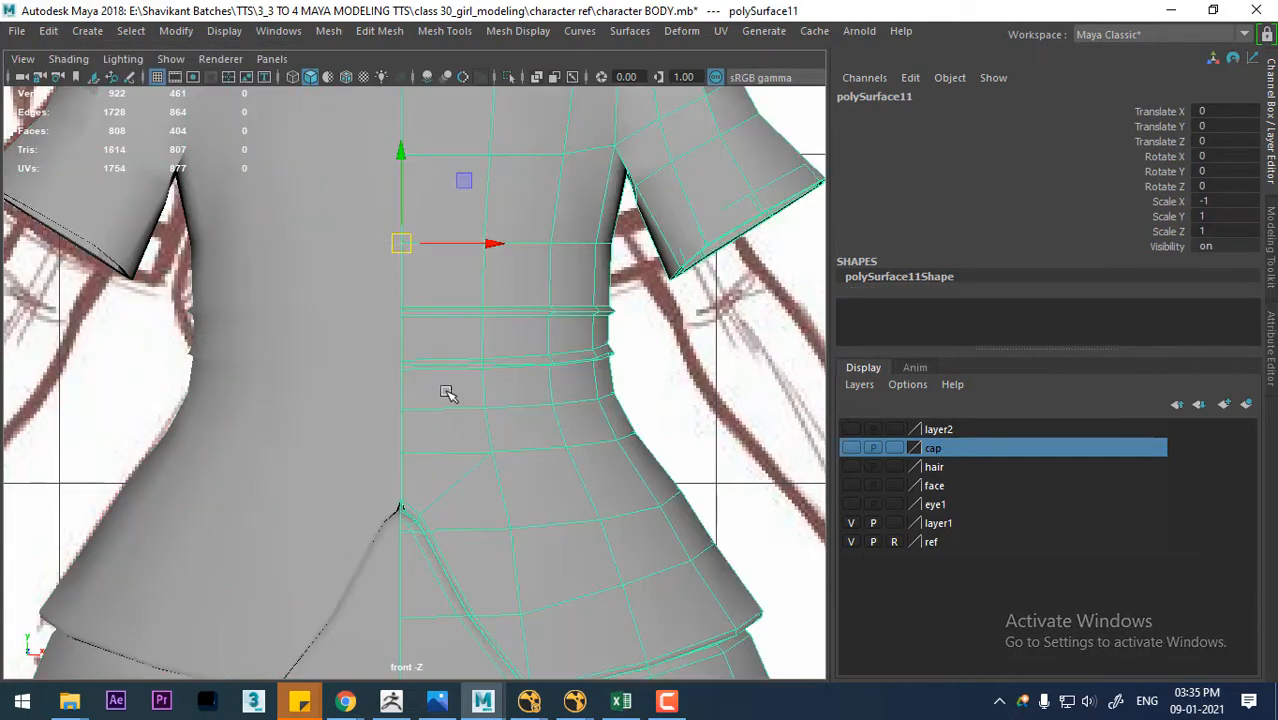
- Select both outfit halves and combine them into one mesh
{"action": "scroll", "coordinate": [396, 255], "scroll_direction": "down", "scroll_amount": 6}
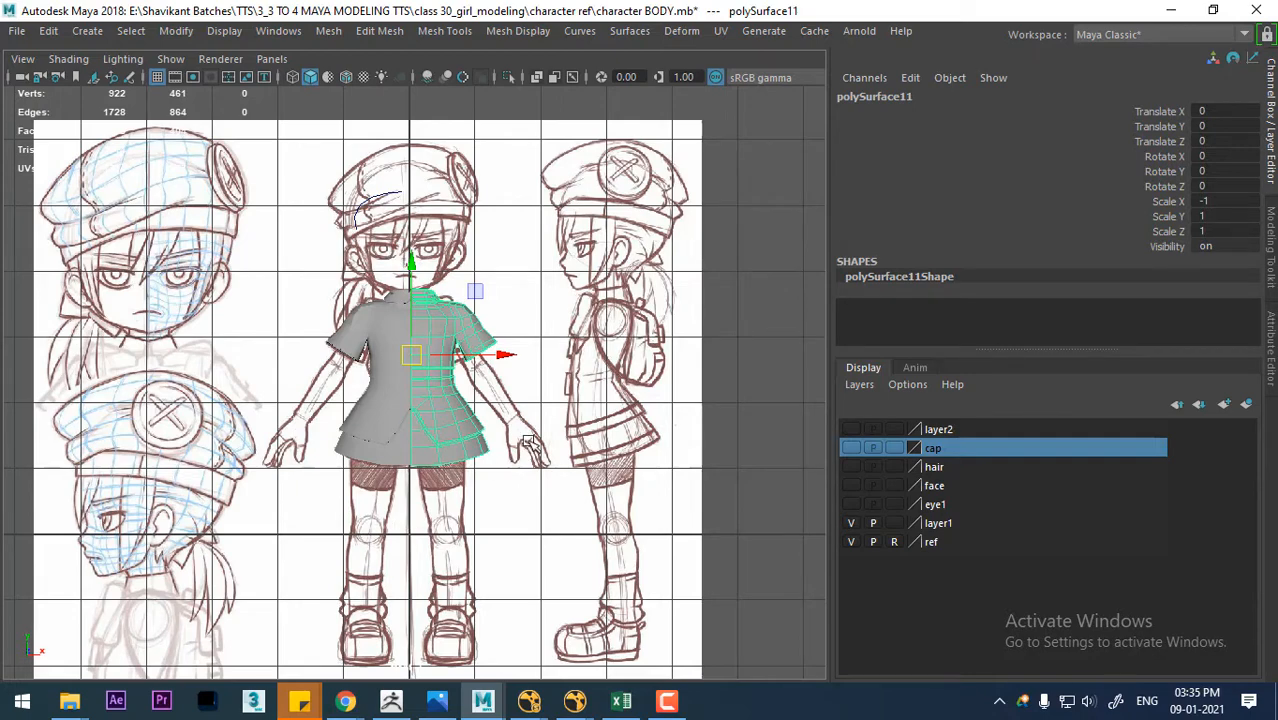
{"action": "right_click_drag", "start_coordinate": [530, 445], "coordinate": [588, 553], "text": "alt"}
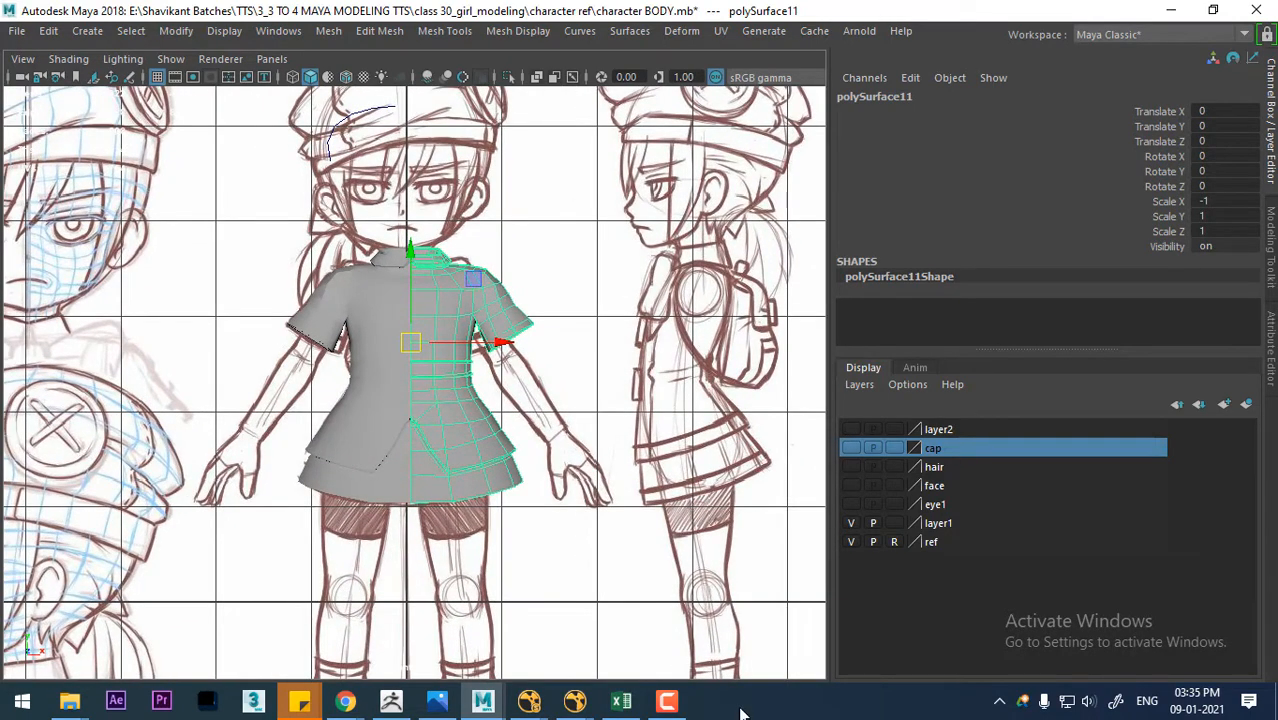
{"action": "right_click_drag", "start_coordinate": [648, 524], "coordinate": [527, 636], "text": "alt"}
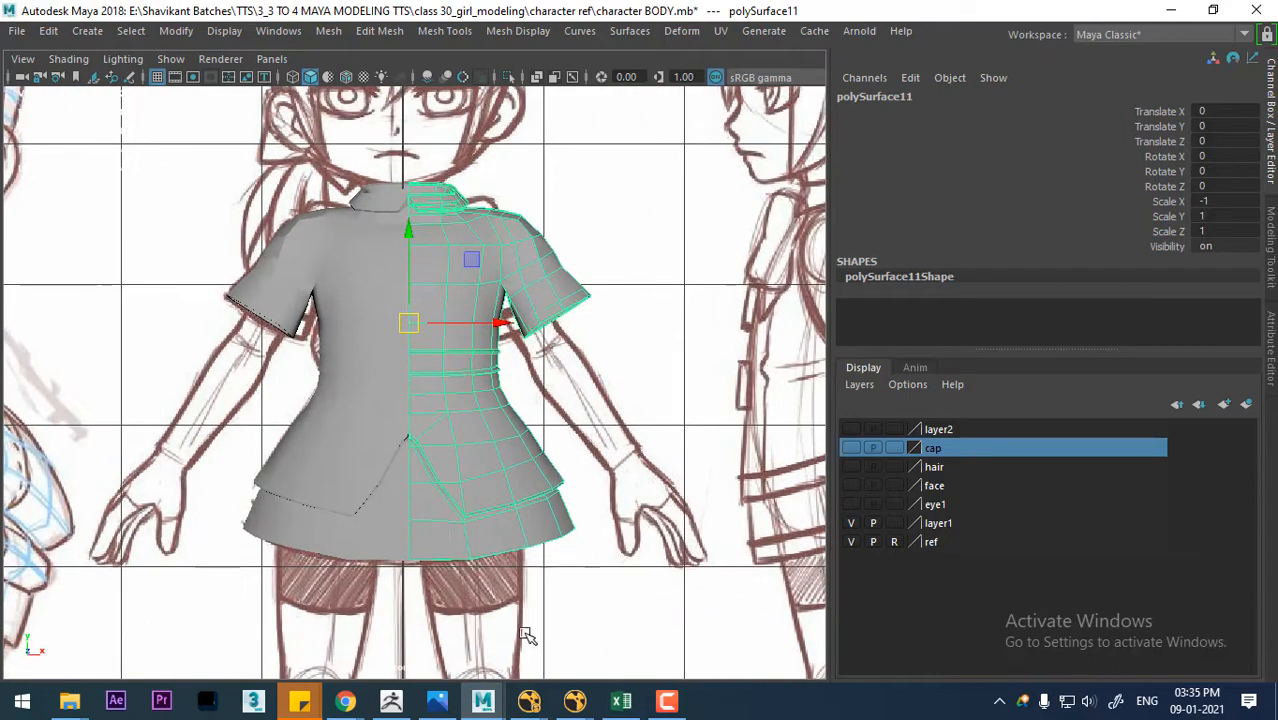
{"action": "left_click", "coordinate": [338, 516]}
{"action": "right_click_drag", "start_coordinate": [338, 516], "coordinate": [420, 560], "text": "alt"}
{"action": "left_click_drag", "start_coordinate": [420, 560], "coordinate": [457, 297], "text": "alt"}
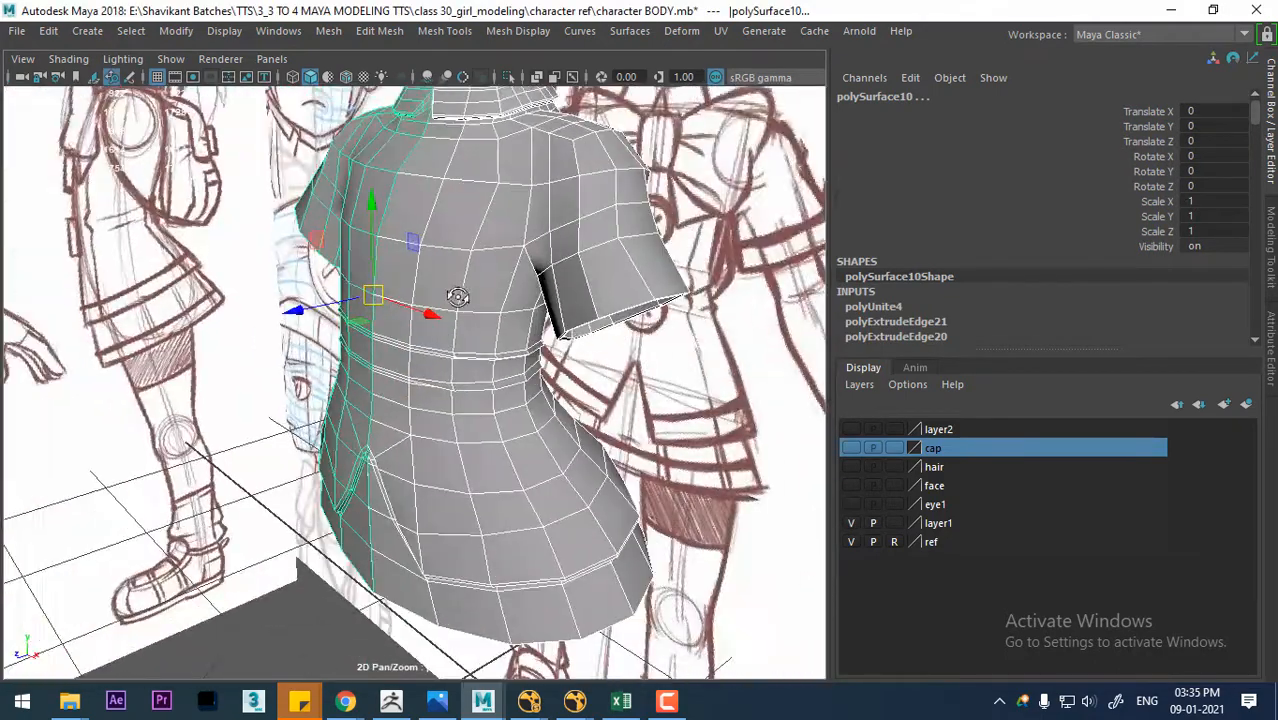
{"action": "right_click_drag", "start_coordinate": [504, 236], "coordinate": [498, 568], "text": "shift"}
{"action": "left_click_drag", "start_coordinate": [500, 570], "coordinate": [520, 450], "text": "alt"}
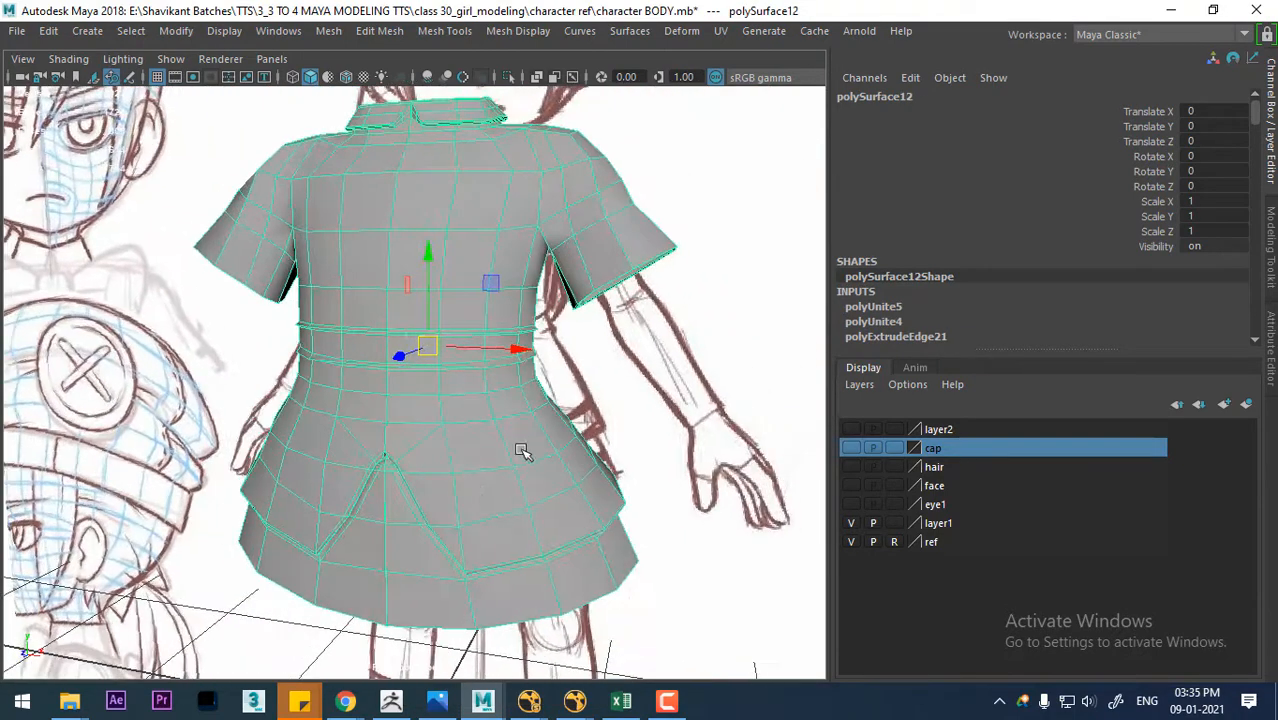
- Select the vertices along the outfit's centre seam from the front and merge them with a distance threshold of 0.01
{"action": "key", "text": "space"}
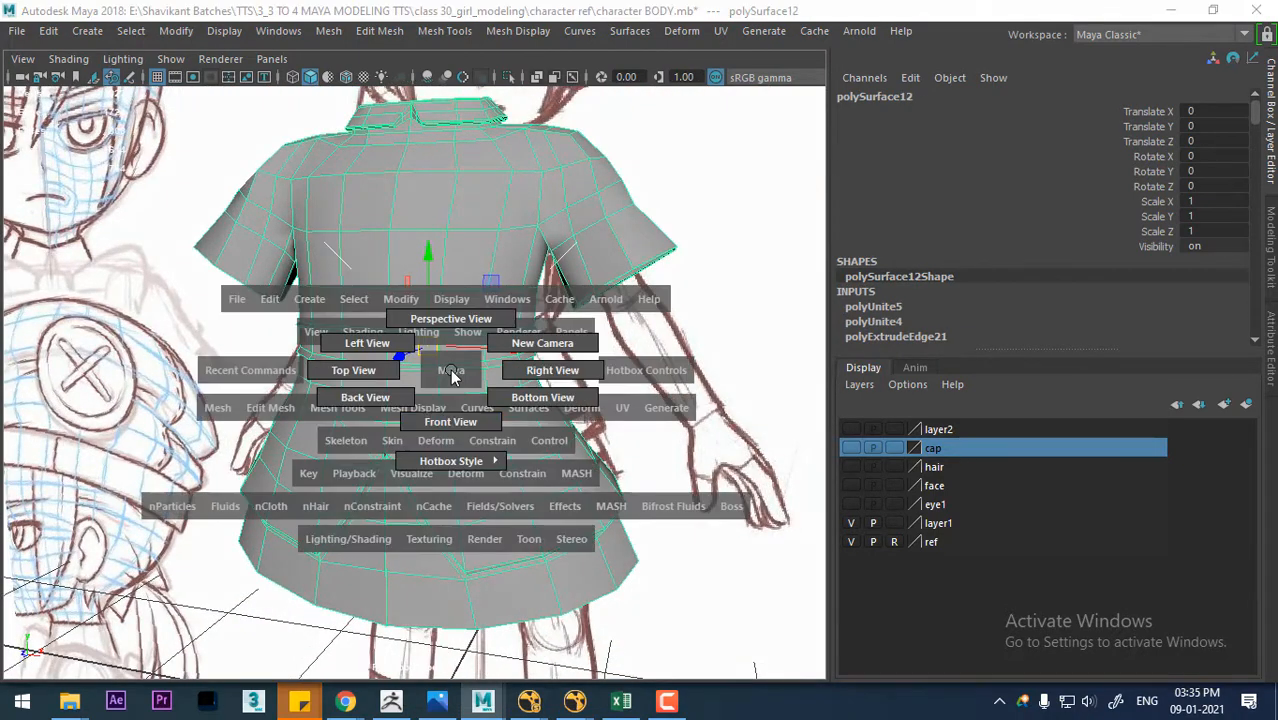
{"action": "left_click", "coordinate": [452, 422]}
{"action": "right_click_drag", "start_coordinate": [466, 165], "coordinate": [380, 160]}
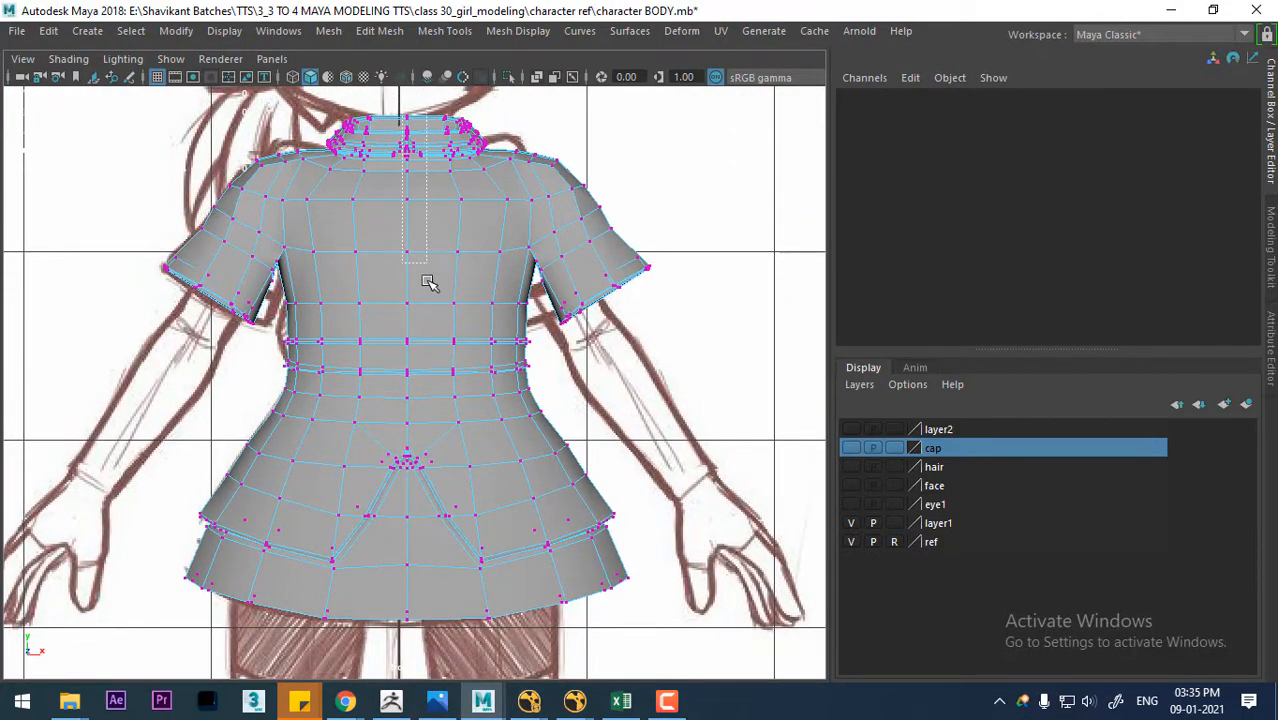
{"action": "left_click_drag", "start_coordinate": [410, 667], "coordinate": [410, 668]}
{"action": "scroll", "coordinate": [442, 439], "scroll_direction": "up", "scroll_amount": 4}
{"action": "key", "text": "space"}
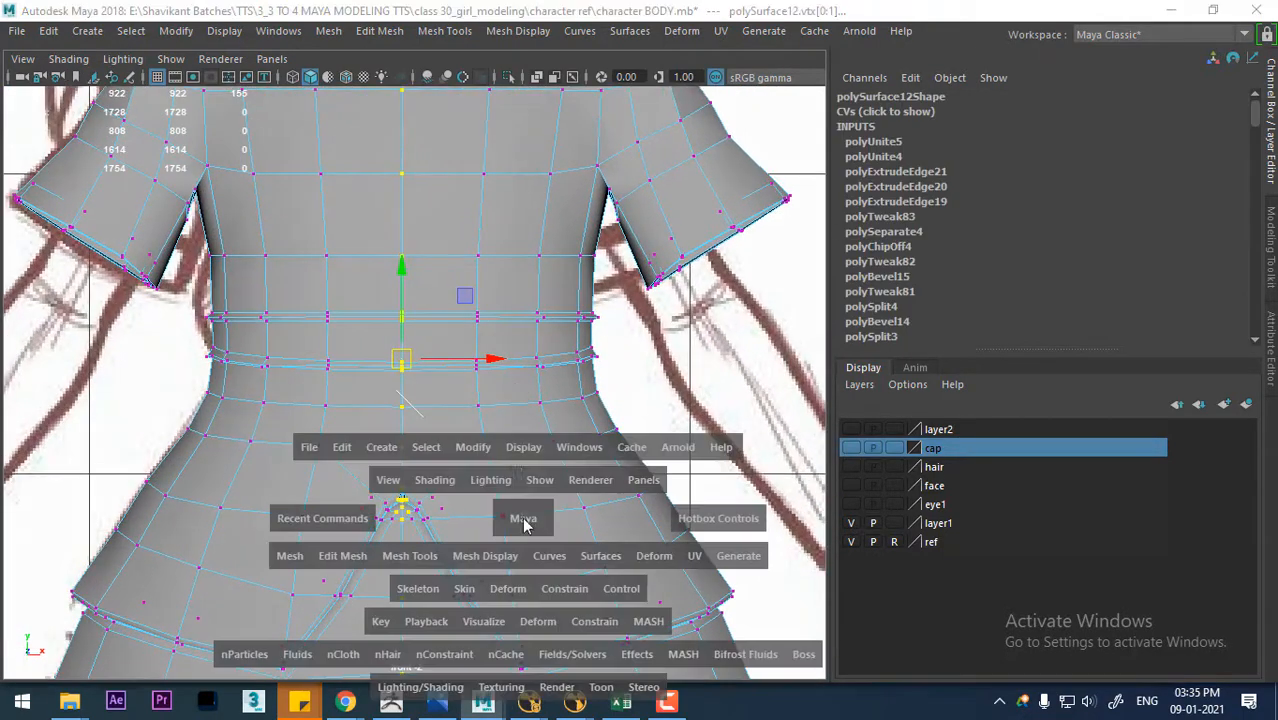
{"action": "left_click_drag", "start_coordinate": [524, 522], "coordinate": [525, 490]}
{"action": "middle_click_drag", "start_coordinate": [444, 212], "coordinate": [444, 355], "text": "alt"}
{"action": "scroll", "coordinate": [444, 355], "scroll_direction": "up", "scroll_amount": 2}
{"action": "left_click_drag", "start_coordinate": [444, 355], "coordinate": [506, 392], "text": "alt"}
{"action": "middle_click_drag", "start_coordinate": [508, 268], "coordinate": [508, 328], "text": "alt"}
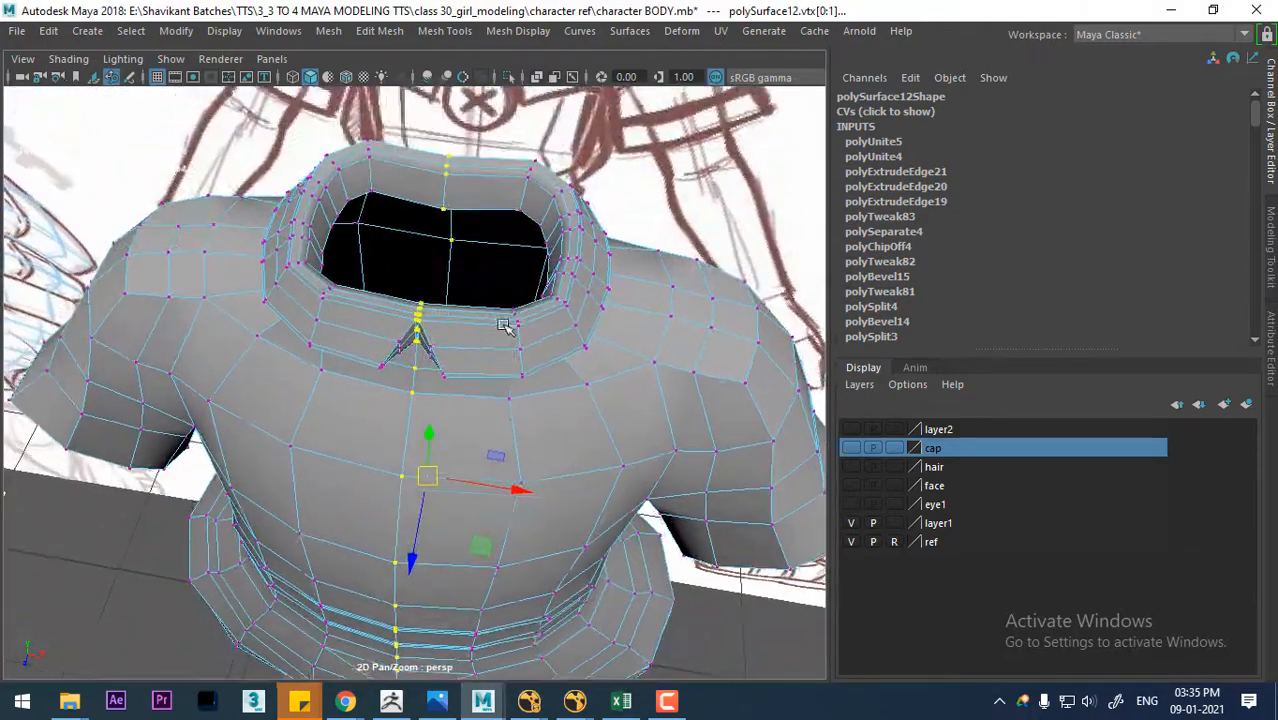
{"action": "right_click_drag", "start_coordinate": [508, 328], "coordinate": [594, 117], "text": "alt"}
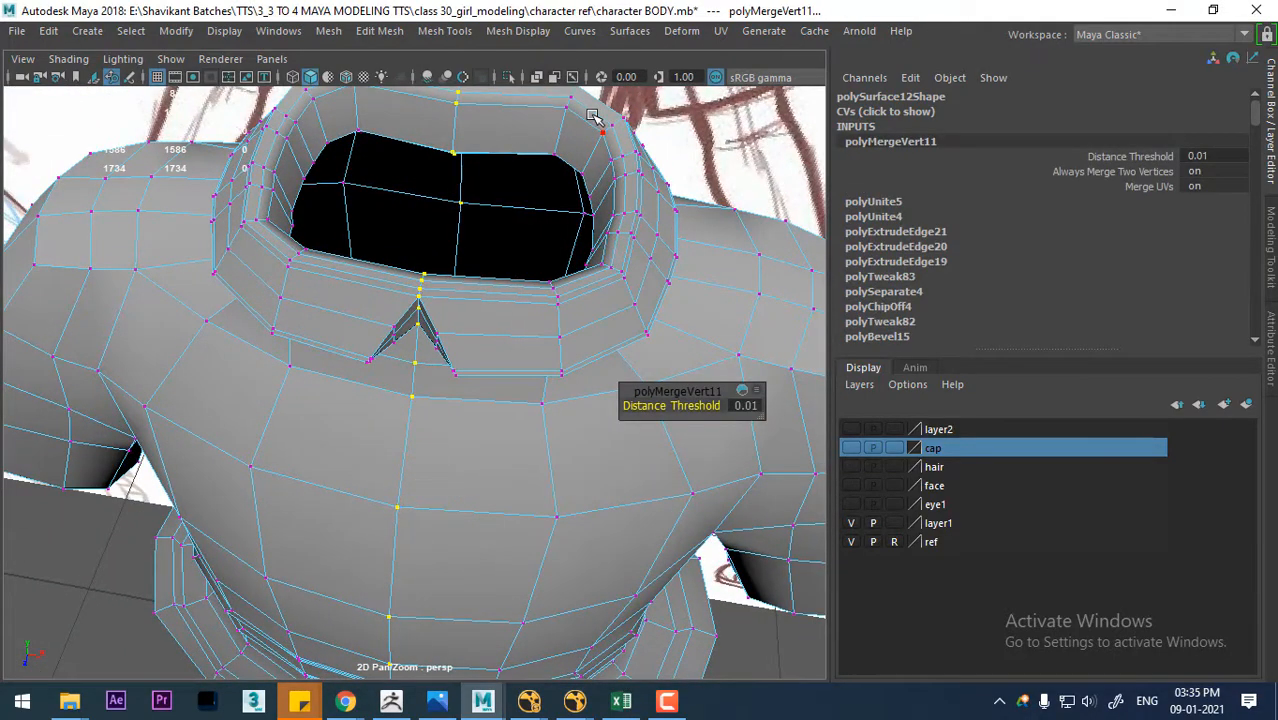
- Merge the two open vertices at the tip of the outfit's front hem notch into one centre vertex
{"action": "scroll", "coordinate": [472, 460], "scroll_direction": "down", "scroll_amount": 3}
{"action": "left_click_drag", "start_coordinate": [472, 460], "coordinate": [474, 337], "text": "alt"}
{"action": "middle_click_drag", "start_coordinate": [460, 510], "coordinate": [442, 285], "text": "alt"}
{"action": "middle_click_drag", "start_coordinate": [497, 560], "coordinate": [485, 340], "text": "alt"}
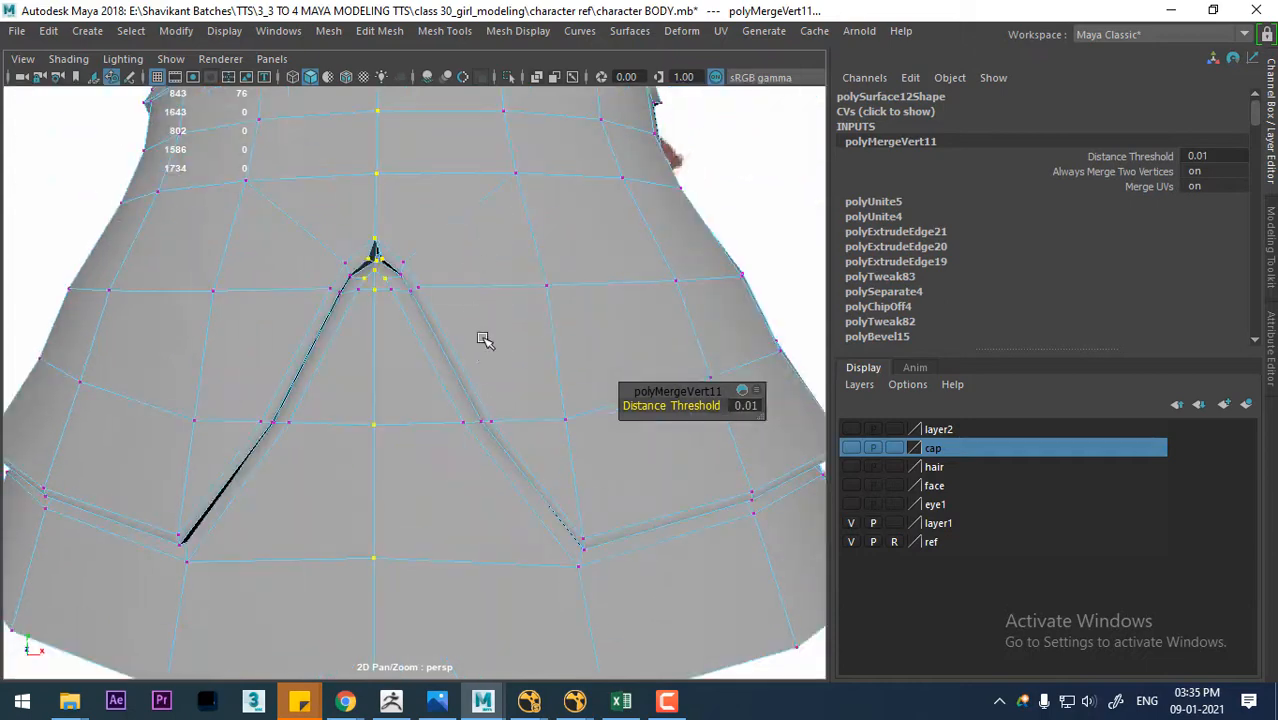
{"action": "right_click_drag", "start_coordinate": [398, 313], "coordinate": [448, 458], "text": "alt"}
{"action": "middle_click_drag", "start_coordinate": [433, 338], "coordinate": [467, 418], "text": "alt"}
{"action": "right_click_drag", "start_coordinate": [378, 260], "coordinate": [397, 322], "text": "alt"}
{"action": "right_click_drag", "start_coordinate": [368, 232], "coordinate": [385, 292], "text": "alt"}
{"action": "middle_click_drag", "start_coordinate": [360, 192], "coordinate": [390, 260], "text": "alt"}
{"action": "left_click", "coordinate": [374, 190]}
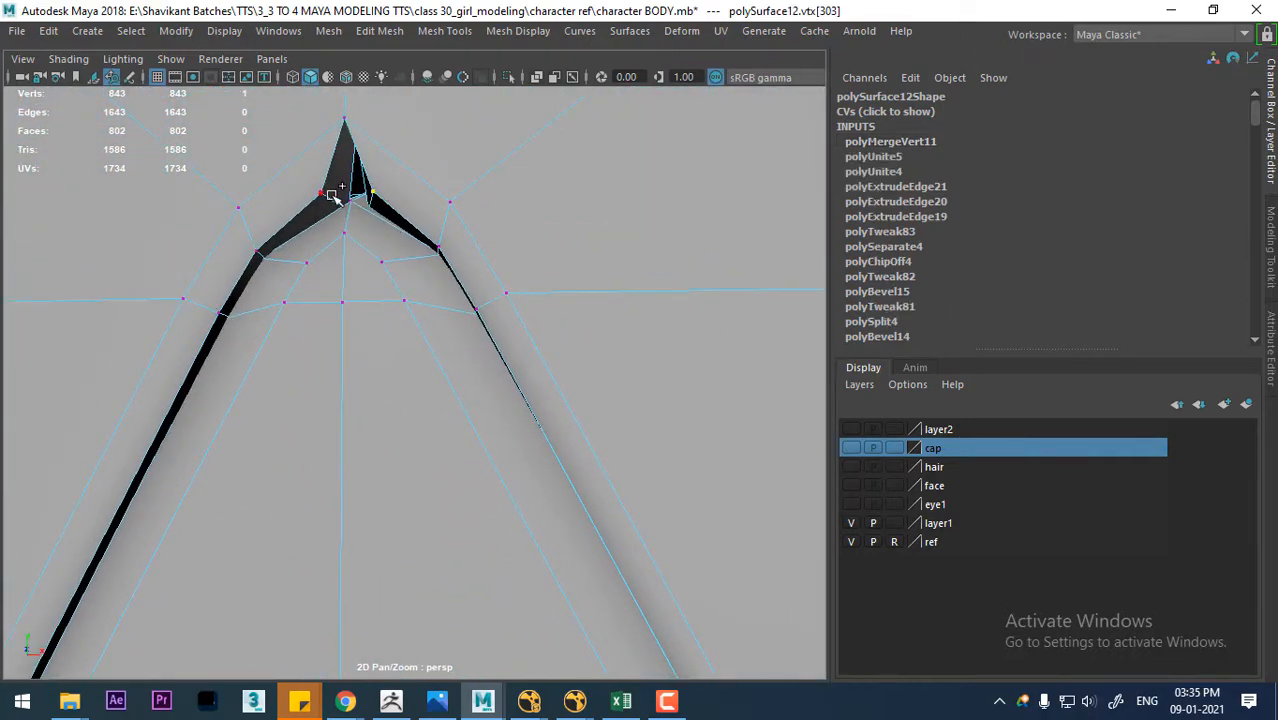
{"action": "right_click_drag", "start_coordinate": [378, 205], "coordinate": [458, 32], "text": "shift"}
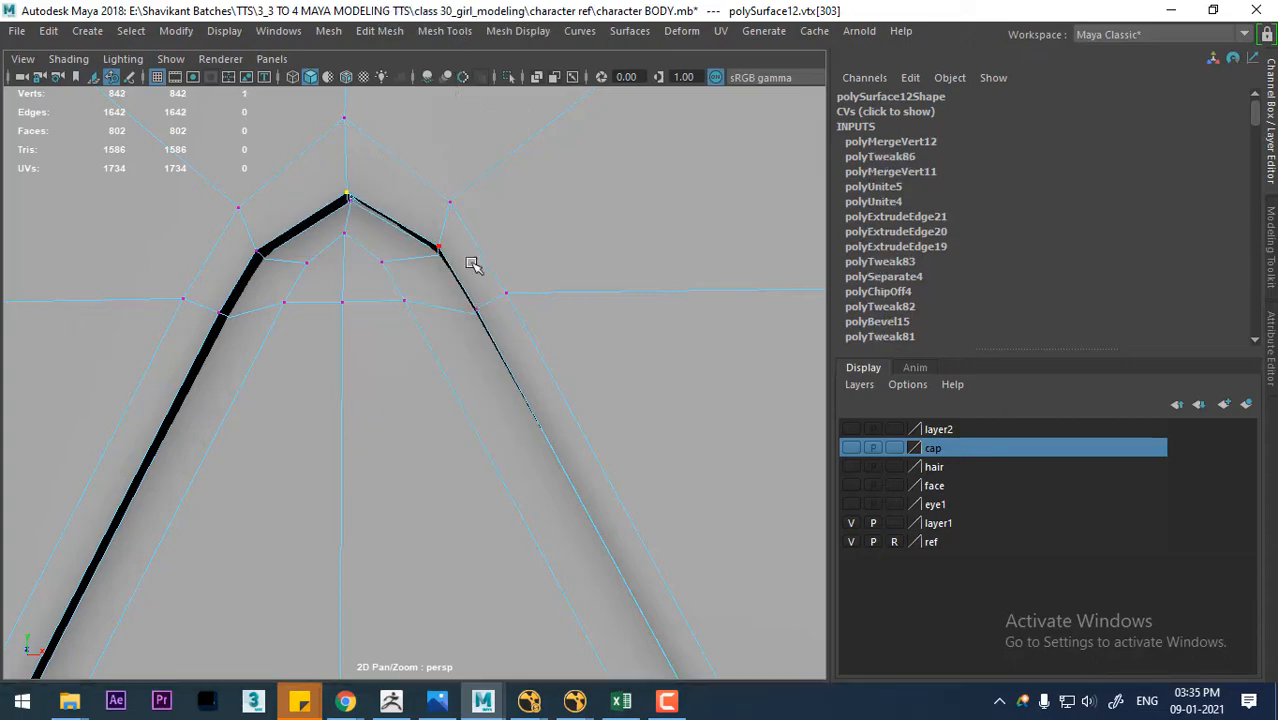
- Check the merged notch tip in wireframe and shaded display, and turn on smooth mesh preview for the outfit
{"action": "left_click_drag", "start_coordinate": [424, 288], "coordinate": [436, 196], "text": "alt"}
{"action": "middle_click_drag", "start_coordinate": [422, 285], "coordinate": [415, 362], "text": "alt"}
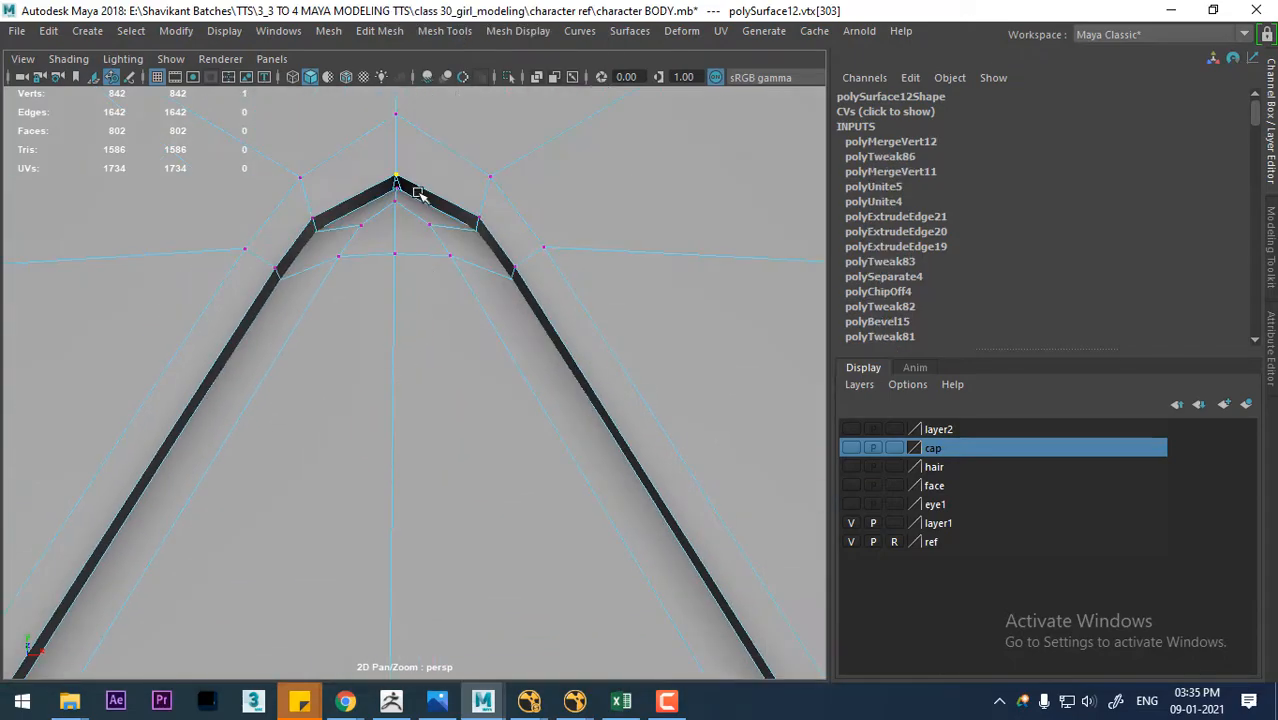
{"action": "key", "text": "4"}
{"action": "left_click_drag", "start_coordinate": [433, 223], "coordinate": [437, 260], "text": "alt"}
{"action": "mouse_move", "coordinate": [478, 420]}
{"action": "left_mouse_down", "text": "alt"}
{"action": "mouse_move", "coordinate": [508, 425]}
{"action": "mouse_move", "coordinate": [482, 435]}
{"action": "left_mouse_up", "text": "alt"}
{"action": "key", "text": "5"}
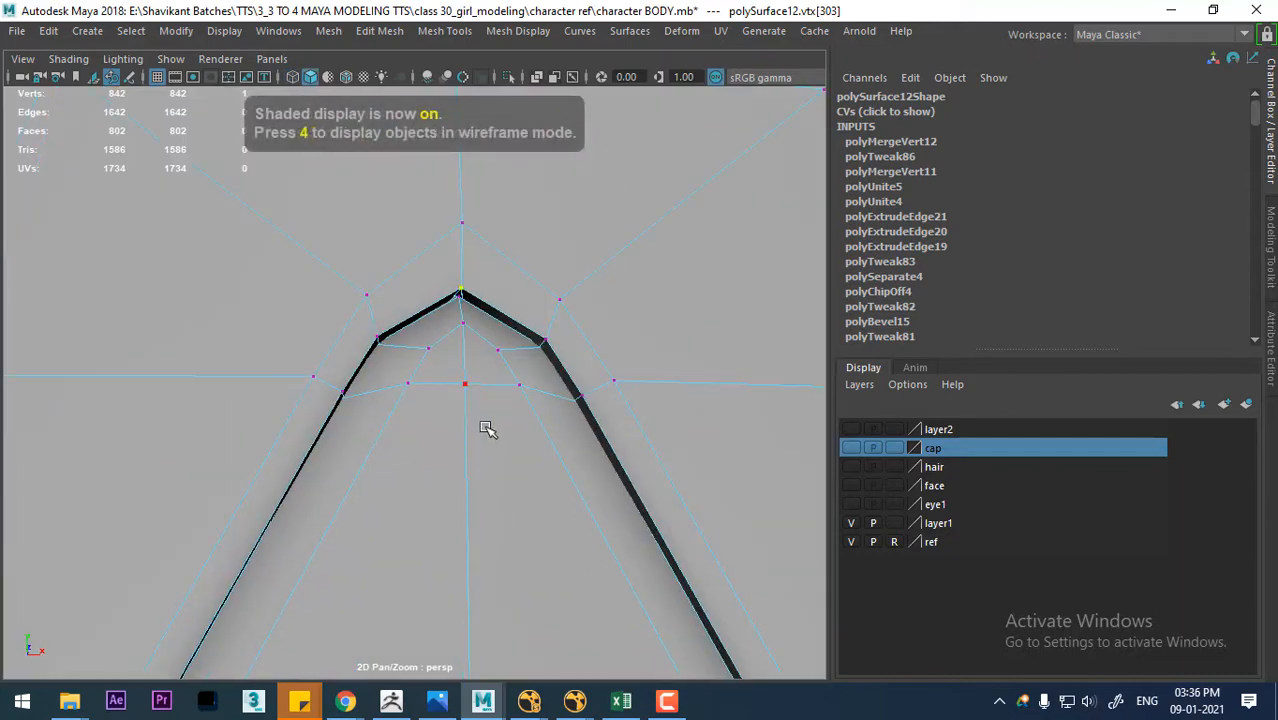
{"action": "key", "text": "3"}
{"action": "left_click_drag", "start_coordinate": [500, 318], "coordinate": [491, 295], "text": "alt"}
{"action": "middle_click_drag", "start_coordinate": [491, 293], "coordinate": [490, 447], "text": "alt"}
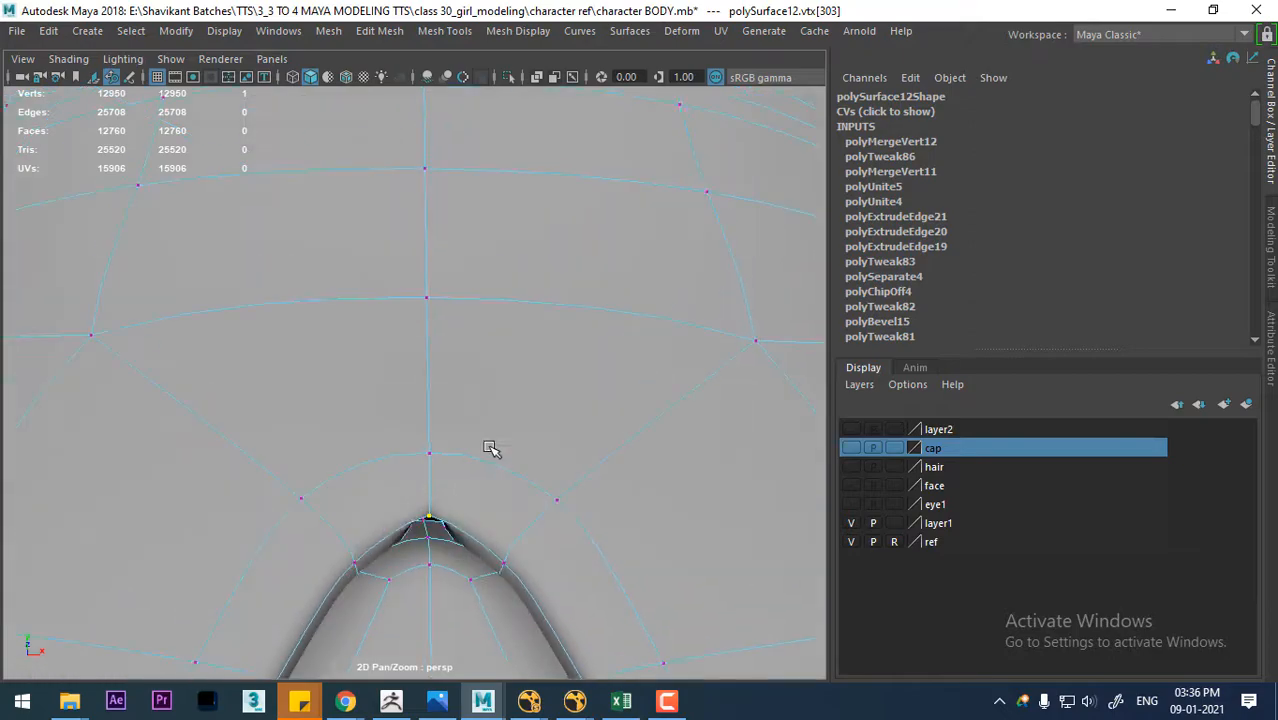
- Merge the remaining unmerged vertices on the outfit's centre seam and check the seam from several sides
{"action": "left_click_drag", "start_coordinate": [490, 447], "coordinate": [600, 436], "text": "alt"}
{"action": "middle_click_drag", "start_coordinate": [600, 436], "coordinate": [602, 448], "text": "alt"}
{"action": "right_click_drag", "start_coordinate": [602, 448], "coordinate": [548, 502], "text": "alt"}
{"action": "left_click_drag", "start_coordinate": [548, 502], "coordinate": [530, 465], "text": "alt"}
{"action": "mouse_move", "coordinate": [530, 465]}
{"action": "middle_mouse_down", "text": "alt"}
{"action": "mouse_move", "coordinate": [528, 497]}
{"action": "mouse_move", "coordinate": [520, 480]}
{"action": "middle_mouse_up", "text": "alt"}
{"action": "right_click_drag", "start_coordinate": [520, 480], "coordinate": [500, 524], "text": "alt"}
{"action": "middle_click_drag", "start_coordinate": [505, 506], "coordinate": [500, 484], "text": "alt"}
{"action": "right_click_drag", "start_coordinate": [500, 484], "coordinate": [430, 160], "text": "alt"}
{"action": "left_click", "coordinate": [414, 386], "text": "shift"}
{"action": "left_click_drag", "start_coordinate": [538, 400], "coordinate": [257, 382], "text": "alt"}
{"action": "right_click_drag", "start_coordinate": [257, 382], "coordinate": [225, 335], "text": "alt"}
{"action": "left_click_drag", "start_coordinate": [225, 335], "coordinate": [500, 400], "text": "alt"}
{"action": "right_click_drag", "start_coordinate": [500, 400], "coordinate": [520, 530], "text": "alt"}
- Return to object mode, make layer2 visible and turn on smooth mesh preview for the body mesh
{"action": "right_click_drag", "start_coordinate": [553, 387], "coordinate": [652, 136]}
{"action": "right_click_drag", "start_coordinate": [616, 349], "coordinate": [697, 391], "text": "alt"}
{"action": "left_click", "coordinate": [697, 391]}
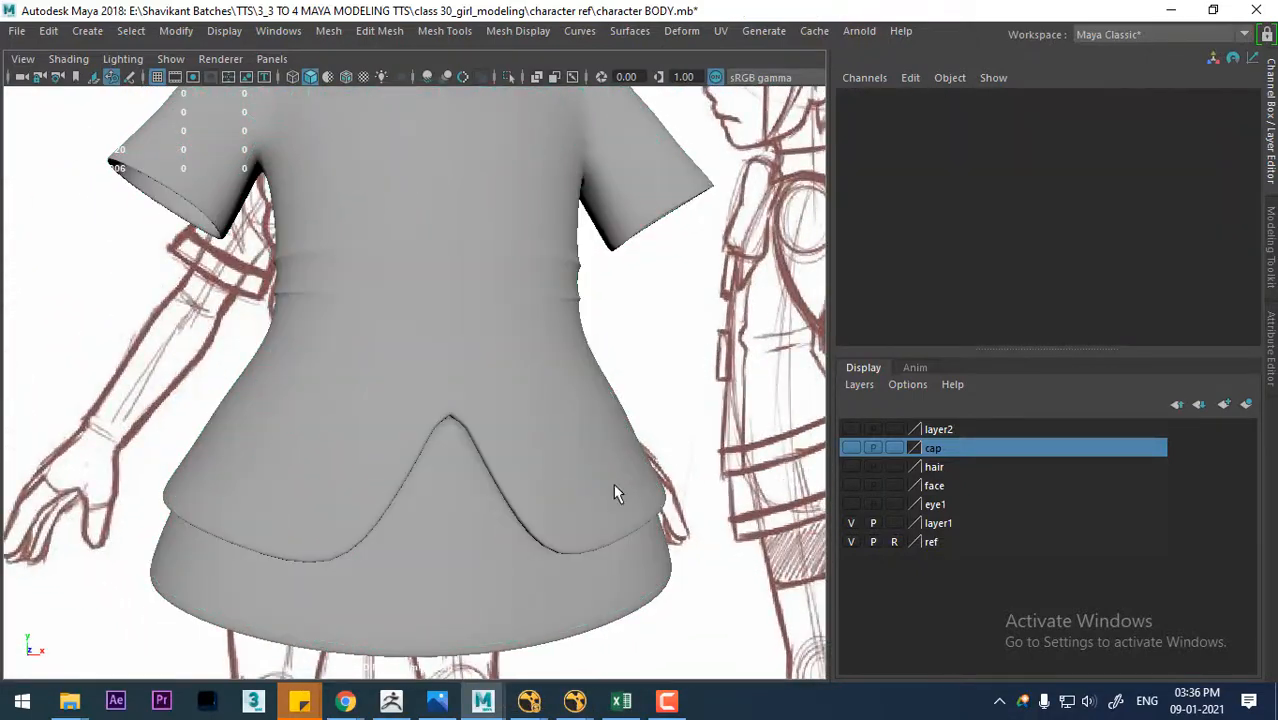
{"action": "right_click_drag", "start_coordinate": [613, 483], "coordinate": [499, 414], "text": "alt"}
{"action": "left_click_drag", "start_coordinate": [499, 414], "coordinate": [370, 442], "text": "alt"}
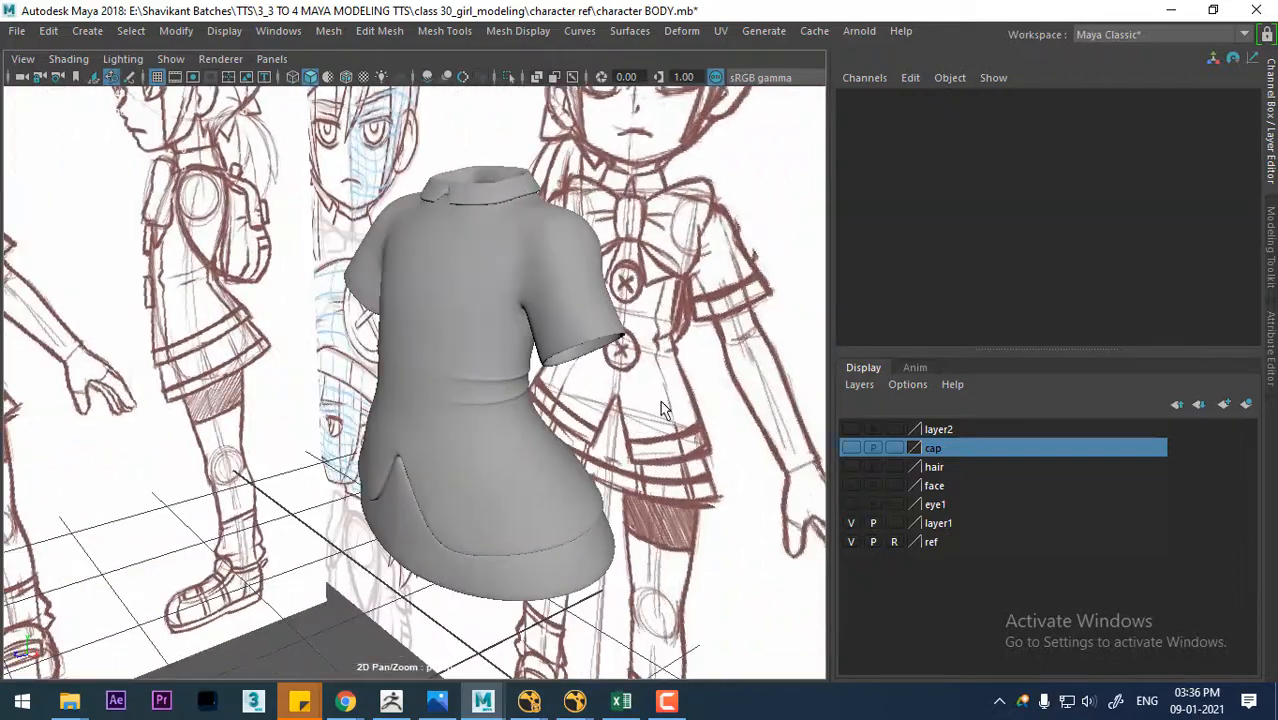
{"action": "left_click", "coordinate": [850, 429]}
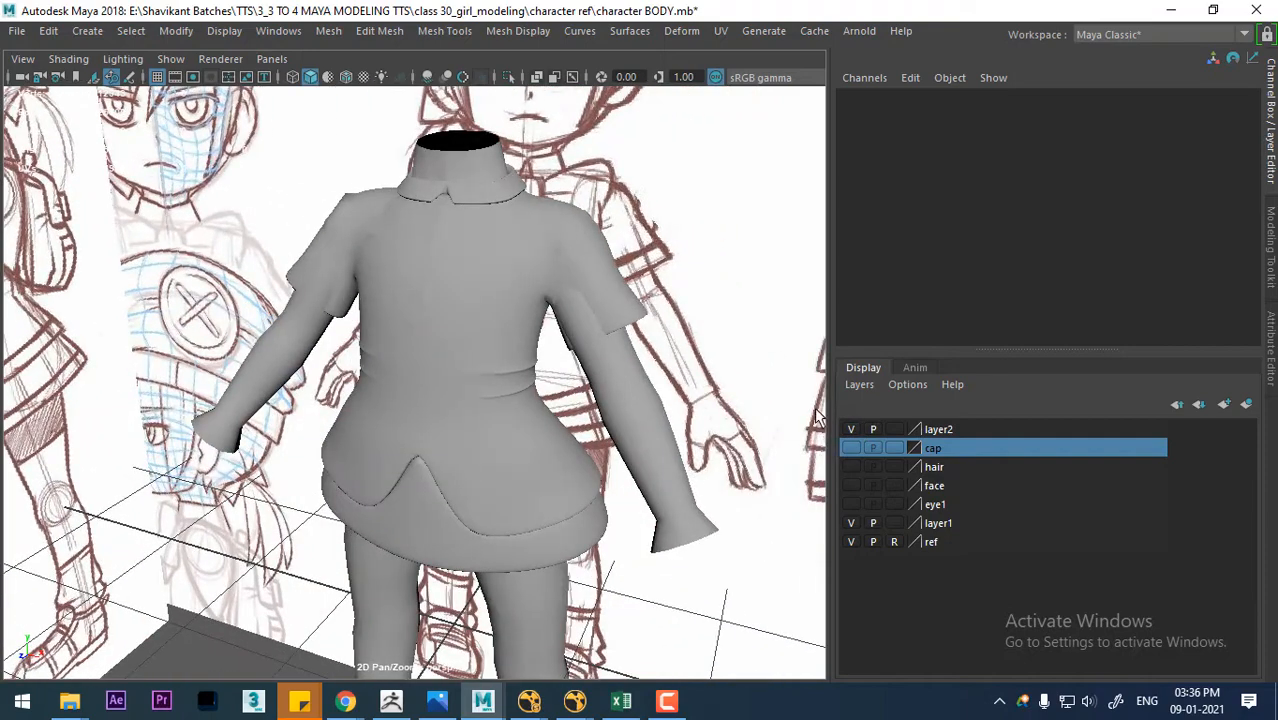
{"action": "left_click", "coordinate": [622, 385]}
{"action": "key", "text": "3"}
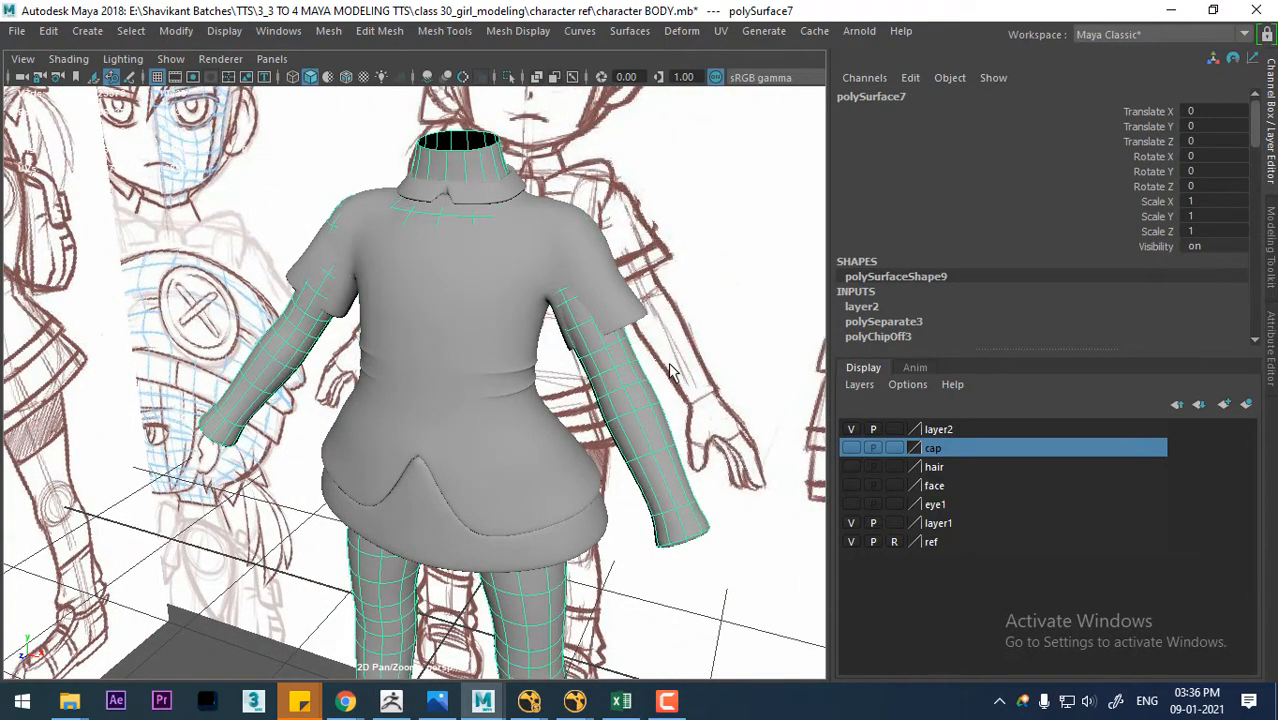
{"action": "left_click_drag", "start_coordinate": [549, 366], "coordinate": [435, 362], "text": "alt"}
- Assign a new Lambert material to the outfit and set its color to yellow, then clear the selection
{"action": "left_click", "coordinate": [534, 259]}
{"action": "right_click_drag", "start_coordinate": [430, 288], "coordinate": [603, 567]}
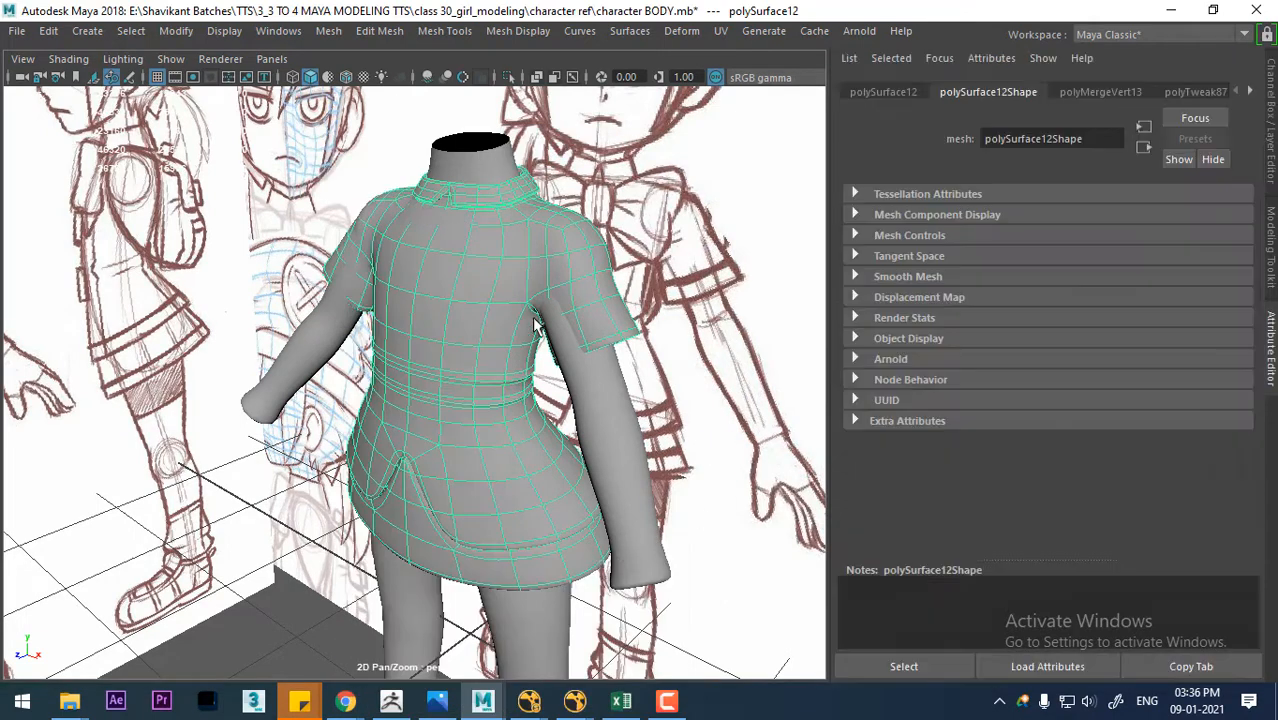
{"action": "right_click_drag", "start_coordinate": [585, 245], "coordinate": [584, 613]}
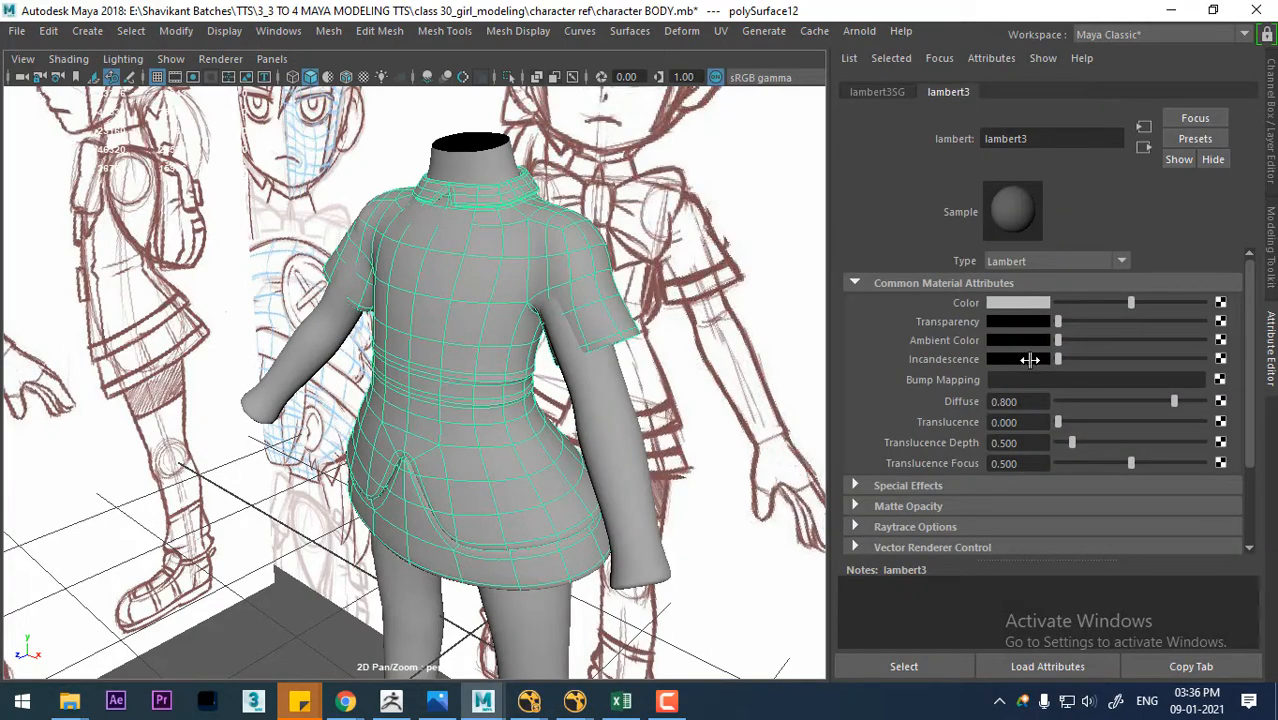
{"action": "left_click", "coordinate": [1021, 300]}
{"action": "left_click", "coordinate": [974, 248]}
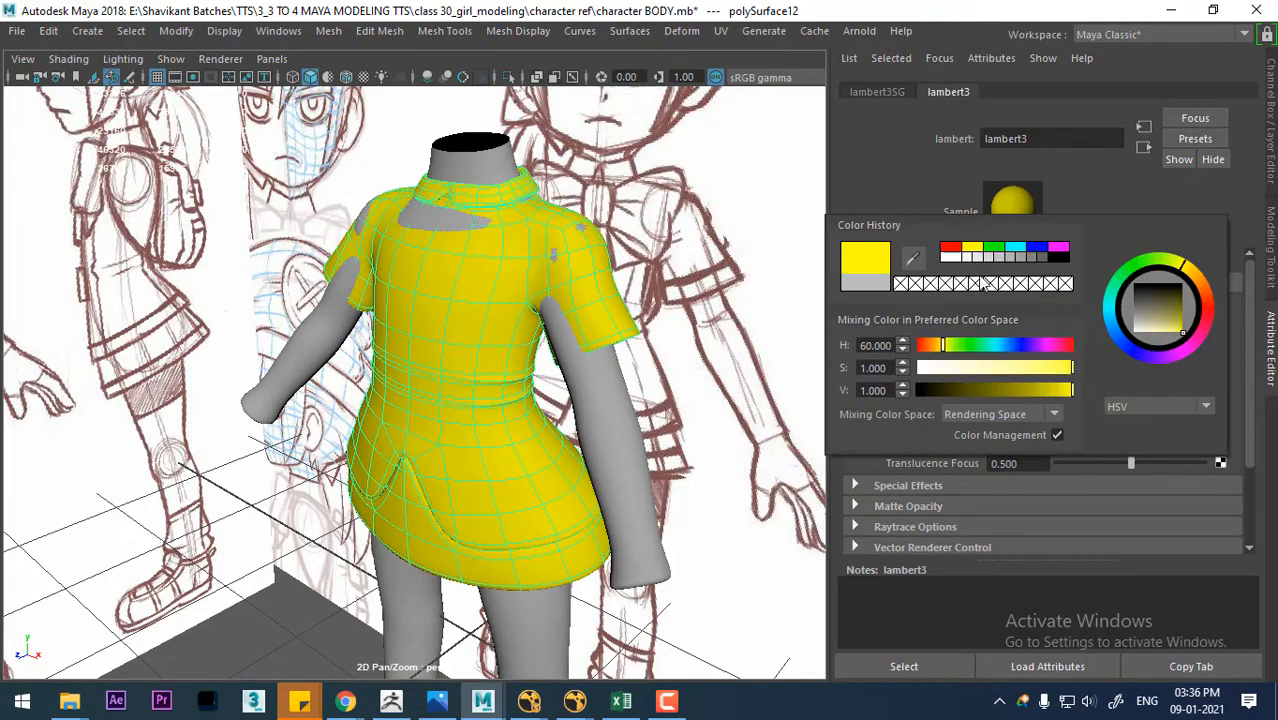
{"action": "mouse_move", "coordinate": [526, 357]}
{"action": "left_mouse_down", "text": "alt"}
{"action": "mouse_move", "coordinate": [629, 353]}
{"action": "mouse_move", "coordinate": [508, 370]}
{"action": "left_mouse_up", "text": "alt"}
{"action": "left_click", "coordinate": [682, 306]}
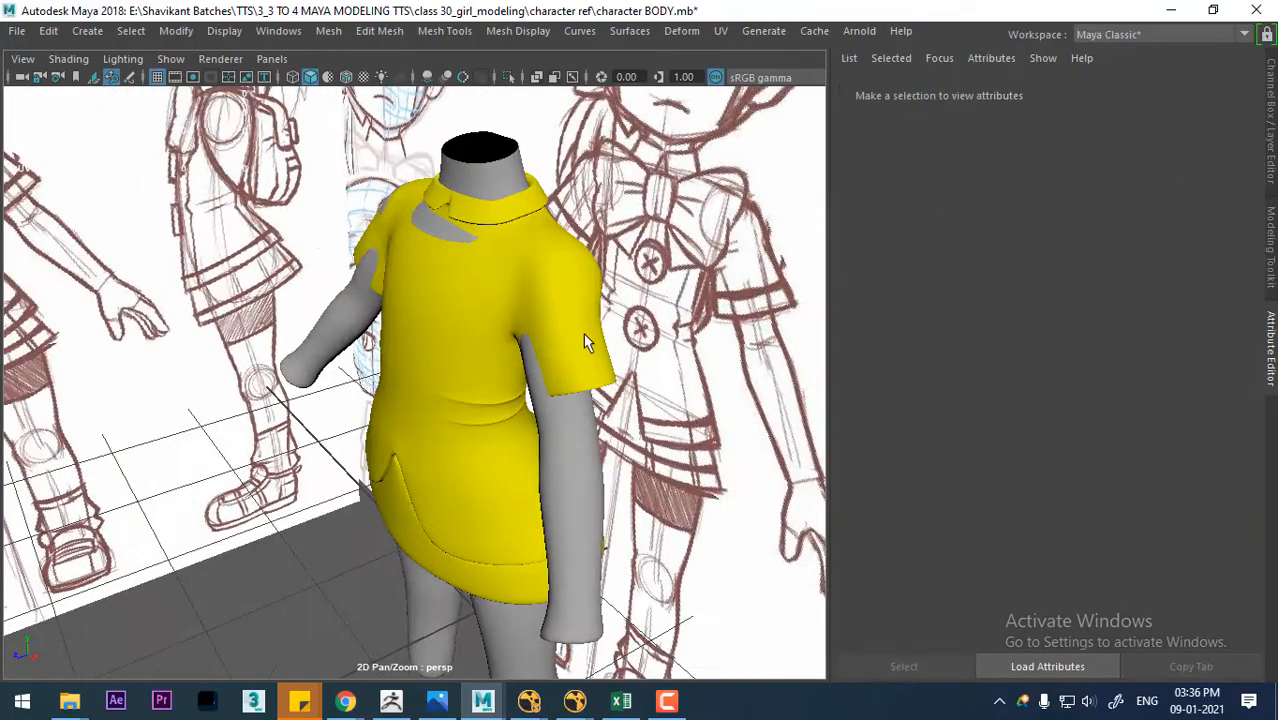
- Bring back the layer list and set layer2 to template display so the body shows as wireframe
{"action": "left_click", "coordinate": [585, 340]}
{"action": "left_click_drag", "start_coordinate": [585, 340], "coordinate": [752, 239], "text": "alt"}
{"action": "left_click", "coordinate": [752, 239]}
{"action": "left_click", "coordinate": [1272, 91]}
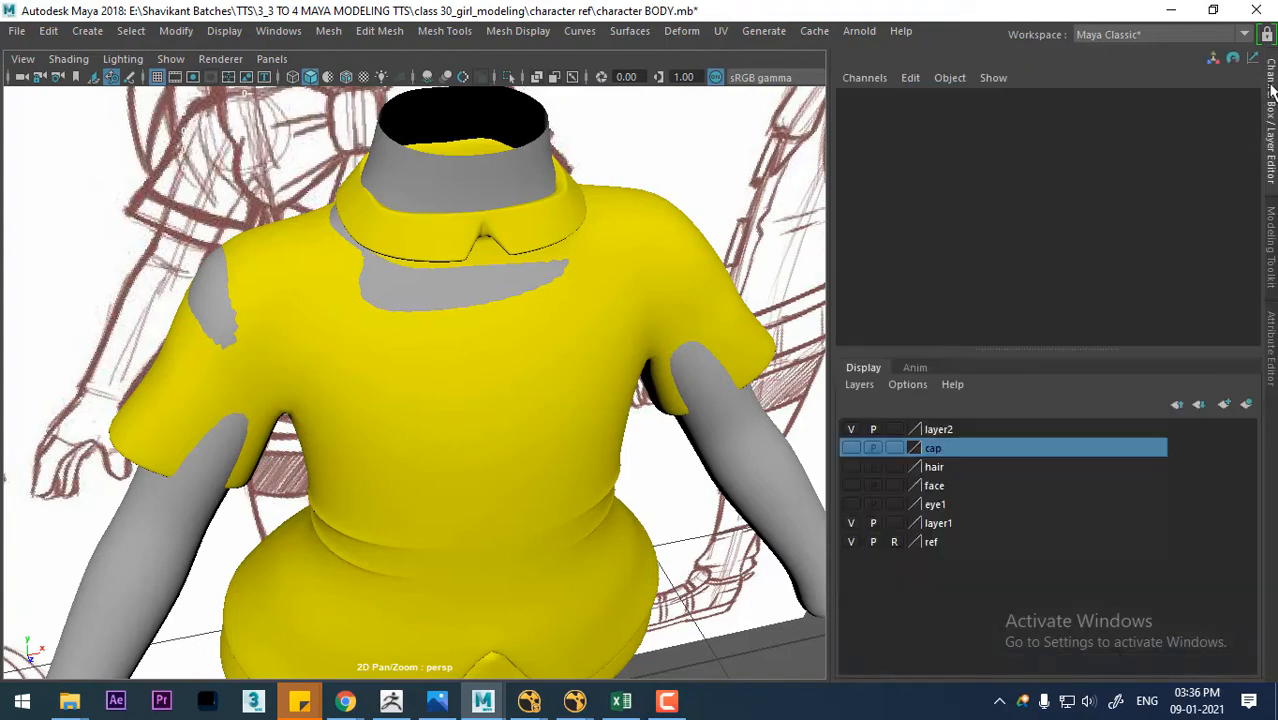
{"action": "left_click", "coordinate": [894, 430]}
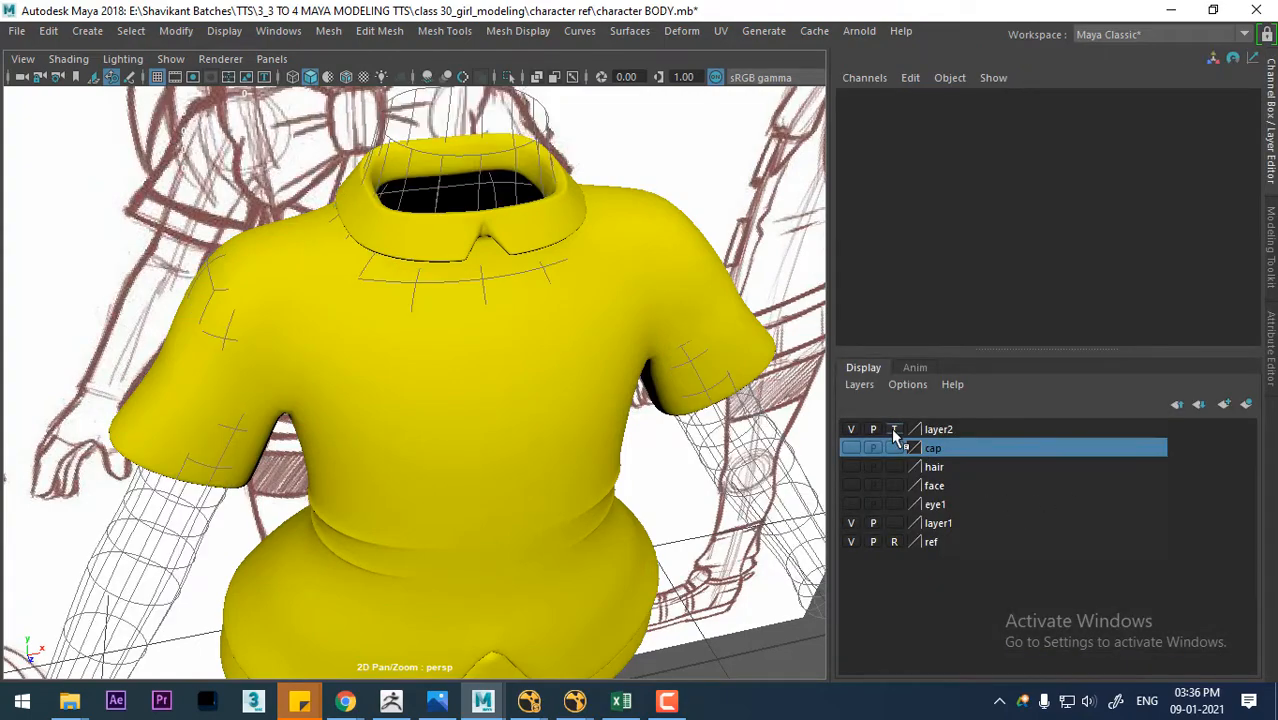
- Put the outfit mesh in edge mode and turn on Object X symmetry
{"action": "left_click", "coordinate": [641, 275]}
{"action": "left_click_drag", "start_coordinate": [643, 278], "coordinate": [679, 345], "text": "alt"}
{"action": "right_click_drag", "start_coordinate": [698, 274], "coordinate": [634, 234]}
{"action": "scroll", "coordinate": [665, 343], "scroll_direction": "up", "scroll_amount": 1}
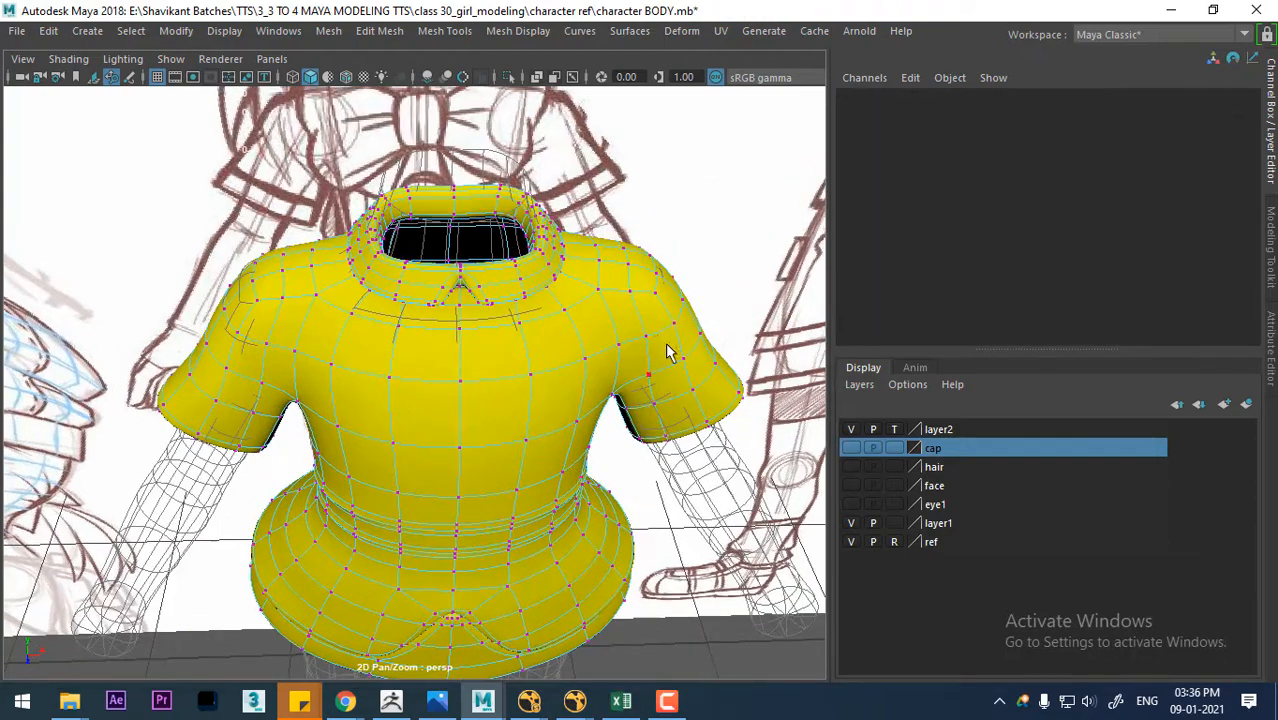
{"action": "right_click_drag", "start_coordinate": [666, 343], "coordinate": [651, 56]}
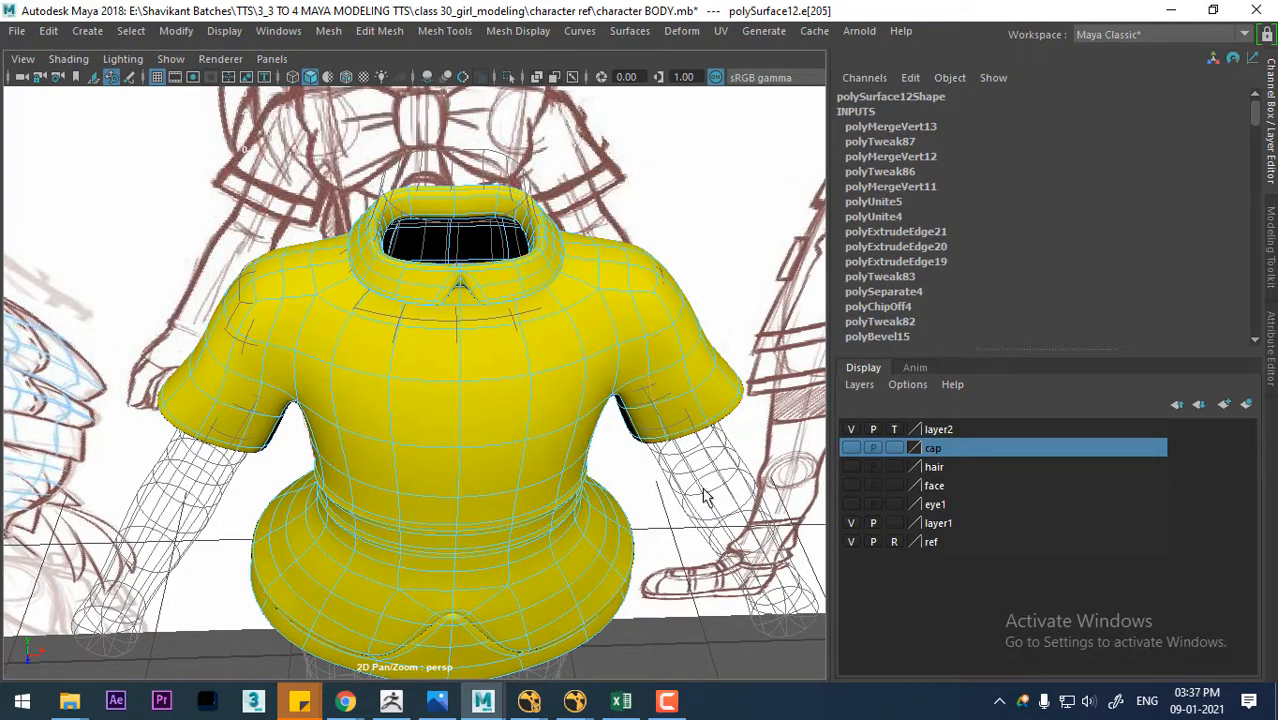
{"action": "right_click_drag", "start_coordinate": [571, 343], "coordinate": [571, 155], "text": "ctrl+shift"}
{"action": "scroll", "coordinate": [730, 450], "scroll_direction": "up", "scroll_amount": 2}
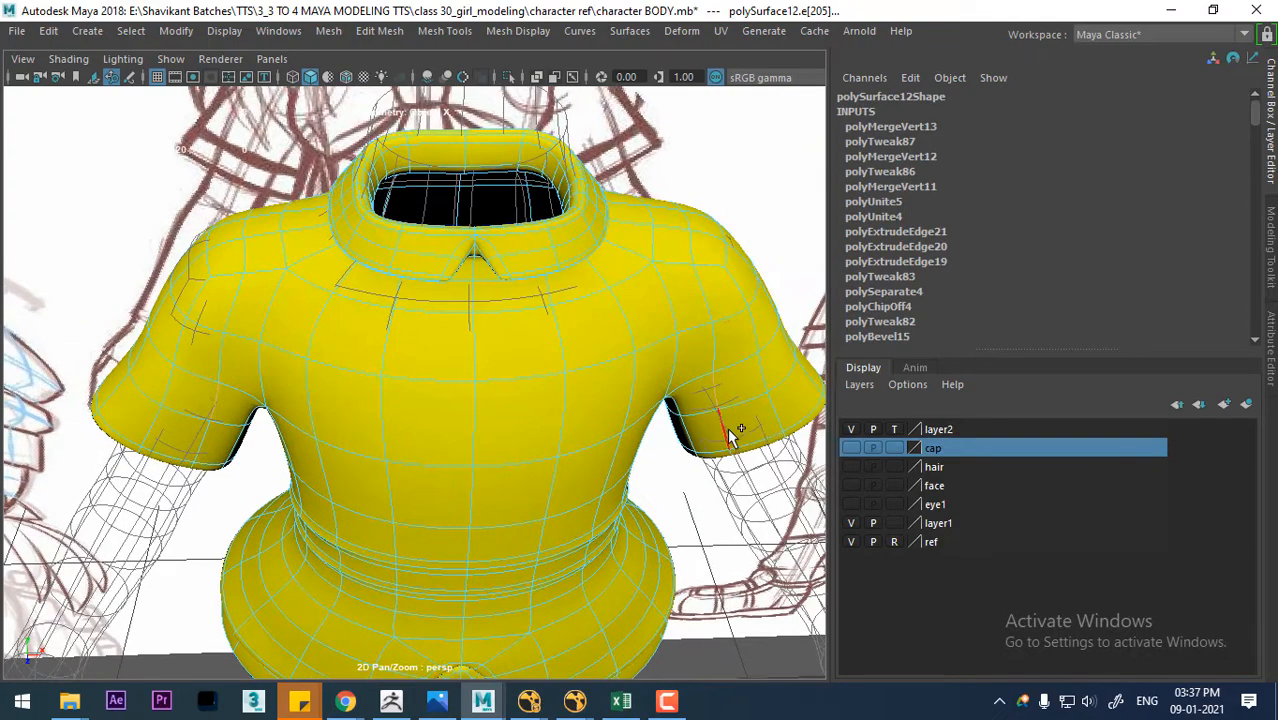
{"action": "double_click", "coordinate": [203, 429], "text": "shift"}
{"action": "left_click_drag", "start_coordinate": [487, 471], "coordinate": [476, 457], "text": "alt"}
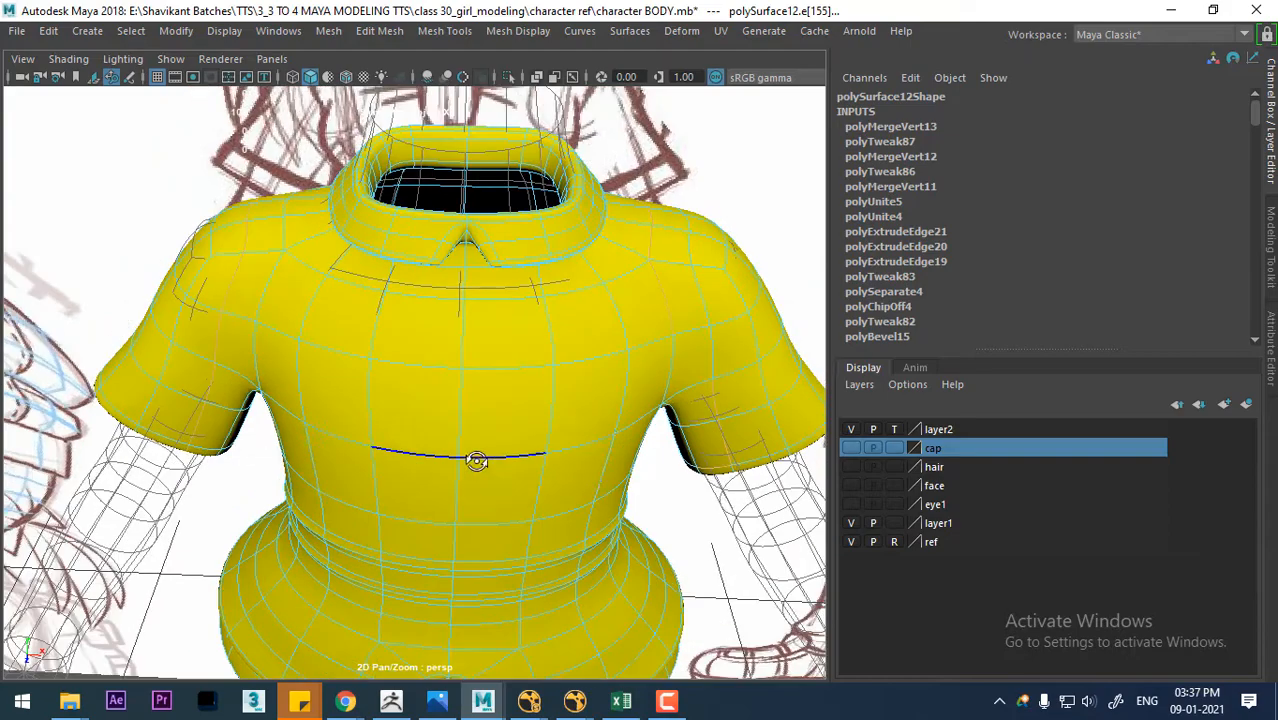
- Switch to vertex mode and select the underarm vertices of the sleeve hem, comparing them with layer2's body in reference and template display
{"action": "left_click_drag", "start_coordinate": [750, 485], "coordinate": [772, 478], "text": "alt"}
{"action": "middle_click_drag", "start_coordinate": [772, 478], "coordinate": [664, 438], "text": "alt"}
{"action": "right_click_drag", "start_coordinate": [691, 292], "coordinate": [612, 192]}
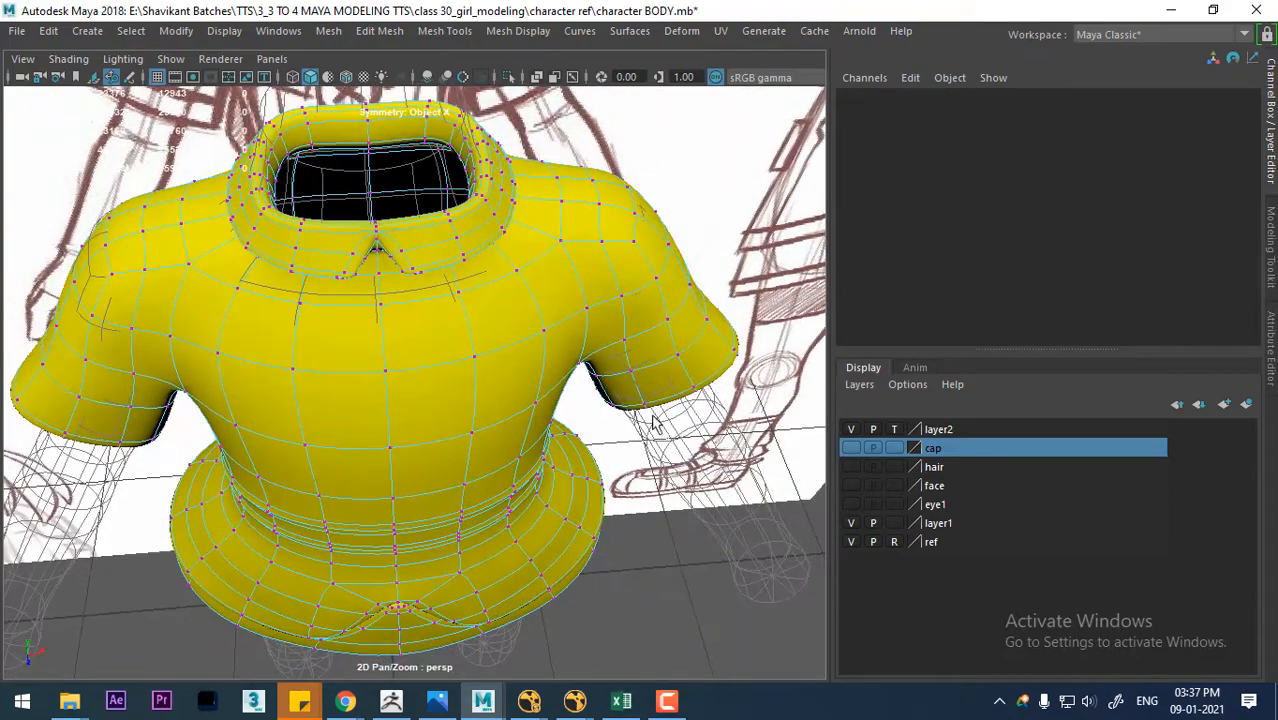
{"action": "left_click", "coordinate": [643, 403]}
{"action": "left_click_drag", "start_coordinate": [643, 403], "coordinate": [616, 432], "text": "alt"}
{"action": "middle_click_drag", "start_coordinate": [424, 436], "coordinate": [838, 466], "text": "alt"}
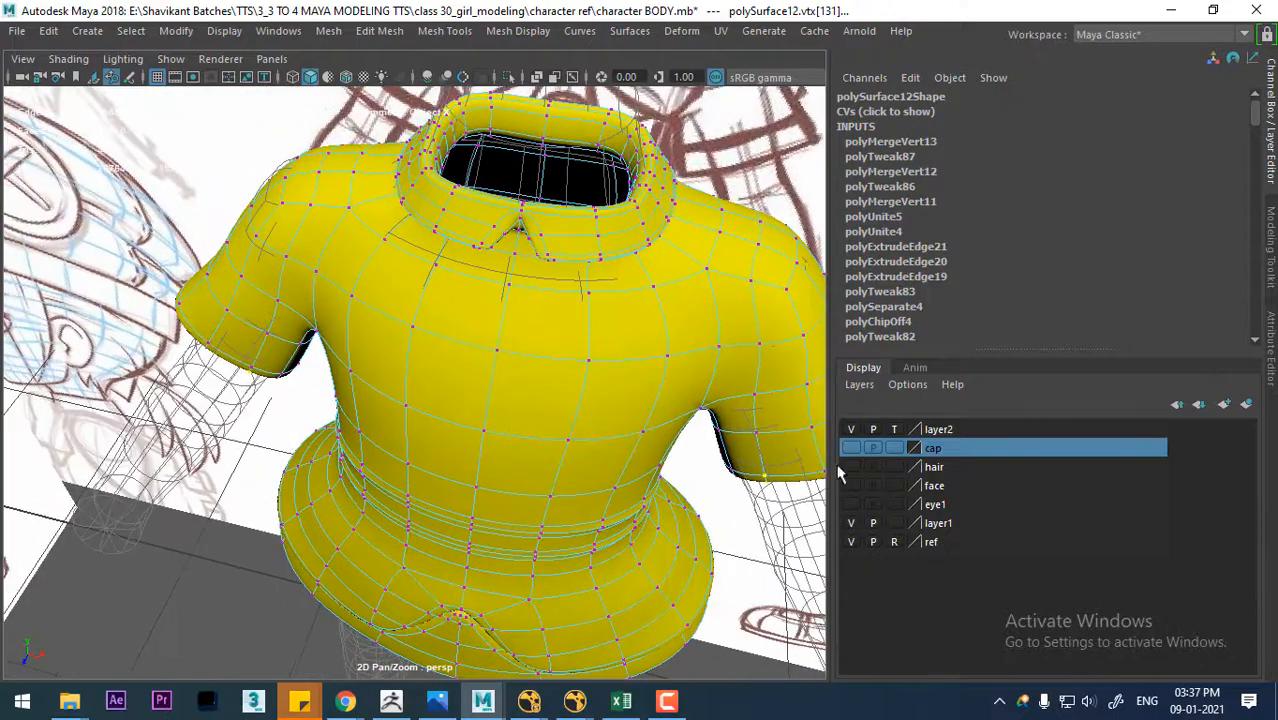
{"action": "left_click", "coordinate": [895, 429]}
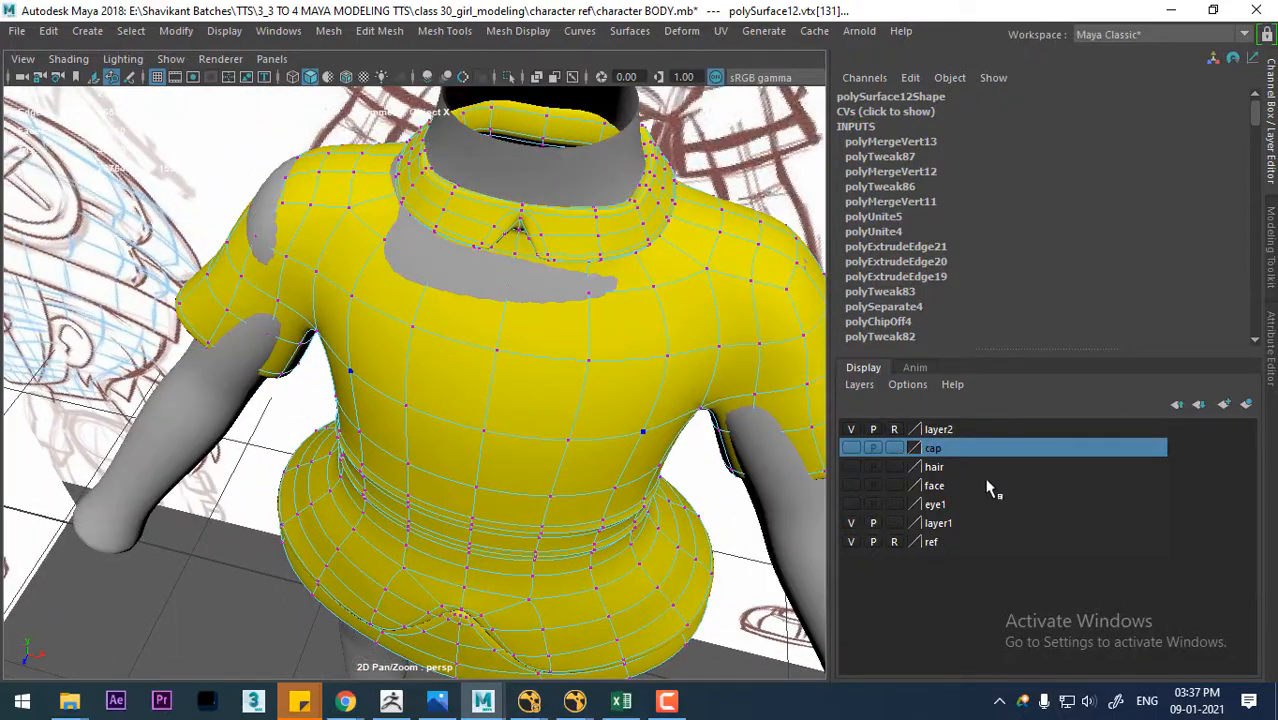
{"action": "left_click", "coordinate": [895, 429]}
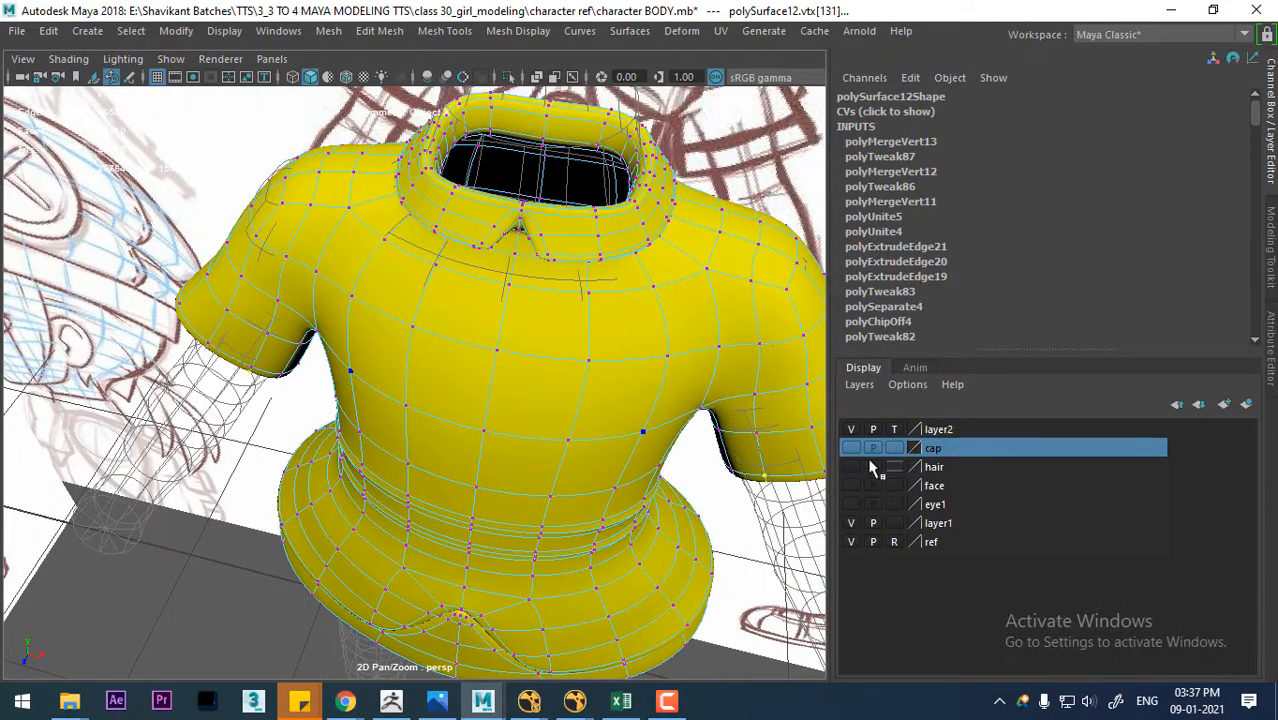
{"action": "left_click_drag", "start_coordinate": [303, 475], "coordinate": [240, 444], "text": "alt"}
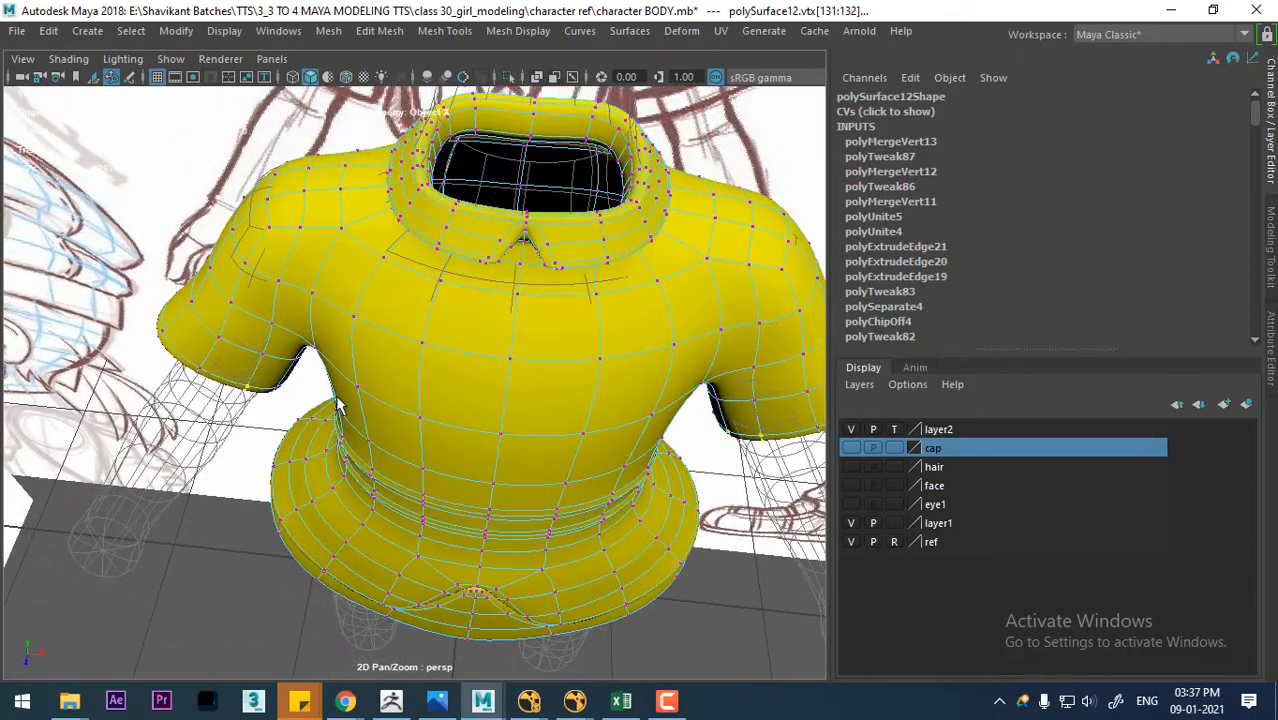
- Turn on Soft Select and move the selected sleeve hem vertices slightly forward along Z
{"action": "left_click_drag", "start_coordinate": [435, 405], "coordinate": [320, 394], "text": "alt"}
{"action": "left_click_drag", "start_coordinate": [403, 439], "coordinate": [397, 533], "text": "alt"}
{"action": "key", "text": "w"}
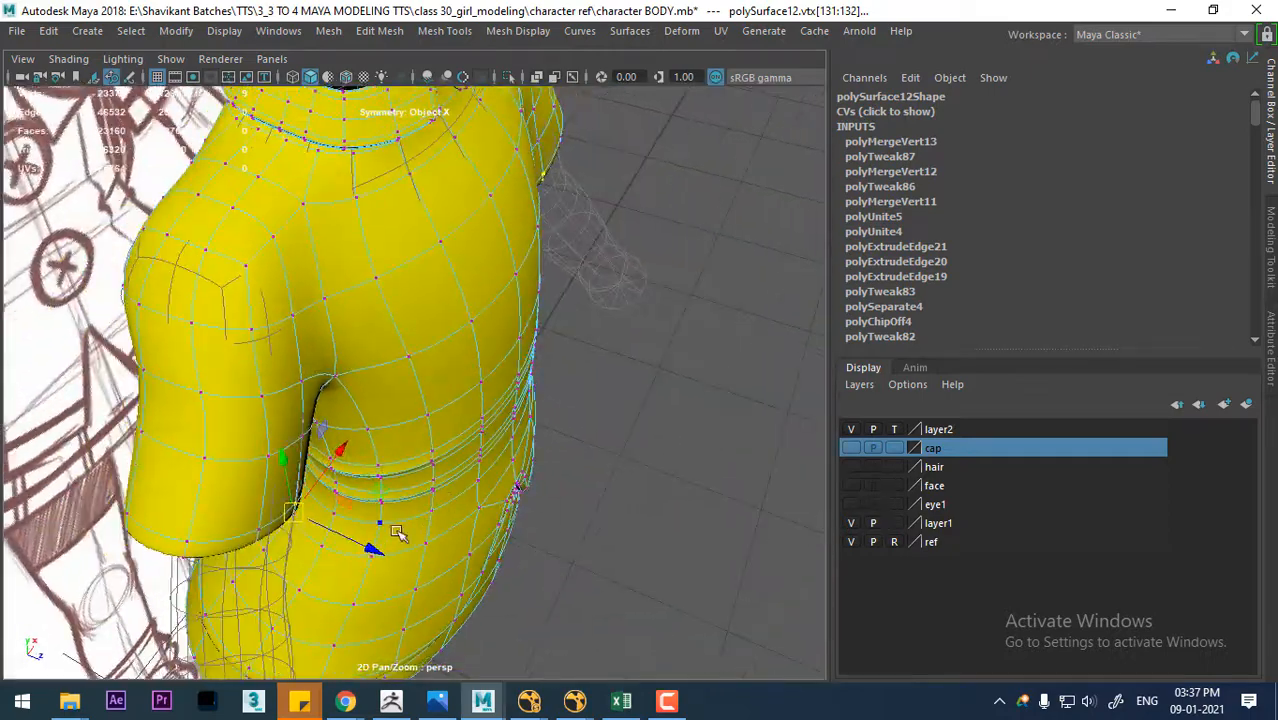
{"action": "key", "text": "b"}
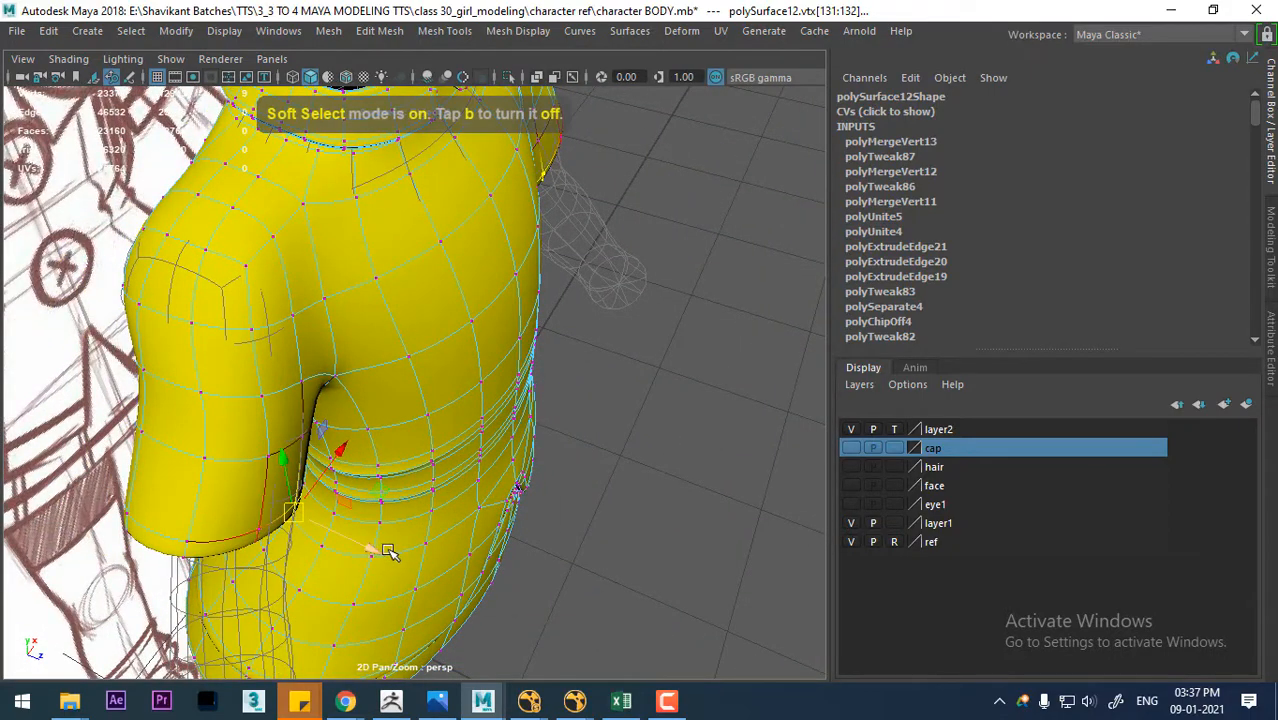
{"action": "left_click_drag", "start_coordinate": [380, 549], "coordinate": [393, 549]}
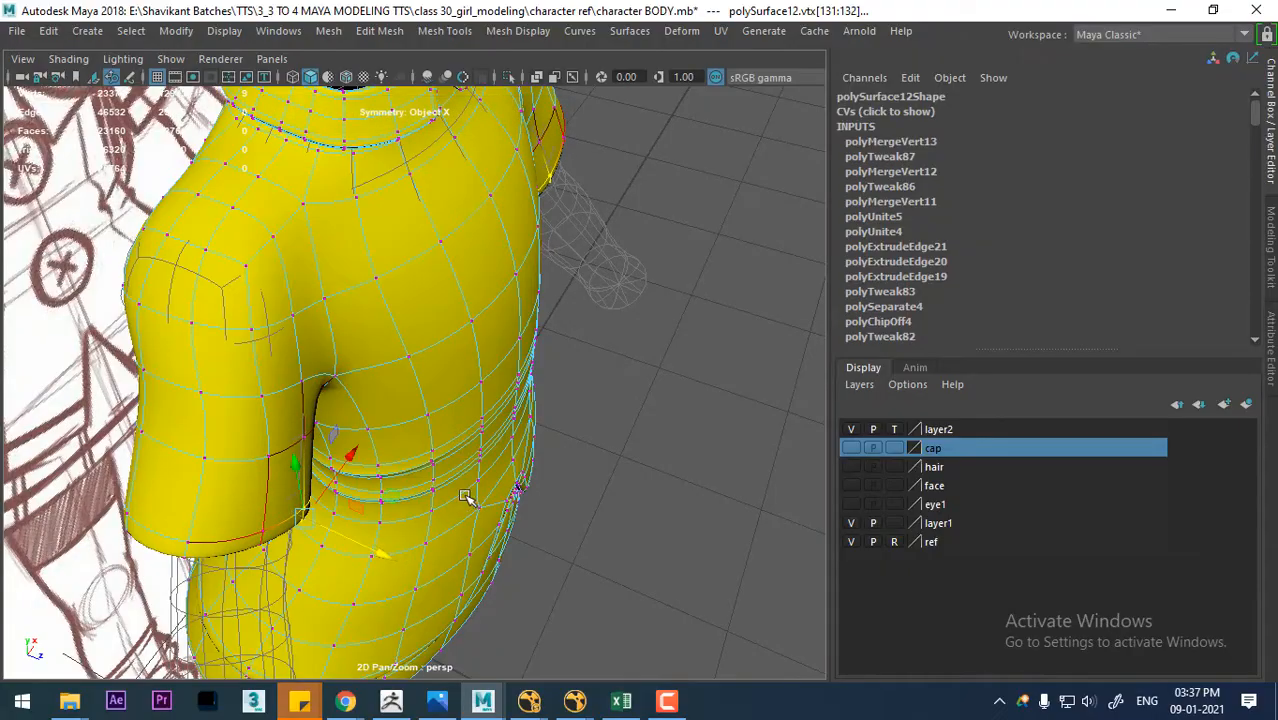
{"action": "mouse_move", "coordinate": [467, 498]}
{"action": "left_mouse_down", "text": "alt"}
{"action": "mouse_move", "coordinate": [454, 399]}
{"action": "mouse_move", "coordinate": [562, 382]}
{"action": "mouse_move", "coordinate": [551, 371]}
{"action": "mouse_move", "coordinate": [563, 520]}
{"action": "mouse_move", "coordinate": [425, 328]}
{"action": "mouse_move", "coordinate": [381, 369]}
{"action": "mouse_move", "coordinate": [403, 390]}
{"action": "mouse_move", "coordinate": [580, 408]}
{"action": "mouse_move", "coordinate": [613, 444]}
{"action": "mouse_move", "coordinate": [631, 370]}
{"action": "mouse_move", "coordinate": [628, 459]}
{"action": "mouse_move", "coordinate": [662, 508]}
{"action": "mouse_move", "coordinate": [618, 481]}
{"action": "mouse_move", "coordinate": [635, 487]}
{"action": "mouse_move", "coordinate": [722, 434]}
{"action": "mouse_move", "coordinate": [688, 451]}
{"action": "mouse_move", "coordinate": [690, 476]}
{"action": "mouse_move", "coordinate": [585, 449]}
{"action": "mouse_move", "coordinate": [642, 438]}
{"action": "left_mouse_up", "text": "alt"}
- Select the chest vertices just below the front of the collar and move them slightly forward to cover the body
{"action": "left_click", "coordinate": [424, 421]}
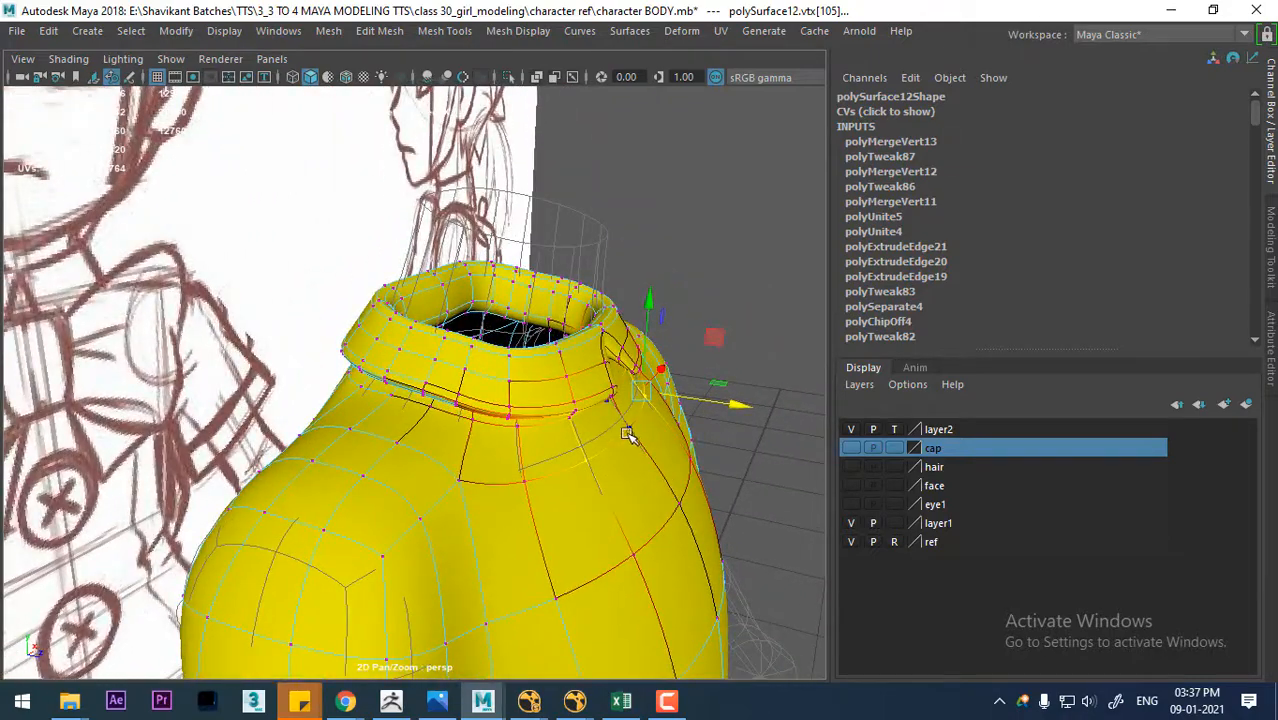
{"action": "left_click", "coordinate": [604, 460]}
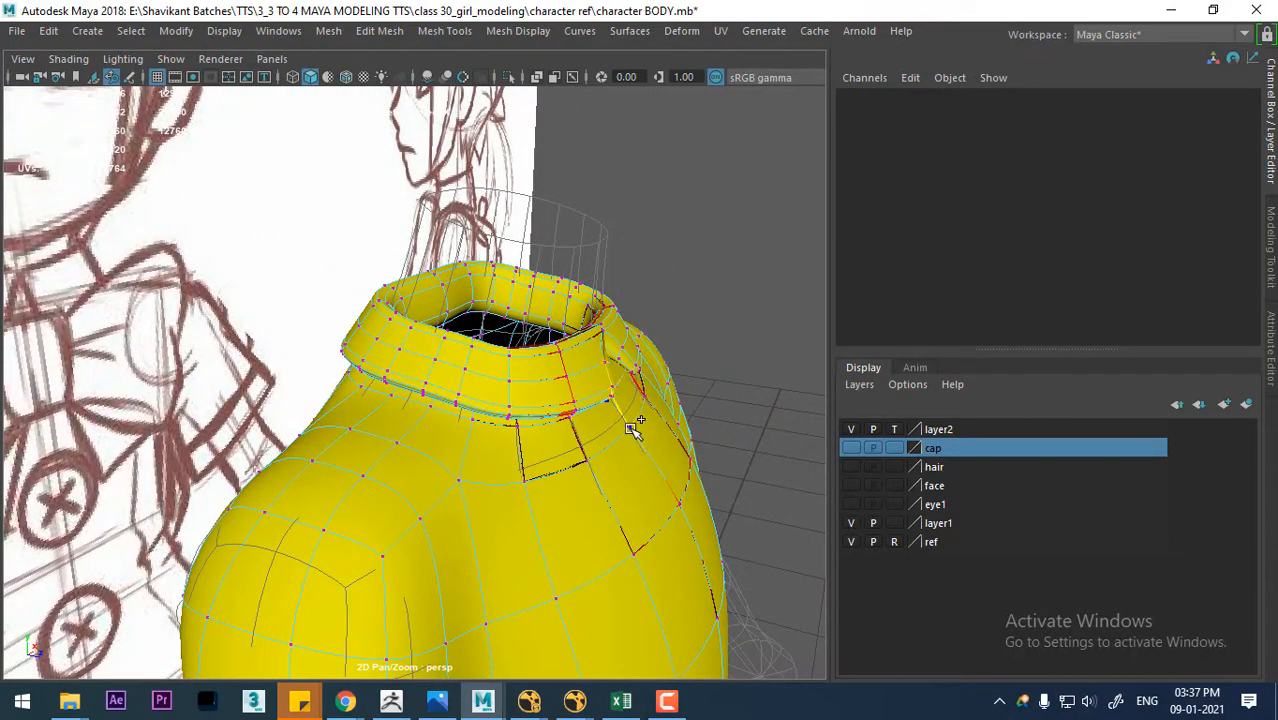
{"action": "left_click", "coordinate": [630, 426]}
{"action": "left_click", "coordinate": [585, 465]}
{"action": "left_click_drag", "start_coordinate": [585, 465], "coordinate": [262, 480], "text": "alt"}
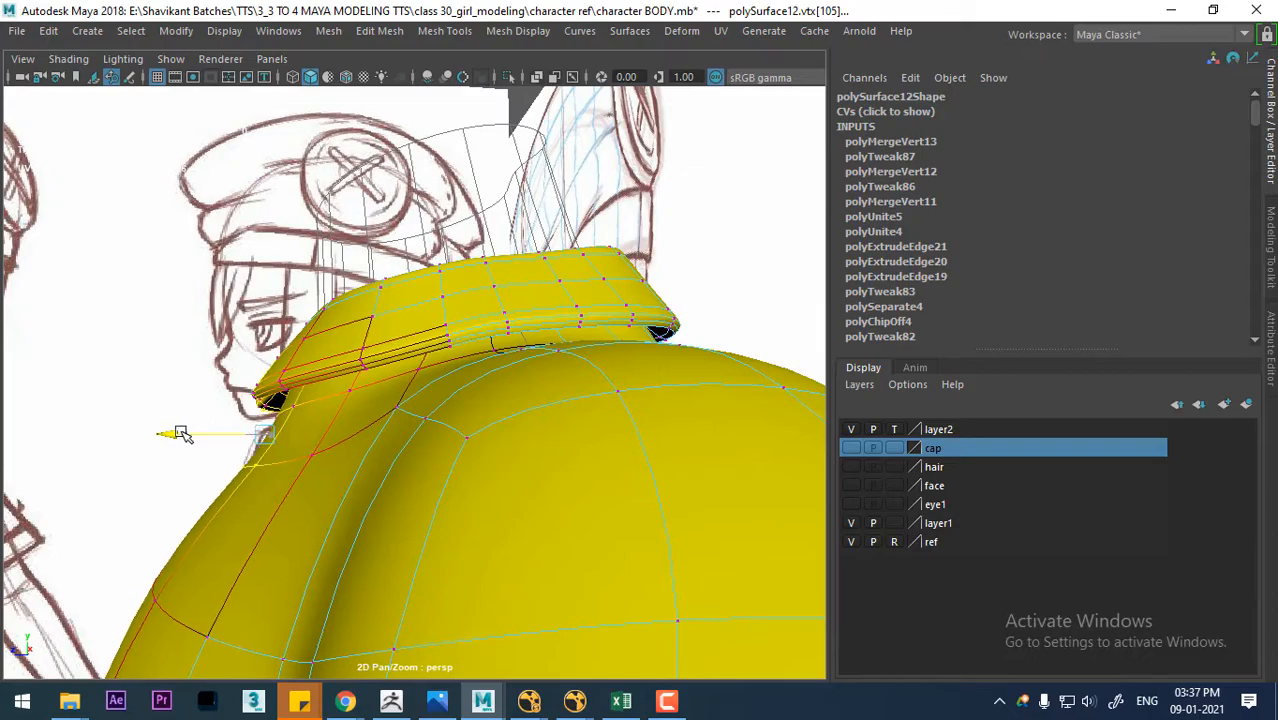
{"action": "left_click_drag", "start_coordinate": [181, 433], "coordinate": [175, 434]}
- Select the top shoulder vertices of the outfit in the front view and move them slightly outward on both sides
{"action": "left_click_drag", "start_coordinate": [255, 472], "coordinate": [545, 545], "text": "alt"}
{"action": "right_click_drag", "start_coordinate": [545, 545], "coordinate": [448, 528], "text": "alt"}
{"action": "left_click_drag", "start_coordinate": [448, 528], "coordinate": [476, 545], "text": "alt"}
{"action": "middle_click_drag", "start_coordinate": [476, 545], "coordinate": [456, 440], "text": "alt"}
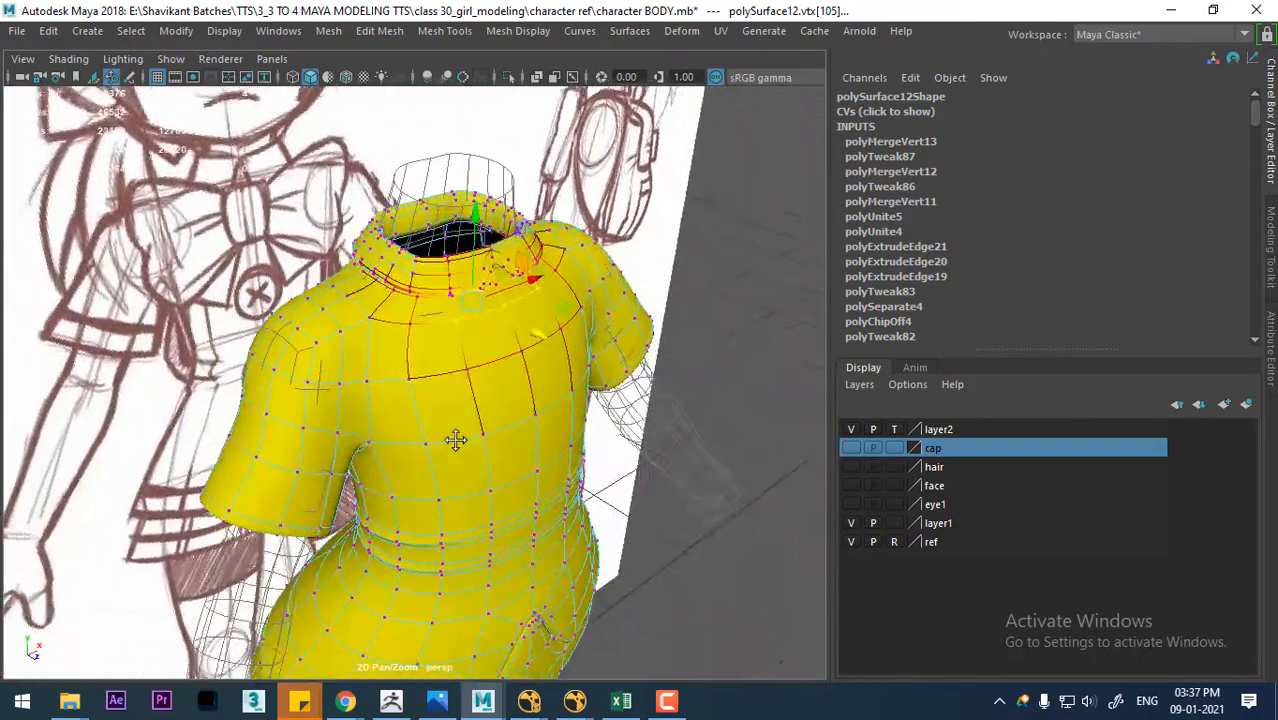
{"action": "right_click_drag", "start_coordinate": [456, 440], "coordinate": [540, 445], "text": "alt"}
{"action": "left_click_drag", "start_coordinate": [540, 445], "coordinate": [277, 371], "text": "alt"}
{"action": "middle_click_drag", "start_coordinate": [277, 371], "coordinate": [281, 432], "text": "alt"}
{"action": "right_click_drag", "start_coordinate": [281, 432], "coordinate": [345, 408], "text": "alt"}
{"action": "key", "text": "space"}
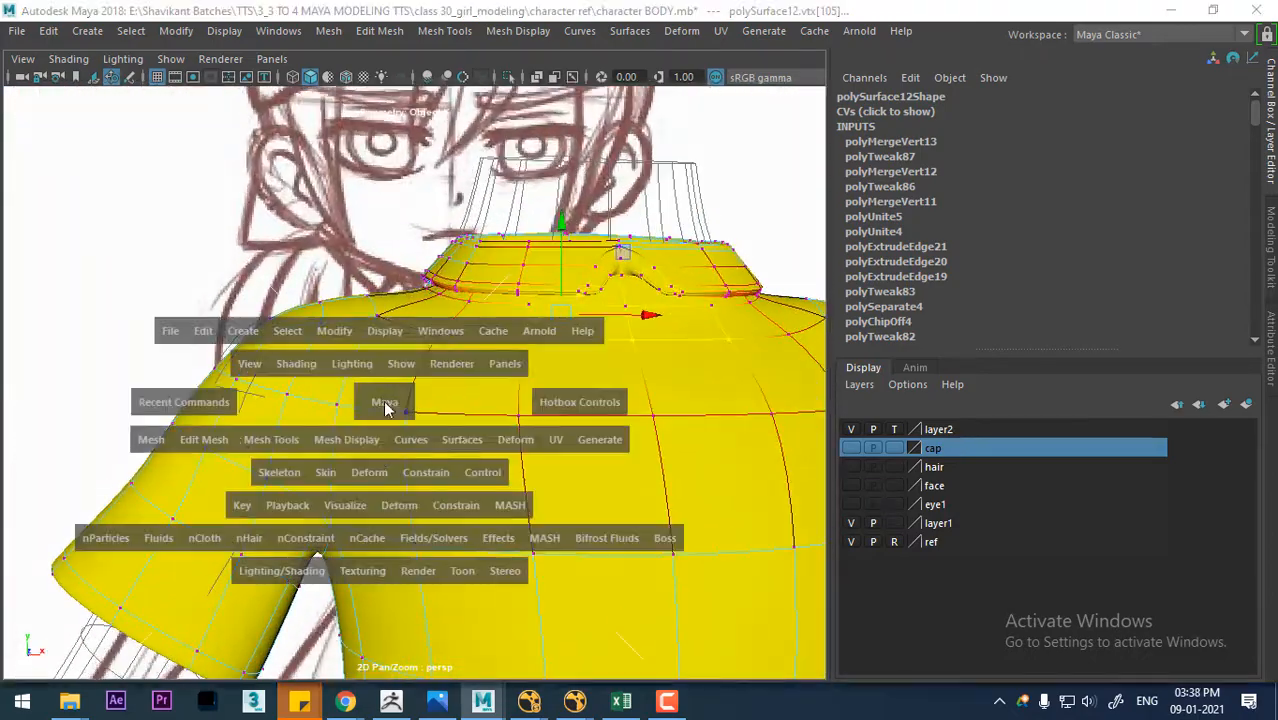
{"action": "left_click_drag", "start_coordinate": [386, 406], "coordinate": [388, 456]}
{"action": "middle_click_drag", "start_coordinate": [388, 545], "coordinate": [388, 573], "text": "alt"}
{"action": "right_click_drag", "start_coordinate": [388, 573], "coordinate": [450, 573], "text": "alt"}
{"action": "middle_click_drag", "start_coordinate": [300, 300], "coordinate": [388, 568], "text": "alt"}
{"action": "right_click_drag", "start_coordinate": [388, 568], "coordinate": [285, 404], "text": "alt"}
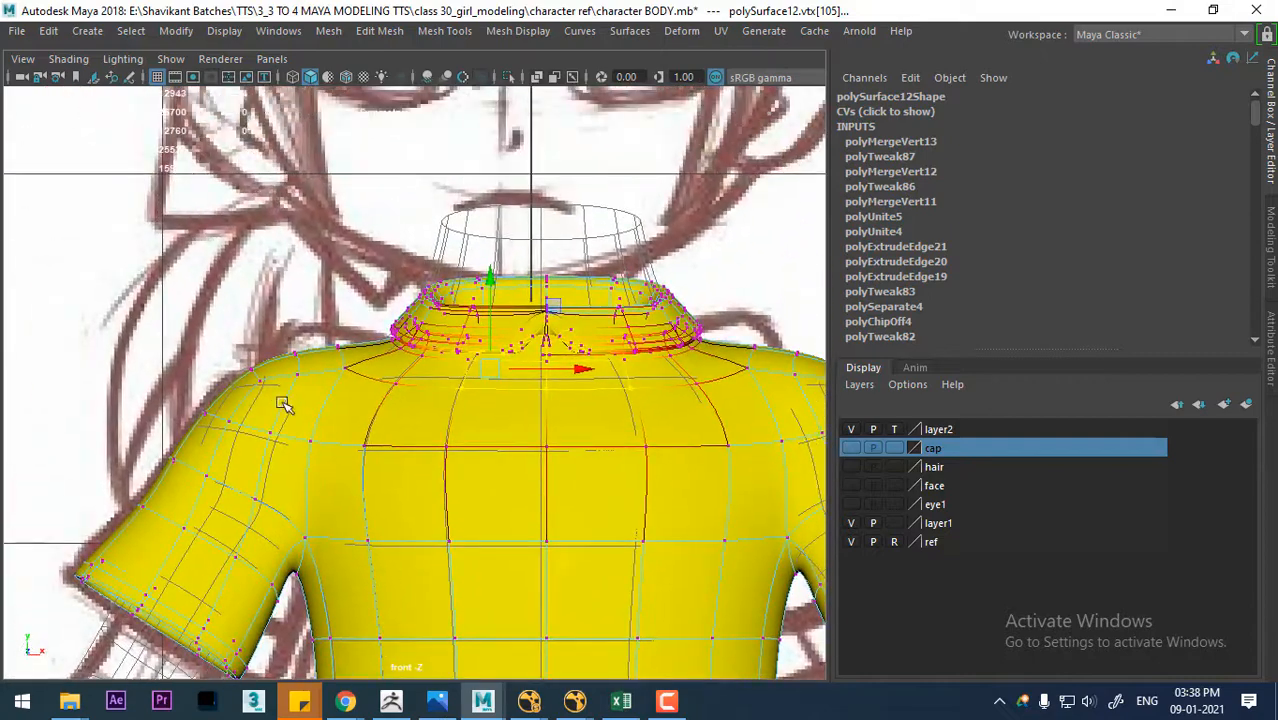
{"action": "left_click_drag", "start_coordinate": [238, 388], "coordinate": [281, 424]}
{"action": "middle_click_drag", "start_coordinate": [335, 408], "coordinate": [180, 411], "text": "alt"}
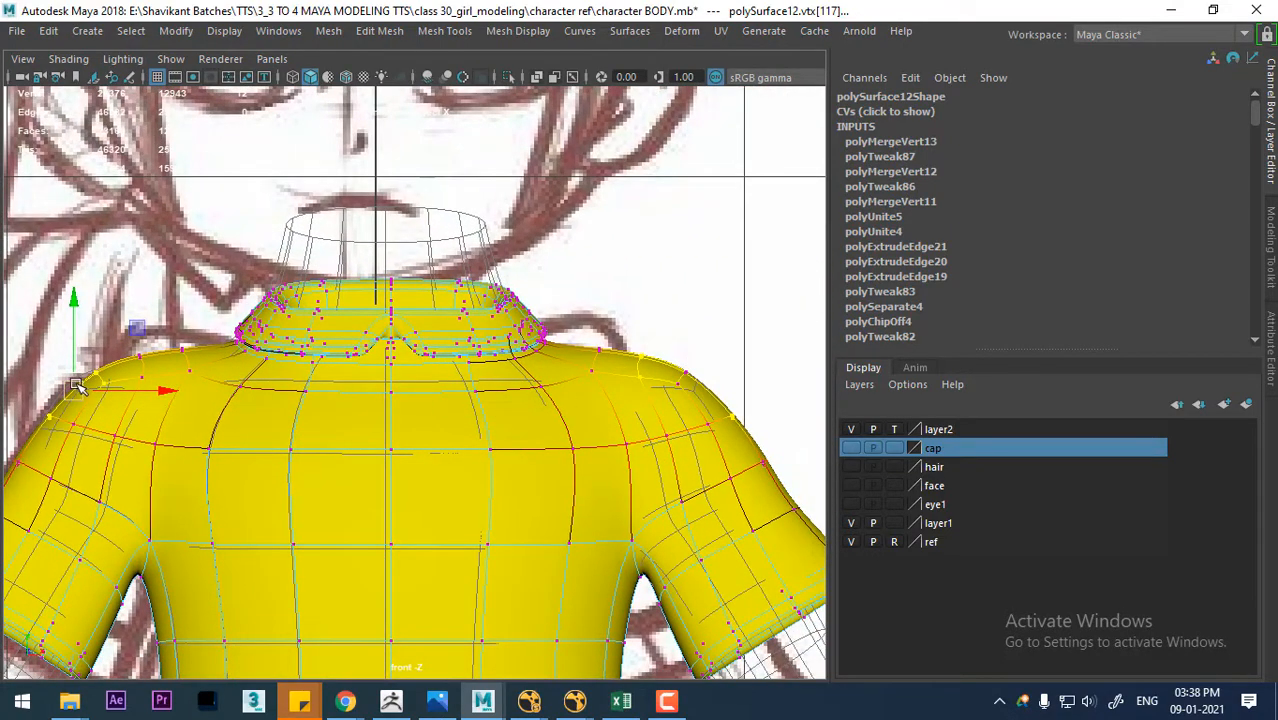
{"action": "left_click_drag", "start_coordinate": [78, 386], "coordinate": [68, 385]}
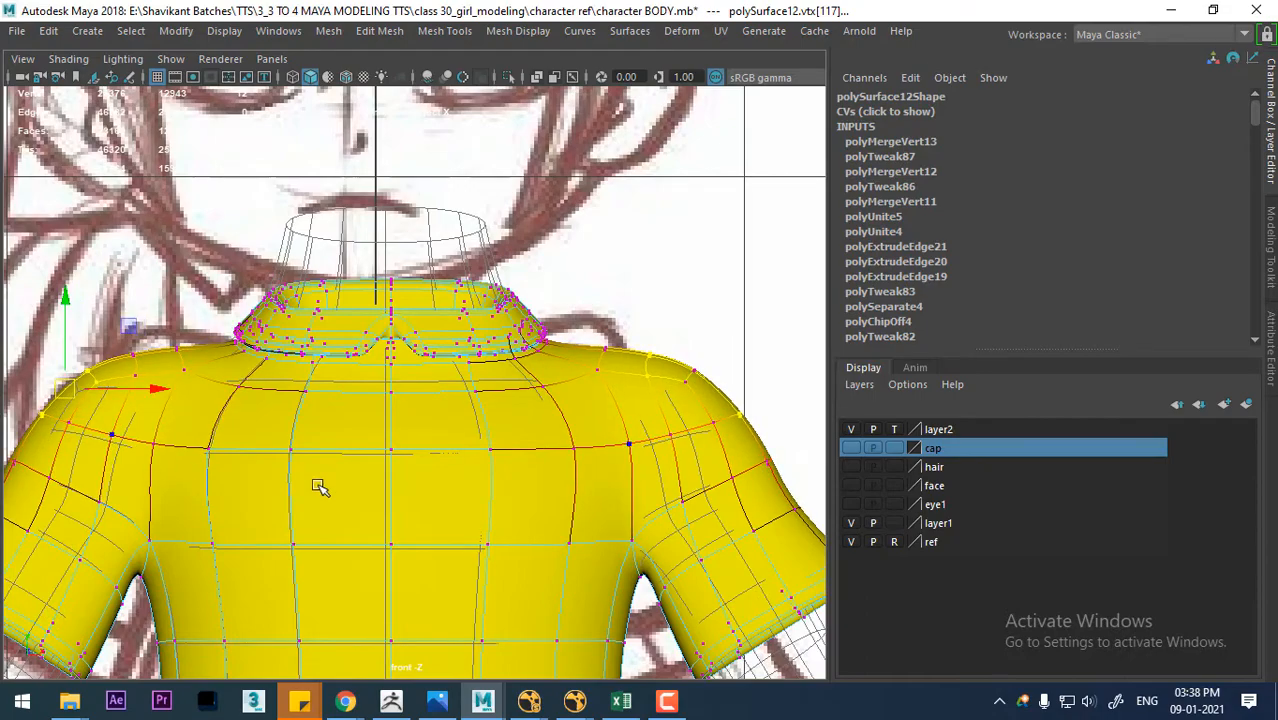
- Return to the perspective view and set layer2 to reference display so the body shows shaded beneath the outfit
{"action": "right_click_drag", "start_coordinate": [470, 488], "coordinate": [397, 485], "text": "alt"}
{"action": "key", "text": "space"}
{"action": "left_click_drag", "start_coordinate": [393, 485], "coordinate": [396, 435]}
{"action": "left_click_drag", "start_coordinate": [496, 397], "coordinate": [539, 405], "text": "alt"}
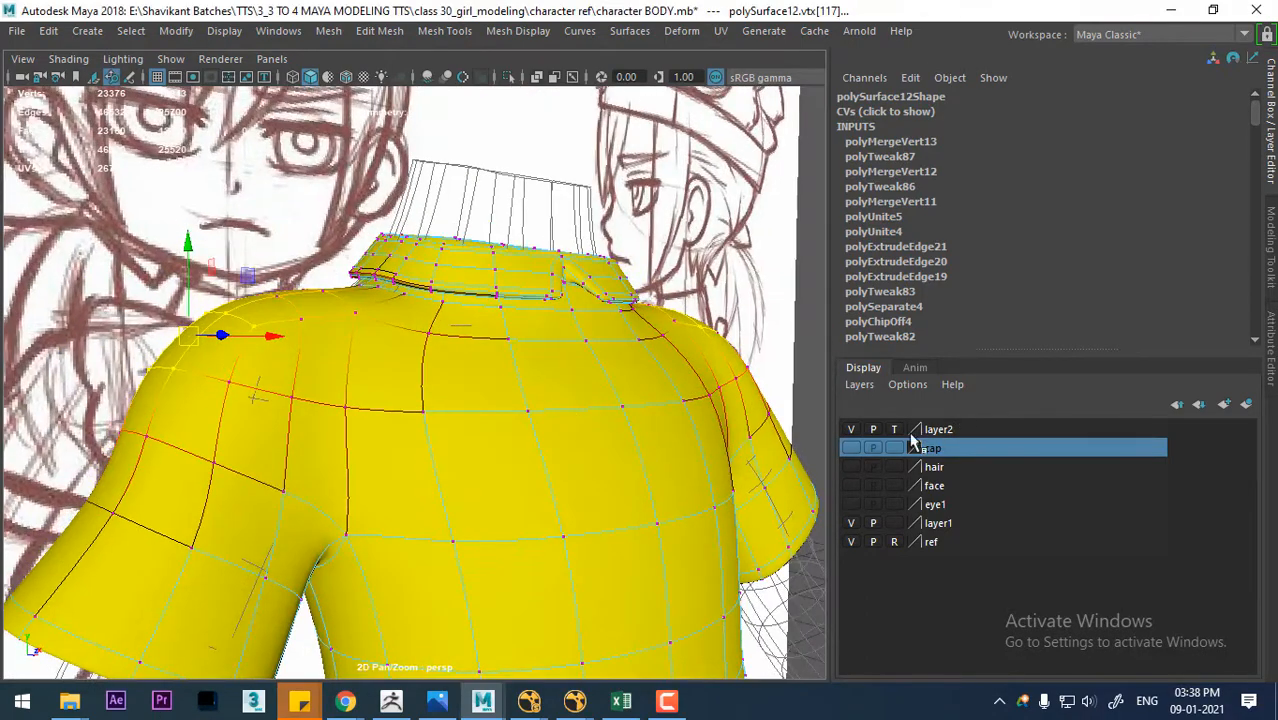
{"action": "left_click_drag", "start_coordinate": [331, 408], "coordinate": [420, 442], "text": "alt"}
- In the front view, select the vertices at the collar's outer side and move them slightly up and outward to cover the body
{"action": "key", "text": "space"}
{"action": "middle_click_drag", "start_coordinate": [418, 428], "coordinate": [440, 498], "text": "alt"}
{"action": "right_click_drag", "start_coordinate": [265, 500], "coordinate": [350, 512], "text": "alt"}
{"action": "middle_click_drag", "start_coordinate": [350, 512], "coordinate": [371, 506], "text": "alt"}
{"action": "right_click_drag", "start_coordinate": [371, 506], "coordinate": [467, 567], "text": "alt"}
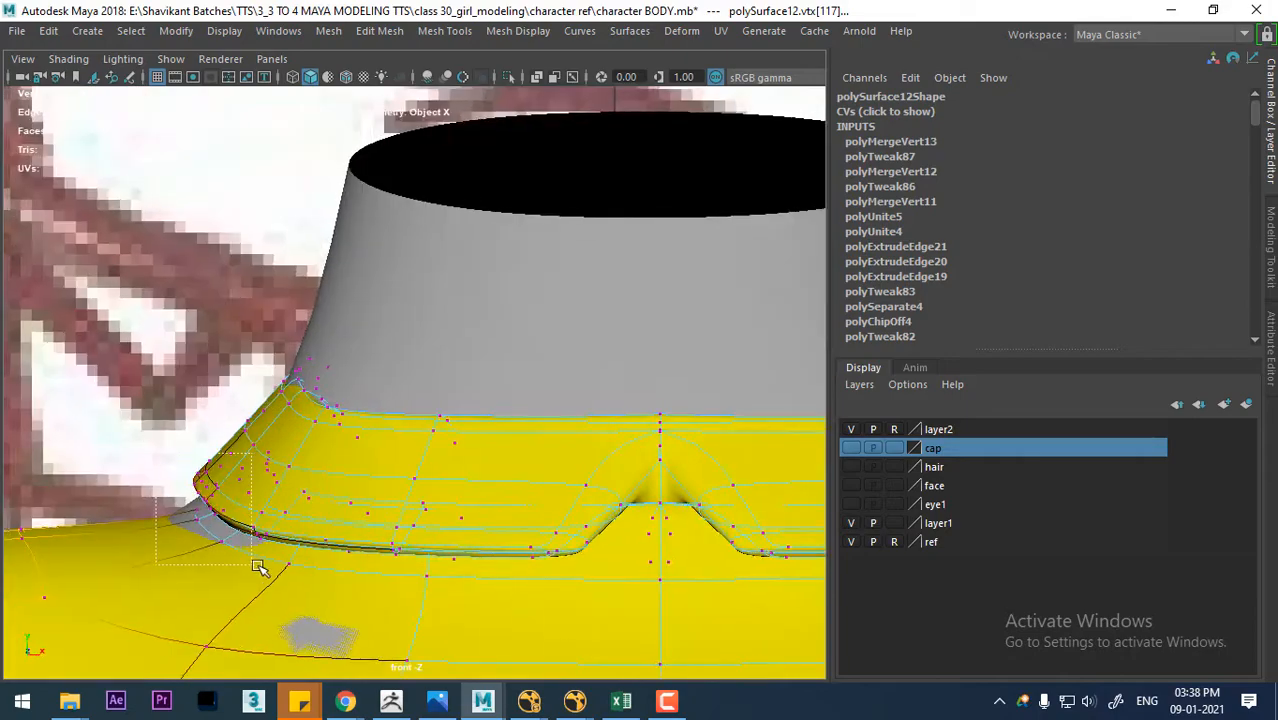
{"action": "left_click_drag", "start_coordinate": [257, 566], "coordinate": [262, 571]}
{"action": "right_click_drag", "start_coordinate": [262, 548], "coordinate": [351, 485], "text": "alt"}
{"action": "middle_click_drag", "start_coordinate": [439, 596], "coordinate": [428, 408], "text": "alt"}
{"action": "mouse_move", "coordinate": [428, 408]}
{"action": "right_mouse_down", "text": "alt"}
{"action": "mouse_move", "coordinate": [382, 342]}
{"action": "mouse_move", "coordinate": [412, 405]}
{"action": "right_mouse_up", "text": "alt"}
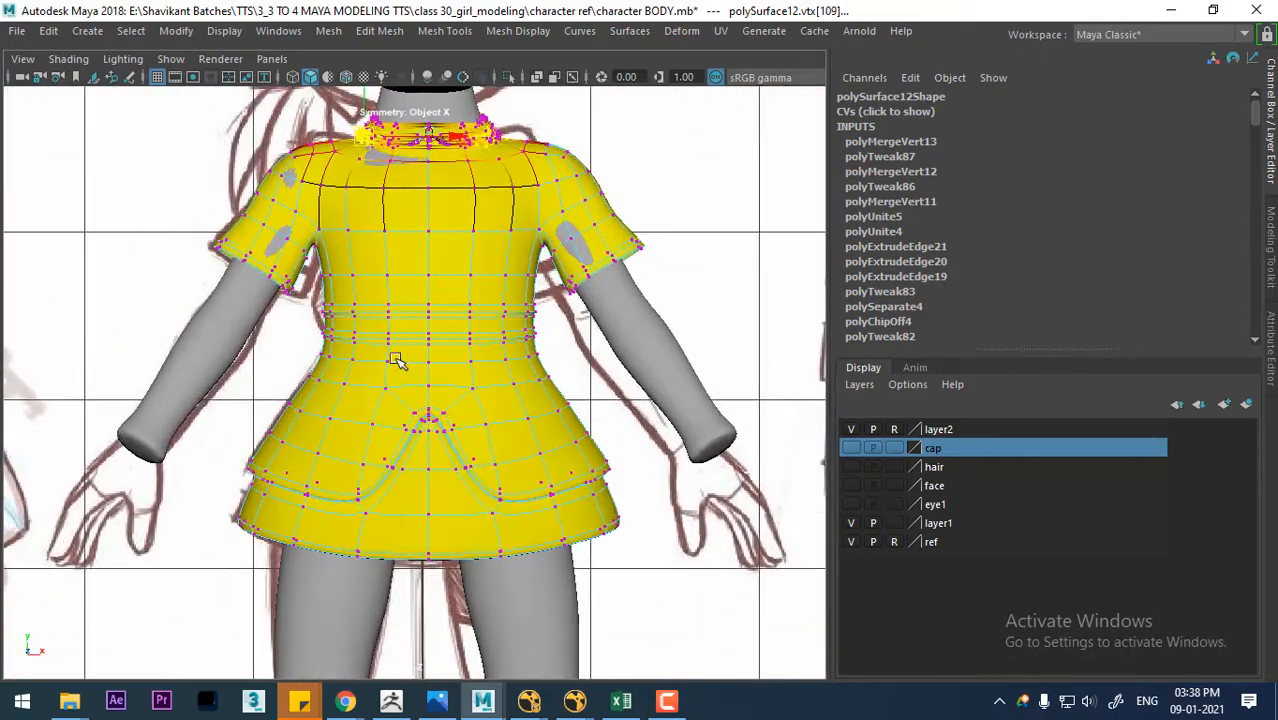
{"action": "right_click_drag", "start_coordinate": [397, 361], "coordinate": [428, 420], "text": "alt"}
{"action": "middle_click_drag", "start_coordinate": [428, 450], "coordinate": [466, 700], "text": "alt"}
{"action": "right_click_drag", "start_coordinate": [290, 410], "coordinate": [355, 469], "text": "alt"}
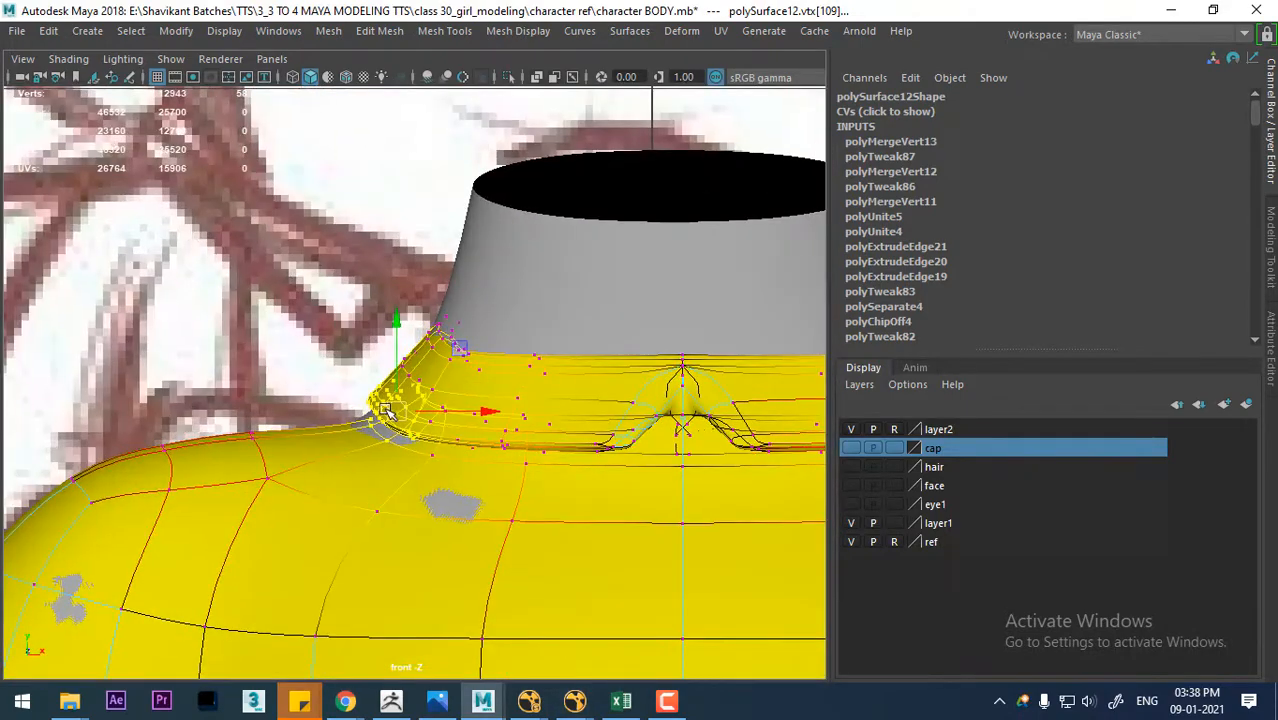
{"action": "left_click_drag", "start_coordinate": [385, 409], "coordinate": [383, 405]}
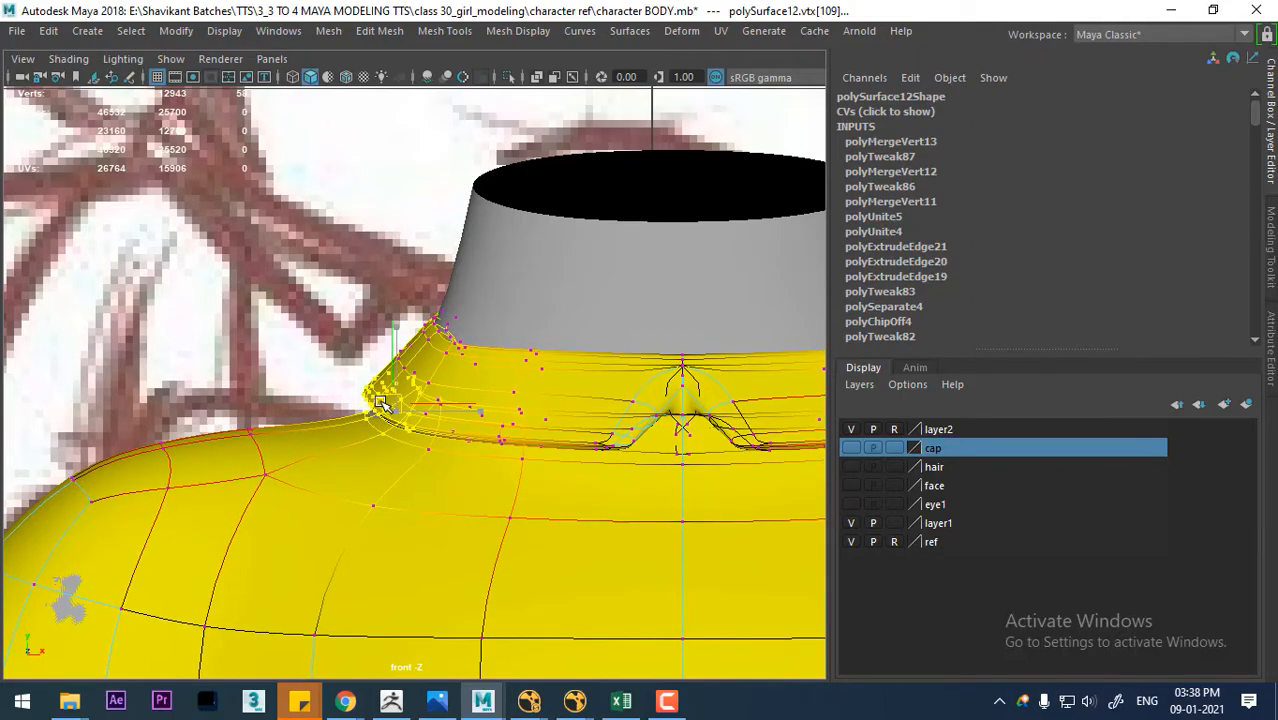
{"action": "right_click_drag", "start_coordinate": [458, 455], "coordinate": [505, 430], "text": "alt"}
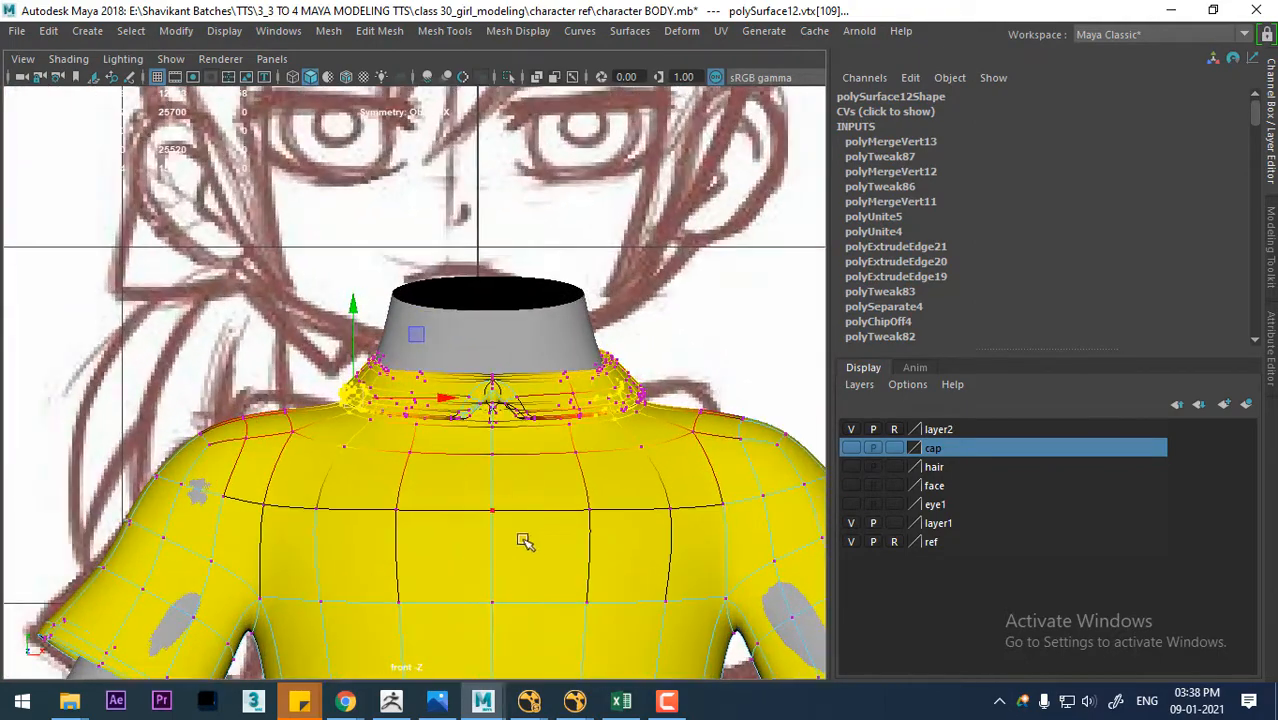
- In the perspective view, move the front sleeve and underarm vertices forward along Z to cover the arms
{"action": "key", "text": "space"}
{"action": "key", "text": "space"}
{"action": "left_click_drag", "start_coordinate": [584, 365], "coordinate": [622, 505], "text": "alt"}
{"action": "middle_click_drag", "start_coordinate": [622, 505], "coordinate": [592, 381], "text": "alt"}
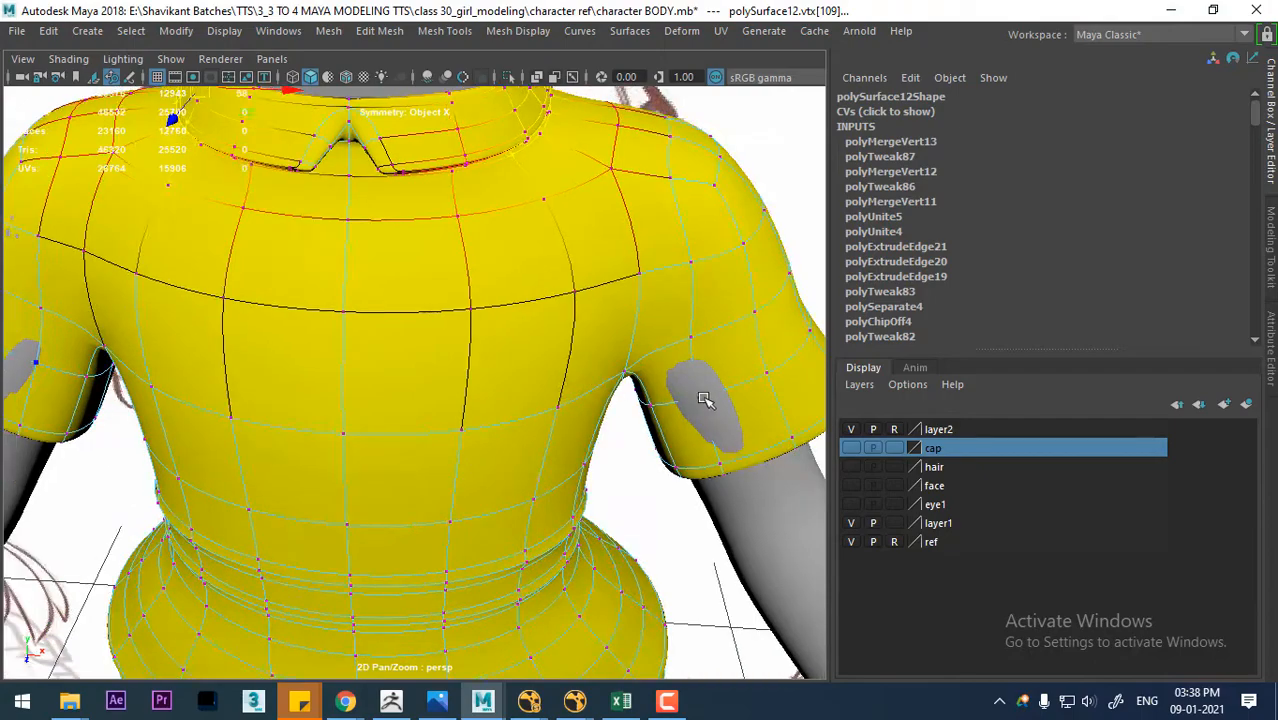
{"action": "left_click", "coordinate": [697, 392]}
{"action": "left_click_drag", "start_coordinate": [723, 414], "coordinate": [745, 469], "text": "alt"}
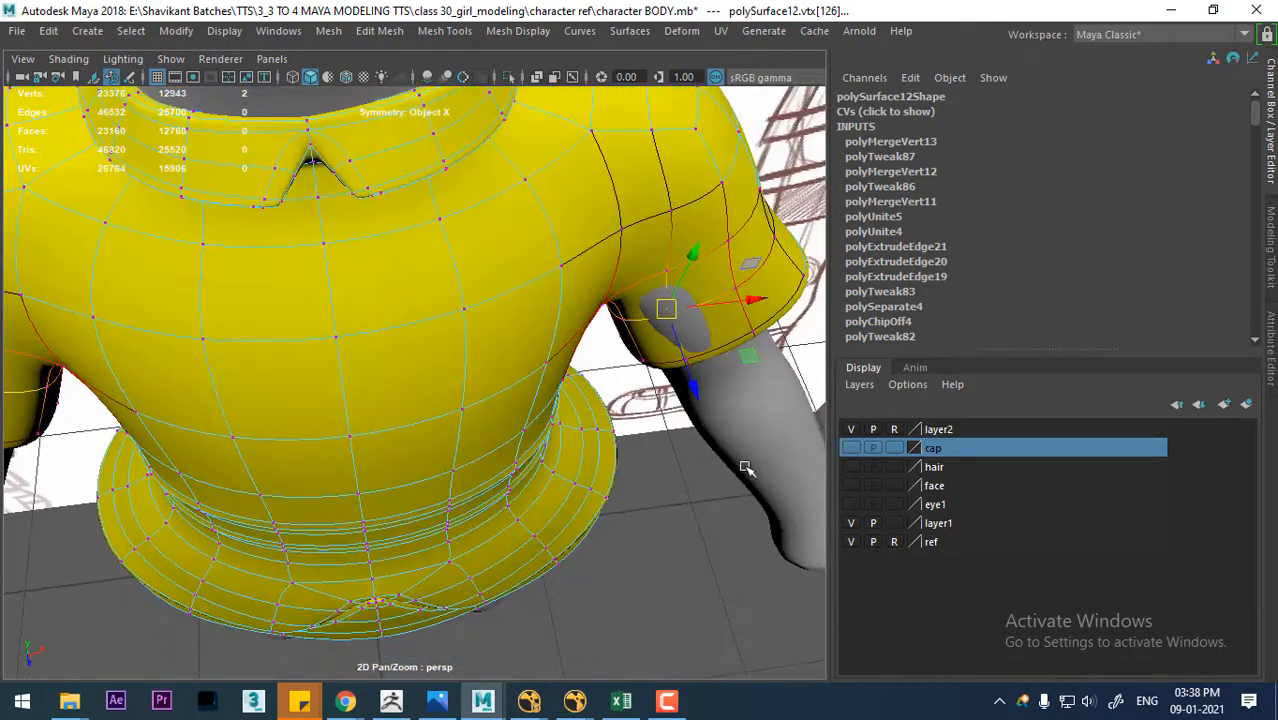
{"action": "left_click_drag", "start_coordinate": [678, 415], "coordinate": [615, 413], "text": "alt"}
{"action": "left_click_drag", "start_coordinate": [672, 347], "coordinate": [692, 266]}
{"action": "left_click", "coordinate": [251, 299]}
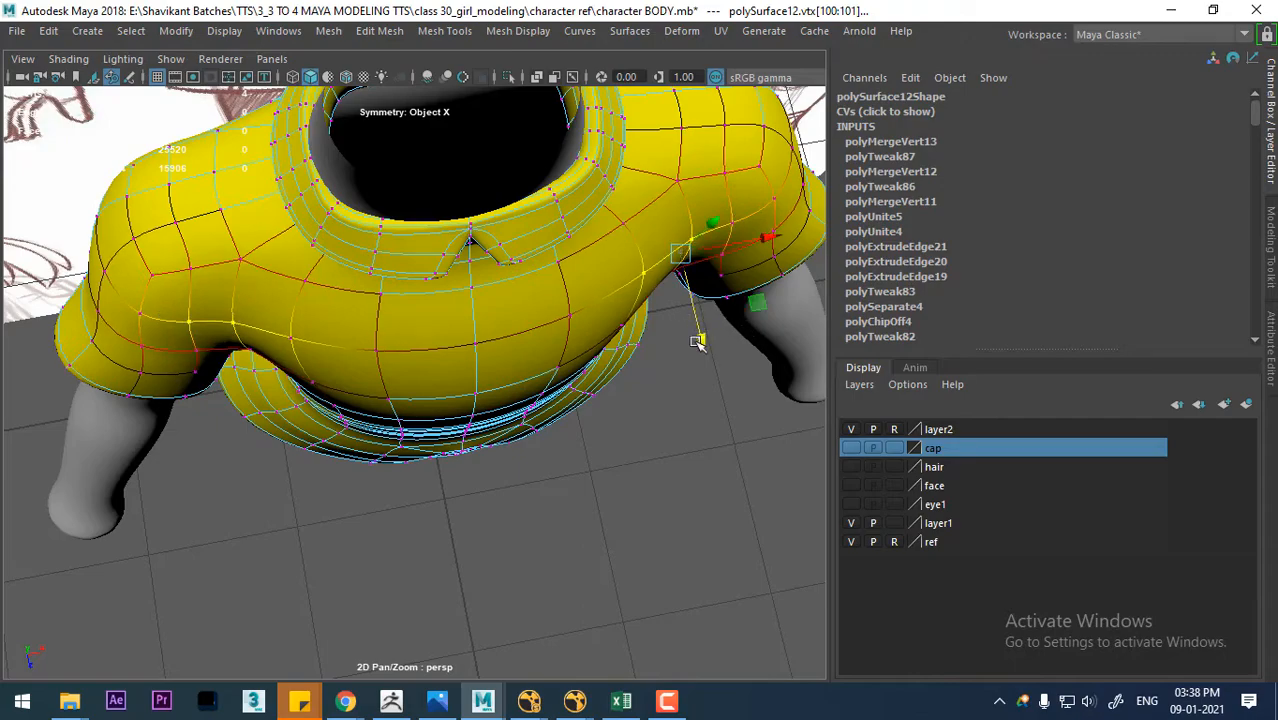
{"action": "left_click_drag", "start_coordinate": [700, 338], "coordinate": [568, 486], "text": "alt"}
- Return the outfit to object mode and hide layer2 in the front view
{"action": "right_click_drag", "start_coordinate": [443, 362], "coordinate": [642, 362]}
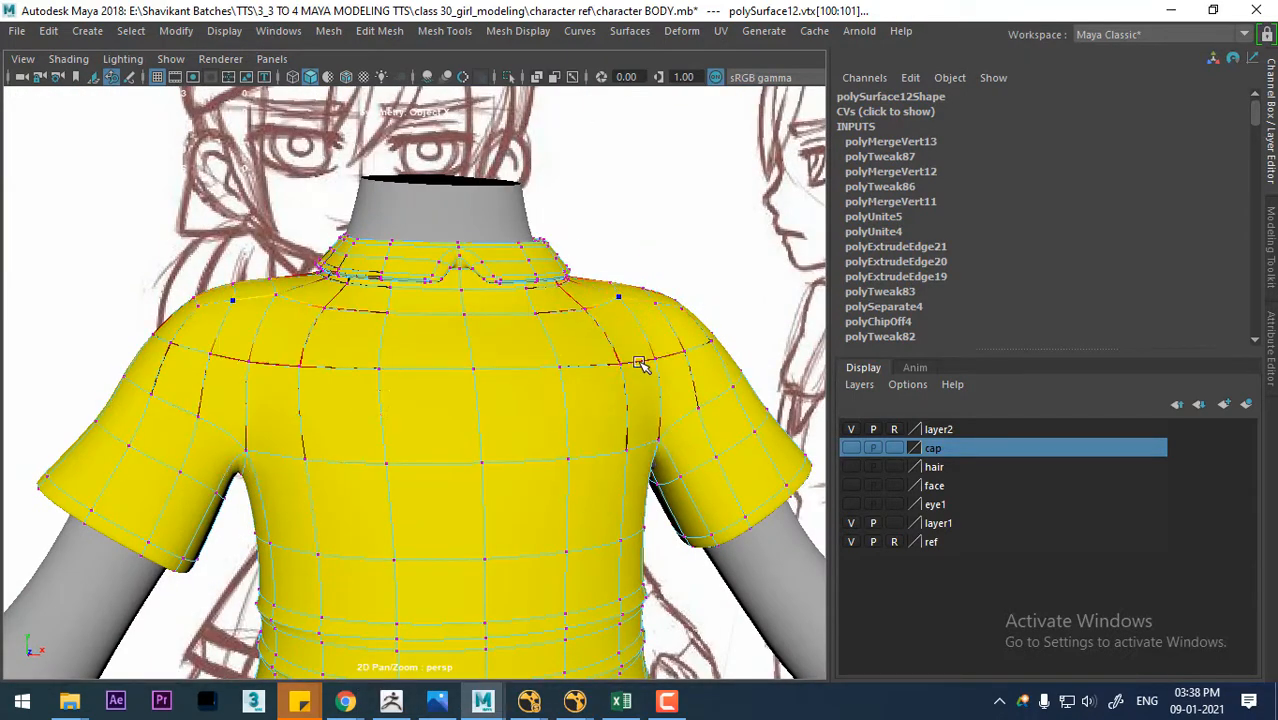
{"action": "scroll", "coordinate": [474, 410], "scroll_direction": "down", "scroll_amount": 5}
{"action": "left_click_drag", "start_coordinate": [474, 410], "coordinate": [460, 230], "text": "alt"}
{"action": "right_click_drag", "start_coordinate": [460, 230], "coordinate": [545, 131]}
{"action": "left_click", "coordinate": [651, 209]}
{"action": "left_click_drag", "start_coordinate": [651, 209], "coordinate": [475, 375], "text": "alt"}
{"action": "left_click", "coordinate": [490, 408]}
{"action": "key", "text": "space"}
{"action": "left_click_drag", "start_coordinate": [467, 326], "coordinate": [467, 380]}
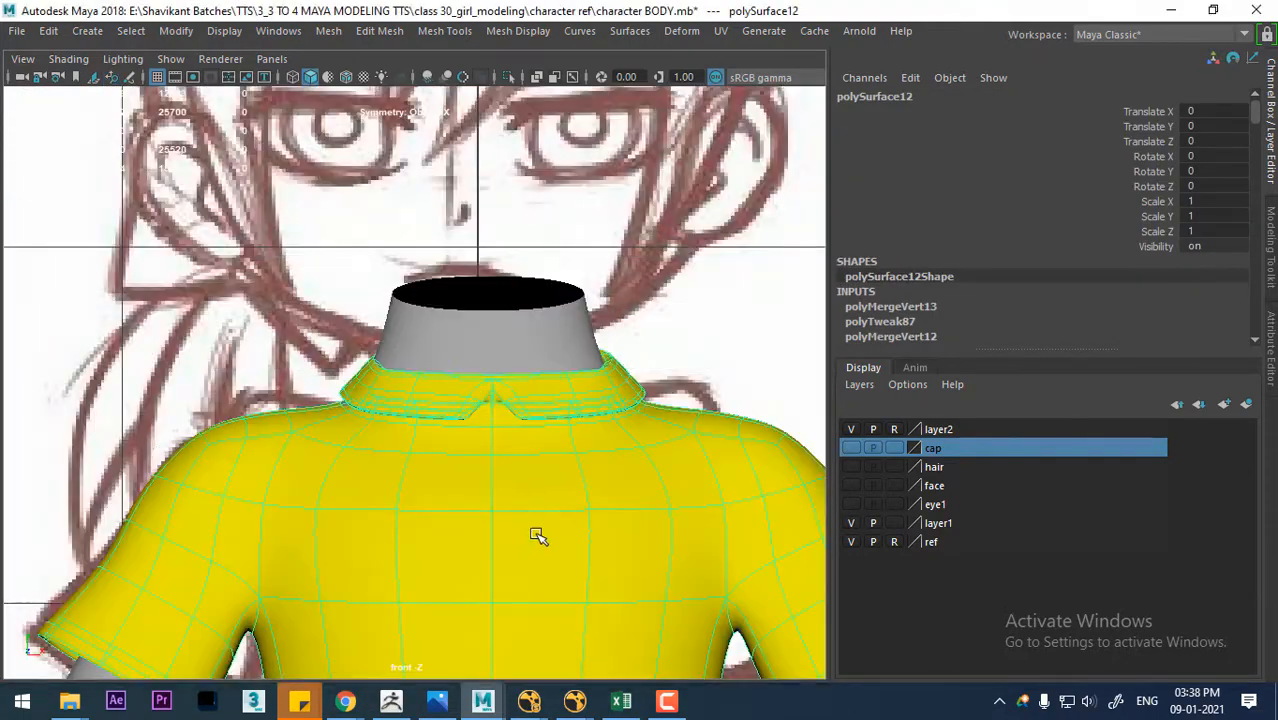
{"action": "scroll", "coordinate": [532, 528], "scroll_direction": "down", "scroll_amount": 8}
{"action": "scroll", "coordinate": [474, 486], "scroll_direction": "up", "scroll_amount": 2}
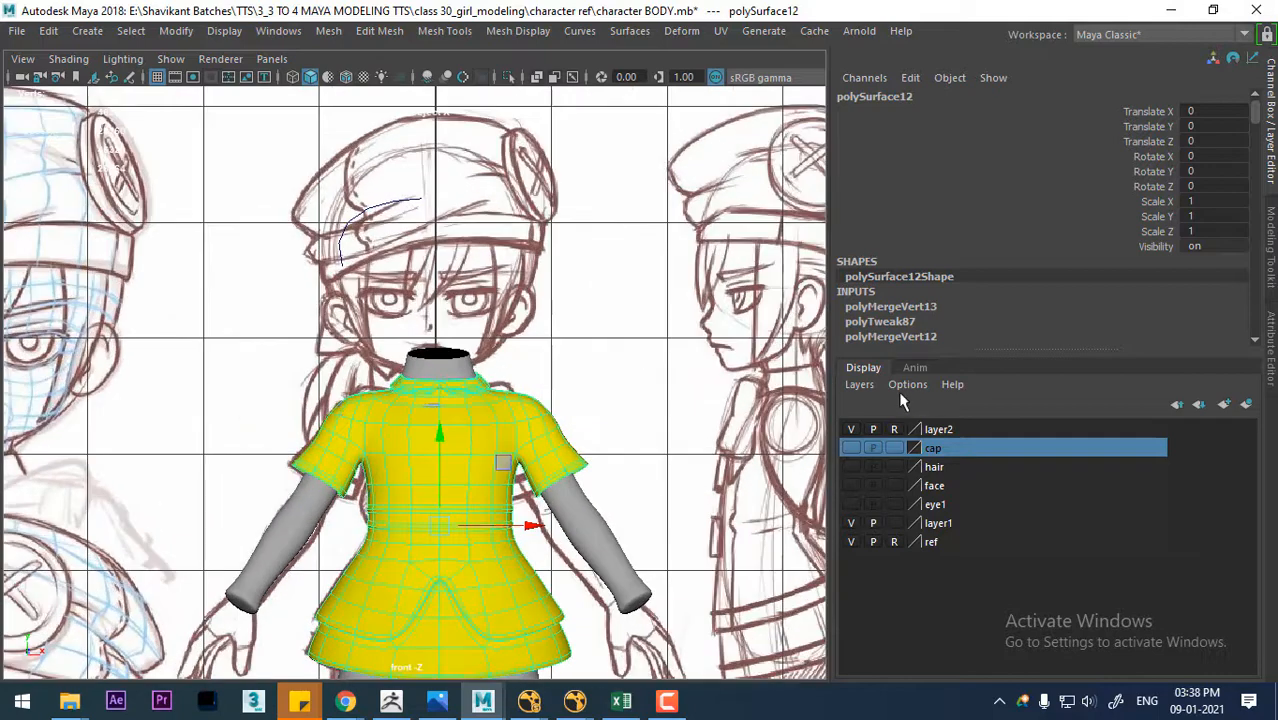
{"action": "left_click", "coordinate": [851, 429]}
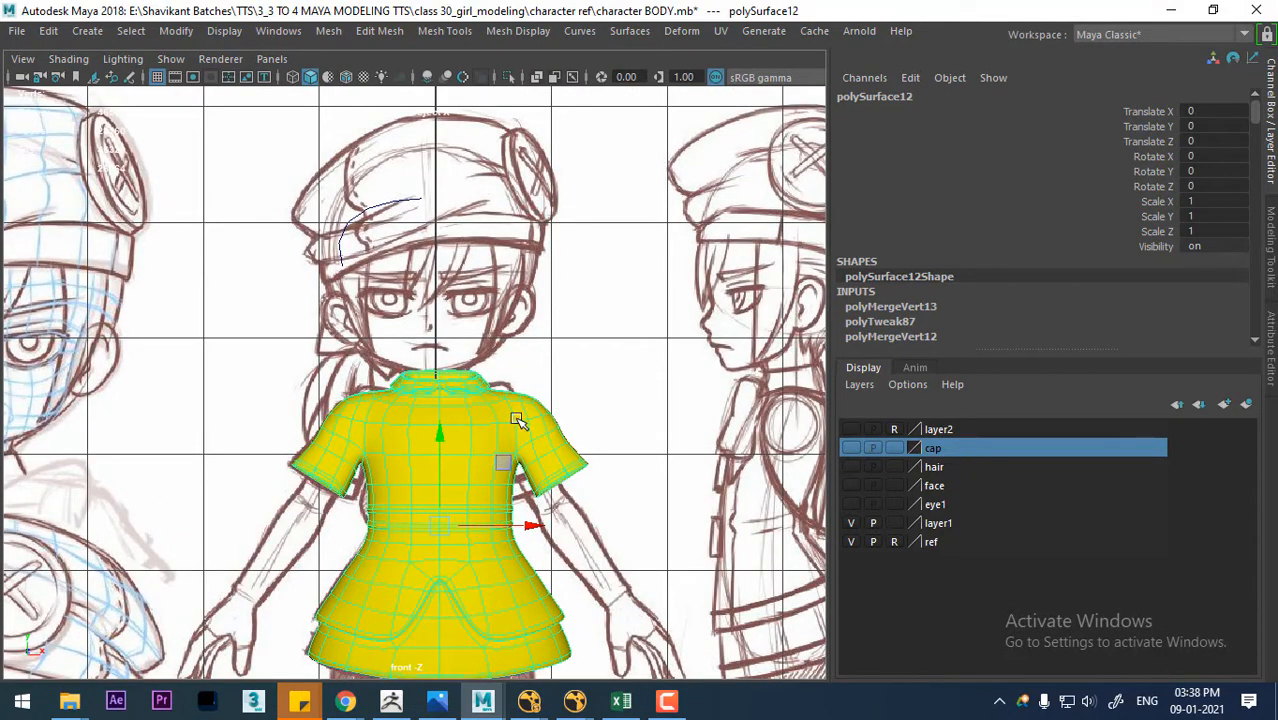
- Turn on X-Ray shading in the front view to show the bow in the reference sketch through the outfit
{"action": "key", "text": "space"}
{"action": "mouse_move", "coordinate": [515, 427]}
{"action": "left_mouse_down"}
{"action": "mouse_move", "coordinate": [583, 429]}
{"action": "mouse_move", "coordinate": [516, 423]}
{"action": "mouse_move", "coordinate": [509, 436]}
{"action": "left_mouse_up"}
{"action": "right_click_drag", "start_coordinate": [481, 434], "coordinate": [386, 436], "text": "alt"}
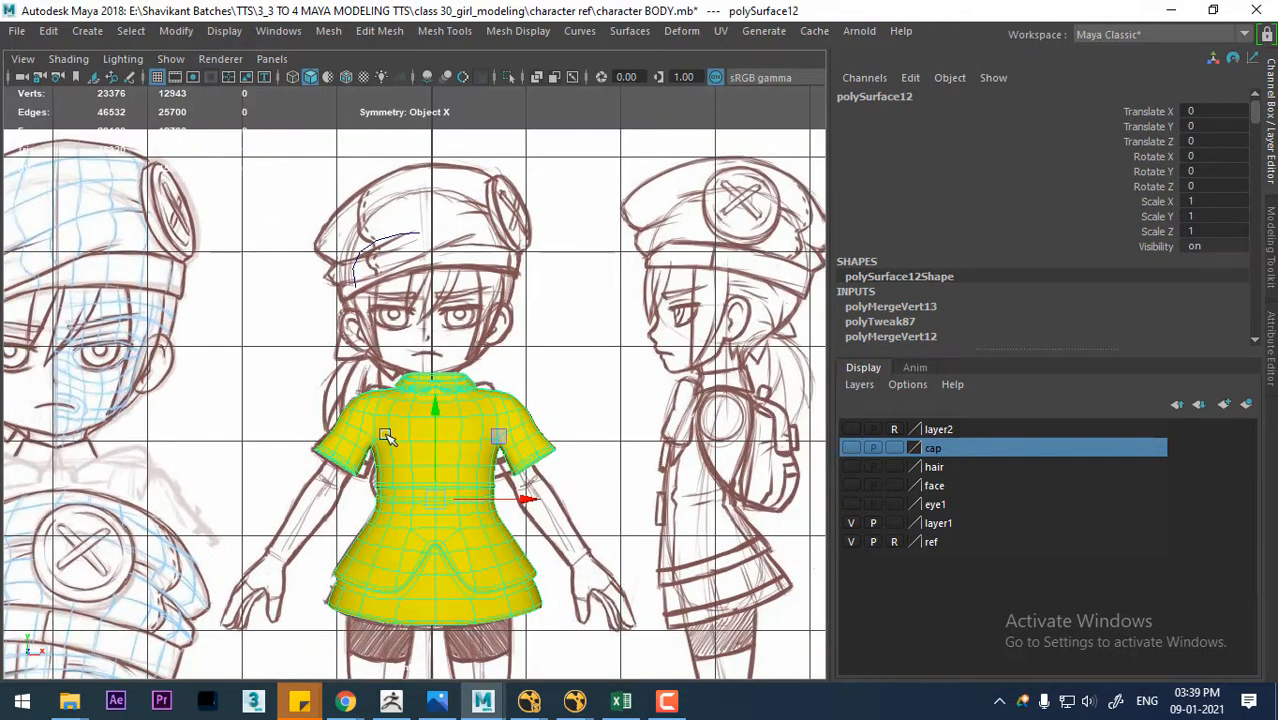
{"action": "middle_click_drag", "start_coordinate": [370, 434], "coordinate": [551, 345], "text": "alt"}
{"action": "left_click", "coordinate": [68, 59]}
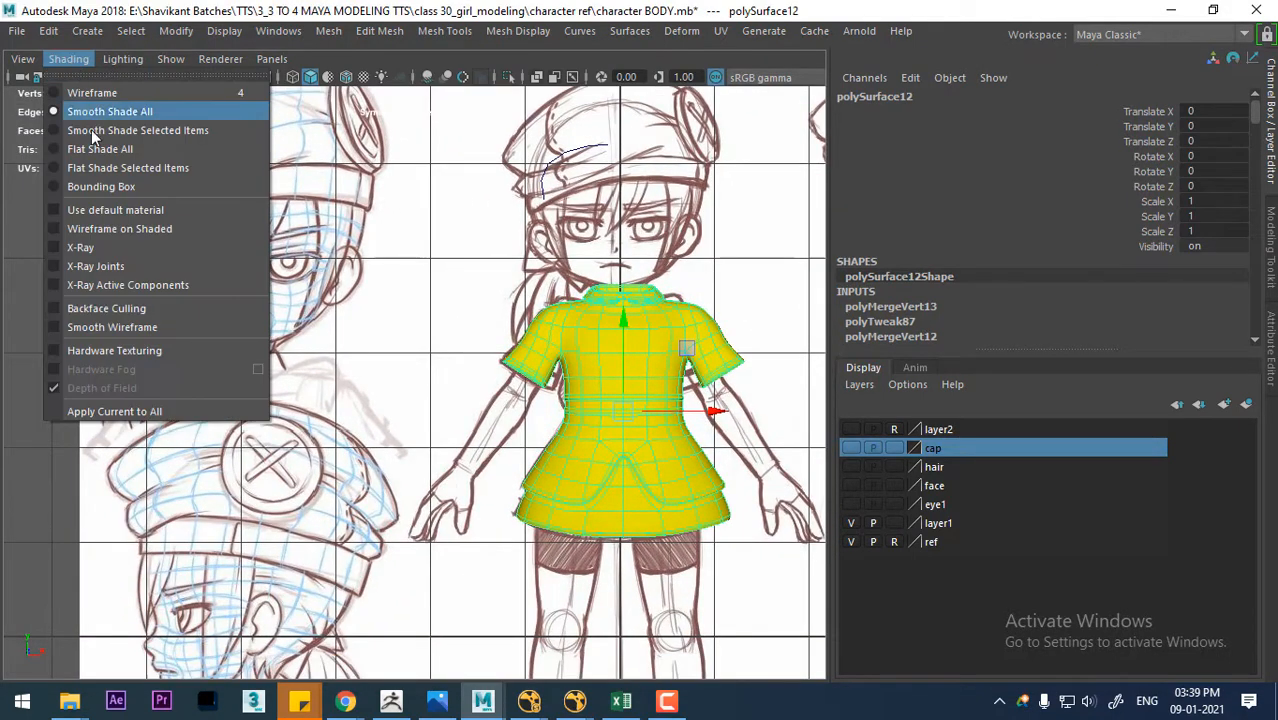
{"action": "left_click", "coordinate": [99, 246]}
{"action": "middle_click_drag", "start_coordinate": [536, 441], "coordinate": [603, 434], "text": "alt"}
{"action": "scroll", "coordinate": [603, 434], "scroll_direction": "up", "scroll_amount": 5}
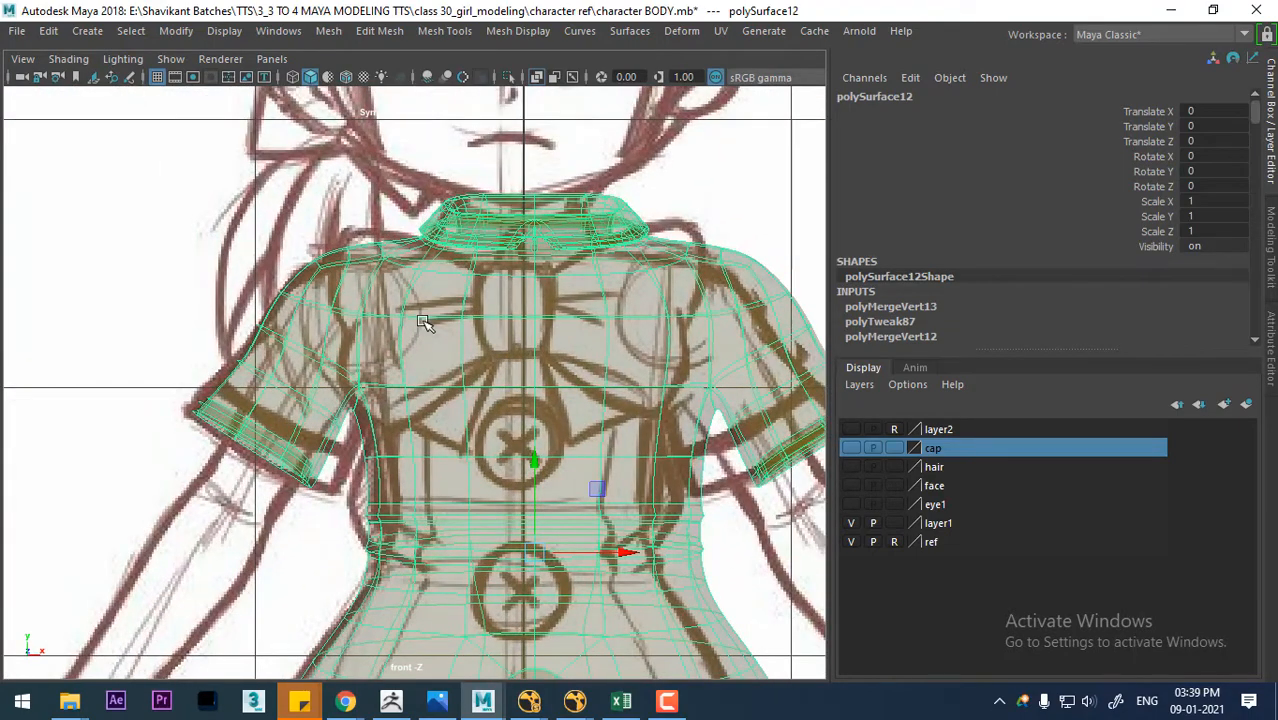
- Create a polygon cube and move it over one half of the sketched bow, at Translate X -0.486 and Y 3.358
{"action": "middle_click_drag", "start_coordinate": [437, 340], "coordinate": [371, 348], "text": "alt"}
{"action": "scroll", "coordinate": [376, 353], "scroll_direction": "up", "scroll_amount": 1}
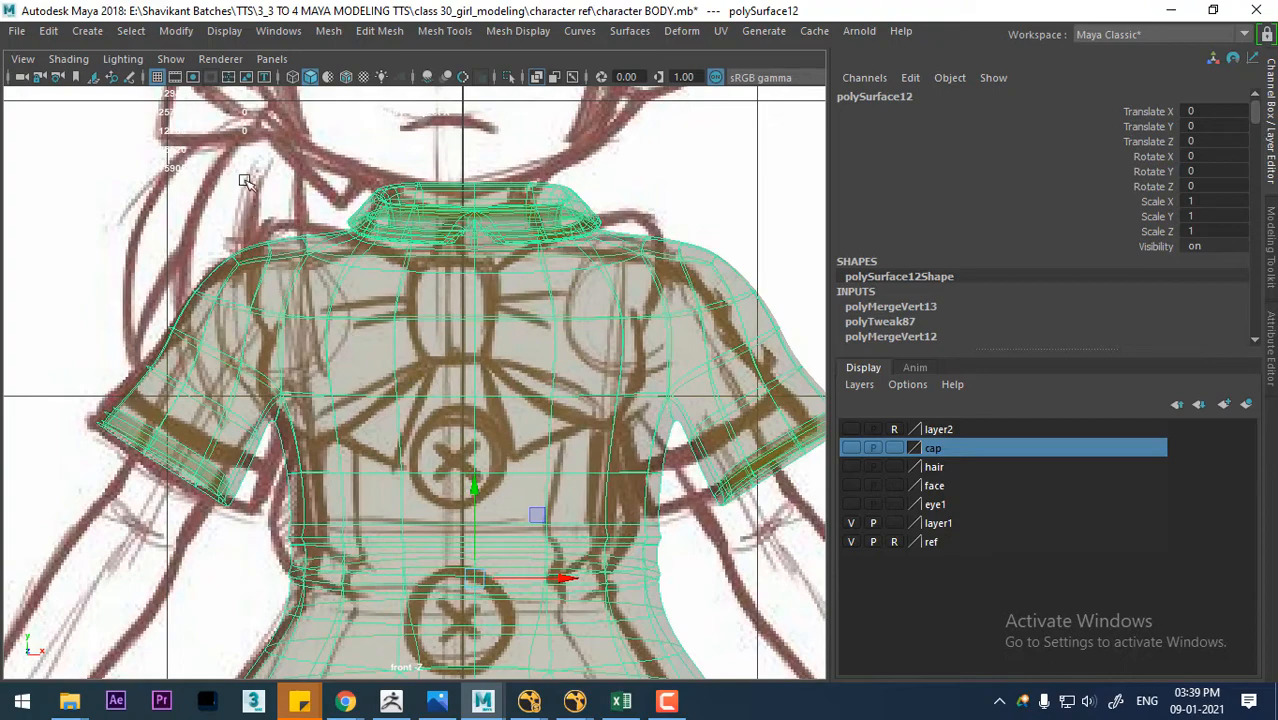
{"action": "left_click", "coordinate": [243, 248]}
{"action": "right_click_drag", "start_coordinate": [212, 192], "coordinate": [205, 238], "text": "shift"}
{"action": "scroll", "coordinate": [410, 390], "scroll_direction": "down", "scroll_amount": 6}
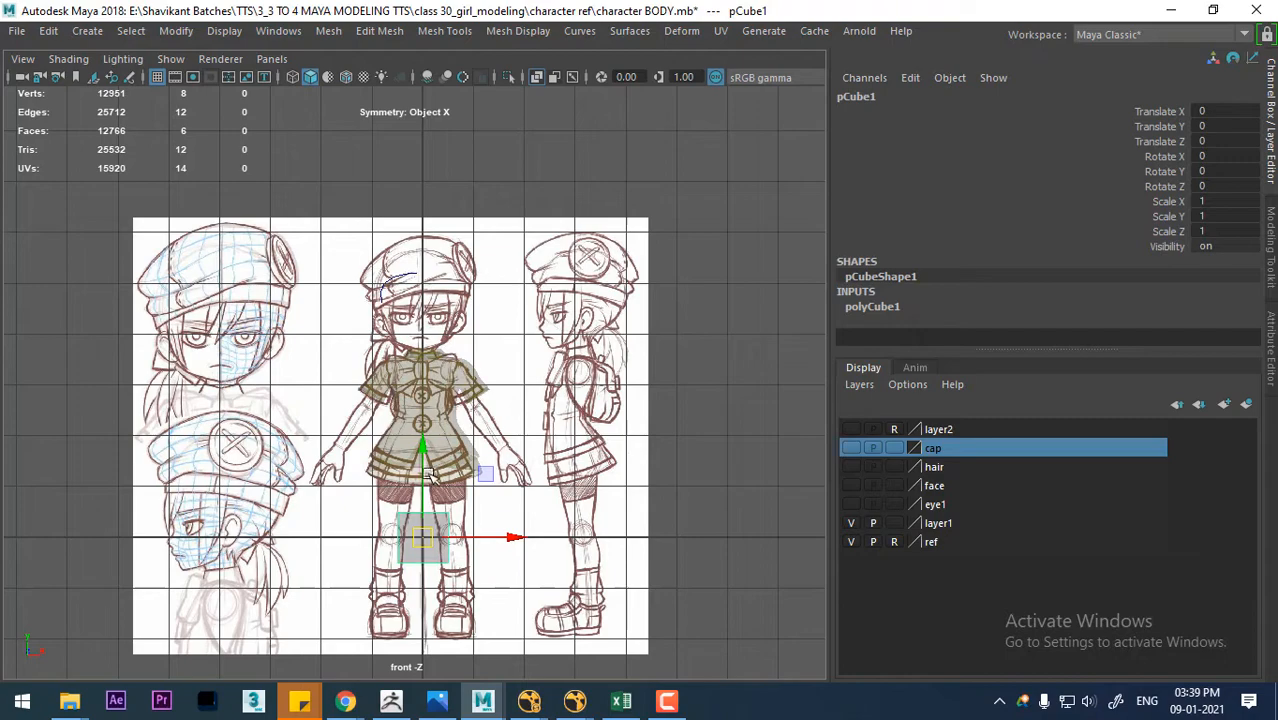
{"action": "left_click_drag", "start_coordinate": [425, 476], "coordinate": [428, 305]}
{"action": "scroll", "coordinate": [533, 369], "scroll_direction": "up", "scroll_amount": 6}
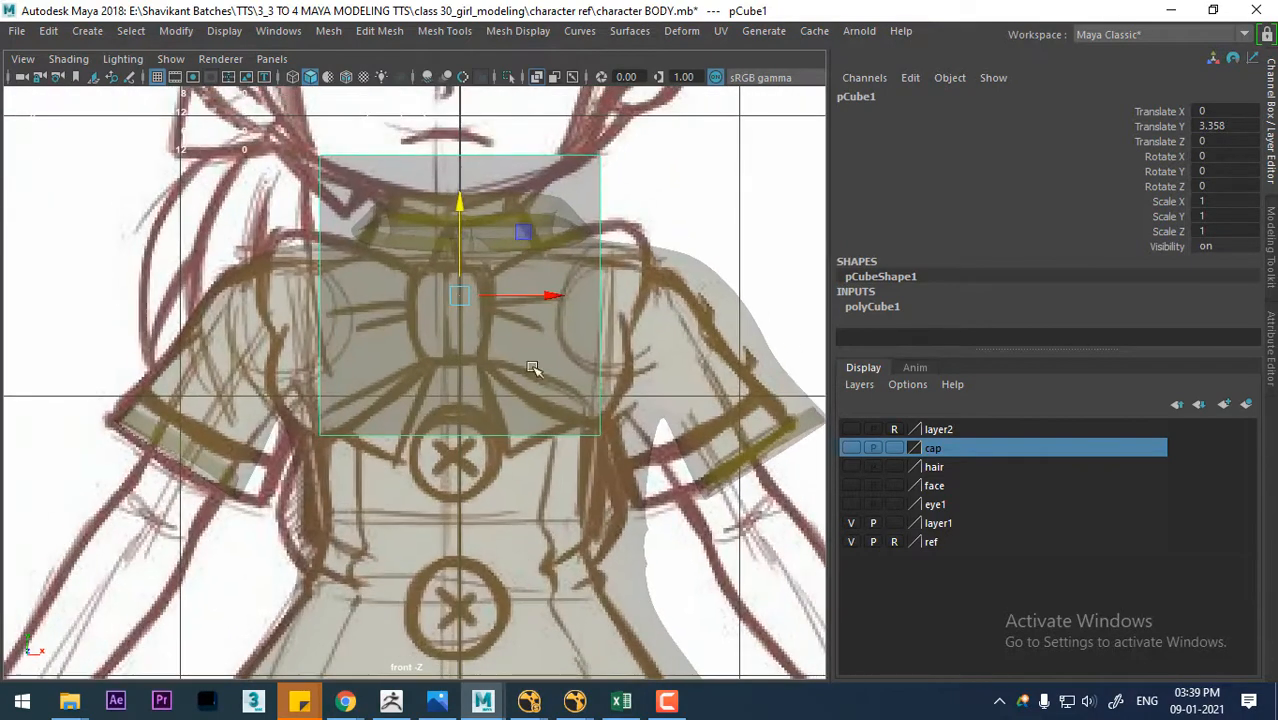
{"action": "left_click_drag", "start_coordinate": [554, 302], "coordinate": [418, 302]}
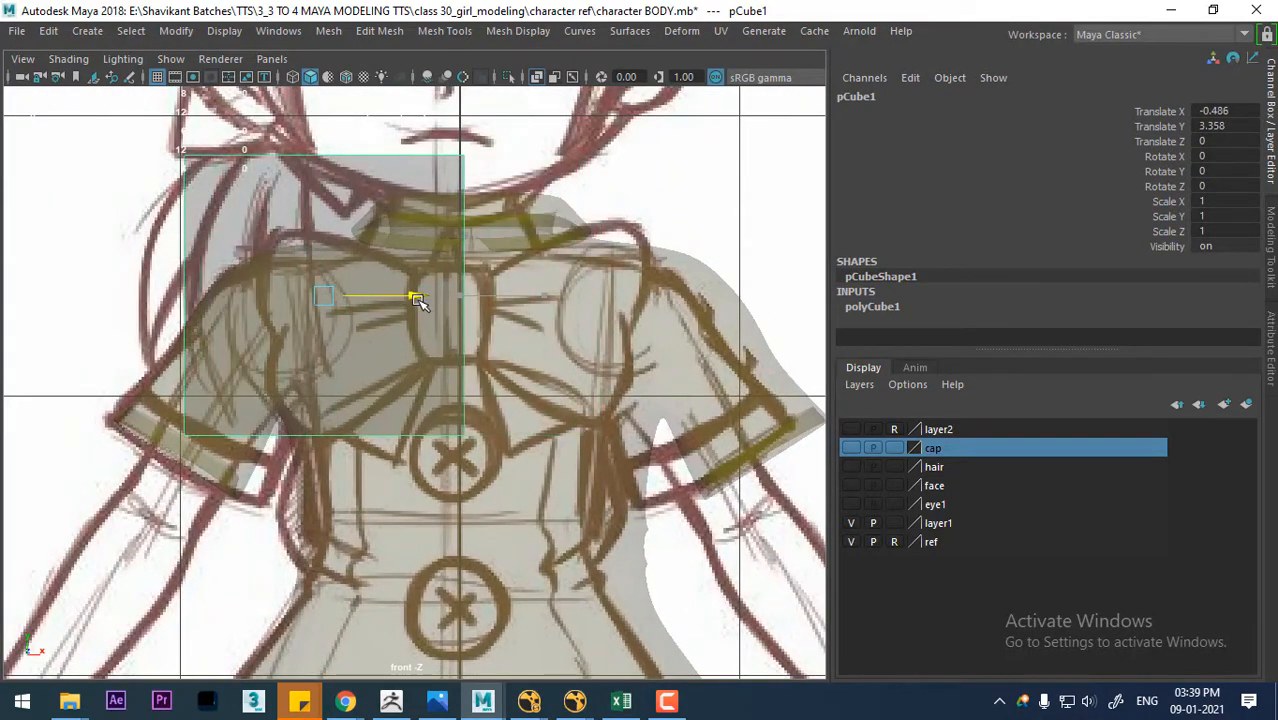
{"action": "key", "text": "3"}
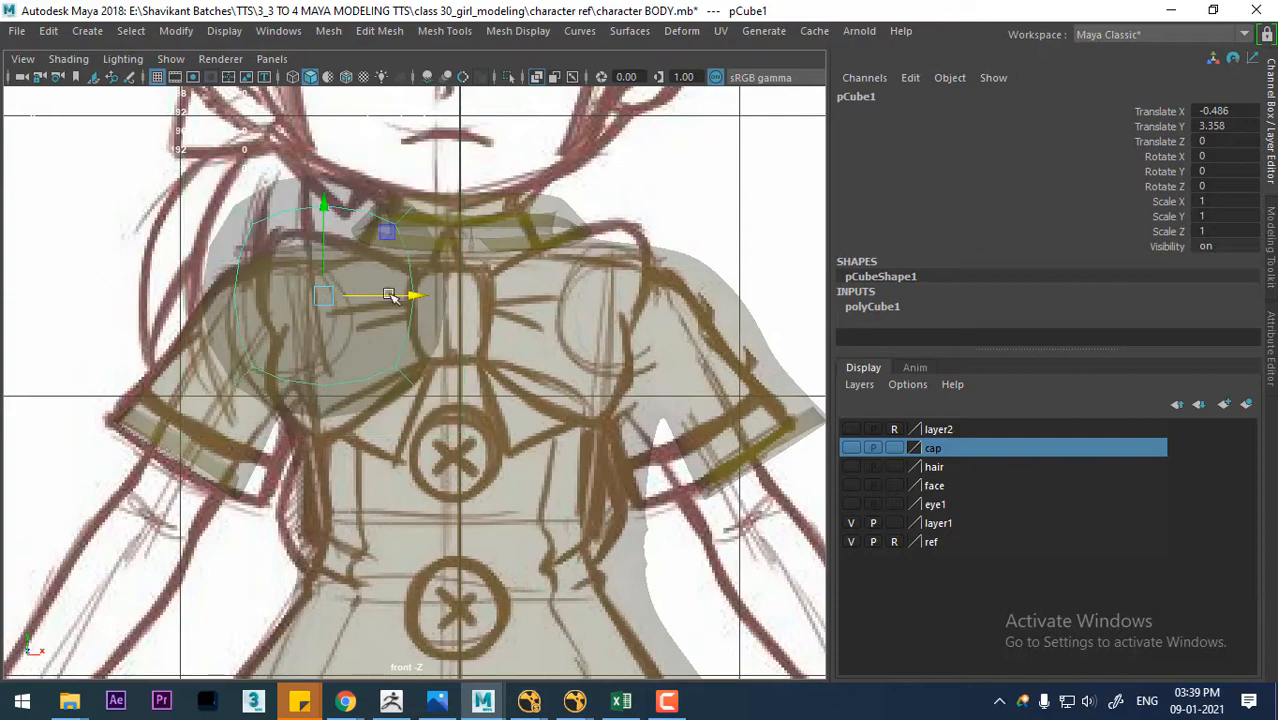
{"action": "scroll", "coordinate": [389, 295], "scroll_direction": "up", "scroll_amount": 2}
{"action": "right_click_drag", "start_coordinate": [377, 220], "coordinate": [282, 205]}
{"action": "middle_click_drag", "start_coordinate": [323, 264], "coordinate": [339, 292], "text": "alt"}
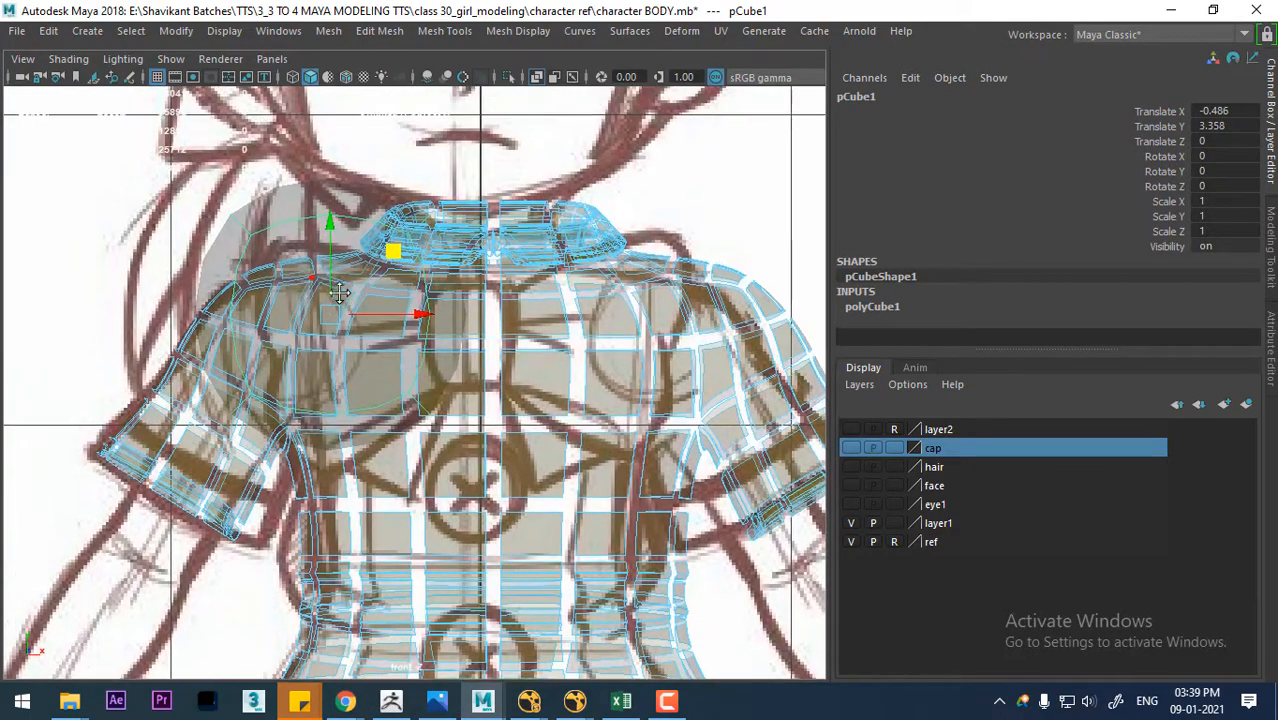
{"action": "right_click_drag", "start_coordinate": [304, 224], "coordinate": [326, 140]}
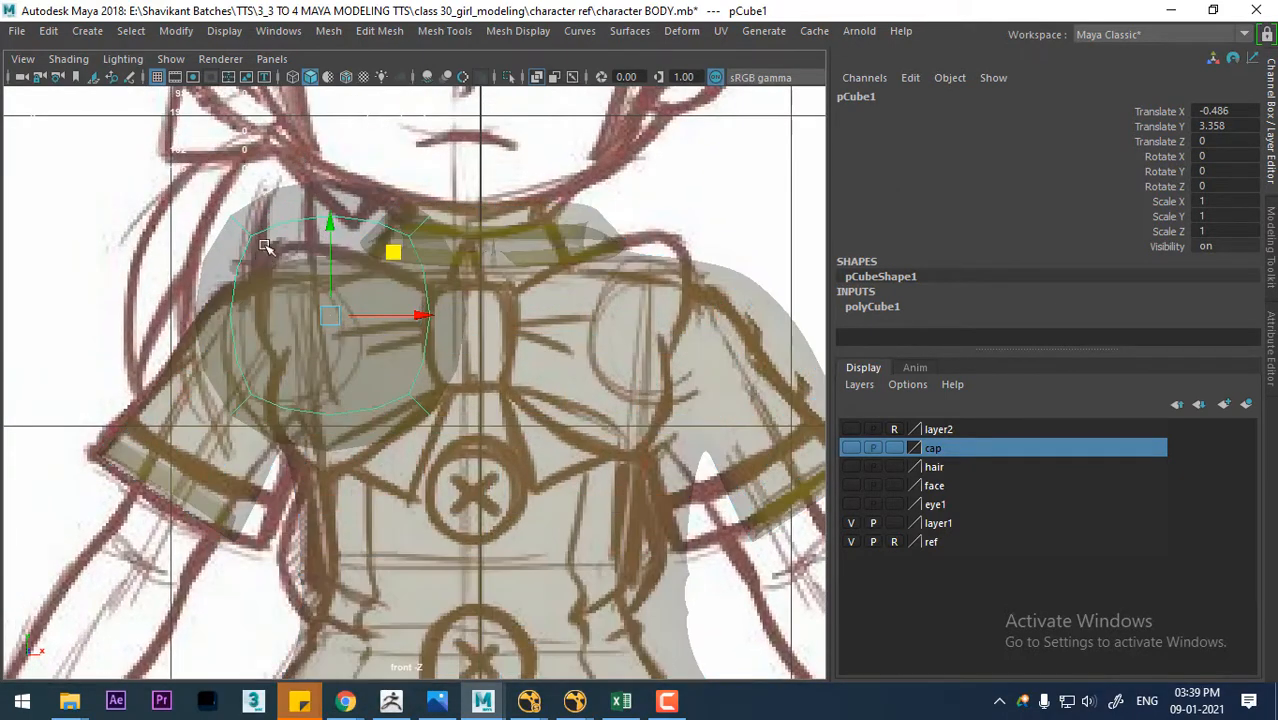
{"action": "key", "text": "1"}
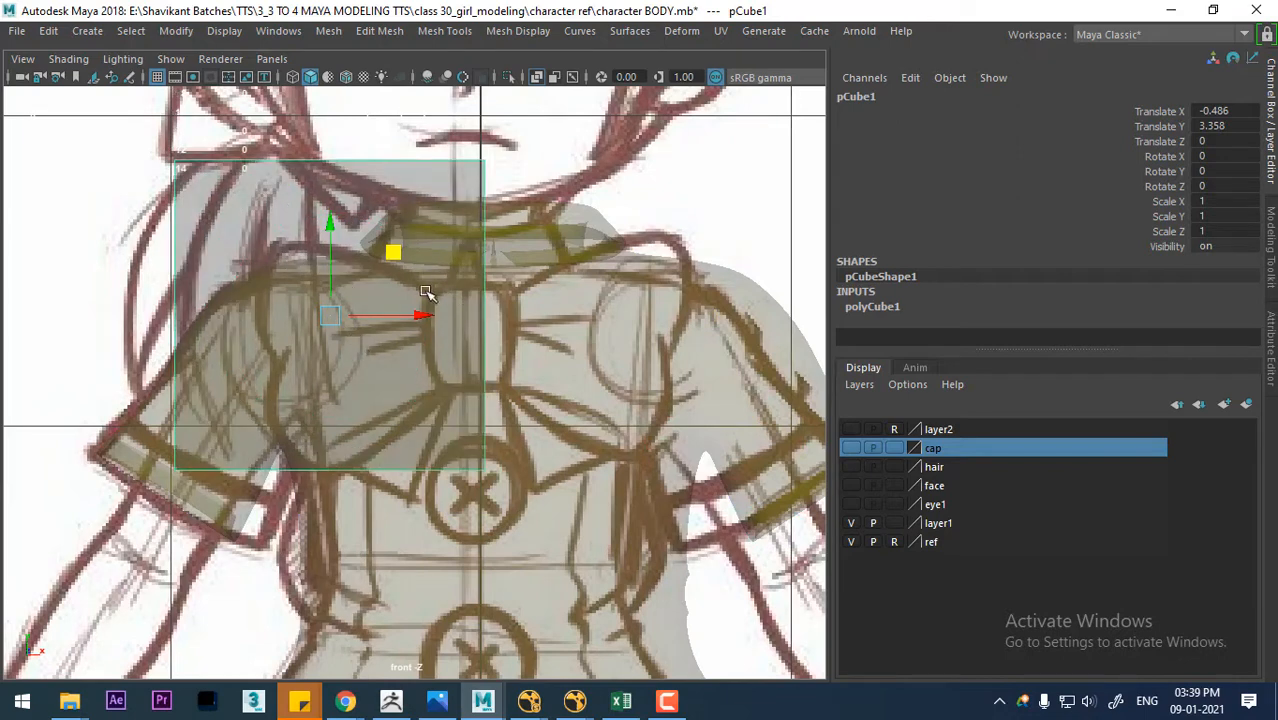
- Narrow the cube by moving its side vertices symmetrically inward, and turn off symmetry
{"action": "right_click_drag", "start_coordinate": [398, 197], "coordinate": [280, 160]}
{"action": "left_click_drag", "start_coordinate": [138, 133], "coordinate": [291, 575]}
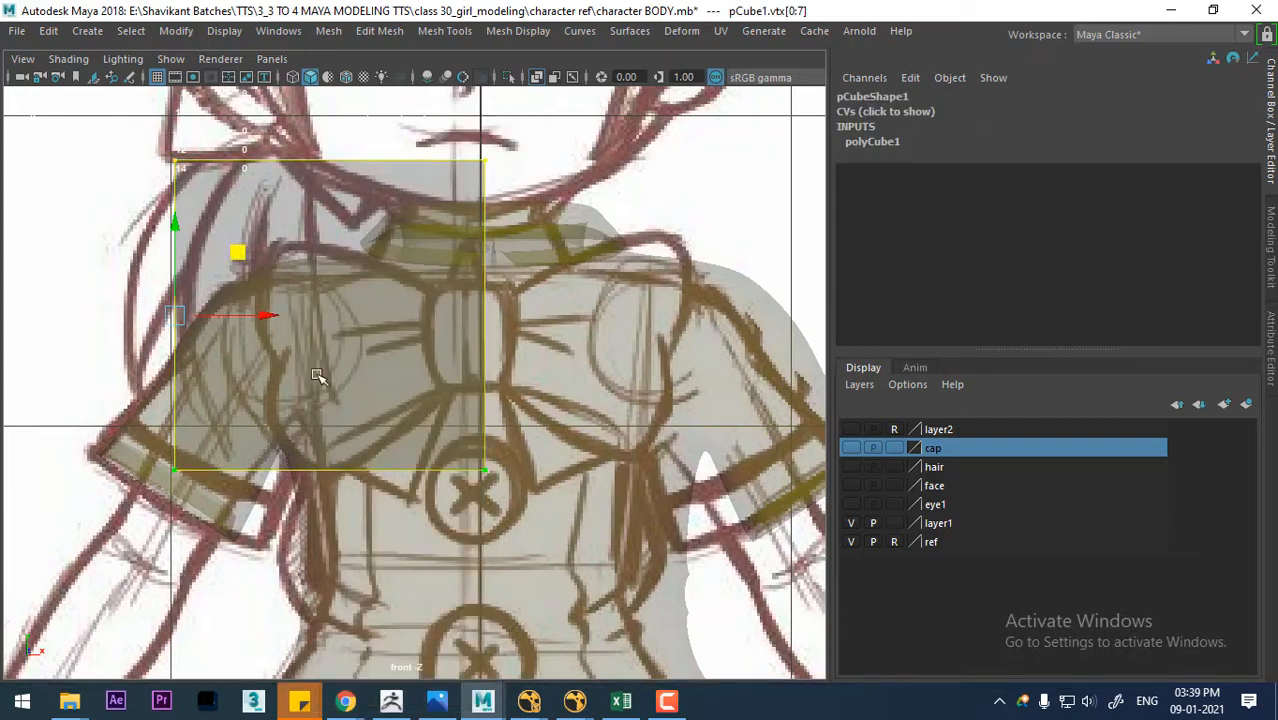
{"action": "left_click_drag", "start_coordinate": [278, 319], "coordinate": [298, 318]}
{"action": "right_click_drag", "start_coordinate": [355, 332], "coordinate": [342, 90], "text": "ctrl+shift"}
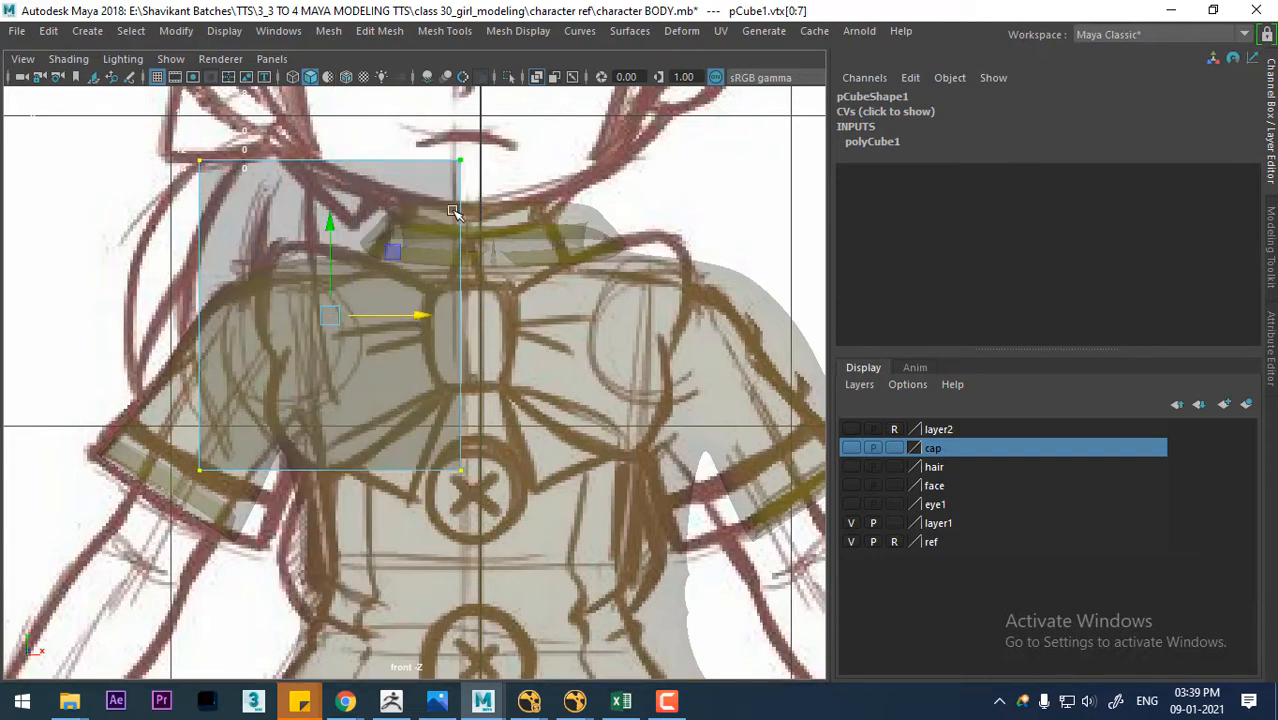
- Move the cube's outer side vertices inward and its top vertices down to meet the bow's outer and upper edges
{"action": "left_click_drag", "start_coordinate": [304, 135], "coordinate": [121, 578]}
{"action": "left_click_drag", "start_coordinate": [292, 319], "coordinate": [342, 320]}
{"action": "left_click_drag", "start_coordinate": [596, 214], "coordinate": [185, 112]}
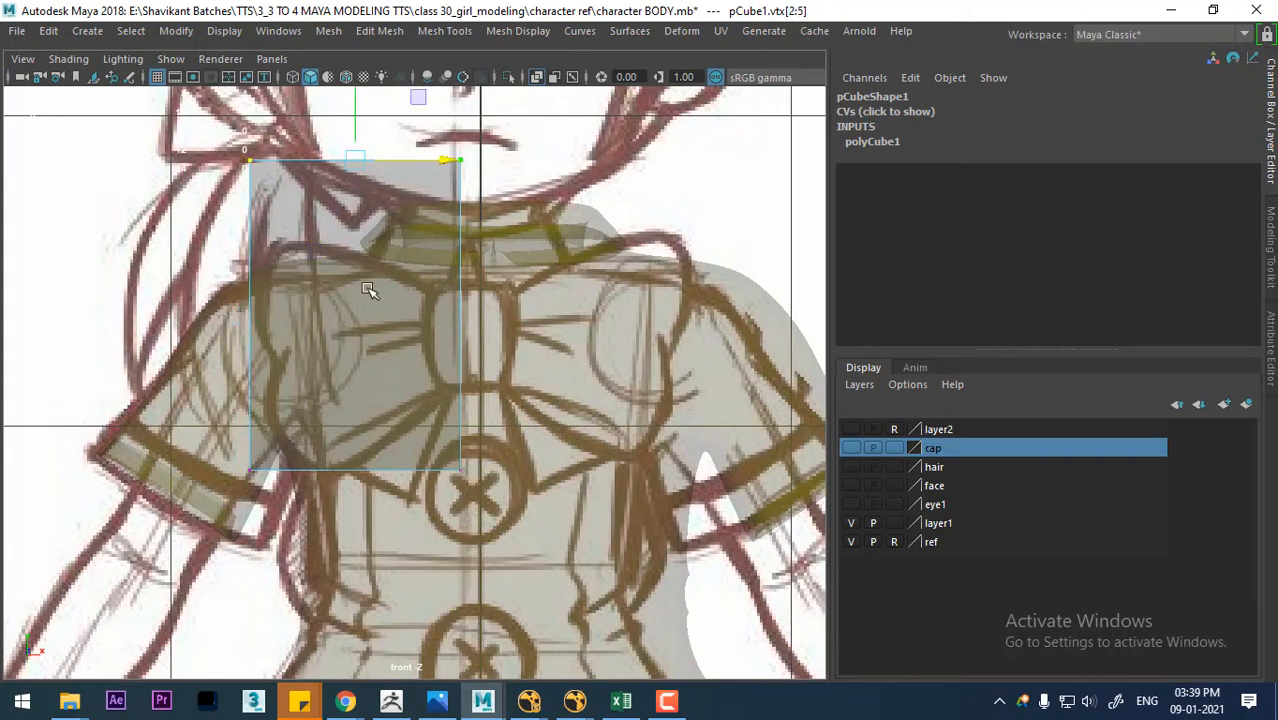
{"action": "left_click_drag", "start_coordinate": [355, 130], "coordinate": [356, 216]}
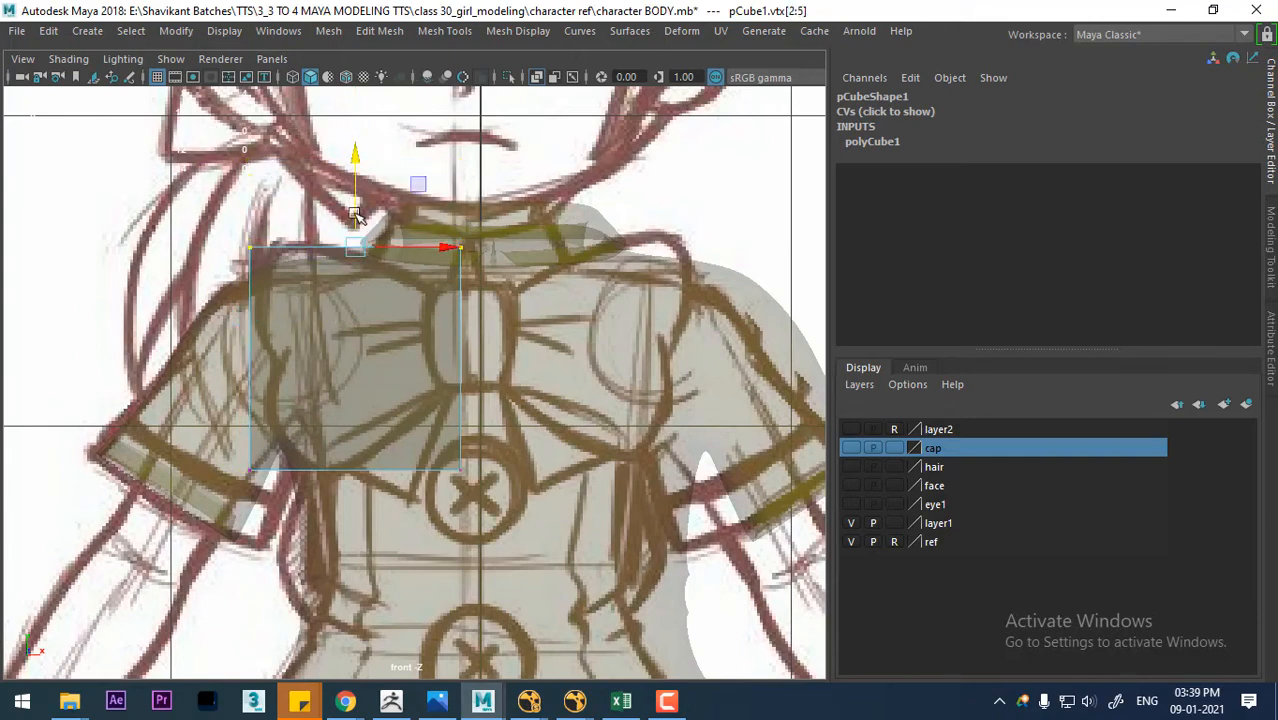
- Adjust the cube's lower corner vertices toward the lower outline of the sketched bow, shifting the outer corner slightly inward
{"action": "left_click_drag", "start_coordinate": [391, 551], "coordinate": [463, 305]}
{"action": "left_click_drag", "start_coordinate": [197, 437], "coordinate": [316, 590]}
{"action": "left_click_drag", "start_coordinate": [342, 468], "coordinate": [357, 468]}
- Adjust the cube's depth in perspective by moving its rear vertices along the depth axis
{"action": "left_click_drag", "start_coordinate": [430, 374], "coordinate": [558, 408], "text": "alt"}
{"action": "key", "text": "space"}
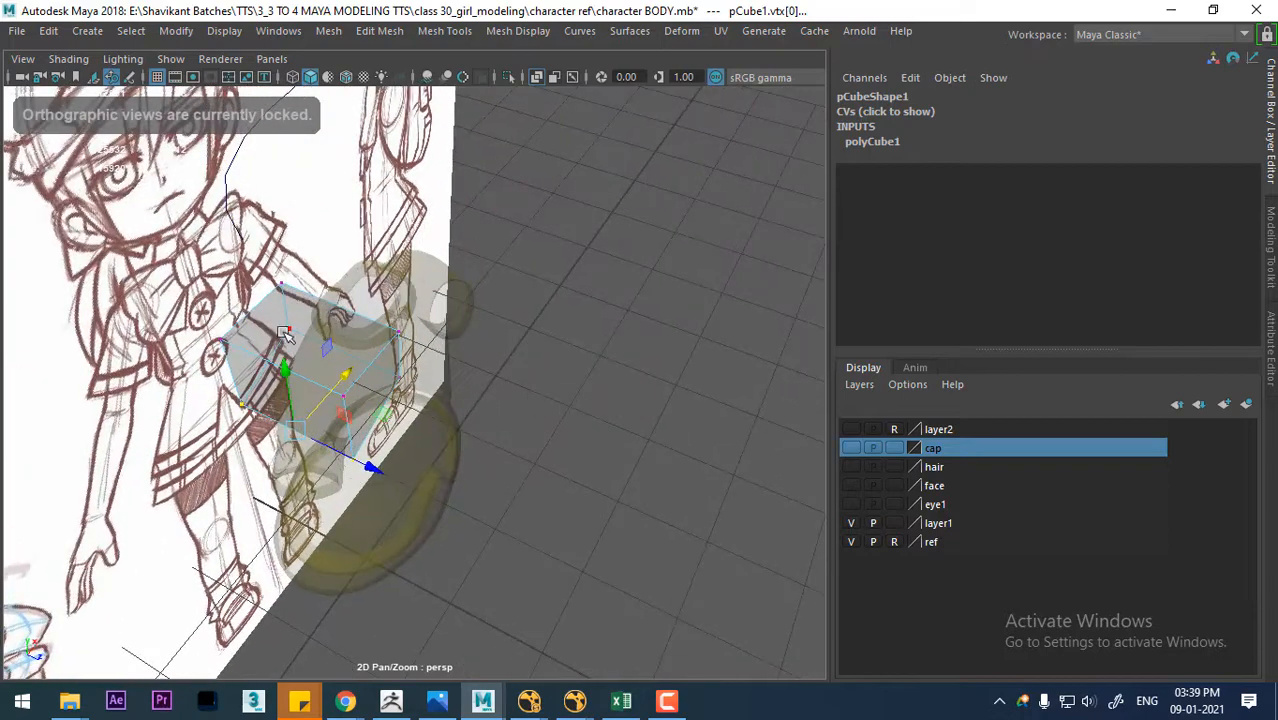
{"action": "left_click_drag", "start_coordinate": [285, 332], "coordinate": [377, 364], "text": "alt"}
{"action": "left_click_drag", "start_coordinate": [315, 286], "coordinate": [158, 539]}
{"action": "left_click_drag", "start_coordinate": [188, 470], "coordinate": [258, 542], "text": "alt"}
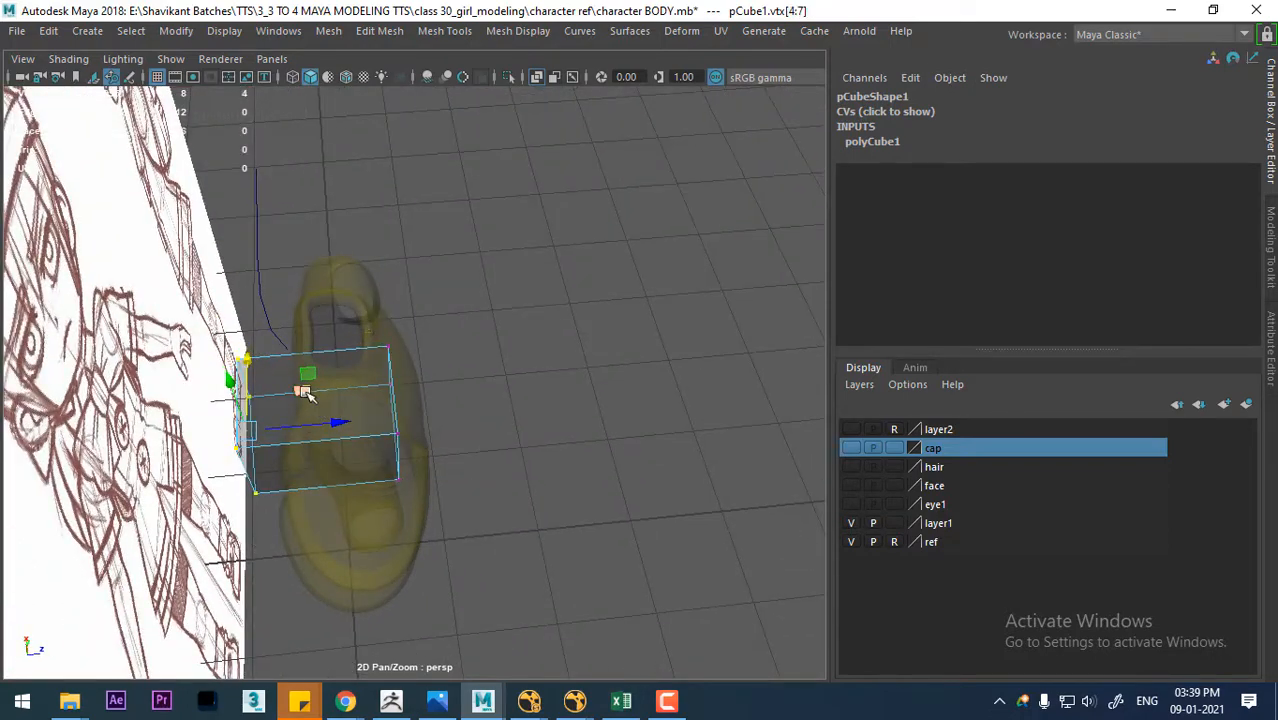
{"action": "left_click_drag", "start_coordinate": [334, 425], "coordinate": [314, 387]}
- Scale the cube's inner-side vertices vertically in the front view so it tapers toward the bow's knot
{"action": "key", "text": "space"}
{"action": "left_click_drag", "start_coordinate": [410, 339], "coordinate": [410, 405]}
{"action": "right_click_drag", "start_coordinate": [409, 403], "coordinate": [463, 425], "text": "alt"}
{"action": "left_click_drag", "start_coordinate": [520, 197], "coordinate": [427, 445]}
{"action": "key", "text": "r"}
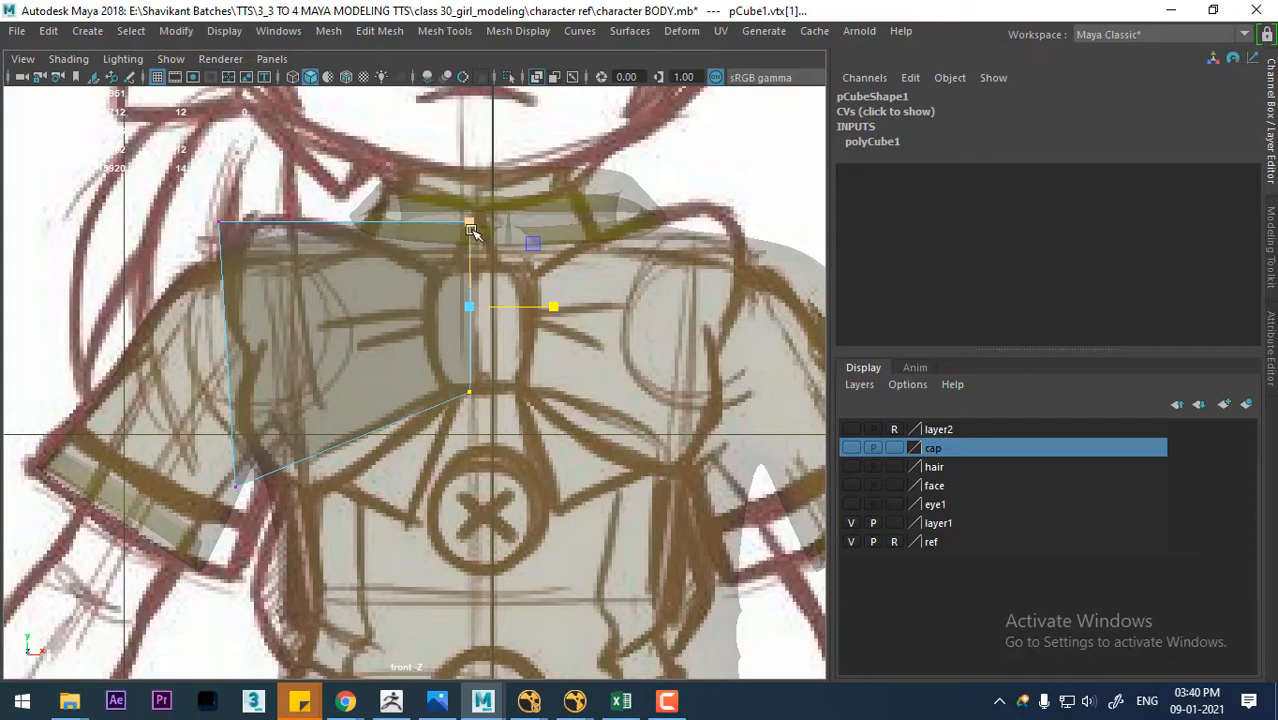
{"action": "left_click_drag", "start_coordinate": [471, 229], "coordinate": [471, 243]}
- Insert one vertical and one horizontal edge loop through the middle of the bow cube
{"action": "right_click_drag", "start_coordinate": [385, 266], "coordinate": [387, 64]}
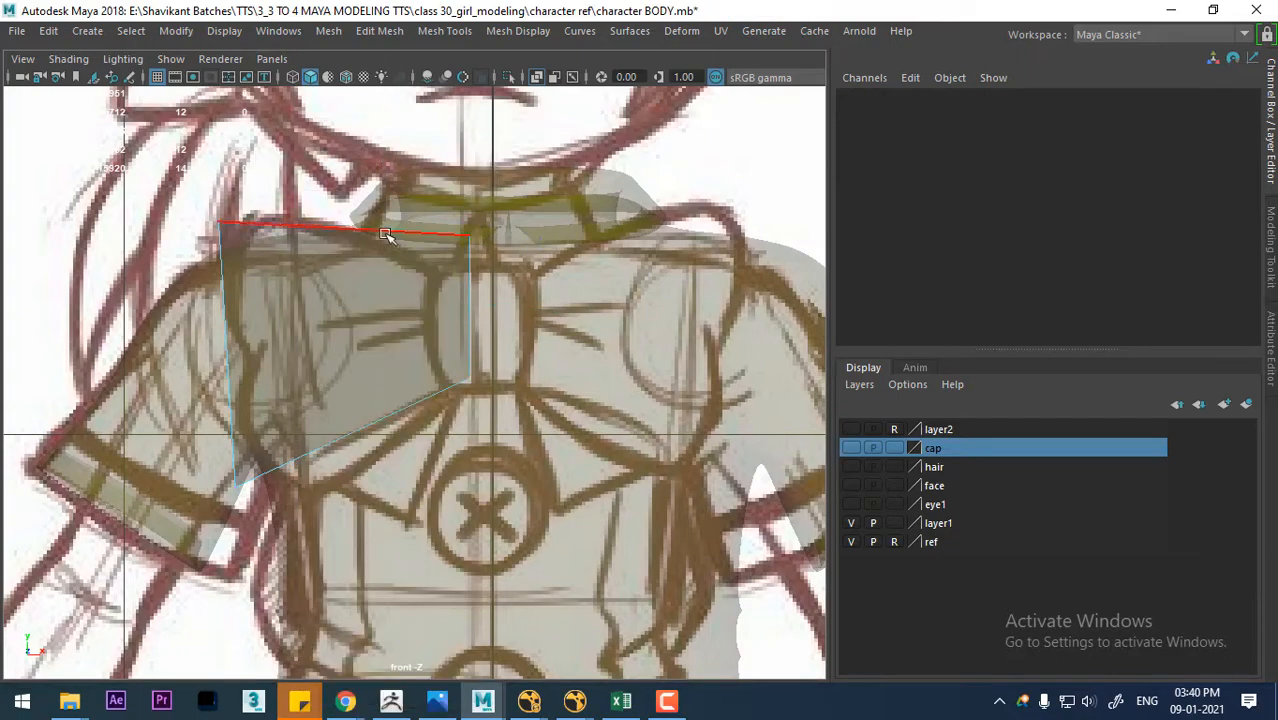
{"action": "left_click", "coordinate": [385, 234]}
{"action": "right_click_drag", "start_coordinate": [443, 168], "coordinate": [393, 445], "text": "ctrl"}
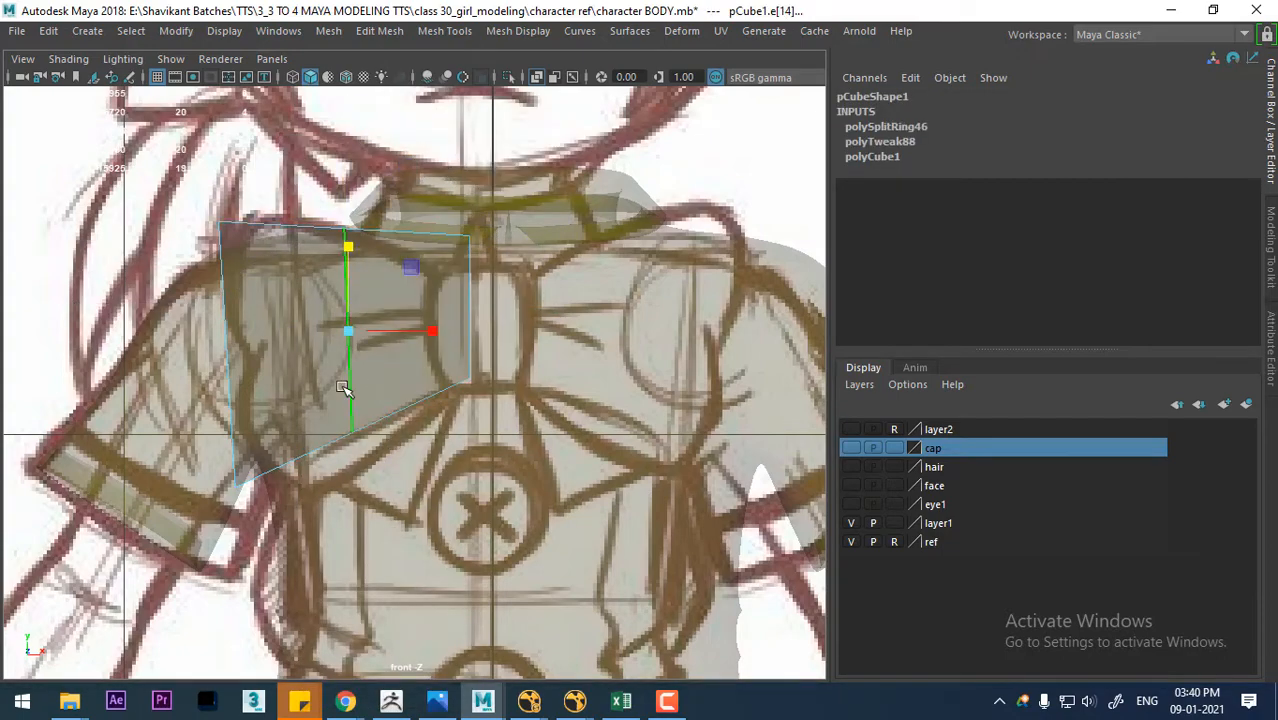
{"action": "right_click_drag", "start_coordinate": [425, 194], "coordinate": [455, 400], "text": "ctrl"}
{"action": "right_click_drag", "start_coordinate": [426, 331], "coordinate": [469, 373], "text": "alt"}
{"action": "middle_click_drag", "start_coordinate": [393, 338], "coordinate": [456, 386], "text": "alt"}
{"action": "right_click_drag", "start_coordinate": [456, 386], "coordinate": [472, 392], "text": "alt"}
{"action": "right_click_drag", "start_coordinate": [479, 248], "coordinate": [330, 162]}
{"action": "left_click_drag", "start_coordinate": [289, 372], "coordinate": [248, 424]}
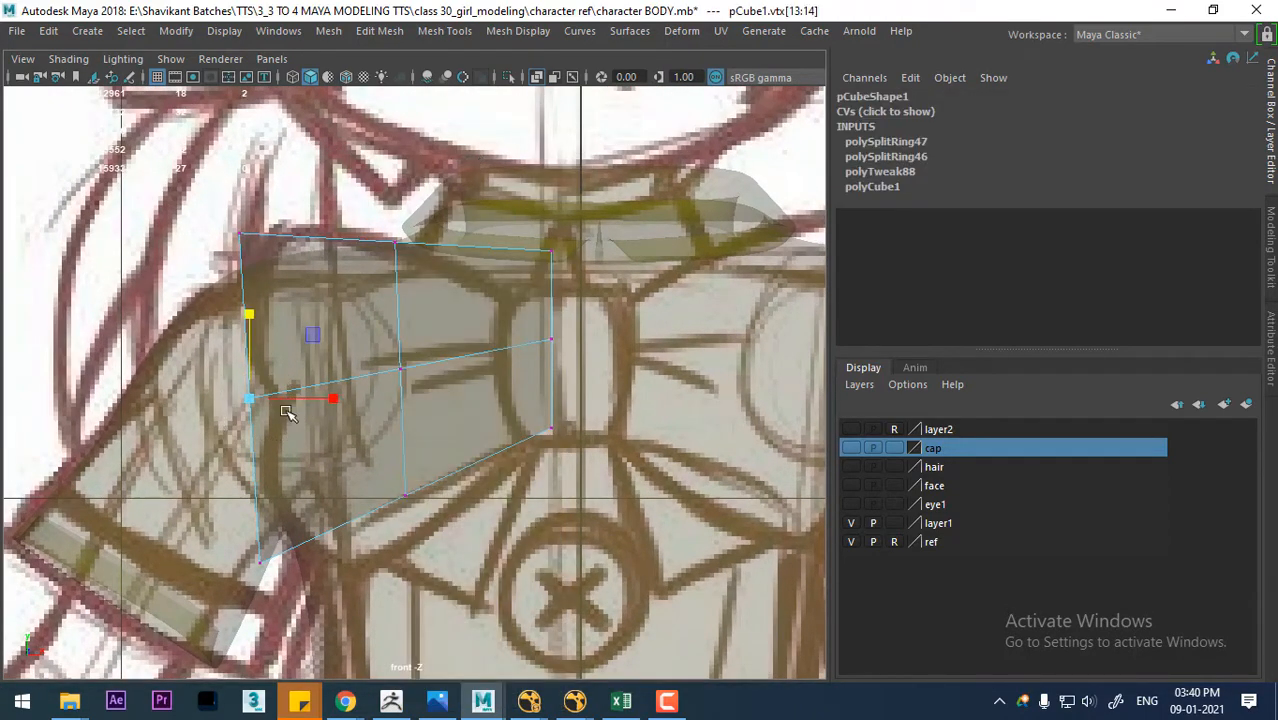
{"action": "right_click_drag", "start_coordinate": [331, 281], "coordinate": [326, 70]}
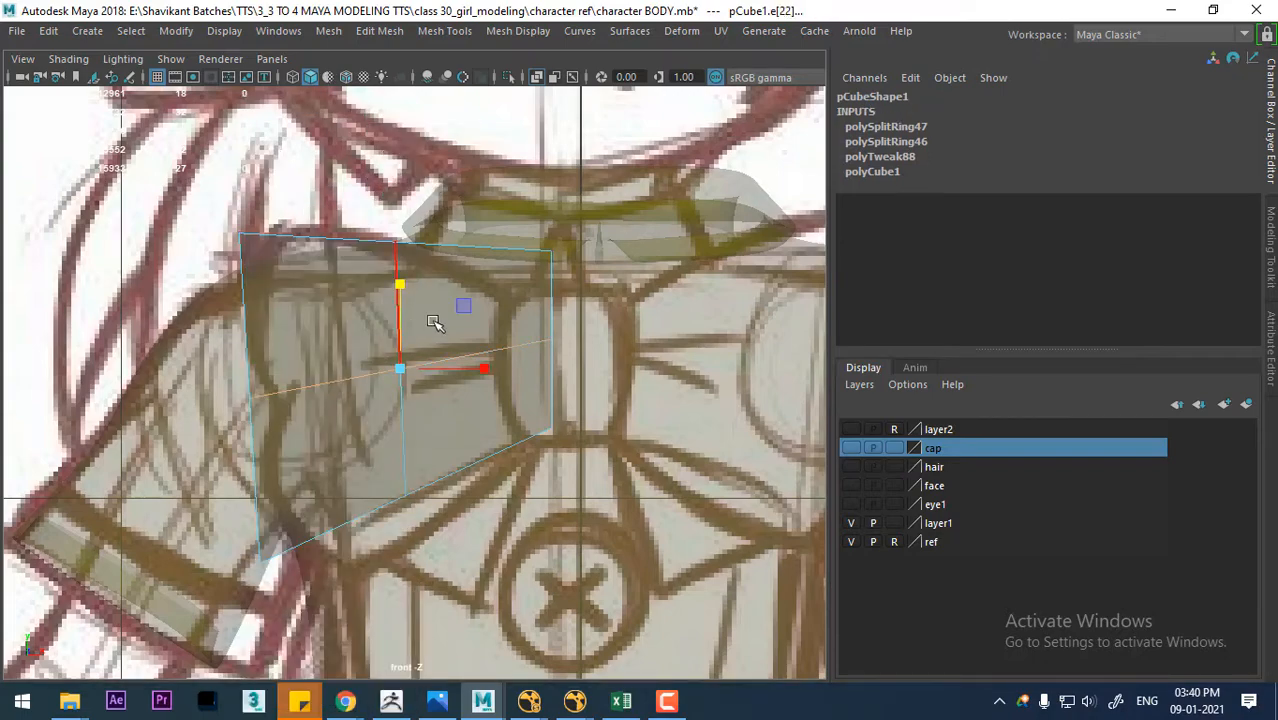
- Hide the outfit mesh so the sketched bow is unobstructed
{"action": "left_click", "coordinate": [537, 193]}
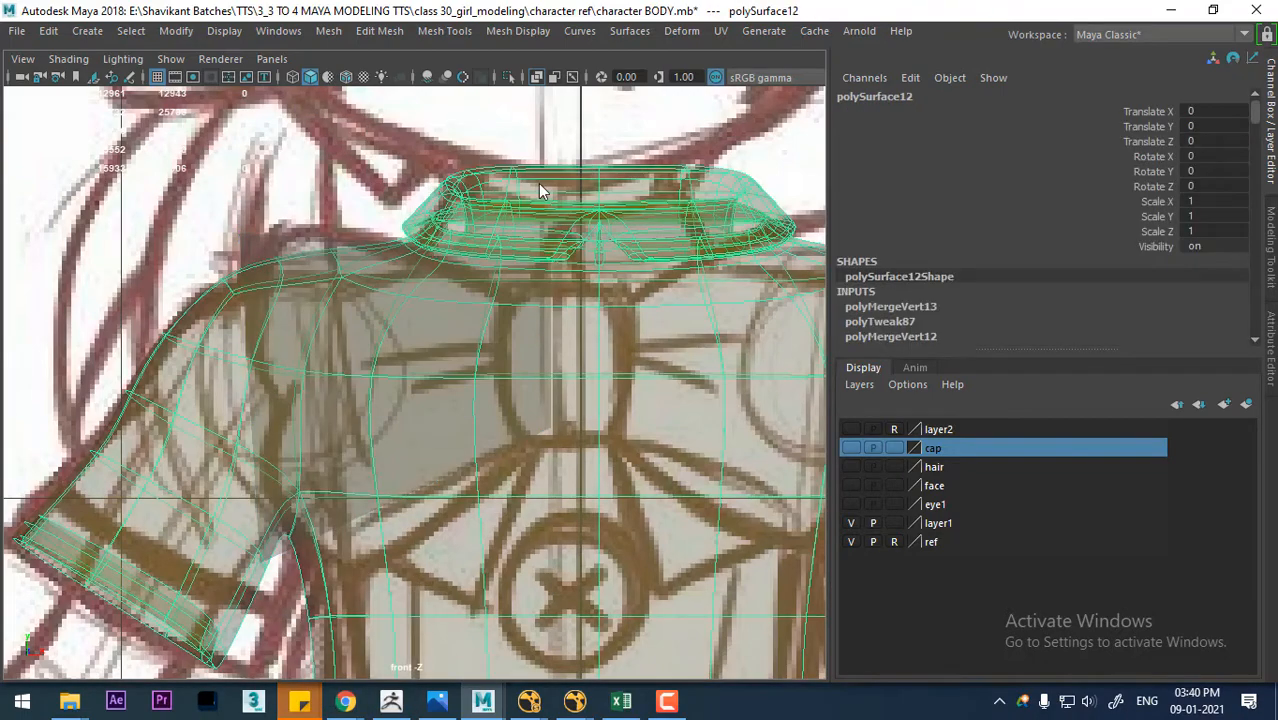
{"action": "right_click_drag", "start_coordinate": [539, 187], "coordinate": [629, 127]}
{"action": "left_click", "coordinate": [629, 127]}
{"action": "left_click", "coordinate": [589, 226]}
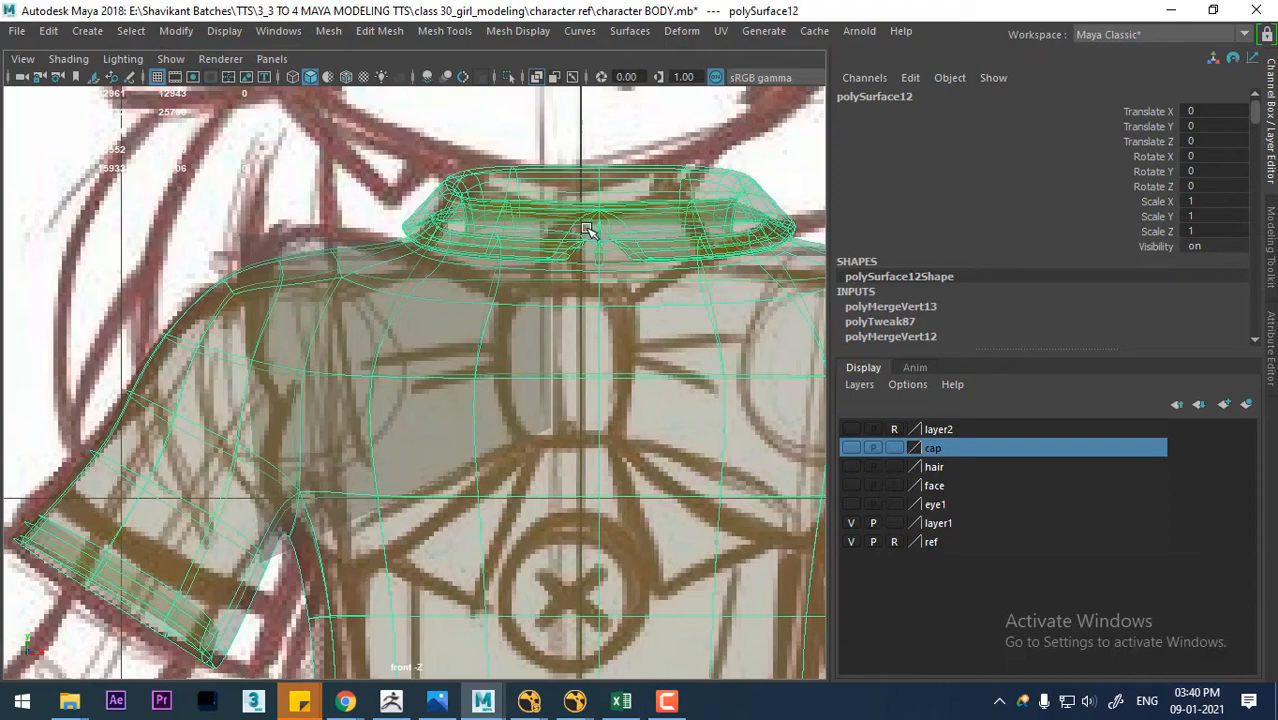
{"action": "key", "text": "ctrl+h"}
- Insert two more horizontal edge loops on the bow cube, one above and one below the middle loop
{"action": "left_click", "coordinate": [503, 290]}
{"action": "right_click_drag", "start_coordinate": [529, 262], "coordinate": [532, 30]}
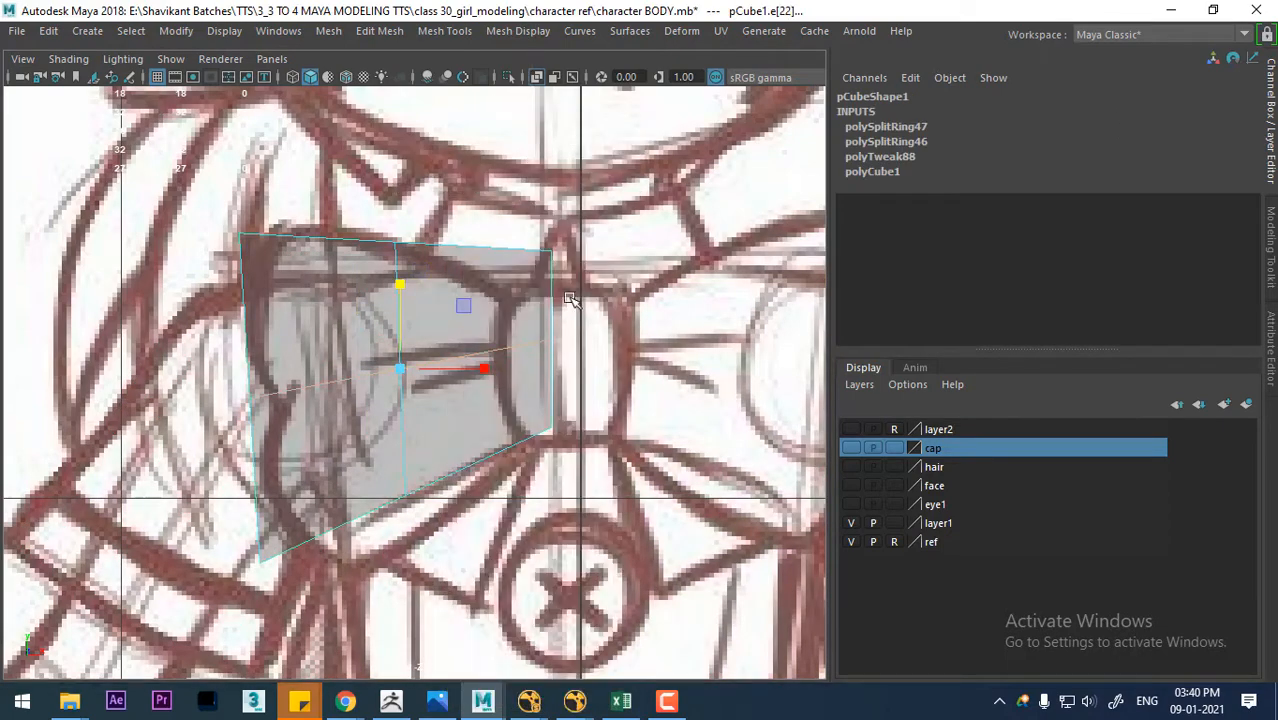
{"action": "left_click", "coordinate": [555, 297]}
{"action": "right_click_drag", "start_coordinate": [628, 182], "coordinate": [622, 401], "text": "ctrl"}
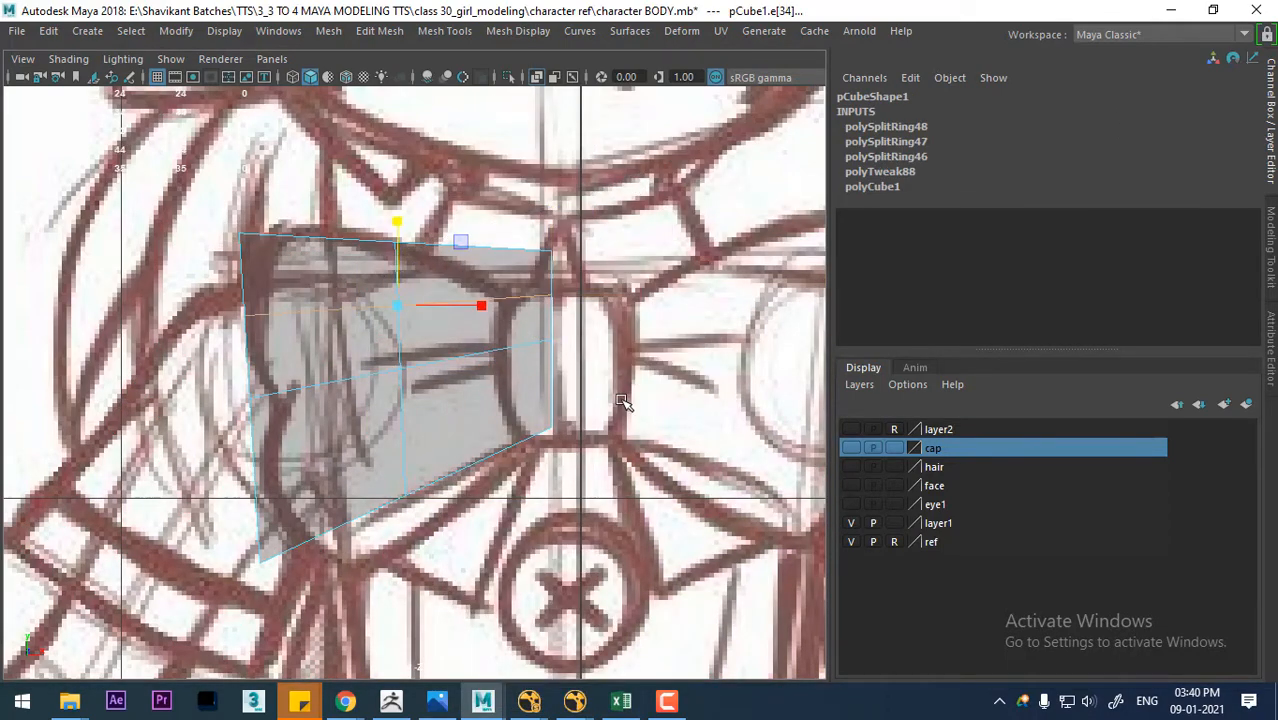
{"action": "left_click", "coordinate": [550, 372]}
{"action": "key", "text": "g"}
- Move the middle vertices of the bow's outer side inward to match the notch in the sketch
{"action": "right_click_drag", "start_coordinate": [471, 160], "coordinate": [366, 166]}
{"action": "right_click_drag", "start_coordinate": [302, 301], "coordinate": [370, 394], "text": "alt"}
{"action": "left_click_drag", "start_coordinate": [167, 437], "coordinate": [174, 440]}
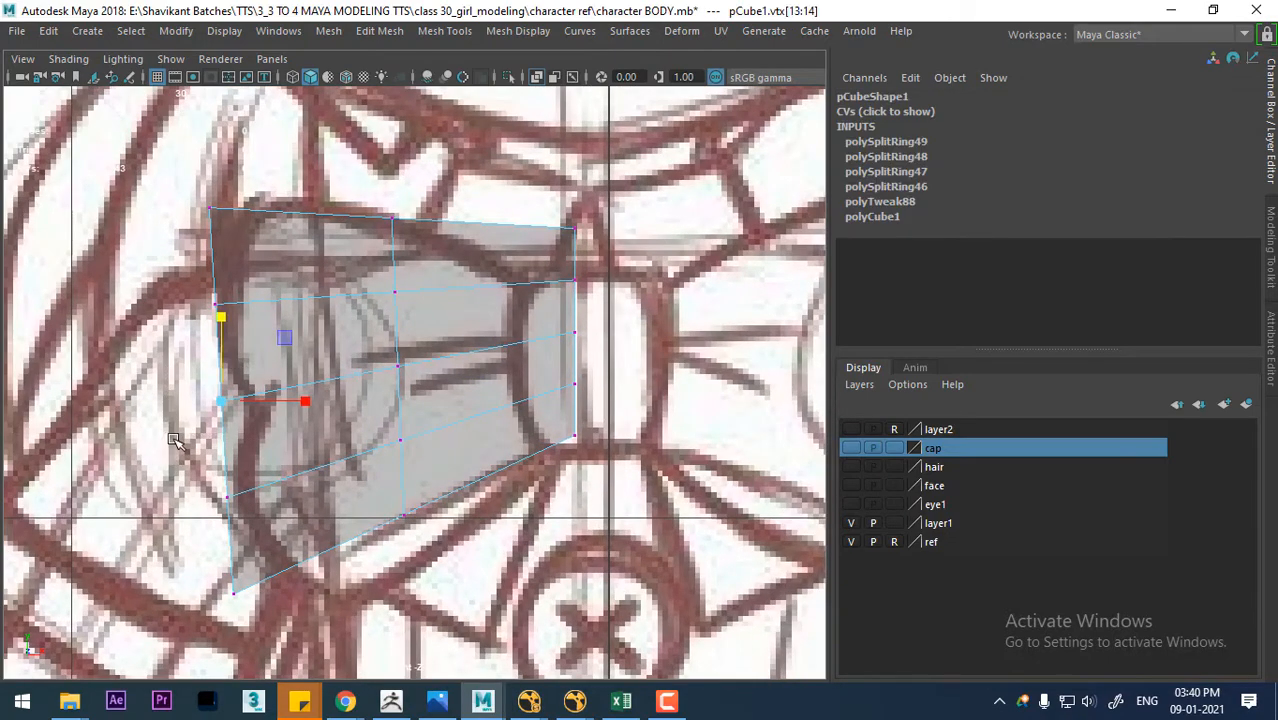
{"action": "key", "text": "3"}
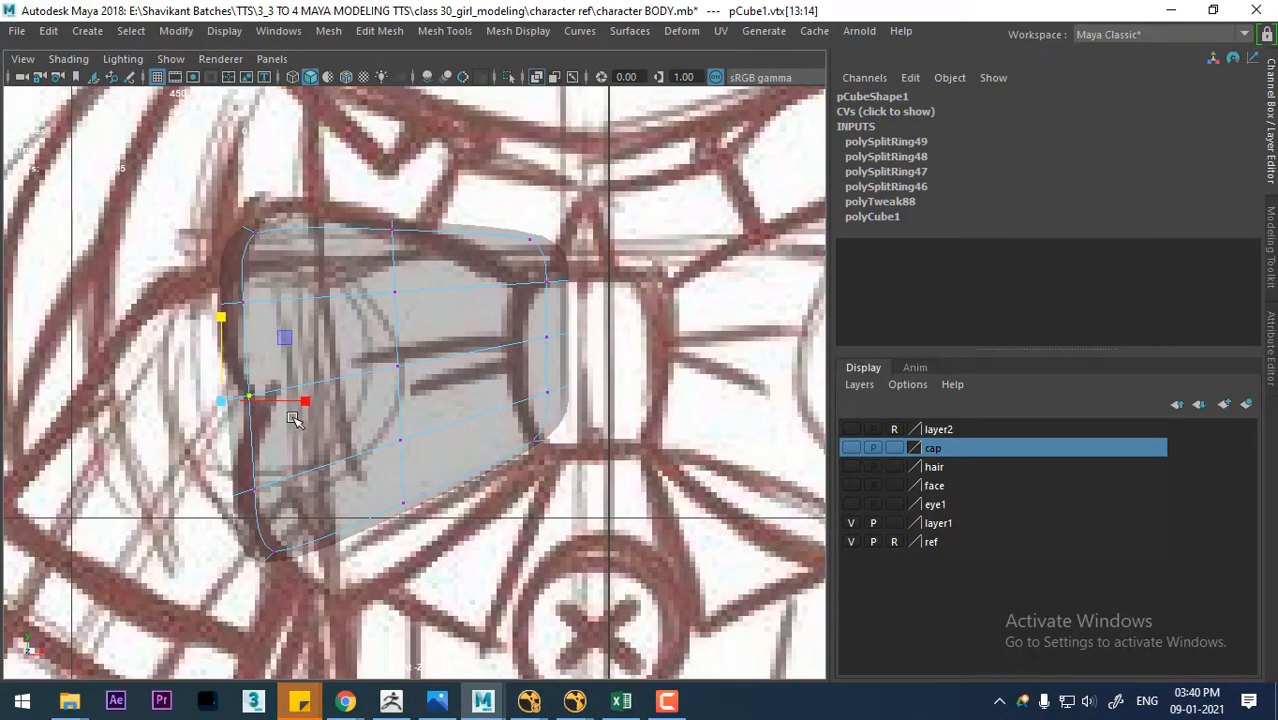
{"action": "key", "text": "1"}
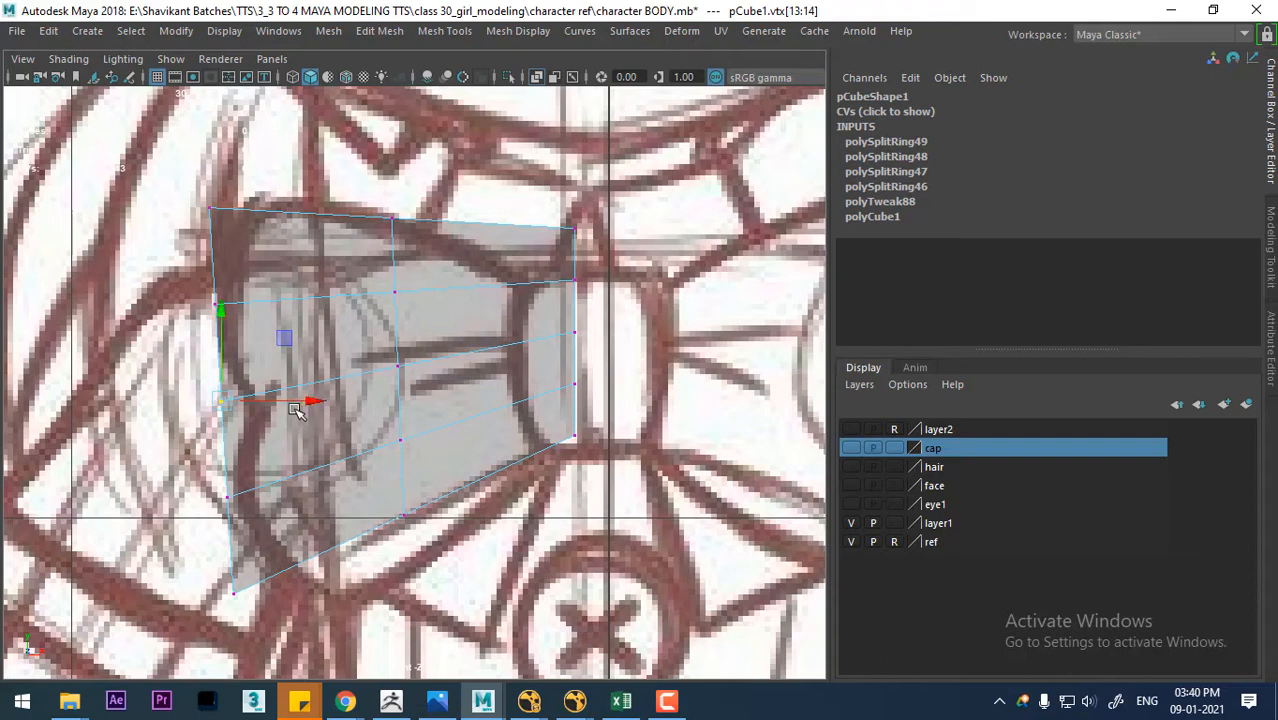
{"action": "left_click_drag", "start_coordinate": [228, 403], "coordinate": [254, 406]}
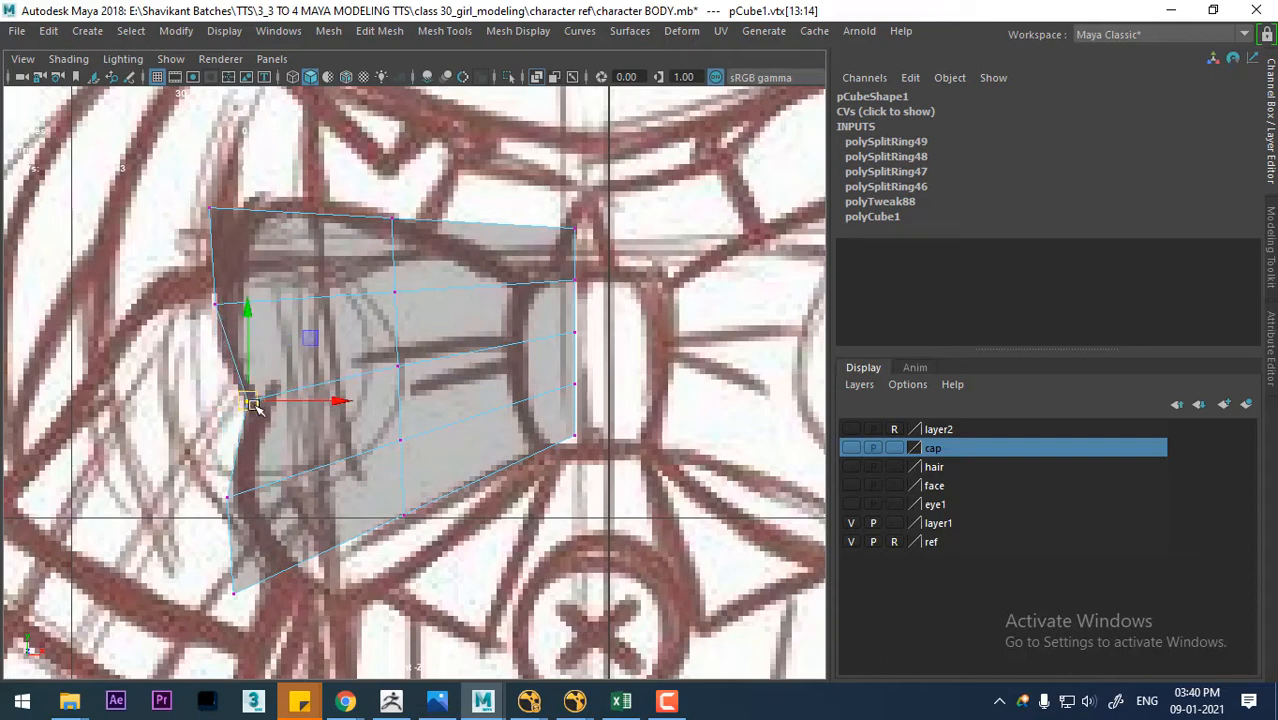
- In smooth preview, adjust the bow's outer upper and lower corner vertices toward the sketched outline
{"action": "key", "text": "3"}
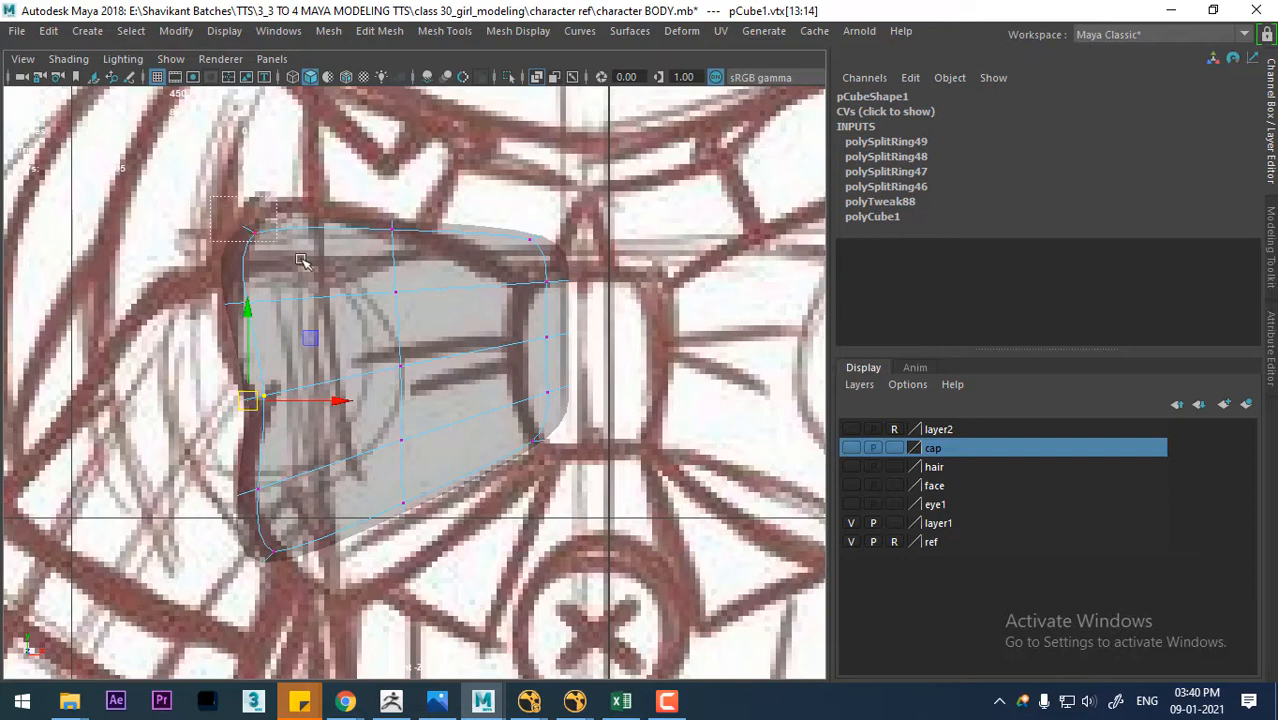
{"action": "left_click", "coordinate": [255, 237]}
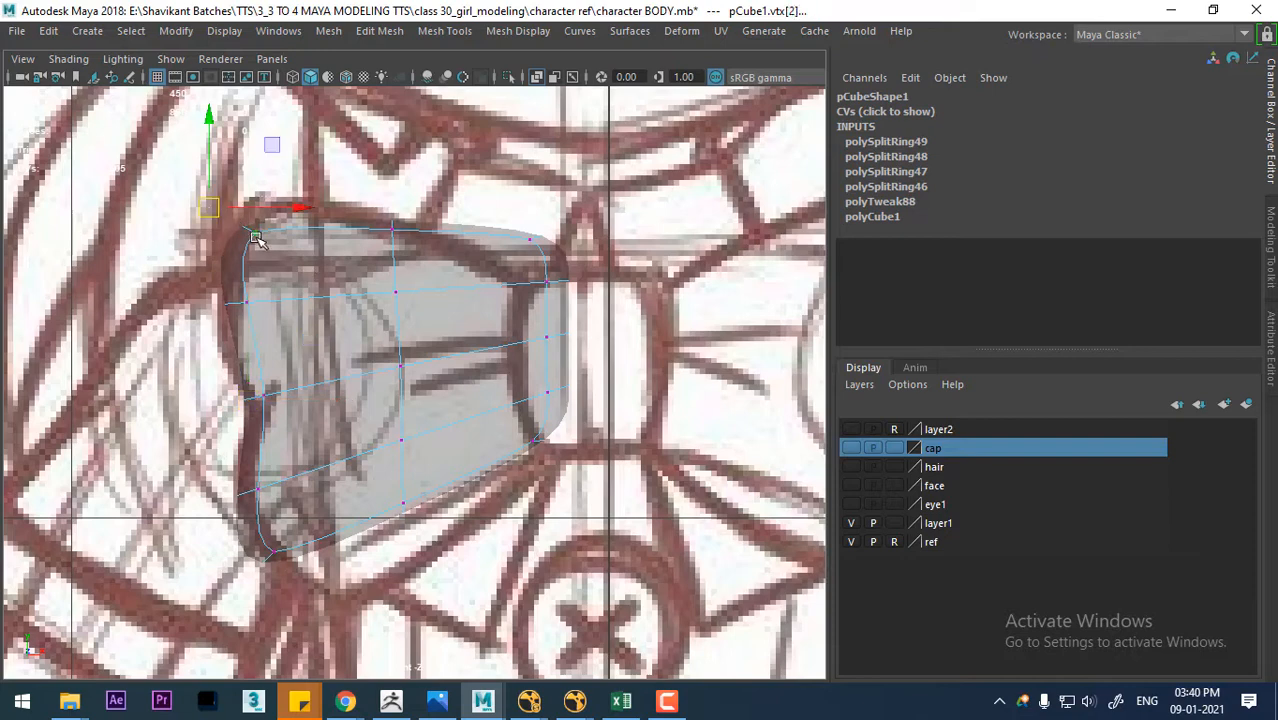
{"action": "left_click", "coordinate": [268, 556]}
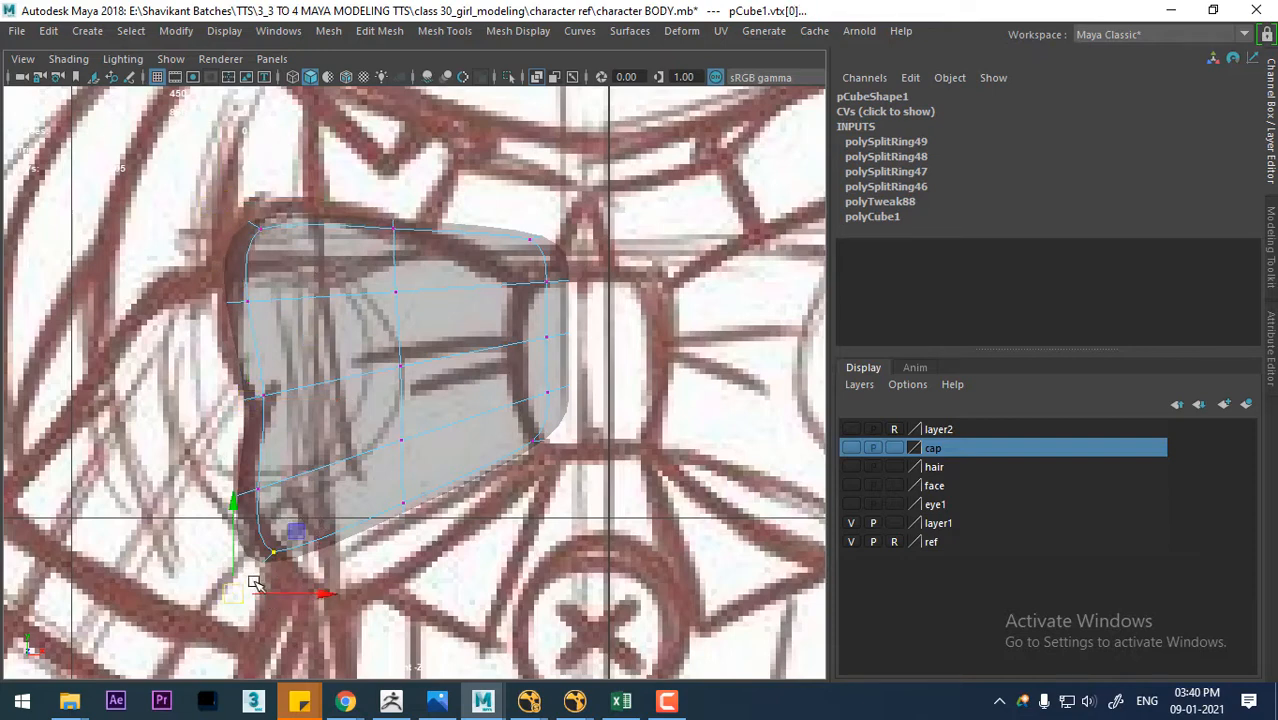
{"action": "left_click_drag", "start_coordinate": [255, 585], "coordinate": [277, 585]}
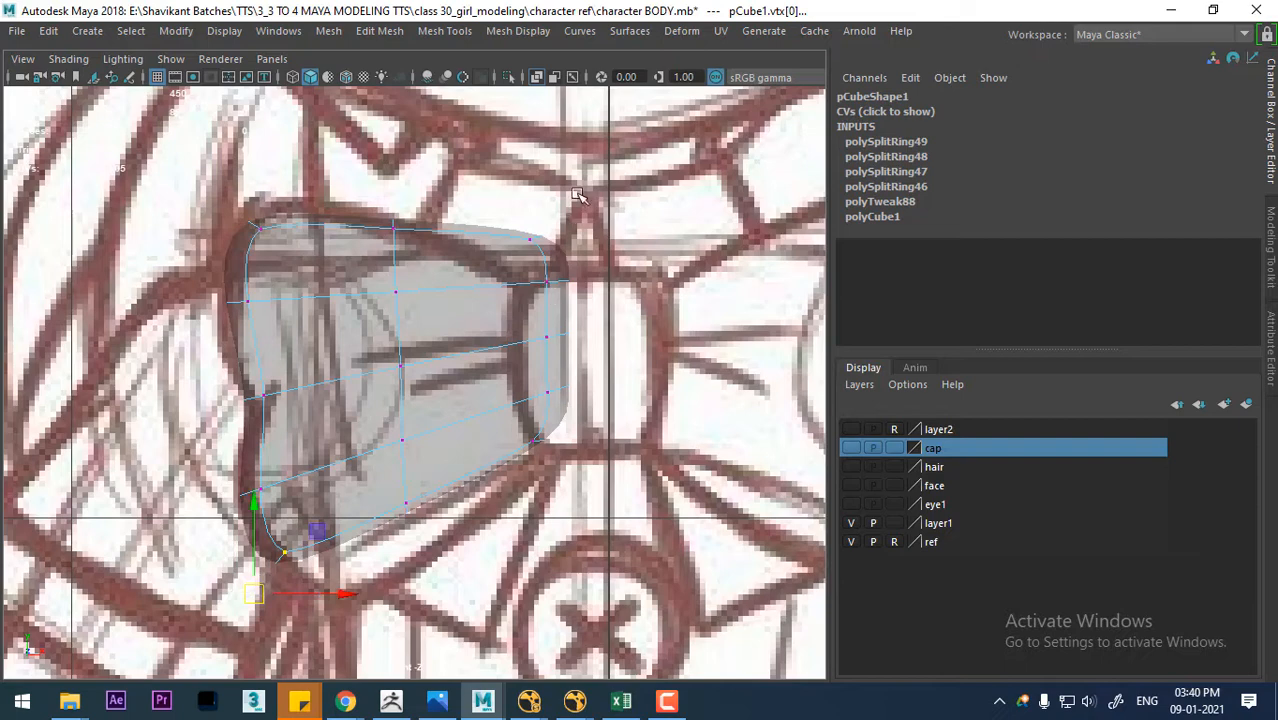
- Compress the bow's inner-side vertices vertically, shift them into the knot area, and turn off smooth preview
{"action": "left_click_drag", "start_coordinate": [577, 193], "coordinate": [500, 550]}
{"action": "key", "text": "r"}
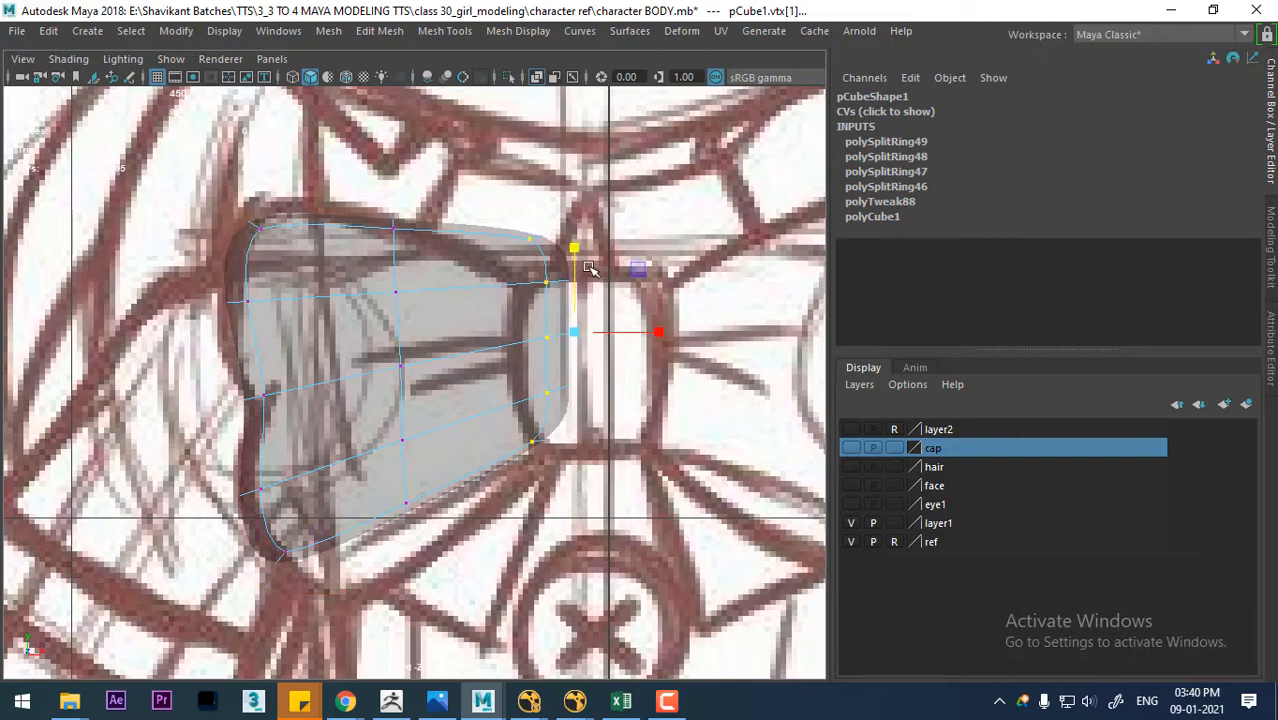
{"action": "left_click_drag", "start_coordinate": [577, 256], "coordinate": [573, 277]}
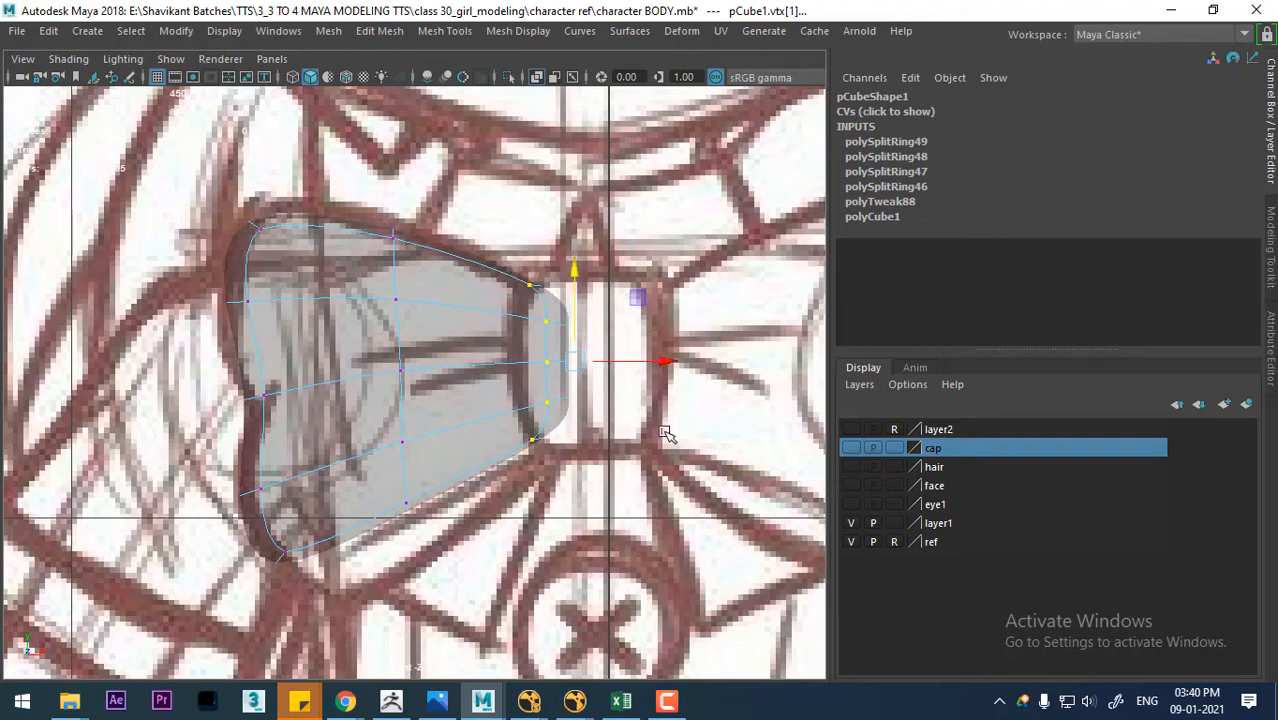
{"action": "left_click_drag", "start_coordinate": [665, 362], "coordinate": [685, 365]}
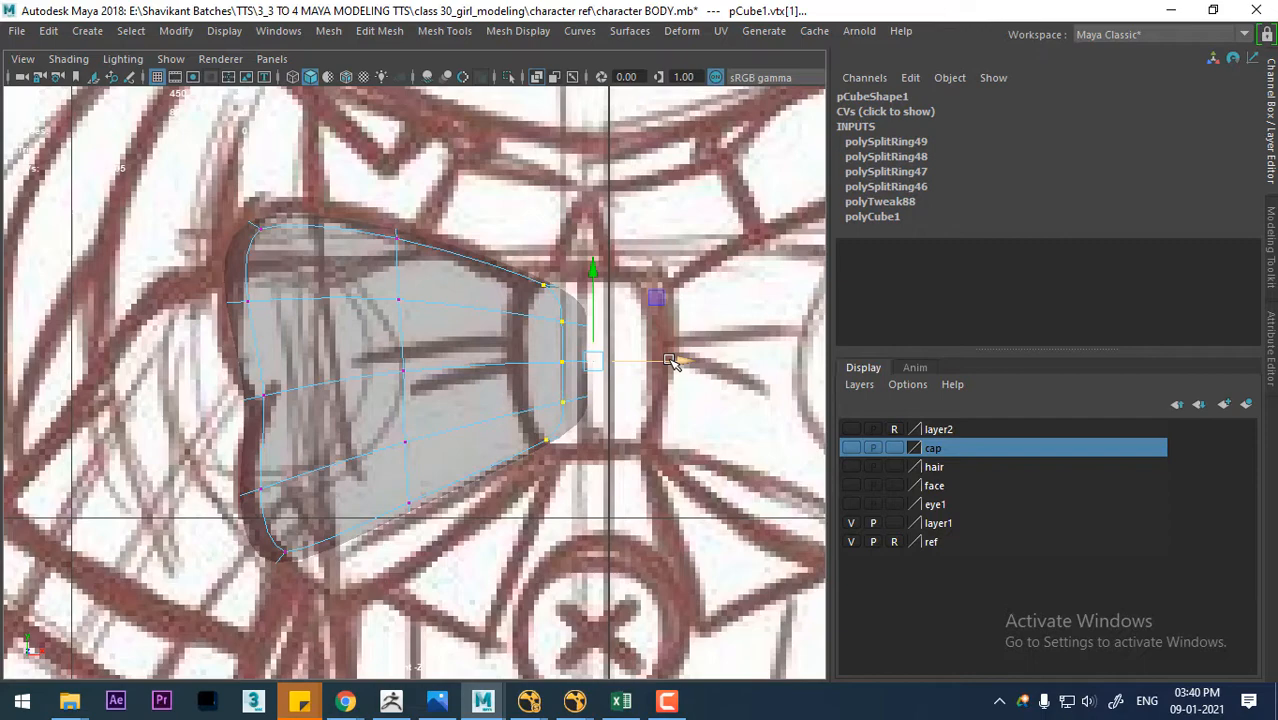
{"action": "key", "text": "1"}
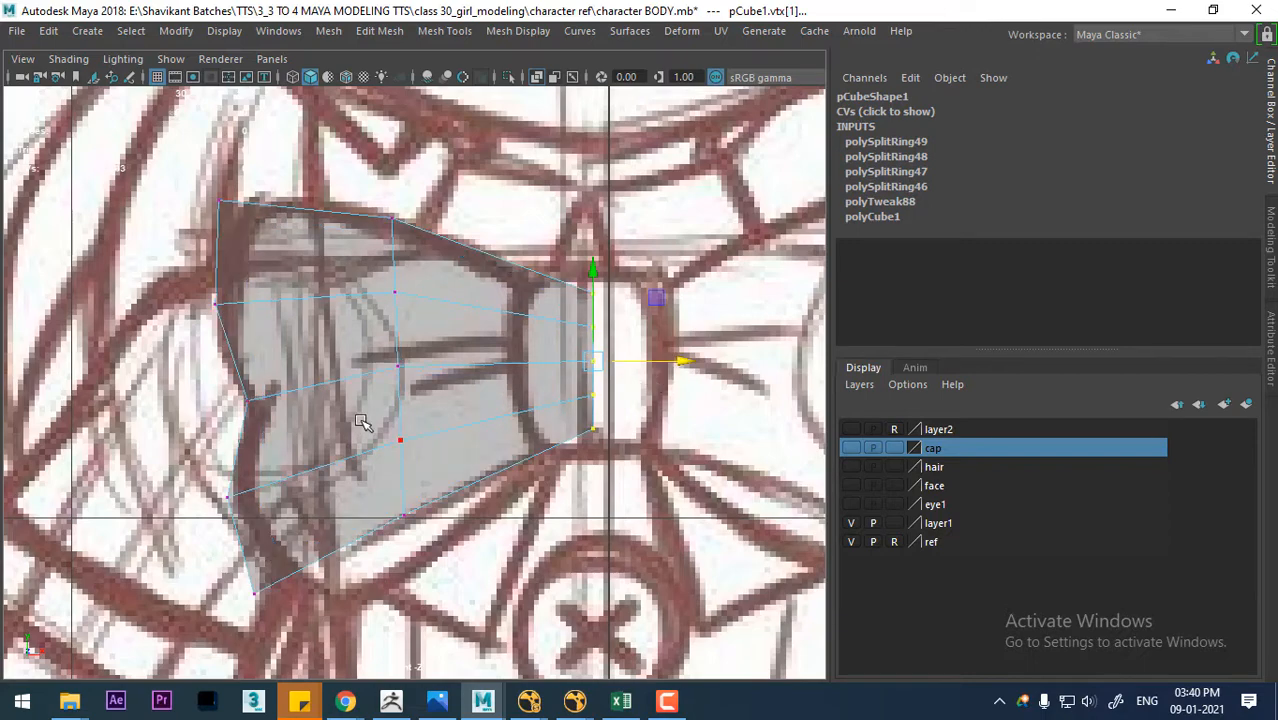
- Insert additional horizontal edge loops just above and just below the bow's middle loop
{"action": "scroll", "coordinate": [477, 425], "scroll_direction": "down", "scroll_amount": 5}
{"action": "scroll", "coordinate": [385, 442], "scroll_direction": "up", "scroll_amount": 6}
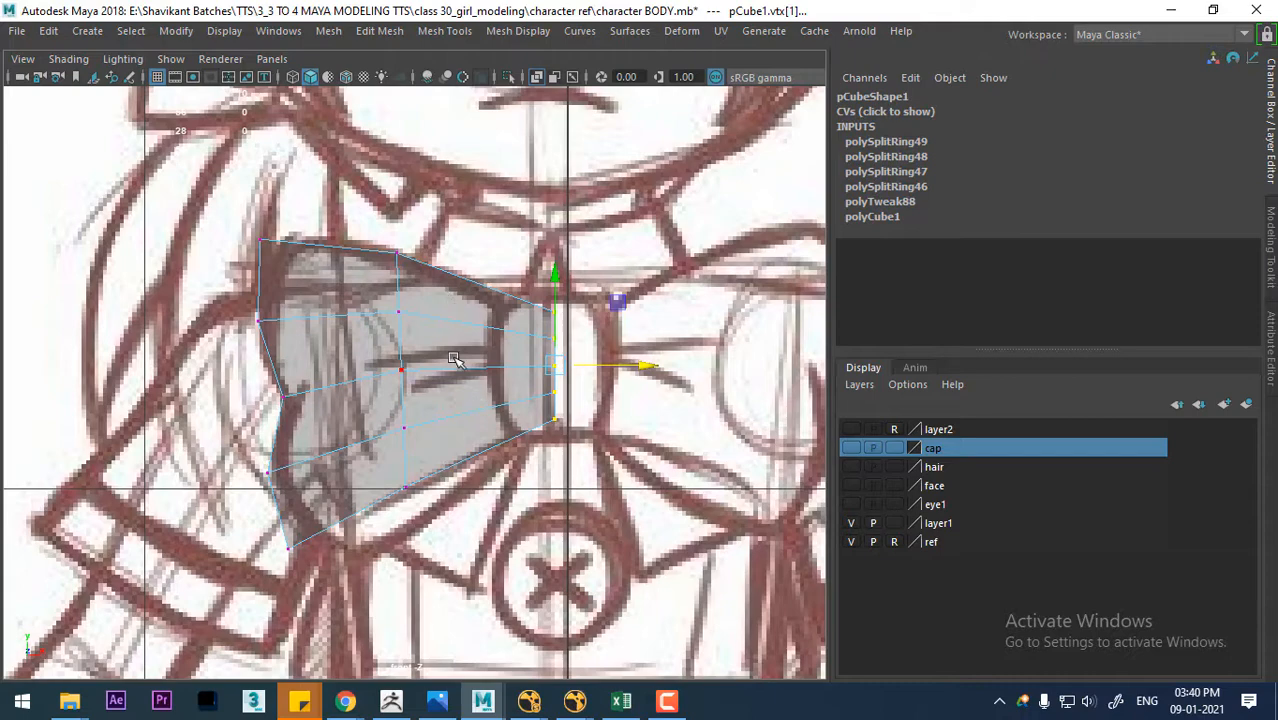
{"action": "right_click_drag", "start_coordinate": [455, 360], "coordinate": [447, 106]}
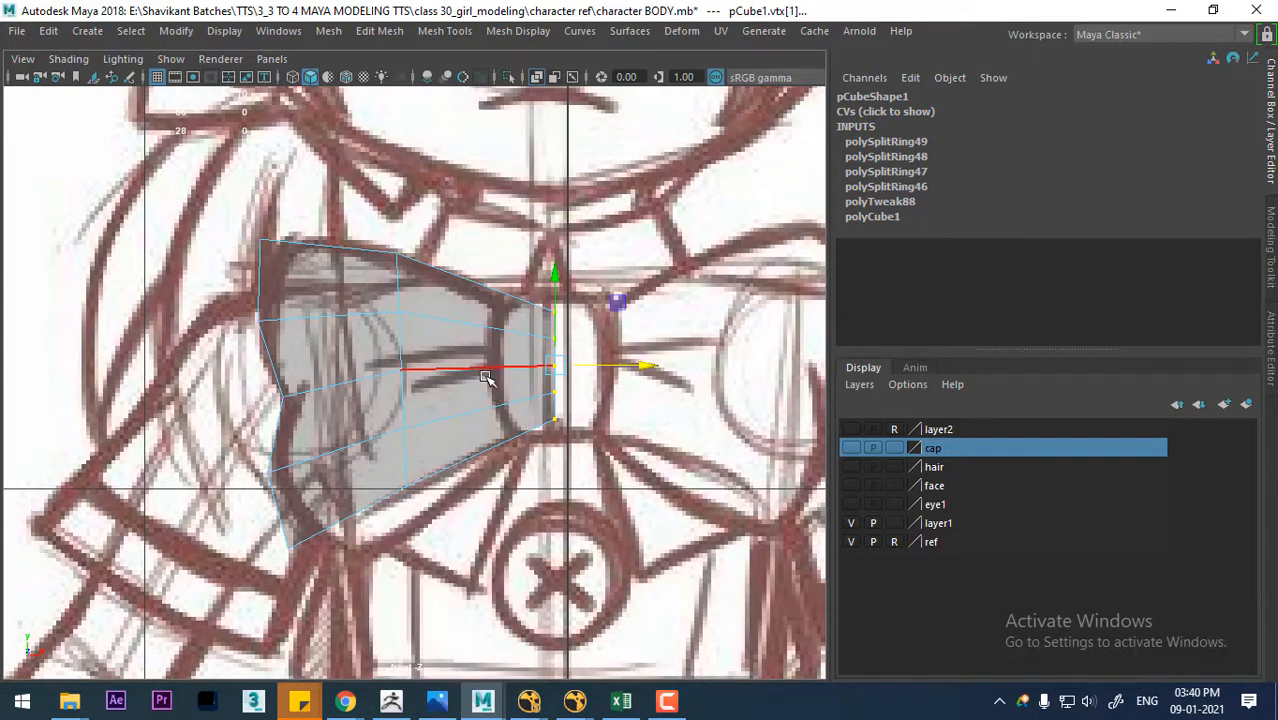
{"action": "left_click", "coordinate": [400, 342]}
{"action": "right_click_drag", "start_coordinate": [400, 342], "coordinate": [505, 347], "text": "ctrl"}
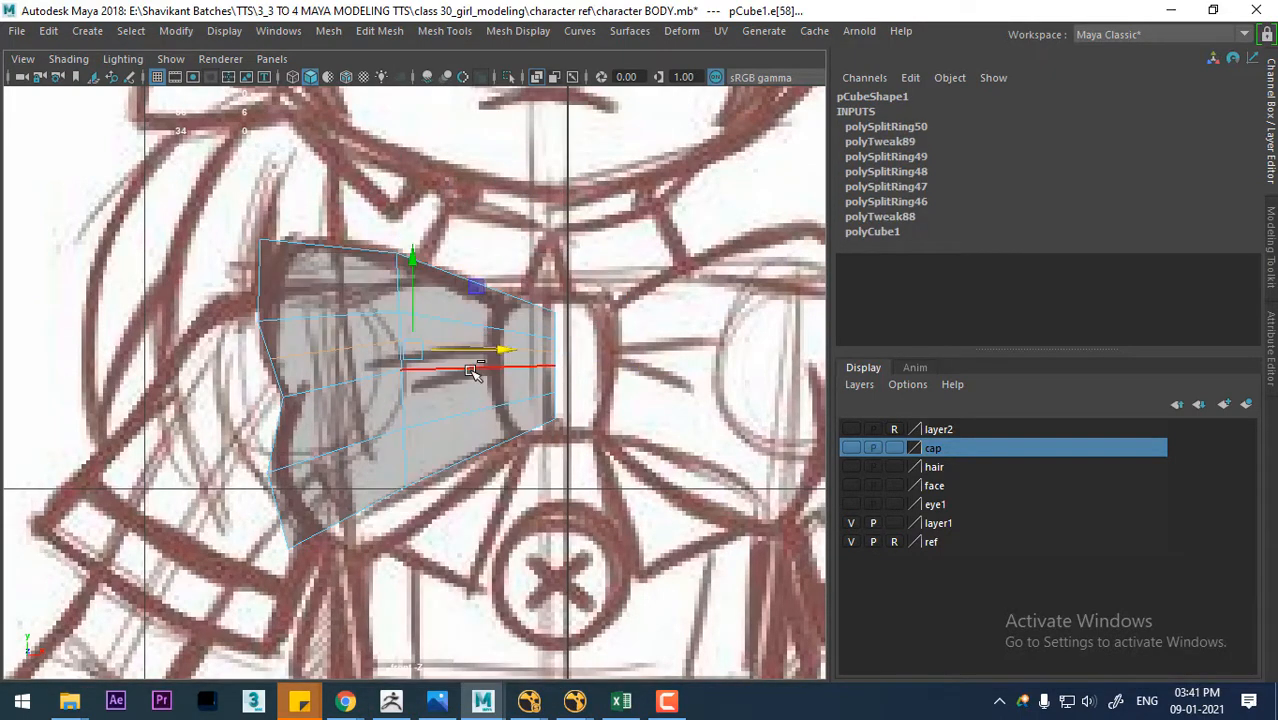
{"action": "scroll", "coordinate": [472, 400], "scroll_direction": "up", "scroll_amount": 3}
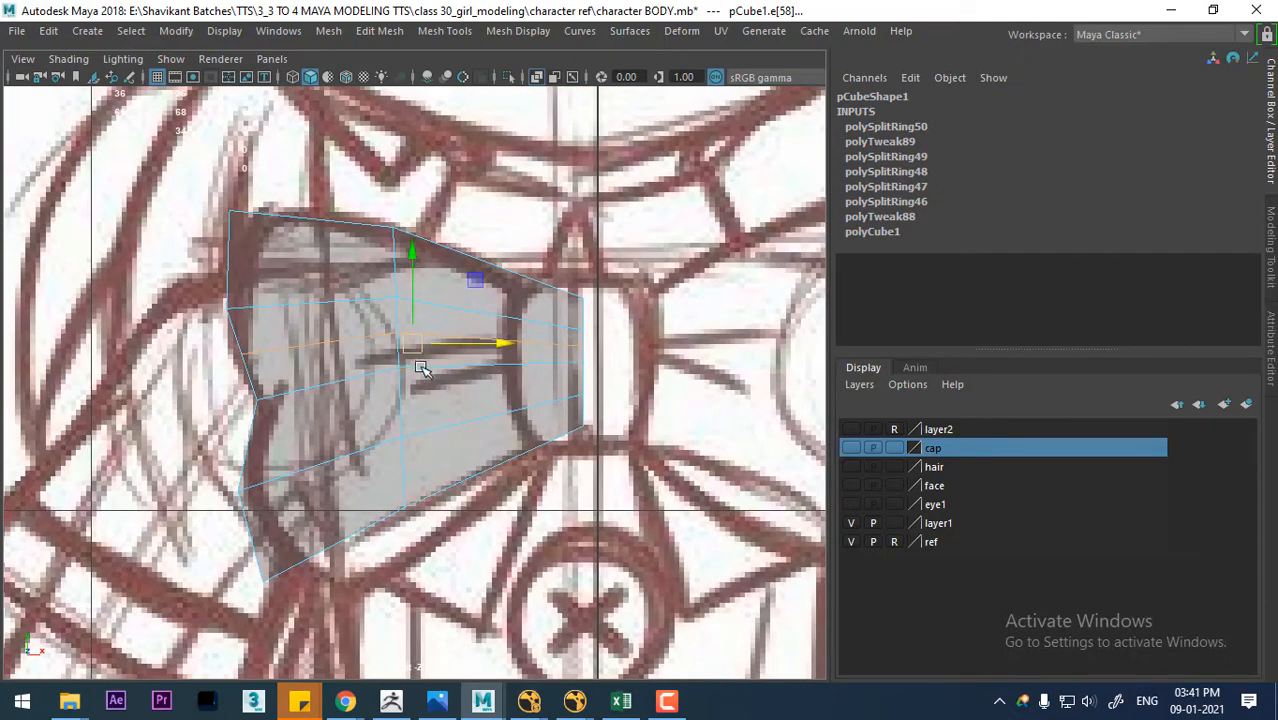
{"action": "left_click", "coordinate": [405, 396]}
{"action": "right_click_drag", "start_coordinate": [518, 271], "coordinate": [708, 453], "text": "ctrl"}
{"action": "scroll", "coordinate": [443, 325], "scroll_direction": "up", "scroll_amount": 1}
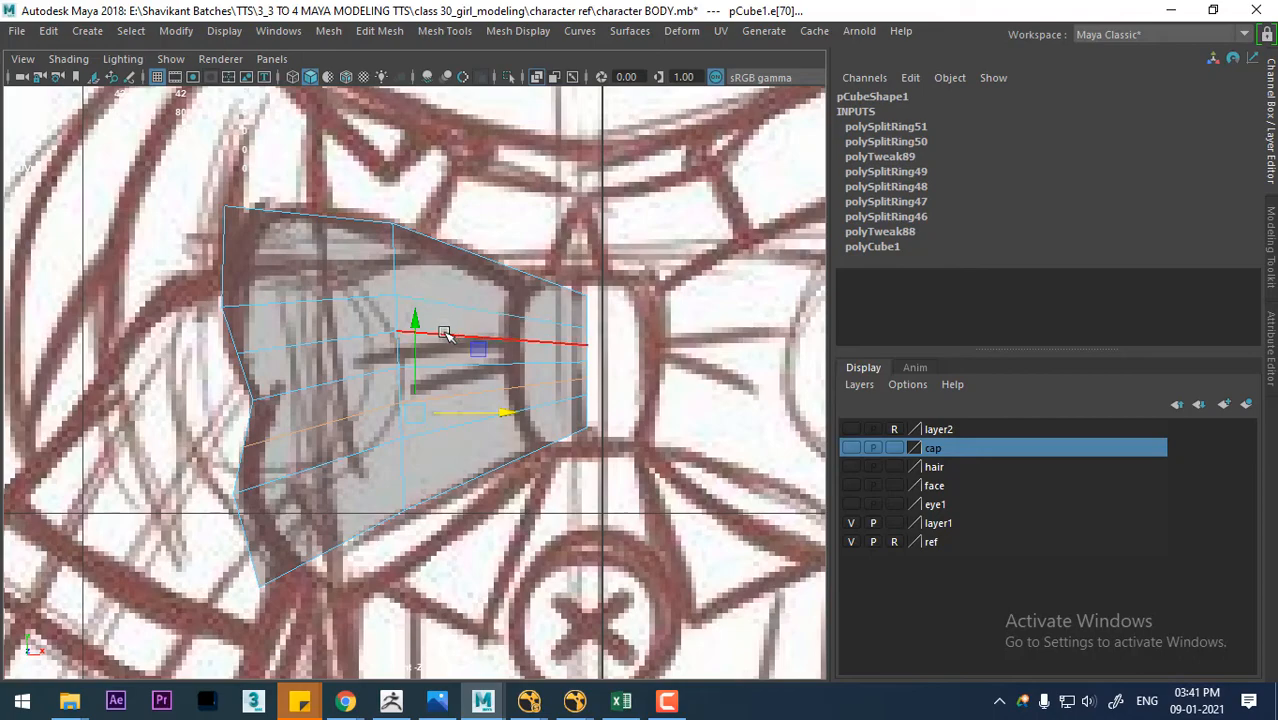
- Turn off X-Ray shading in the perspective view and frame the bow from the front
{"action": "left_click", "coordinate": [470, 400]}
{"action": "scroll", "coordinate": [458, 392], "scroll_direction": "down", "scroll_amount": 5}
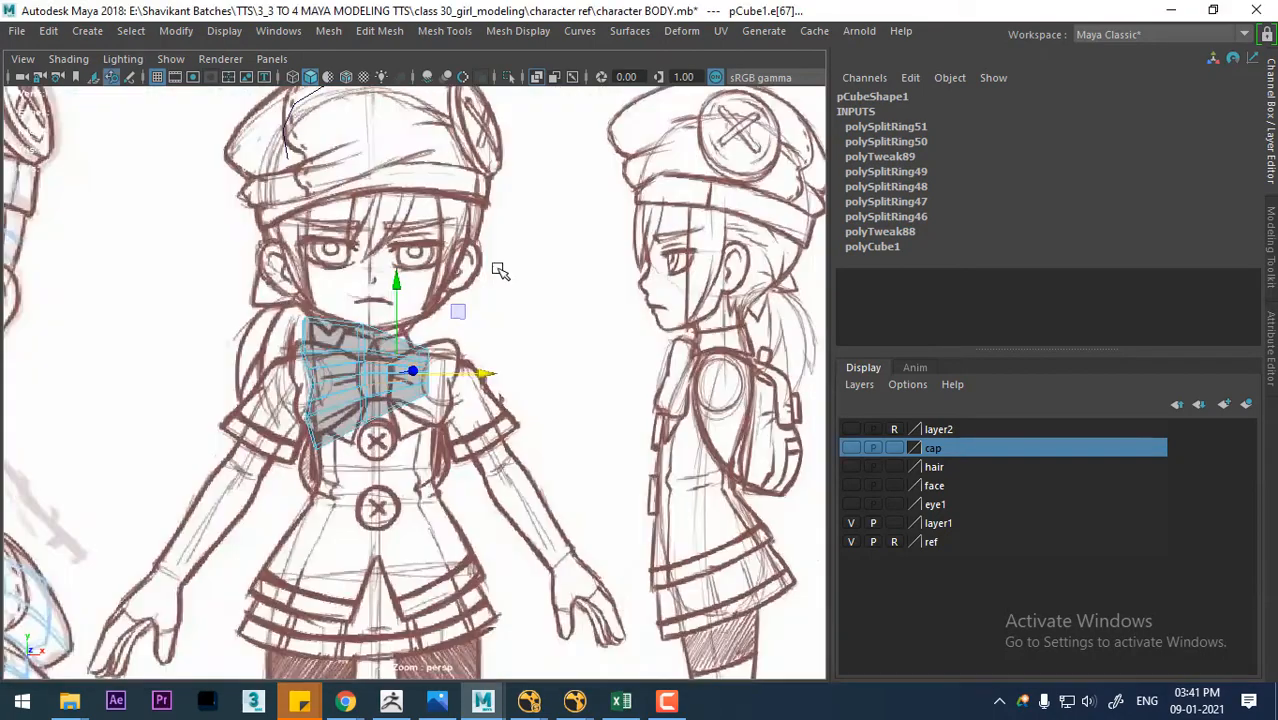
{"action": "mouse_move", "coordinate": [499, 271]}
{"action": "left_mouse_down", "text": "alt"}
{"action": "mouse_move", "coordinate": [607, 470]}
{"action": "mouse_move", "coordinate": [622, 568]}
{"action": "mouse_move", "coordinate": [372, 428]}
{"action": "mouse_move", "coordinate": [402, 576]}
{"action": "mouse_move", "coordinate": [394, 428]}
{"action": "mouse_move", "coordinate": [482, 485]}
{"action": "left_mouse_up", "text": "alt"}
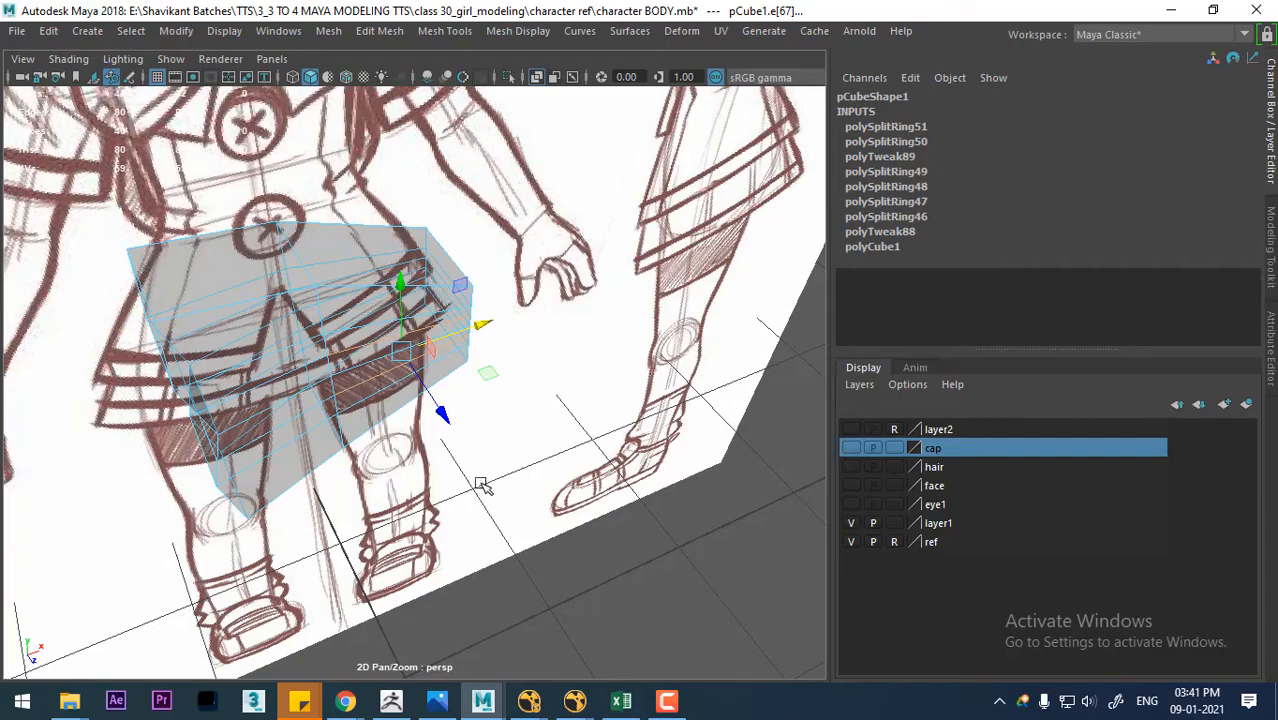
{"action": "left_click", "coordinate": [68, 58]}
{"action": "left_click", "coordinate": [122, 249]}
{"action": "mouse_move", "coordinate": [412, 372]}
{"action": "left_mouse_down", "text": "alt"}
{"action": "mouse_move", "coordinate": [448, 265]}
{"action": "mouse_move", "coordinate": [405, 379]}
{"action": "mouse_move", "coordinate": [365, 348]}
{"action": "mouse_move", "coordinate": [327, 358]}
{"action": "mouse_move", "coordinate": [374, 363]}
{"action": "left_mouse_up", "text": "alt"}
{"action": "right_click_drag", "start_coordinate": [374, 363], "coordinate": [362, 390], "text": "alt"}
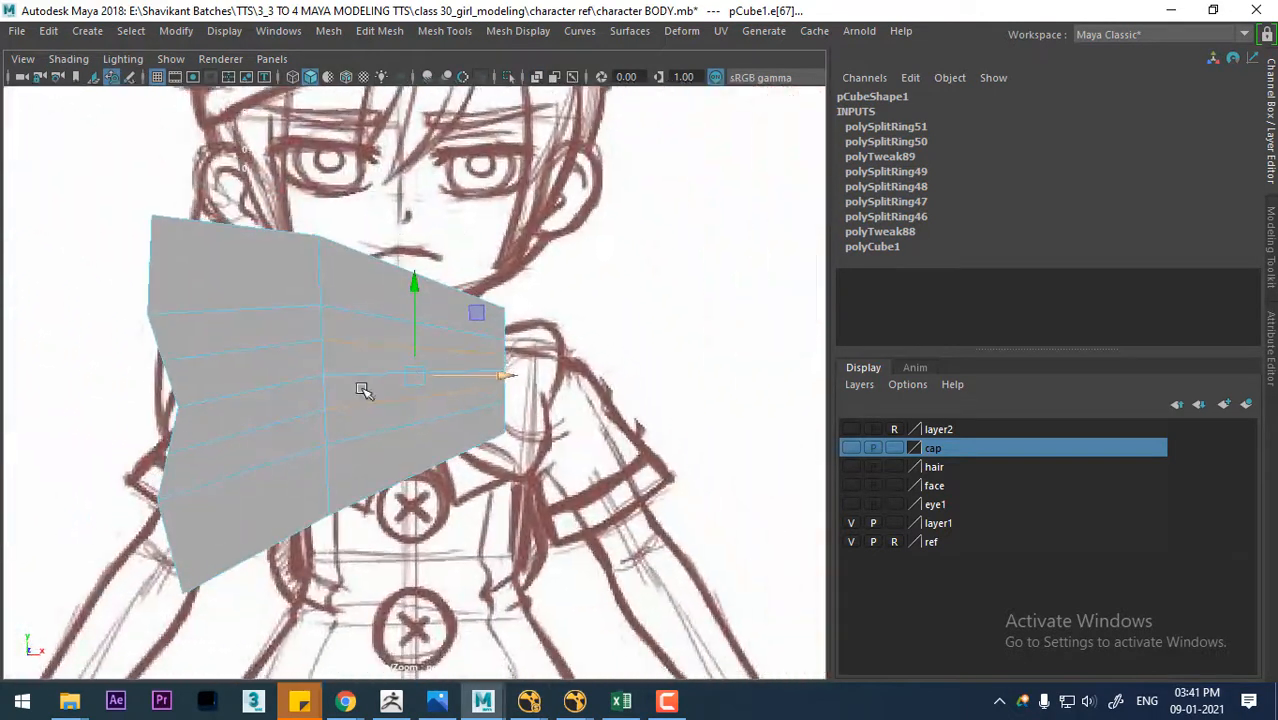
- Insert a vertical edge loop in each of the bow's inner and outer halves
{"action": "right_click_drag", "start_coordinate": [471, 353], "coordinate": [420, 370], "text": "ctrl"}
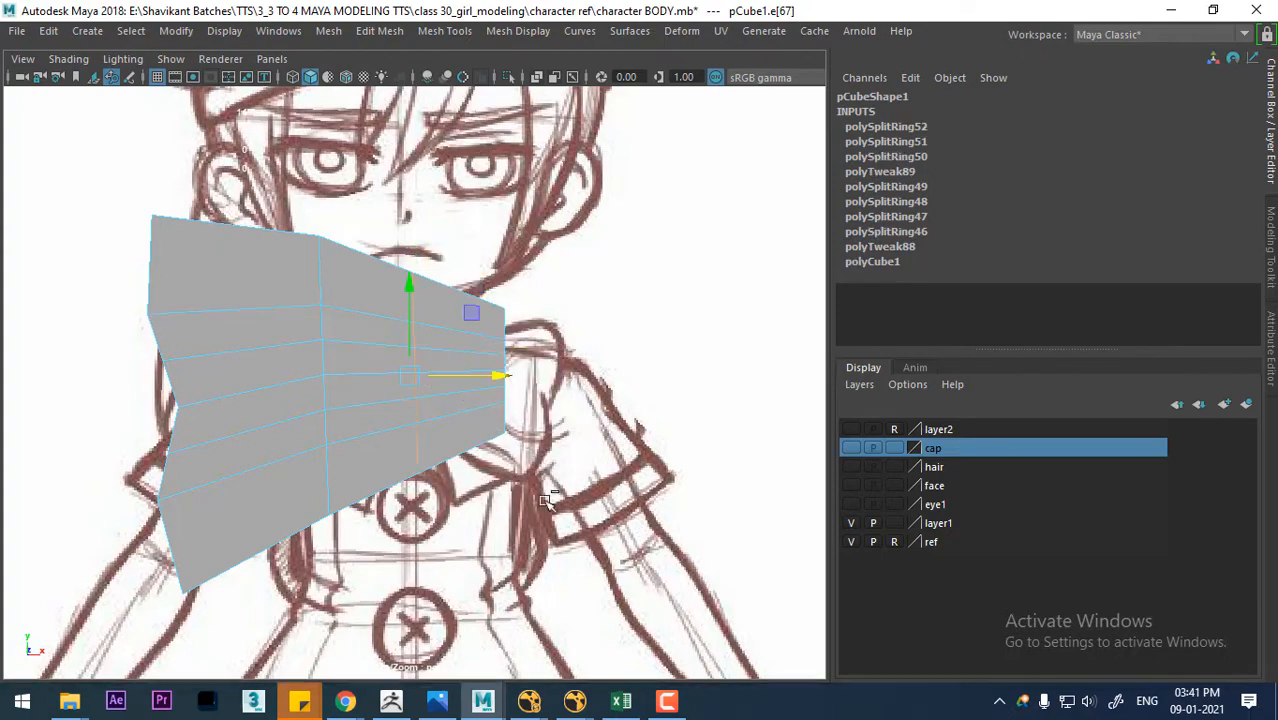
{"action": "left_click", "coordinate": [291, 358]}
{"action": "key", "text": "g"}
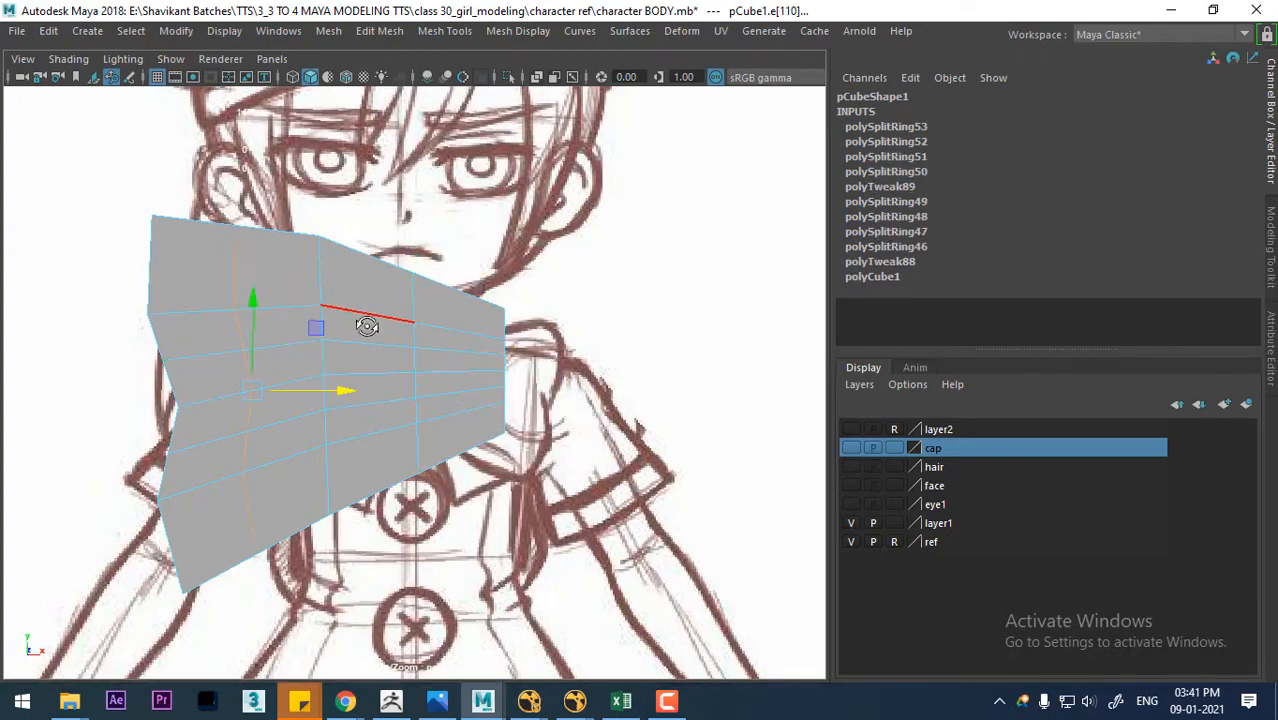
- Insert an edge loop around the middle of the bow's thickness, between its front and back faces
{"action": "left_click_drag", "start_coordinate": [366, 325], "coordinate": [660, 416], "text": "alt"}
{"action": "middle_click_drag", "start_coordinate": [660, 416], "coordinate": [405, 394], "text": "alt"}
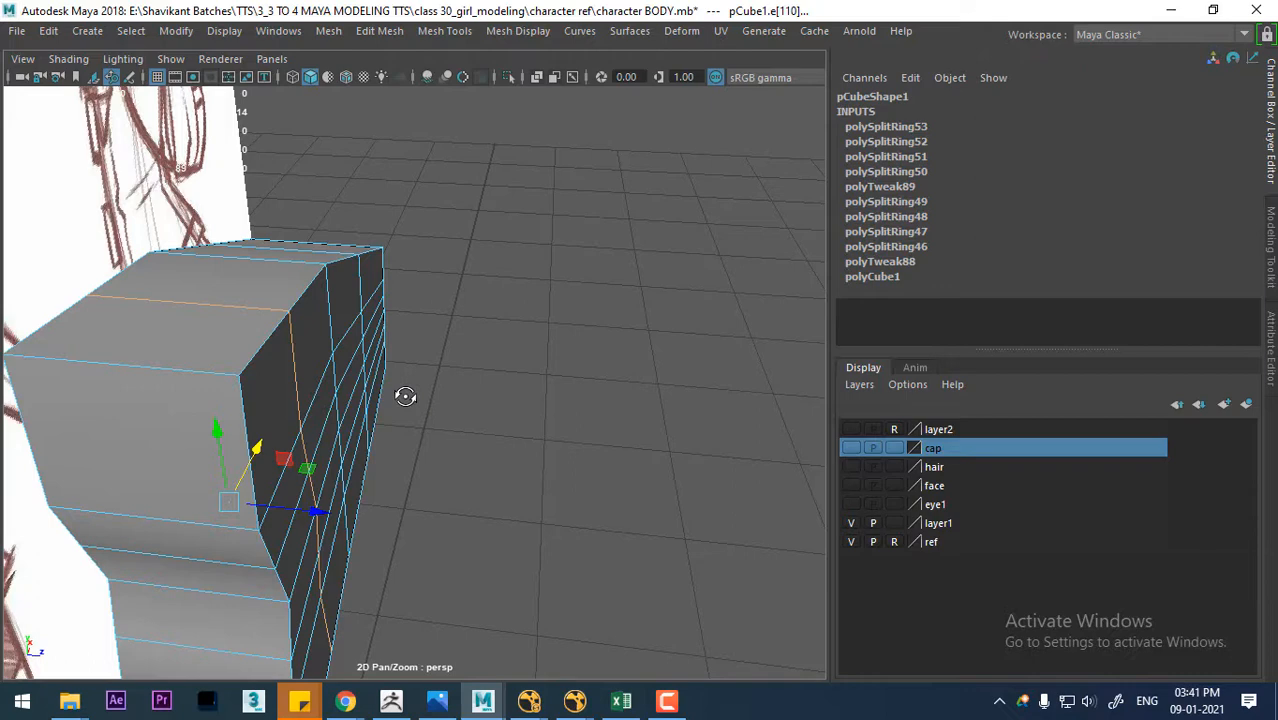
{"action": "left_click", "coordinate": [192, 373]}
{"action": "right_click_drag", "start_coordinate": [320, 269], "coordinate": [257, 386], "text": "ctrl"}
{"action": "scroll", "coordinate": [257, 386], "scroll_direction": "down", "scroll_amount": 1}
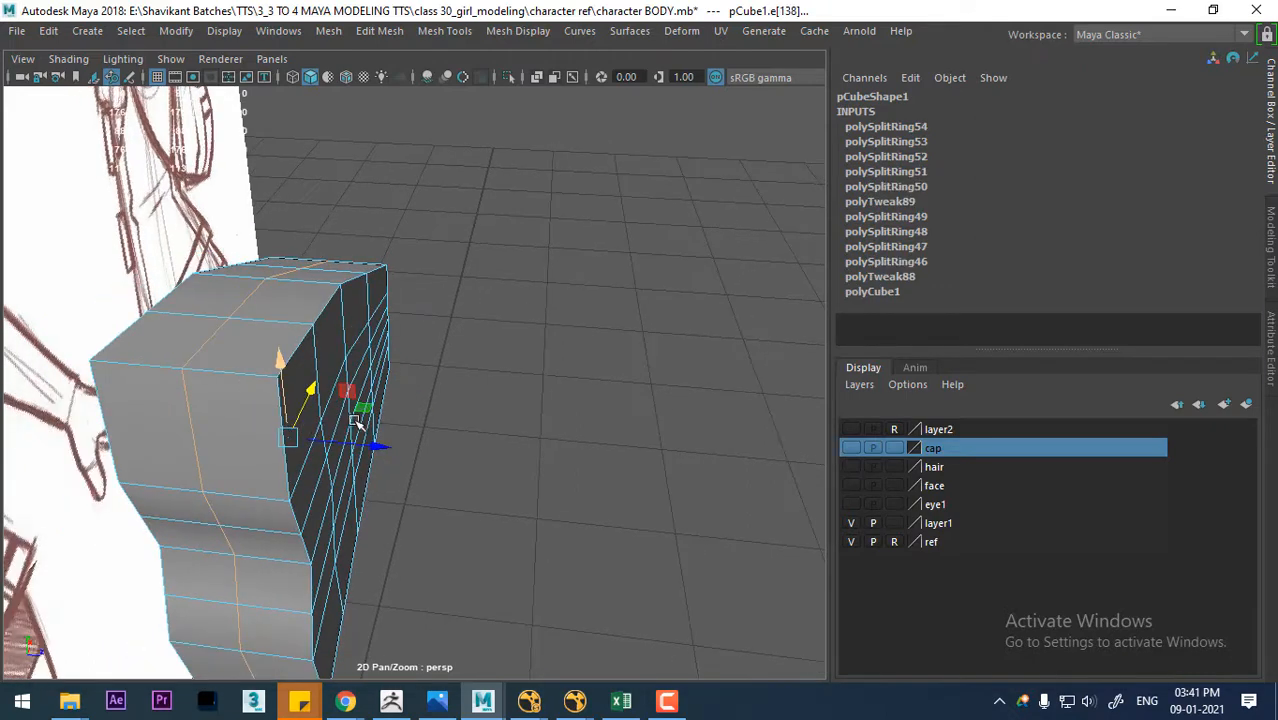
- Scale the bow's mid-thickness edge loop outward and turn on X-Ray shading in the front view
{"action": "key", "text": "r"}
{"action": "mouse_move", "coordinate": [295, 442]}
{"action": "left_mouse_down", "text": "alt"}
{"action": "mouse_move", "coordinate": [308, 437]}
{"action": "mouse_move", "coordinate": [294, 423]}
{"action": "mouse_move", "coordinate": [345, 418]}
{"action": "mouse_move", "coordinate": [314, 428]}
{"action": "mouse_move", "coordinate": [348, 300]}
{"action": "mouse_move", "coordinate": [417, 397]}
{"action": "mouse_move", "coordinate": [290, 401]}
{"action": "mouse_move", "coordinate": [333, 386]}
{"action": "left_mouse_up", "text": "alt"}
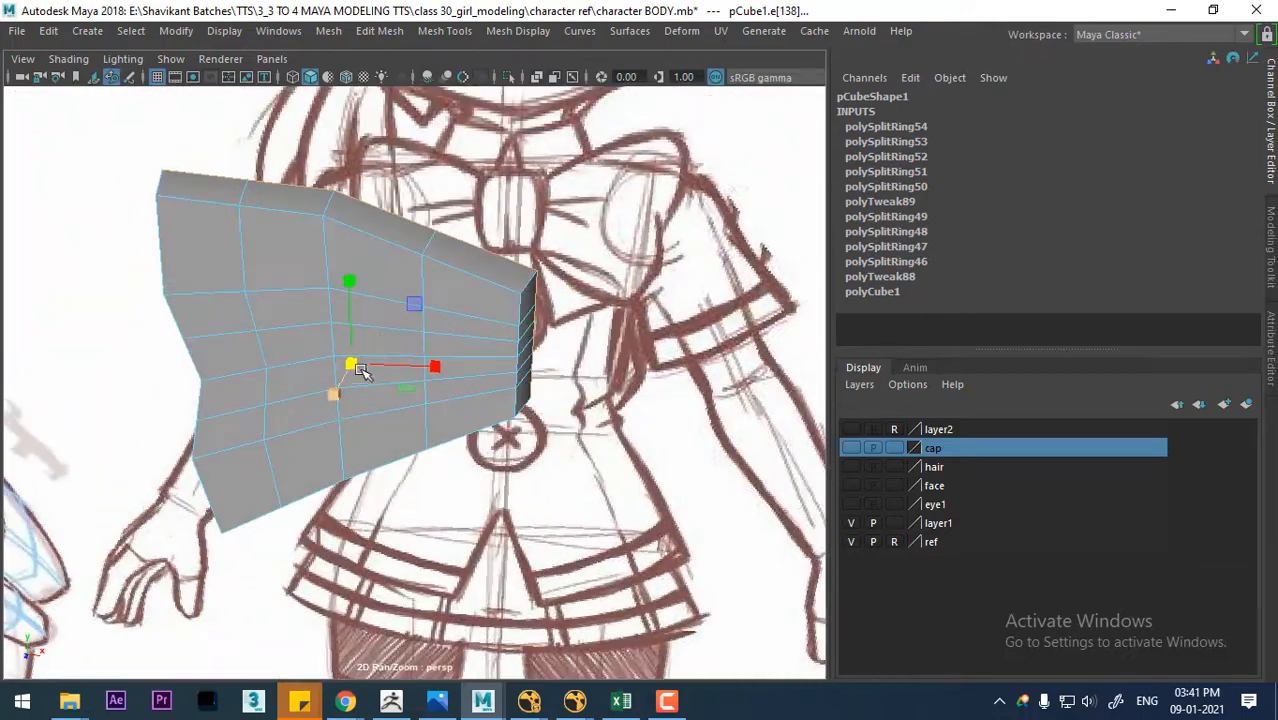
{"action": "key", "text": "space"}
{"action": "left_click_drag", "start_coordinate": [414, 340], "coordinate": [398, 412]}
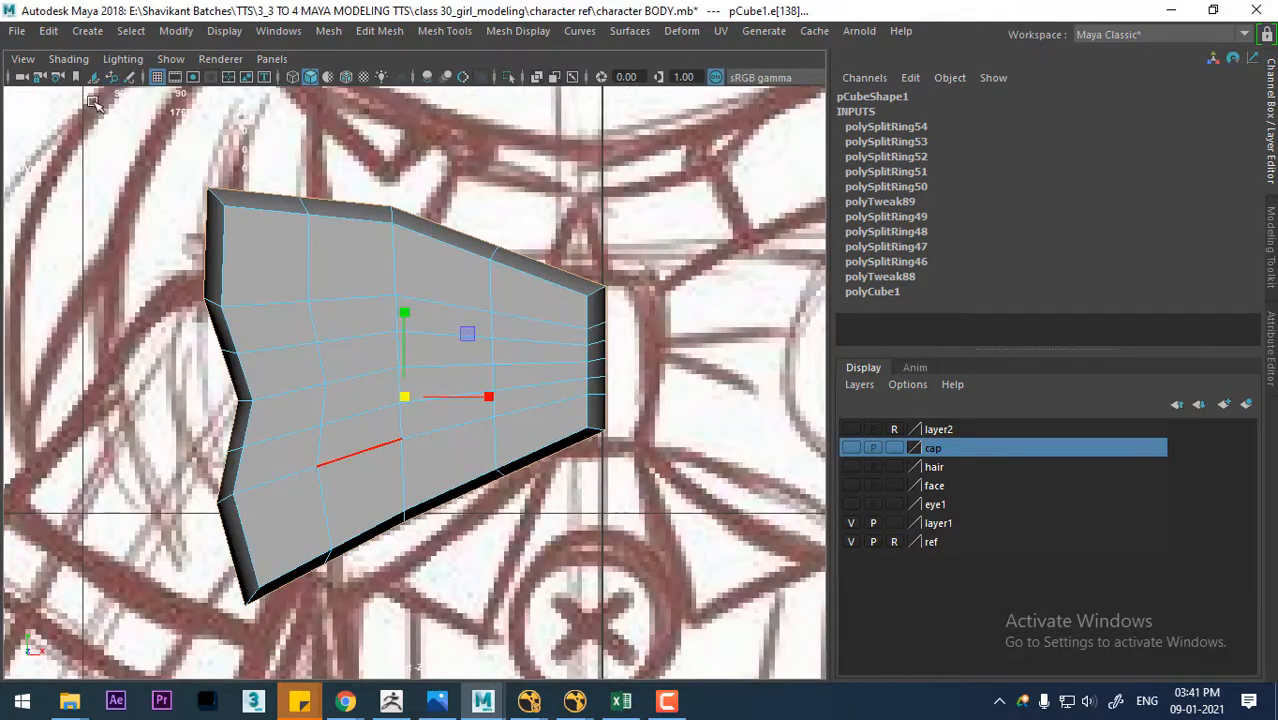
{"action": "left_click", "coordinate": [68, 59]}
{"action": "left_click", "coordinate": [100, 245]}
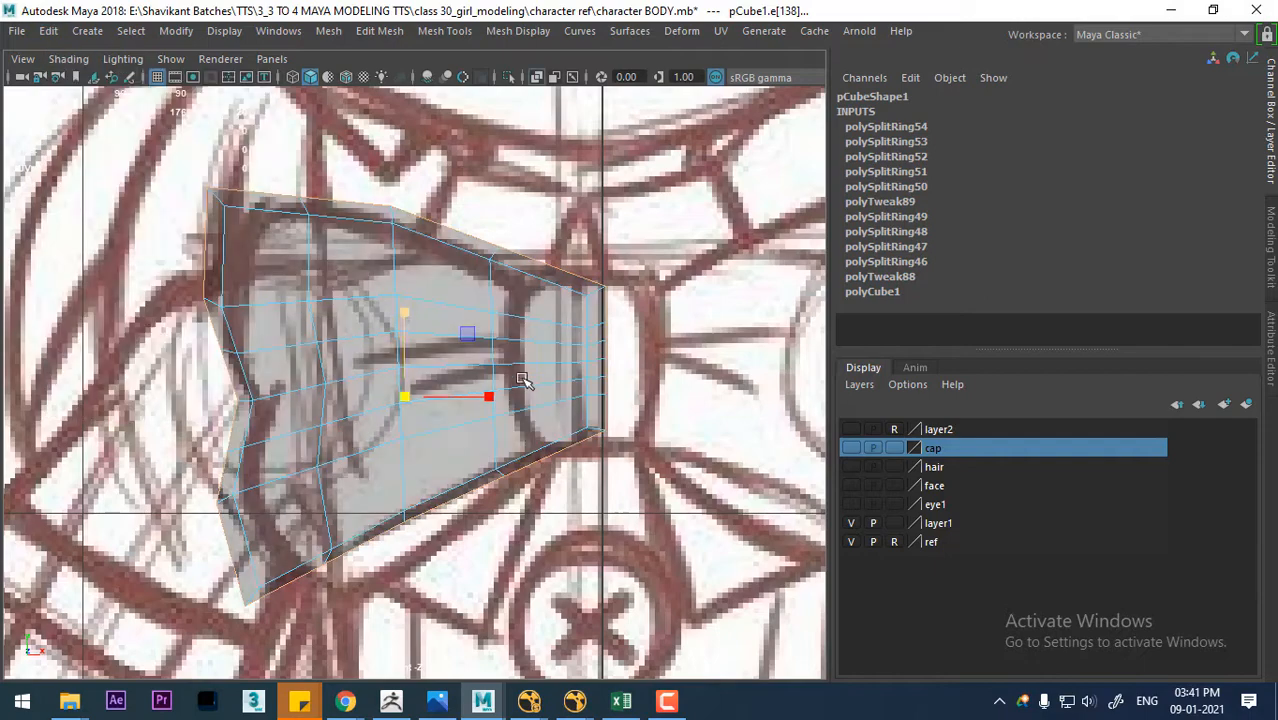
- Bevel the four edges of the two horizontal creases on the bow's inner half with fraction 0.5 and 2 segments
{"action": "scroll", "coordinate": [535, 330], "scroll_direction": "up", "scroll_amount": 1}
{"action": "right_click_drag", "start_coordinate": [540, 320], "coordinate": [546, 84]}
{"action": "scroll", "coordinate": [492, 288], "scroll_direction": "up", "scroll_amount": 3}
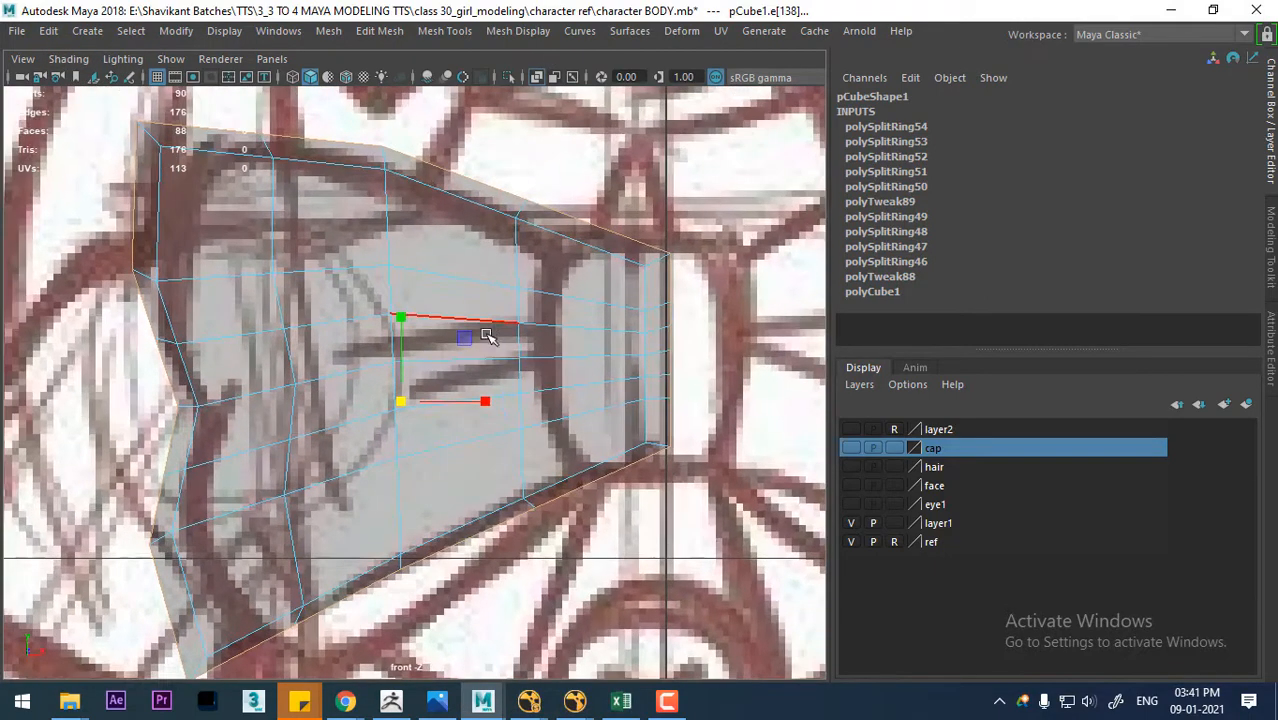
{"action": "left_click", "coordinate": [486, 323]}
{"action": "left_click", "coordinate": [490, 394], "text": "shift"}
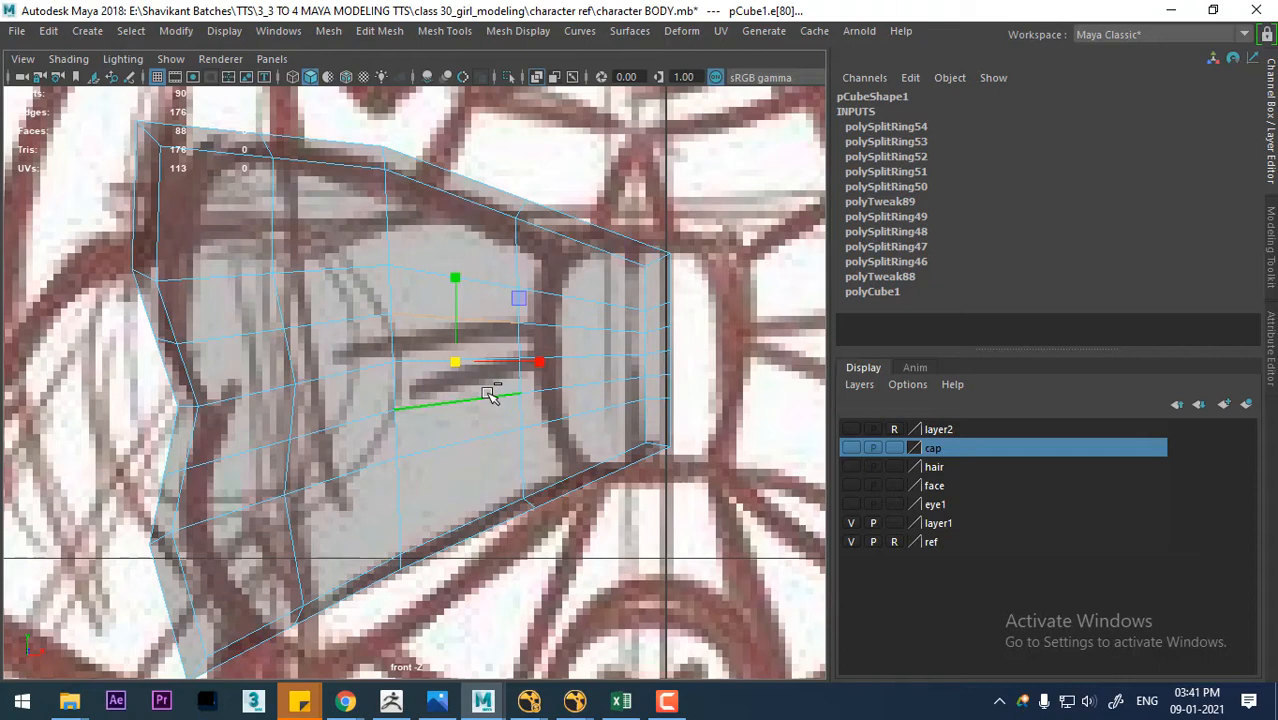
{"action": "left_click", "coordinate": [538, 388], "text": "shift"}
{"action": "left_click", "coordinate": [554, 327], "text": "shift"}
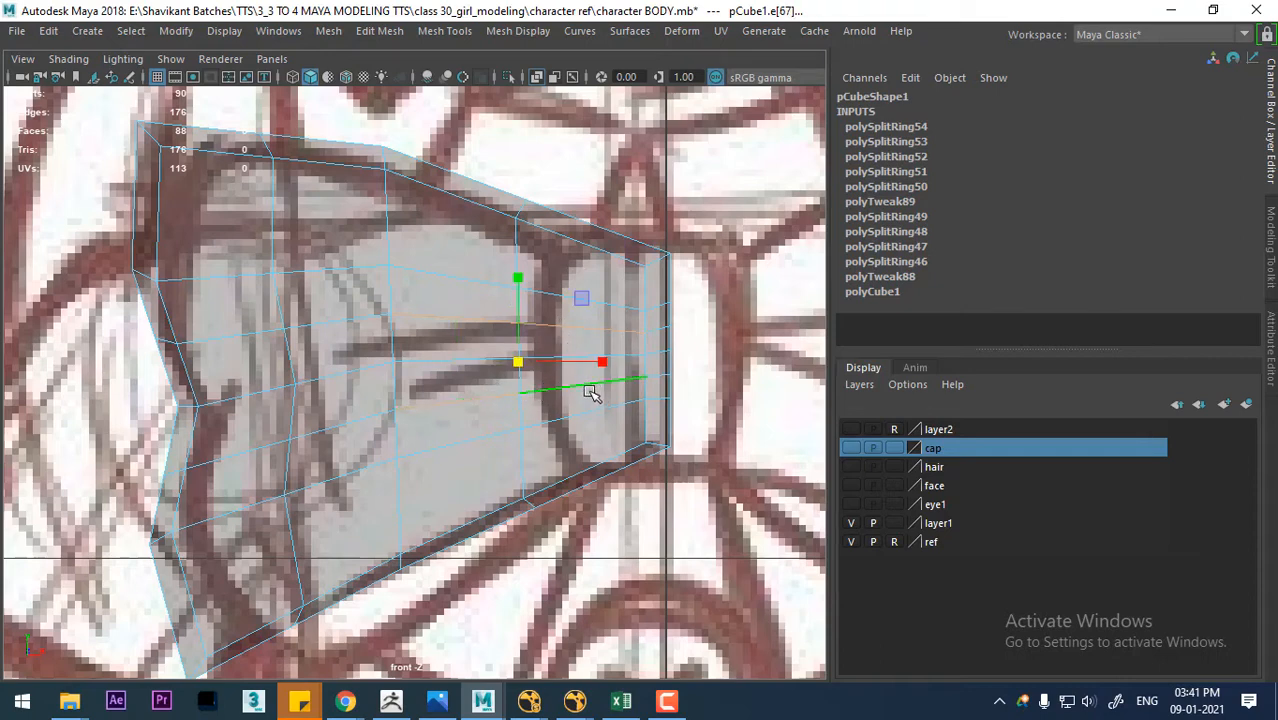
{"action": "right_click_drag", "start_coordinate": [487, 343], "coordinate": [548, 344], "text": "shift"}
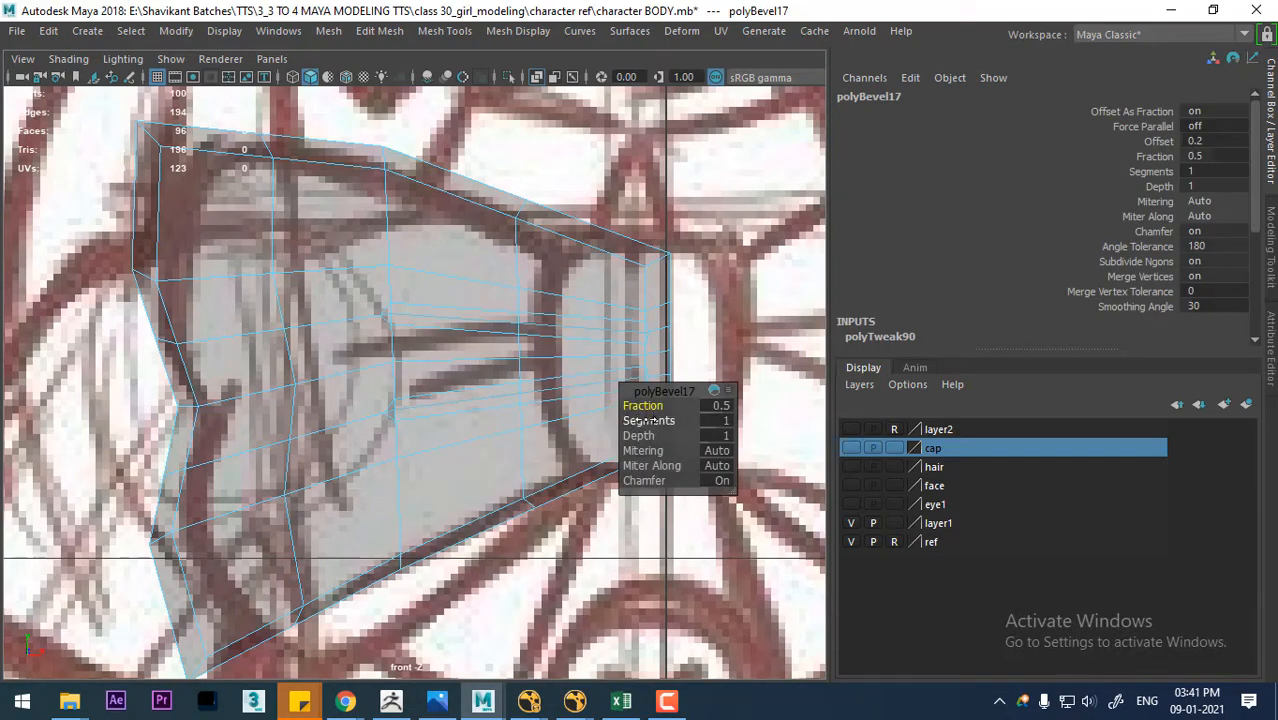
{"action": "left_click_drag", "start_coordinate": [645, 421], "coordinate": [667, 421]}
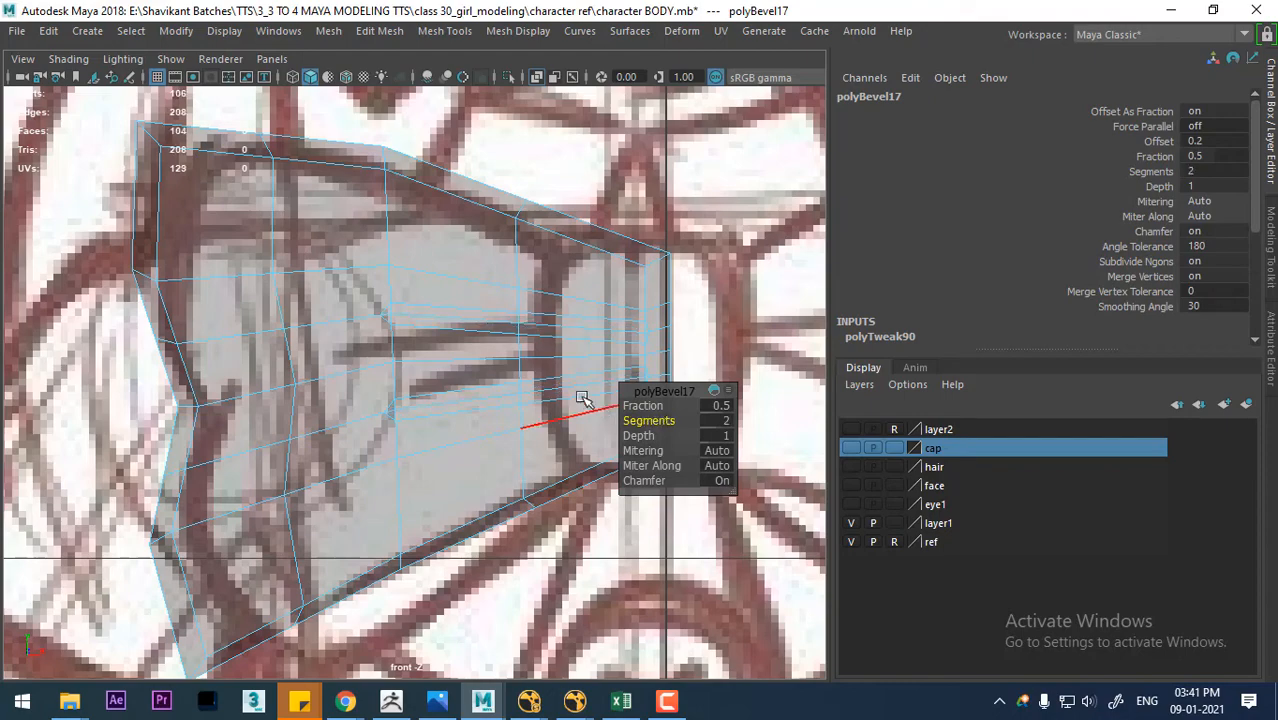
- Move the vertices at the upper crease's outer end slightly outward, away from the bow's centre
{"action": "scroll", "coordinate": [428, 368], "scroll_direction": "up", "scroll_amount": 1}
{"action": "right_click_drag", "start_coordinate": [400, 277], "coordinate": [300, 166]}
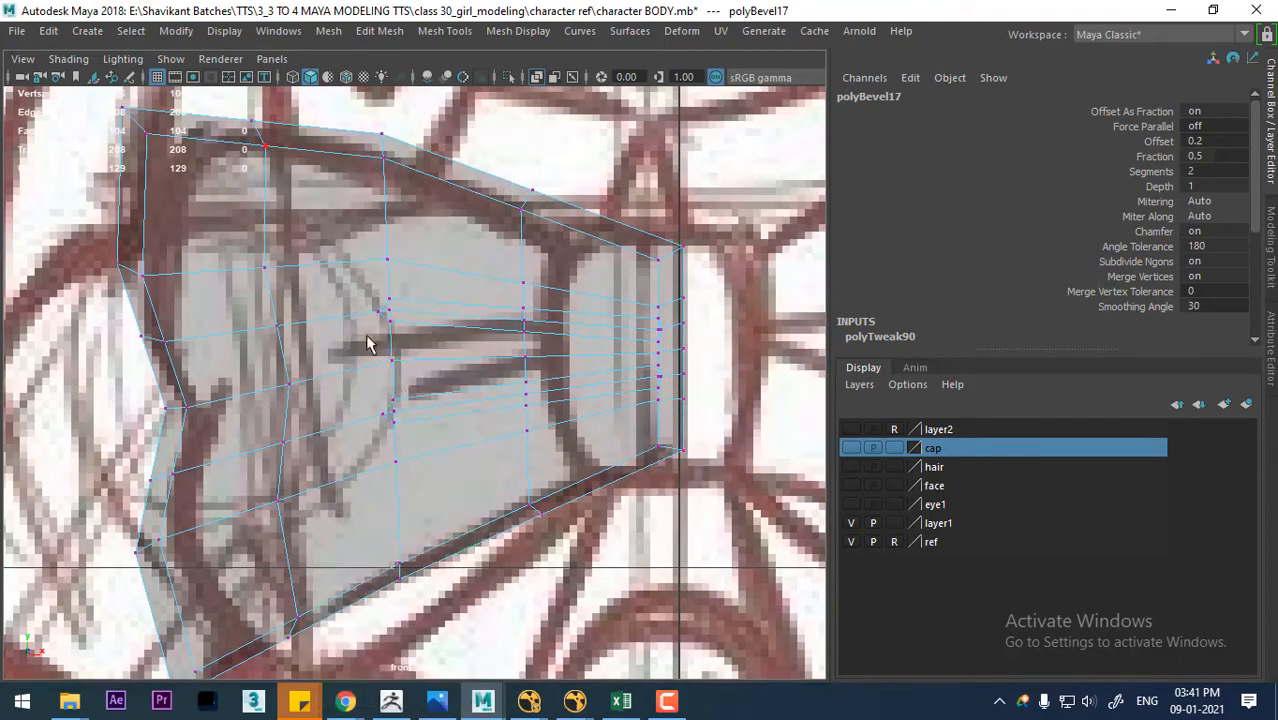
{"action": "left_click", "coordinate": [364, 295]}
{"action": "key", "text": "w"}
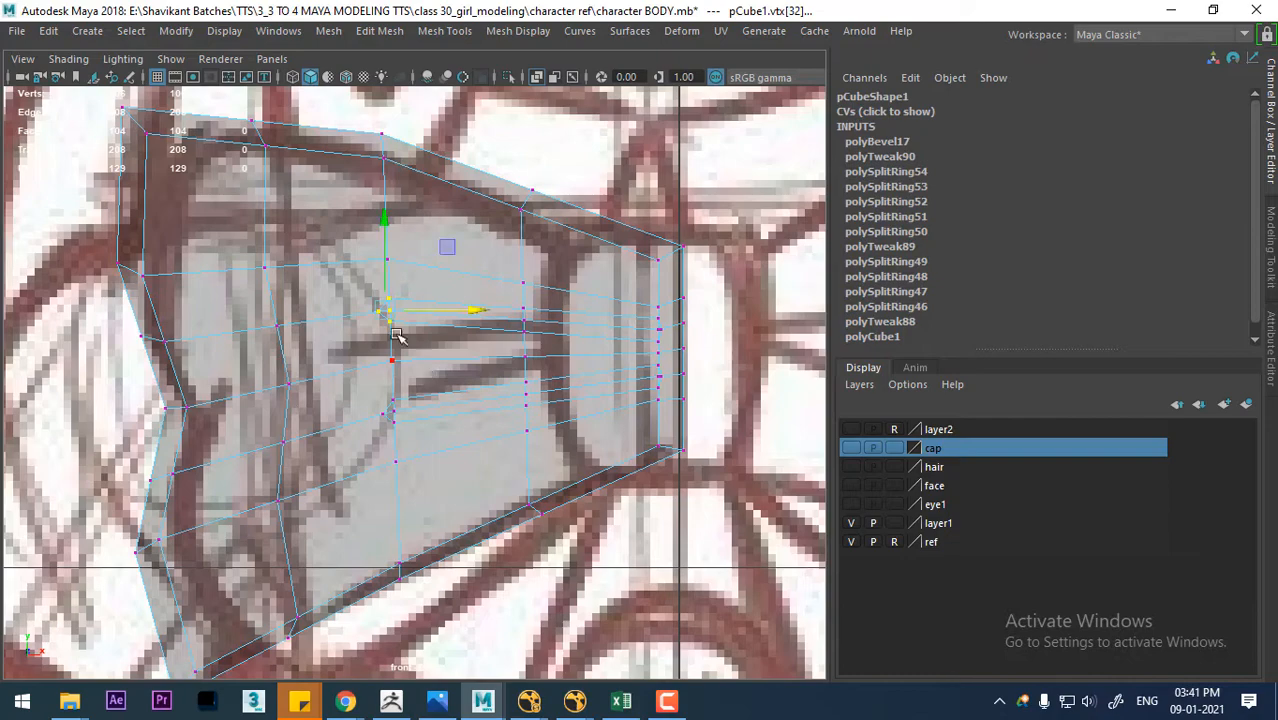
{"action": "left_click_drag", "start_coordinate": [387, 315], "coordinate": [366, 322]}
{"action": "scroll", "coordinate": [366, 322], "scroll_direction": "down", "scroll_amount": 5}
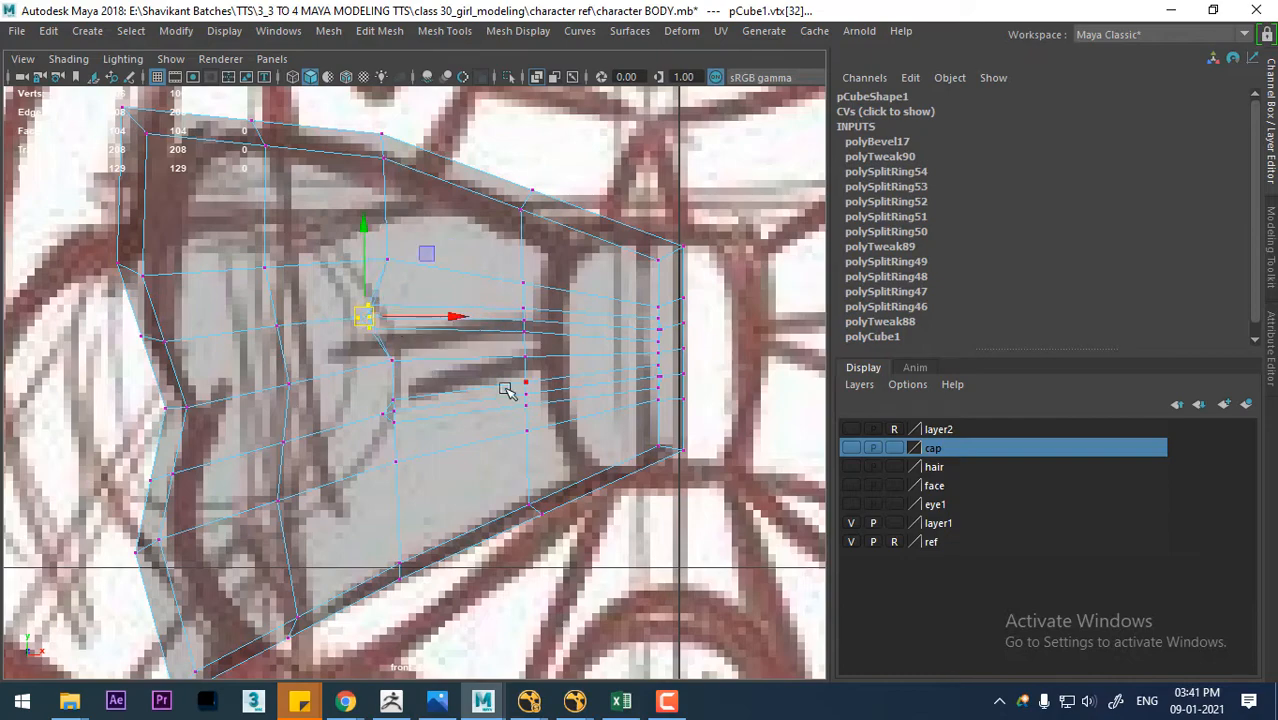
- Turn off X-Ray shading in the perspective view and show the bow in smooth preview for edge editing
{"action": "left_click", "coordinate": [68, 58]}
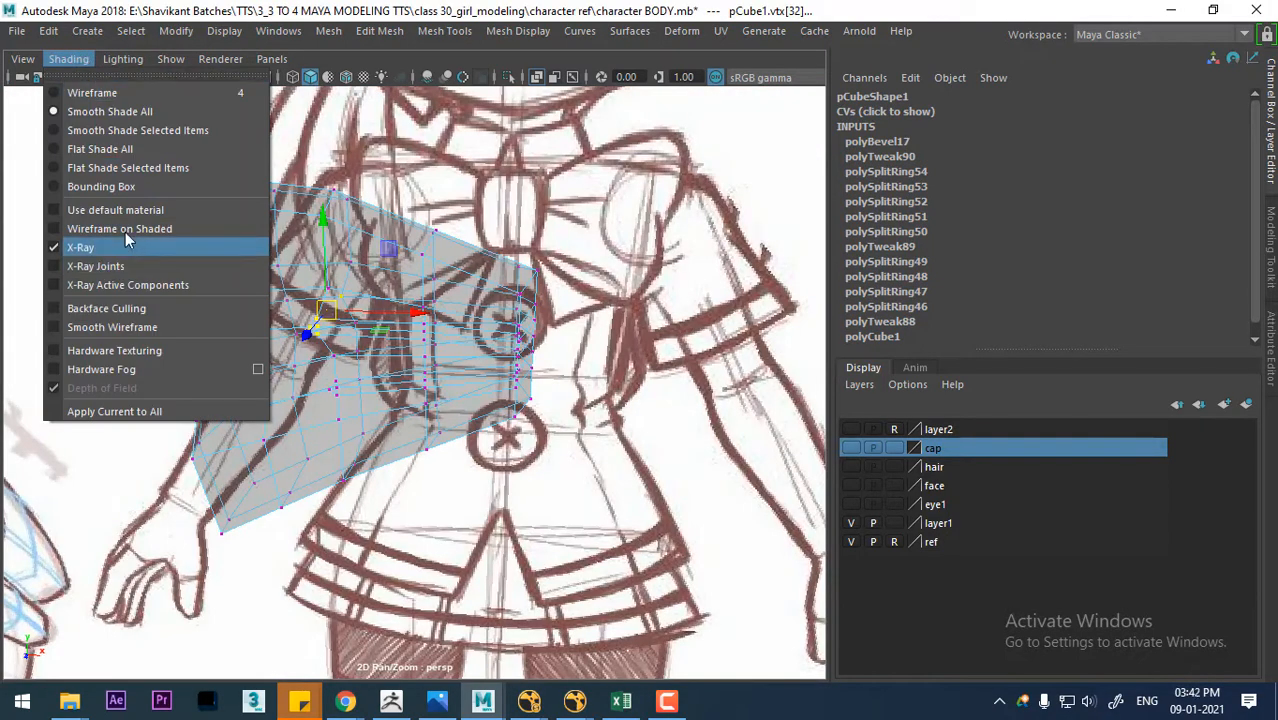
{"action": "left_click", "coordinate": [100, 246]}
{"action": "left_click_drag", "start_coordinate": [400, 284], "coordinate": [504, 354], "text": "alt"}
{"action": "right_click_drag", "start_coordinate": [511, 323], "coordinate": [506, 100]}
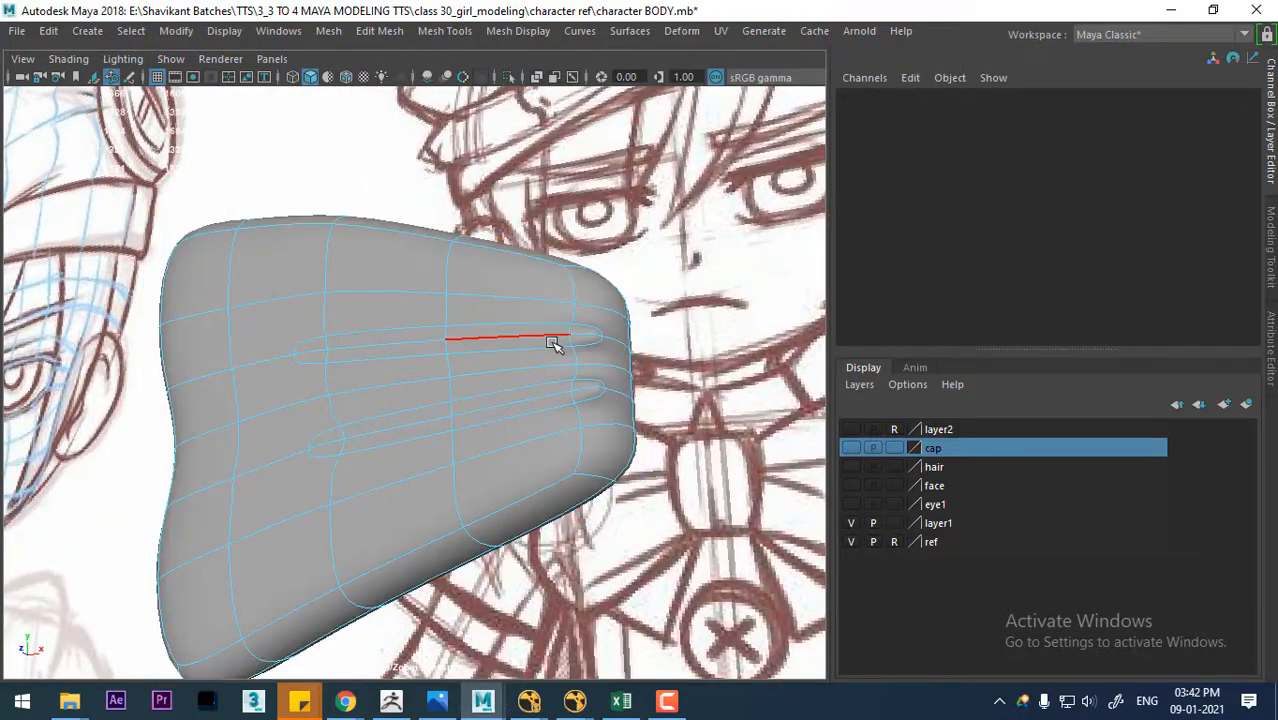
- Select the centre edges of both bow creases and push them back into the surface to form grooves
{"action": "left_click", "coordinate": [476, 336]}
{"action": "left_click_drag", "start_coordinate": [351, 354], "coordinate": [421, 345], "text": "alt"}
{"action": "left_click", "coordinate": [366, 340]}
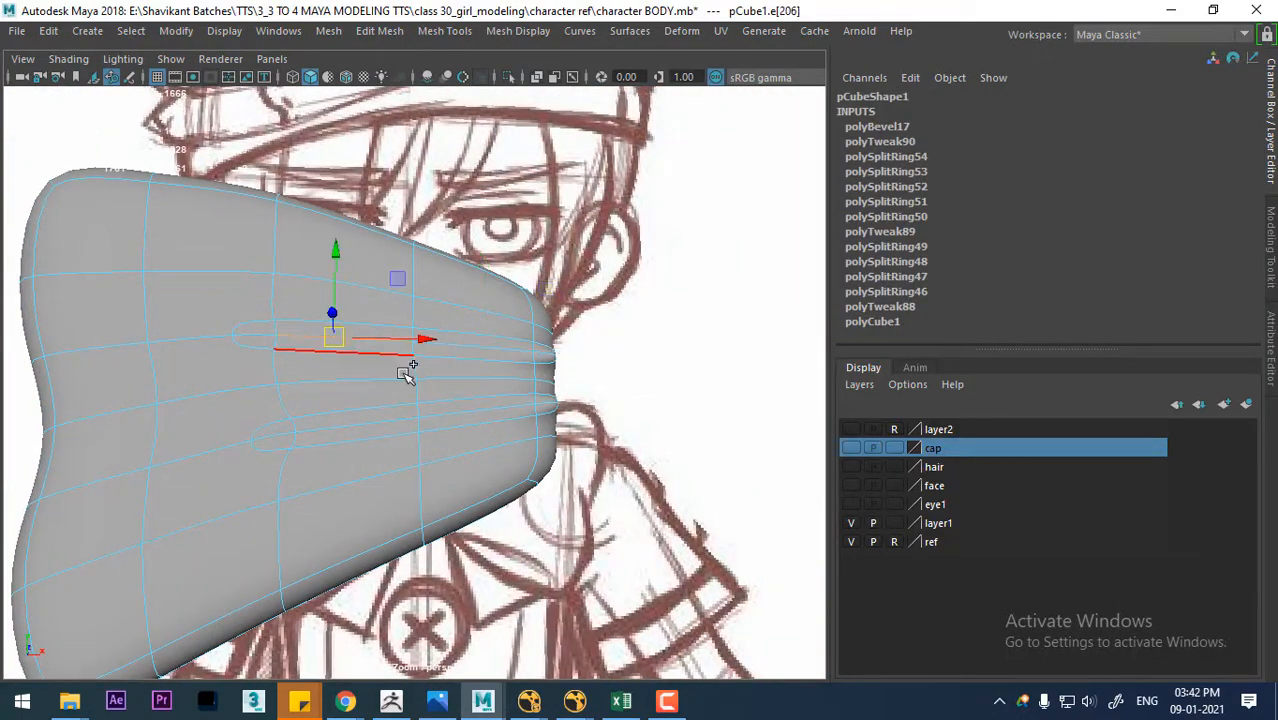
{"action": "left_click", "coordinate": [360, 421]}
{"action": "mouse_move", "coordinate": [342, 422]}
{"action": "left_mouse_down", "text": "alt"}
{"action": "mouse_move", "coordinate": [496, 479]}
{"action": "mouse_move", "coordinate": [365, 357]}
{"action": "mouse_move", "coordinate": [474, 388]}
{"action": "mouse_move", "coordinate": [514, 360]}
{"action": "left_mouse_up", "text": "alt"}
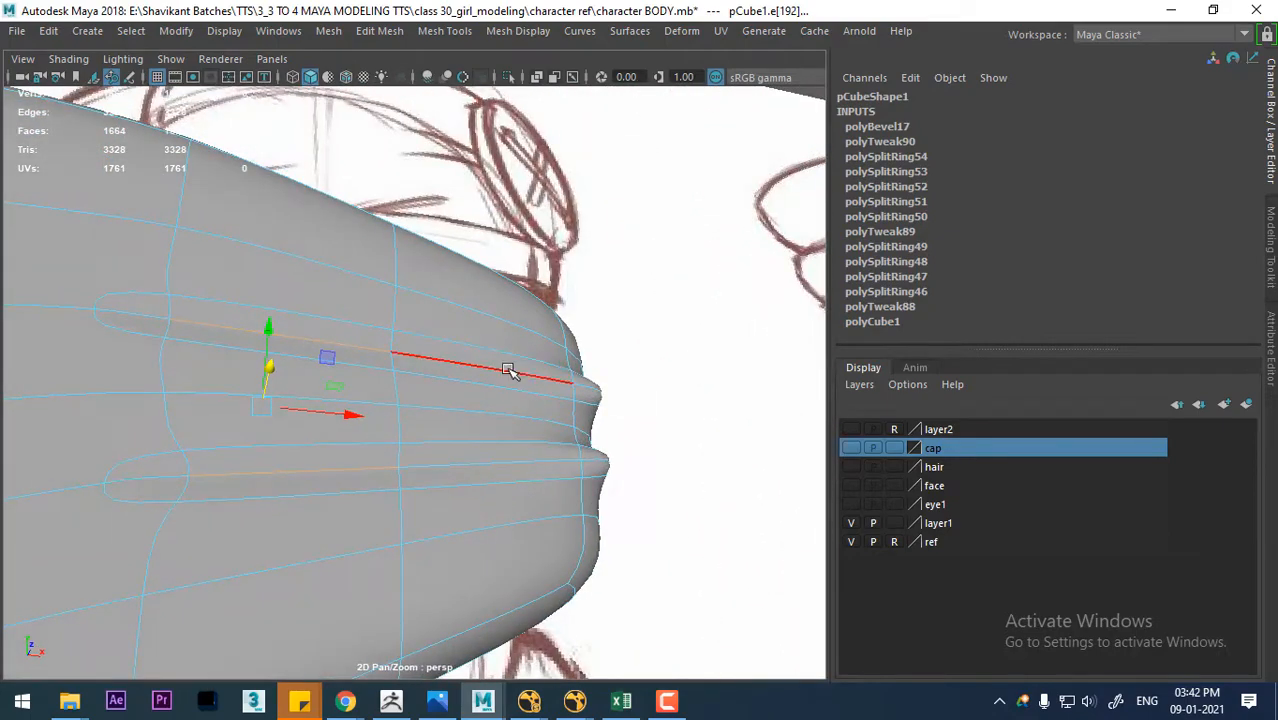
{"action": "left_click", "coordinate": [568, 454]}
{"action": "left_click_drag", "start_coordinate": [571, 451], "coordinate": [748, 381], "text": "alt"}
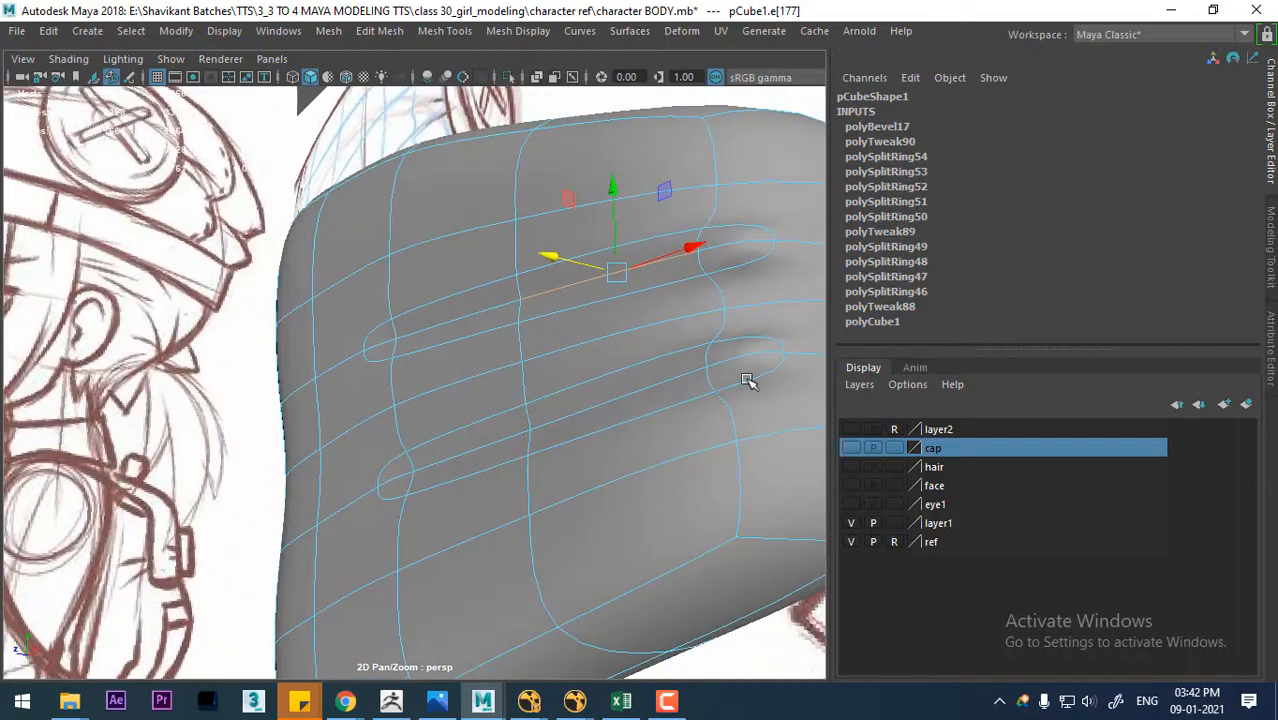
{"action": "double_click", "coordinate": [685, 371], "text": "shift"}
{"action": "double_click", "coordinate": [756, 234], "text": "shift"}
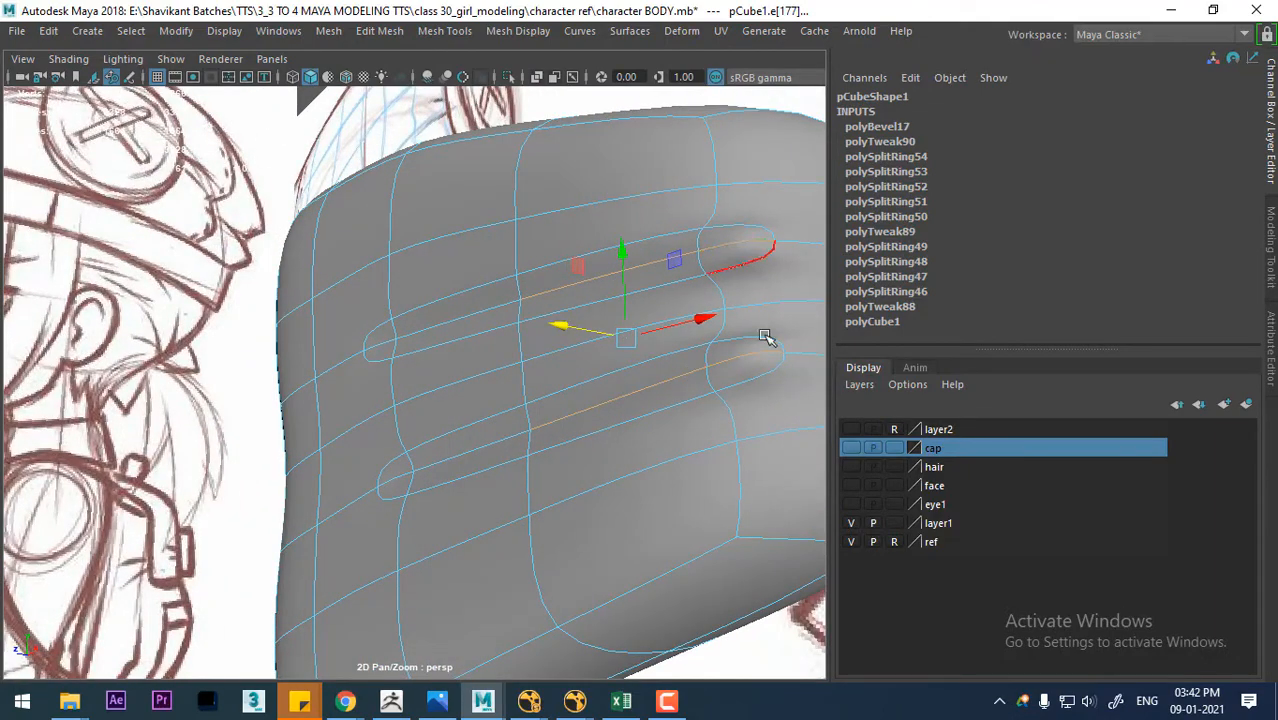
{"action": "mouse_move", "coordinate": [766, 337]}
{"action": "left_mouse_down", "text": "alt"}
{"action": "mouse_move", "coordinate": [585, 402]}
{"action": "mouse_move", "coordinate": [528, 408]}
{"action": "mouse_move", "coordinate": [508, 365]}
{"action": "left_mouse_up", "text": "alt"}
- Inspect the smoothed bow's crease grooves in object mode and return the bow to its unsmoothed display
{"action": "right_click_drag", "start_coordinate": [476, 160], "coordinate": [534, 193]}
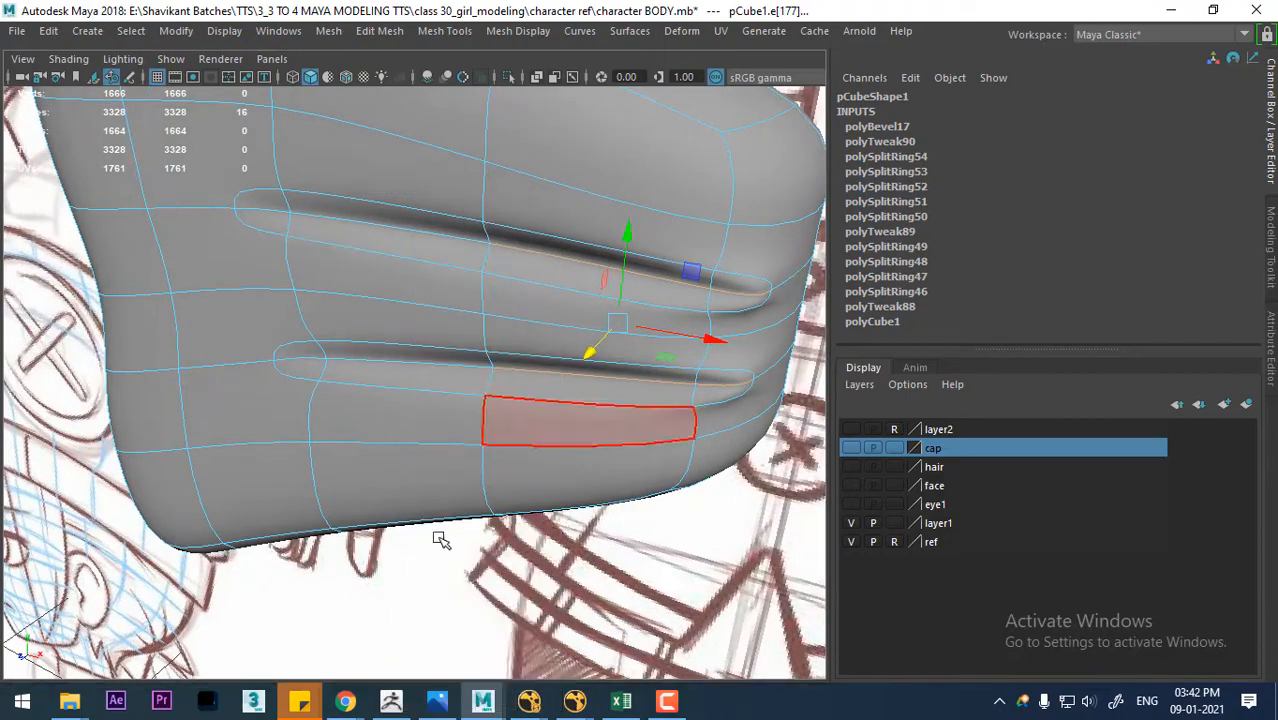
{"action": "left_click_drag", "start_coordinate": [440, 534], "coordinate": [592, 528], "text": "alt"}
{"action": "right_click_drag", "start_coordinate": [410, 281], "coordinate": [505, 138]}
{"action": "left_click", "coordinate": [594, 590]}
{"action": "scroll", "coordinate": [625, 410], "scroll_direction": "down", "scroll_amount": 3}
{"action": "scroll", "coordinate": [625, 410], "scroll_direction": "up", "scroll_amount": 5}
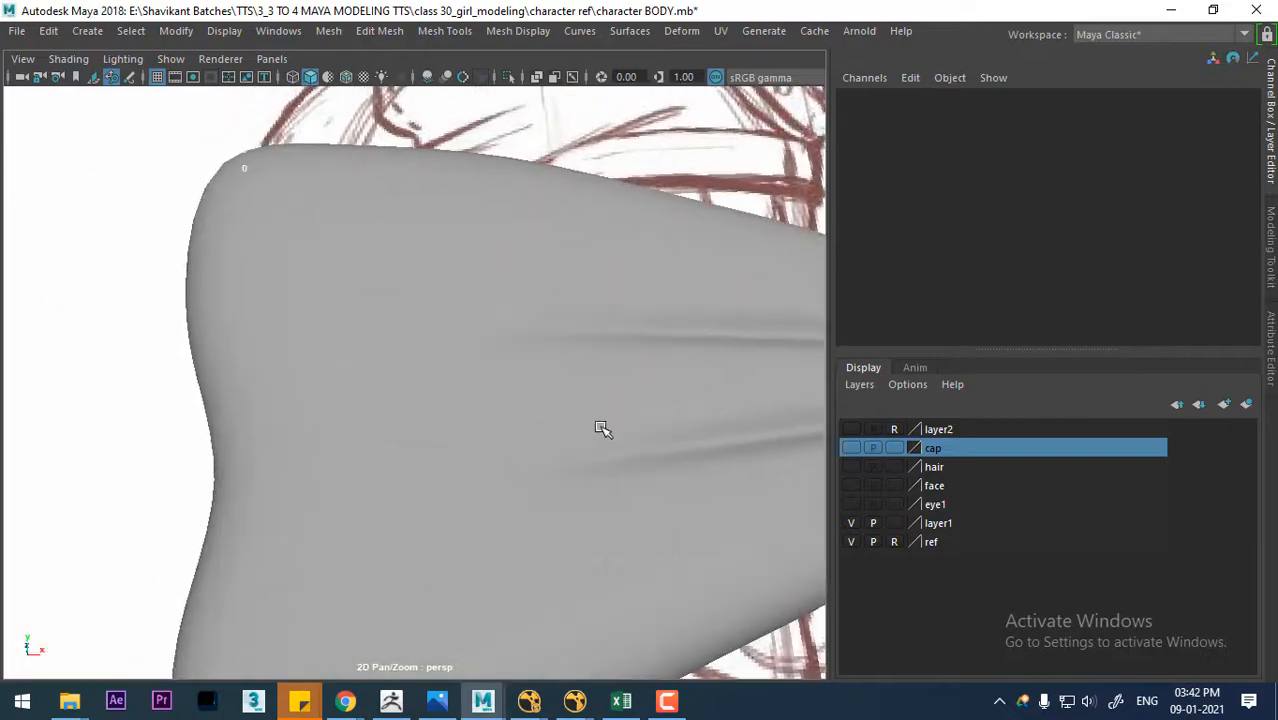
{"action": "scroll", "coordinate": [602, 428], "scroll_direction": "down", "scroll_amount": 1}
{"action": "left_click", "coordinate": [505, 402]}
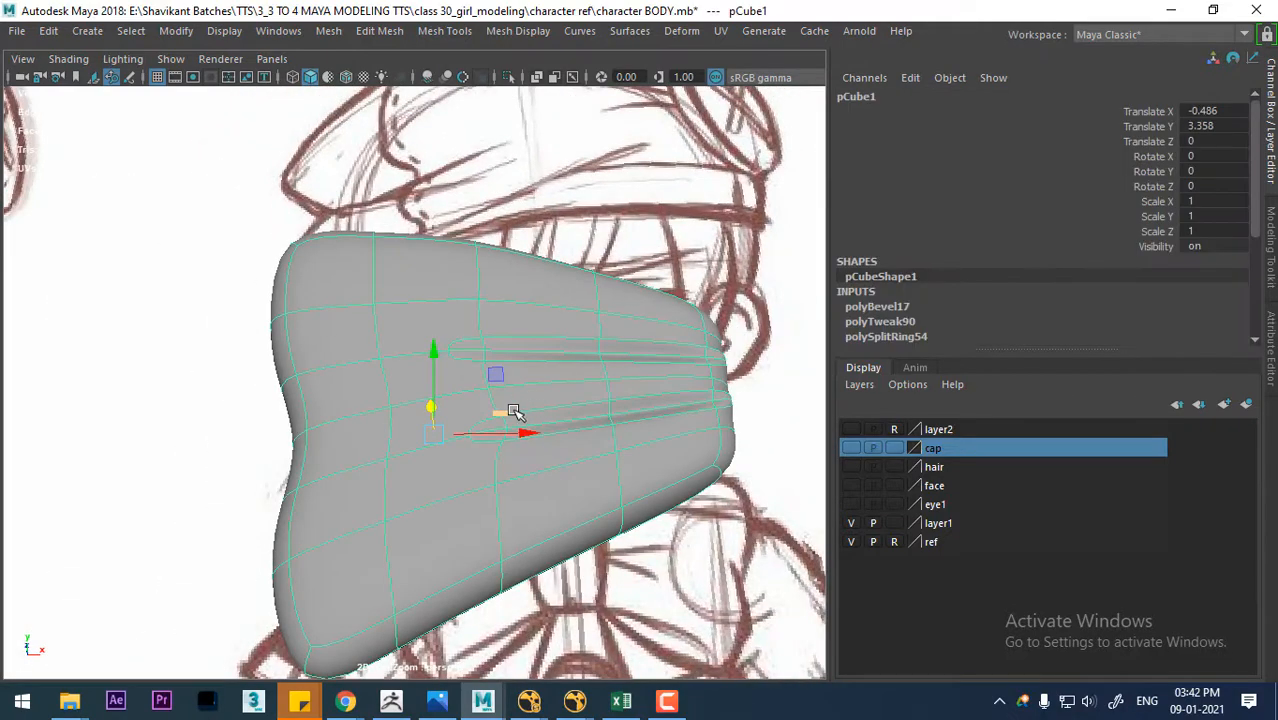
{"action": "key", "text": "1"}
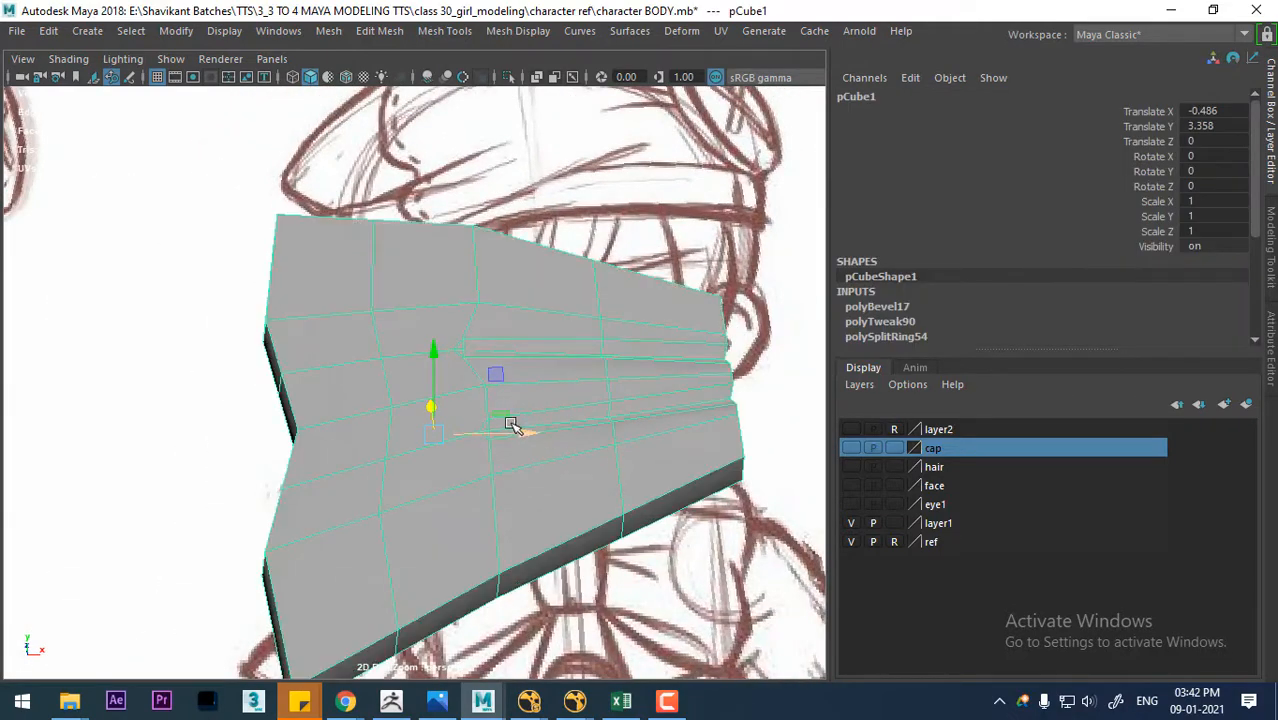
- Cut diagonal edges from the outer ends of both creases to the vertices of the neighbouring vertical edge loop
{"action": "scroll", "coordinate": [562, 516], "scroll_direction": "up", "scroll_amount": 3}
{"action": "scroll", "coordinate": [548, 275], "scroll_direction": "up", "scroll_amount": 2}
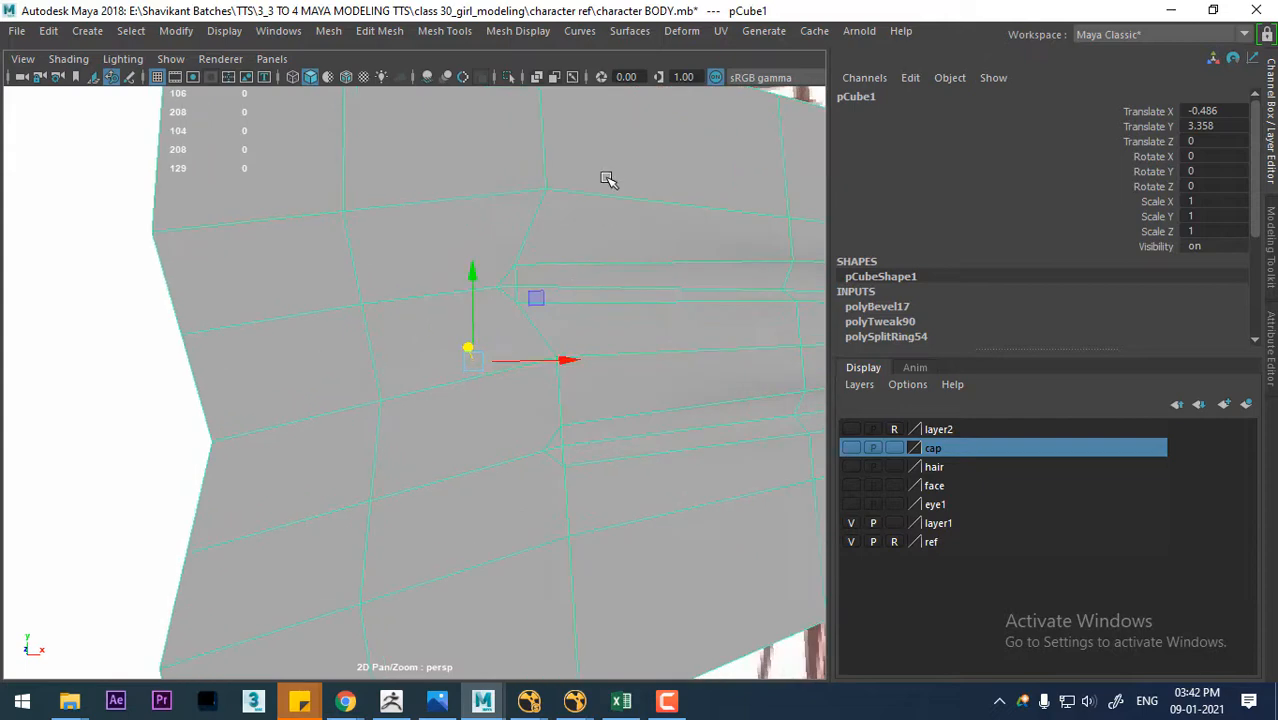
{"action": "right_click_drag", "start_coordinate": [605, 179], "coordinate": [500, 178], "text": "shift"}
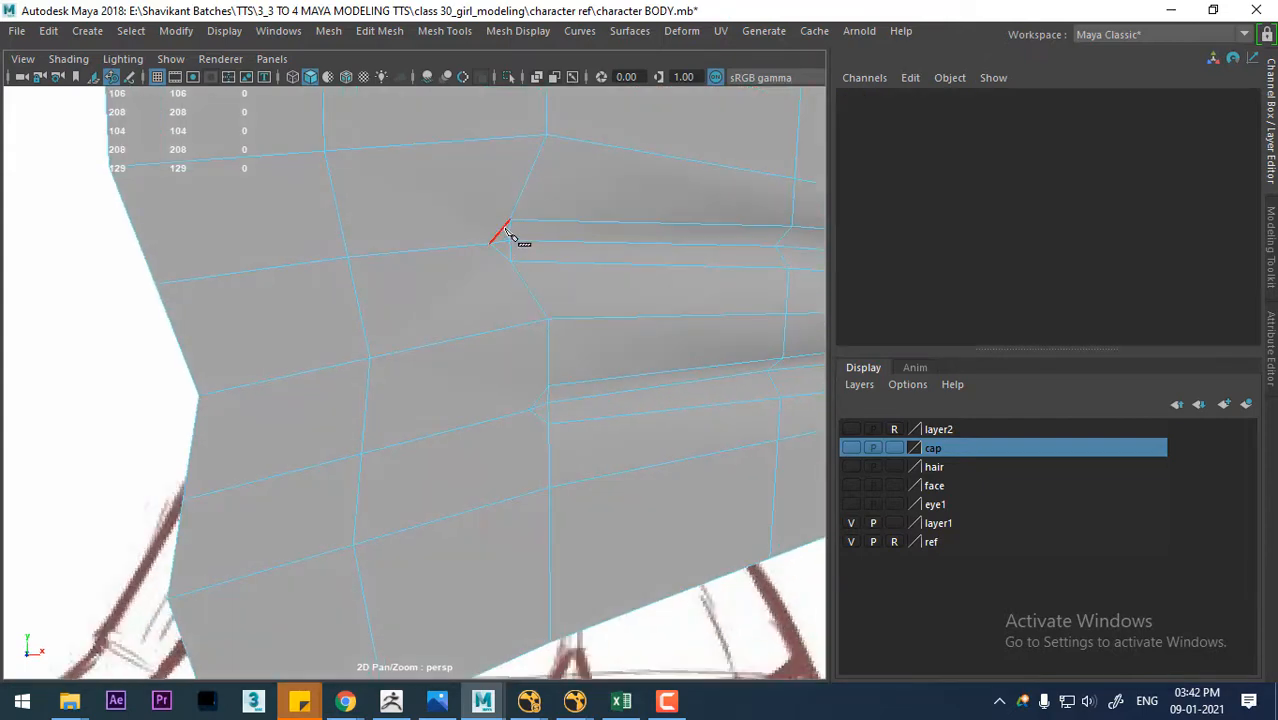
{"action": "left_click_drag", "start_coordinate": [422, 144], "coordinate": [94, 159]}
{"action": "right_click", "coordinate": [186, 195]}
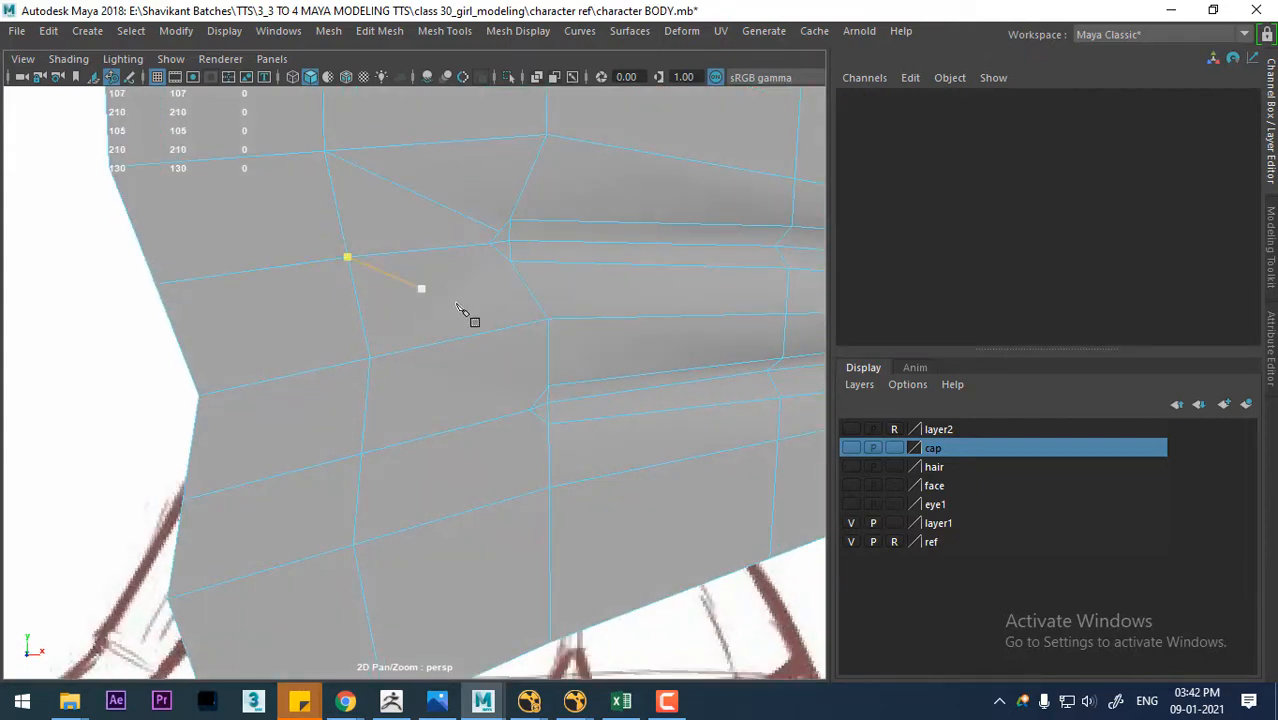
{"action": "left_click", "coordinate": [500, 251]}
{"action": "left_click", "coordinate": [370, 358]}
{"action": "left_click", "coordinate": [539, 397]}
{"action": "left_click", "coordinate": [370, 358]}
{"action": "left_click", "coordinate": [539, 417]}
{"action": "left_click", "coordinate": [353, 544]}
{"action": "right_click", "coordinate": [80, 592]}
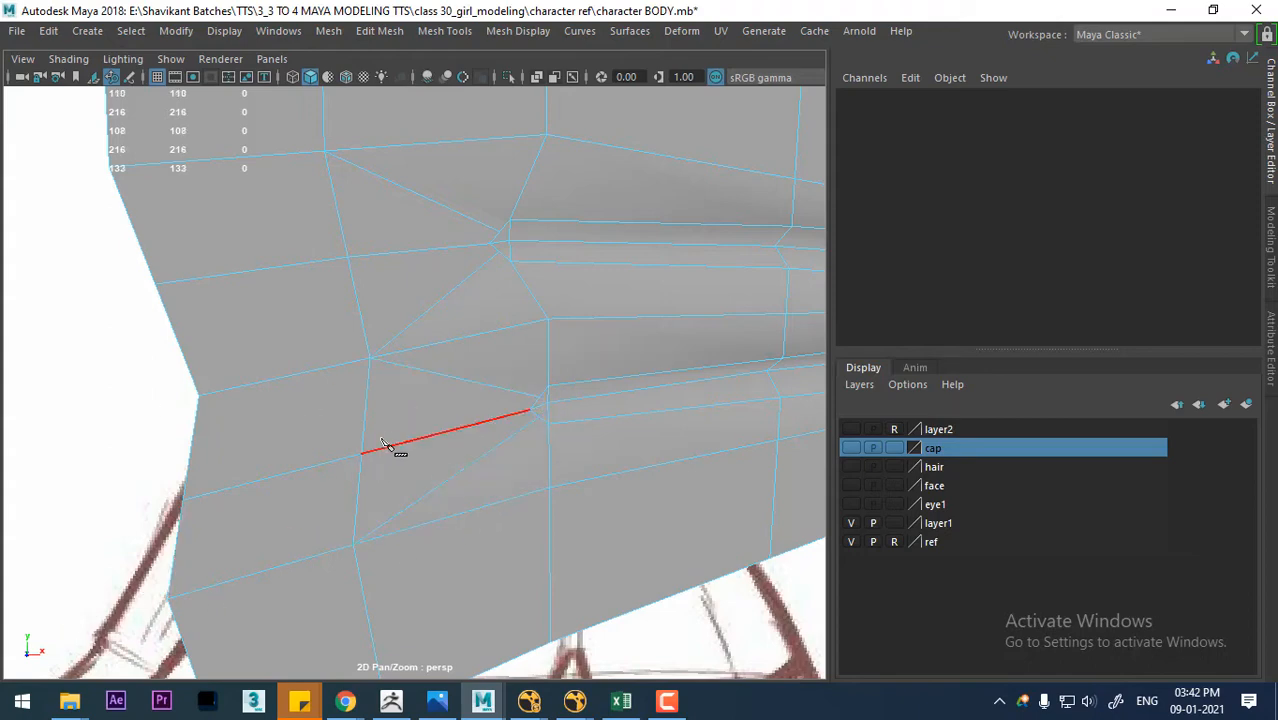
- Average the new vertices and the middle vertex around the upper crease's outer end
{"action": "left_click_drag", "start_coordinate": [573, 360], "coordinate": [552, 329], "text": "alt"}
{"action": "key", "text": "w"}
{"action": "right_click_drag", "start_coordinate": [528, 280], "coordinate": [421, 152]}
{"action": "scroll", "coordinate": [465, 234], "scroll_direction": "up", "scroll_amount": 5}
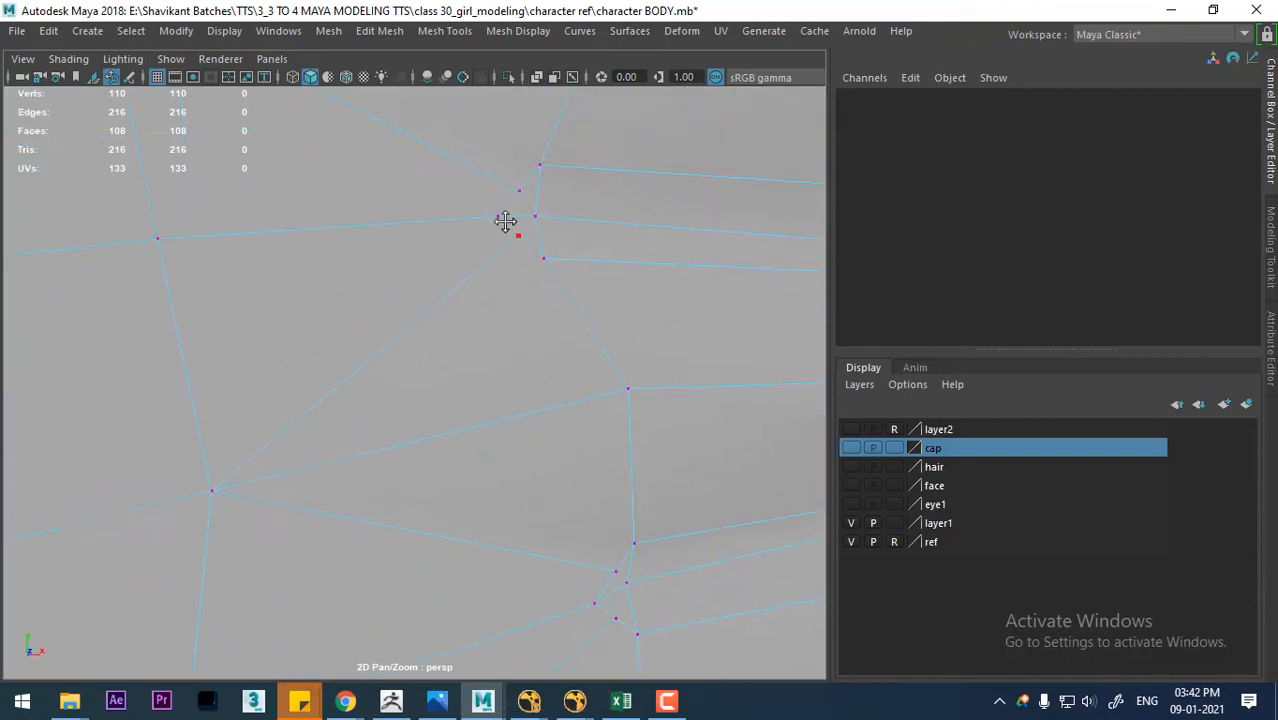
{"action": "left_click", "coordinate": [520, 191]}
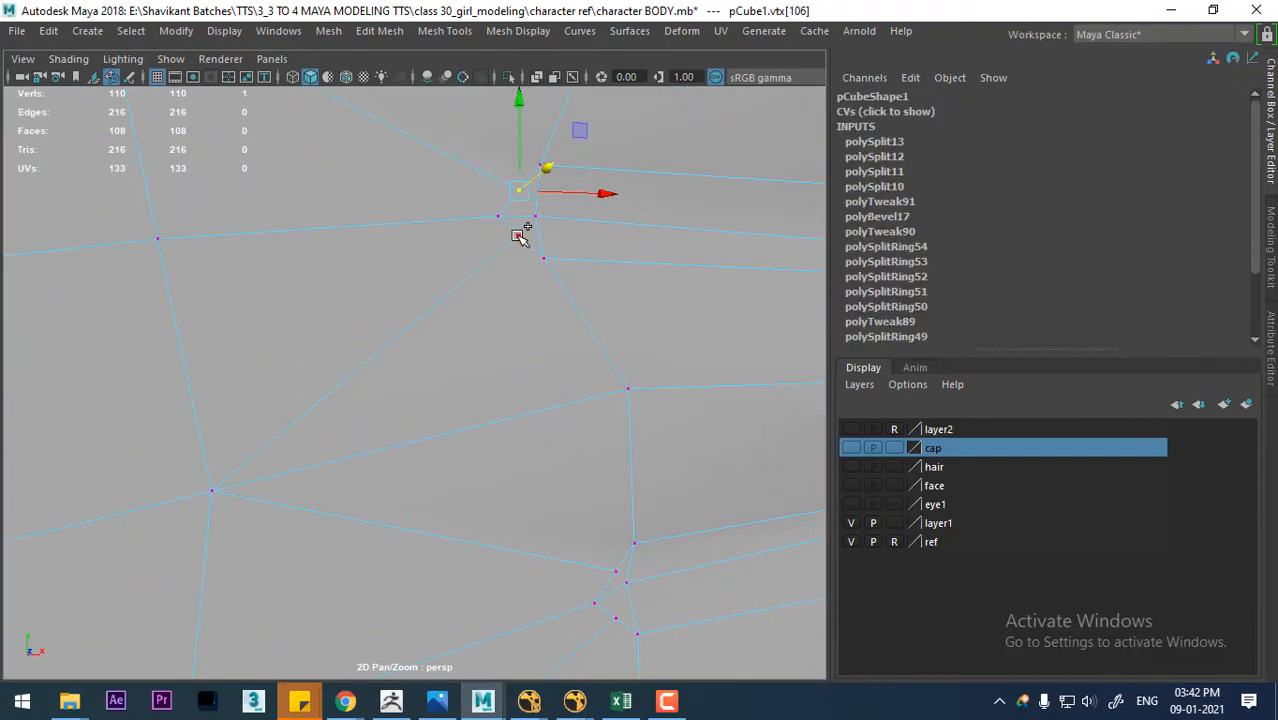
{"action": "left_click", "coordinate": [518, 236], "text": "shift"}
{"action": "right_click_drag", "start_coordinate": [485, 254], "coordinate": [568, 224], "text": "shift"}
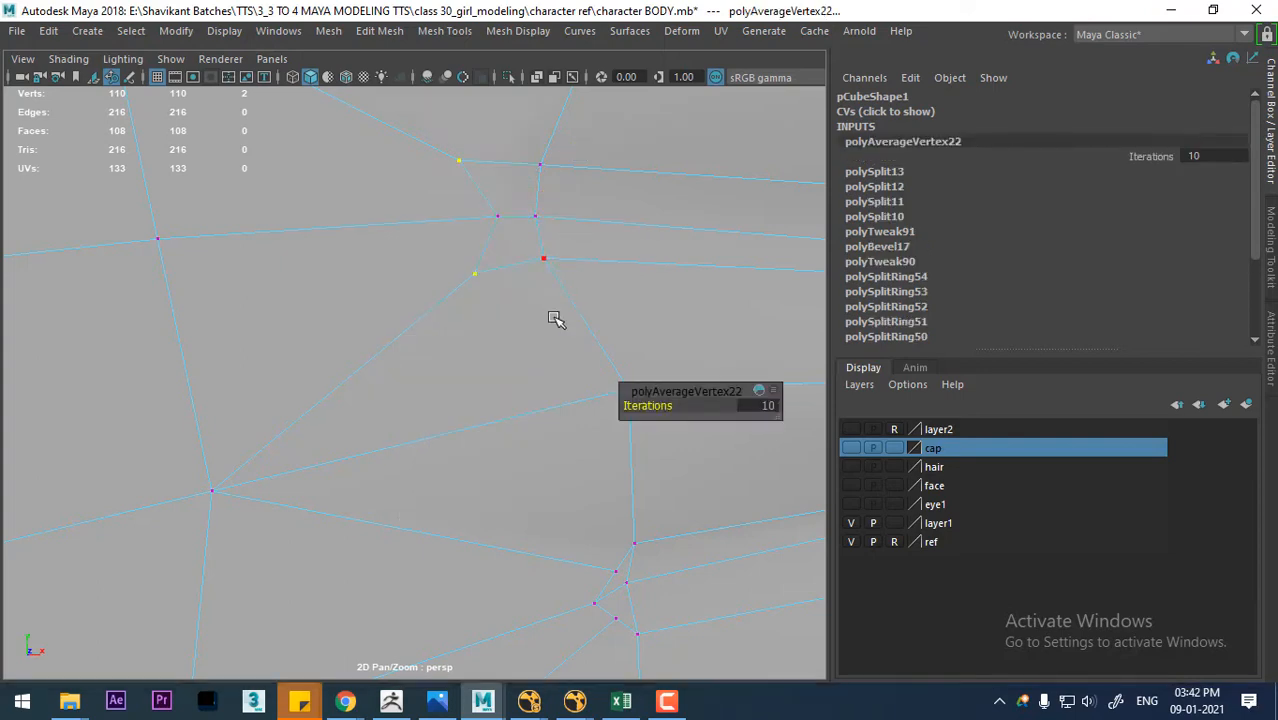
{"action": "left_click", "coordinate": [502, 219]}
{"action": "right_click_drag", "start_coordinate": [462, 257], "coordinate": [554, 232], "text": "shift"}
- Average the vertices around the lower crease's outer end and return the bow to object mode
{"action": "scroll", "coordinate": [501, 333], "scroll_direction": "down", "scroll_amount": 5}
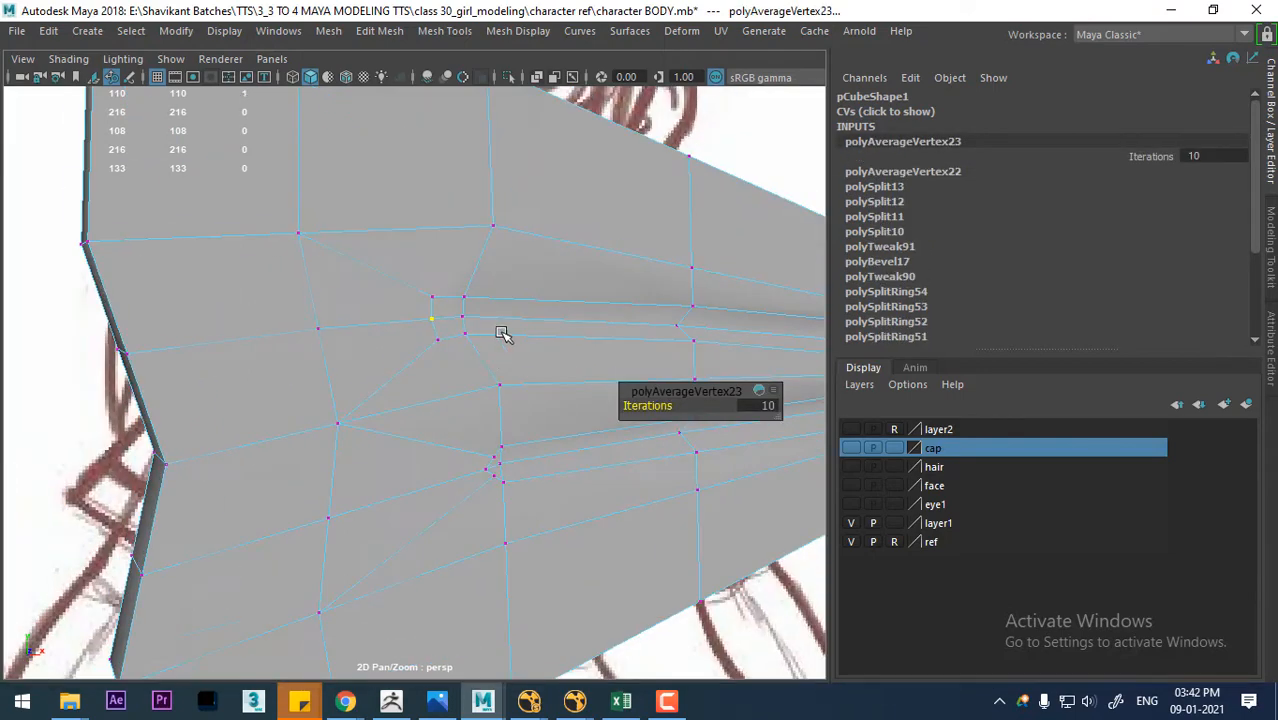
{"action": "scroll", "coordinate": [502, 333], "scroll_direction": "up", "scroll_amount": 5}
{"action": "left_click", "coordinate": [518, 293]}
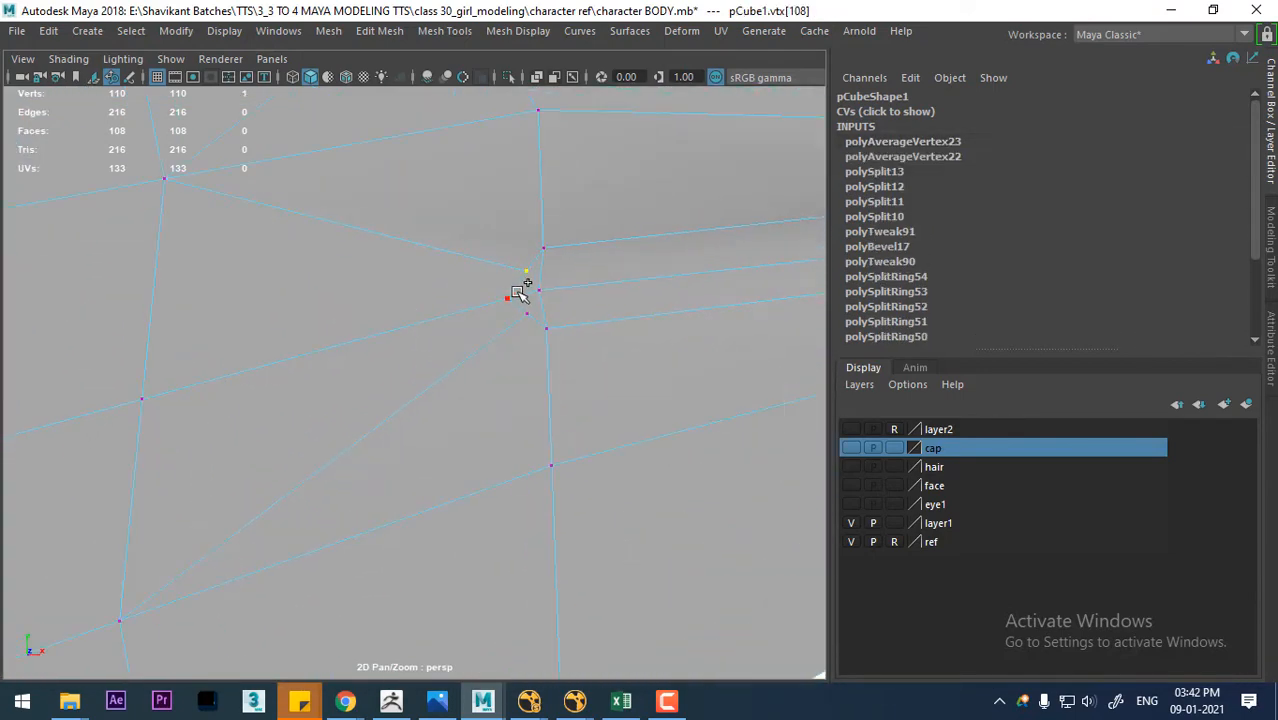
{"action": "right_click_drag", "start_coordinate": [485, 334], "coordinate": [590, 302], "text": "shift"}
{"action": "key", "text": "backslash"}
{"action": "right_click_drag", "start_coordinate": [478, 259], "coordinate": [550, 131]}
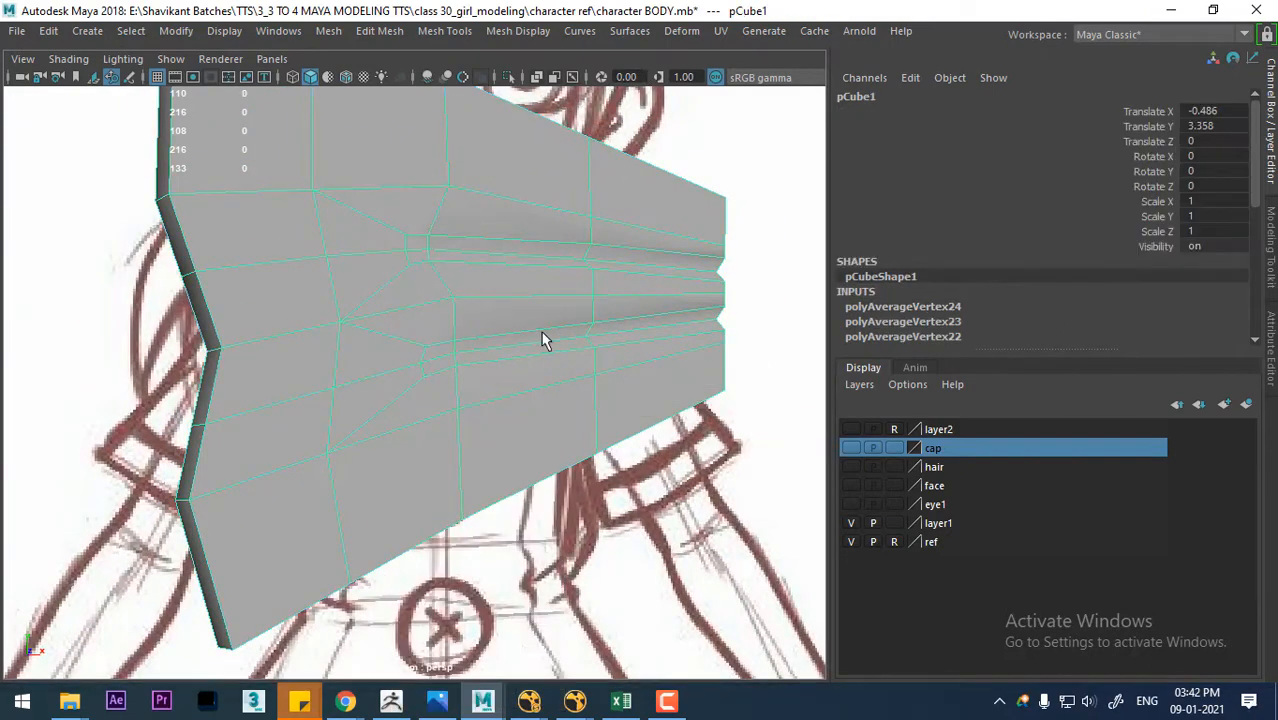
- Check the bow's front and side in smooth preview, then restore the unsmoothed display
{"action": "left_click_drag", "start_coordinate": [542, 337], "coordinate": [519, 323], "text": "alt"}
{"action": "key", "text": "3"}
{"action": "left_click_drag", "start_coordinate": [442, 351], "coordinate": [397, 251], "text": "alt"}
{"action": "key", "text": "1"}
- Select the front border edges at the upper and lower outer corners of the bow
{"action": "right_click_drag", "start_coordinate": [393, 161], "coordinate": [383, 33]}
{"action": "left_click", "coordinate": [380, 272]}
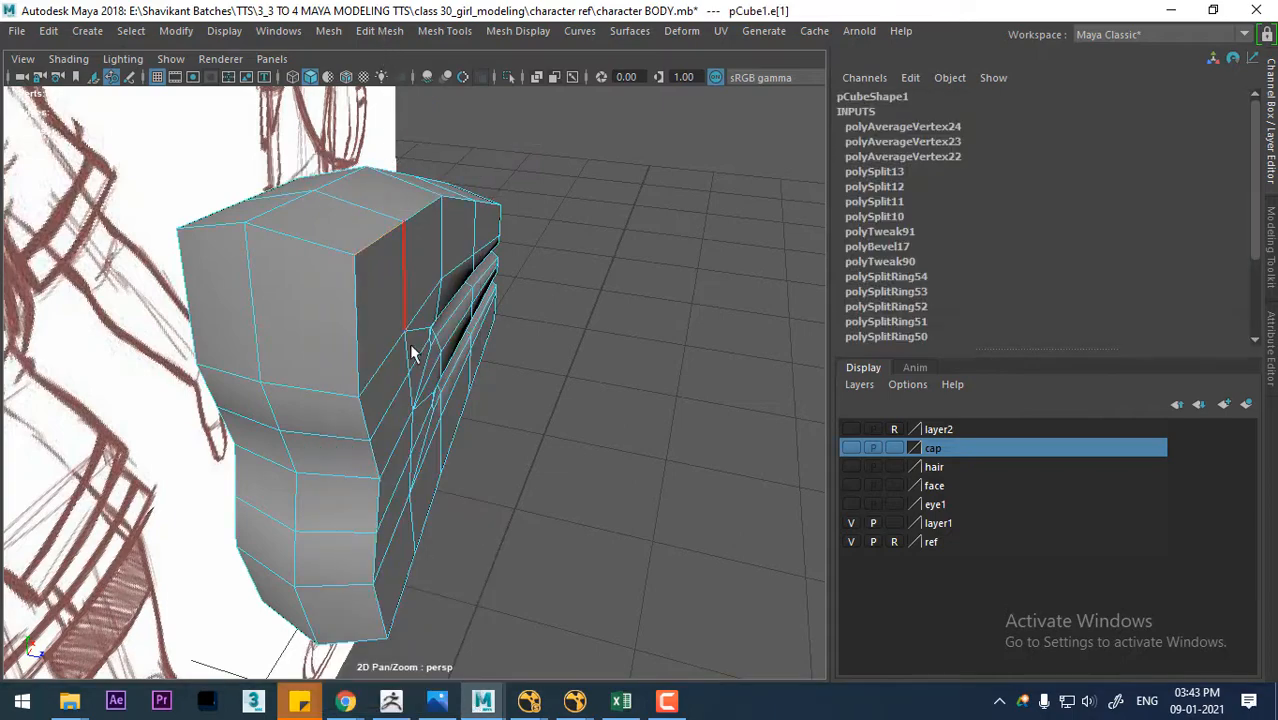
{"action": "left_click_drag", "start_coordinate": [380, 272], "coordinate": [406, 450], "text": "alt"}
{"action": "left_click", "coordinate": [399, 515], "text": "shift"}
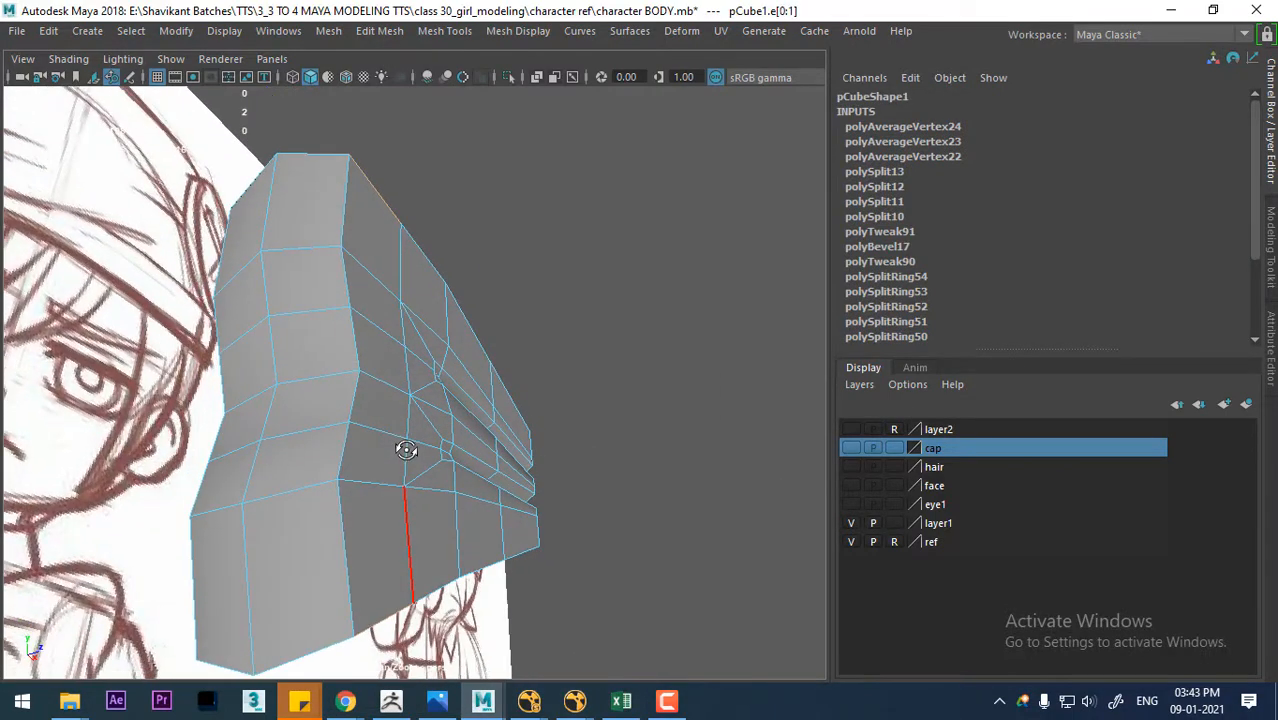
{"action": "left_click", "coordinate": [342, 214], "text": "shift"}
{"action": "left_click", "coordinate": [352, 525], "text": "shift"}
{"action": "right_click_drag", "start_coordinate": [424, 293], "coordinate": [417, 428], "text": "shift"}
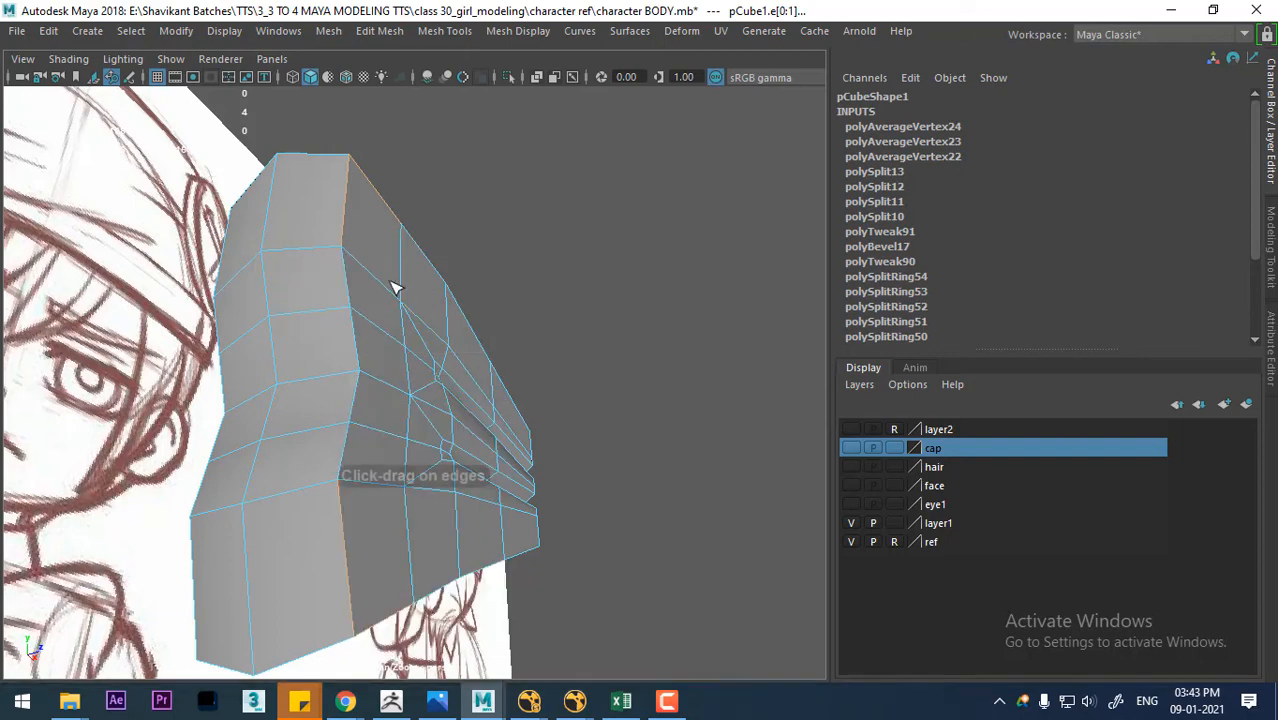
{"action": "left_click_drag", "start_coordinate": [386, 282], "coordinate": [533, 209]}
{"action": "key", "text": "ctrl+z"}
- Slide the selected front corner edges along the bow's surface and return the bow to object mode in smooth preview
{"action": "right_click_drag", "start_coordinate": [533, 209], "coordinate": [518, 354], "text": "shift"}
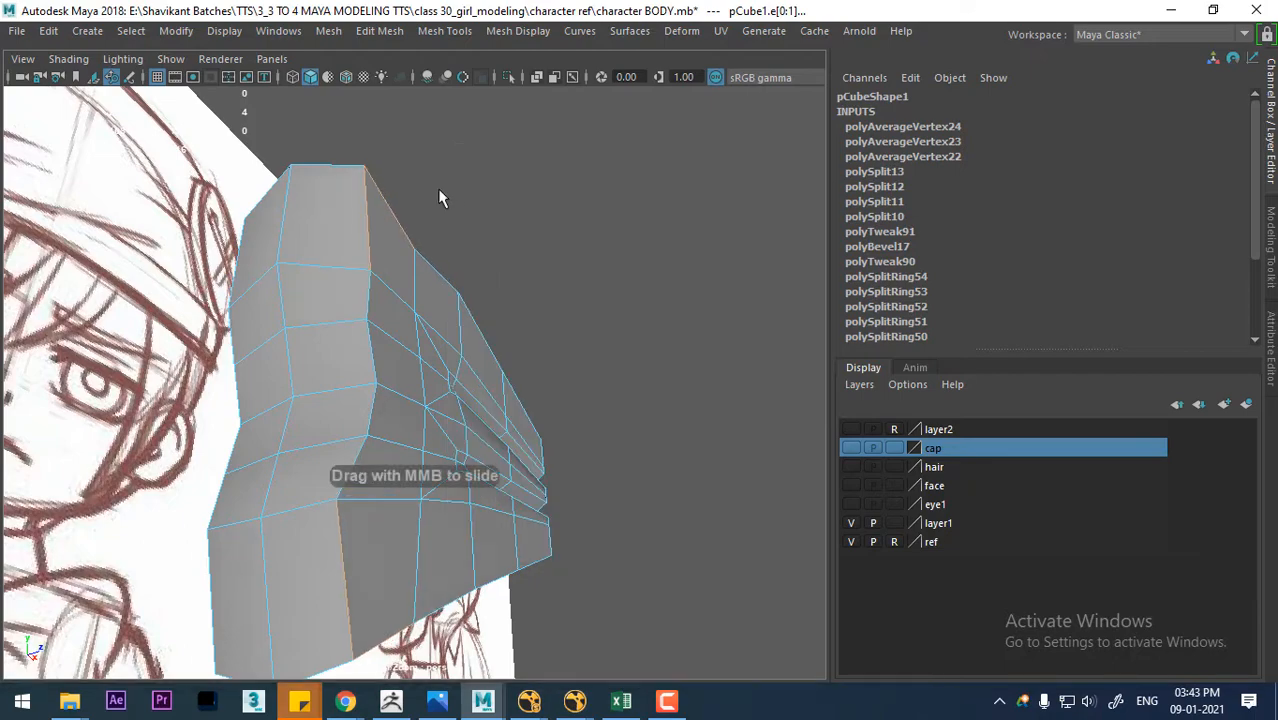
{"action": "left_click_drag", "start_coordinate": [440, 211], "coordinate": [485, 364], "text": "alt"}
{"action": "key", "text": "w"}
{"action": "key", "text": "3"}
{"action": "right_click_drag", "start_coordinate": [470, 175], "coordinate": [562, 133]}
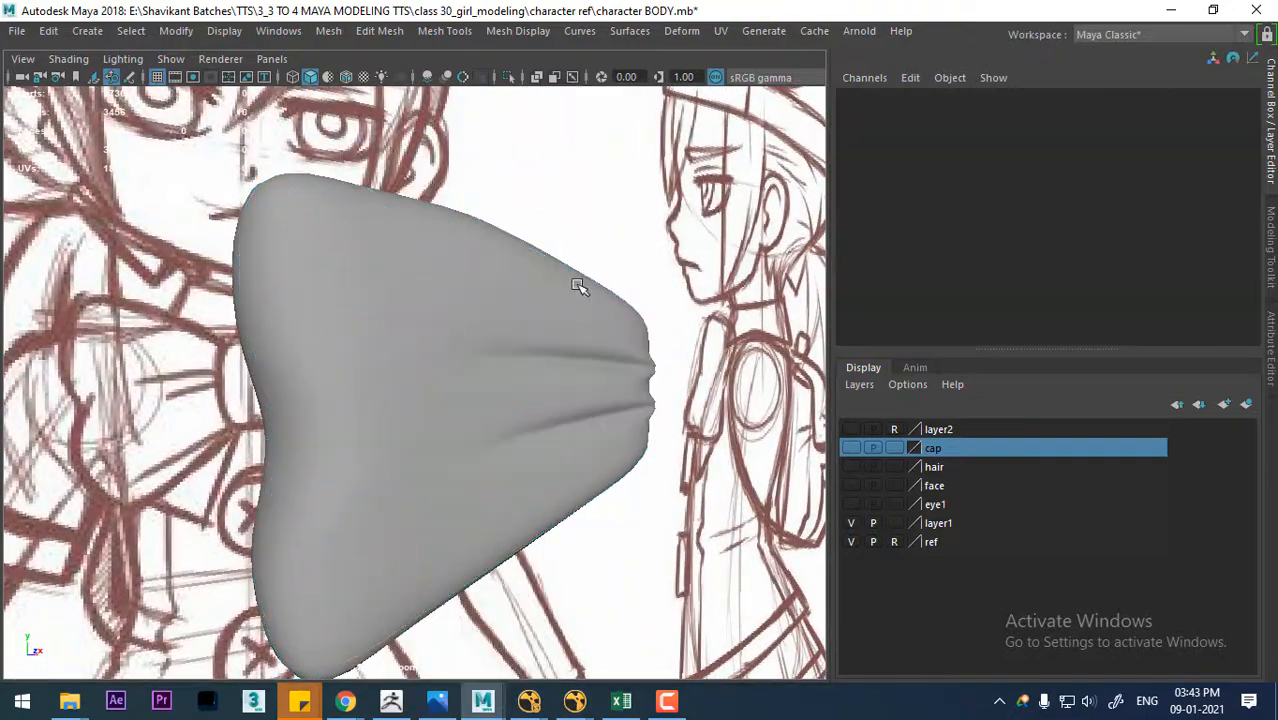
- Create a new polygon cube for the bow's knot and raise it to chest height at Translate Y 3.401
{"action": "left_click_drag", "start_coordinate": [579, 280], "coordinate": [554, 381], "text": "alt"}
{"action": "key", "text": "space"}
{"action": "middle_click_drag", "start_coordinate": [583, 372], "coordinate": [427, 407], "text": "alt"}
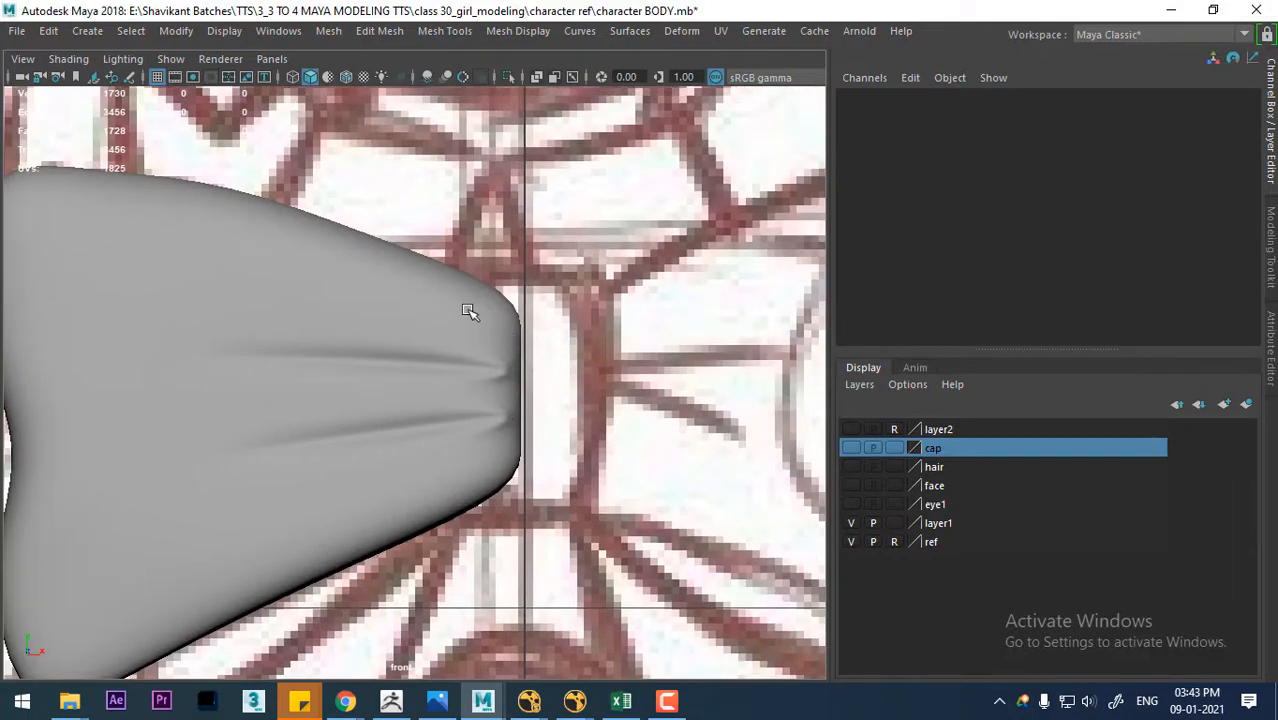
{"action": "scroll", "coordinate": [581, 393], "scroll_direction": "down", "scroll_amount": 5}
{"action": "scroll", "coordinate": [610, 300], "scroll_direction": "up", "scroll_amount": 3}
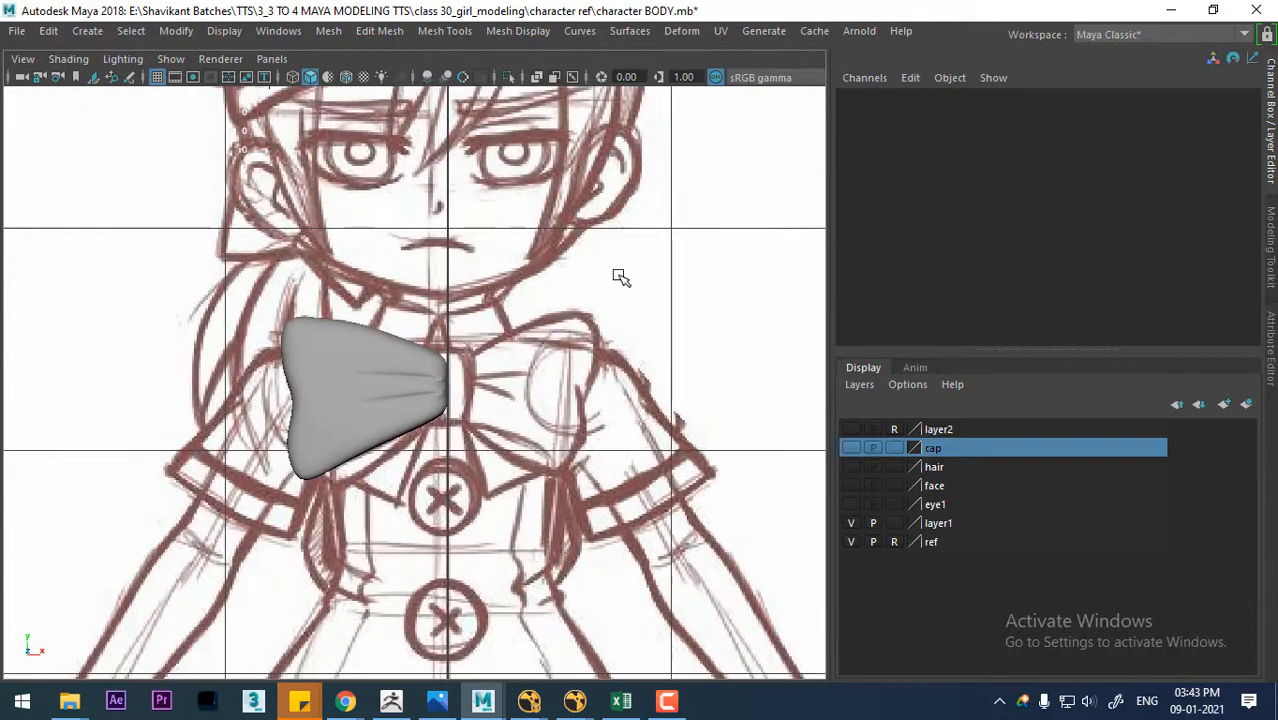
{"action": "right_click_drag", "start_coordinate": [618, 276], "coordinate": [630, 328], "text": "shift"}
{"action": "middle_click_drag", "start_coordinate": [493, 636], "coordinate": [510, 417], "text": "alt"}
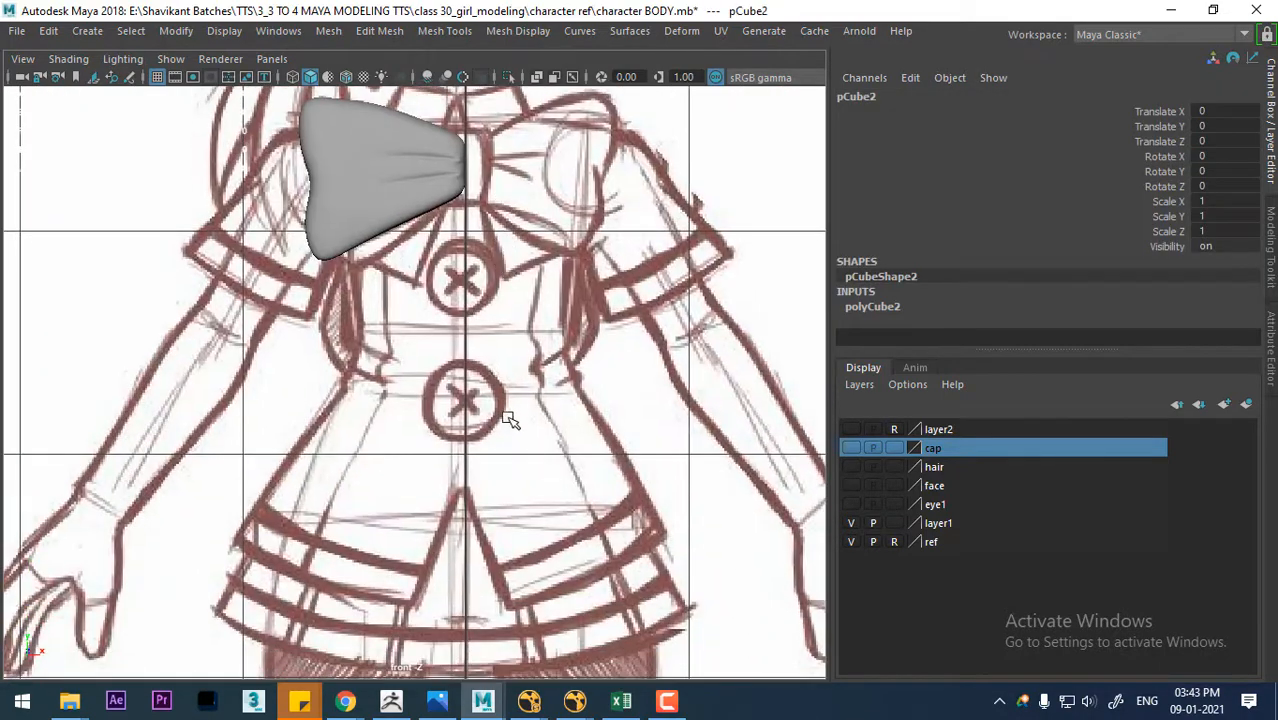
{"action": "scroll", "coordinate": [505, 432], "scroll_direction": "down", "scroll_amount": 6}
{"action": "left_click_drag", "start_coordinate": [430, 497], "coordinate": [432, 290]}
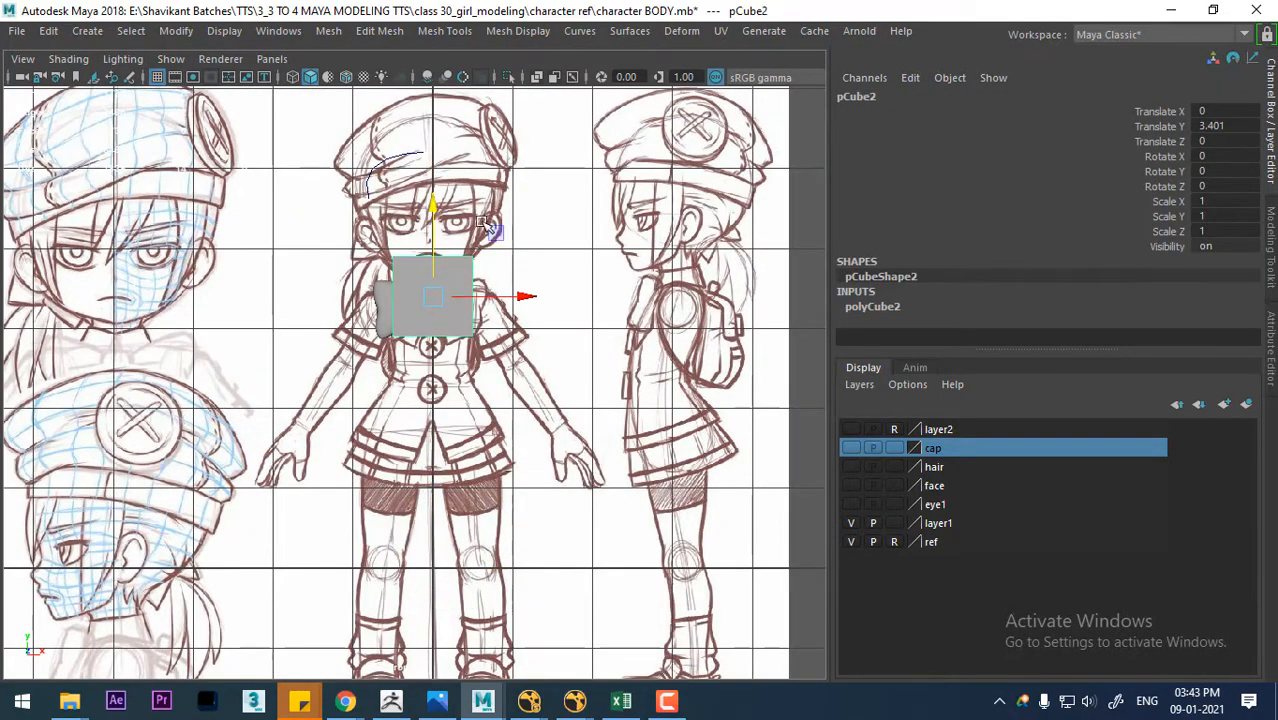
- Position the new cube by the bow's inner end at Translate X 0.184 and Translate Y 3.314
{"action": "scroll", "coordinate": [618, 527], "scroll_direction": "up", "scroll_amount": 5}
{"action": "middle_click_drag", "start_coordinate": [533, 321], "coordinate": [537, 388], "text": "alt"}
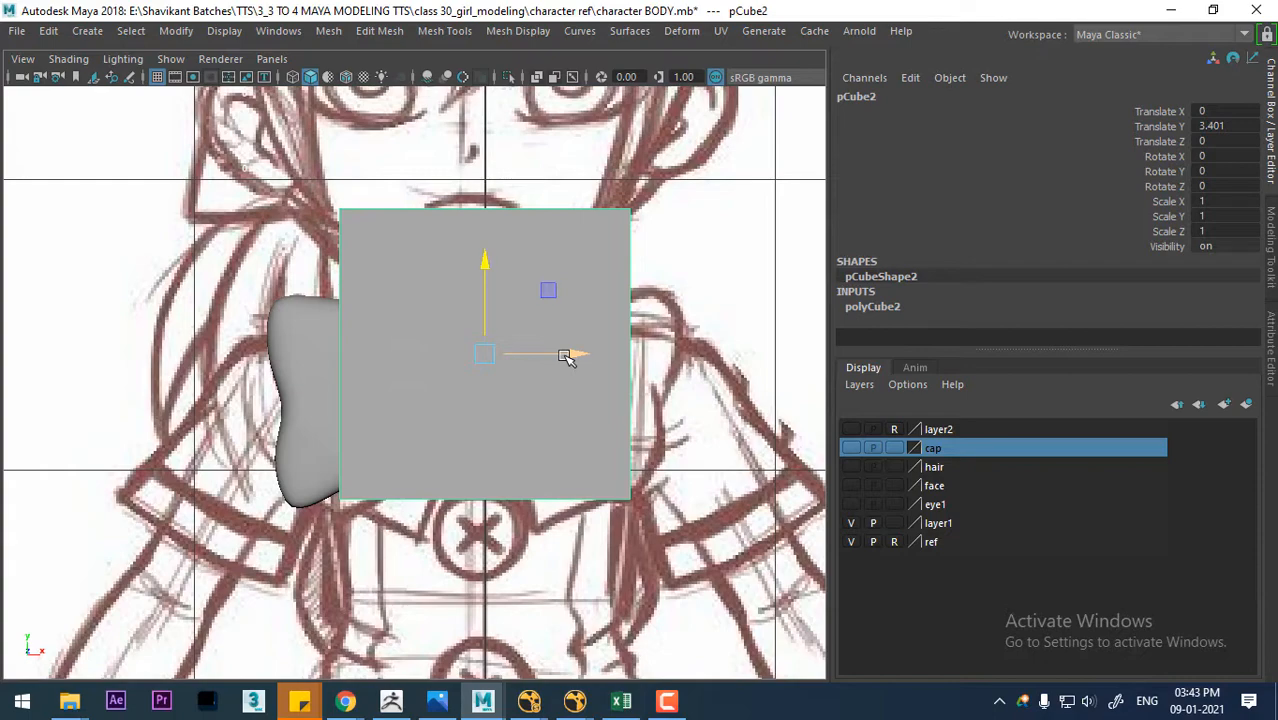
{"action": "left_click_drag", "start_coordinate": [565, 357], "coordinate": [739, 352]}
{"action": "left_click", "coordinate": [407, 411]}
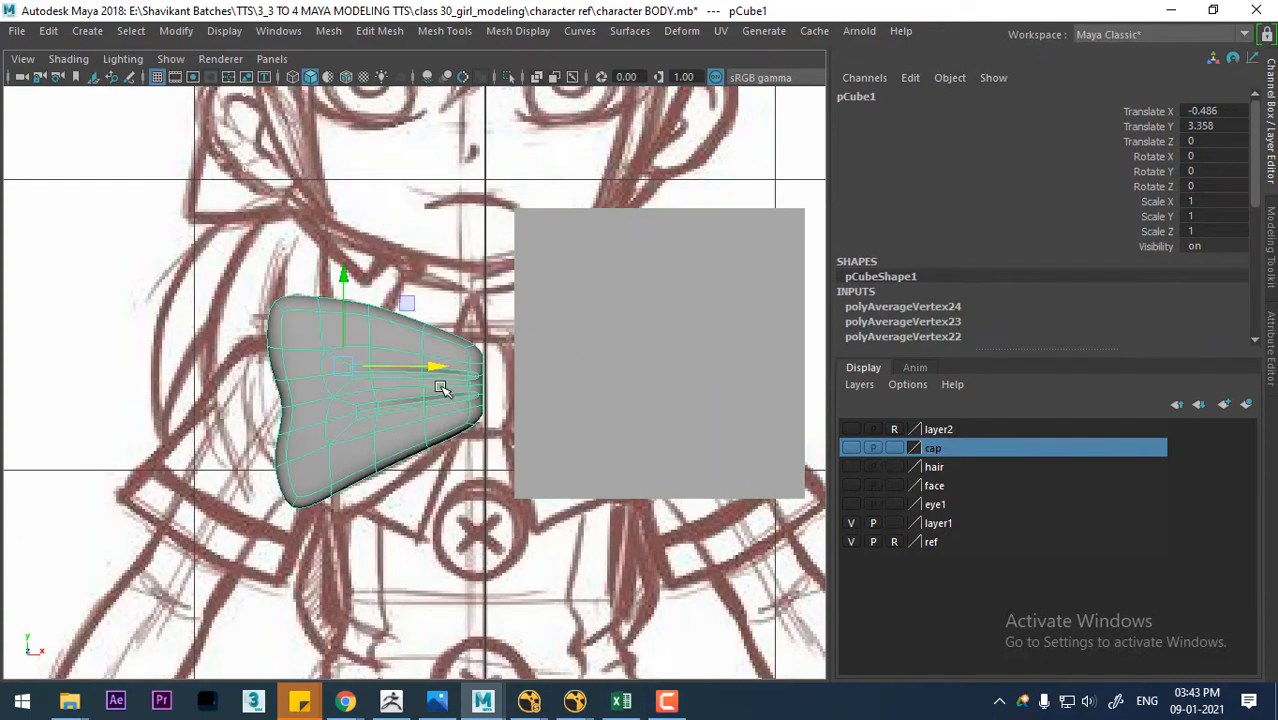
{"action": "key", "text": "space"}
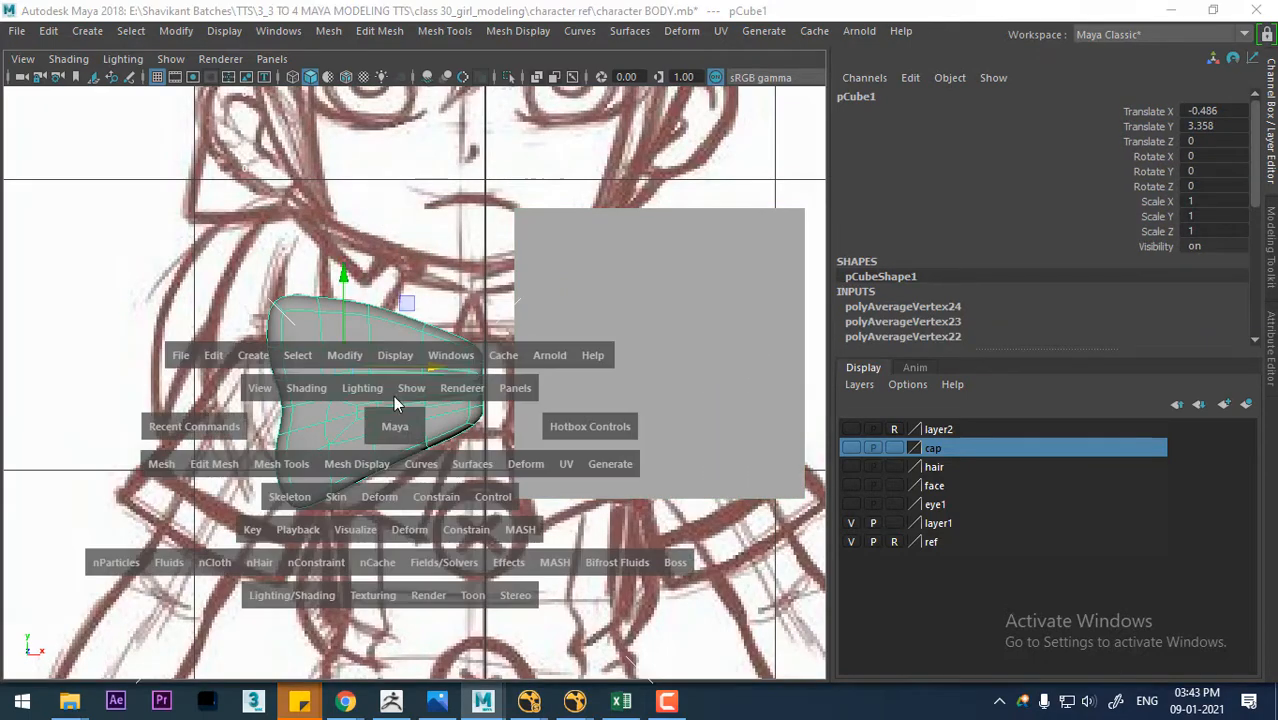
{"action": "left_click_drag", "start_coordinate": [397, 407], "coordinate": [386, 206]}
{"action": "left_click_drag", "start_coordinate": [431, 384], "coordinate": [488, 456], "text": "alt"}
{"action": "right_click_drag", "start_coordinate": [488, 456], "coordinate": [517, 415], "text": "alt"}
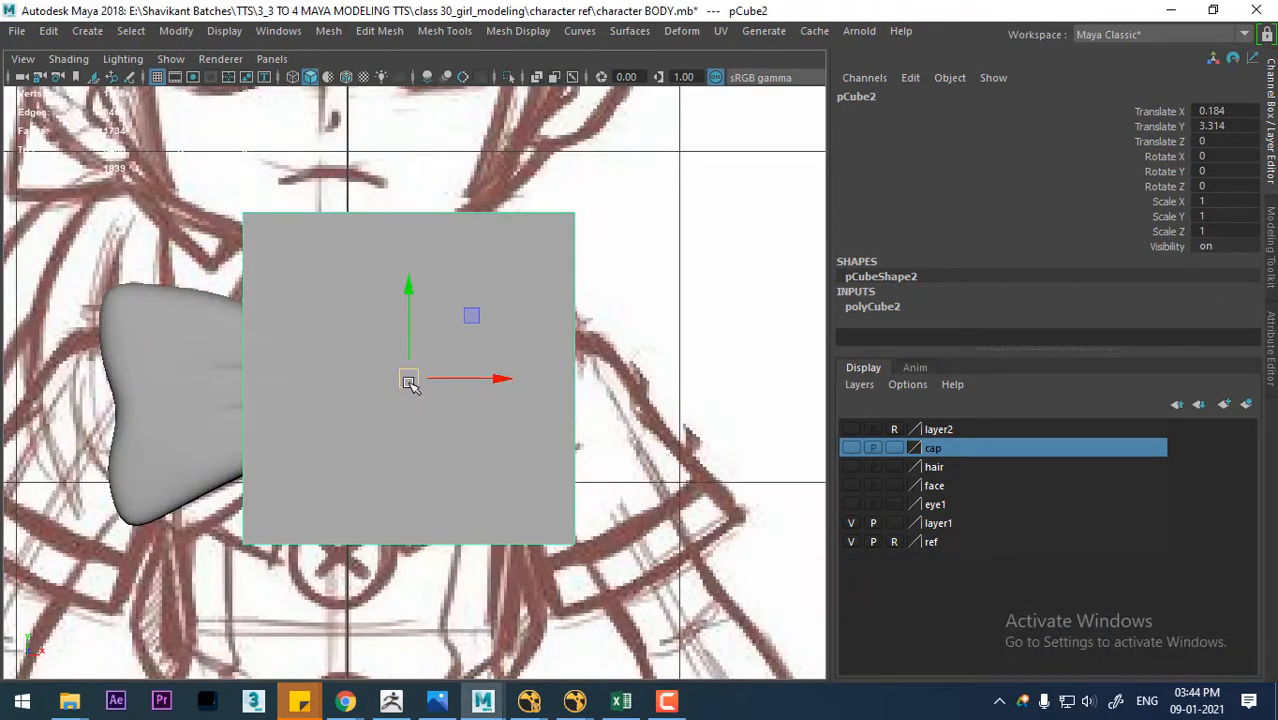
- Scale the knot cube uniformly to 0.481, move it forward to Translate Z 0.424 and display it in smooth preview
{"action": "right_click_drag", "start_coordinate": [418, 396], "coordinate": [428, 414], "text": "alt"}
{"action": "key", "text": "space"}
{"action": "left_click_drag", "start_coordinate": [442, 402], "coordinate": [436, 234]}
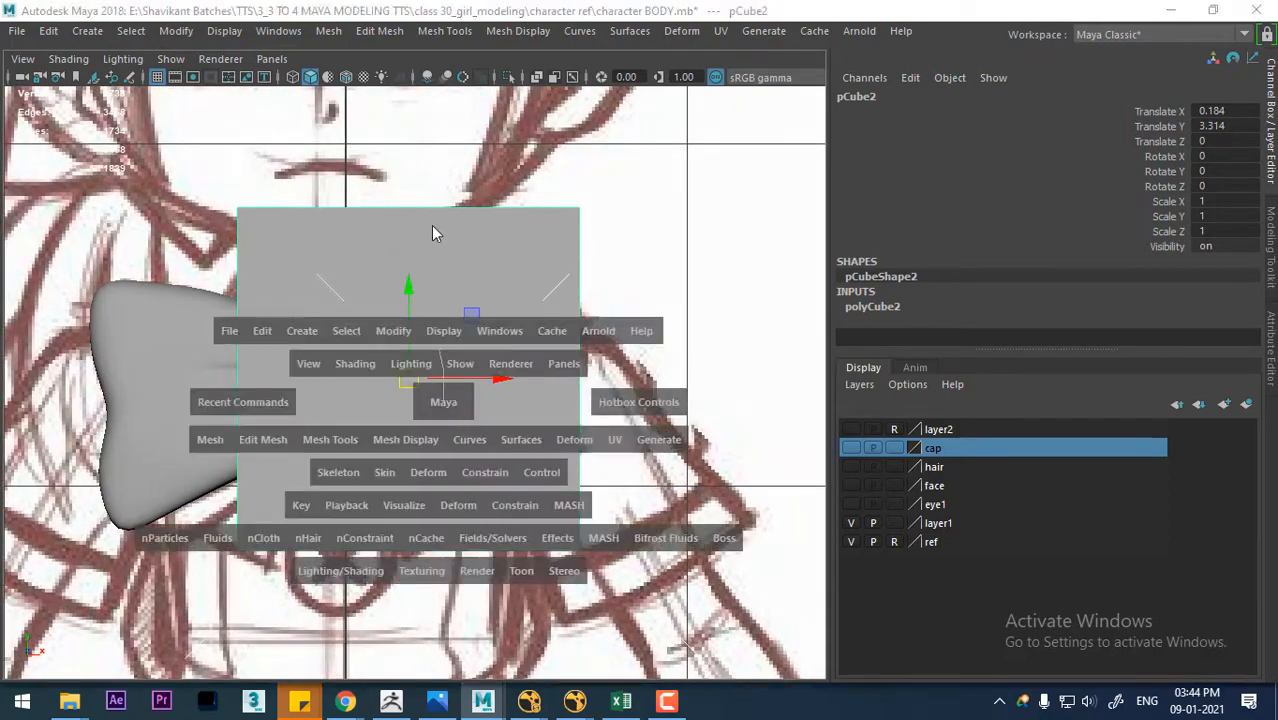
{"action": "left_click_drag", "start_coordinate": [491, 337], "coordinate": [582, 338], "text": "alt"}
{"action": "middle_click_drag", "start_coordinate": [582, 338], "coordinate": [584, 418], "text": "alt"}
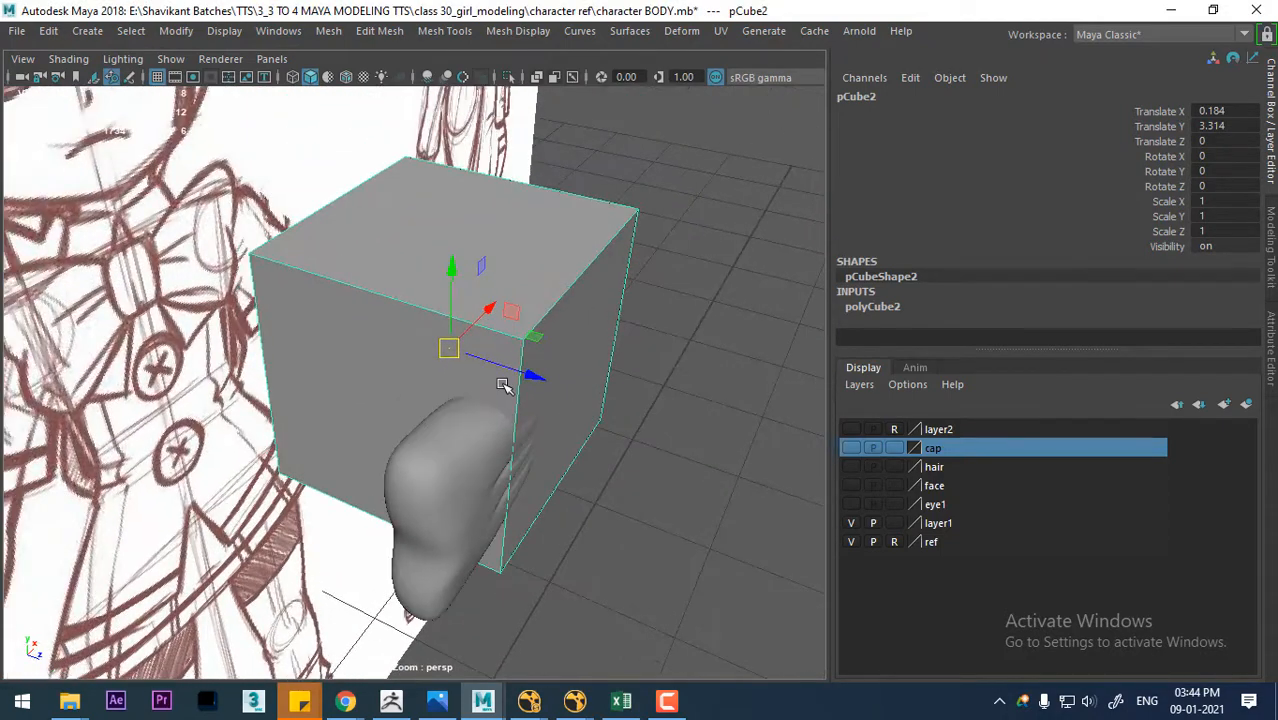
{"action": "key", "text": "r"}
{"action": "left_click_drag", "start_coordinate": [450, 350], "coordinate": [334, 391]}
{"action": "key", "text": "w"}
{"action": "left_click_drag", "start_coordinate": [533, 374], "coordinate": [611, 458]}
{"action": "key", "text": "3"}
- Move the knot cube over the bow's inner end to Translate X 0.046 and turn on X-Ray shading
{"action": "key", "text": "space"}
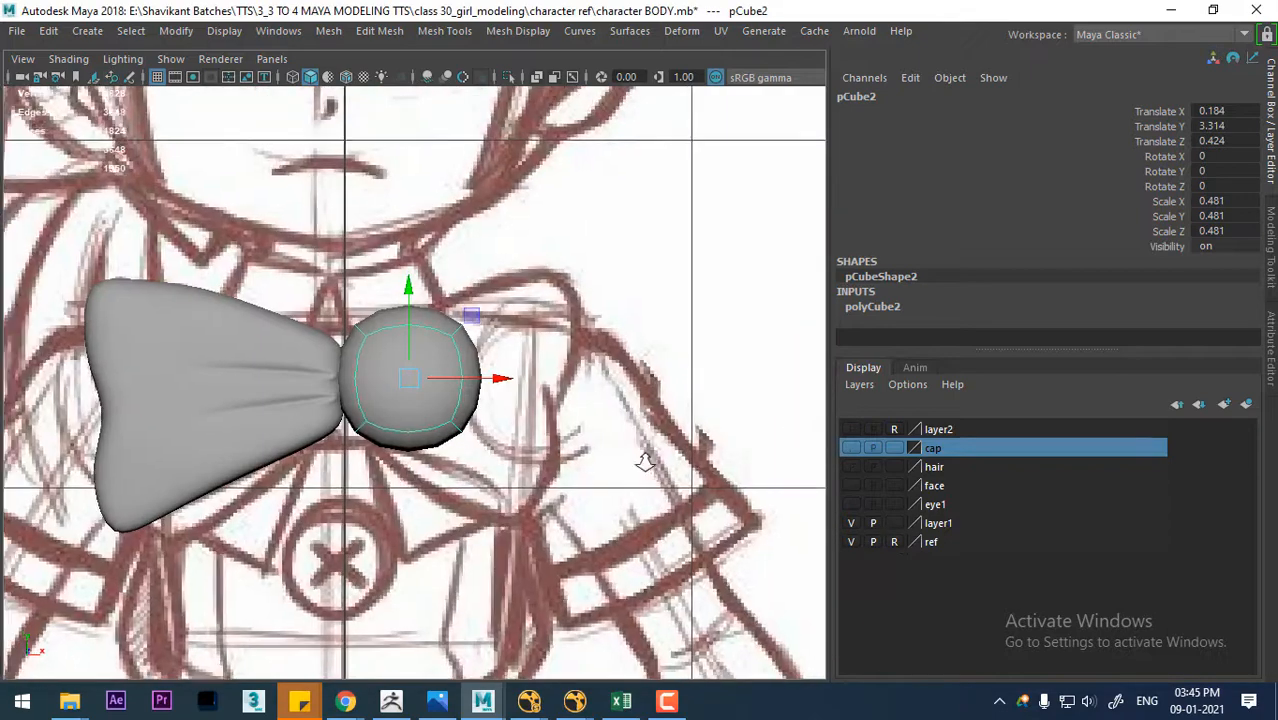
{"action": "left_click_drag", "start_coordinate": [428, 374], "coordinate": [359, 381]}
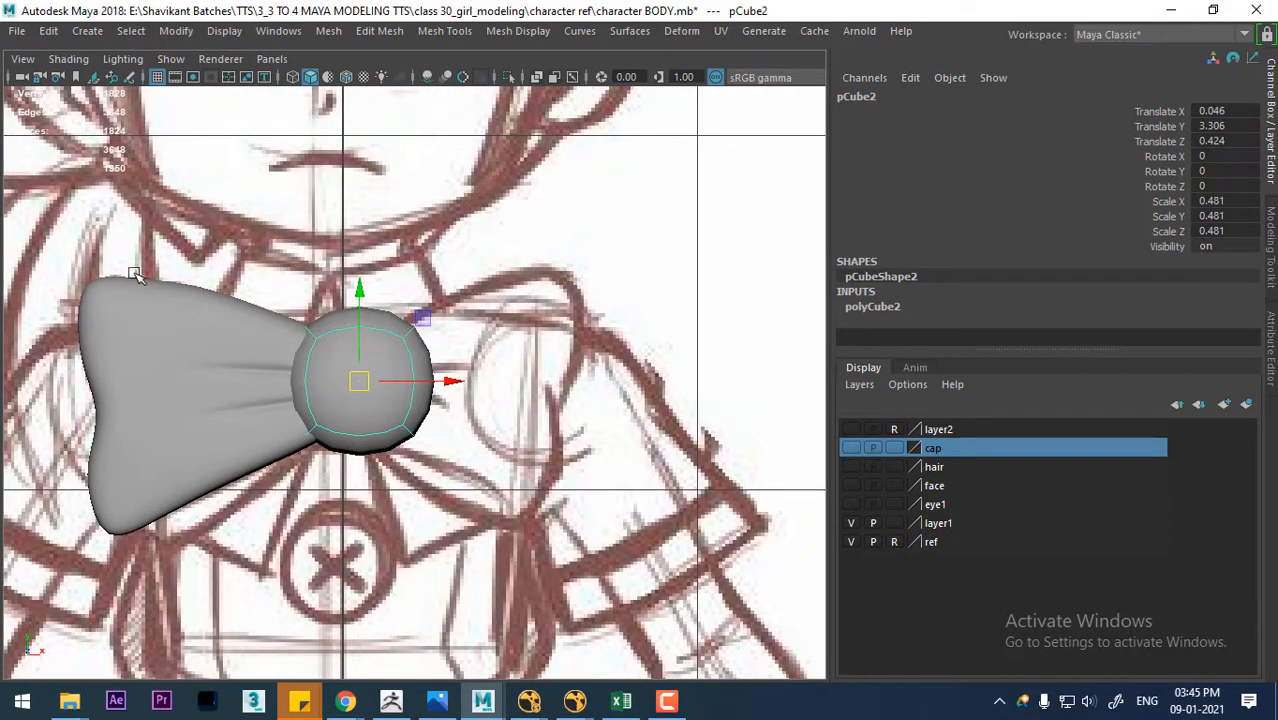
{"action": "left_click", "coordinate": [67, 59]}
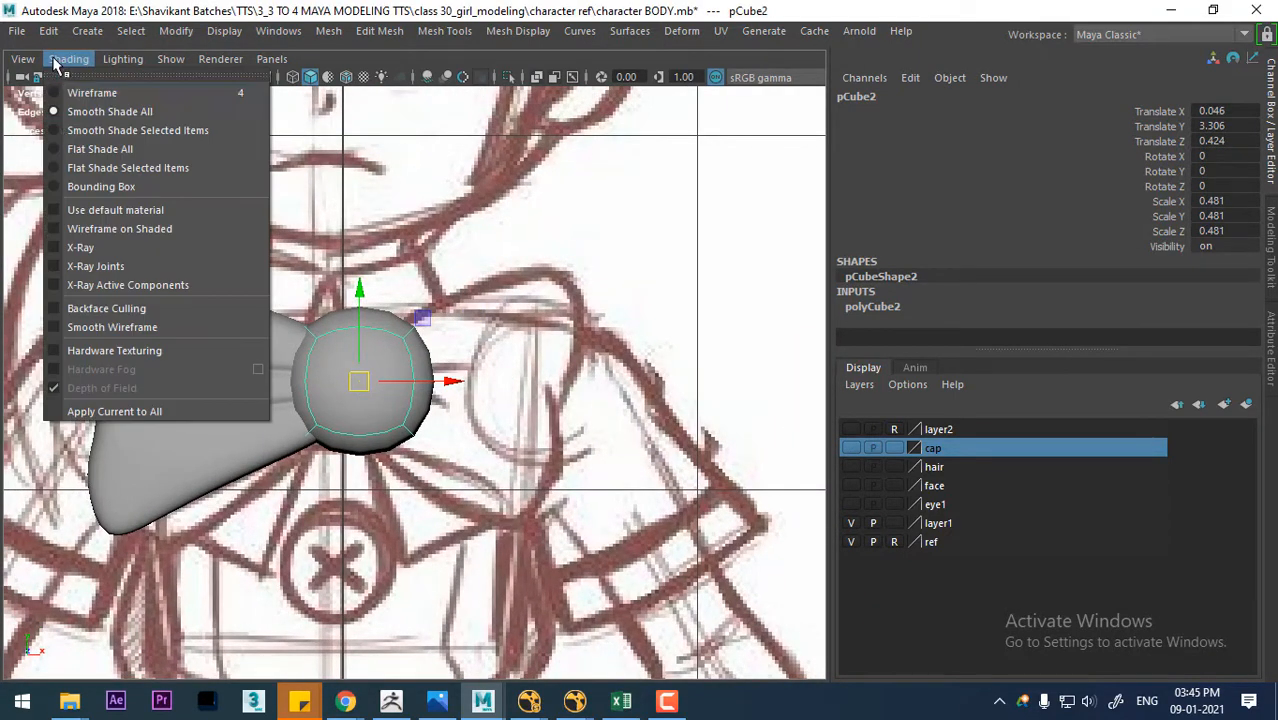
{"action": "left_click", "coordinate": [84, 247]}
- Align the cube with the sketched knot at Translate X -0.026 and Y 3.276, and narrow it to Scale X 0.379
{"action": "scroll", "coordinate": [393, 422], "scroll_direction": "up", "scroll_amount": 3}
{"action": "left_click_drag", "start_coordinate": [426, 377], "coordinate": [400, 383]}
{"action": "scroll", "coordinate": [397, 383], "scroll_direction": "up", "scroll_amount": 2}
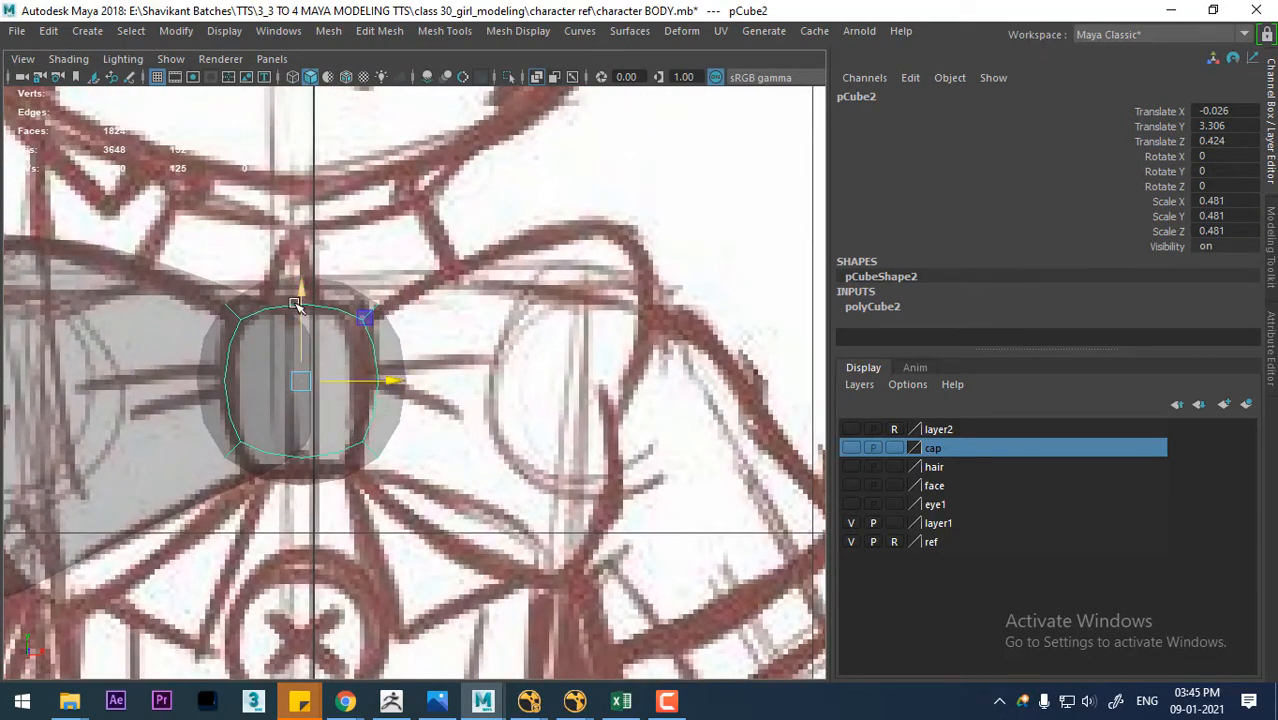
{"action": "left_click_drag", "start_coordinate": [298, 306], "coordinate": [297, 312]}
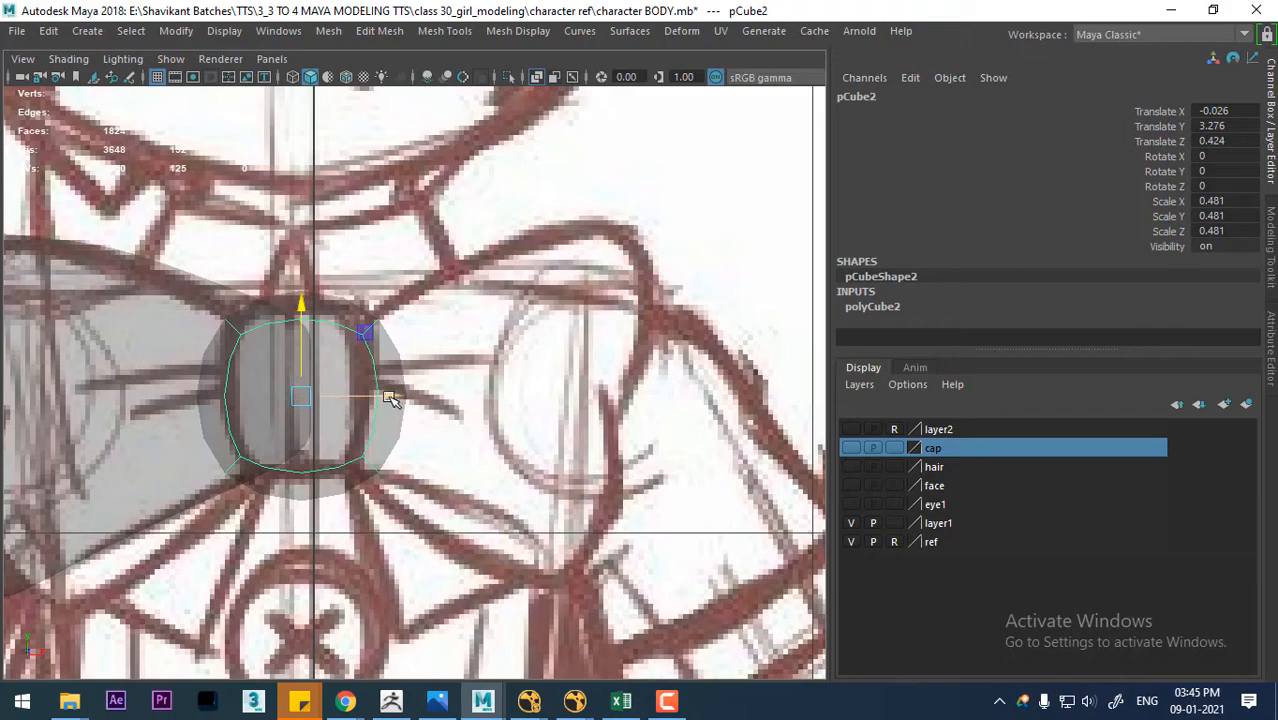
{"action": "left_click_drag", "start_coordinate": [393, 398], "coordinate": [368, 398]}
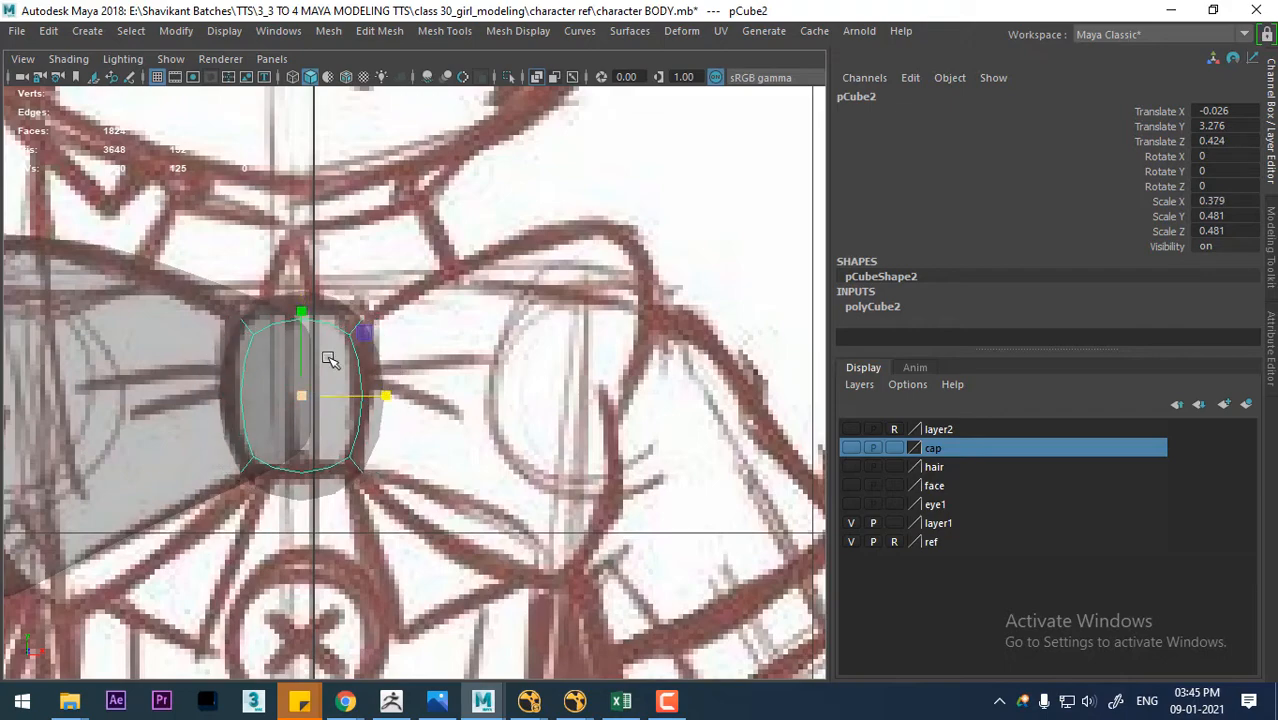
- Insert one vertical and one horizontal edge loop through the middle of the knot cube, keeping smooth preview on
{"action": "right_click_drag", "start_coordinate": [332, 326], "coordinate": [320, 365]}
{"action": "left_click", "coordinate": [330, 322]}
{"action": "right_click_drag", "start_coordinate": [443, 290], "coordinate": [686, 479], "text": "shift"}
{"action": "scroll", "coordinate": [350, 382], "scroll_direction": "up", "scroll_amount": 2}
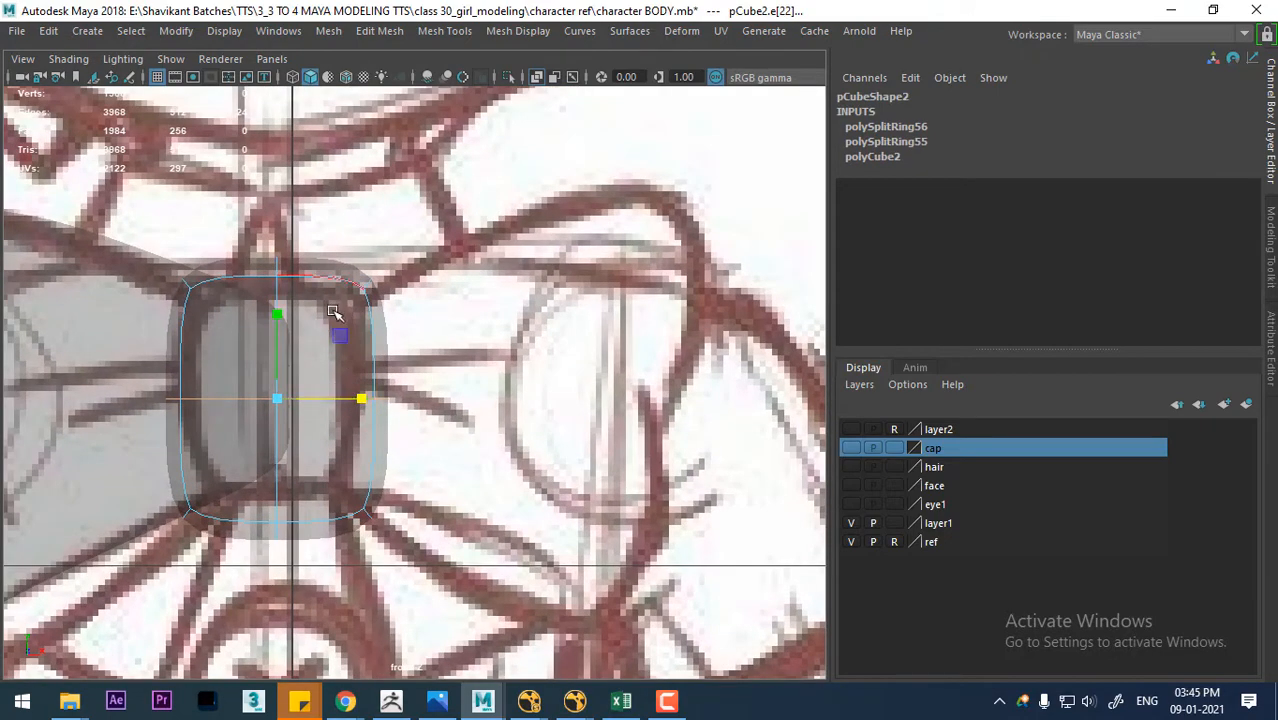
{"action": "key", "text": "1"}
{"action": "key", "text": "3"}
- Move the knot's top vertices down and its bottom vertices up to fit the sketched knot's height
{"action": "right_click_drag", "start_coordinate": [314, 160], "coordinate": [215, 165]}
{"action": "left_click_drag", "start_coordinate": [164, 262], "coordinate": [416, 316]}
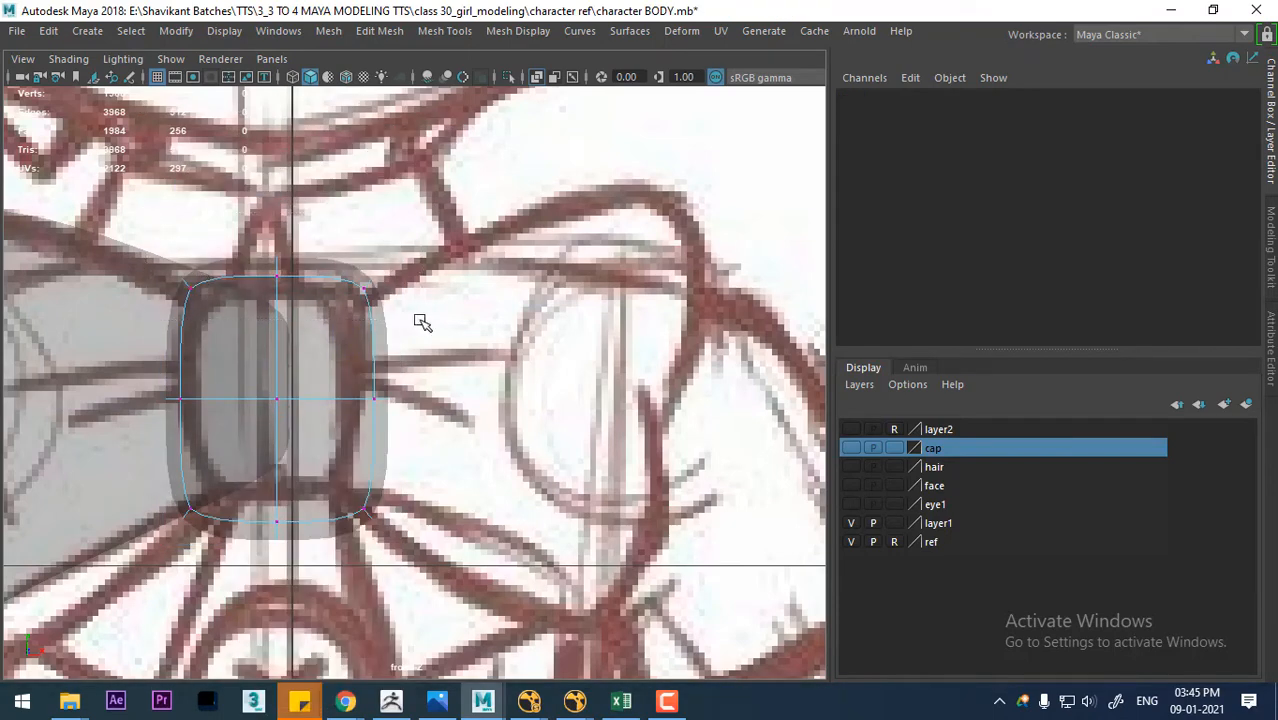
{"action": "left_click_drag", "start_coordinate": [277, 166], "coordinate": [279, 179]}
{"action": "left_click_drag", "start_coordinate": [157, 585], "coordinate": [400, 480]}
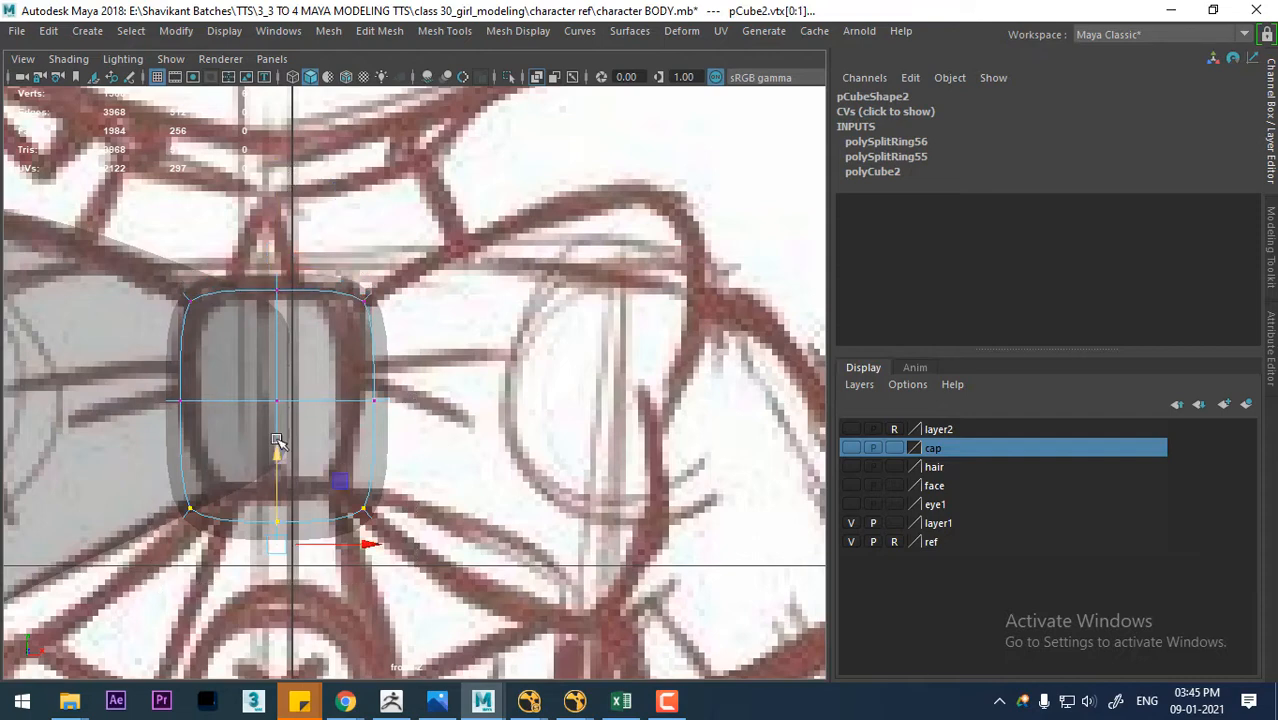
{"action": "left_click_drag", "start_coordinate": [277, 450], "coordinate": [138, 505]}
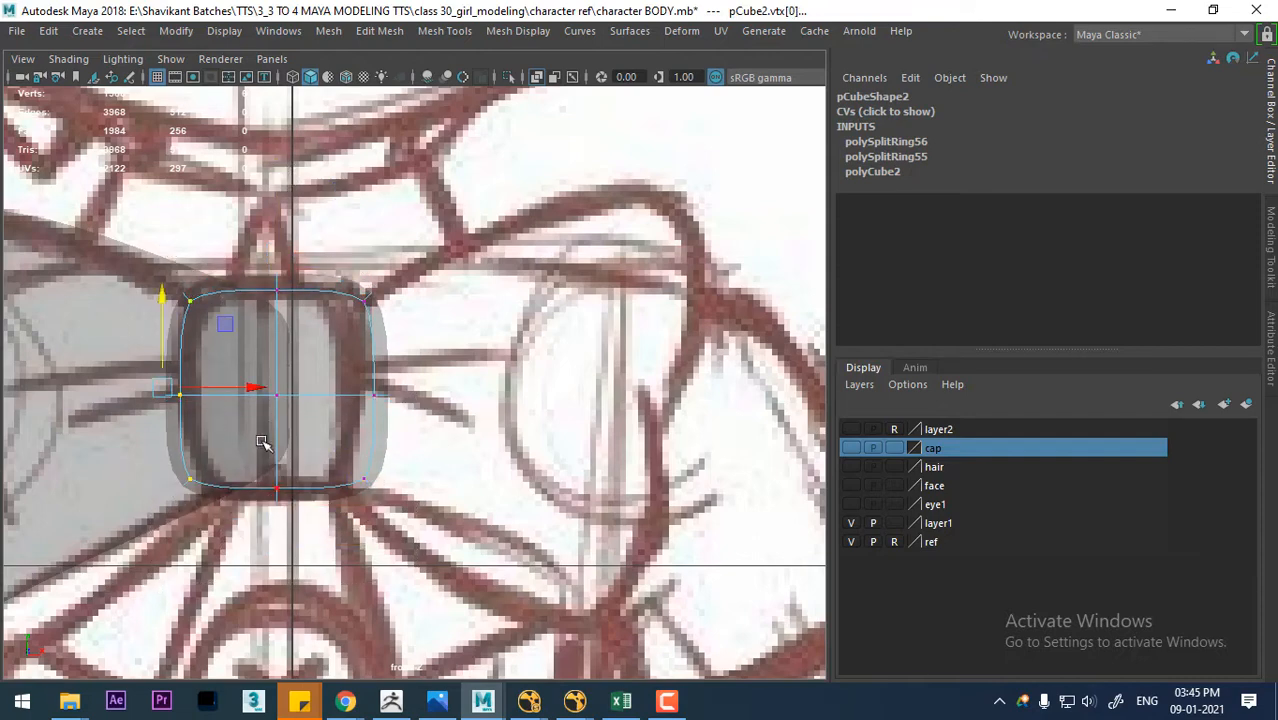
- Move the knot's left and right vertex columns inward to match the sketched knot's sides
{"action": "left_click_drag", "start_coordinate": [257, 391], "coordinate": [276, 389]}
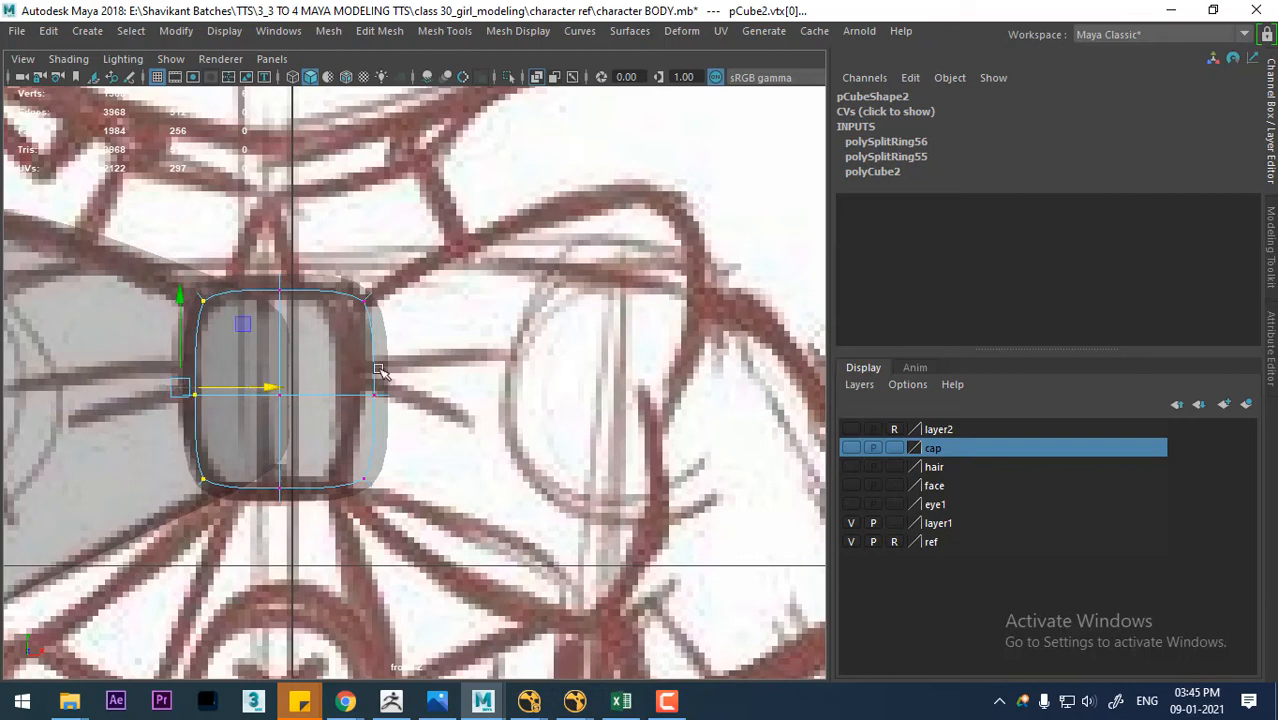
{"action": "left_click_drag", "start_coordinate": [379, 370], "coordinate": [325, 538]}
{"action": "left_click_drag", "start_coordinate": [474, 397], "coordinate": [445, 391]}
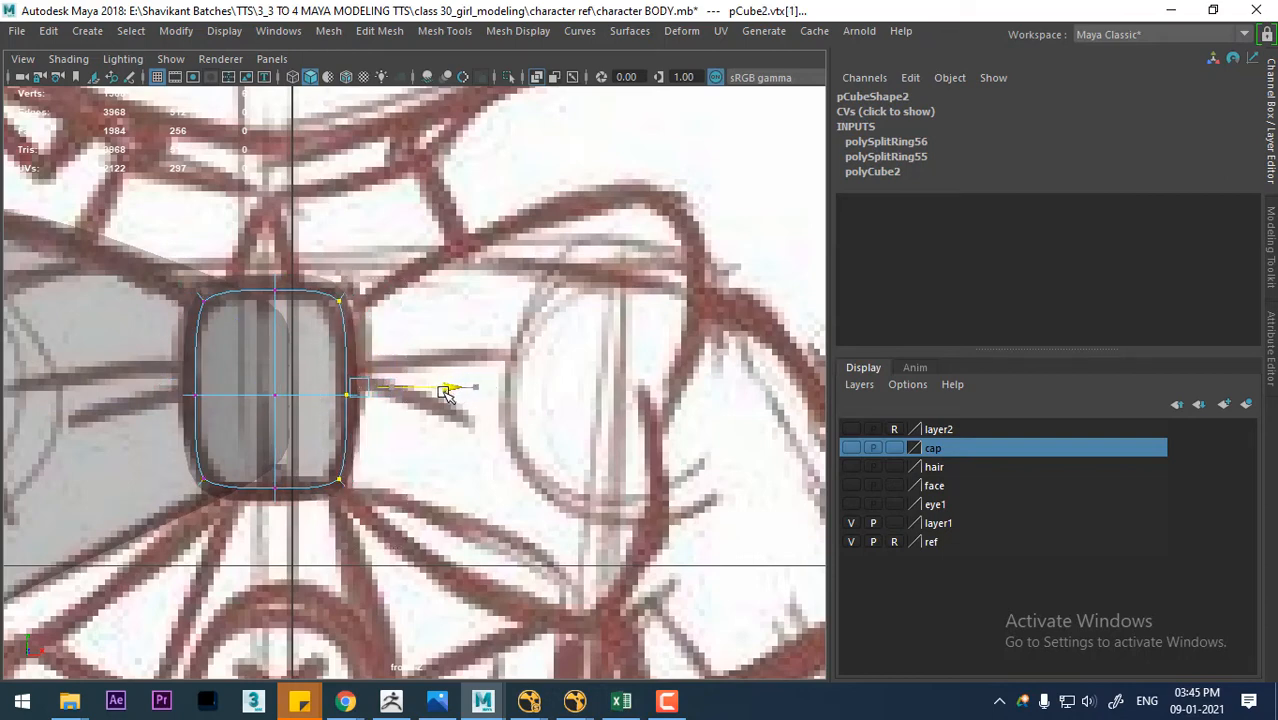
{"action": "left_click_drag", "start_coordinate": [225, 266], "coordinate": [181, 518]}
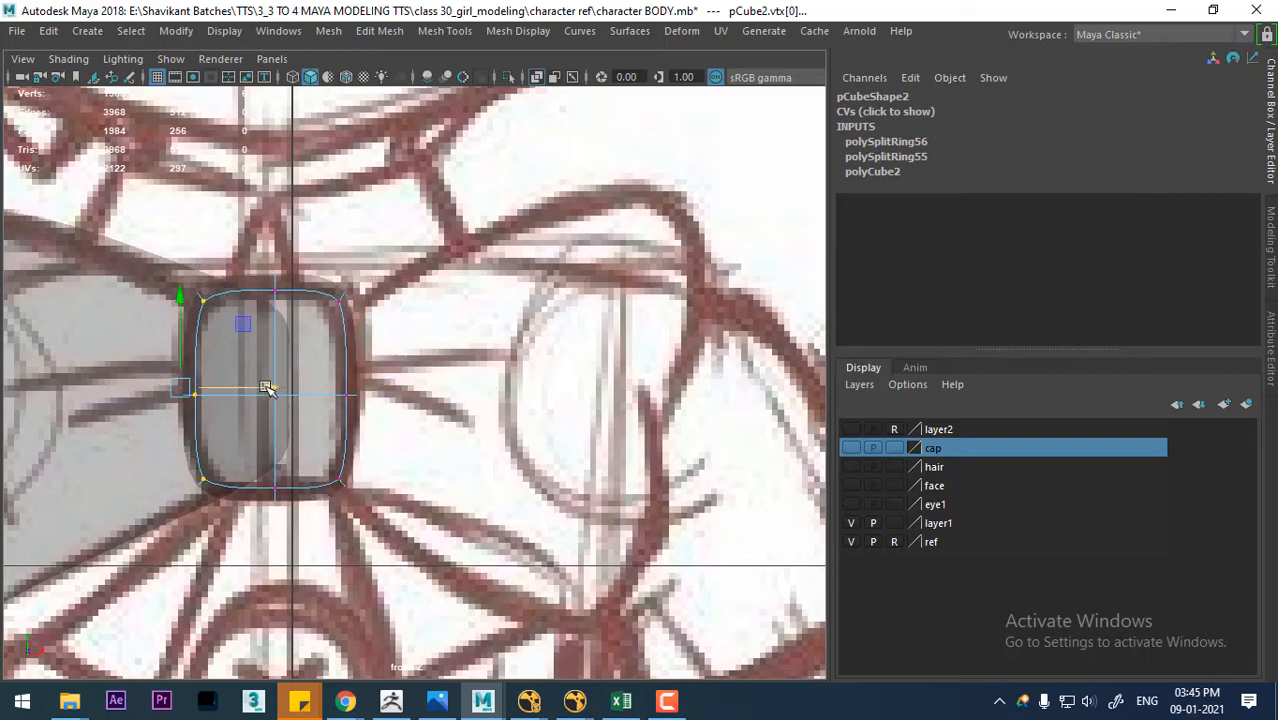
{"action": "left_click_drag", "start_coordinate": [267, 388], "coordinate": [333, 390]}
- Scale the knot's middle row of vertices wider along X so its sides bulge, and return to object mode
{"action": "left_click_drag", "start_coordinate": [248, 419], "coordinate": [125, 427]}
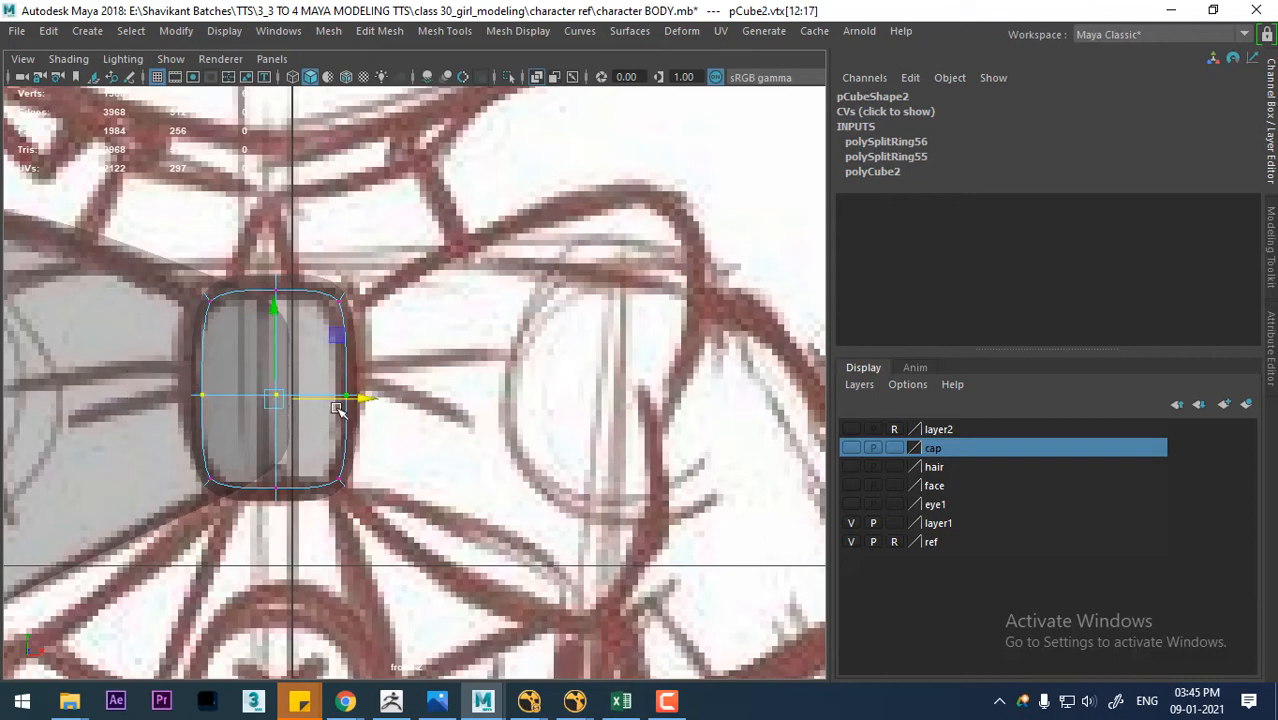
{"action": "left_click_drag", "start_coordinate": [360, 403], "coordinate": [382, 399]}
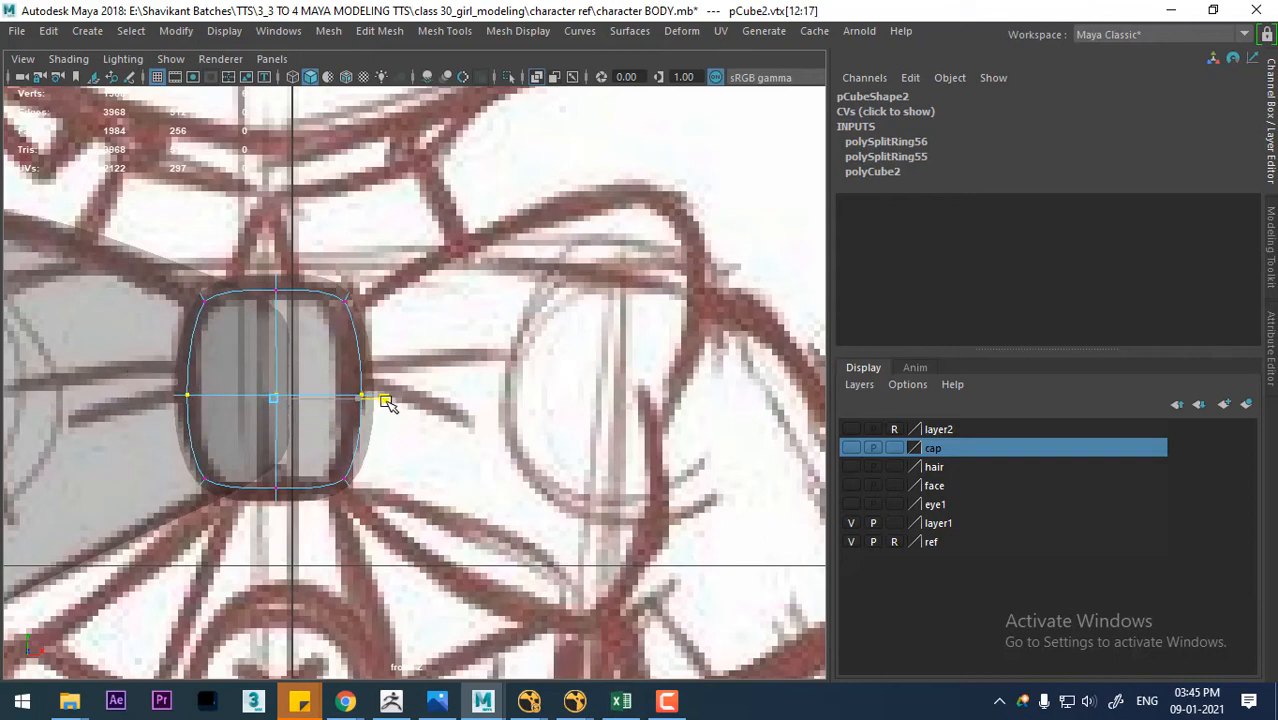
{"action": "right_click_drag", "start_coordinate": [325, 160], "coordinate": [450, 73]}
{"action": "scroll", "coordinate": [400, 415], "scroll_direction": "down", "scroll_amount": 5}
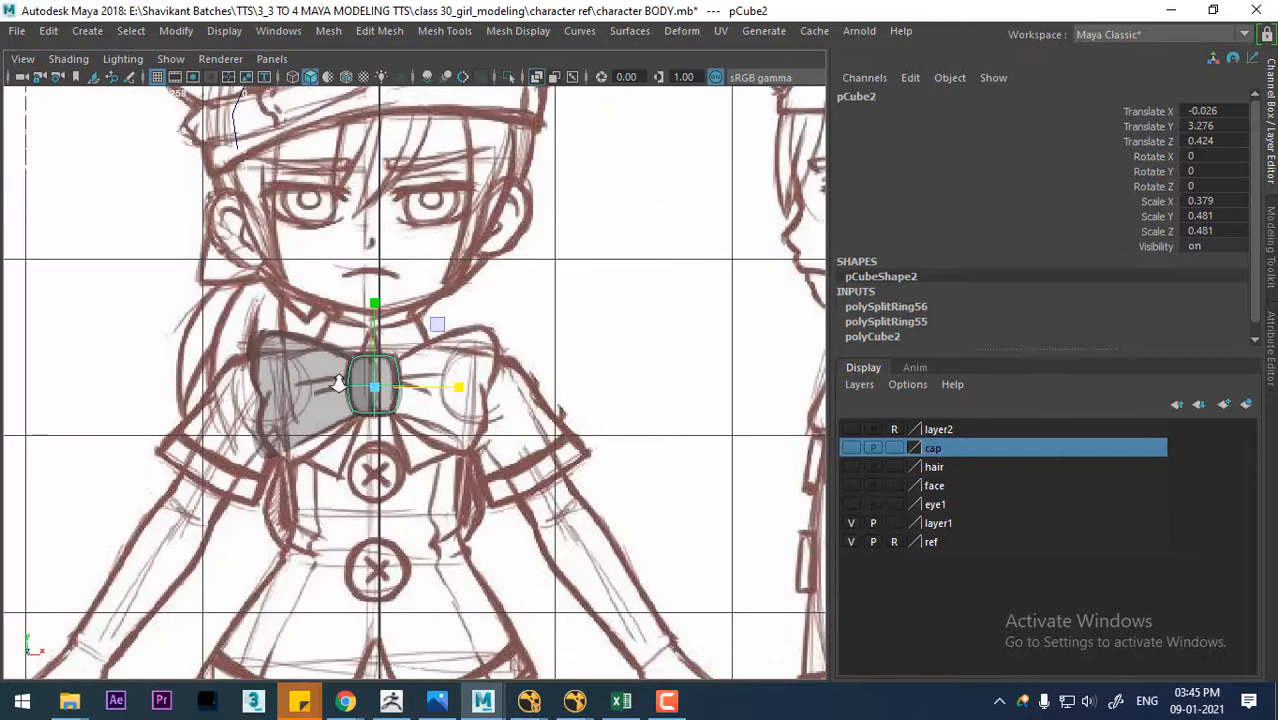
- Open the Lattice deformer options for the bow's side piece and reset them to their defaults
{"action": "scroll", "coordinate": [370, 405], "scroll_direction": "up", "scroll_amount": 3}
{"action": "middle_click_drag", "start_coordinate": [420, 420], "coordinate": [470, 354], "text": "alt"}
{"action": "left_click", "coordinate": [200, 433]}
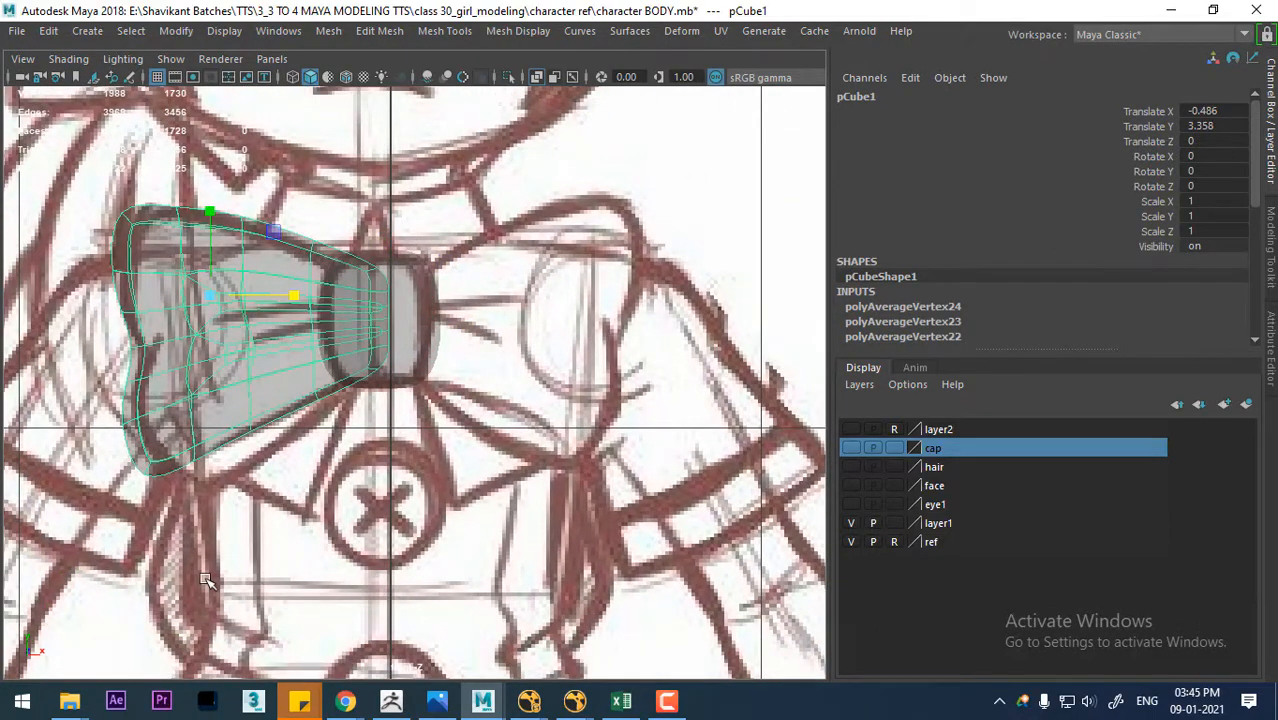
{"action": "left_click", "coordinate": [630, 32]}
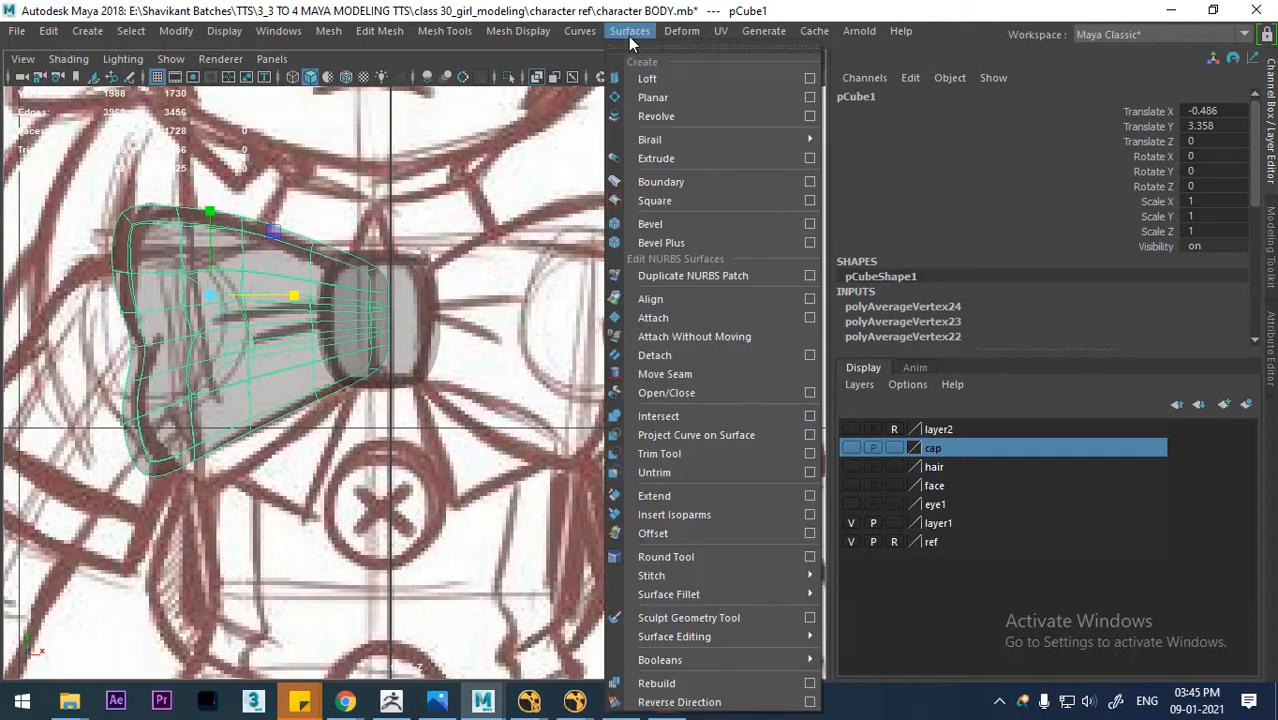
{"action": "left_click", "coordinate": [684, 33]}
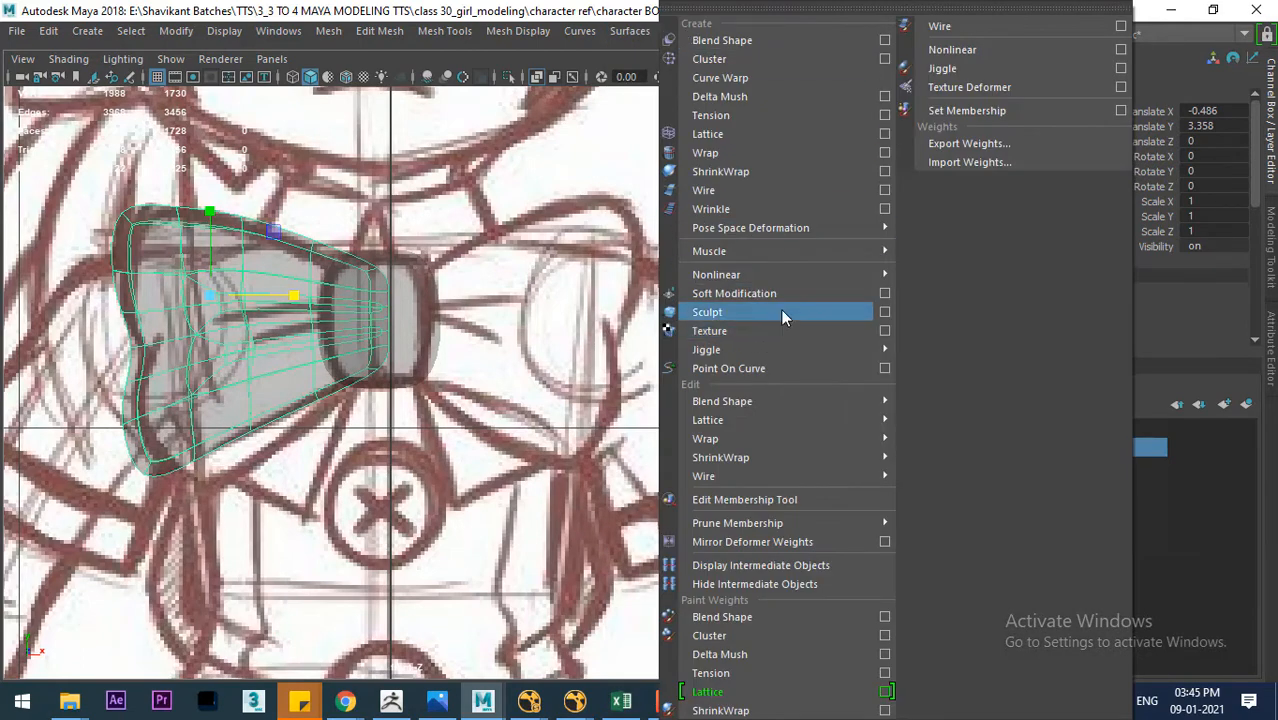
{"action": "left_click", "coordinate": [885, 134]}
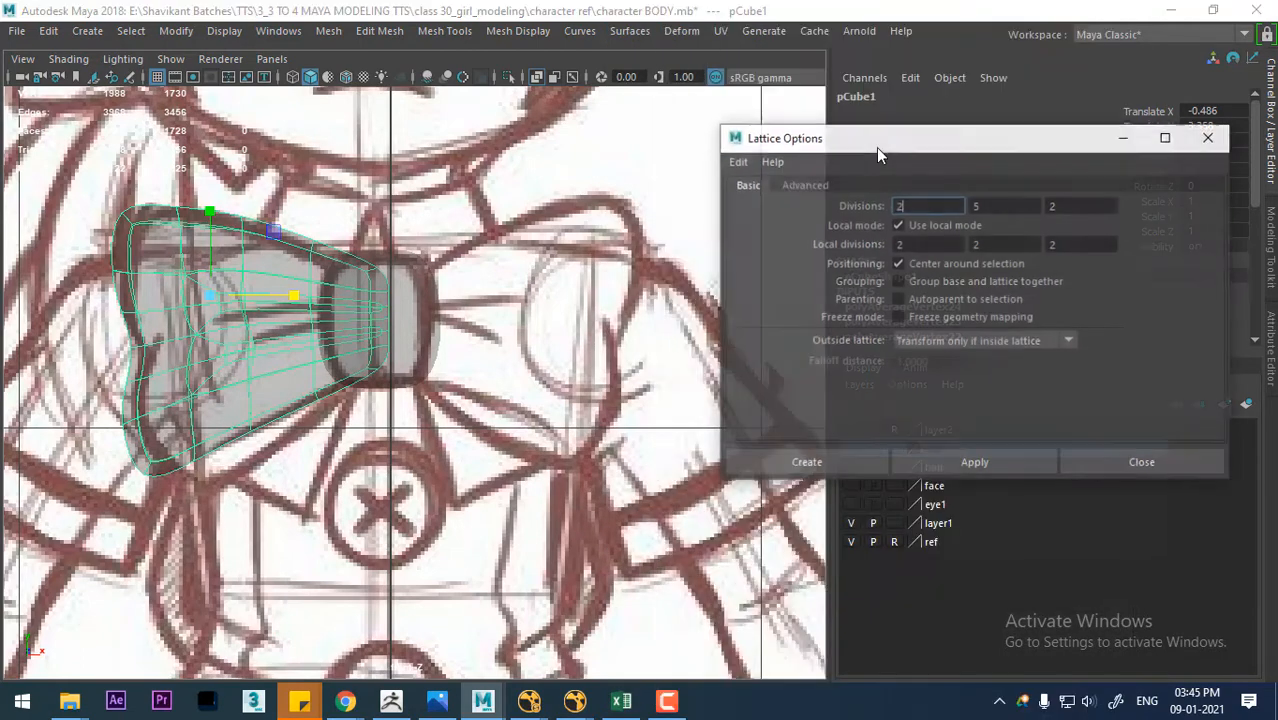
{"action": "left_click", "coordinate": [737, 161]}
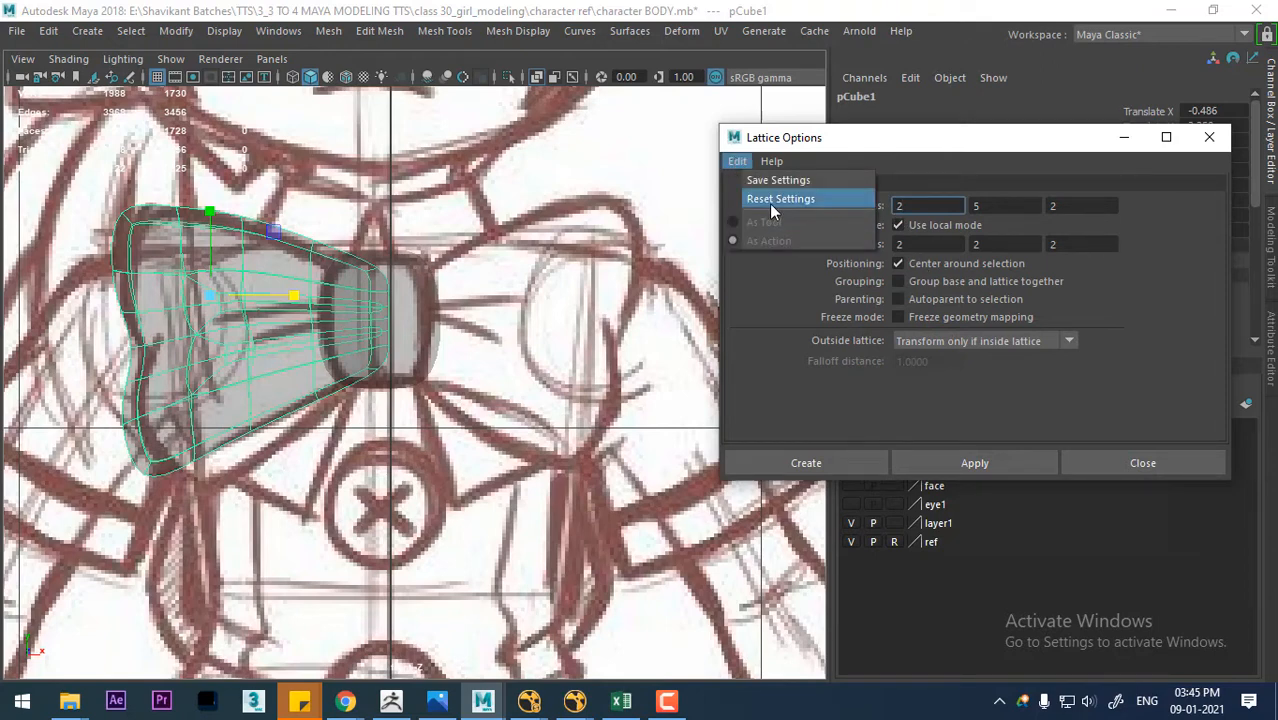
{"action": "left_click", "coordinate": [765, 198]}
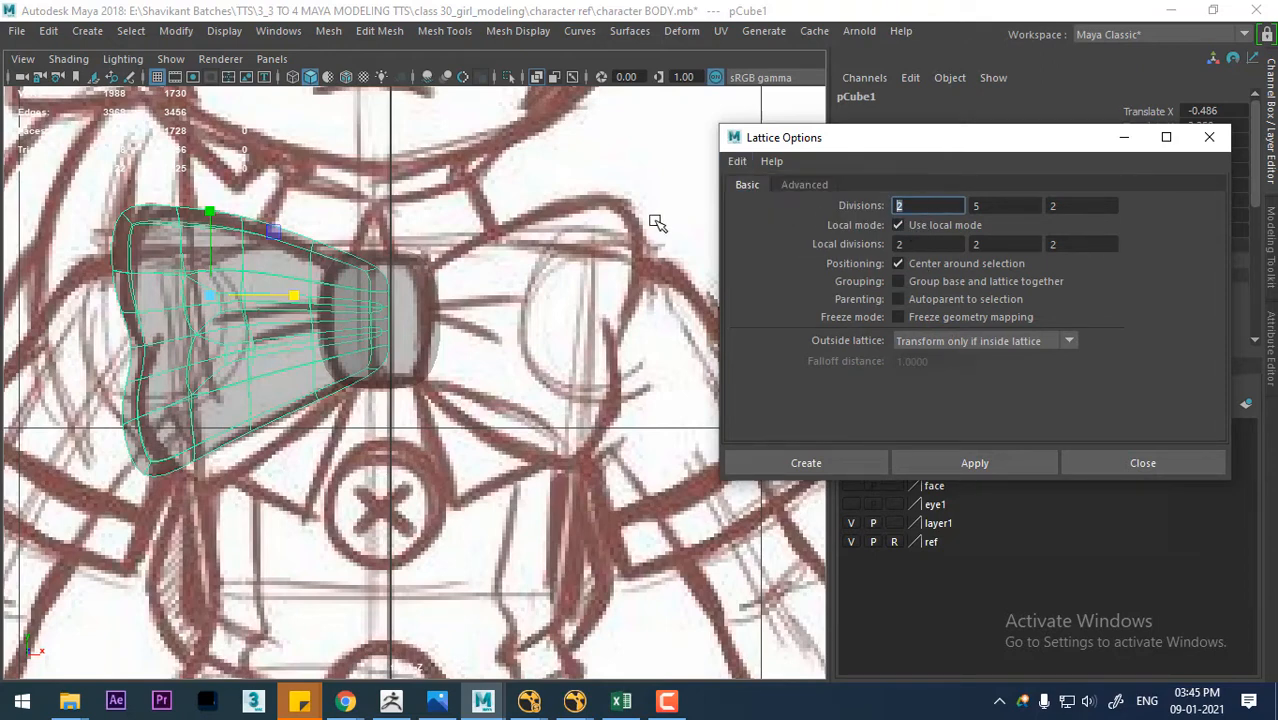
- Create a lattice deformer with 3 × 3 × 3 divisions around the bow's side piece
{"action": "type", "text": "3"}
{"action": "key", "text": "Tab"}
{"action": "type", "text": "3"}
{"action": "key", "text": "Tab"}
{"action": "type", "text": "3"}
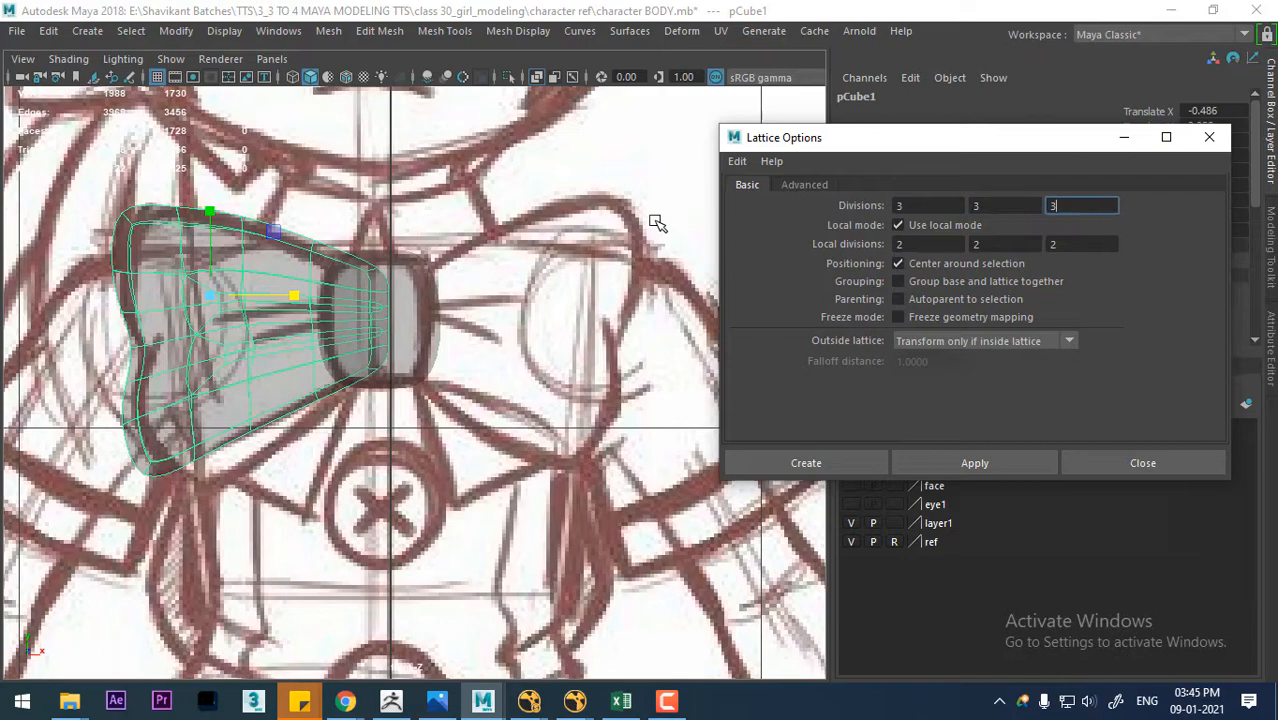
{"action": "left_click", "coordinate": [778, 462]}
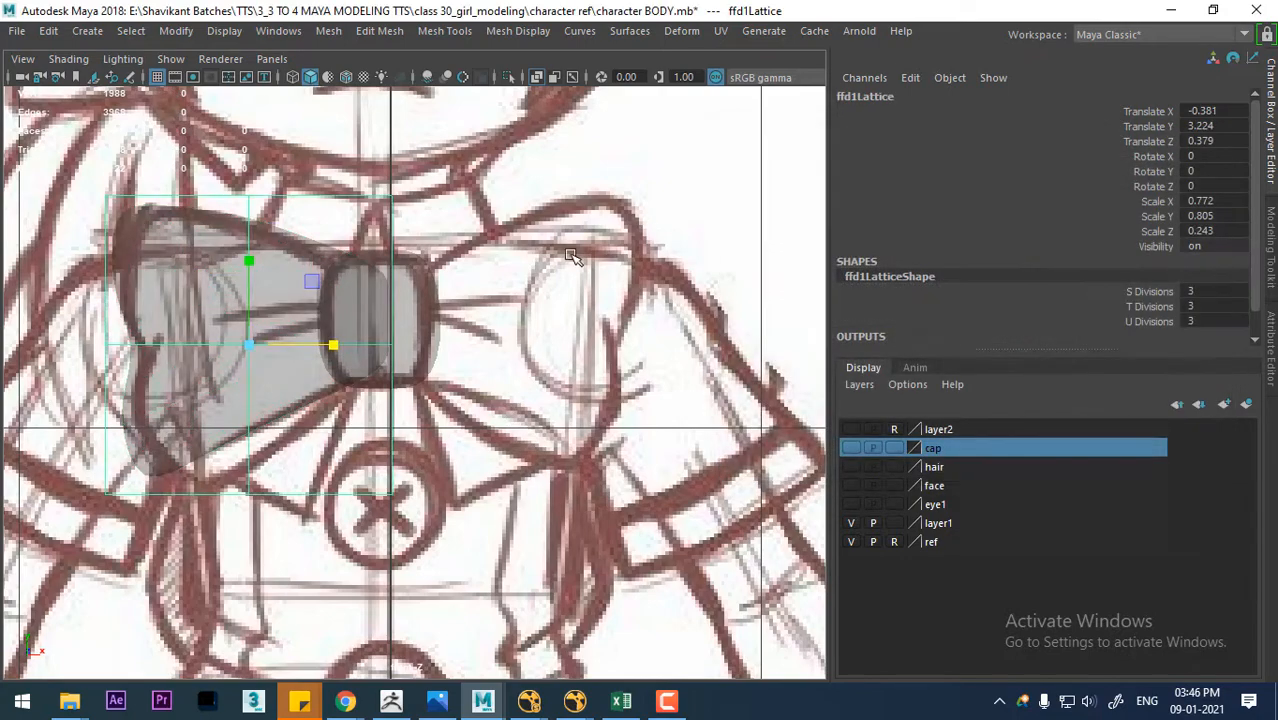
- Move the lattice's lower-left and lower-middle points right and slightly down so the side piece follows the sketched lower edge
{"action": "right_click_drag", "start_coordinate": [571, 191], "coordinate": [566, 165]}
{"action": "left_click_drag", "start_coordinate": [90, 447], "coordinate": [171, 583]}
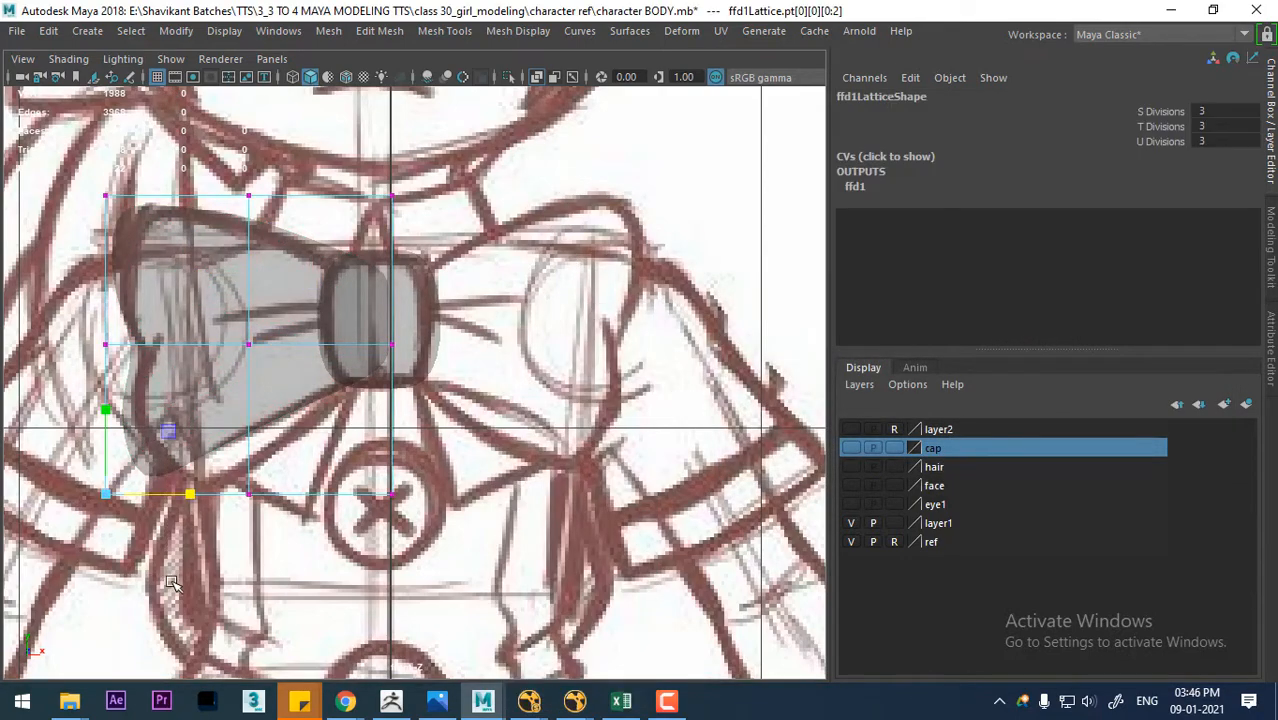
{"action": "key", "text": "w"}
{"action": "left_click_drag", "start_coordinate": [108, 497], "coordinate": [153, 511]}
{"action": "left_click", "coordinate": [248, 494]}
{"action": "left_click_drag", "start_coordinate": [244, 492], "coordinate": [292, 521]}
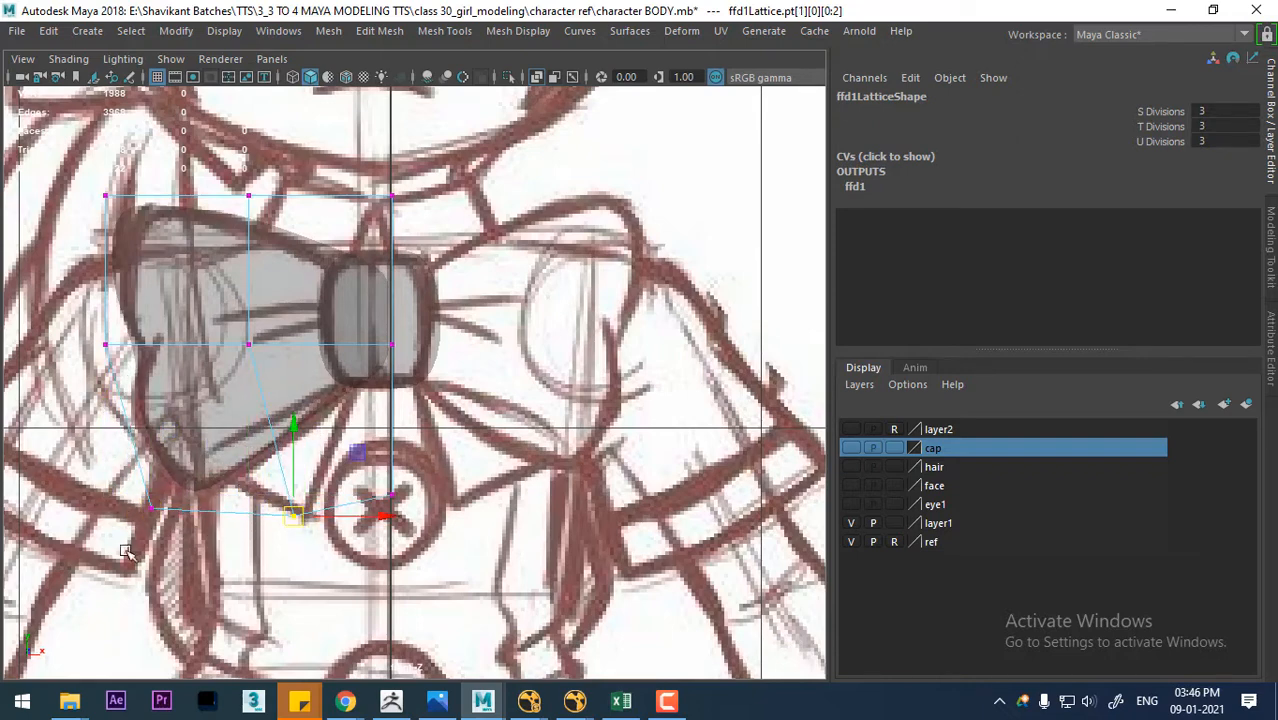
{"action": "left_click_drag", "start_coordinate": [125, 551], "coordinate": [168, 492]}
{"action": "left_click_drag", "start_coordinate": [152, 509], "coordinate": [166, 512]}
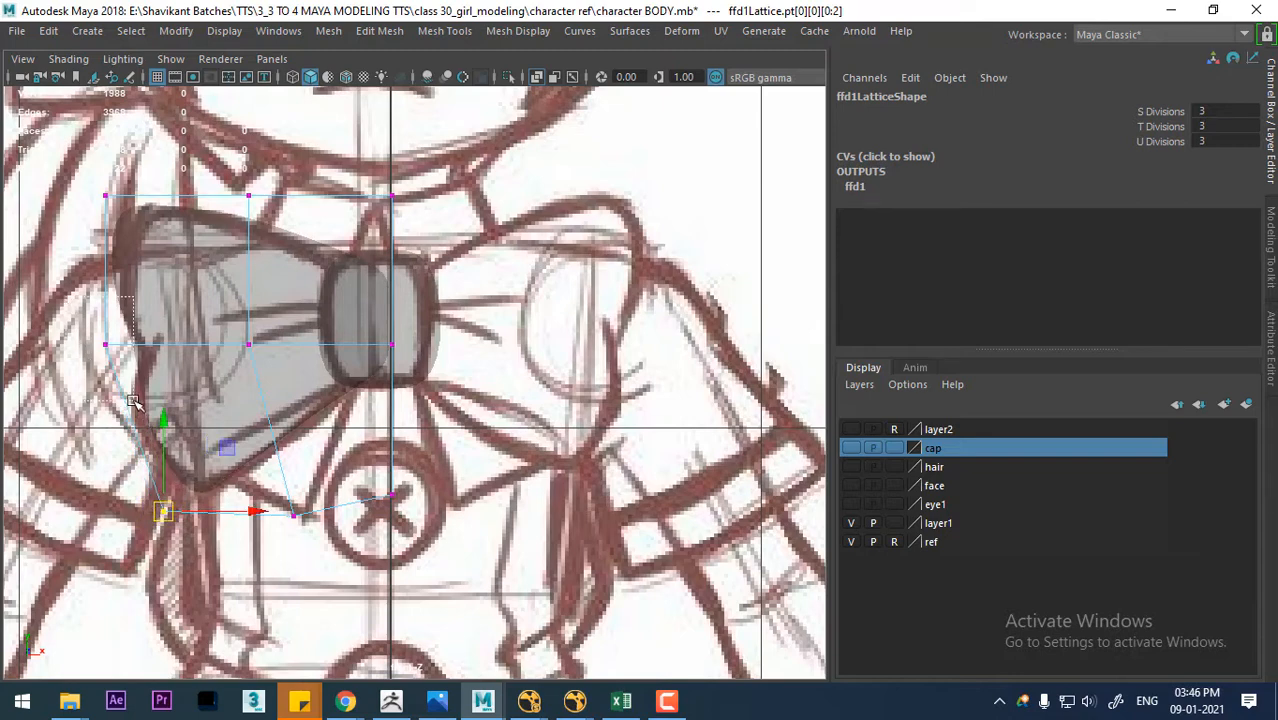
- Nudge the lattice's middle-left, upper-left and upper-middle points inward to fit the sketched outline, and return to object mode
{"action": "left_click", "coordinate": [105, 346]}
{"action": "left_click_drag", "start_coordinate": [83, 155], "coordinate": [121, 197]}
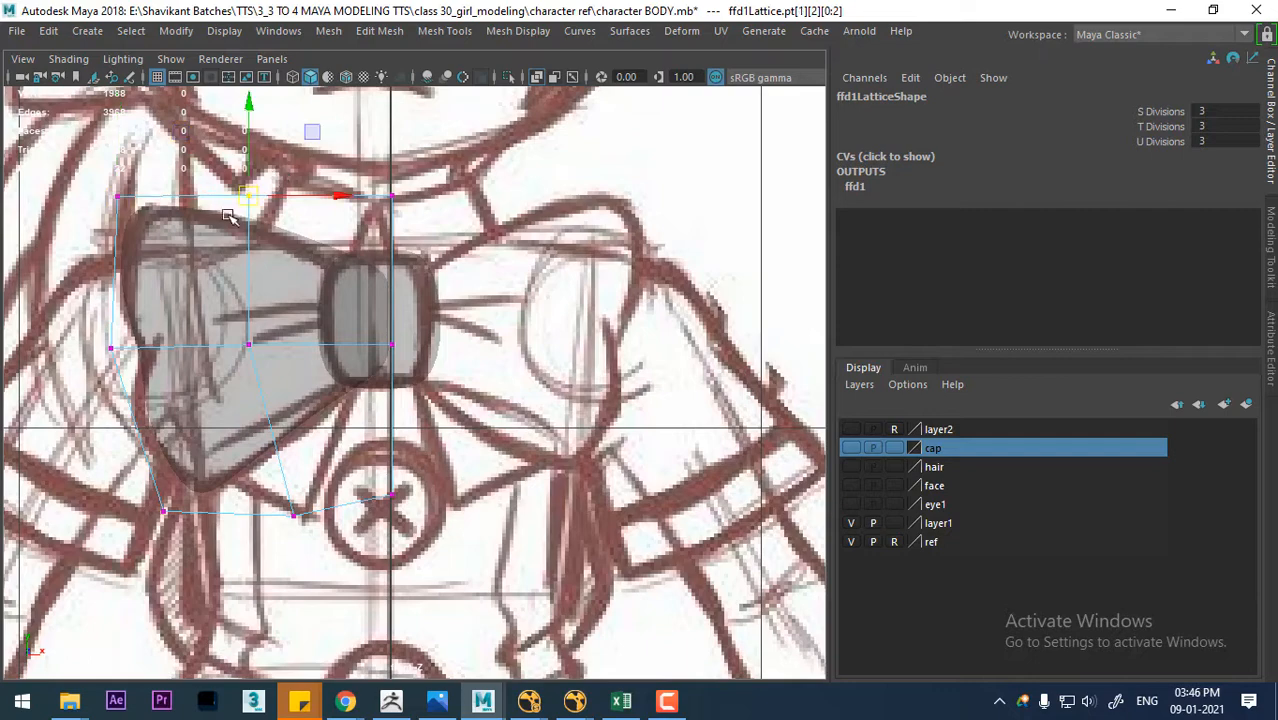
{"action": "left_click", "coordinate": [250, 197]}
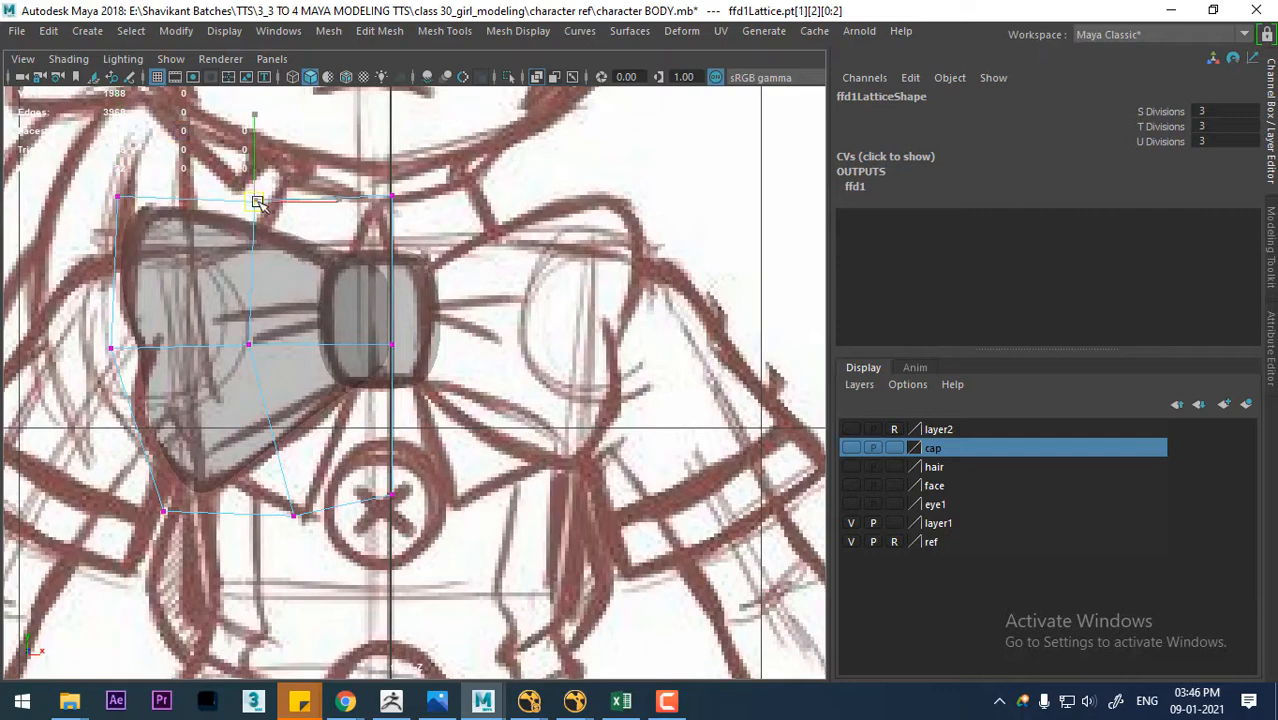
{"action": "right_click_drag", "start_coordinate": [297, 157], "coordinate": [395, 131]}
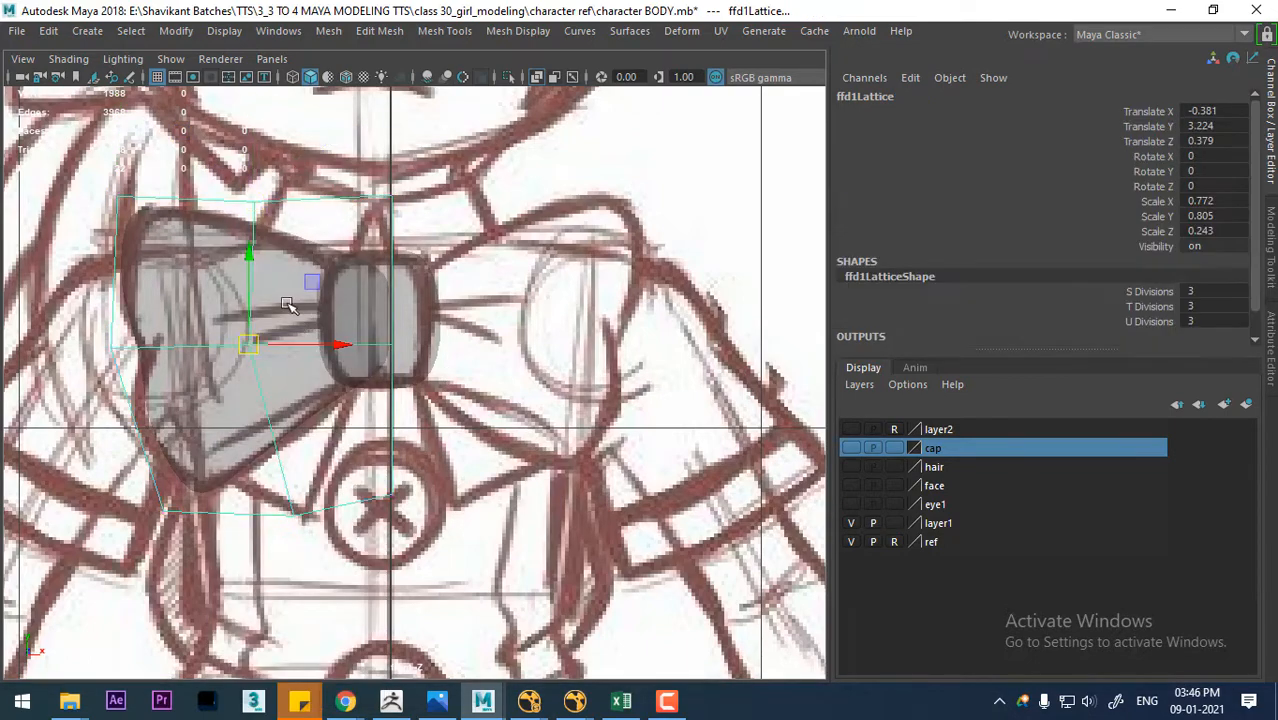
- Delete the construction history of the bow's side piece to bake in the lattice deformation
{"action": "left_click", "coordinate": [48, 30]}
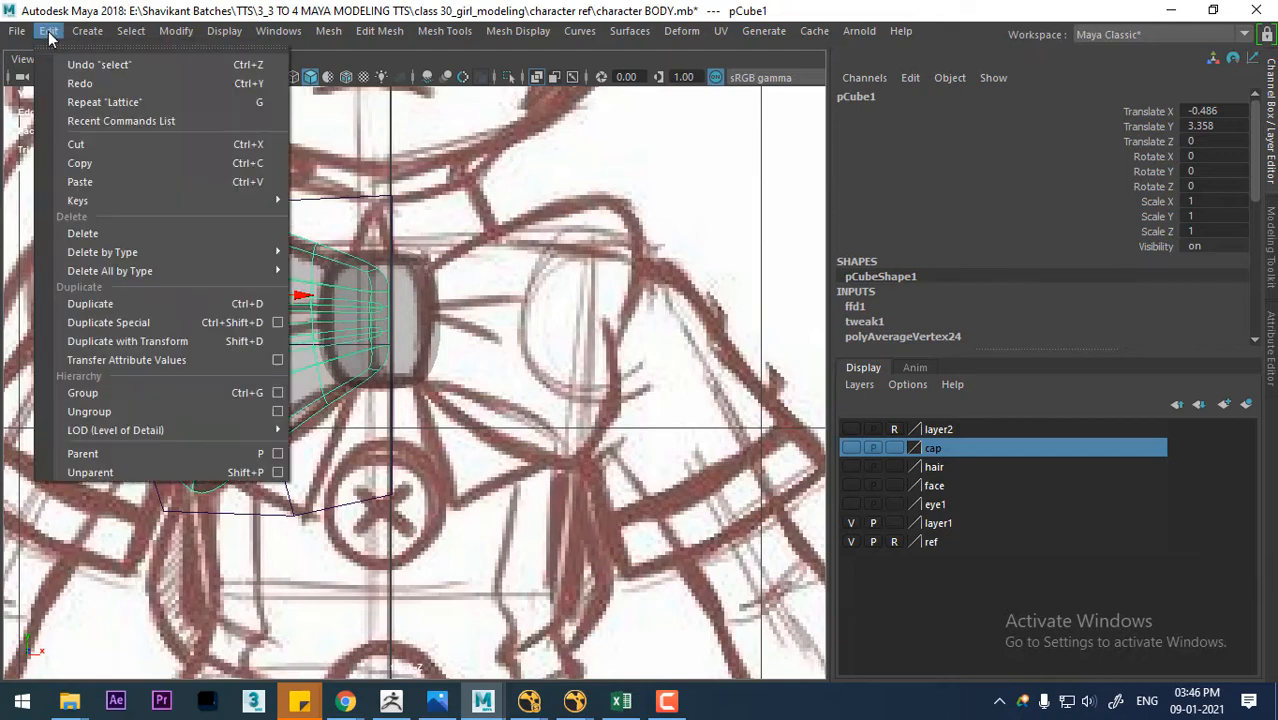
{"action": "mouse_move", "coordinate": [134, 254]}
{"action": "left_click", "coordinate": [315, 268]}
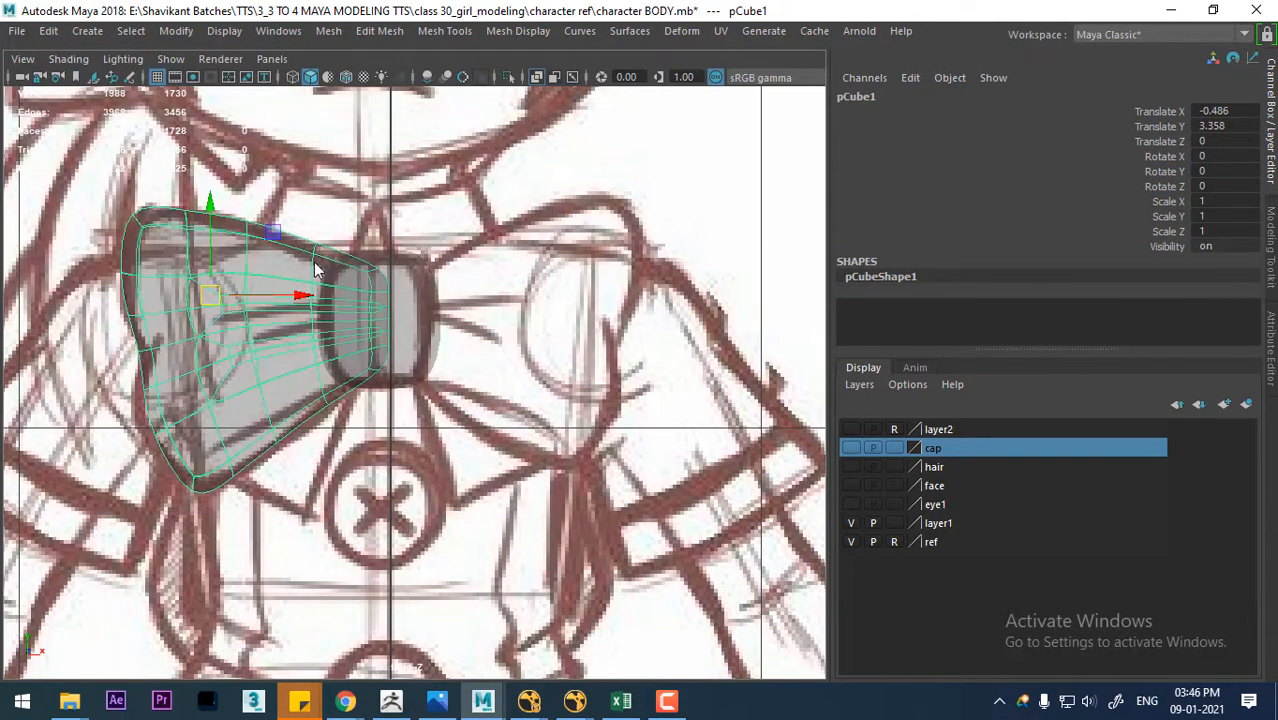
{"action": "key", "text": "4"}
{"action": "key", "text": "5"}
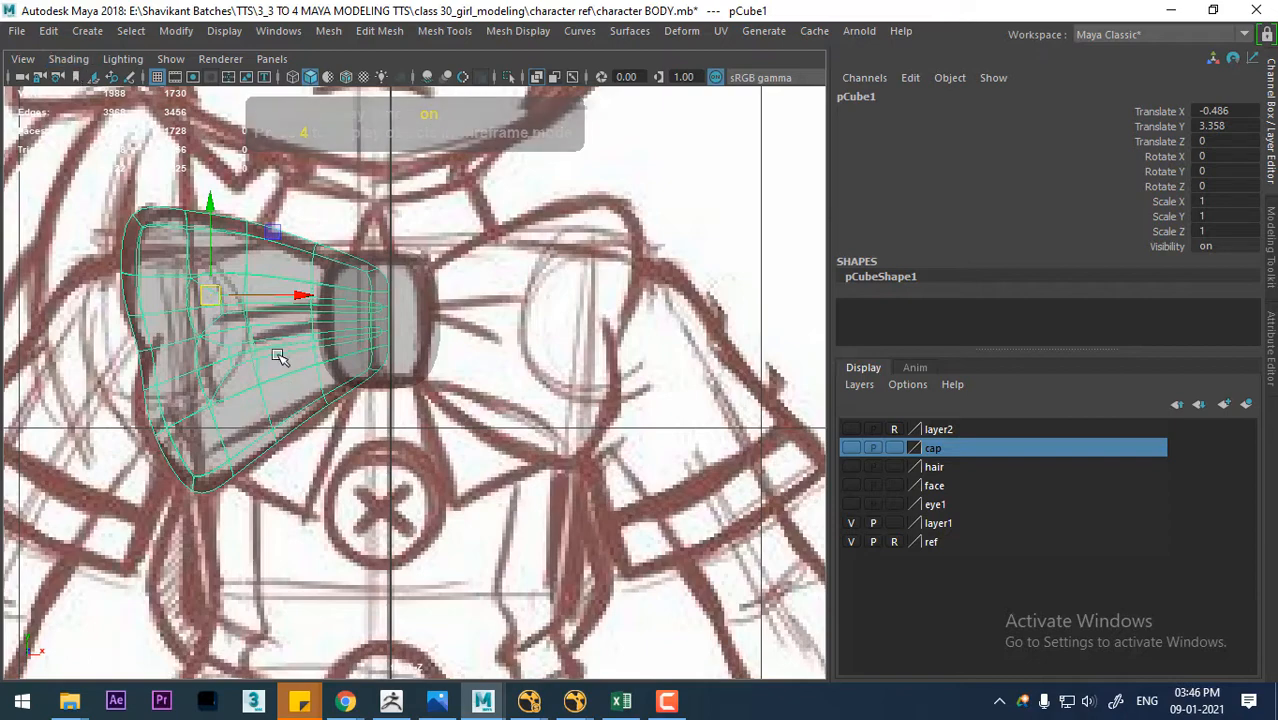
- Turn on wireframe on shaded display and snap the side piece's pivot to the center of the knot
{"action": "left_click", "coordinate": [414, 308]}
{"action": "scroll", "coordinate": [420, 355], "scroll_direction": "up", "scroll_amount": 6}
{"action": "mouse_move", "coordinate": [449, 379]}
{"action": "middle_mouse_down", "text": "alt"}
{"action": "mouse_move", "coordinate": [416, 349]}
{"action": "mouse_move", "coordinate": [465, 377]}
{"action": "middle_mouse_up", "text": "alt"}
{"action": "left_click", "coordinate": [226, 306]}
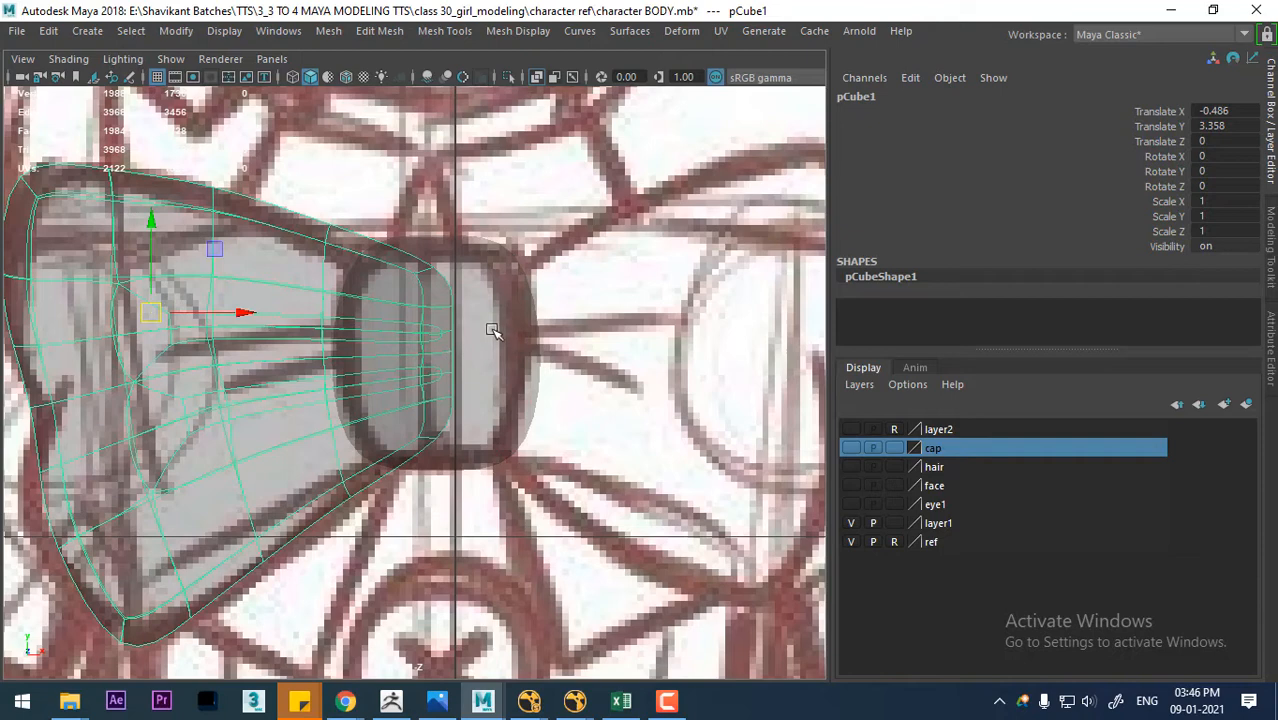
{"action": "left_click", "coordinate": [492, 330]}
{"action": "left_click", "coordinate": [236, 289]}
{"action": "left_click", "coordinate": [348, 78]}
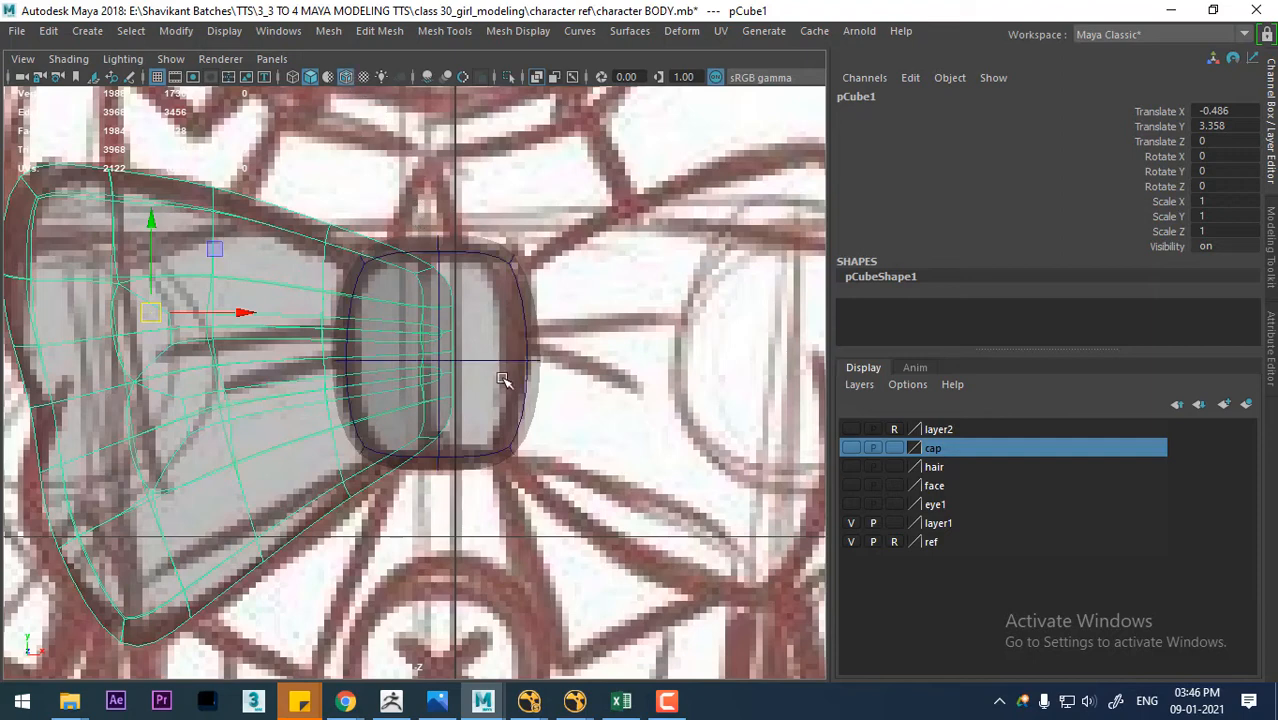
{"action": "key", "text": "d"}
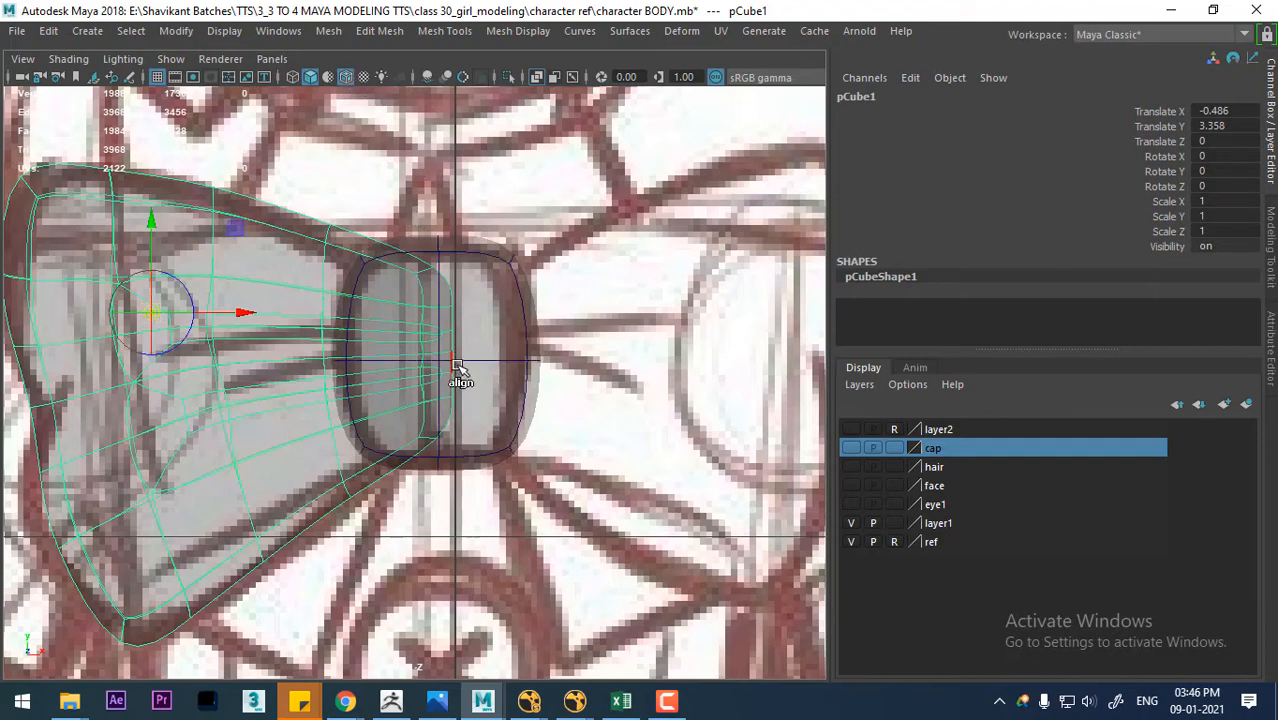
{"action": "left_click", "coordinate": [432, 360]}
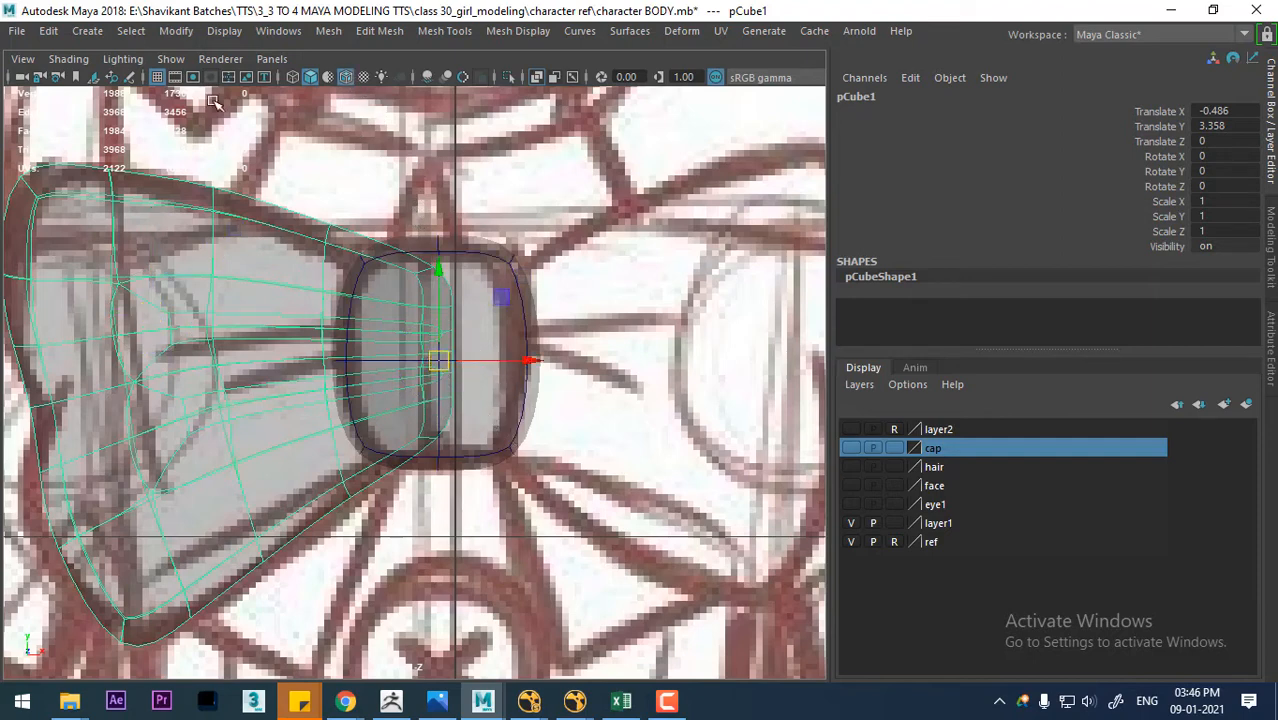
- Mirror the side piece to the other side of the knot using Duplicate Special with Scale X -1
{"action": "left_click", "coordinate": [47, 31]}
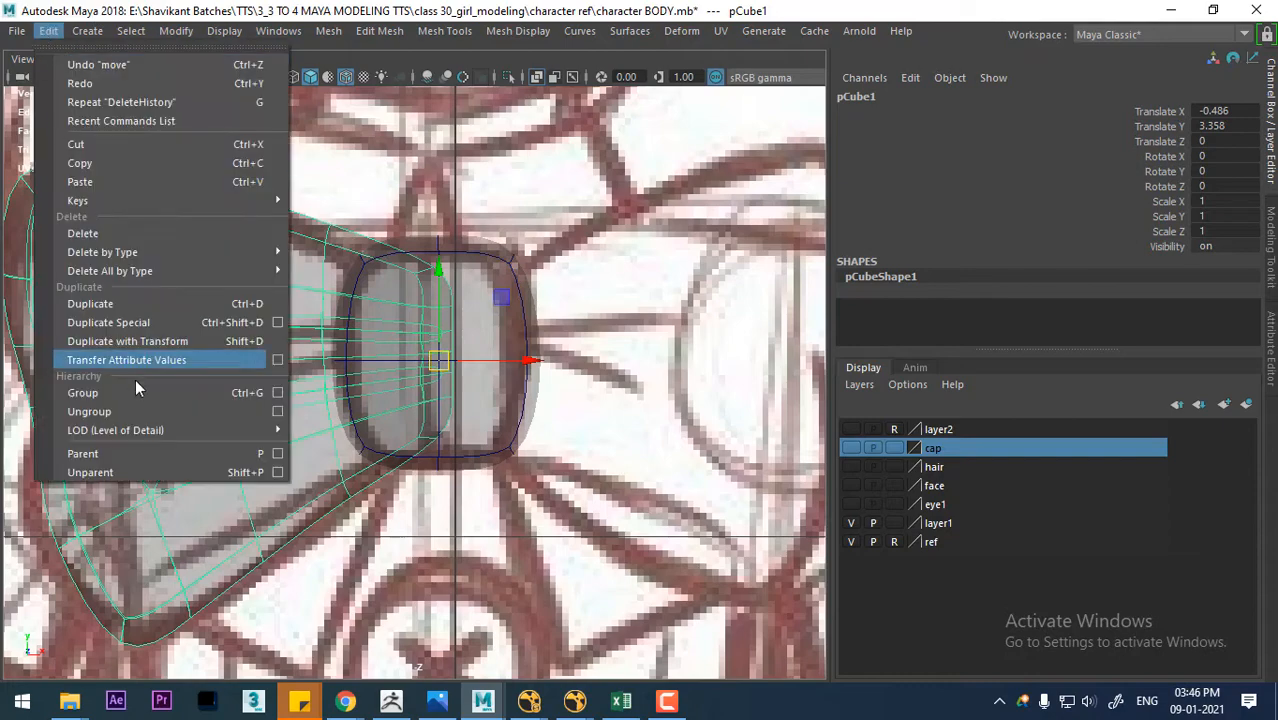
{"action": "left_click", "coordinate": [277, 323]}
{"action": "left_click", "coordinate": [965, 466]}
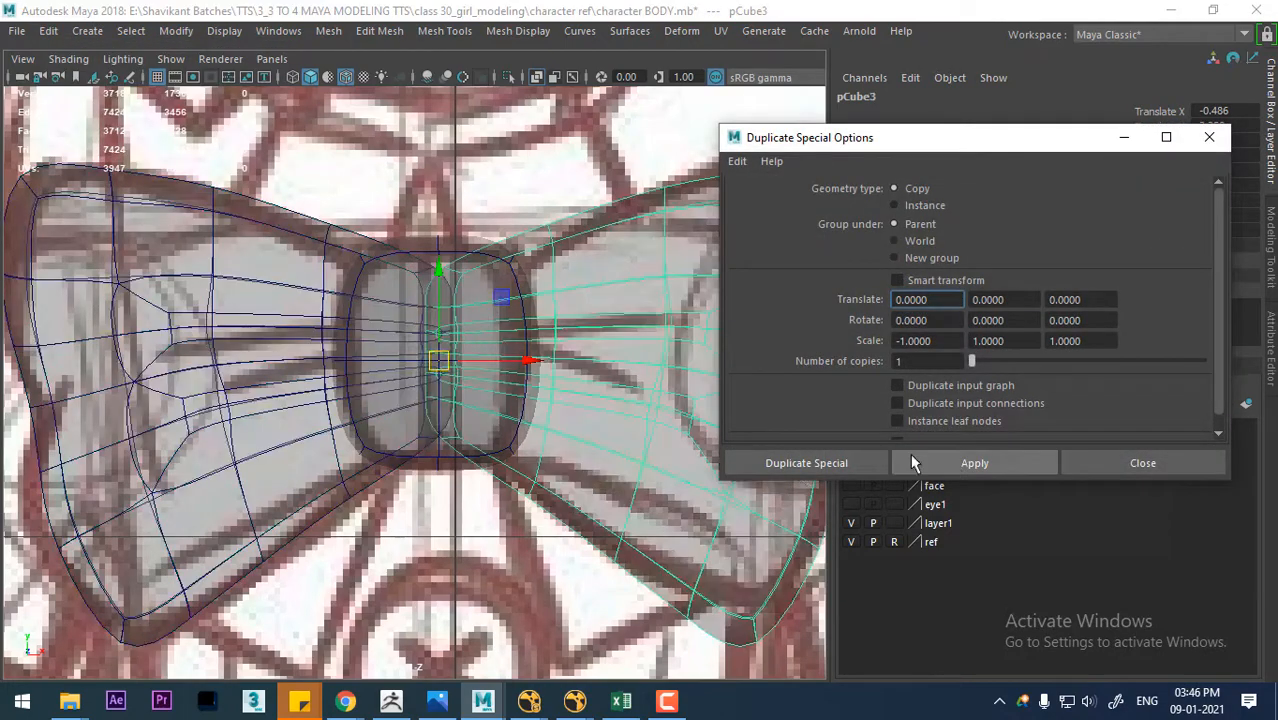
{"action": "scroll", "coordinate": [613, 518], "scroll_direction": "down", "scroll_amount": 10}
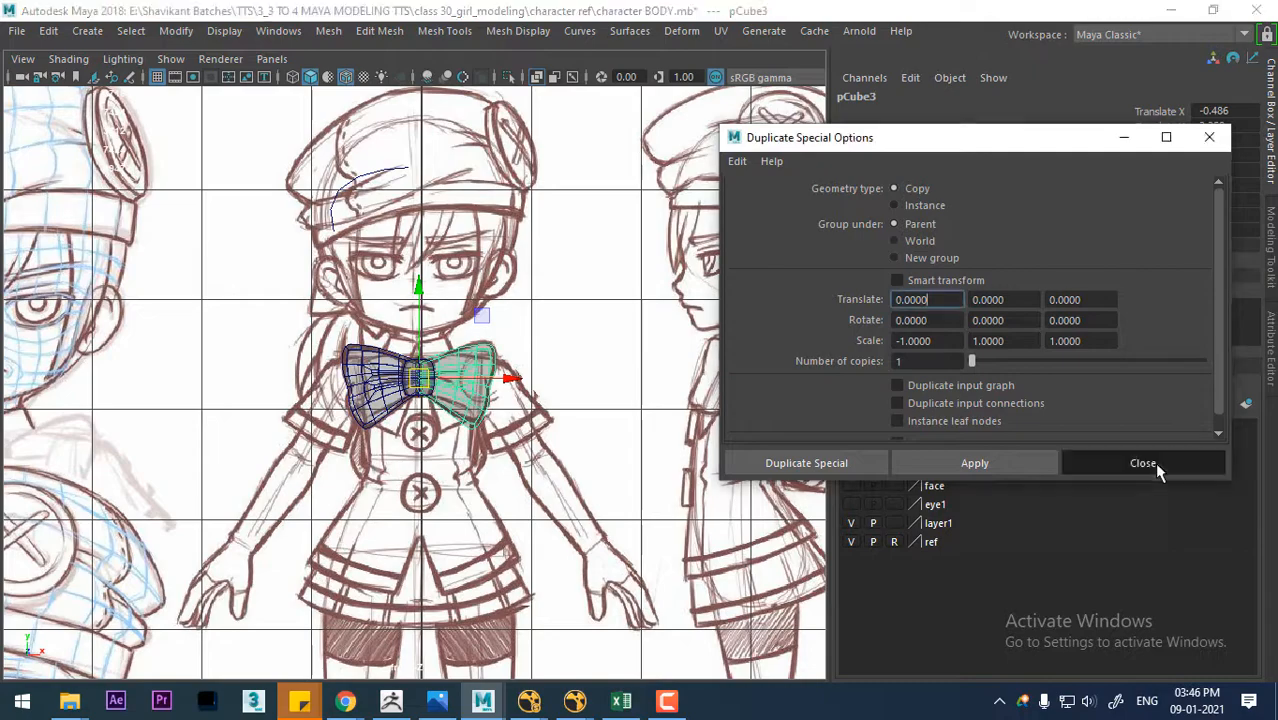
{"action": "left_click", "coordinate": [1142, 463]}
- Turn off X-Ray shading and switch to the perspective view, looking at the bow from the side
{"action": "scroll", "coordinate": [205, 112], "scroll_direction": "up", "scroll_amount": 3}
{"action": "left_click", "coordinate": [72, 62]}
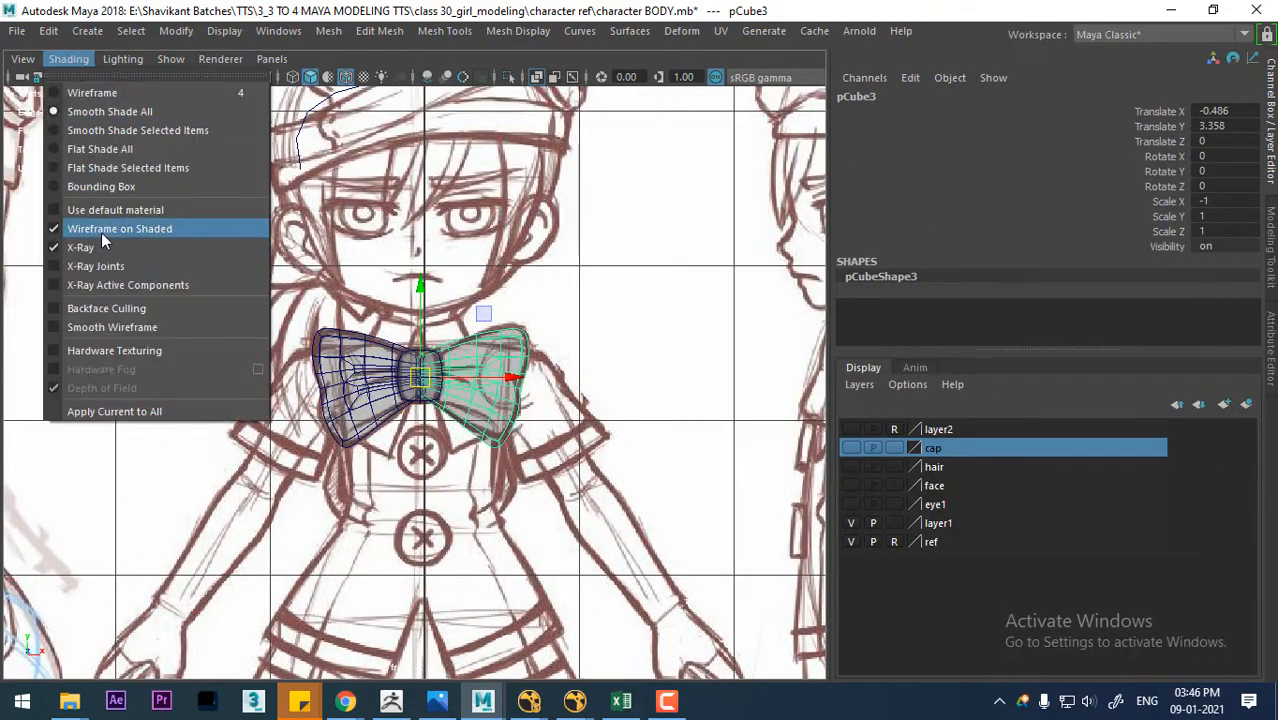
{"action": "left_click", "coordinate": [105, 252]}
{"action": "key", "text": "space"}
{"action": "left_click_drag", "start_coordinate": [557, 92], "coordinate": [558, 88]}
{"action": "left_click_drag", "start_coordinate": [545, 262], "coordinate": [583, 428], "text": "alt"}
{"action": "scroll", "coordinate": [580, 490], "scroll_direction": "up", "scroll_amount": 3}
{"action": "left_click_drag", "start_coordinate": [580, 490], "coordinate": [638, 510], "text": "alt"}
{"action": "left_click", "coordinate": [640, 511]}
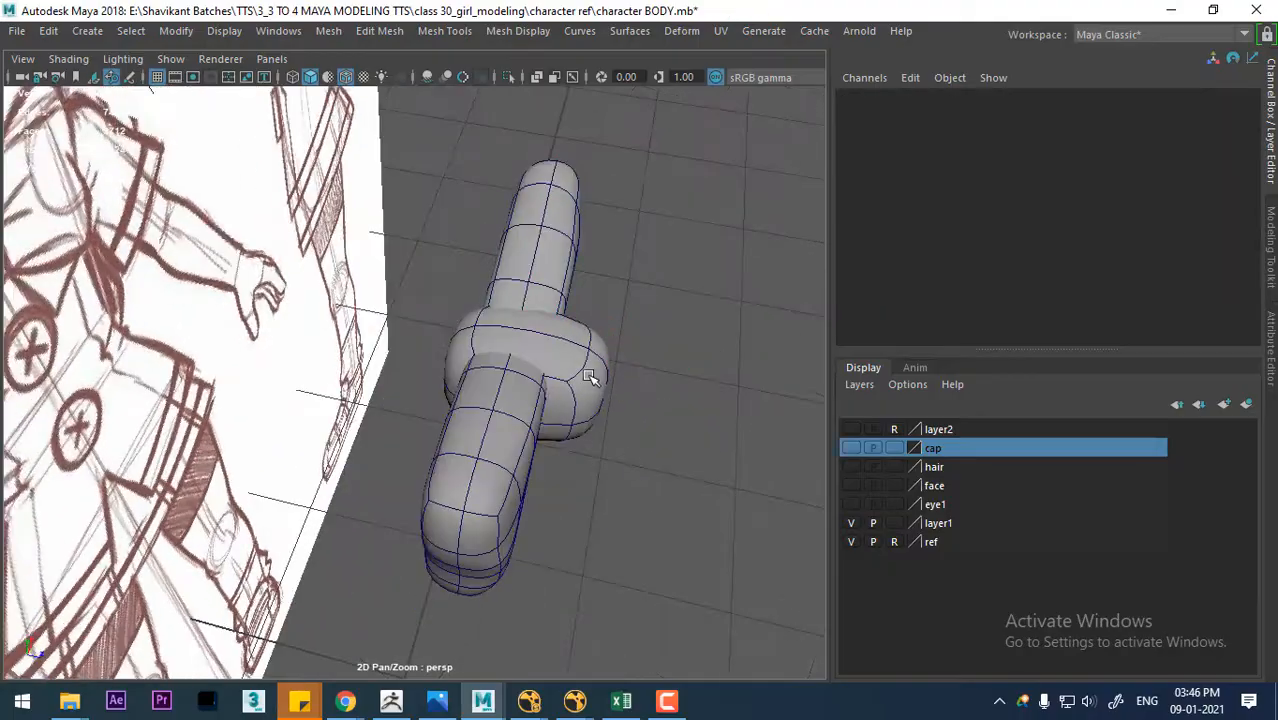
- Move the knot's front vertices back along Z in unsmoothed display to reduce how far it protrudes from the bow
{"action": "left_click", "coordinate": [590, 373]}
{"action": "key", "text": "f"}
{"action": "left_click_drag", "start_coordinate": [585, 394], "coordinate": [571, 434], "text": "alt"}
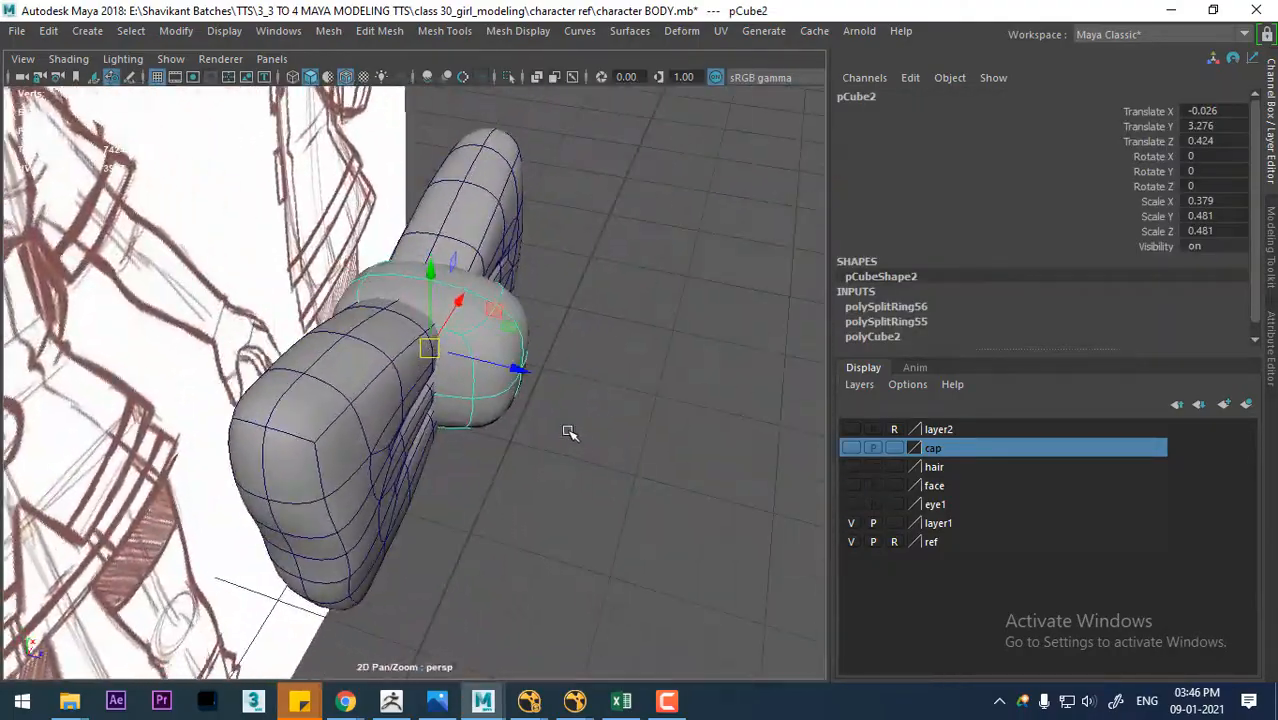
{"action": "key", "text": "1"}
{"action": "key", "text": "3"}
{"action": "left_click_drag", "start_coordinate": [517, 372], "coordinate": [588, 436], "text": "alt"}
{"action": "right_click_drag", "start_coordinate": [585, 237], "coordinate": [379, 86]}
{"action": "left_click_drag", "start_coordinate": [404, 258], "coordinate": [380, 309], "text": "alt"}
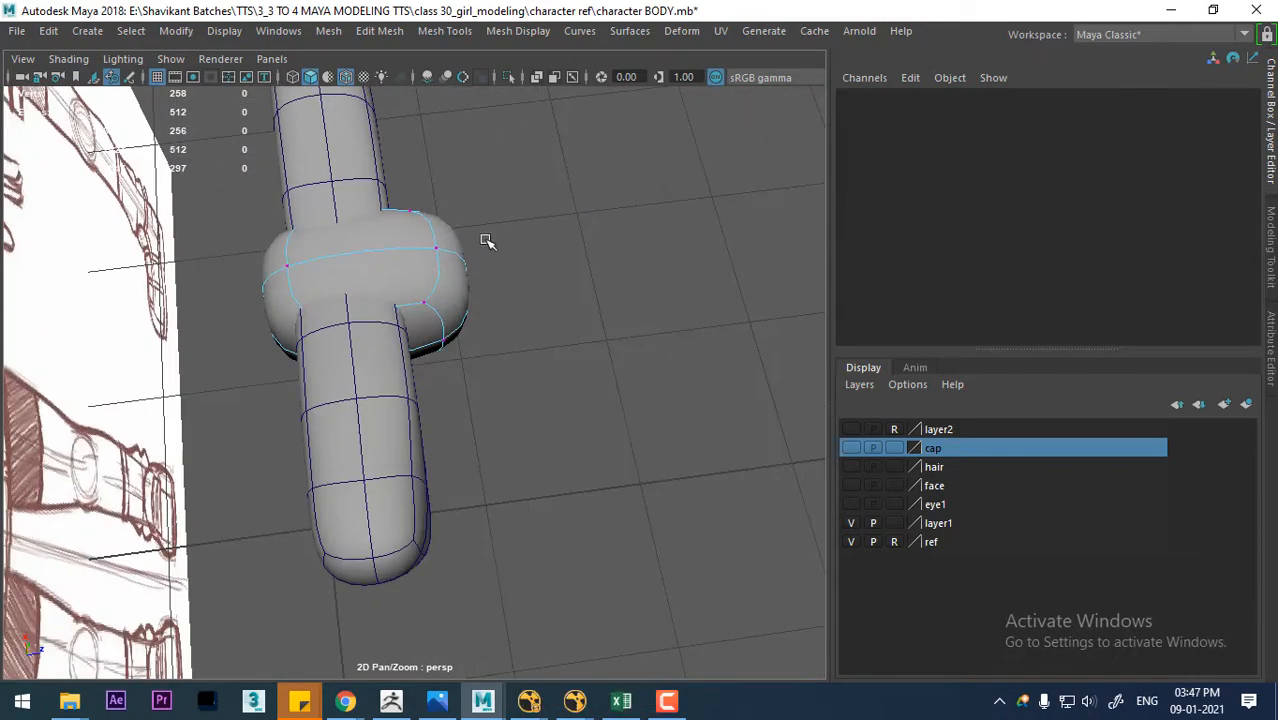
{"action": "key", "text": "1"}
{"action": "left_click_drag", "start_coordinate": [551, 201], "coordinate": [384, 515]}
{"action": "left_click_drag", "start_coordinate": [436, 400], "coordinate": [470, 240], "text": "alt"}
{"action": "left_click_drag", "start_coordinate": [583, 428], "coordinate": [354, 282]}
- Split the knot's depth edges with a central edge loop and scale that loop up so the knot bulges
{"action": "right_click_drag", "start_coordinate": [353, 160], "coordinate": [320, 104]}
{"action": "left_click", "coordinate": [317, 328]}
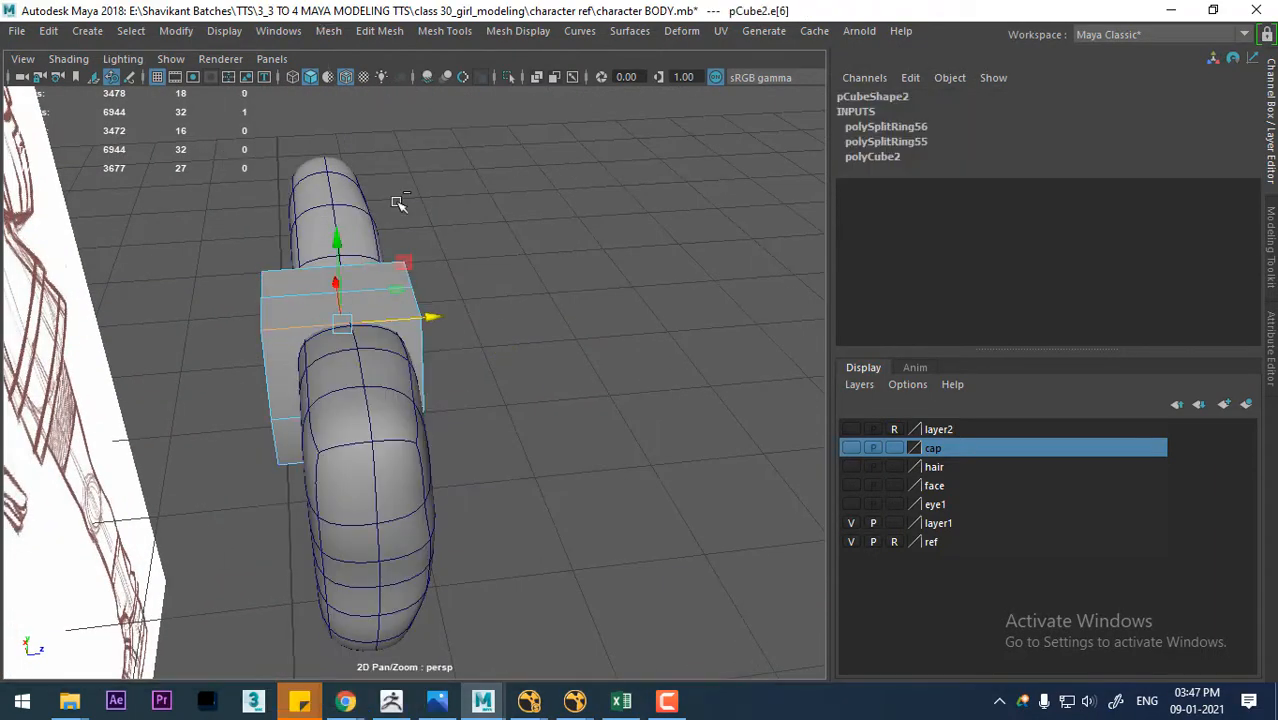
{"action": "right_click_drag", "start_coordinate": [396, 202], "coordinate": [345, 304], "text": "ctrl"}
{"action": "key", "text": "r"}
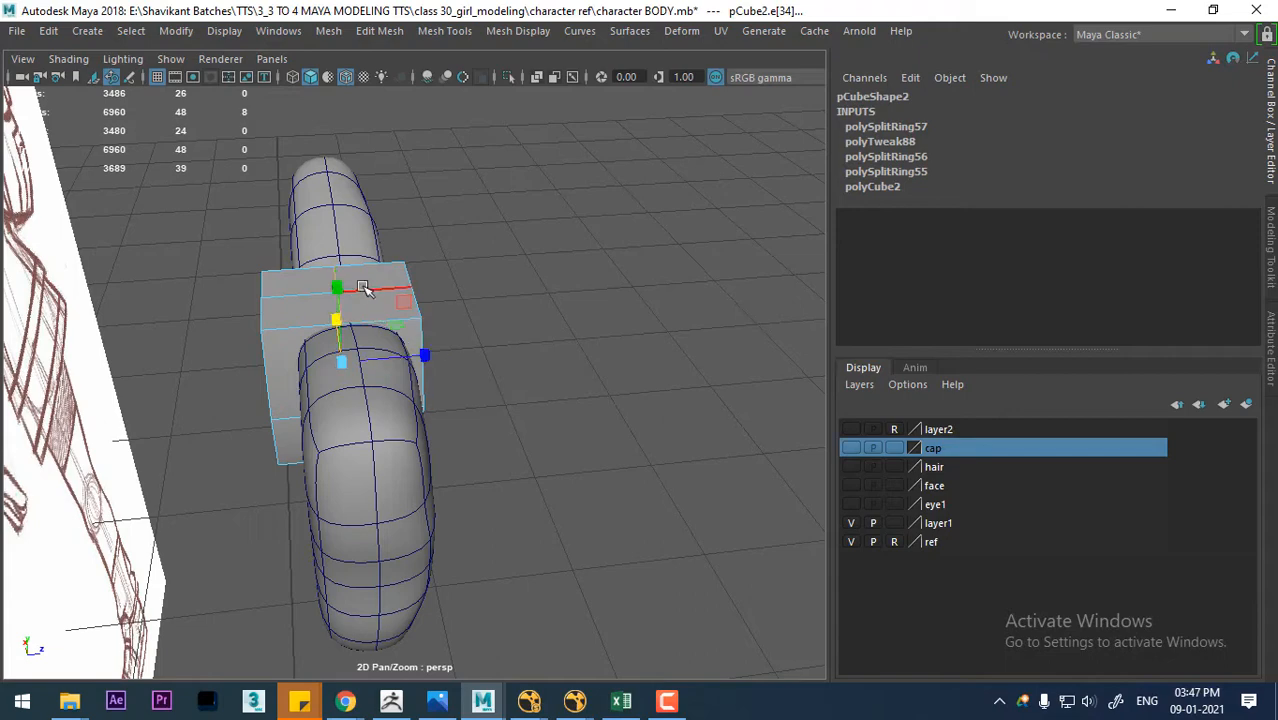
{"action": "left_click_drag", "start_coordinate": [337, 271], "coordinate": [379, 262], "text": "alt"}
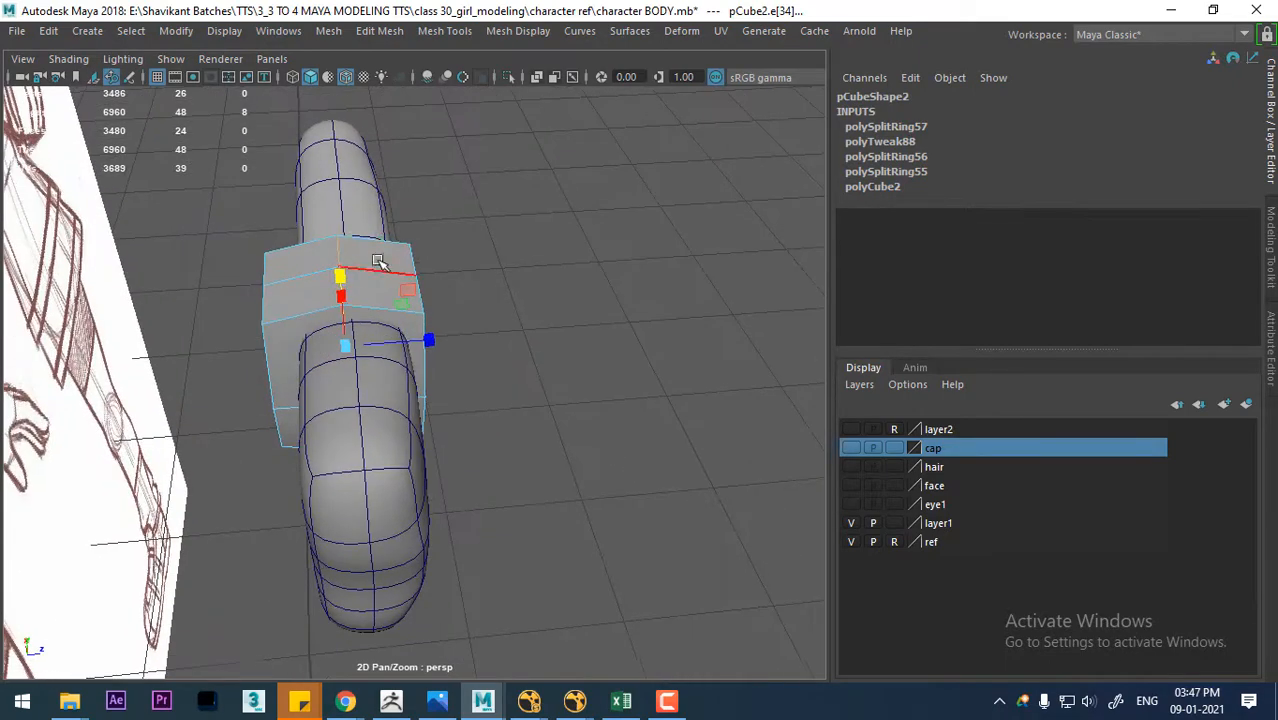
- Adjust the knot's back vertices along Z and check the smoothed knot from the front
{"action": "right_click_drag", "start_coordinate": [382, 161], "coordinate": [316, 204]}
{"action": "right_click_drag", "start_coordinate": [365, 262], "coordinate": [237, 197]}
{"action": "left_click_drag", "start_coordinate": [195, 198], "coordinate": [285, 455]}
{"action": "right_click_drag", "start_coordinate": [405, 161], "coordinate": [268, 162]}
{"action": "left_click_drag", "start_coordinate": [216, 195], "coordinate": [307, 548]}
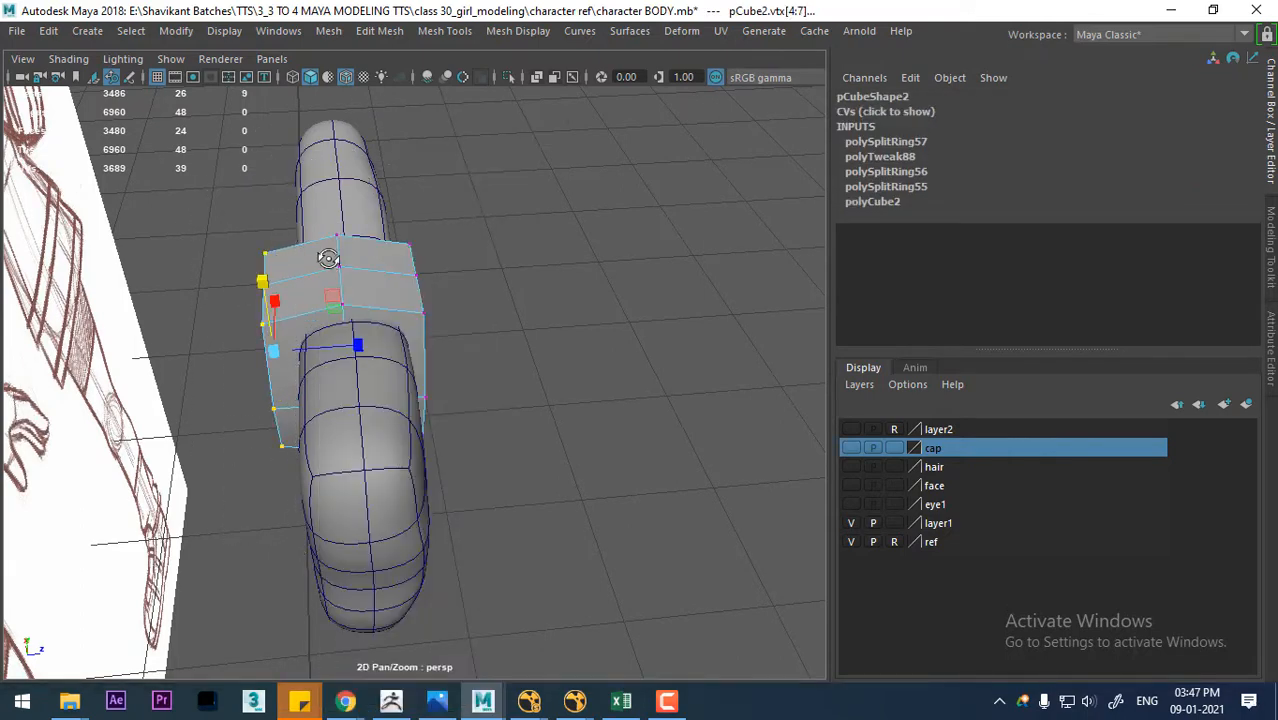
{"action": "left_click_drag", "start_coordinate": [328, 257], "coordinate": [303, 325], "text": "alt"}
{"action": "key", "text": "3"}
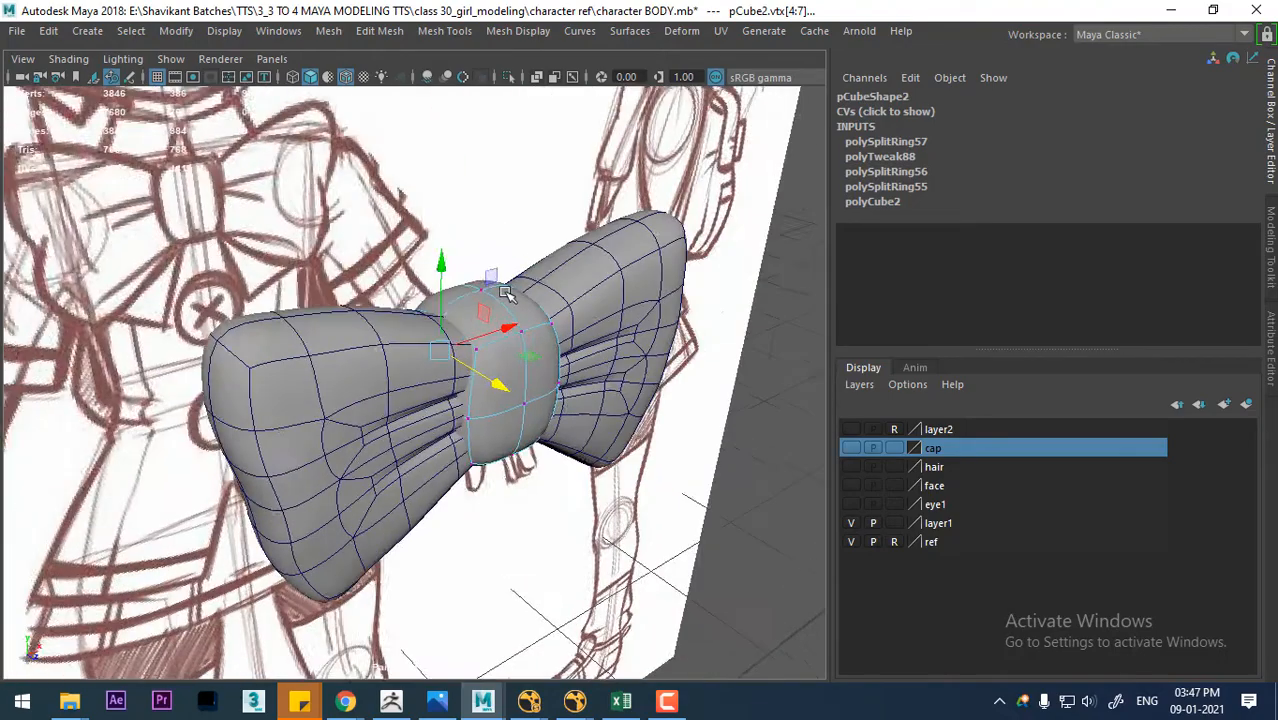
{"action": "left_click_drag", "start_coordinate": [504, 292], "coordinate": [402, 294], "text": "alt"}
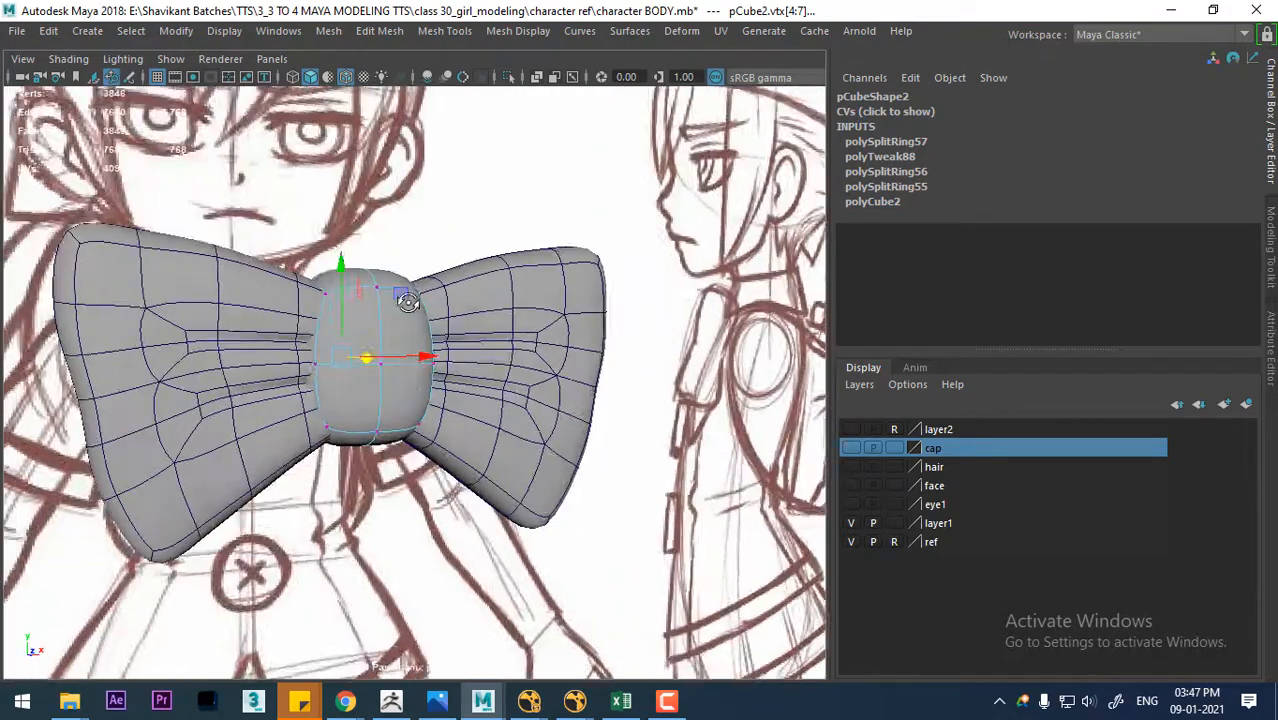
{"action": "right_click_drag", "start_coordinate": [402, 294], "coordinate": [432, 305], "text": "alt"}
- Combine the two side pieces and the knot into a single bow mesh
{"action": "right_click_drag", "start_coordinate": [424, 161], "coordinate": [562, 106]}
{"action": "left_click", "coordinate": [559, 271]}
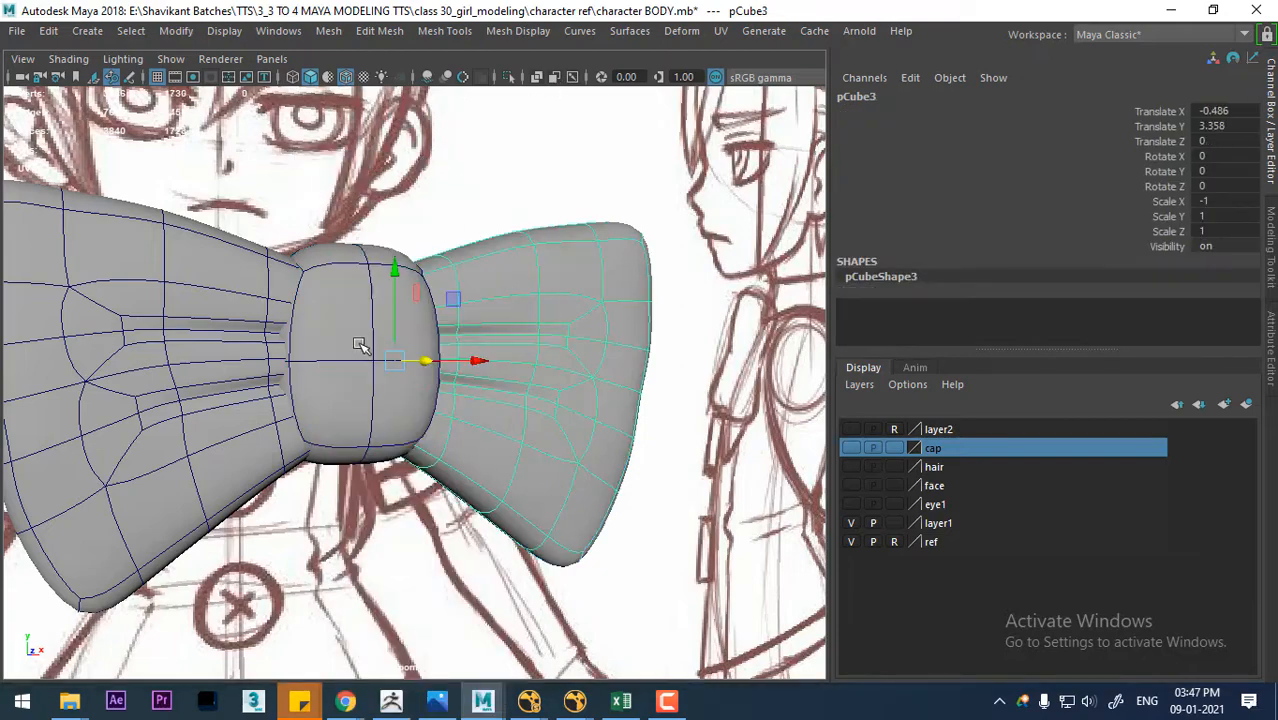
{"action": "left_click", "coordinate": [344, 330], "text": "shift"}
{"action": "left_click", "coordinate": [256, 314], "text": "shift"}
{"action": "left_click_drag", "start_coordinate": [441, 414], "coordinate": [404, 358], "text": "alt"}
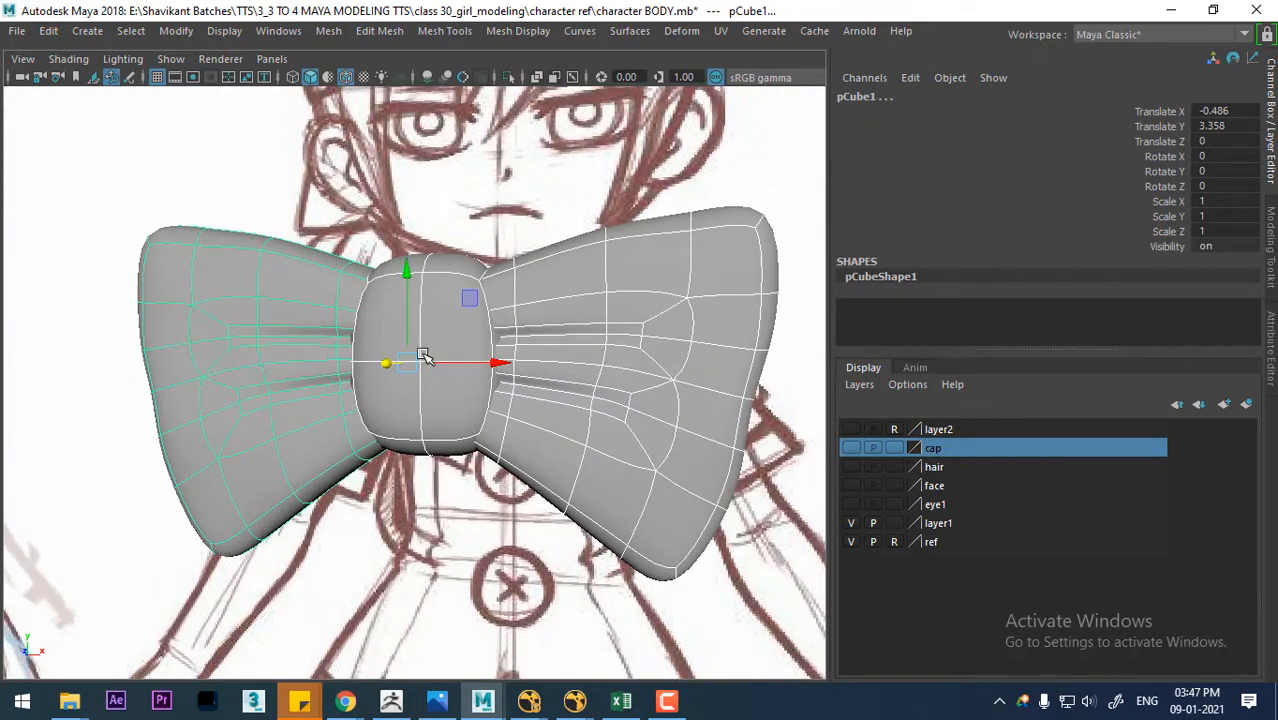
{"action": "right_click_drag", "start_coordinate": [416, 302], "coordinate": [389, 574], "text": "shift"}
- Show all hidden objects and move the bow forward to Translate Z 0.293, in front of the yellow outfit's chest
{"action": "left_click_drag", "start_coordinate": [512, 322], "coordinate": [628, 352], "text": "alt"}
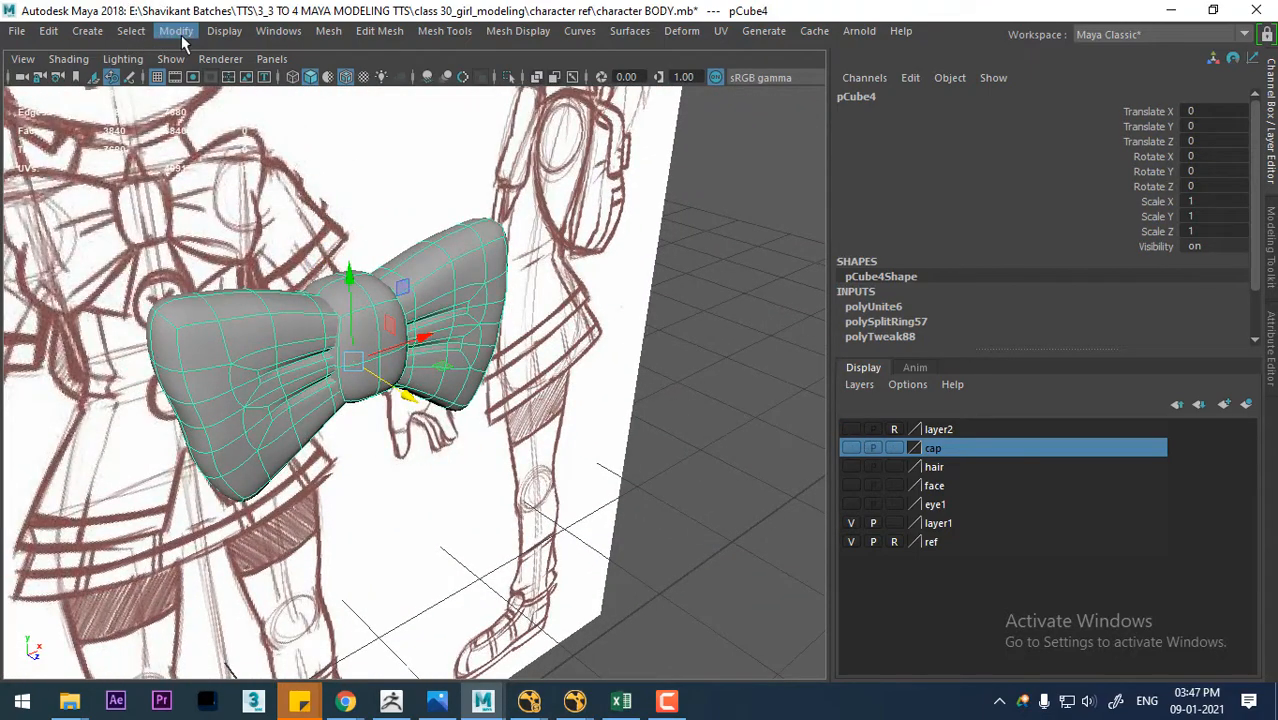
{"action": "left_click", "coordinate": [224, 31]}
{"action": "mouse_move", "coordinate": [252, 149]}
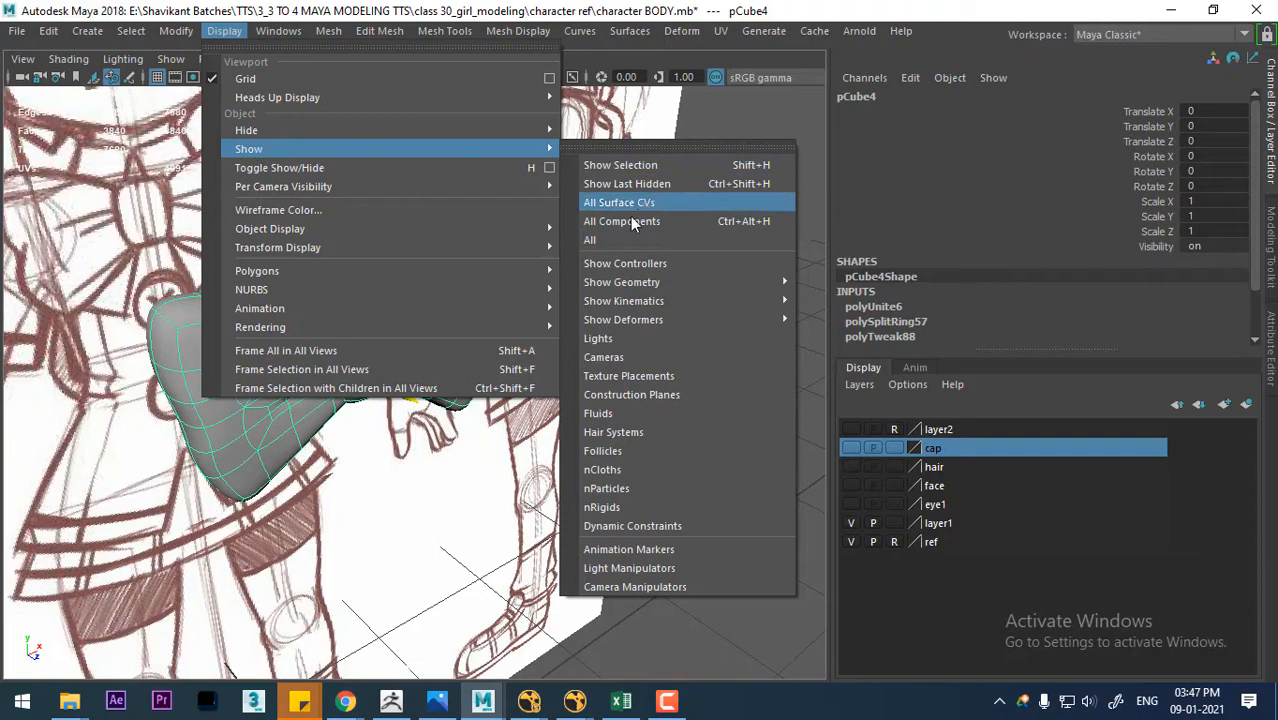
{"action": "left_click", "coordinate": [616, 239]}
{"action": "left_click_drag", "start_coordinate": [501, 350], "coordinate": [485, 322], "text": "alt"}
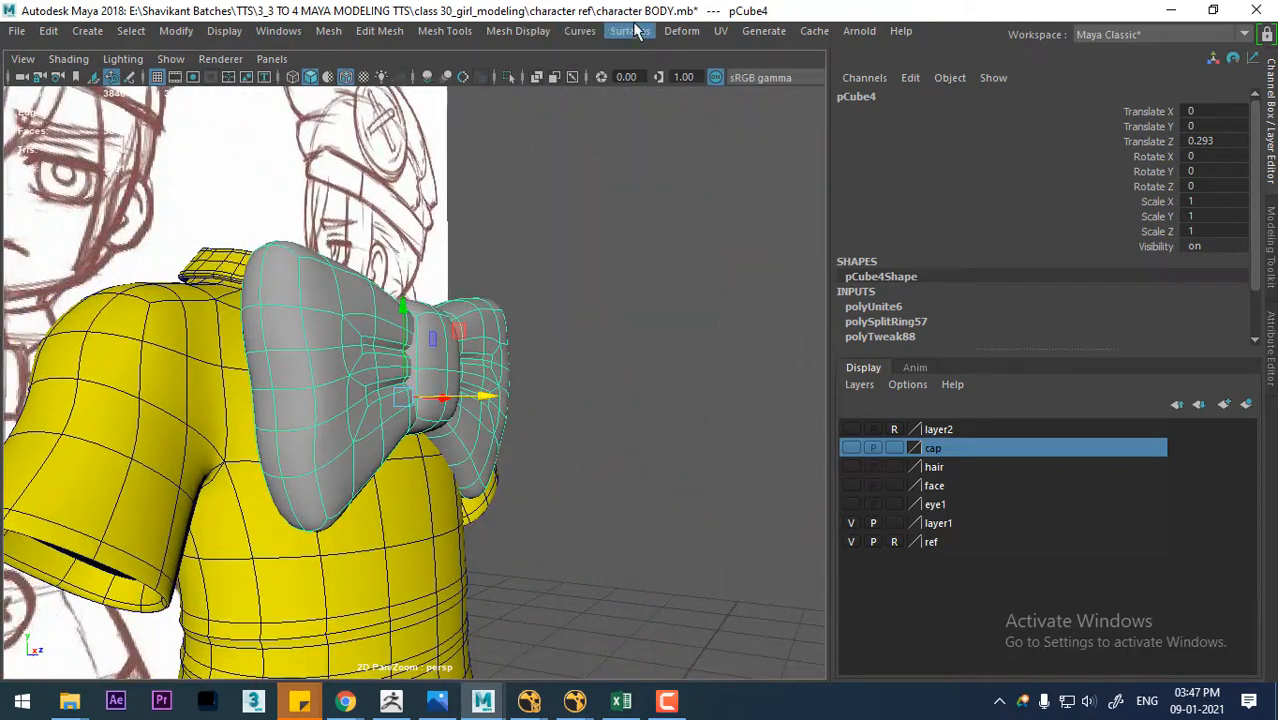
- Add a lattice deformer with 3 × 3 × 3 divisions to the combined bow
{"action": "left_click", "coordinate": [679, 32]}
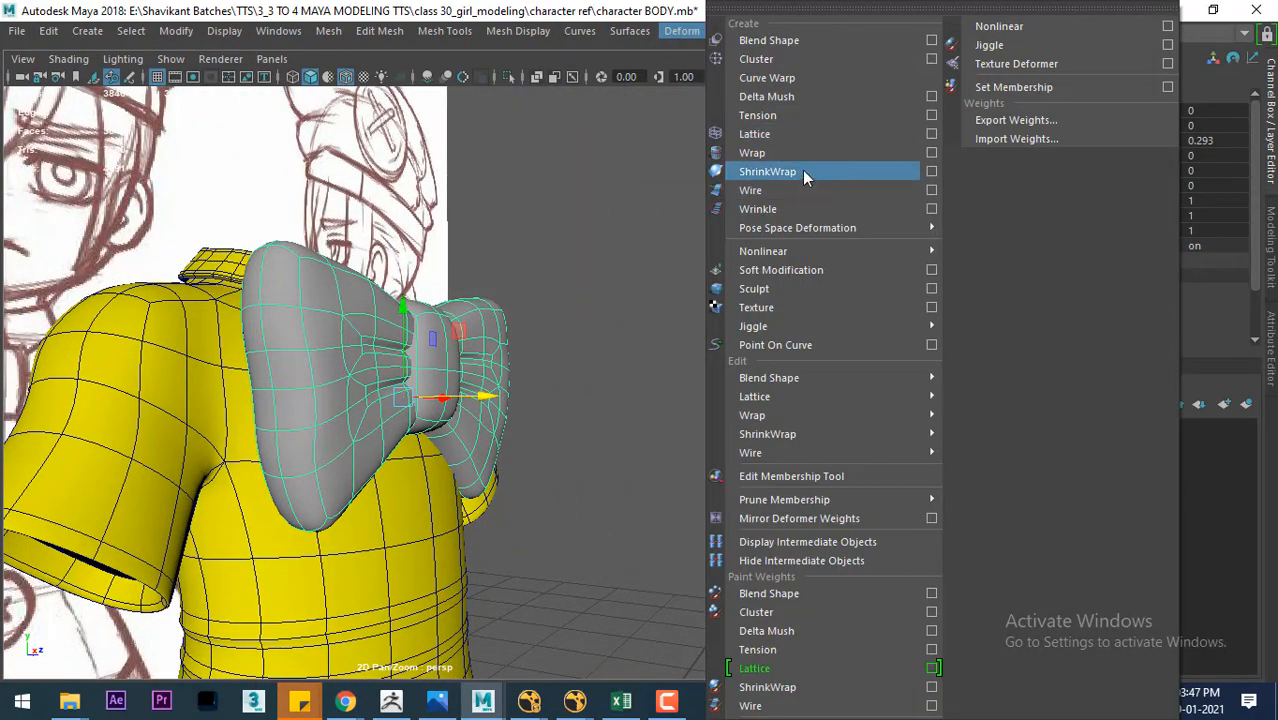
{"action": "left_click", "coordinate": [800, 135]}
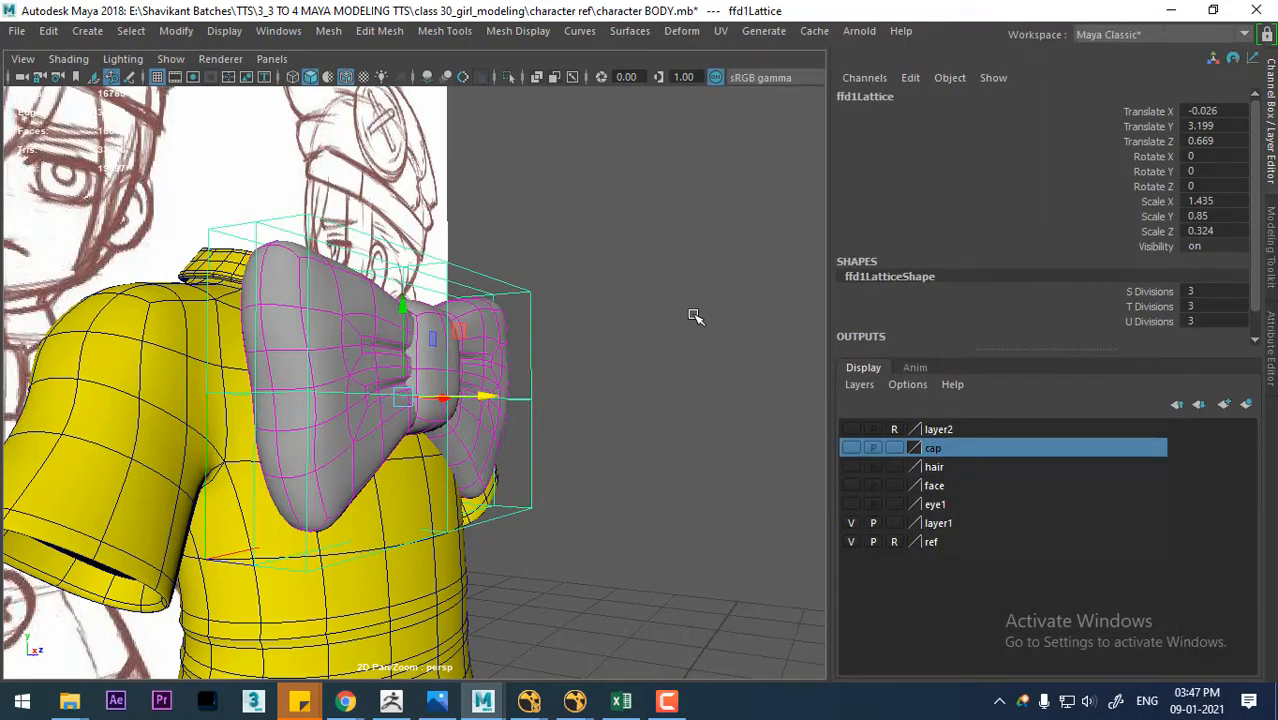
- Select the lattice points at both outer ends of the bow and rotate them to tilt the bow's sides back toward the chest
{"action": "left_click_drag", "start_coordinate": [610, 342], "coordinate": [656, 348], "text": "alt"}
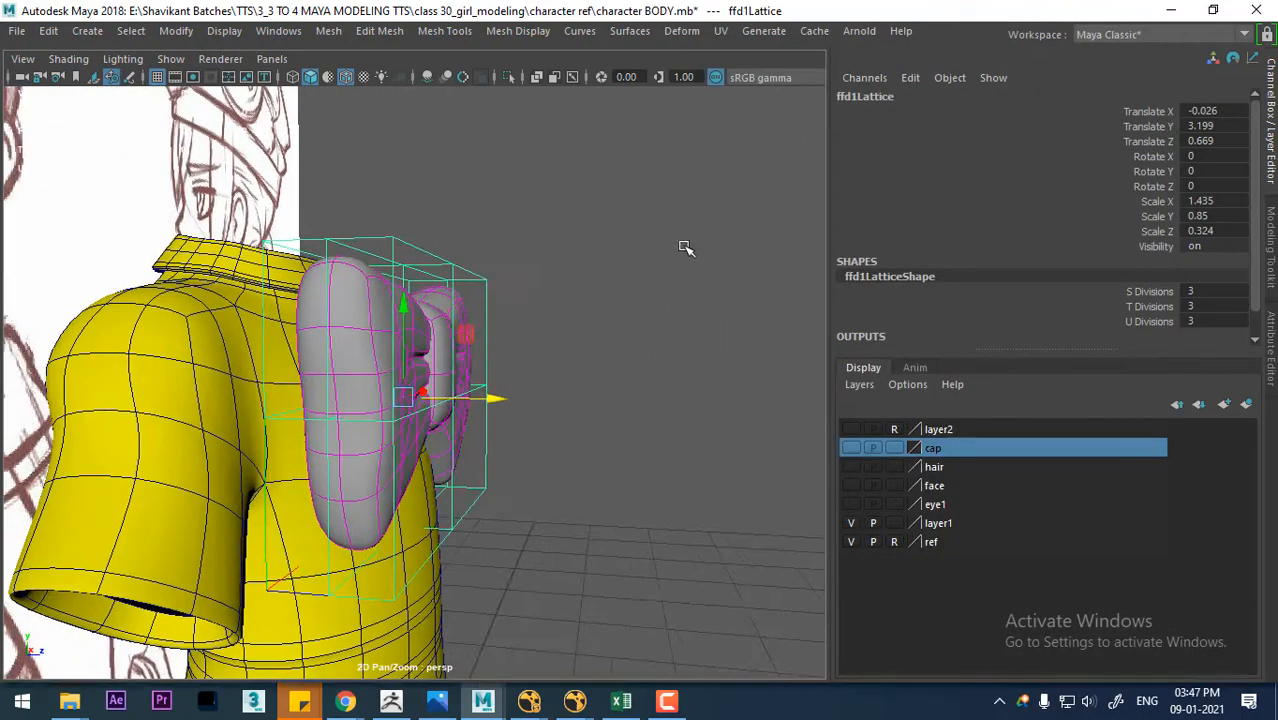
{"action": "right_click_drag", "start_coordinate": [684, 217], "coordinate": [606, 158]}
{"action": "left_click_drag", "start_coordinate": [625, 235], "coordinate": [452, 272], "text": "alt"}
{"action": "left_click_drag", "start_coordinate": [314, 187], "coordinate": [80, 643]}
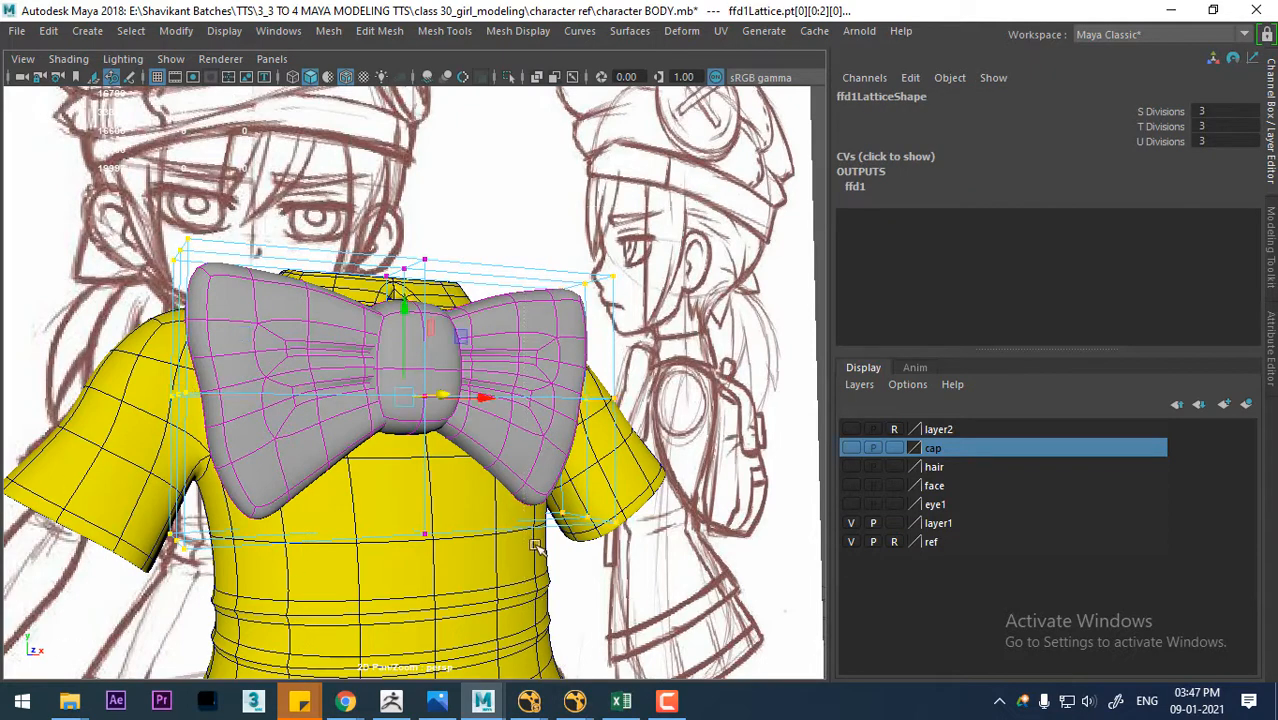
{"action": "left_click_drag", "start_coordinate": [536, 550], "coordinate": [669, 443], "text": "alt"}
{"action": "key", "text": "e"}
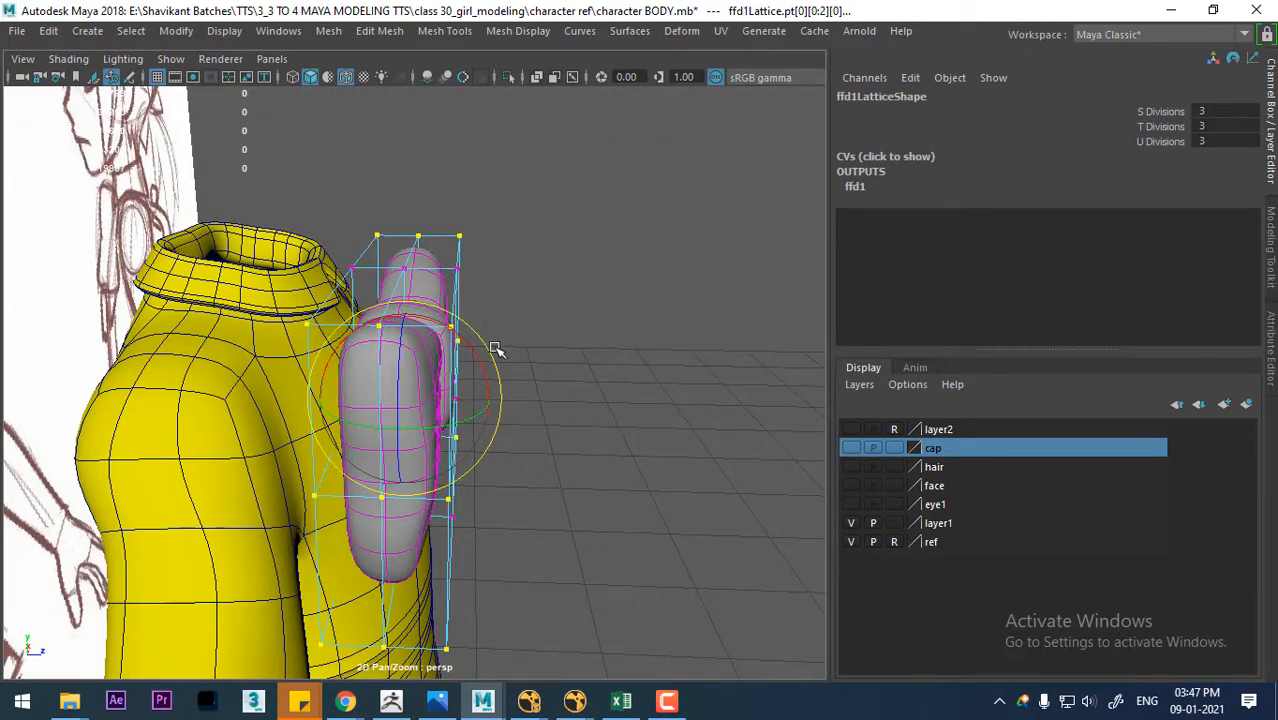
{"action": "left_click_drag", "start_coordinate": [469, 343], "coordinate": [452, 337]}
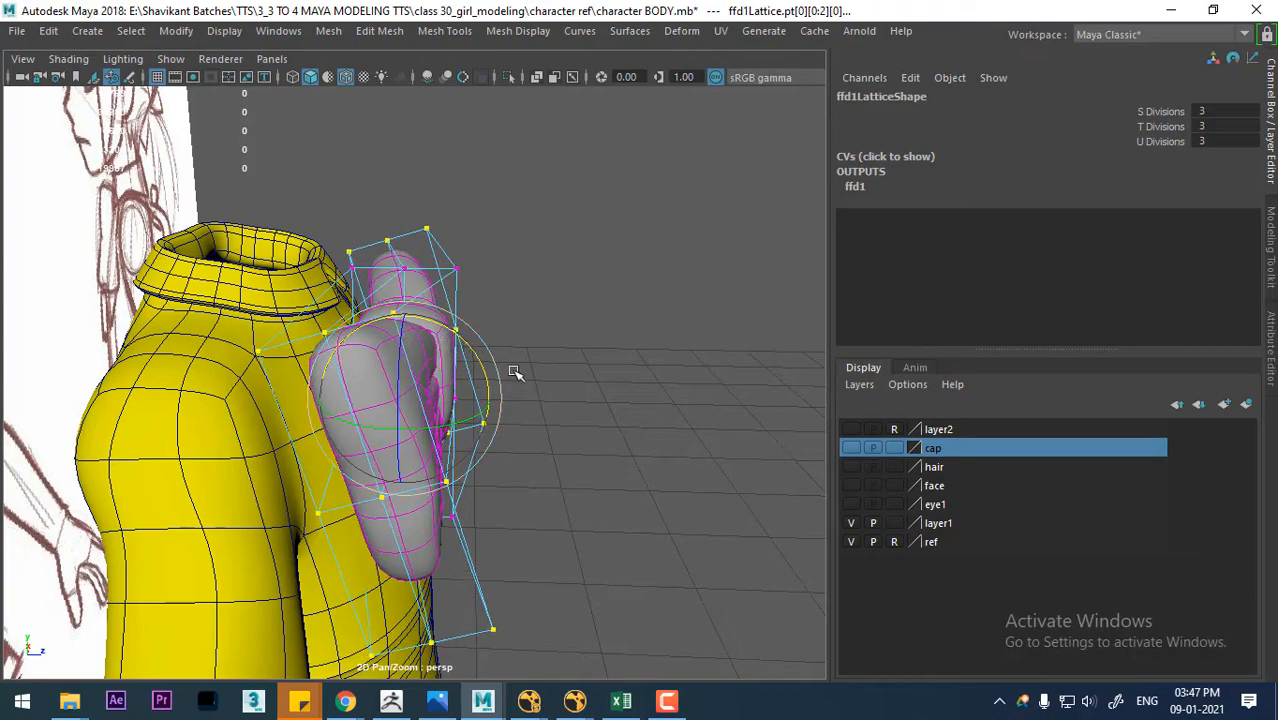
- Adjust the lattice's outer and middle points along Z to curve the bow around the chest, and return to object selection
{"action": "key", "text": "w"}
{"action": "left_click_drag", "start_coordinate": [531, 433], "coordinate": [447, 416], "text": "alt"}
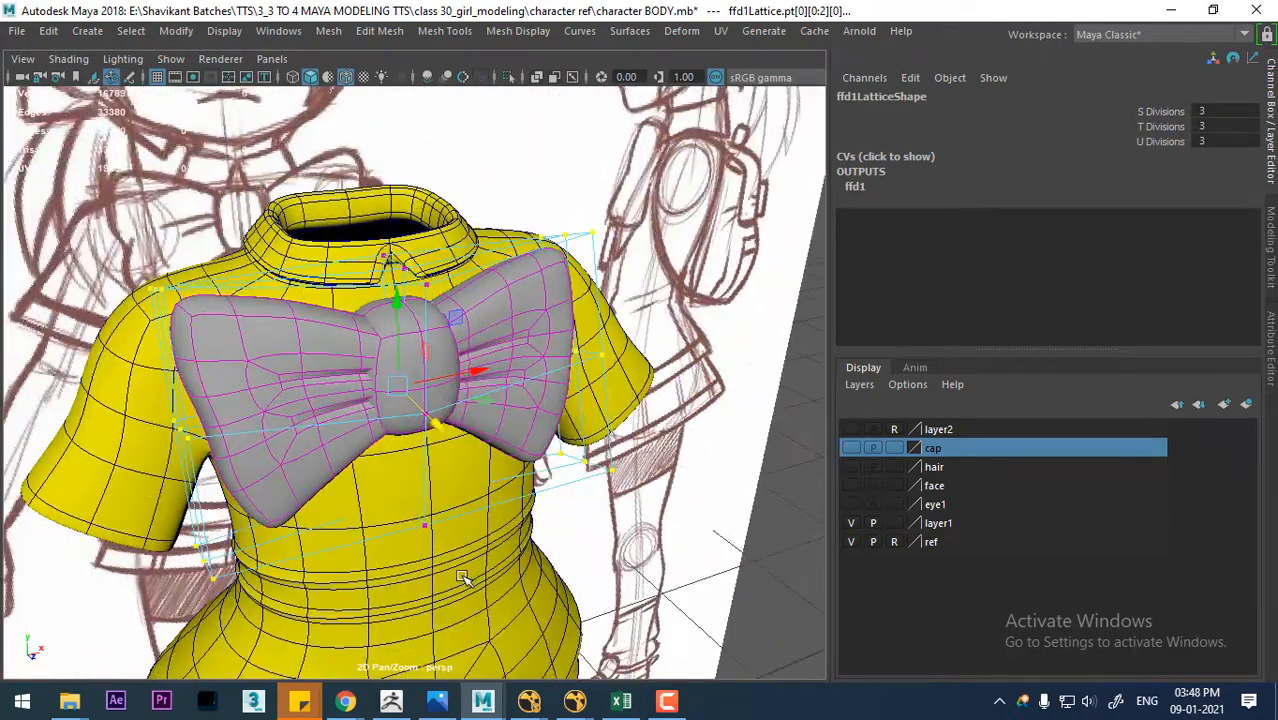
{"action": "left_click_drag", "start_coordinate": [357, 208], "coordinate": [459, 350], "text": "alt"}
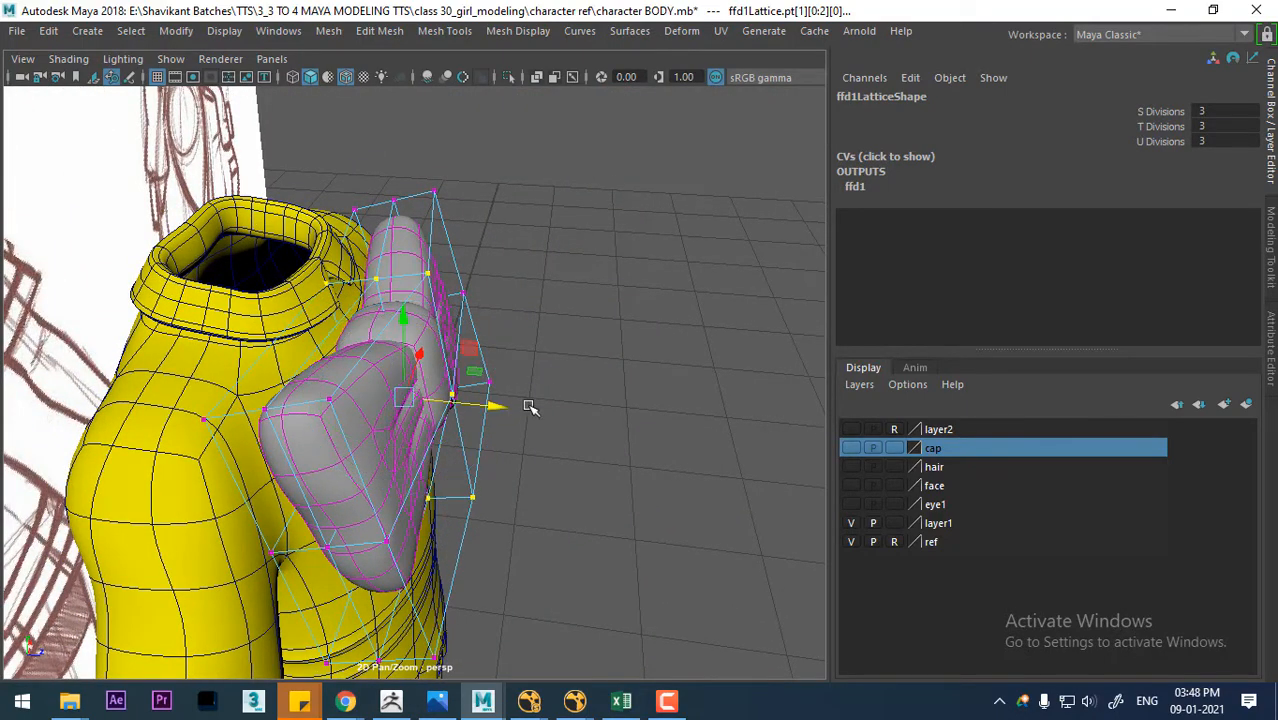
{"action": "left_click_drag", "start_coordinate": [499, 405], "coordinate": [597, 444], "text": "alt"}
{"action": "right_click_drag", "start_coordinate": [507, 301], "coordinate": [592, 134]}
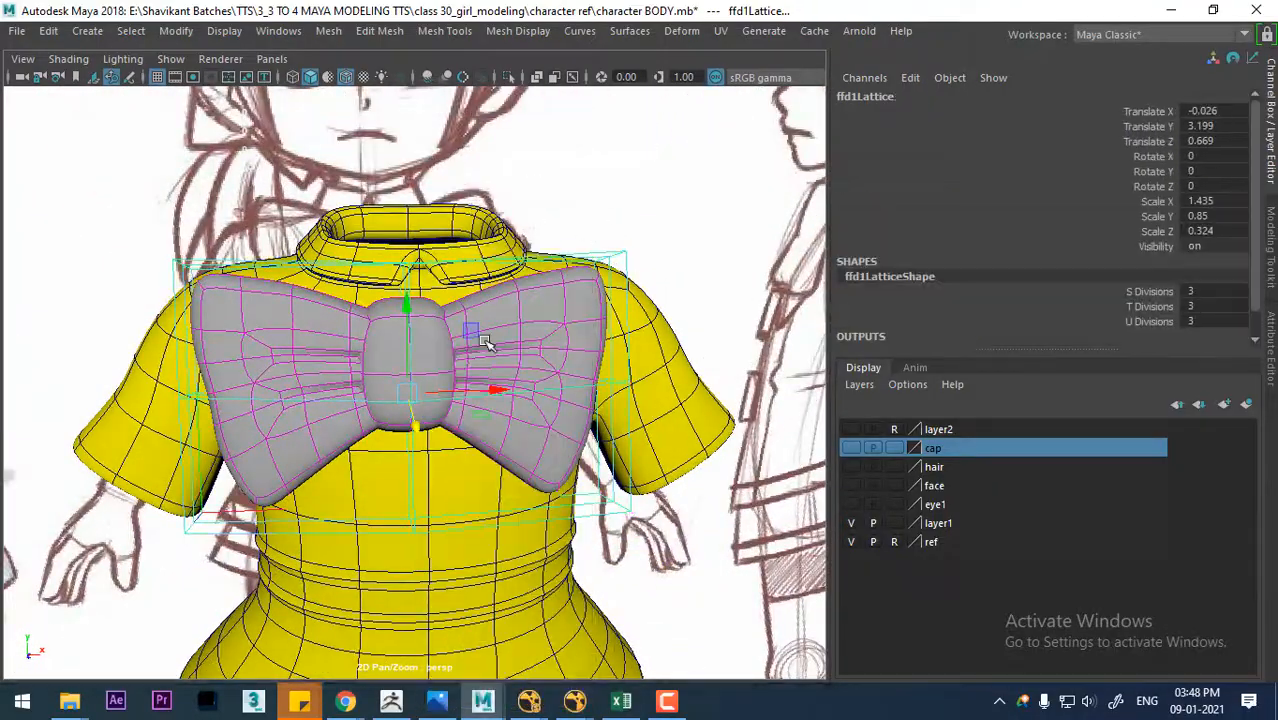
- Delete the bow mesh's construction history to bake in the lattice deformation
{"action": "left_click_drag", "start_coordinate": [489, 345], "coordinate": [698, 381], "text": "alt"}
{"action": "left_click", "coordinate": [540, 367]}
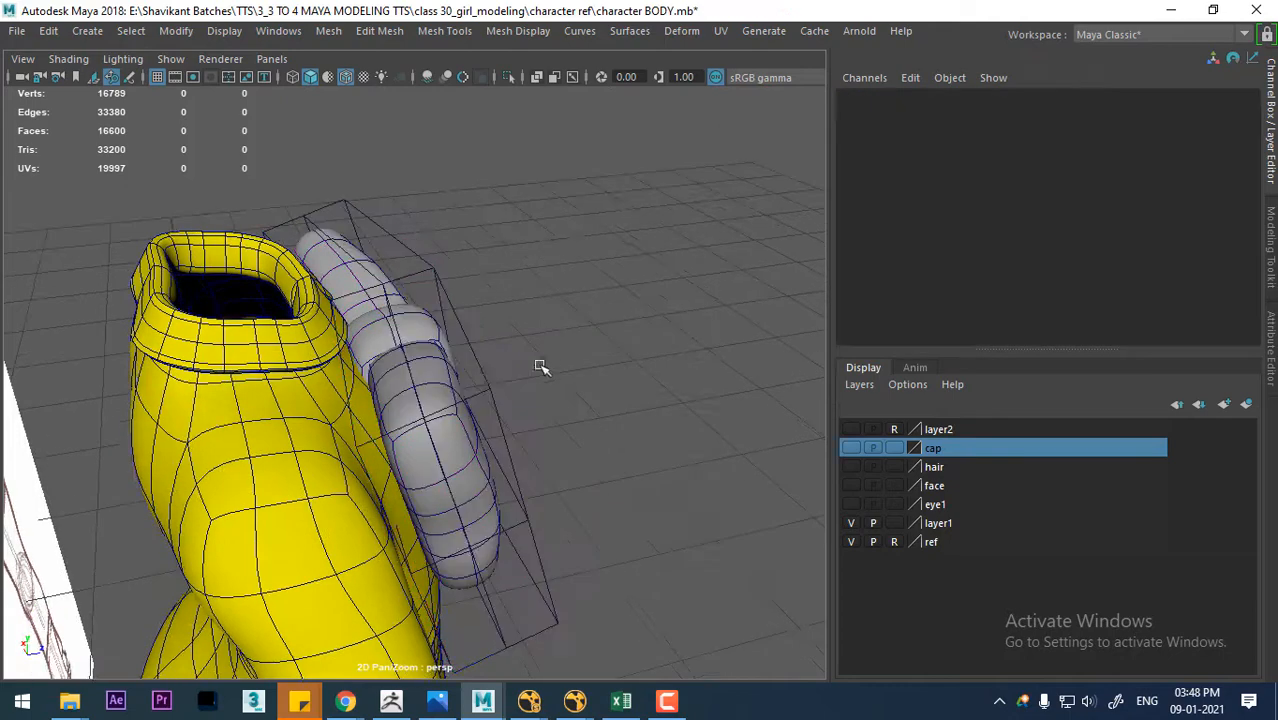
{"action": "left_click", "coordinate": [405, 430]}
{"action": "left_click", "coordinate": [472, 449]}
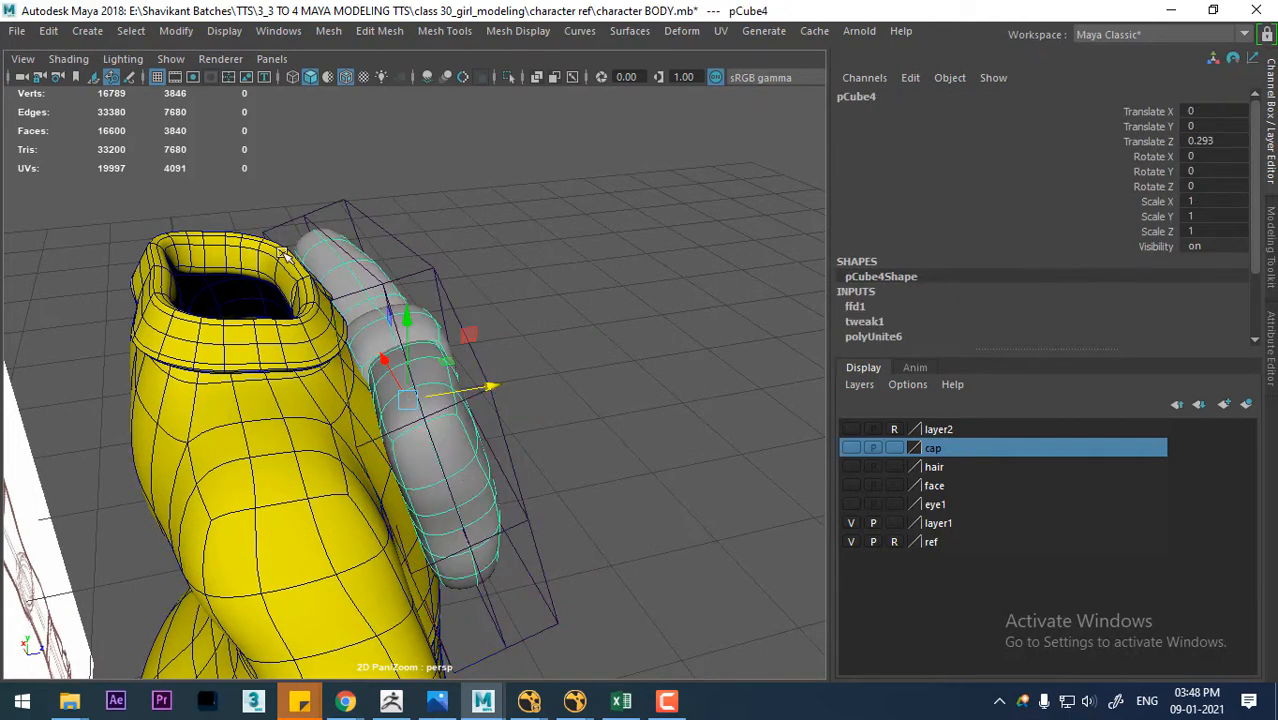
{"action": "left_click", "coordinate": [55, 33]}
{"action": "mouse_move", "coordinate": [182, 250]}
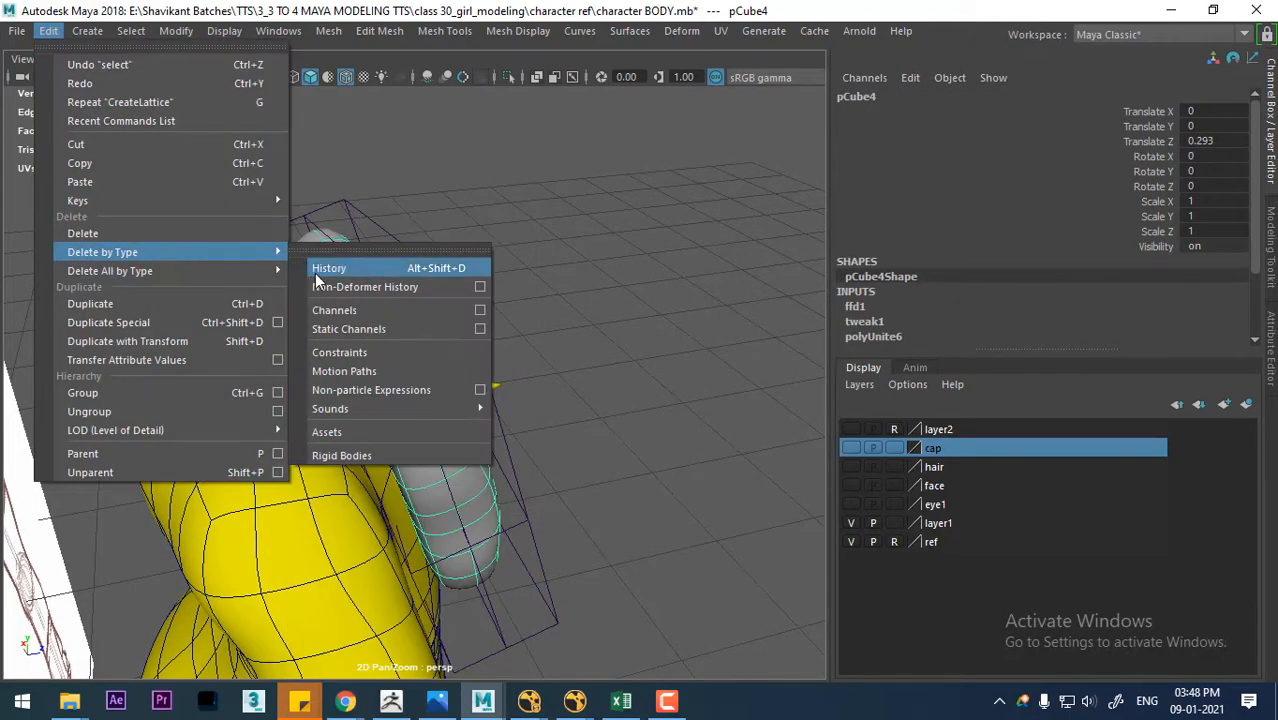
{"action": "left_click", "coordinate": [317, 279]}
- Enable X-Ray shading in the front view to compare the bow with the reference sketch
{"action": "left_click_drag", "start_coordinate": [543, 277], "coordinate": [465, 327], "text": "alt"}
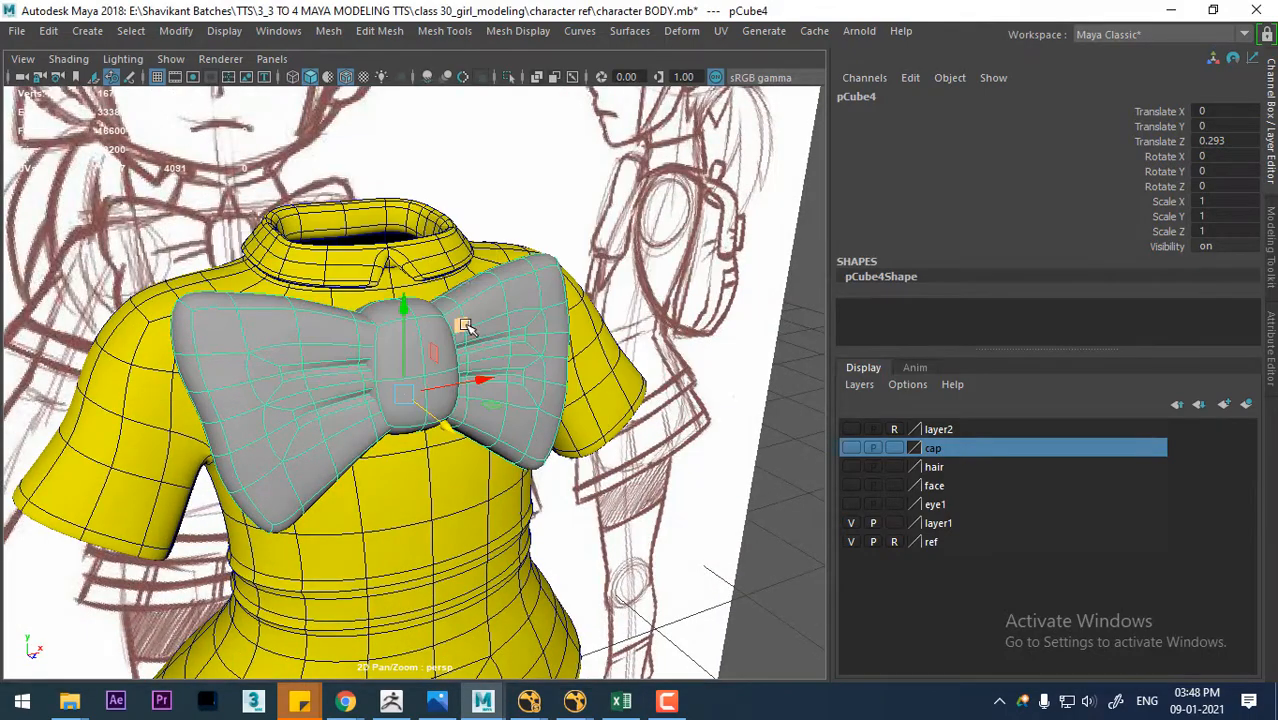
{"action": "key", "text": "space"}
{"action": "left_click_drag", "start_coordinate": [442, 237], "coordinate": [443, 290]}
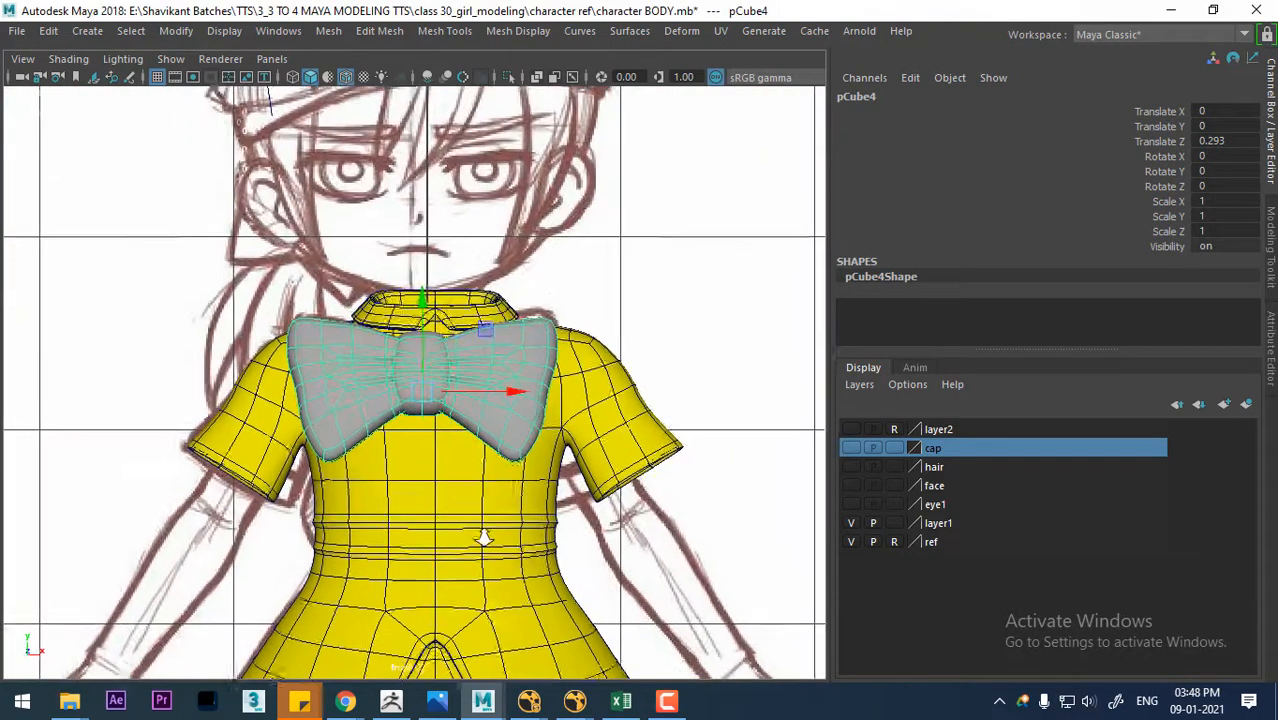
{"action": "left_click", "coordinate": [68, 59]}
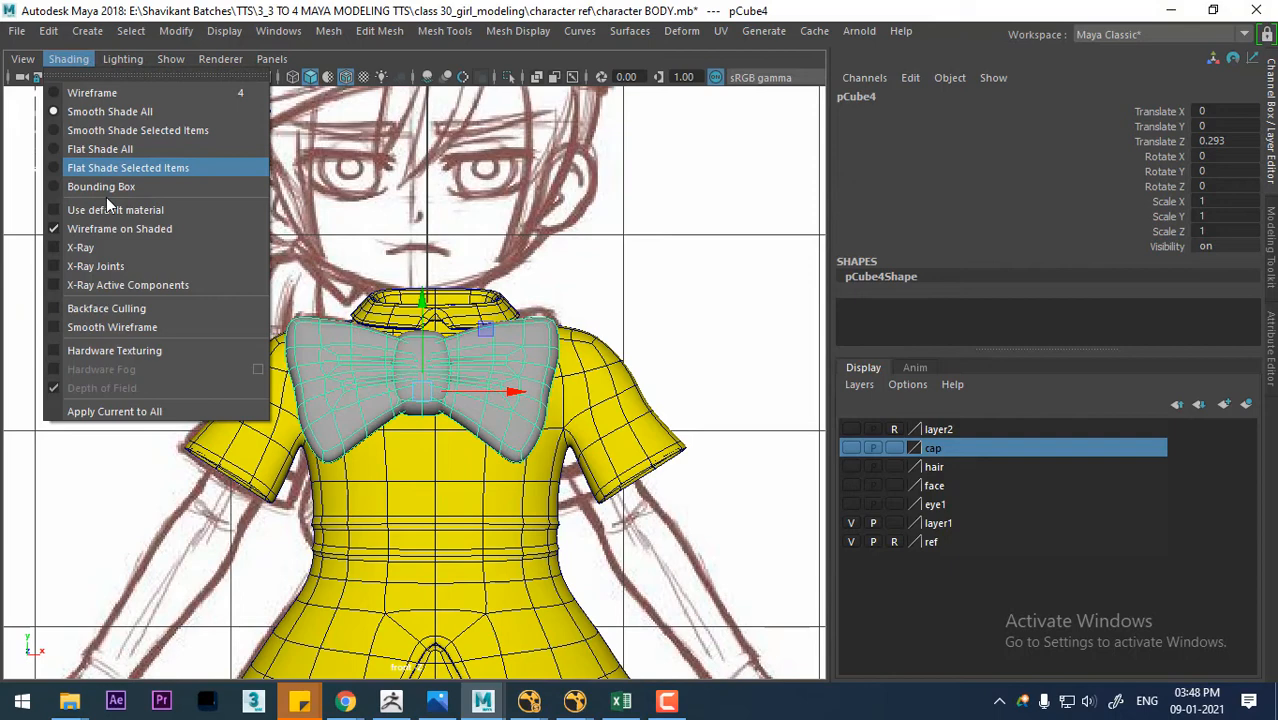
{"action": "left_click", "coordinate": [110, 247]}
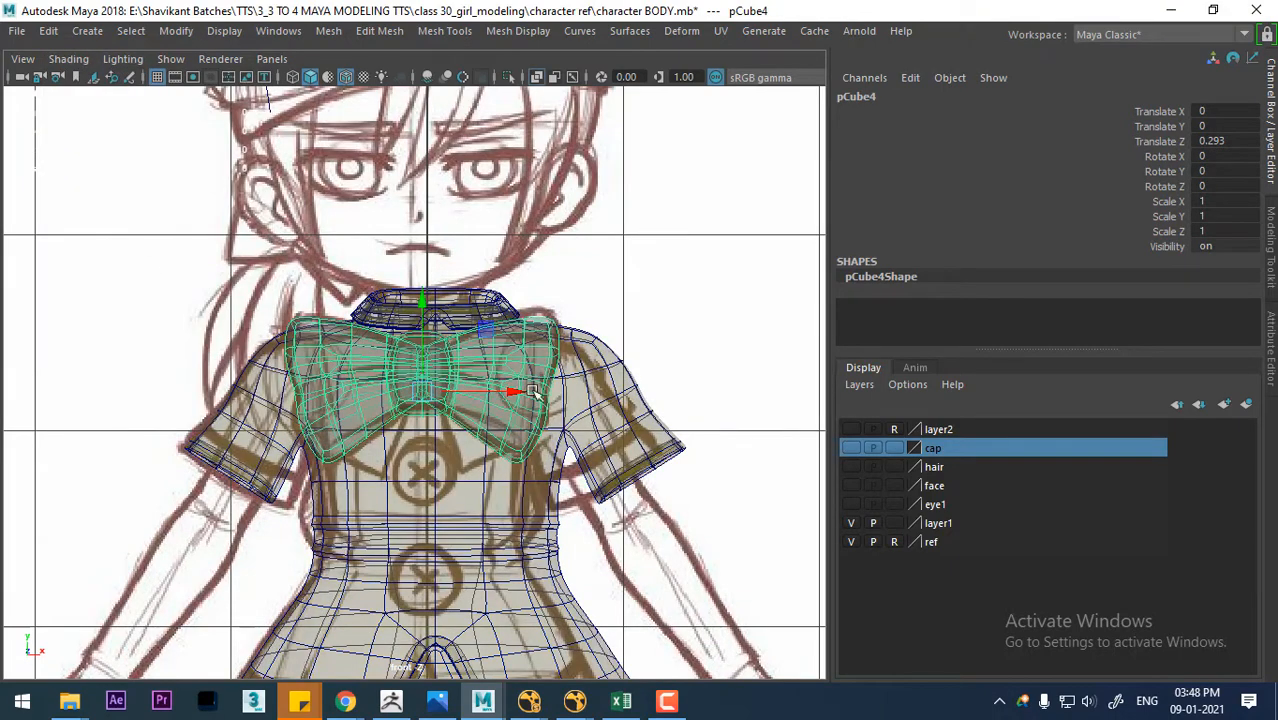
- Move the bow in the side view closer to the chest, to Translate Y 0.039 and Translate Z 0.282
{"action": "key", "text": "space"}
{"action": "left_click_drag", "start_coordinate": [493, 366], "coordinate": [585, 363]}
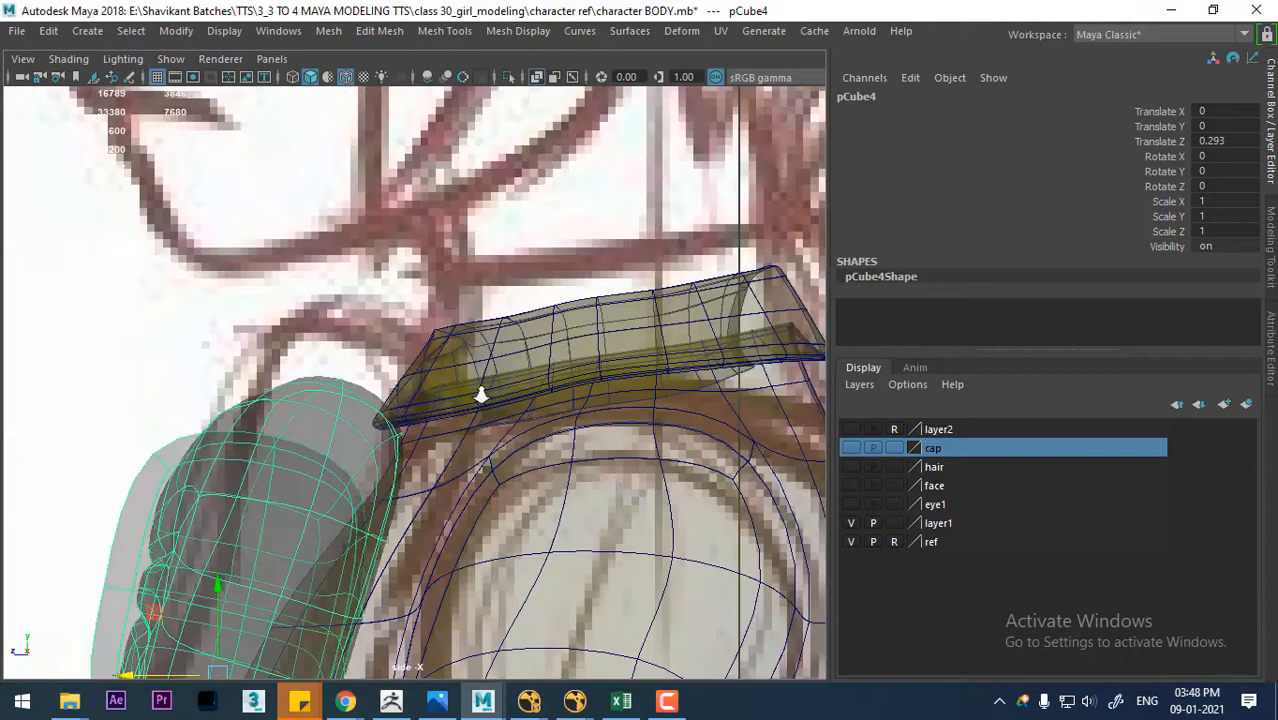
{"action": "scroll", "coordinate": [481, 395], "scroll_direction": "down", "scroll_amount": 10}
{"action": "middle_click_drag", "start_coordinate": [444, 393], "coordinate": [479, 287], "text": "alt"}
{"action": "scroll", "coordinate": [442, 386], "scroll_direction": "up", "scroll_amount": 1}
{"action": "left_click_drag", "start_coordinate": [388, 362], "coordinate": [203, 323]}
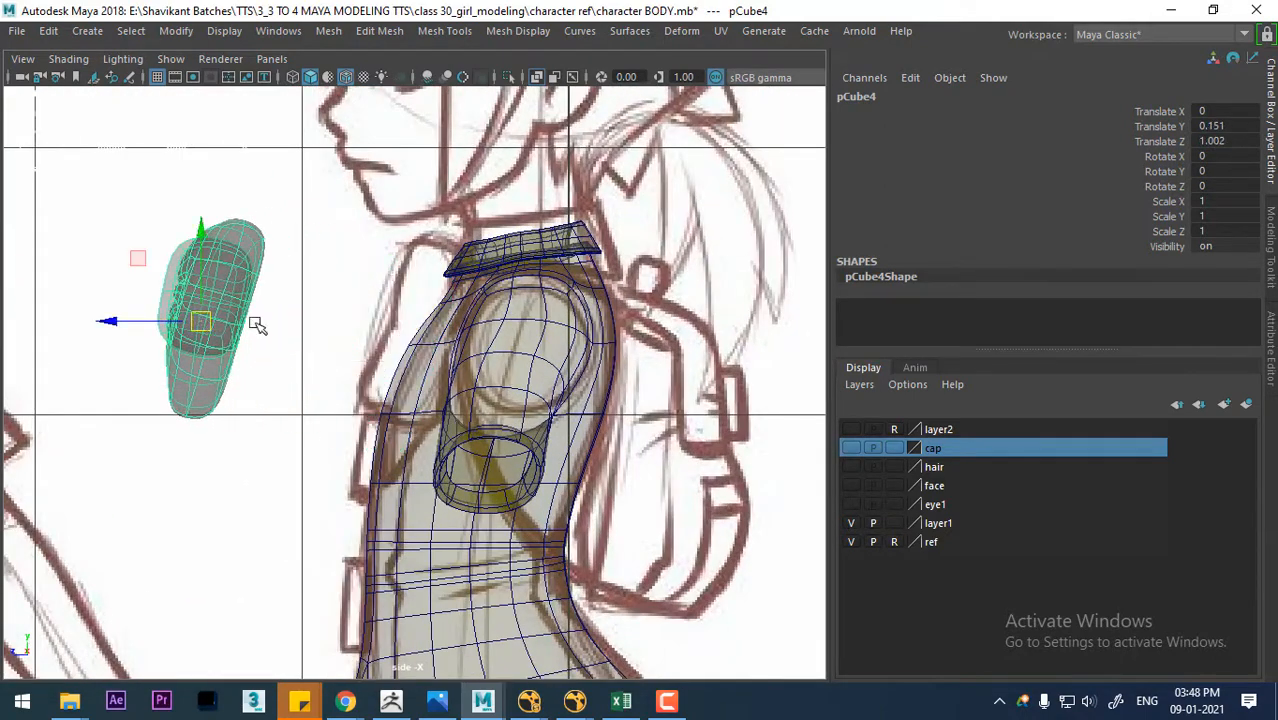
{"action": "key", "text": "ctrl+z"}
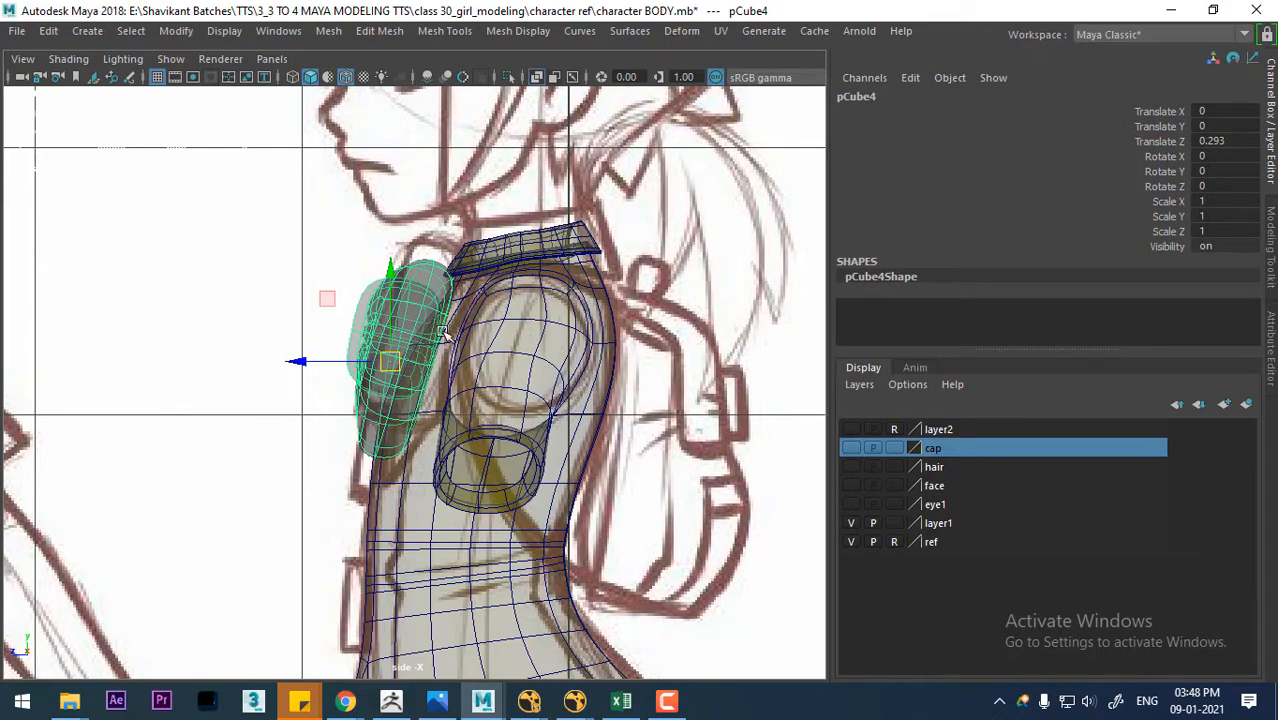
{"action": "left_click_drag", "start_coordinate": [393, 360], "coordinate": [425, 376]}
- Show the face, eye1, hair and cap layers in the front view
{"action": "key", "text": "space"}
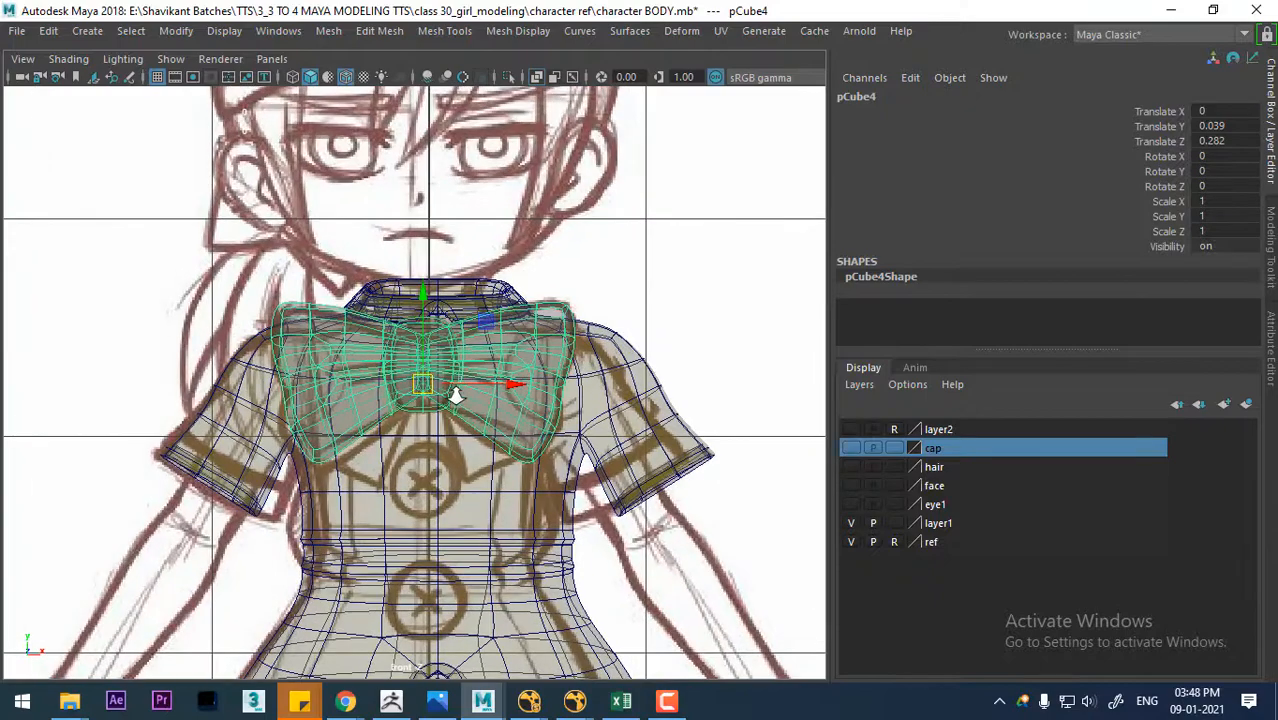
{"action": "scroll", "coordinate": [441, 374], "scroll_direction": "down", "scroll_amount": 6}
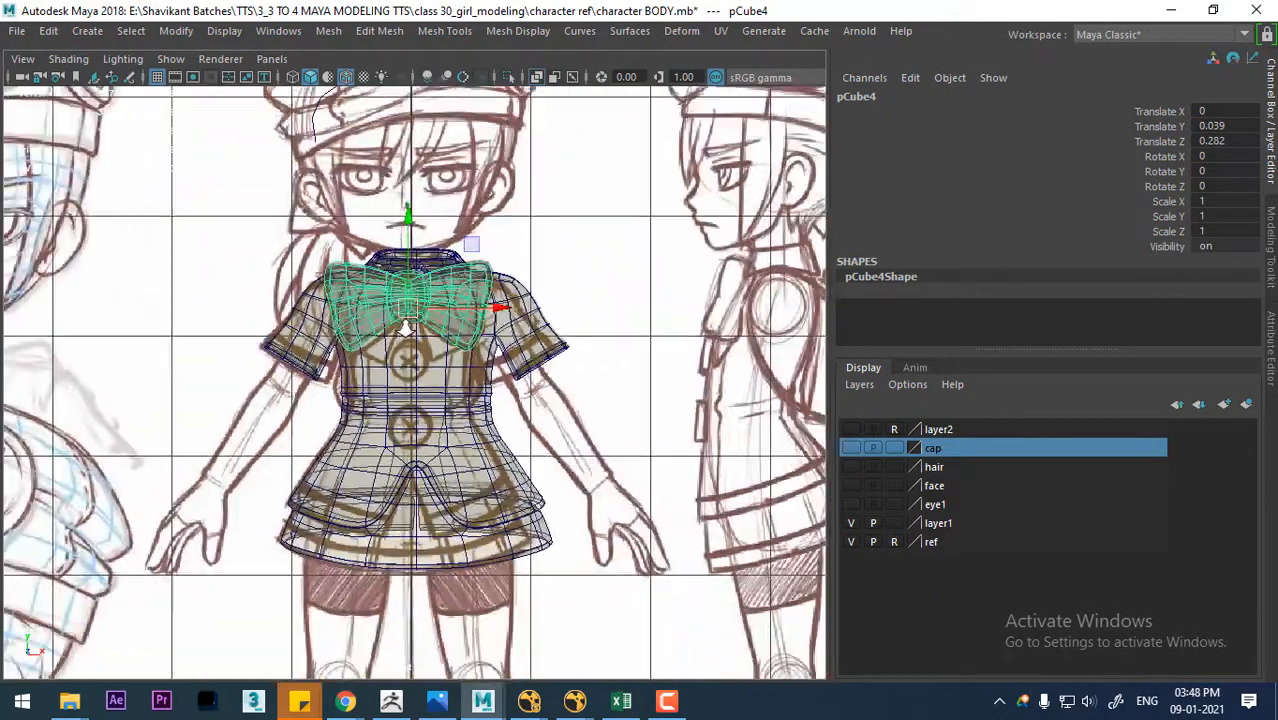
{"action": "scroll", "coordinate": [441, 436], "scroll_direction": "up", "scroll_amount": 2}
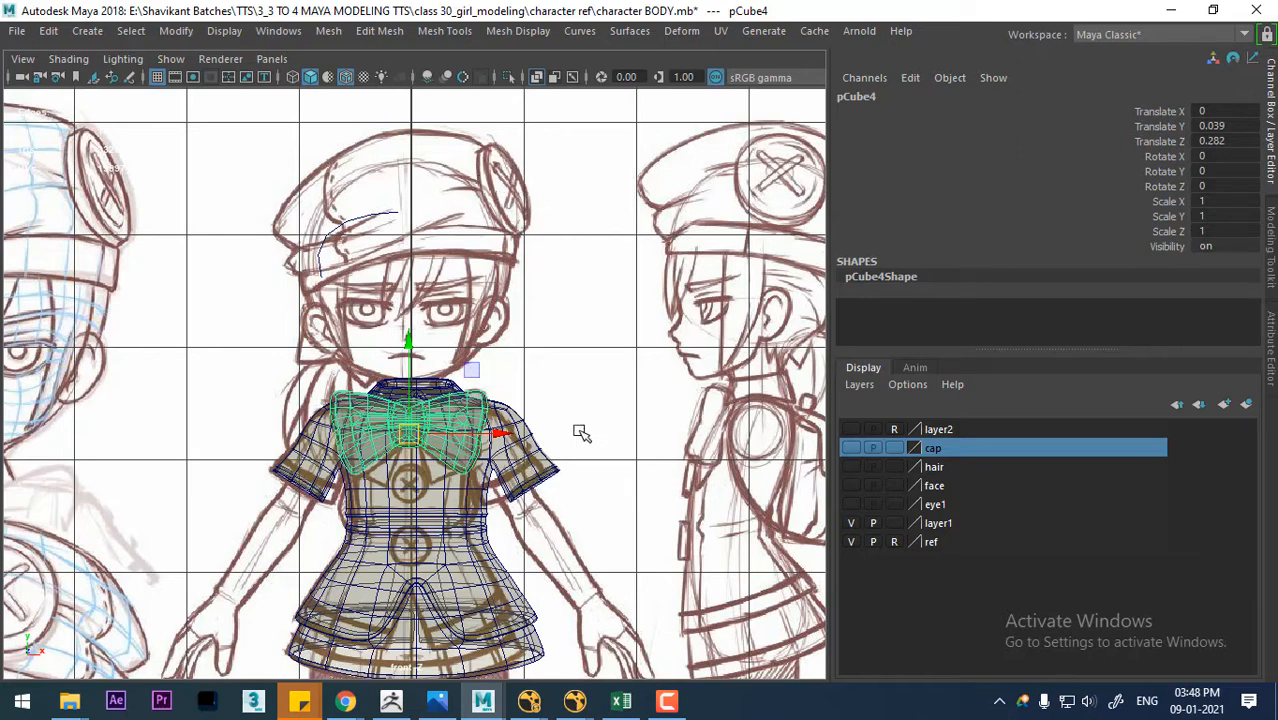
{"action": "left_click", "coordinate": [851, 486]}
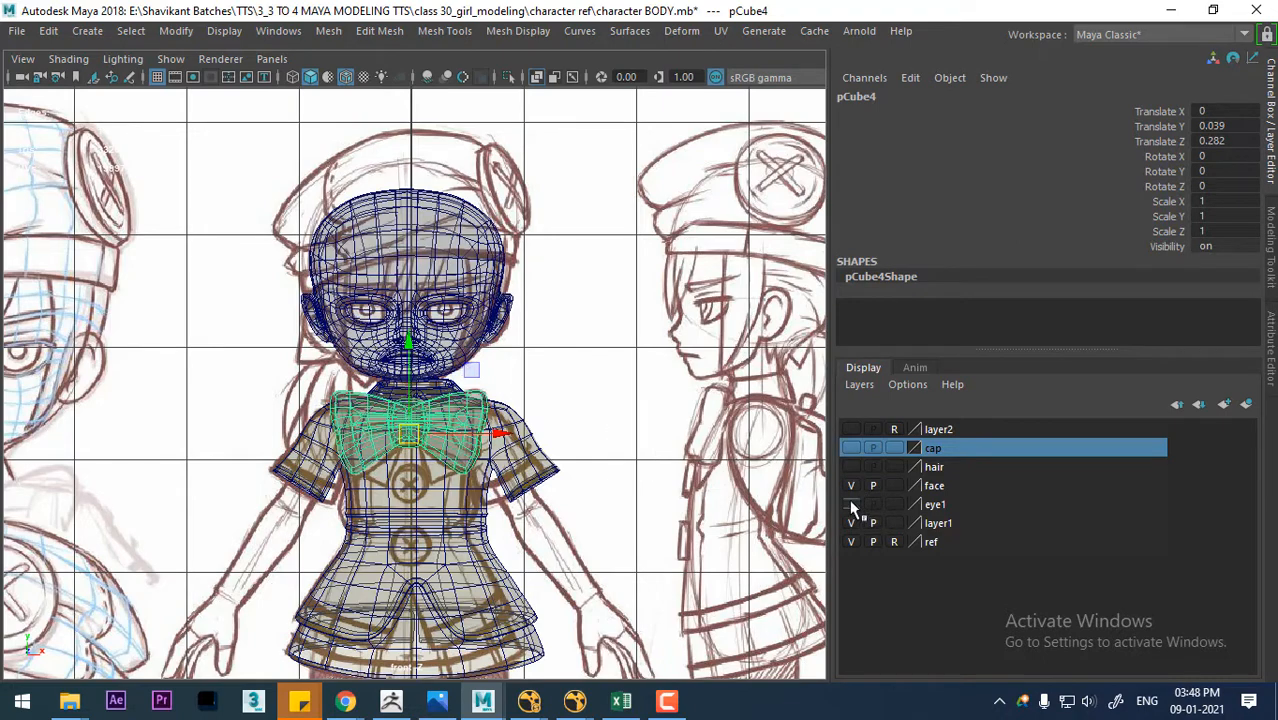
{"action": "left_click", "coordinate": [851, 504]}
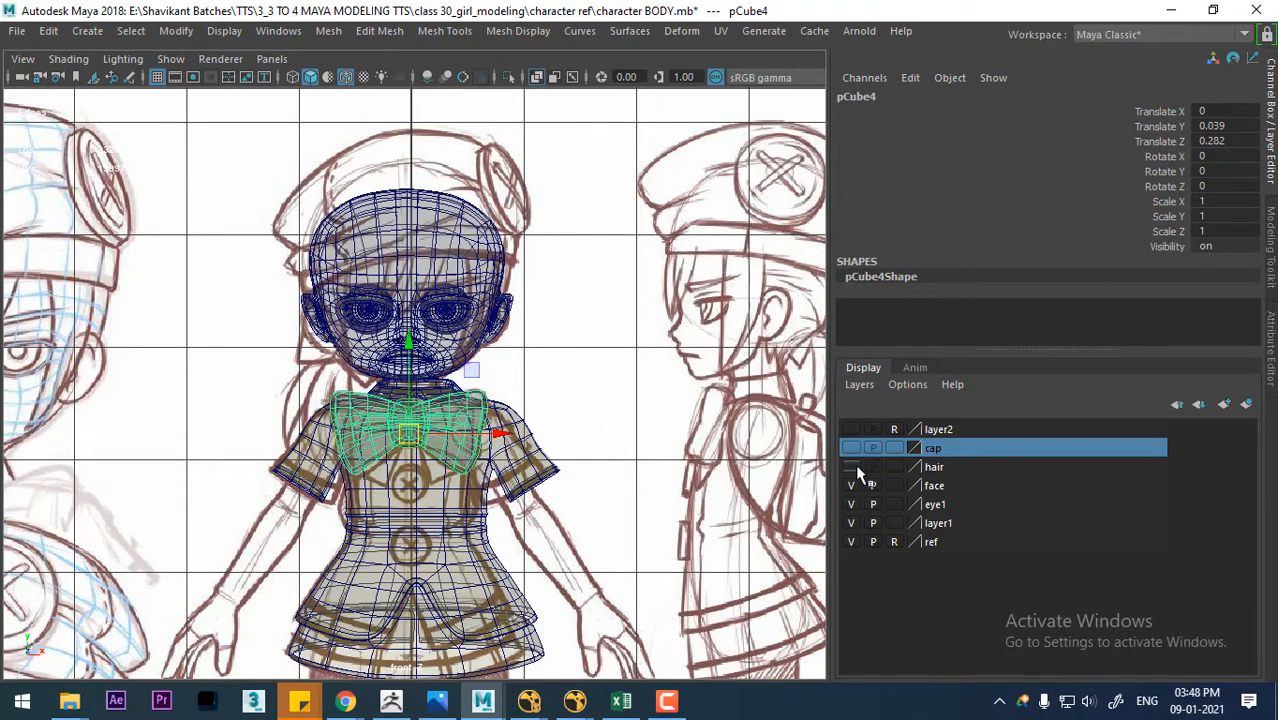
{"action": "left_click", "coordinate": [852, 467]}
{"action": "left_click", "coordinate": [851, 448]}
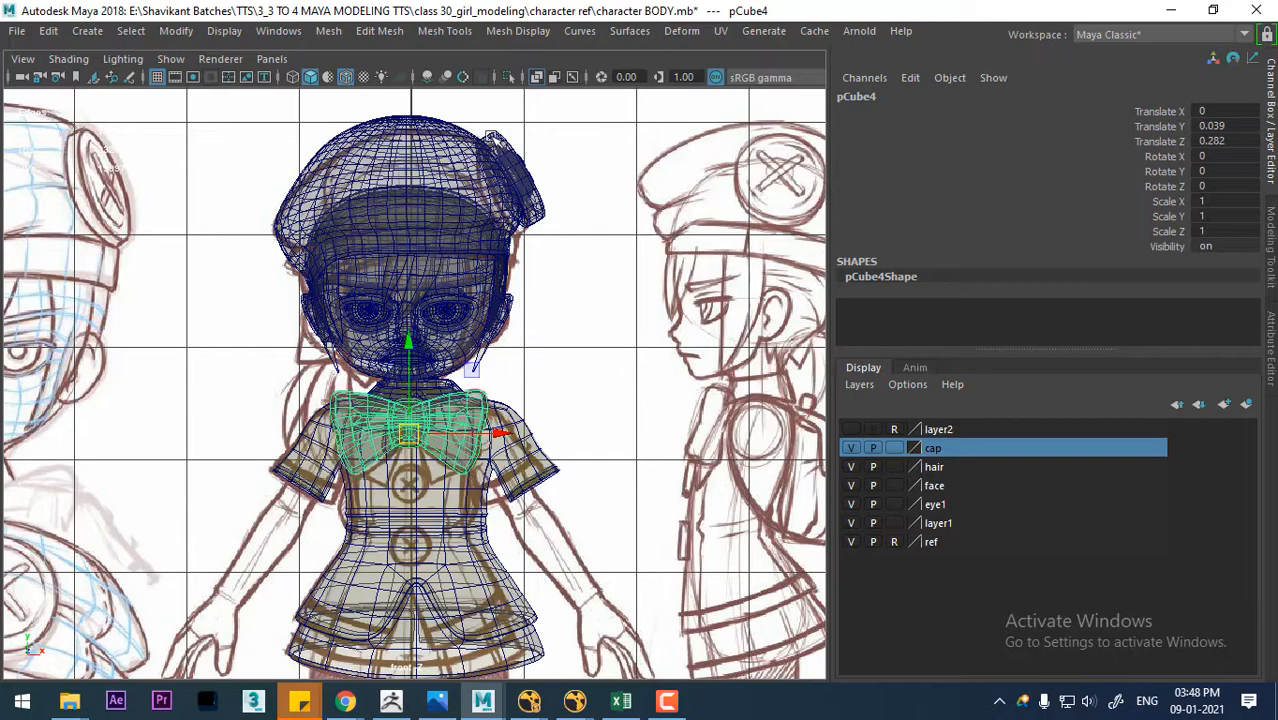
- Select the cap's round button and turn off X-Ray shading in the perspective view
{"action": "left_click", "coordinate": [494, 139]}
{"action": "key", "text": "space"}
{"action": "left_click_drag", "start_coordinate": [547, 392], "coordinate": [580, 270]}
{"action": "middle_click_drag", "start_coordinate": [580, 270], "coordinate": [537, 452], "text": "alt"}
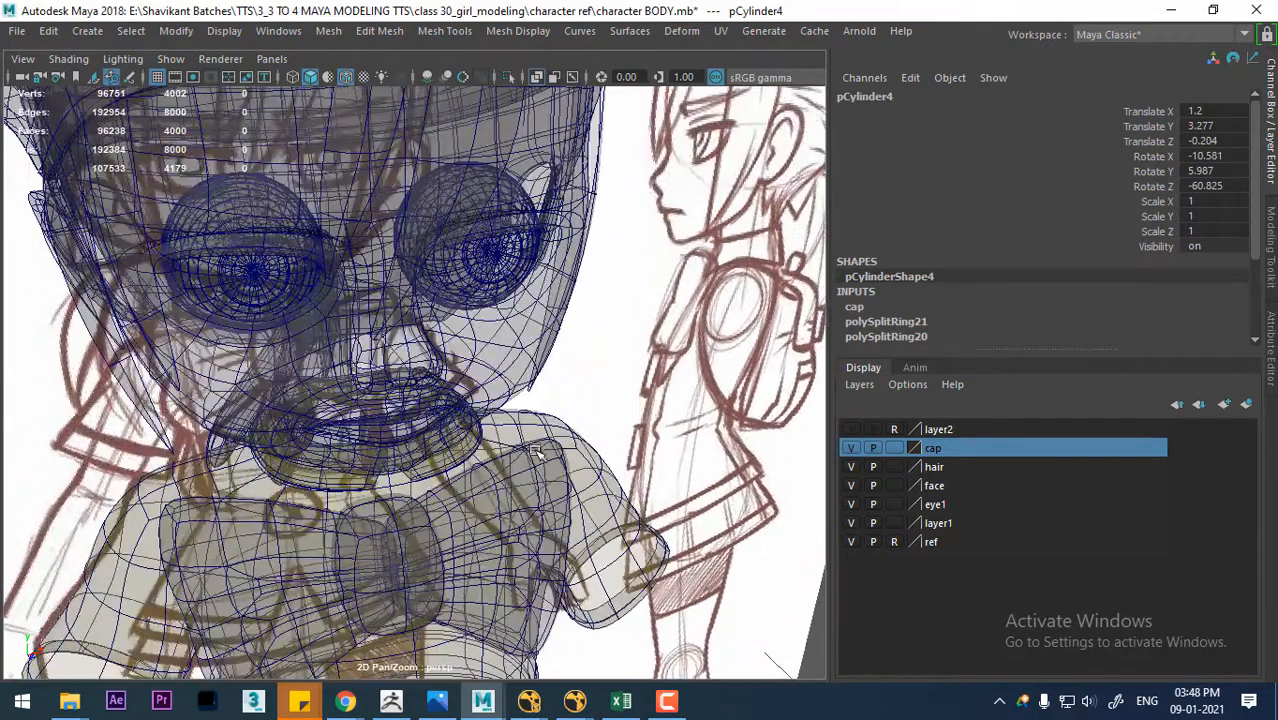
{"action": "key", "text": "4"}
{"action": "key", "text": "5"}
{"action": "left_click", "coordinate": [68, 58]}
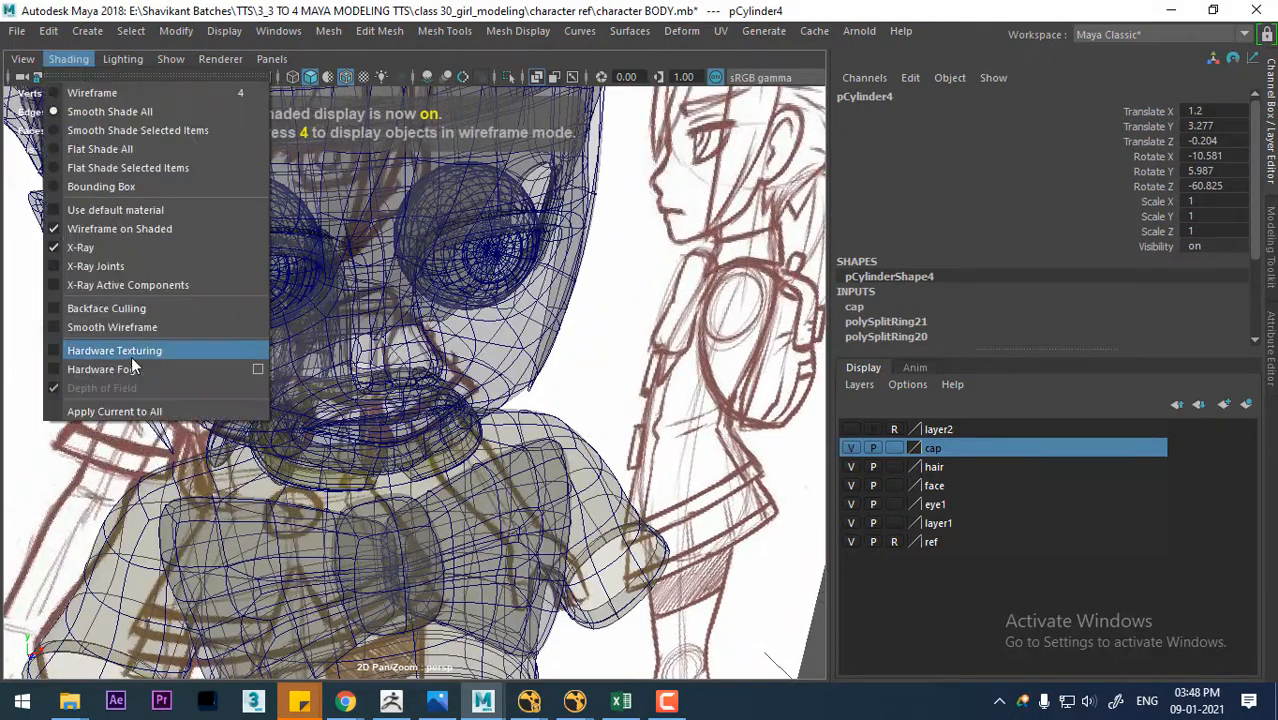
{"action": "left_click", "coordinate": [121, 250]}
- Group the cap button's disc with its two crossed thread pieces
{"action": "scroll", "coordinate": [462, 383], "scroll_direction": "down", "scroll_amount": 5}
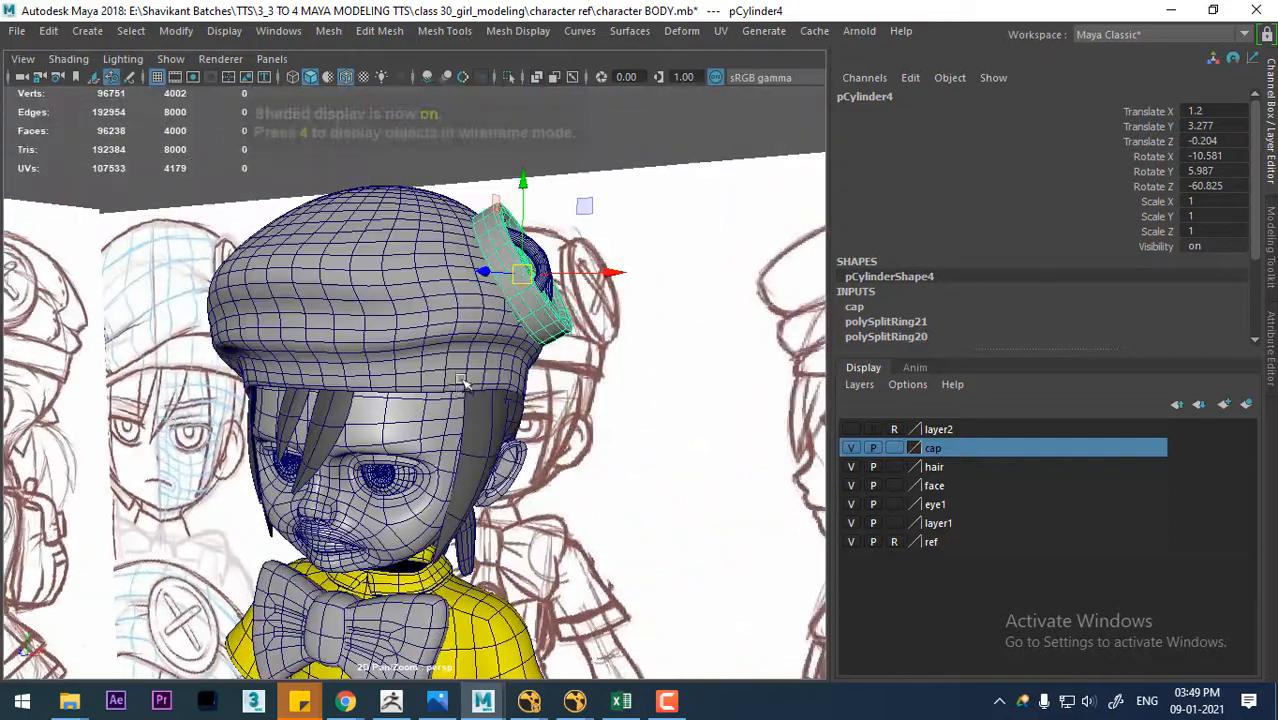
{"action": "left_click_drag", "start_coordinate": [462, 383], "coordinate": [376, 402], "text": "alt"}
{"action": "scroll", "coordinate": [476, 399], "scroll_direction": "up", "scroll_amount": 3}
{"action": "middle_click_drag", "start_coordinate": [476, 399], "coordinate": [420, 478], "text": "alt"}
{"action": "scroll", "coordinate": [520, 335], "scroll_direction": "up", "scroll_amount": 2}
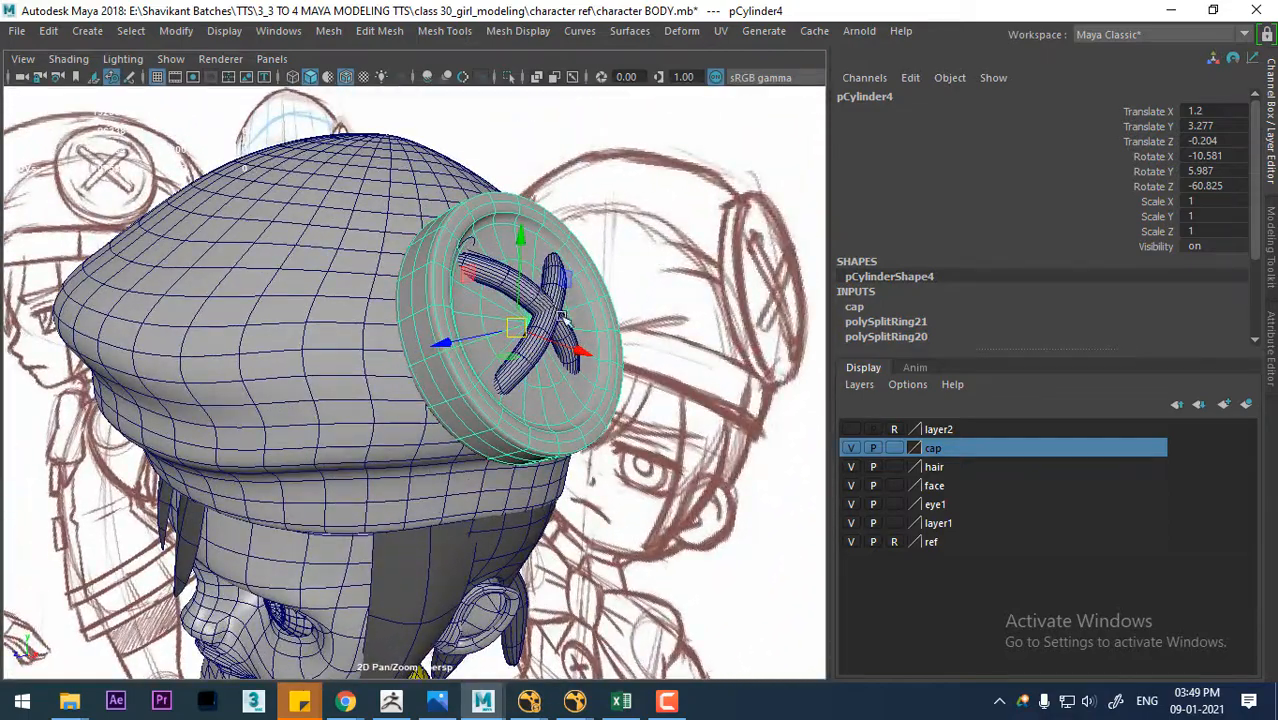
{"action": "left_click", "coordinate": [563, 318]}
{"action": "left_click", "coordinate": [561, 305]}
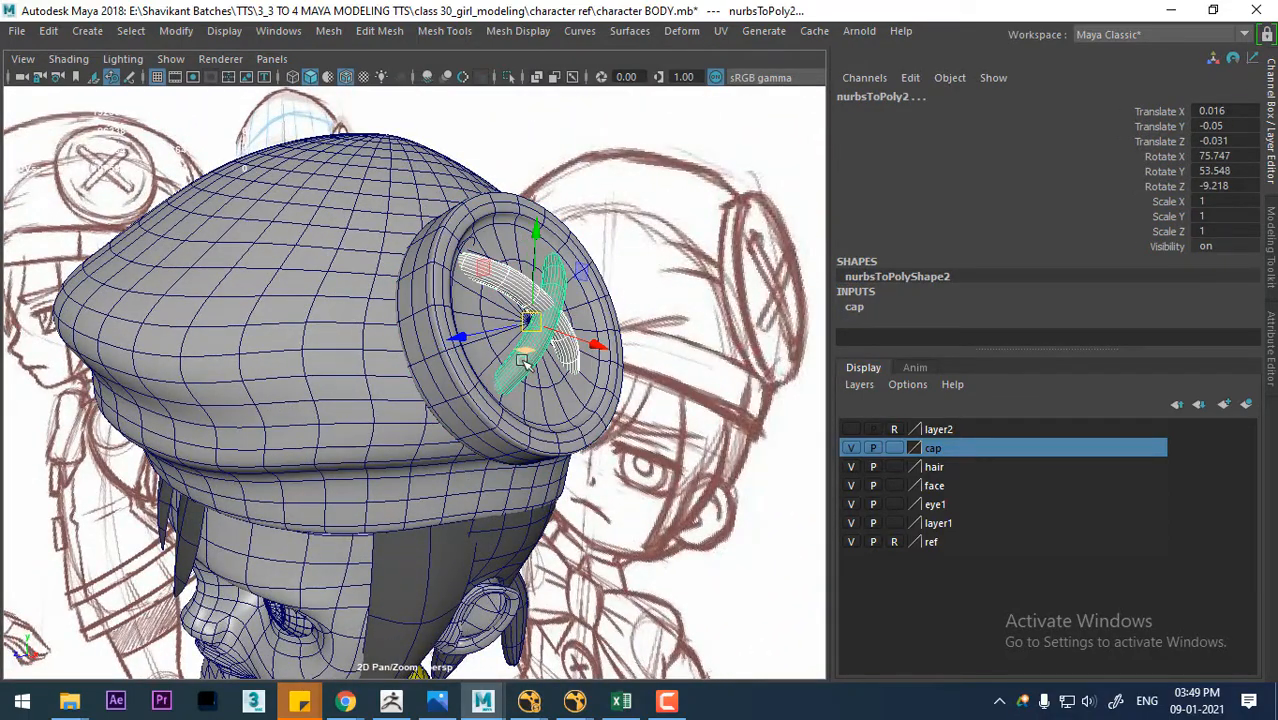
{"action": "left_click", "coordinate": [515, 418]}
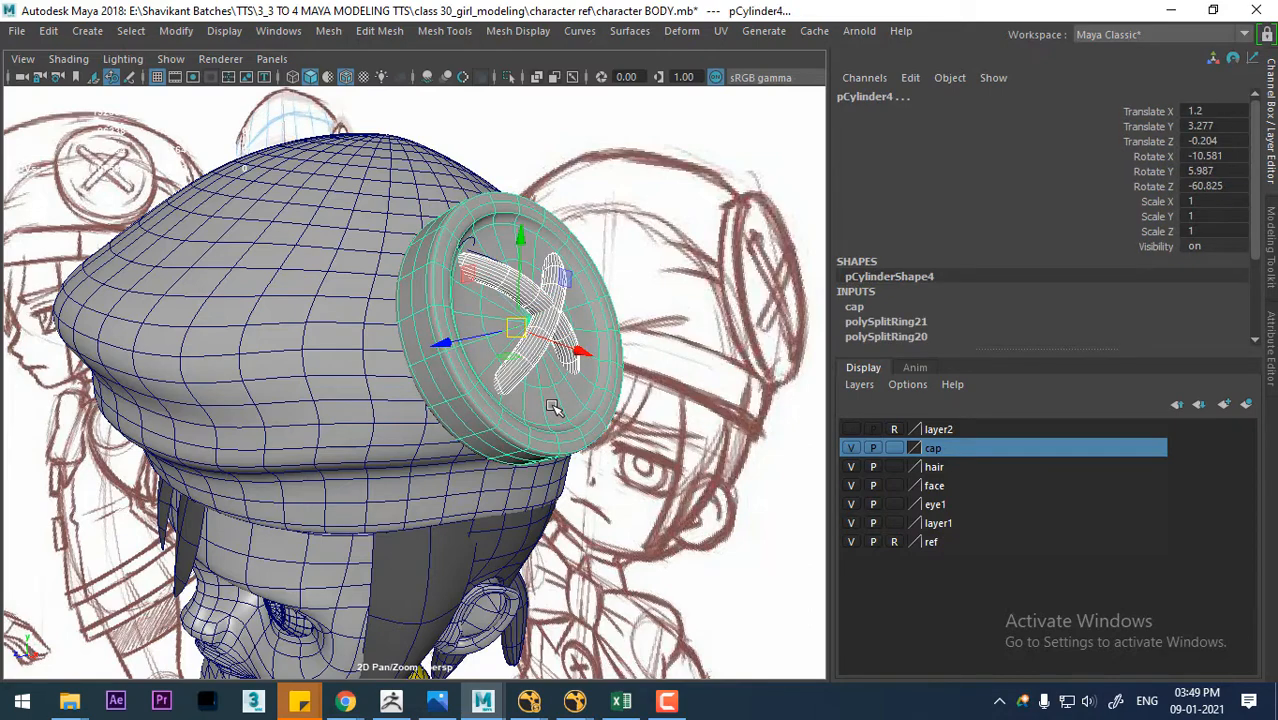
{"action": "key", "text": "ctrl+g"}
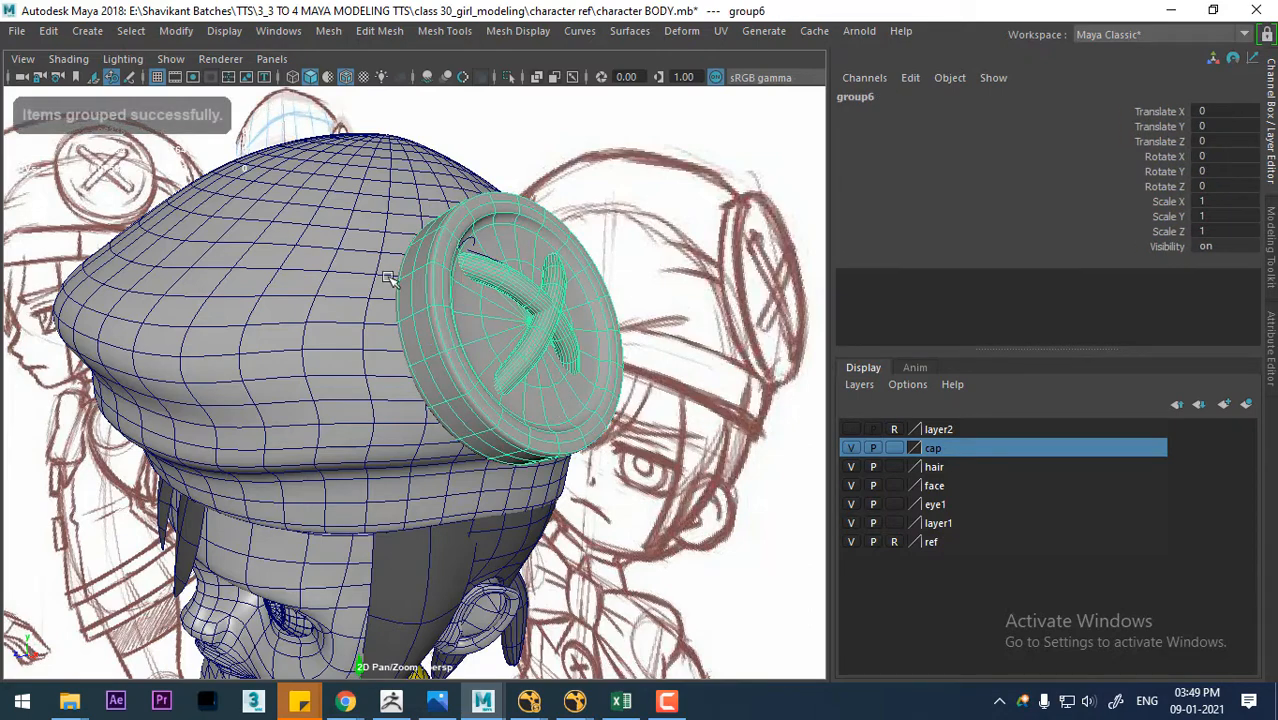
- Center the pivot of the cap button group
{"action": "right_click_drag", "start_coordinate": [503, 427], "coordinate": [294, 157], "text": "alt"}
{"action": "left_click_drag", "start_coordinate": [294, 157], "coordinate": [419, 265], "text": "alt"}
{"action": "right_click_drag", "start_coordinate": [419, 265], "coordinate": [438, 276], "text": "alt"}
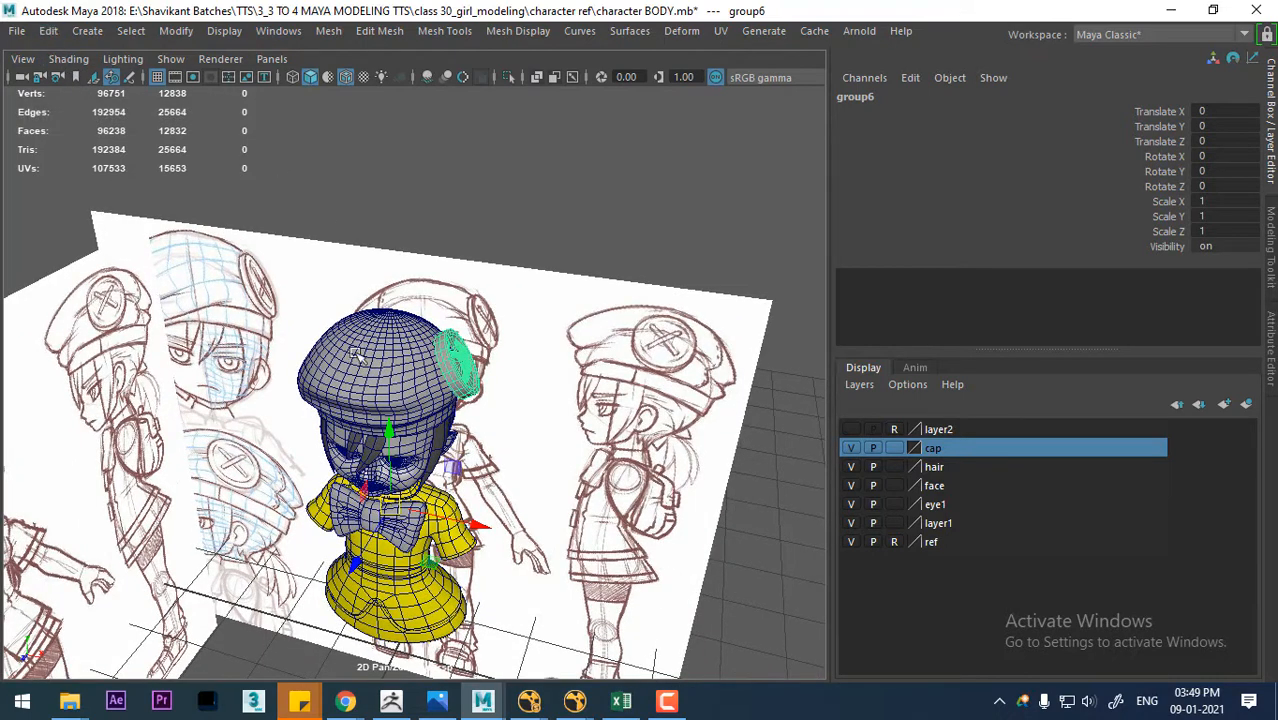
{"action": "left_click", "coordinate": [176, 31]}
{"action": "left_click", "coordinate": [247, 170]}
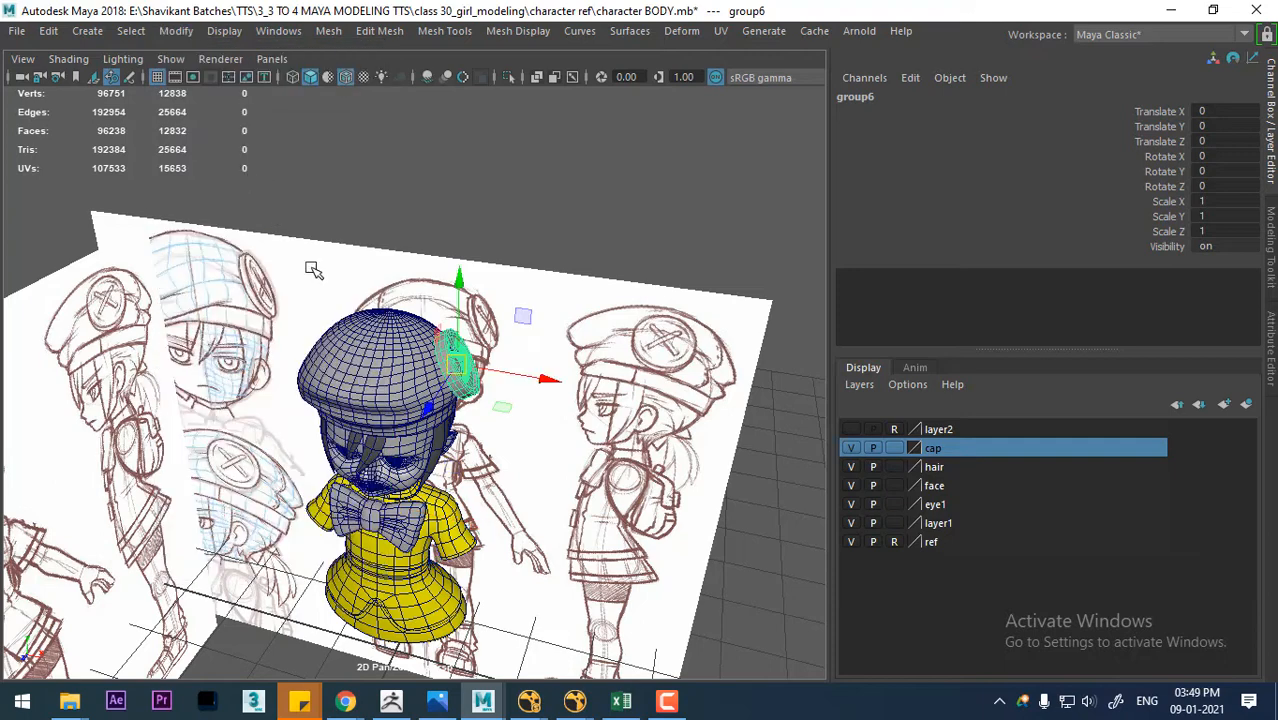
- Duplicate the button group, place it on the chest at Translate -1.174, -3.437, 1.719 and rotate it to face front at -87.134, -121.36, 87.552
{"action": "key", "text": "ctrl+d"}
{"action": "left_click_drag", "start_coordinate": [458, 361], "coordinate": [427, 518]}
{"action": "key", "text": "space"}
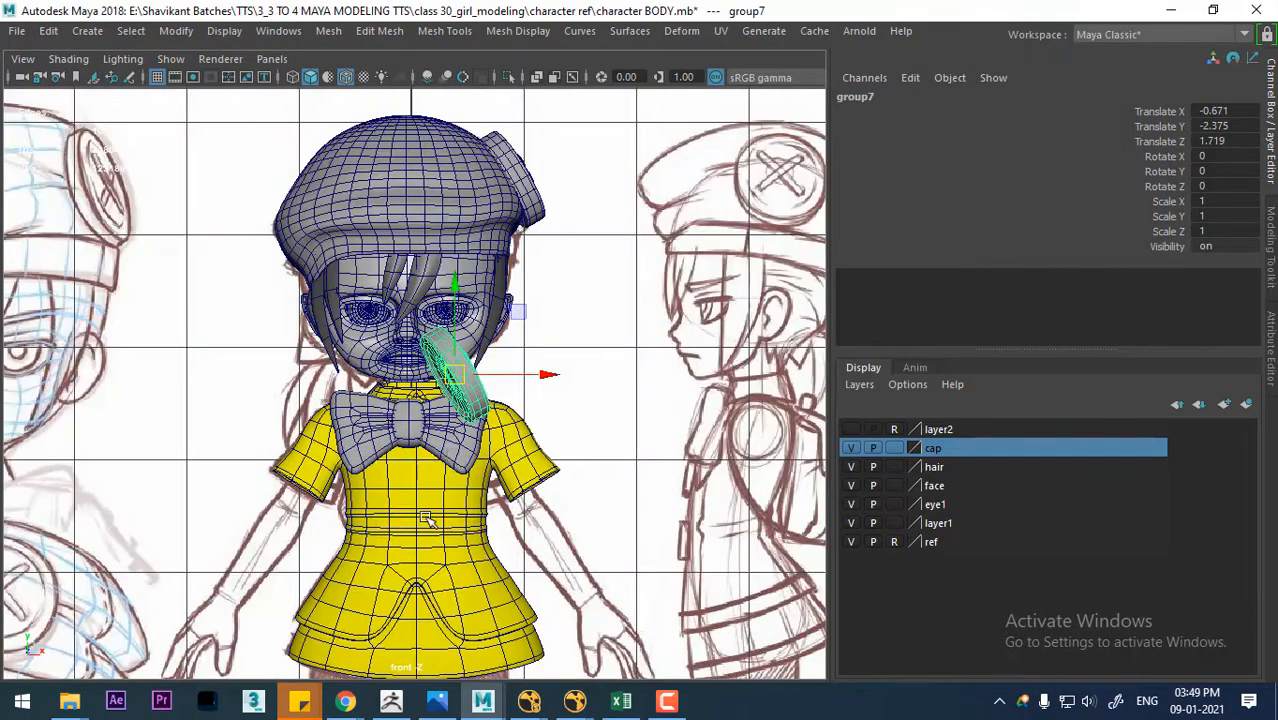
{"action": "key", "text": "e"}
{"action": "left_click_drag", "start_coordinate": [495, 372], "coordinate": [417, 457]}
{"action": "key", "text": "w"}
{"action": "scroll", "coordinate": [457, 522], "scroll_direction": "up", "scroll_amount": 4}
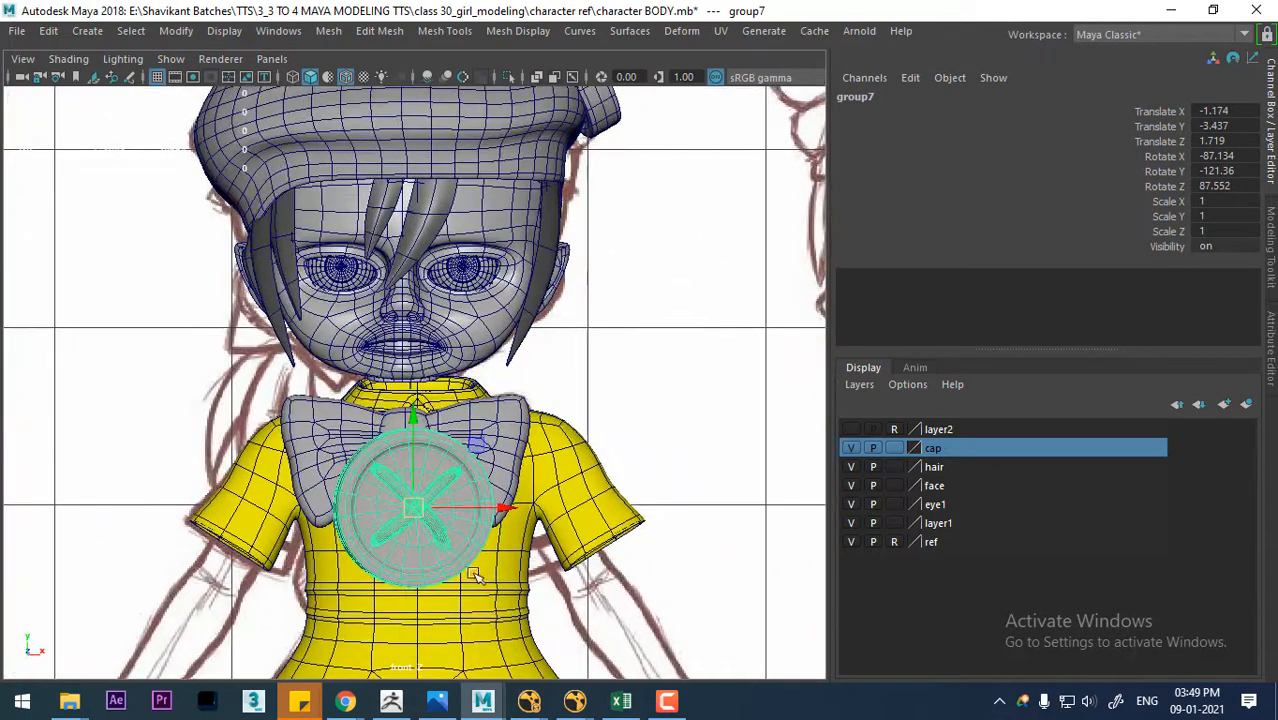
{"action": "scroll", "coordinate": [457, 522], "scroll_direction": "up", "scroll_amount": 2}
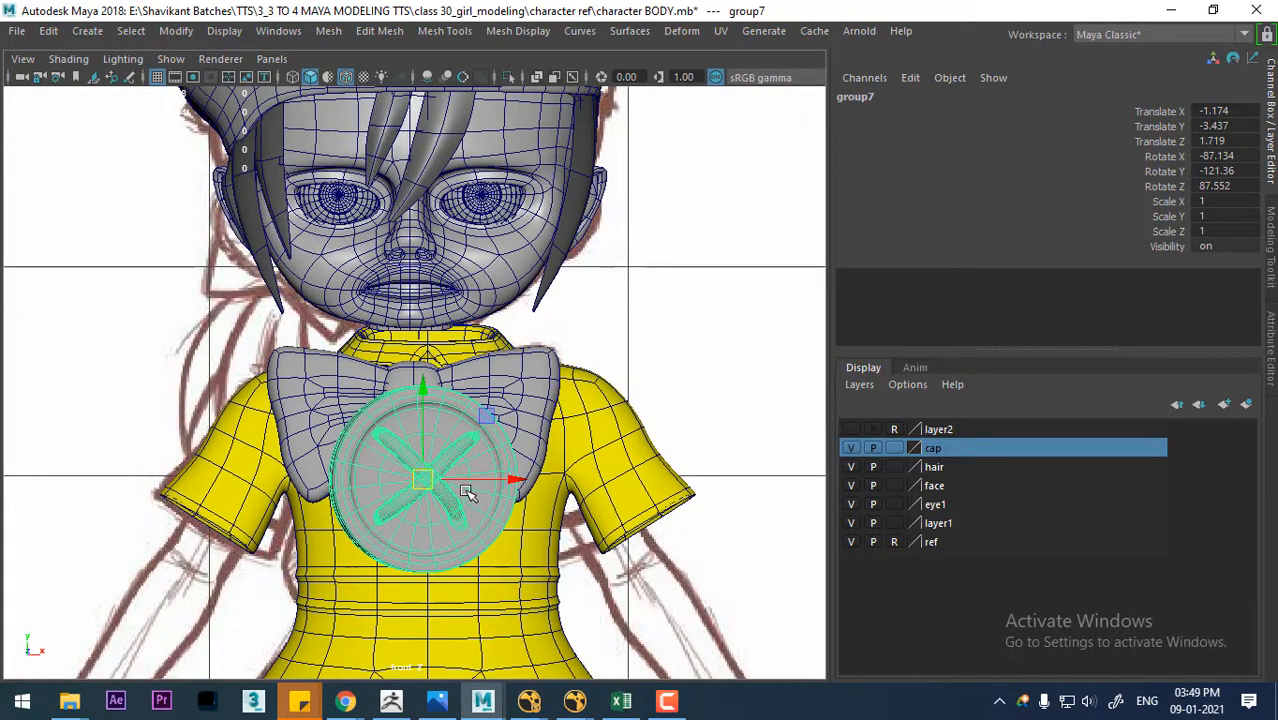
- Straighten the copied chest button by rotating it to Rotate X -82.264
{"action": "key", "text": "e"}
{"action": "left_click_drag", "start_coordinate": [470, 414], "coordinate": [466, 418]}
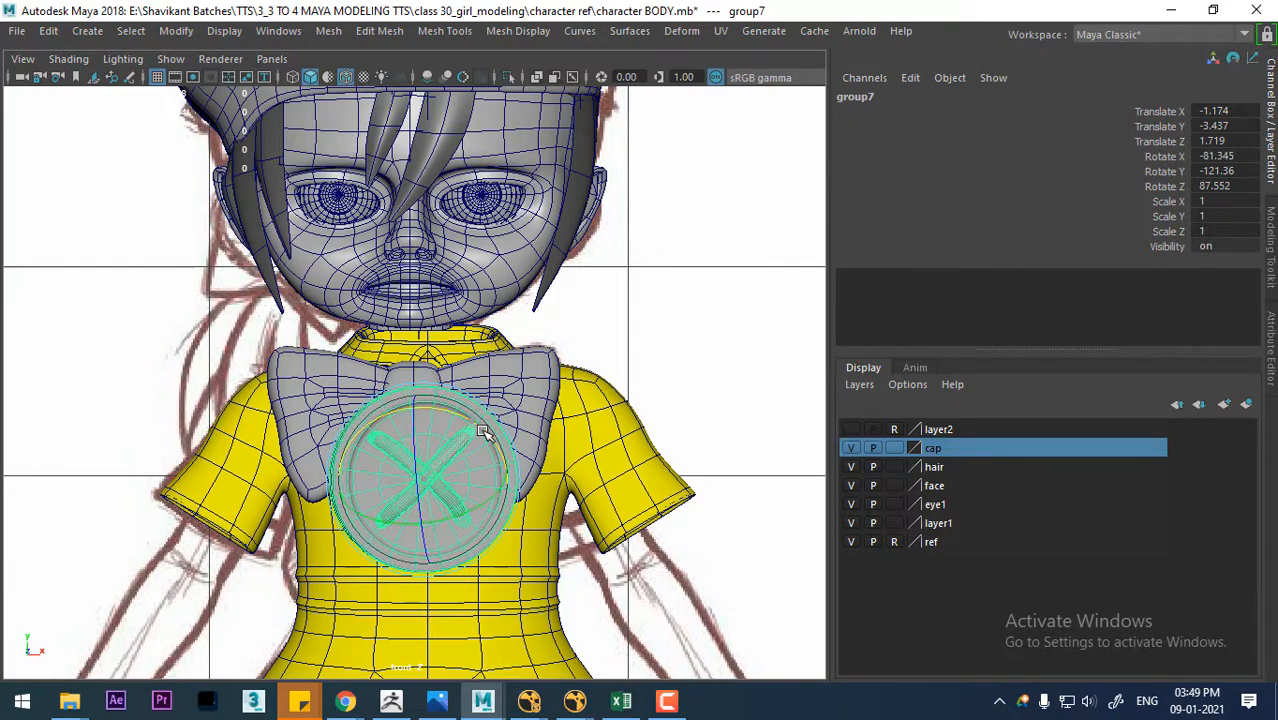
{"action": "key", "text": "space"}
{"action": "left_click_drag", "start_coordinate": [470, 466], "coordinate": [571, 463]}
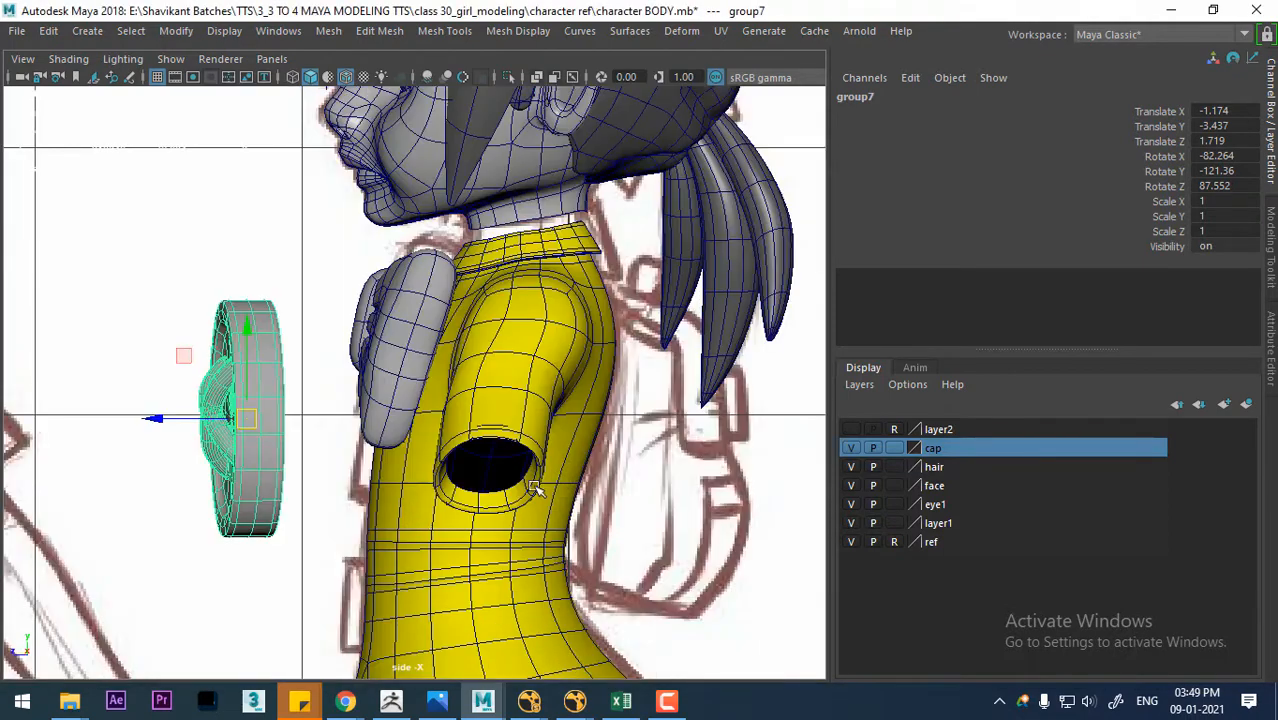
- Bring the button onto the chest below the bow at Translate Y -3.607, Z 1.16 and scale it uniformly to 0.553
{"action": "middle_click_drag", "start_coordinate": [402, 580], "coordinate": [543, 534], "text": "alt"}
{"action": "left_click_drag", "start_coordinate": [376, 380], "coordinate": [351, 549]}
{"action": "key", "text": "space"}
{"action": "left_click_drag", "start_coordinate": [528, 420], "coordinate": [528, 478]}
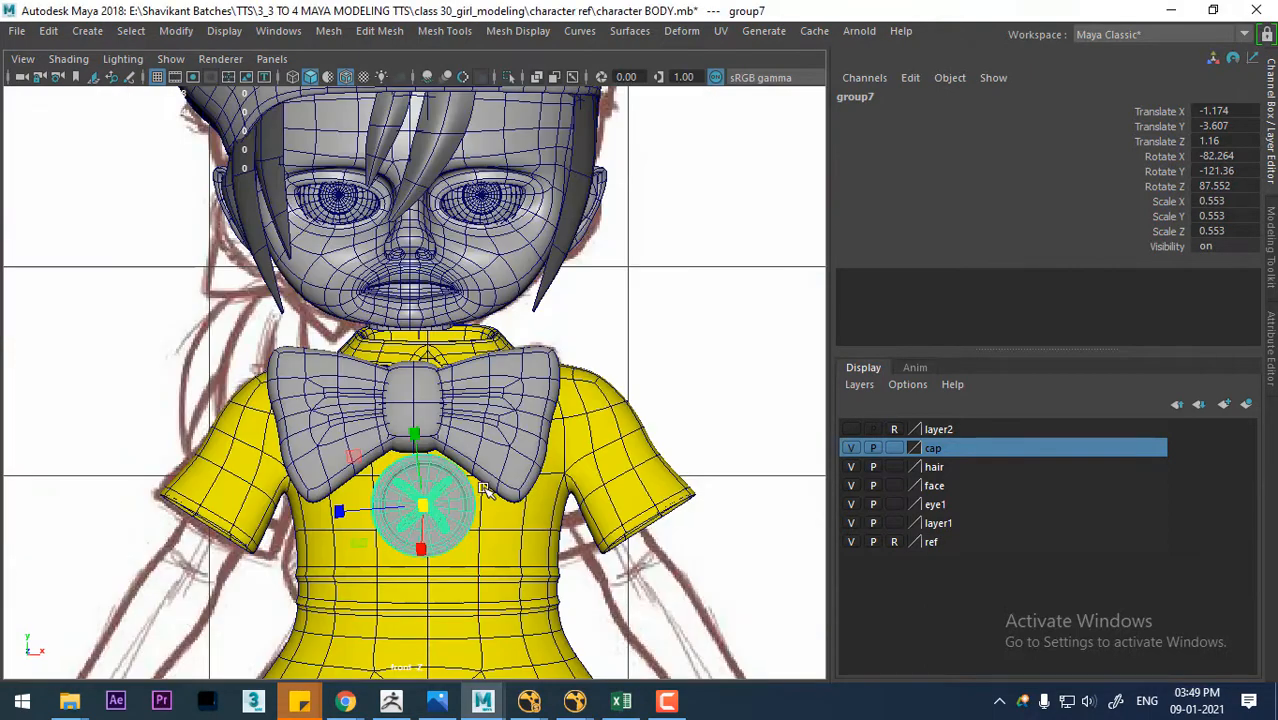
- Turn on X-Ray shading in the front view and fit the button to the sketch's upper button at scale 0.395
{"action": "key", "text": "f"}
{"action": "left_click", "coordinate": [70, 60]}
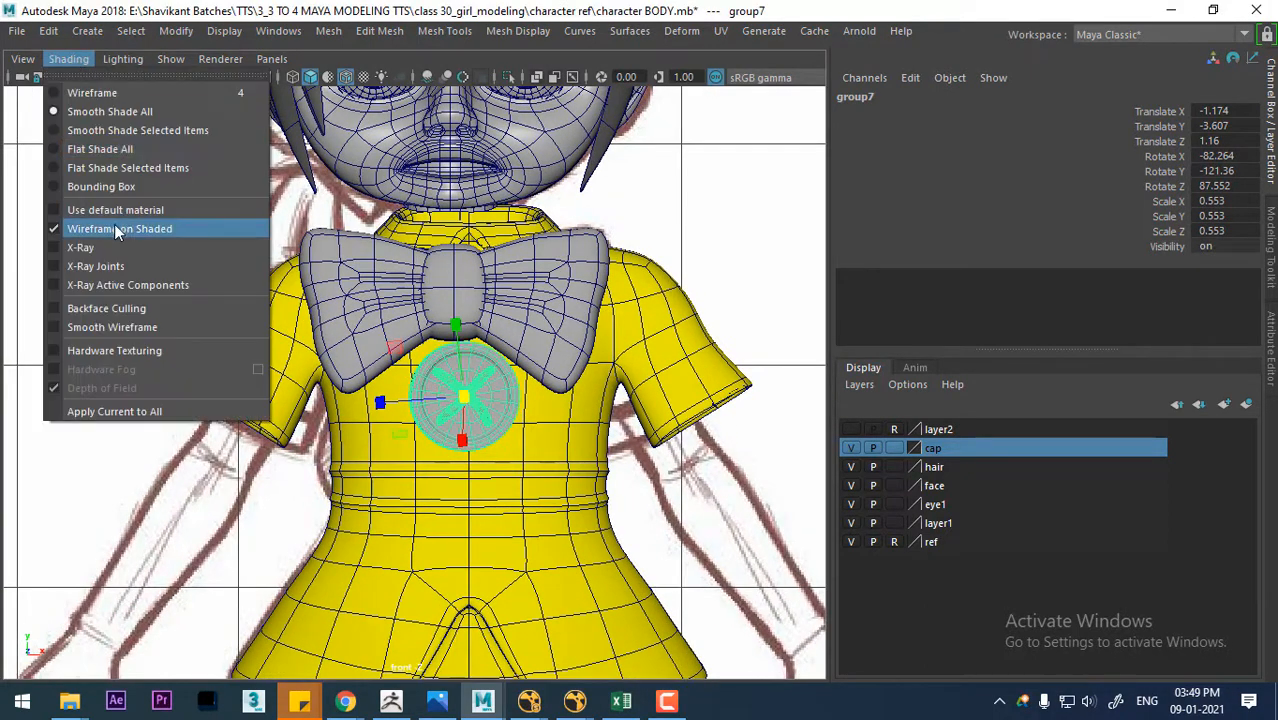
{"action": "left_click", "coordinate": [107, 248]}
{"action": "scroll", "coordinate": [499, 514], "scroll_direction": "up", "scroll_amount": 4}
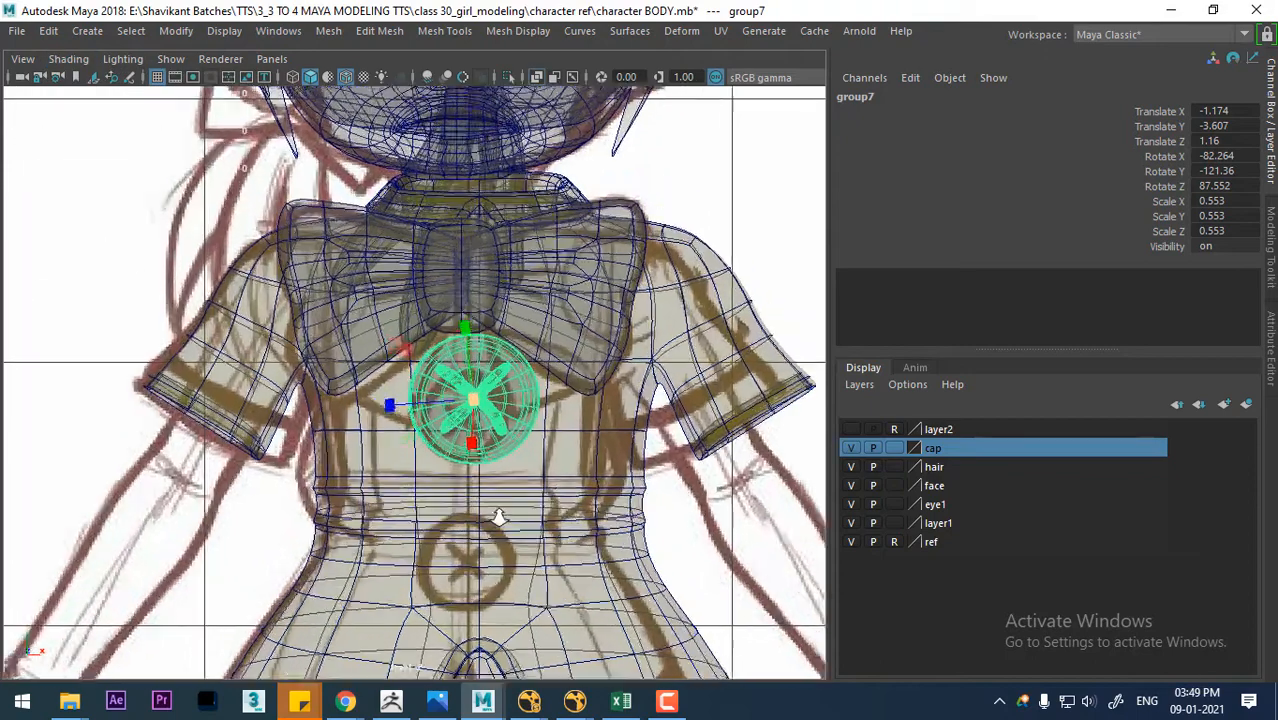
{"action": "mouse_move", "coordinate": [479, 401]}
{"action": "left_mouse_down"}
{"action": "mouse_move", "coordinate": [463, 414]}
{"action": "mouse_move", "coordinate": [476, 431]}
{"action": "mouse_move", "coordinate": [445, 443]}
{"action": "left_mouse_up"}
{"action": "scroll", "coordinate": [472, 440], "scroll_direction": "up", "scroll_amount": 3}
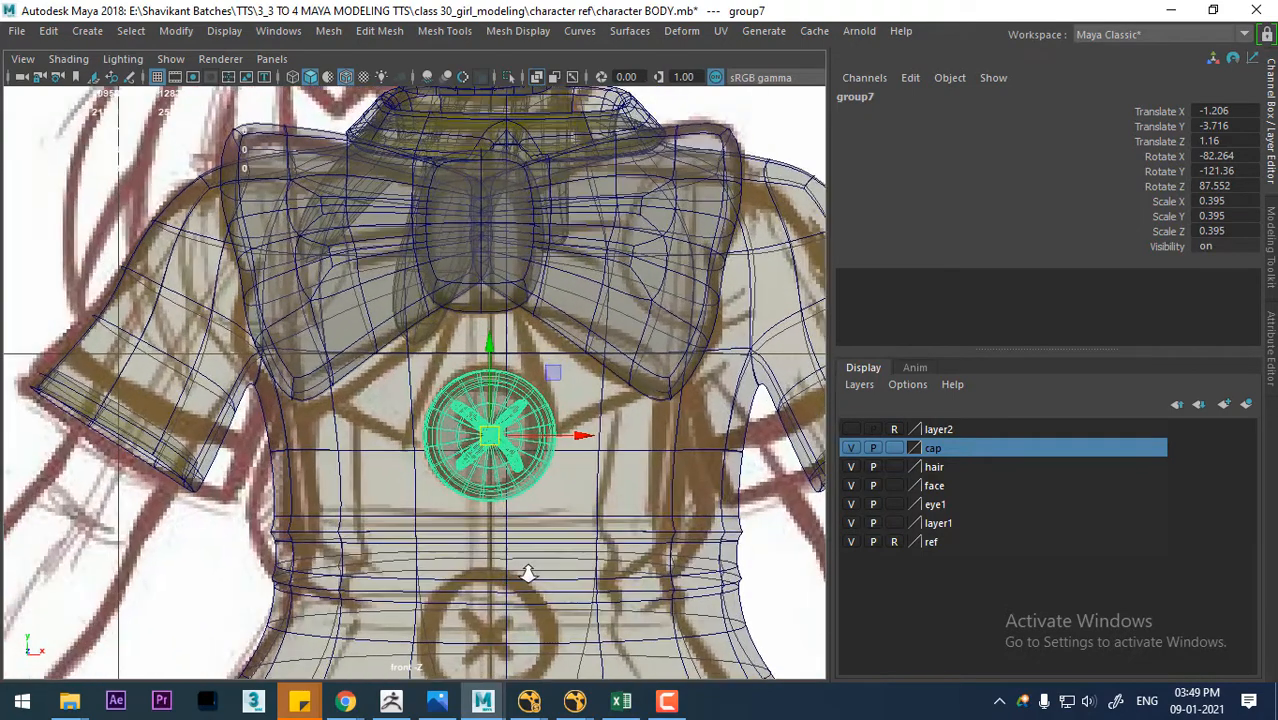
{"action": "left_click_drag", "start_coordinate": [497, 392], "coordinate": [489, 386]}
- In the side view, set the button against the chest surface at Translate Z 1.126
{"action": "scroll", "coordinate": [494, 430], "scroll_direction": "down", "scroll_amount": 4}
{"action": "key", "text": "space"}
{"action": "left_click_drag", "start_coordinate": [495, 431], "coordinate": [580, 443]}
{"action": "scroll", "coordinate": [491, 514], "scroll_direction": "up", "scroll_amount": 3}
{"action": "middle_click_drag", "start_coordinate": [517, 493], "coordinate": [497, 459], "text": "alt"}
{"action": "scroll", "coordinate": [497, 460], "scroll_direction": "up", "scroll_amount": 1}
{"action": "left_click_drag", "start_coordinate": [497, 424], "coordinate": [507, 428]}
{"action": "scroll", "coordinate": [585, 442], "scroll_direction": "down", "scroll_amount": 2}
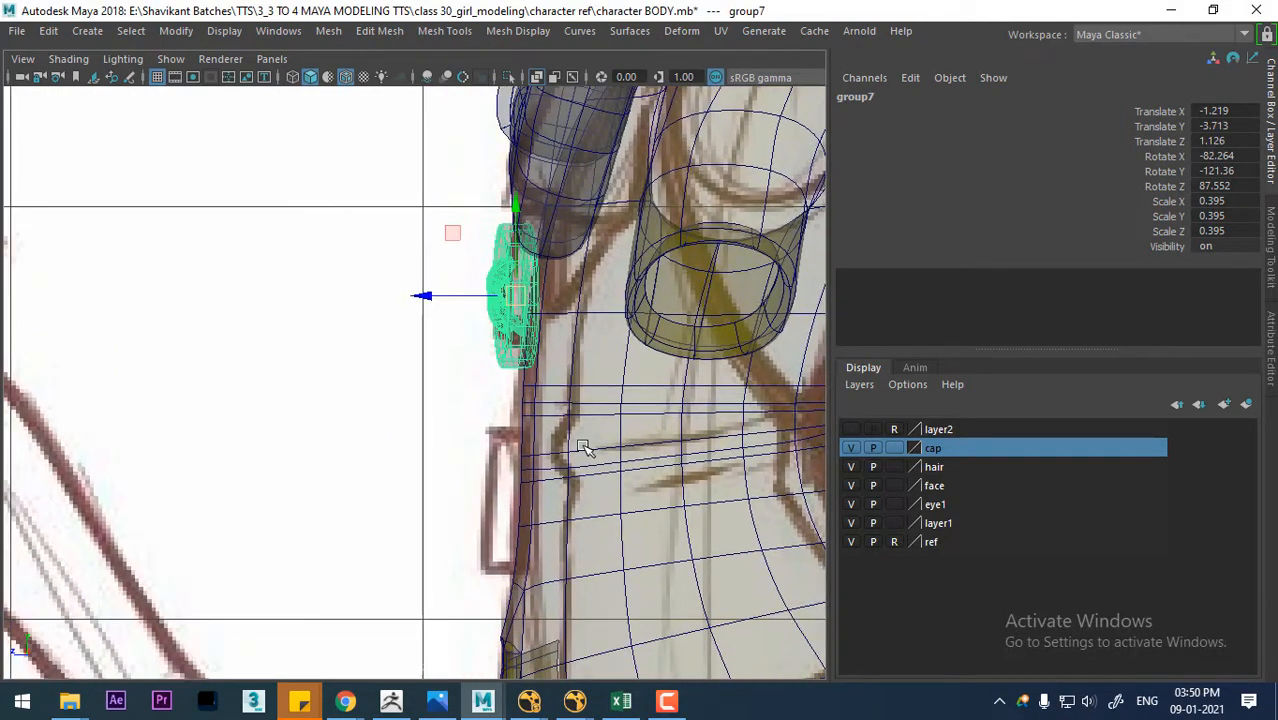
- Turn off X-Ray shading in the perspective view
{"action": "key", "text": "space"}
{"action": "left_click_drag", "start_coordinate": [585, 442], "coordinate": [553, 362]}
{"action": "mouse_move", "coordinate": [446, 432]}
{"action": "left_mouse_down", "text": "alt"}
{"action": "mouse_move", "coordinate": [491, 342]}
{"action": "mouse_move", "coordinate": [438, 426]}
{"action": "left_mouse_up", "text": "alt"}
{"action": "left_click", "coordinate": [72, 59]}
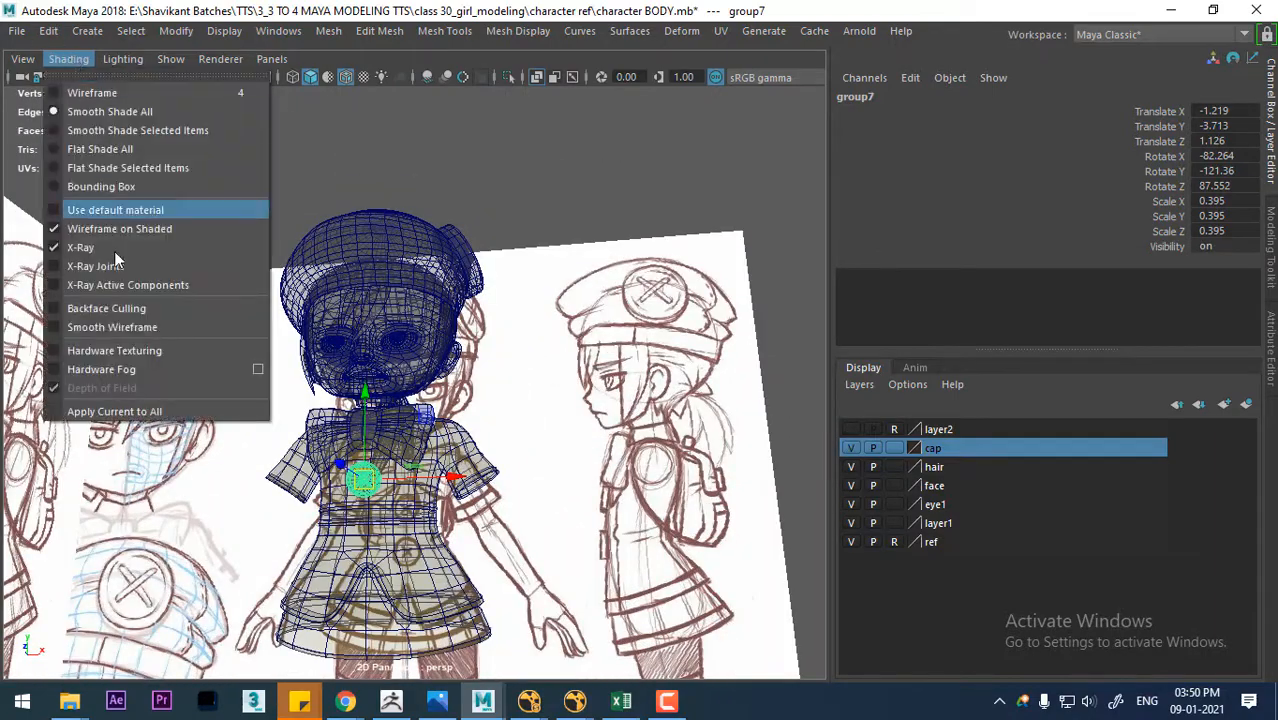
{"action": "left_click", "coordinate": [90, 255]}
- Tilt the button to follow the chest surface at Rotate -72.275, -113.608, 76.6
{"action": "scroll", "coordinate": [455, 282], "scroll_direction": "up", "scroll_amount": 5}
{"action": "left_click_drag", "start_coordinate": [455, 282], "coordinate": [315, 285], "text": "alt"}
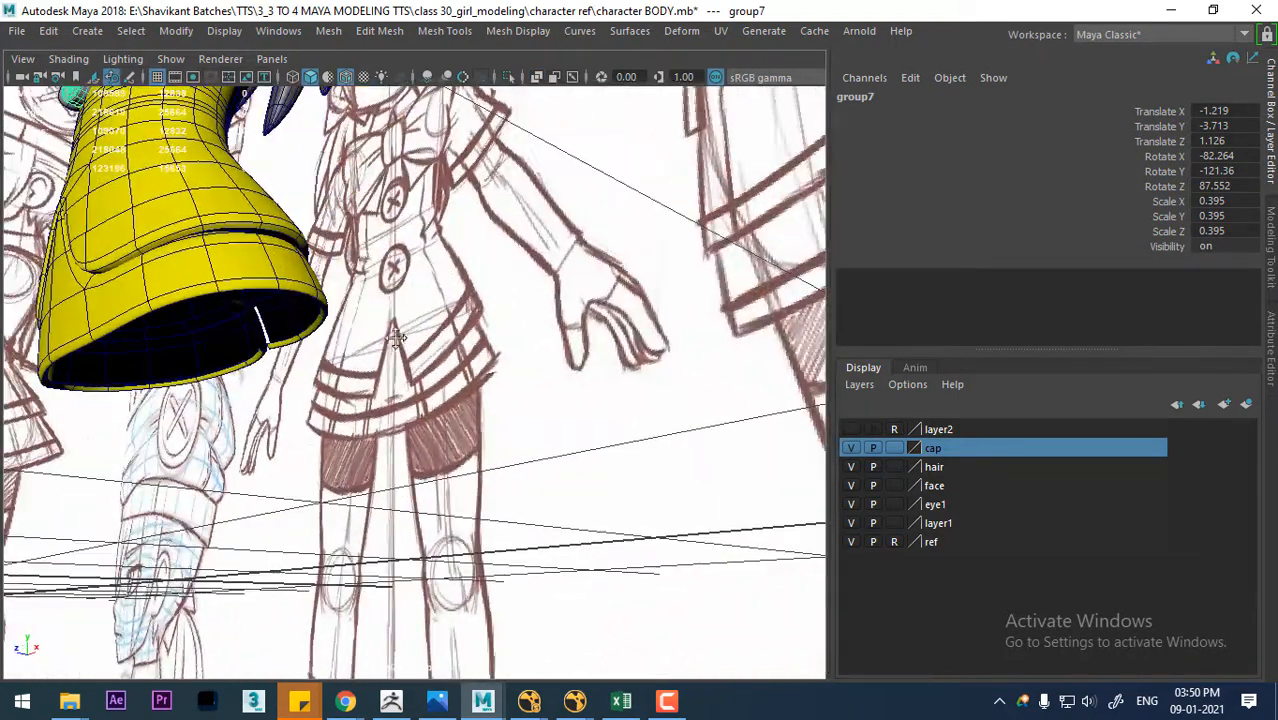
{"action": "middle_click_drag", "start_coordinate": [315, 285], "coordinate": [398, 412], "text": "alt"}
{"action": "right_click_drag", "start_coordinate": [398, 412], "coordinate": [408, 408], "text": "alt"}
{"action": "left_click_drag", "start_coordinate": [408, 408], "coordinate": [622, 398], "text": "alt"}
{"action": "middle_click_drag", "start_coordinate": [622, 398], "coordinate": [490, 392], "text": "alt"}
{"action": "right_click_drag", "start_coordinate": [490, 392], "coordinate": [576, 452], "text": "alt"}
{"action": "key", "text": "e"}
{"action": "left_click_drag", "start_coordinate": [673, 323], "coordinate": [313, 168]}
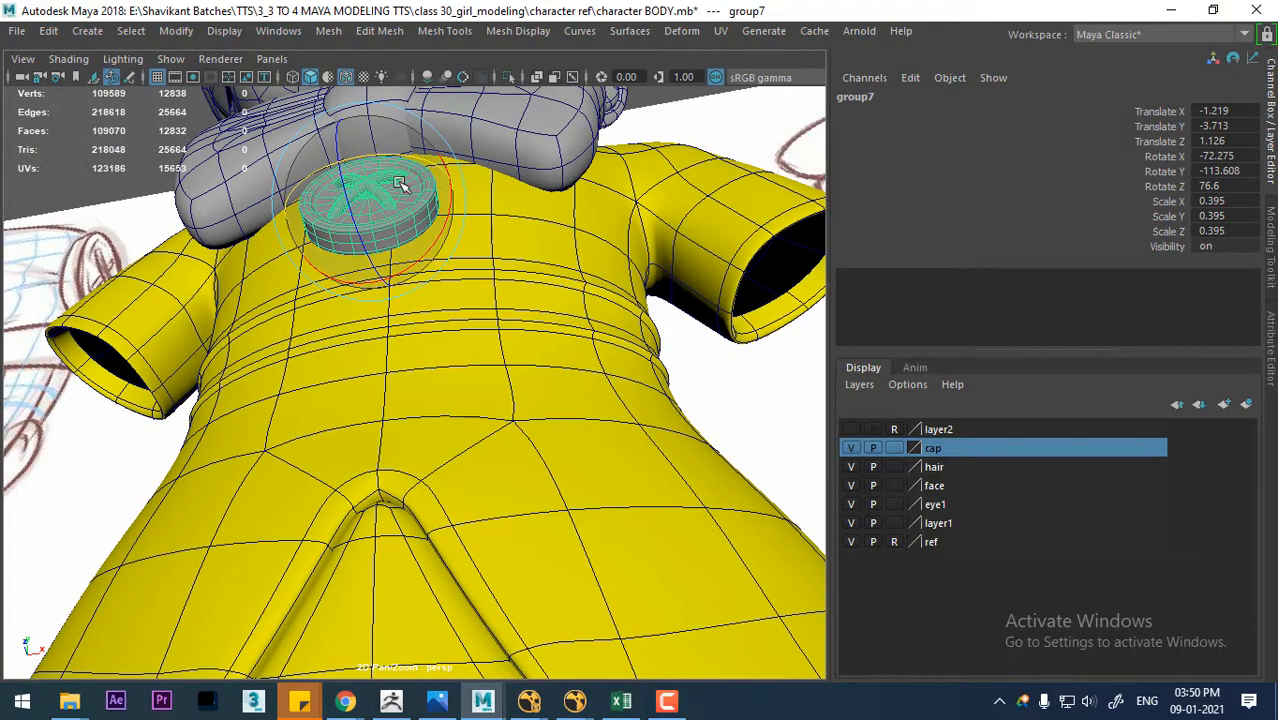
- Freeze the button group's translate, rotate and scale channels
{"action": "left_click_drag", "start_coordinate": [401, 187], "coordinate": [432, 184], "text": "alt"}
{"action": "left_click_drag", "start_coordinate": [1238, 109], "coordinate": [1253, 253]}
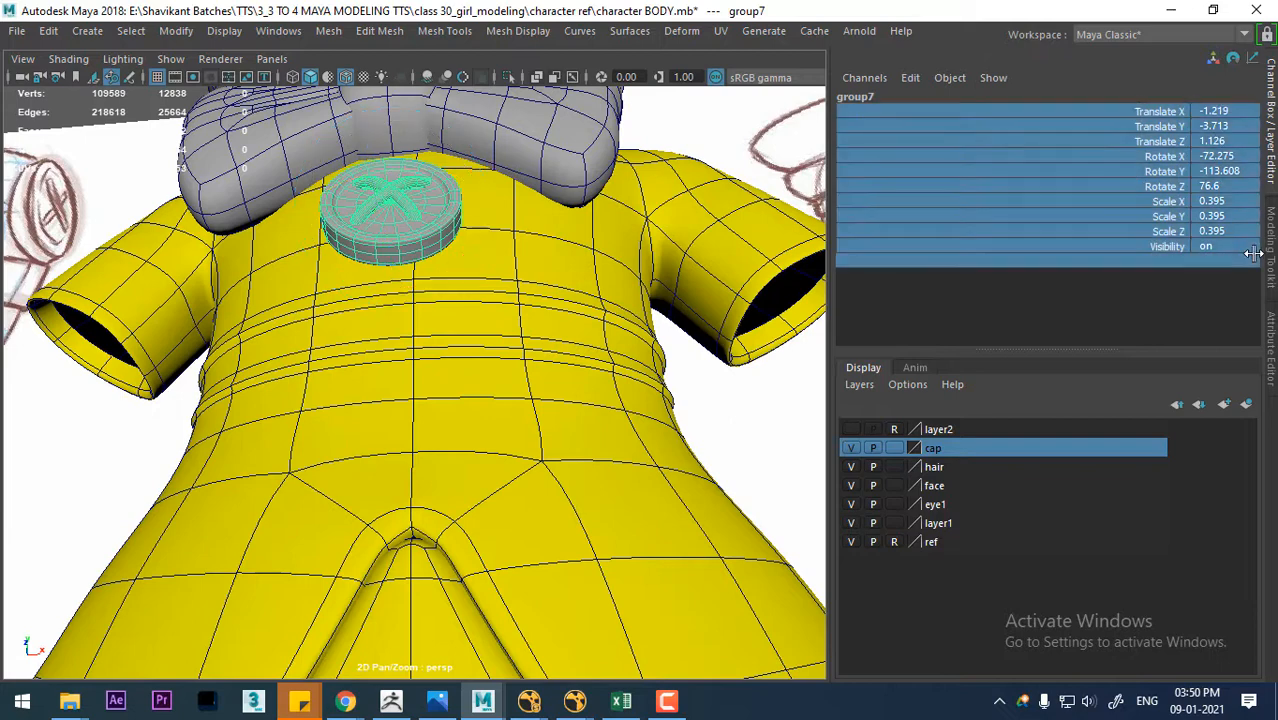
{"action": "right_click", "coordinate": [1224, 180]}
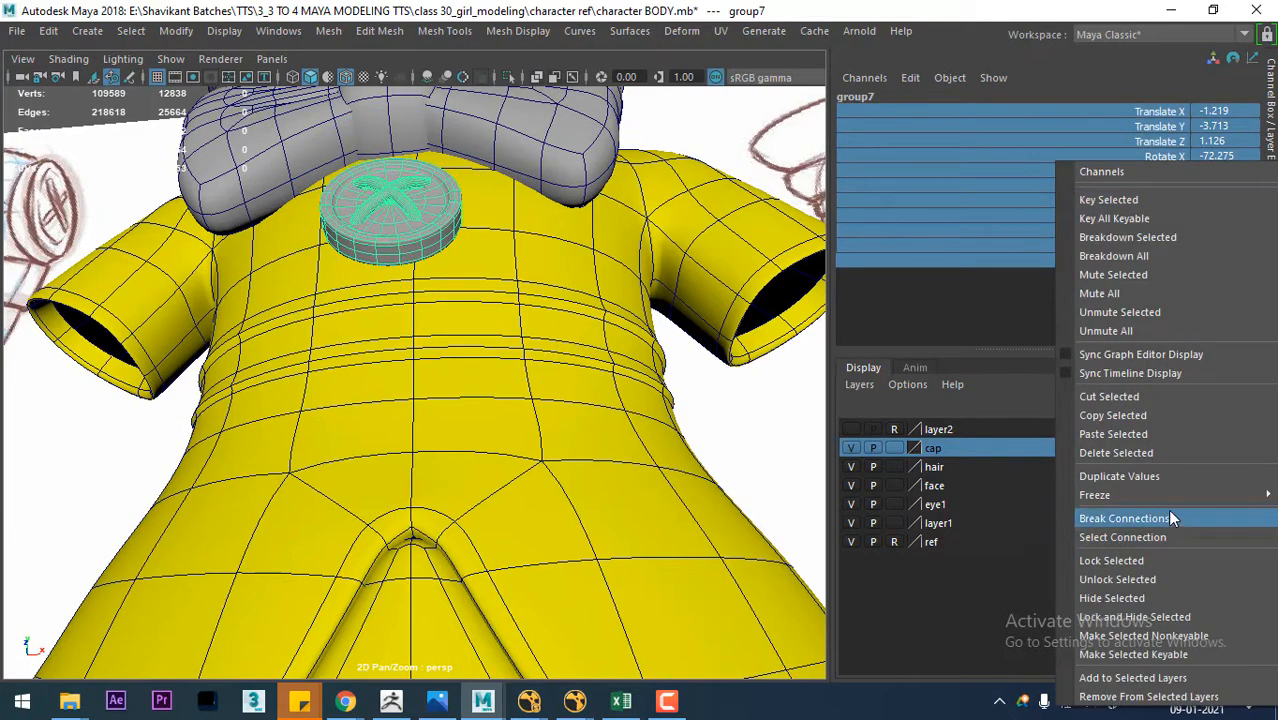
{"action": "mouse_move", "coordinate": [1163, 494]}
{"action": "left_click", "coordinate": [958, 553]}
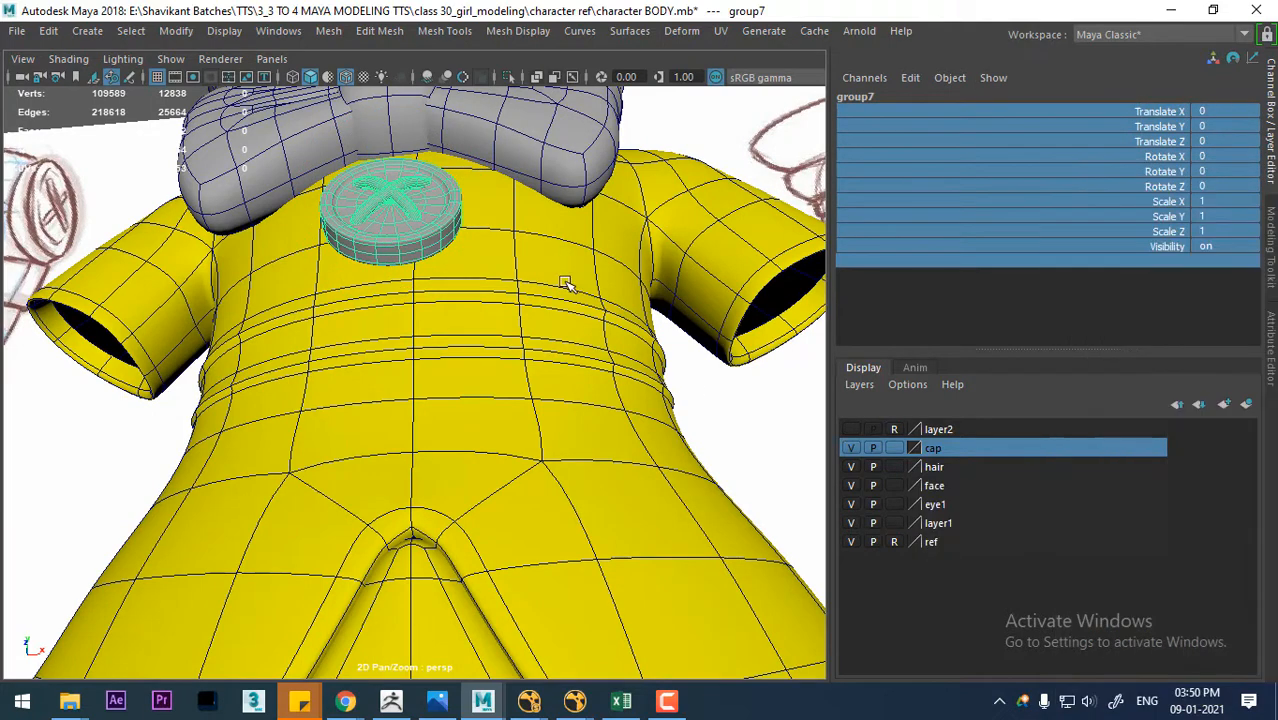
- Level the button against the chest by rotating it to Rotate Y -4.065
{"action": "left_click_drag", "start_coordinate": [530, 284], "coordinate": [536, 283], "text": "alt"}
{"action": "key", "text": "e"}
{"action": "left_click_drag", "start_coordinate": [481, 234], "coordinate": [426, 187], "text": "alt"}
{"action": "left_click_drag", "start_coordinate": [426, 232], "coordinate": [424, 213], "text": "alt"}
{"action": "left_click_drag", "start_coordinate": [404, 164], "coordinate": [389, 168]}
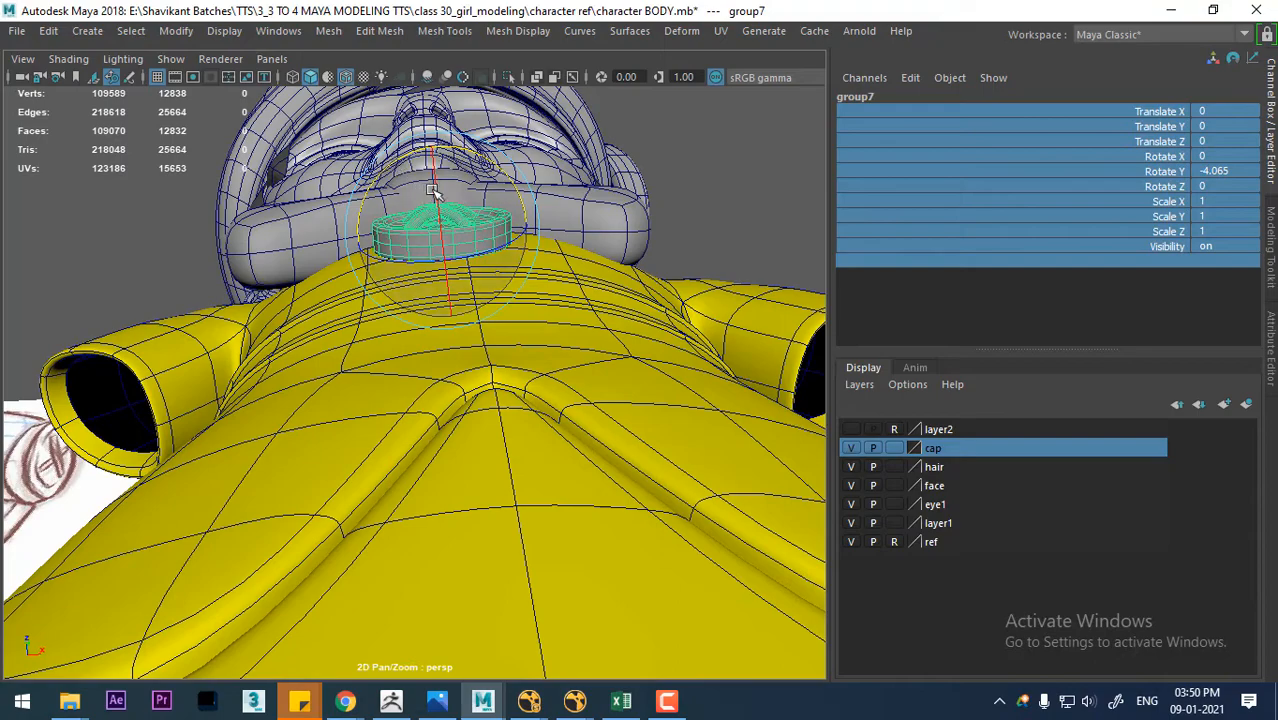
{"action": "key", "text": "w"}
- Show the front view in X-Ray shading and shift the button to Translate X 0.013 over the sketch's upper button
{"action": "left_click_drag", "start_coordinate": [556, 243], "coordinate": [524, 350], "text": "alt"}
{"action": "key", "text": "space"}
{"action": "right_click_drag", "start_coordinate": [426, 368], "coordinate": [640, 635], "text": "alt"}
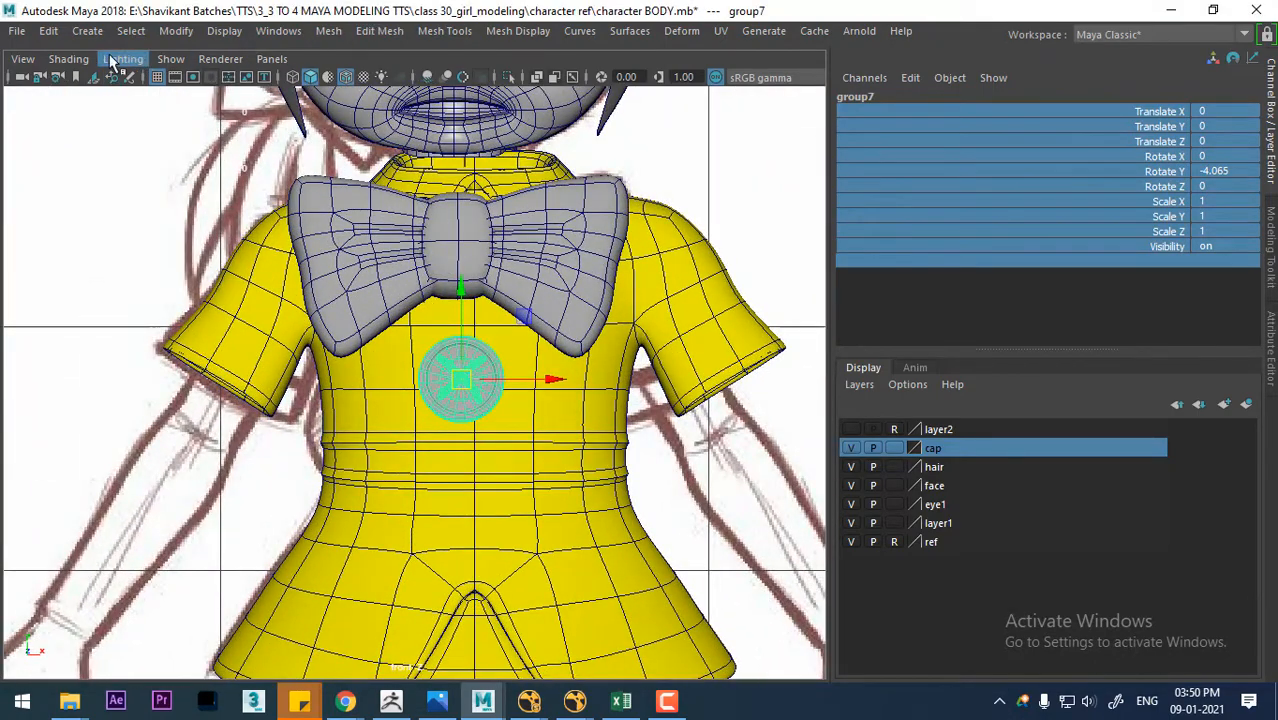
{"action": "left_click", "coordinate": [68, 59]}
{"action": "left_click", "coordinate": [90, 250]}
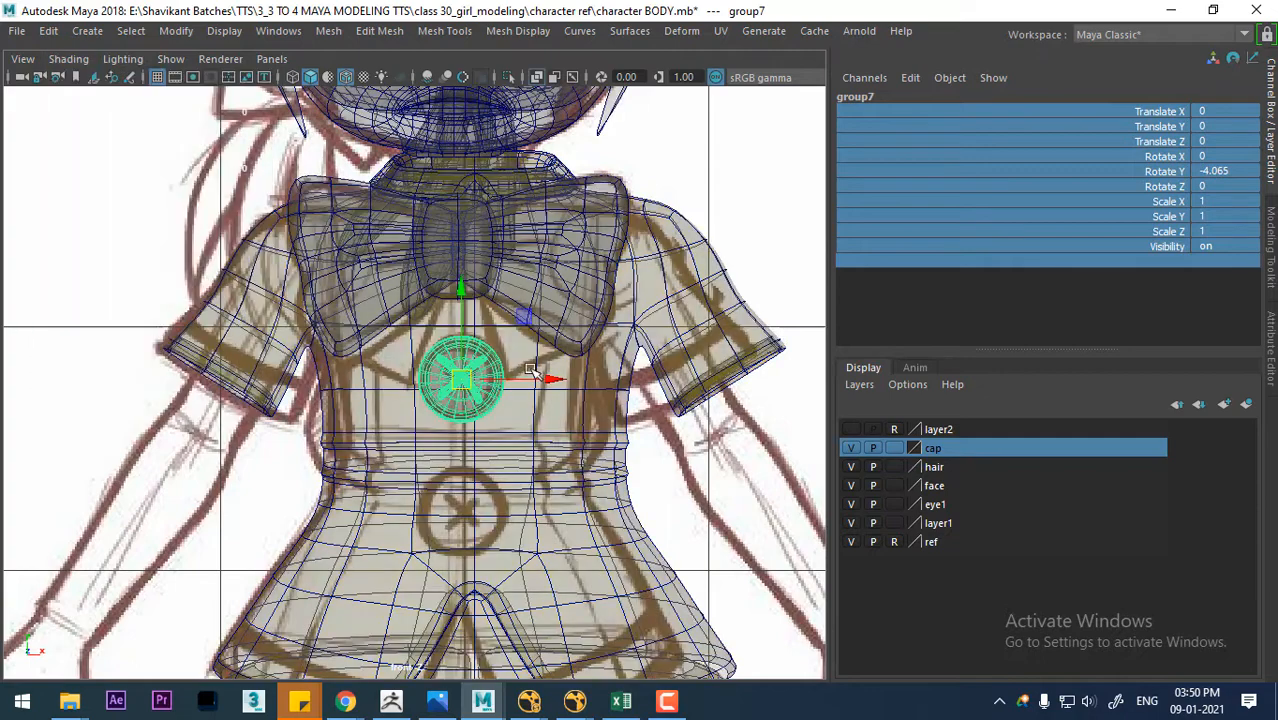
{"action": "right_click_drag", "start_coordinate": [531, 371], "coordinate": [567, 389], "text": "alt"}
{"action": "left_click_drag", "start_coordinate": [565, 383], "coordinate": [567, 377]}
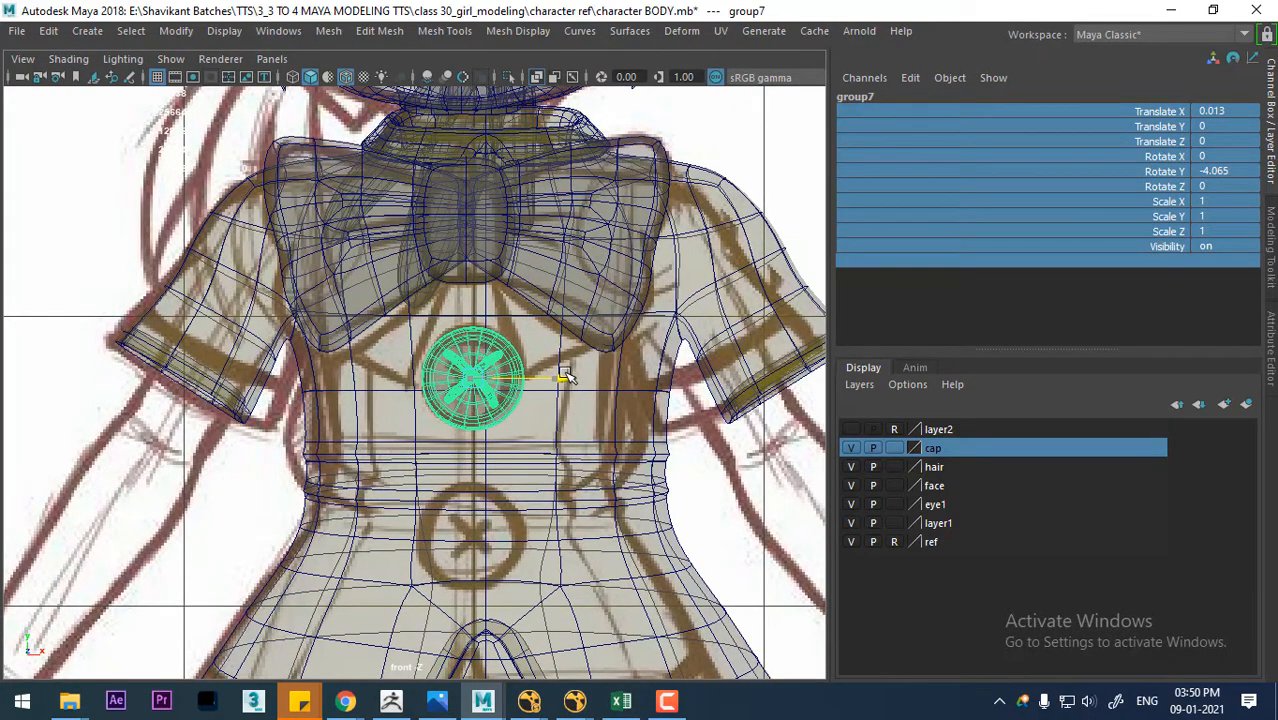
- Duplicate the chest button and place the copy over the sketch's lower button at Translate Y -0.745, Z 0.016
{"action": "middle_click_drag", "start_coordinate": [563, 378], "coordinate": [546, 316], "text": "alt"}
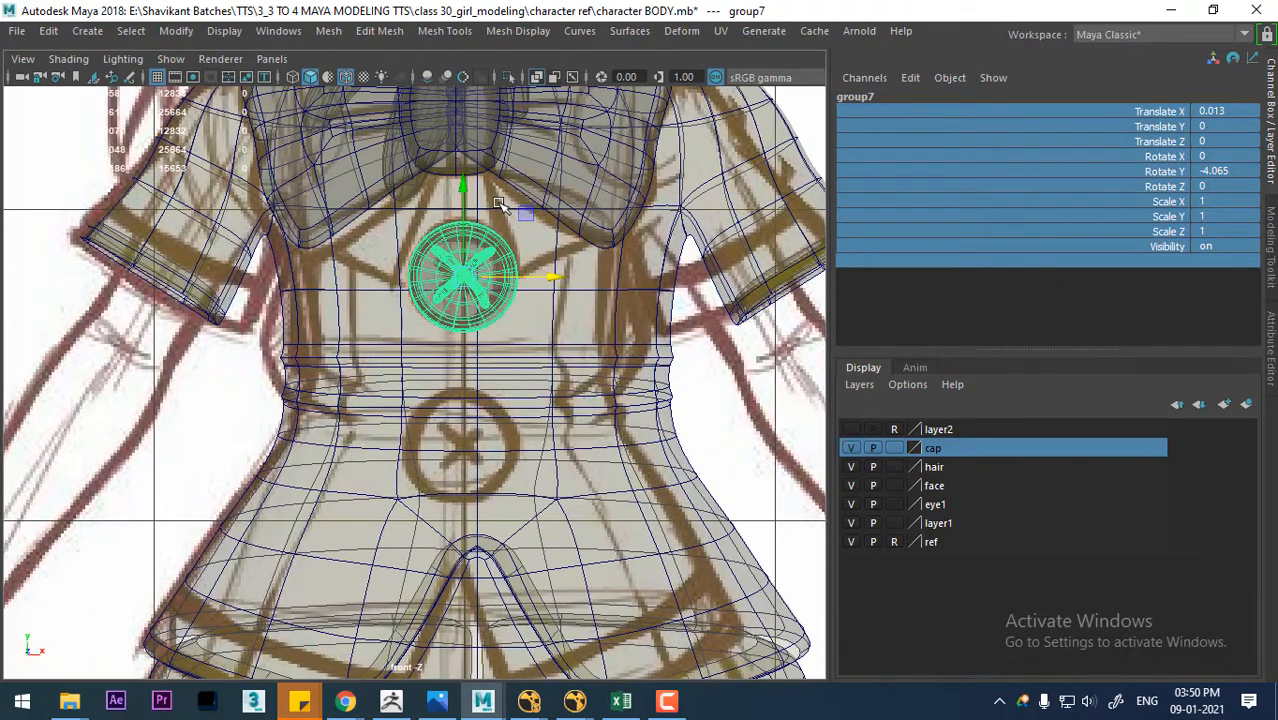
{"action": "key", "text": "ctrl+d"}
{"action": "left_click_drag", "start_coordinate": [468, 190], "coordinate": [468, 362]}
{"action": "key", "text": "space"}
{"action": "left_click", "coordinate": [583, 408]}
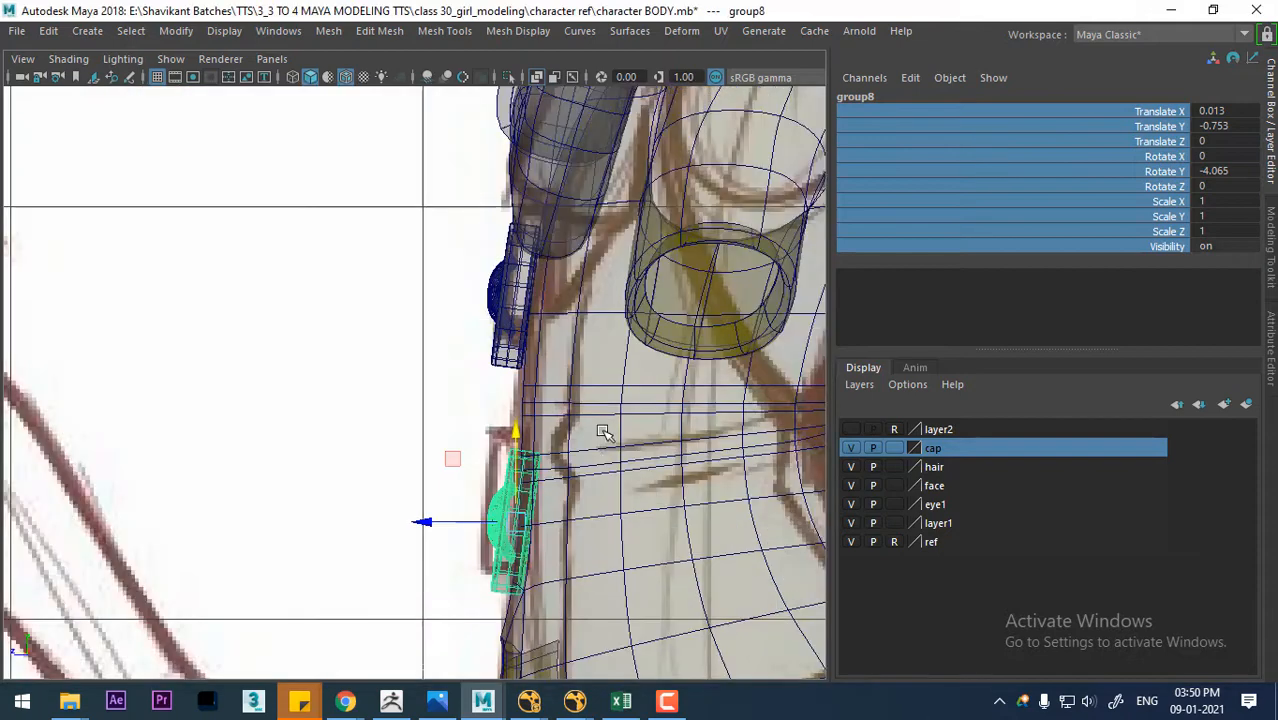
{"action": "scroll", "coordinate": [593, 479], "scroll_direction": "up", "scroll_amount": 3}
{"action": "left_click_drag", "start_coordinate": [521, 436], "coordinate": [515, 432]}
- Return to the perspective view and turn off its X-Ray shading
{"action": "key", "text": "space"}
{"action": "left_click_drag", "start_coordinate": [588, 417], "coordinate": [584, 254]}
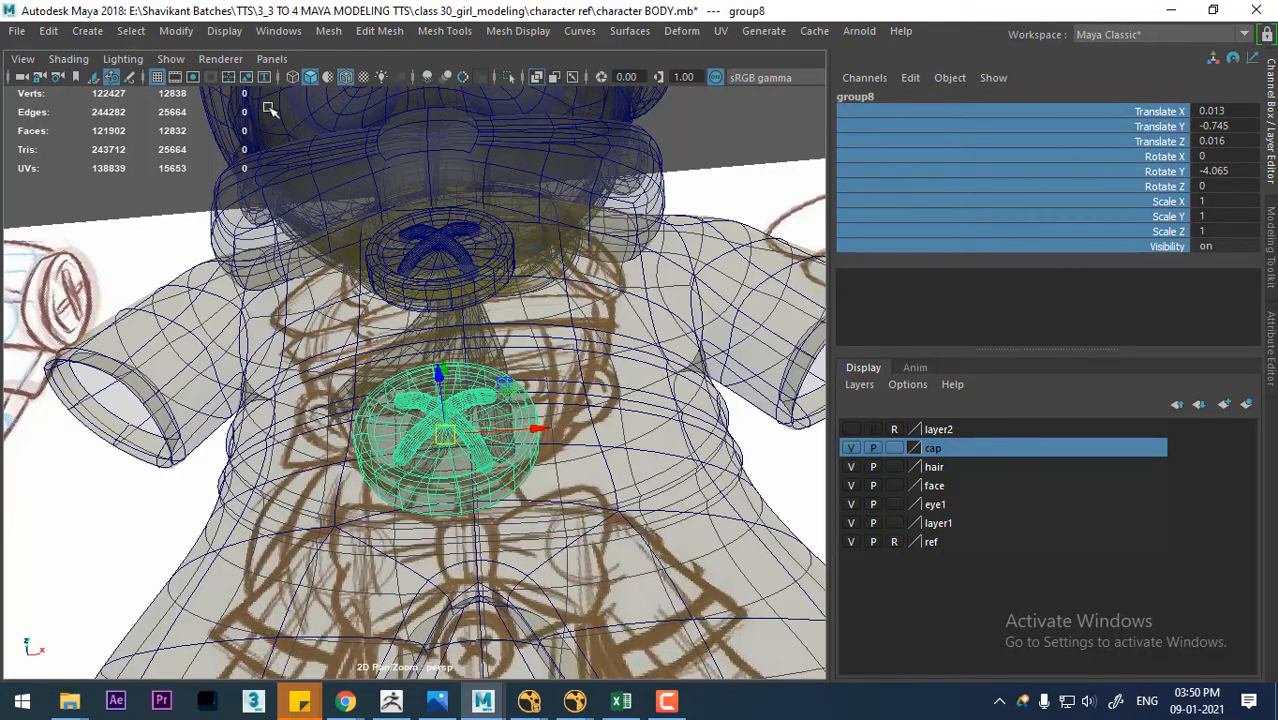
{"action": "left_click", "coordinate": [68, 59]}
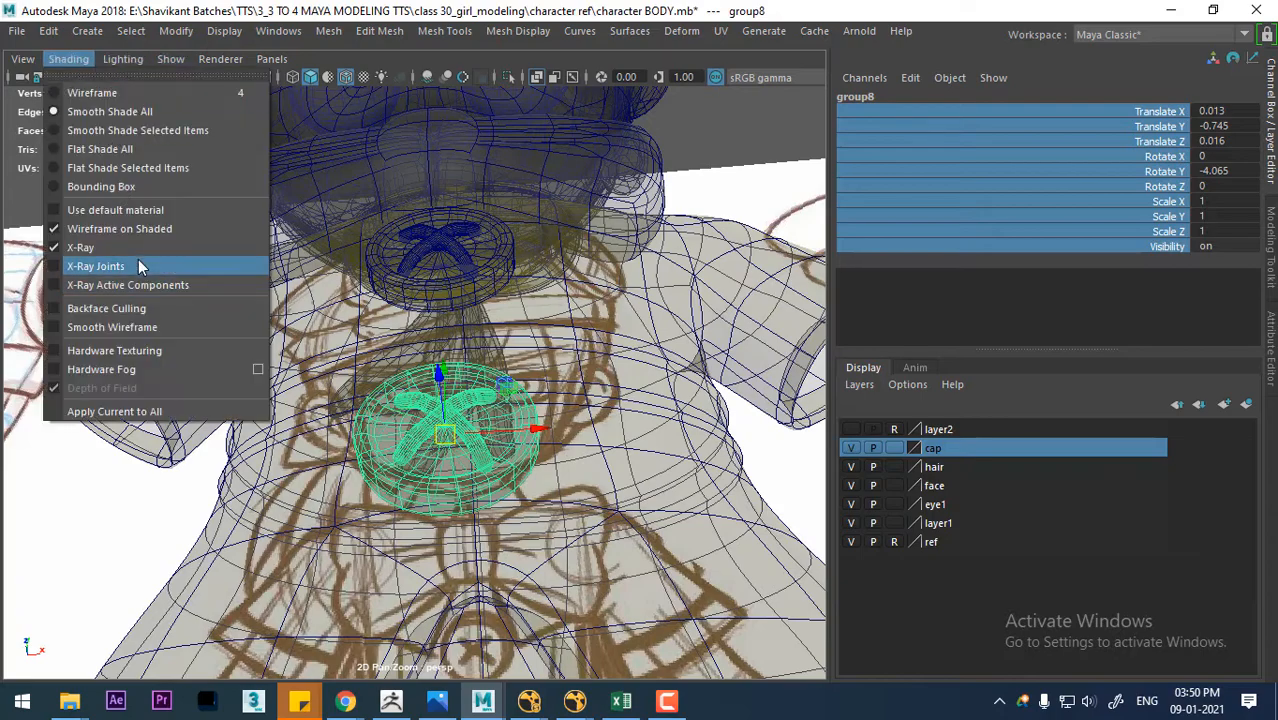
{"action": "left_click", "coordinate": [80, 247]}
- Seat the lower button against the waist at Translate Z 0.052 and tilt it to Rotate X 7.961
{"action": "mouse_move", "coordinate": [460, 420]}
{"action": "left_mouse_down", "text": "alt"}
{"action": "mouse_move", "coordinate": [540, 470]}
{"action": "mouse_move", "coordinate": [620, 480]}
{"action": "mouse_move", "coordinate": [537, 389]}
{"action": "mouse_move", "coordinate": [605, 442]}
{"action": "mouse_move", "coordinate": [600, 470]}
{"action": "mouse_move", "coordinate": [430, 375]}
{"action": "mouse_move", "coordinate": [340, 369]}
{"action": "mouse_move", "coordinate": [245, 416]}
{"action": "mouse_move", "coordinate": [258, 421]}
{"action": "left_mouse_up", "text": "alt"}
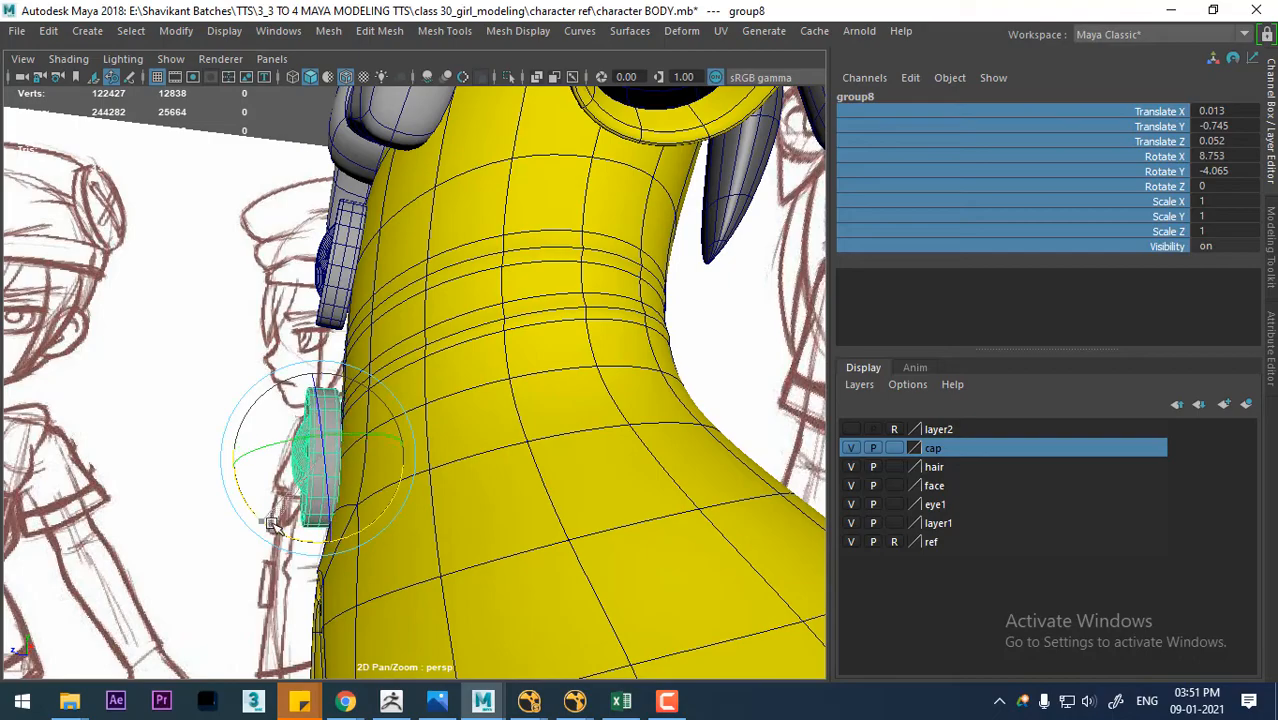
{"action": "left_click_drag", "start_coordinate": [325, 497], "coordinate": [562, 519], "text": "alt"}
{"action": "right_click_drag", "start_coordinate": [562, 519], "coordinate": [430, 450], "text": "alt"}
{"action": "left_click_drag", "start_coordinate": [430, 450], "coordinate": [567, 365], "text": "alt"}
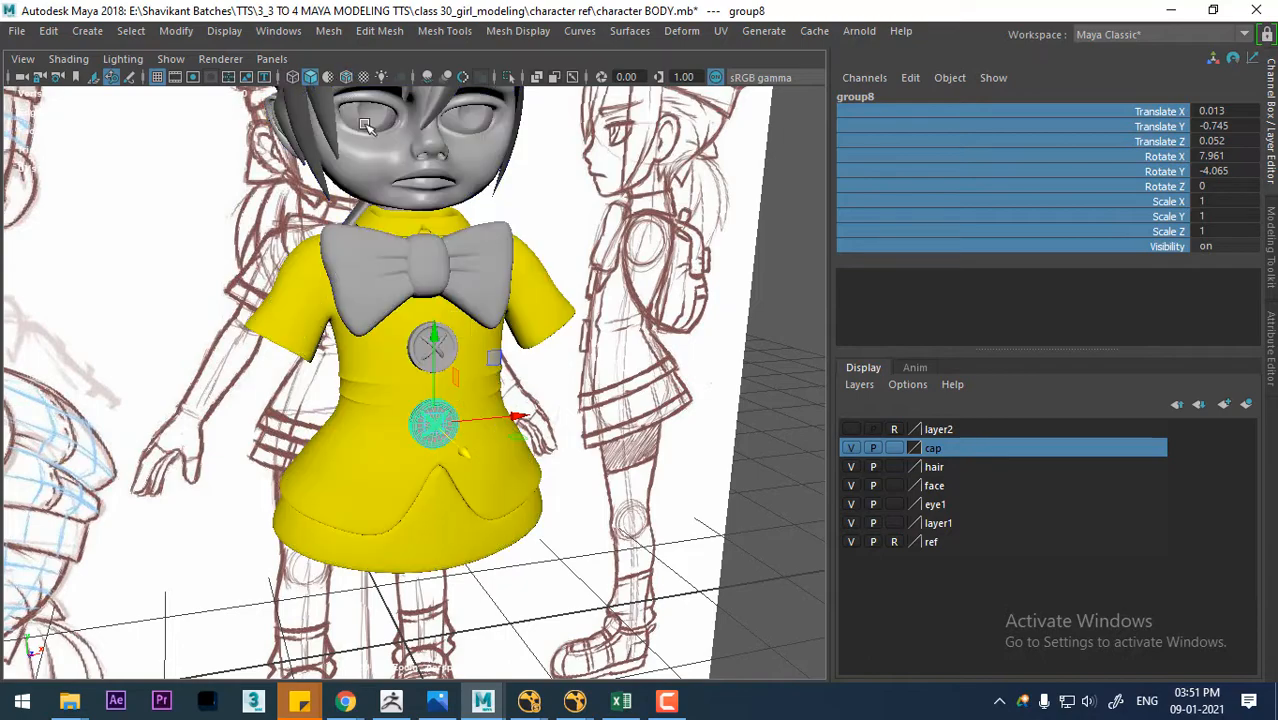
- Inspect the bow, buttons and dress against the reference sketches from several angles in textured shading
{"action": "left_click_drag", "start_coordinate": [365, 124], "coordinate": [620, 348], "text": "alt"}
{"action": "key", "text": "4"}
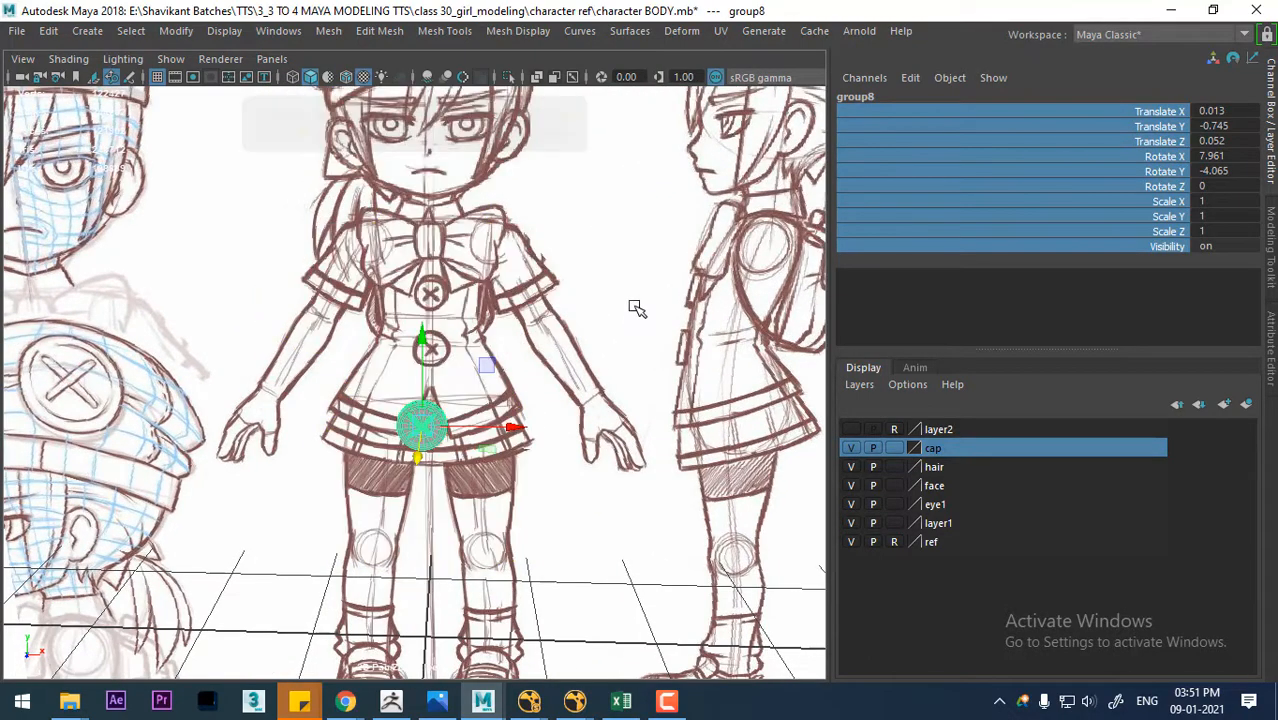
{"action": "key", "text": "6"}
{"action": "mouse_move", "coordinate": [633, 305]}
{"action": "left_mouse_down", "text": "alt"}
{"action": "mouse_move", "coordinate": [637, 355]}
{"action": "mouse_move", "coordinate": [521, 369]}
{"action": "mouse_move", "coordinate": [592, 452]}
{"action": "mouse_move", "coordinate": [588, 411]}
{"action": "mouse_move", "coordinate": [553, 396]}
{"action": "left_mouse_up", "text": "alt"}
{"action": "right_click_drag", "start_coordinate": [553, 396], "coordinate": [533, 386], "text": "alt"}
{"action": "left_click_drag", "start_coordinate": [533, 386], "coordinate": [462, 440], "text": "alt"}
{"action": "right_click_drag", "start_coordinate": [462, 440], "coordinate": [580, 480], "text": "alt"}
{"action": "left_click_drag", "start_coordinate": [580, 480], "coordinate": [632, 452], "text": "alt"}
{"action": "right_click_drag", "start_coordinate": [632, 452], "coordinate": [522, 416], "text": "alt"}
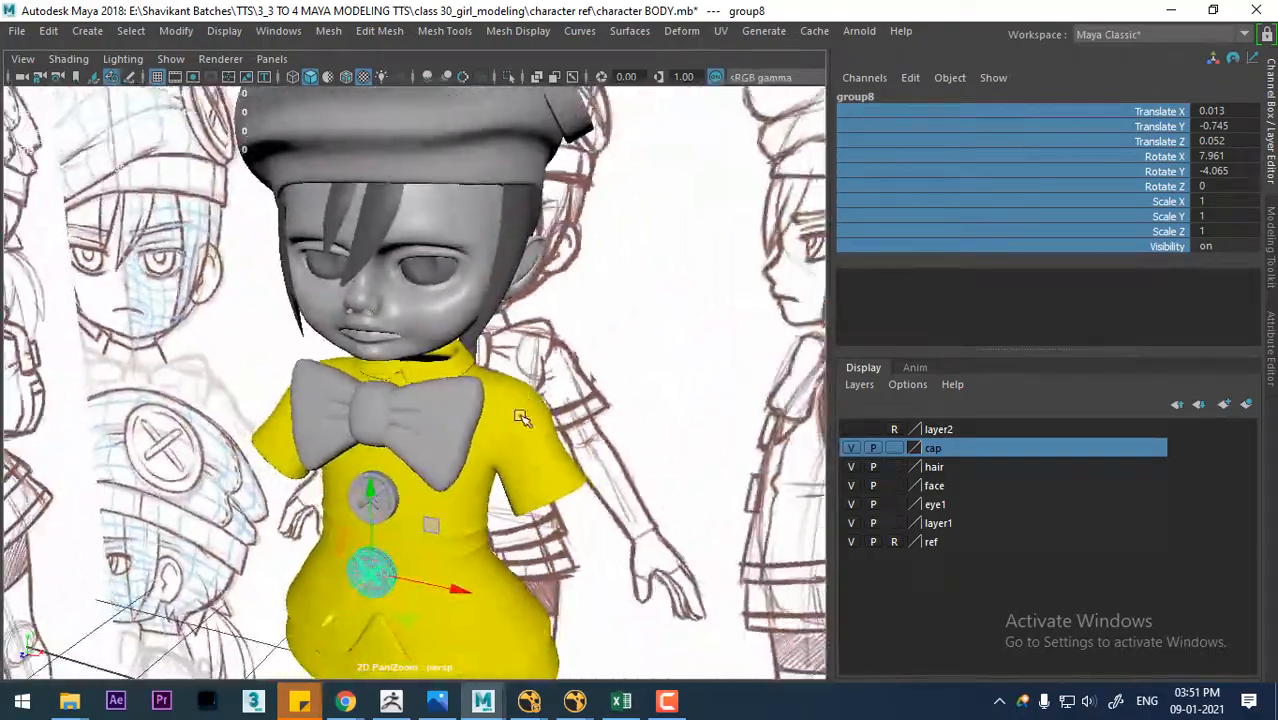
{"action": "left_click_drag", "start_coordinate": [522, 416], "coordinate": [522, 520], "text": "alt"}
{"action": "middle_click_drag", "start_coordinate": [522, 590], "coordinate": [519, 416], "text": "alt"}
{"action": "left_click_drag", "start_coordinate": [519, 416], "coordinate": [521, 390], "text": "alt"}
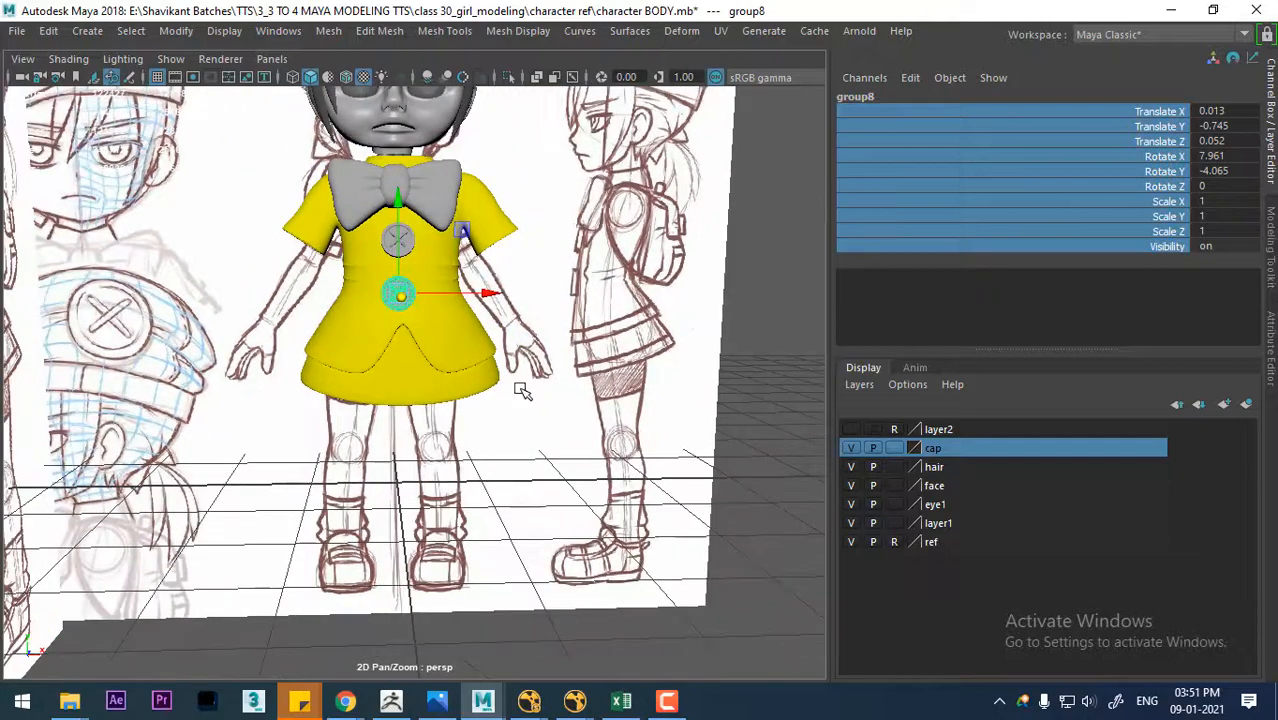
{"action": "right_click_drag", "start_coordinate": [525, 432], "coordinate": [531, 448], "text": "alt"}
{"action": "left_click_drag", "start_coordinate": [531, 424], "coordinate": [502, 386], "text": "alt"}
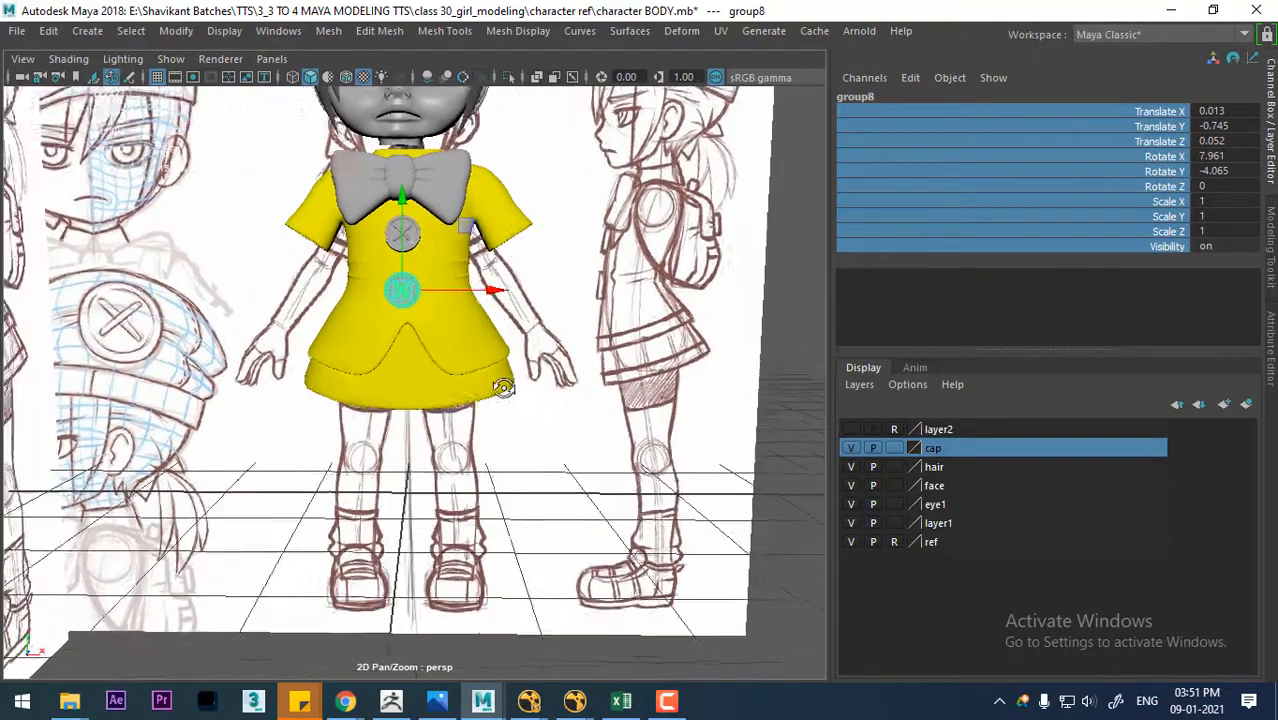
{"action": "middle_click_drag", "start_coordinate": [502, 386], "coordinate": [507, 390], "text": "alt"}
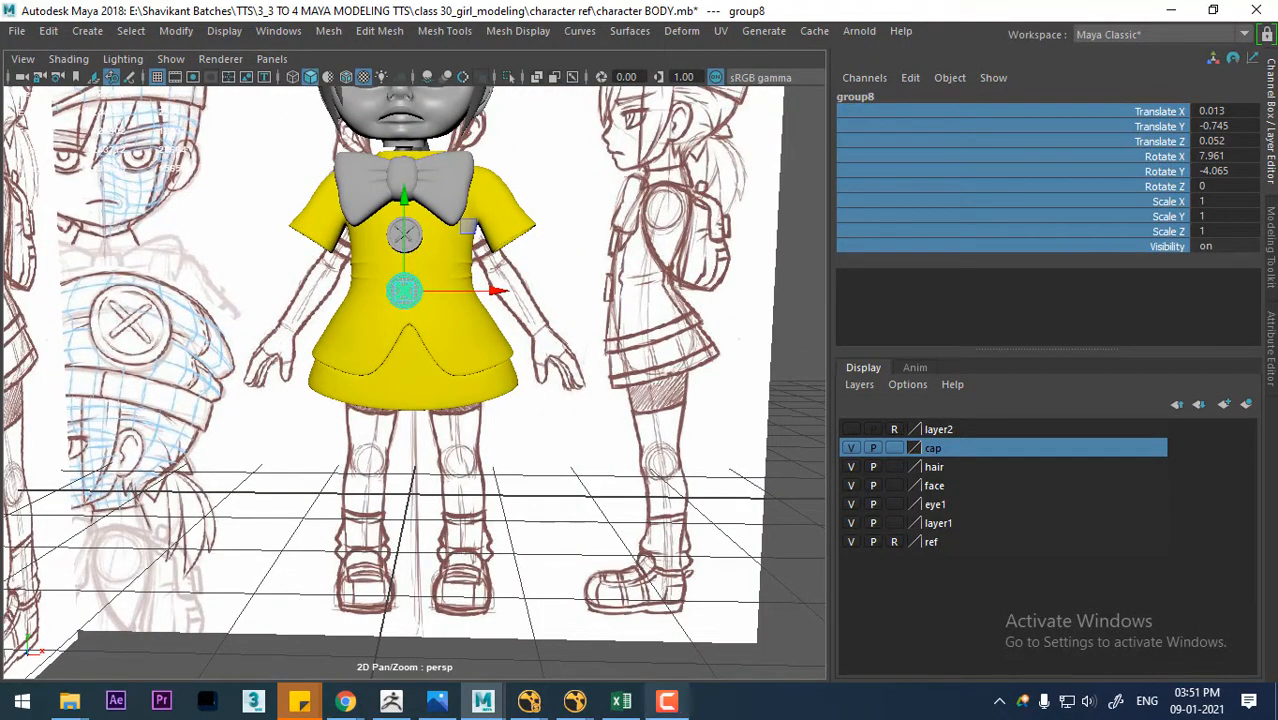
{"action": "left_click_drag", "start_coordinate": [534, 402], "coordinate": [478, 378], "text": "alt"}
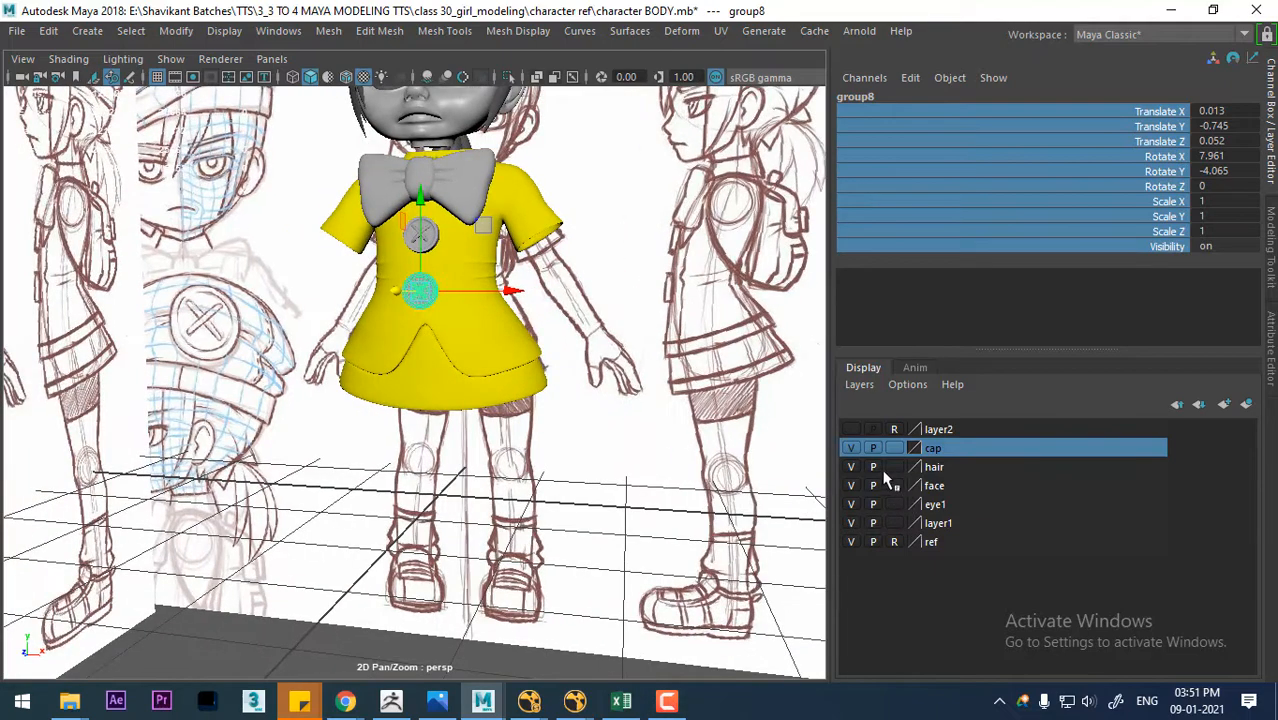
- Make the hidden layer2 with the arms and legs visible and rename it body
{"action": "left_click", "coordinate": [851, 429]}
{"action": "left_click", "coordinate": [942, 429]}
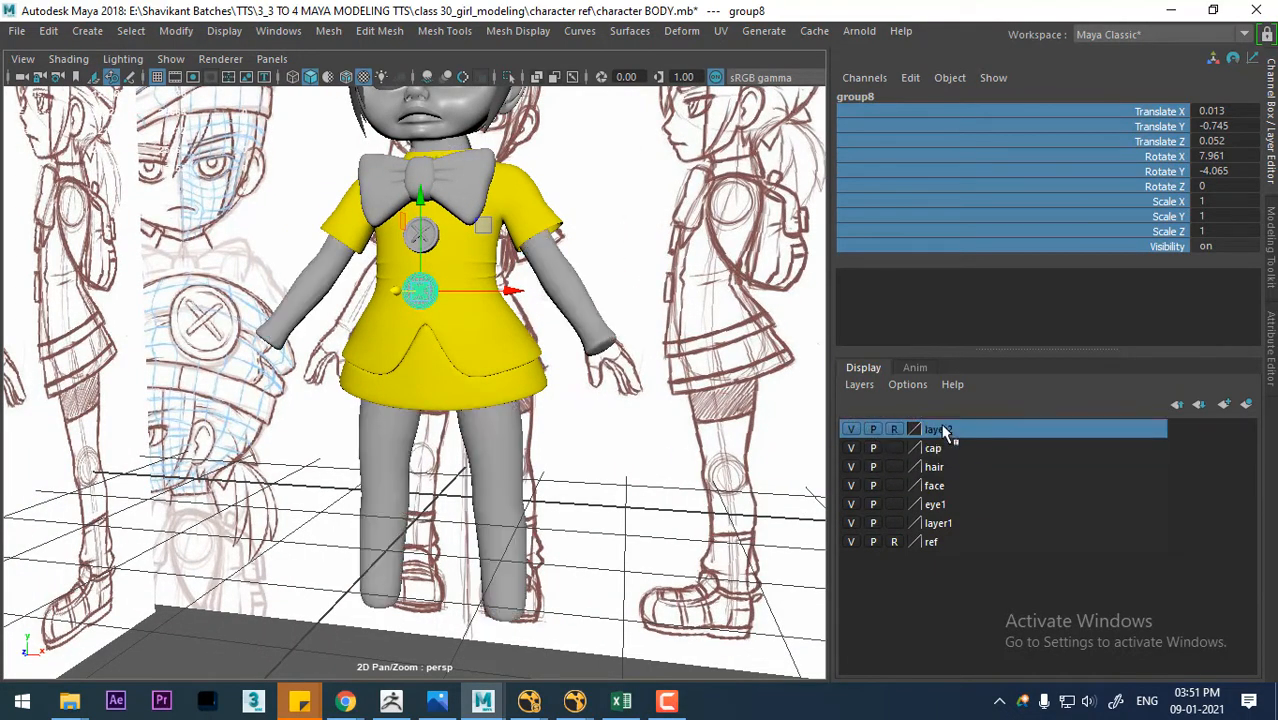
{"action": "double_click", "coordinate": [945, 430]}
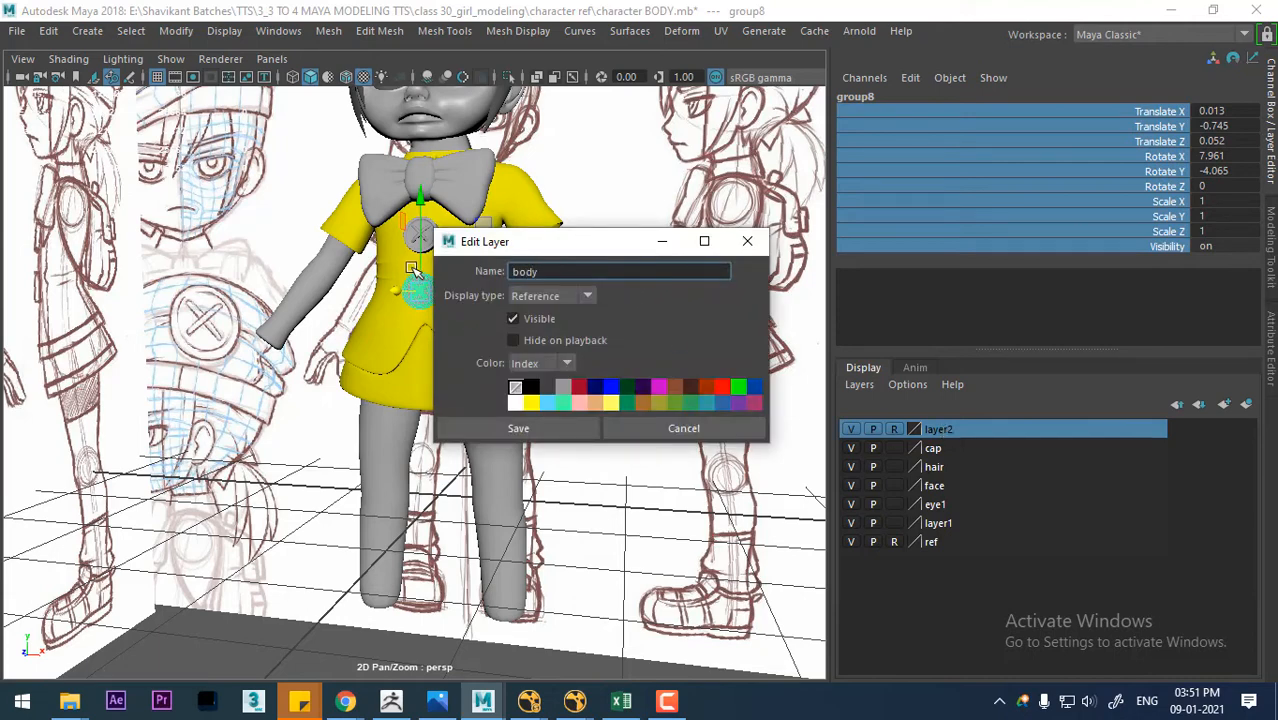
{"action": "type", "text": "body"}
{"action": "left_click", "coordinate": [530, 428]}
{"action": "left_click_drag", "start_coordinate": [518, 533], "coordinate": [583, 543], "text": "alt"}
{"action": "right_click_drag", "start_coordinate": [562, 446], "coordinate": [590, 490], "text": "alt"}
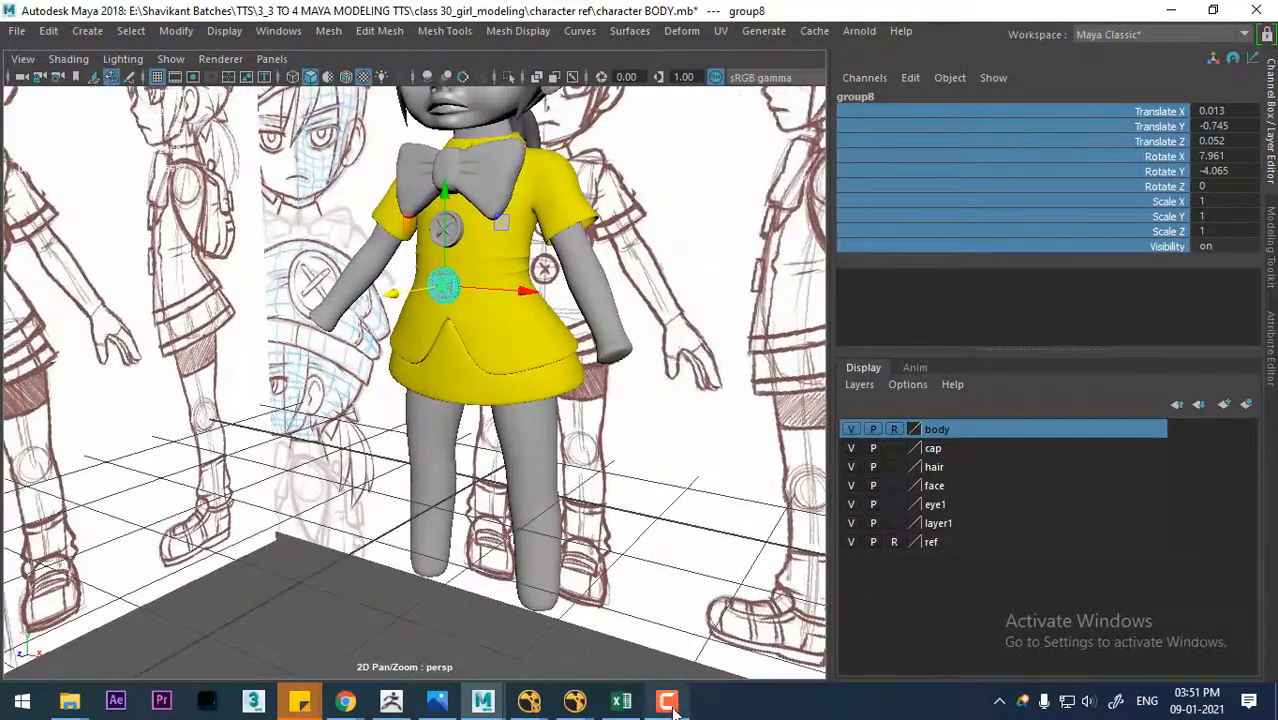